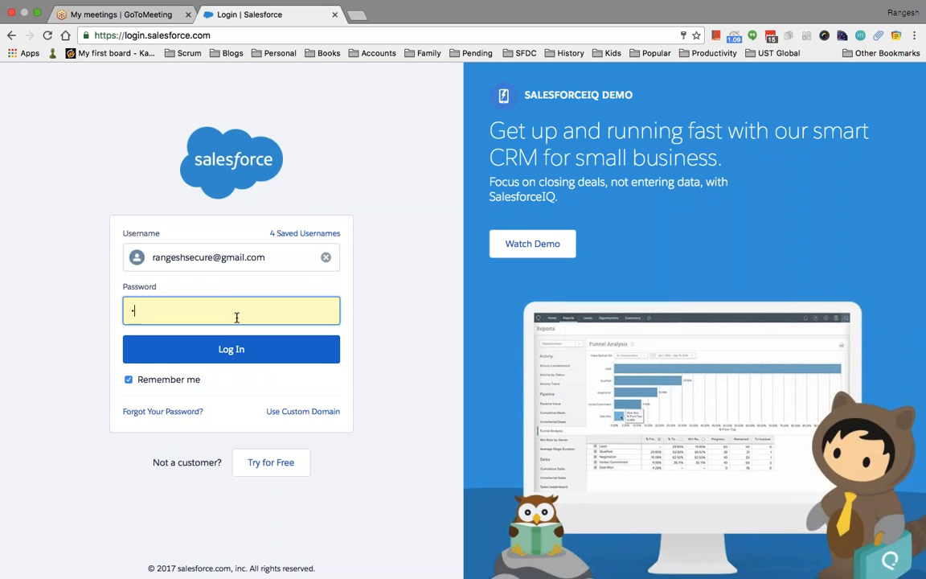
Enter the account password on the Salesforce login page to sign in.
type("****")
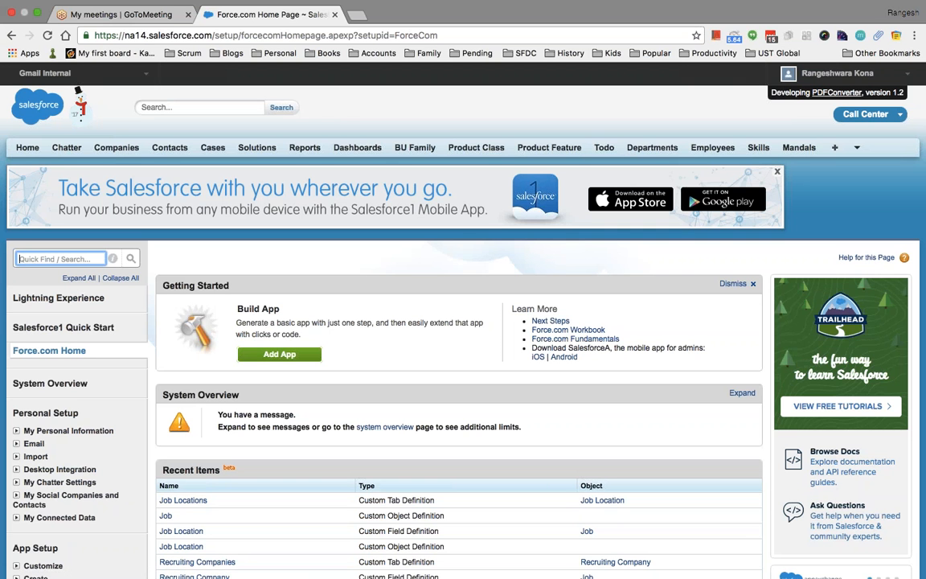
Open the Custom Objects list through a Quick Find search for 'object' and browse it.
type("object")
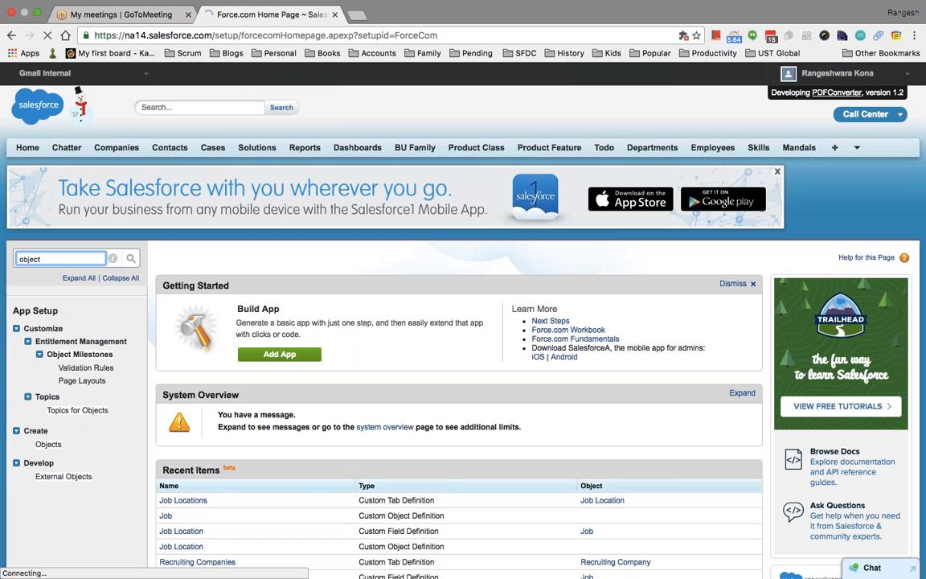
left_click(47, 442)
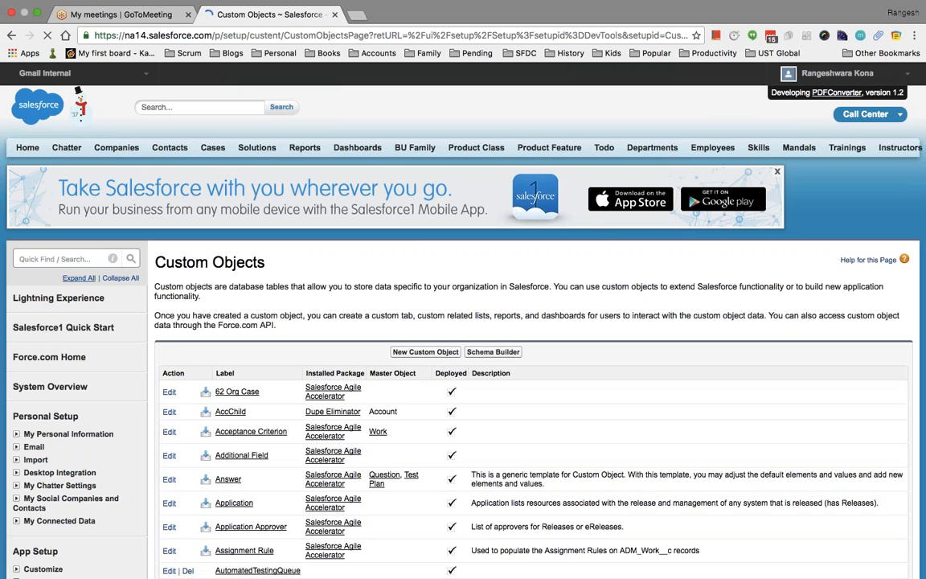
scroll(361, 358, "down", 5)
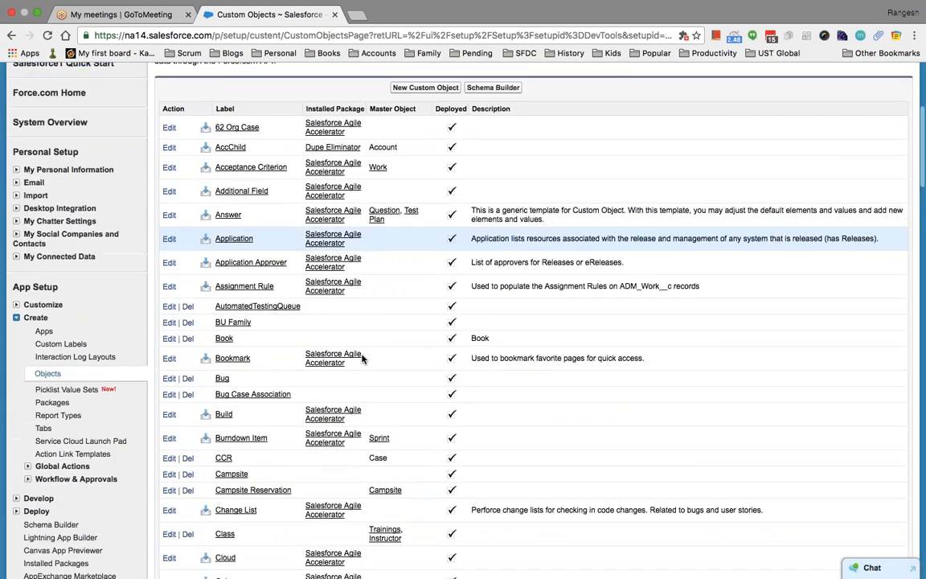
scroll(361, 358, "down", 12)
scroll(361, 359, "down", 8)
scroll(361, 359, "down", 5)
Filter the setup menu with 'case' to show the Cases customization items.
scroll(362, 358, "up", 20)
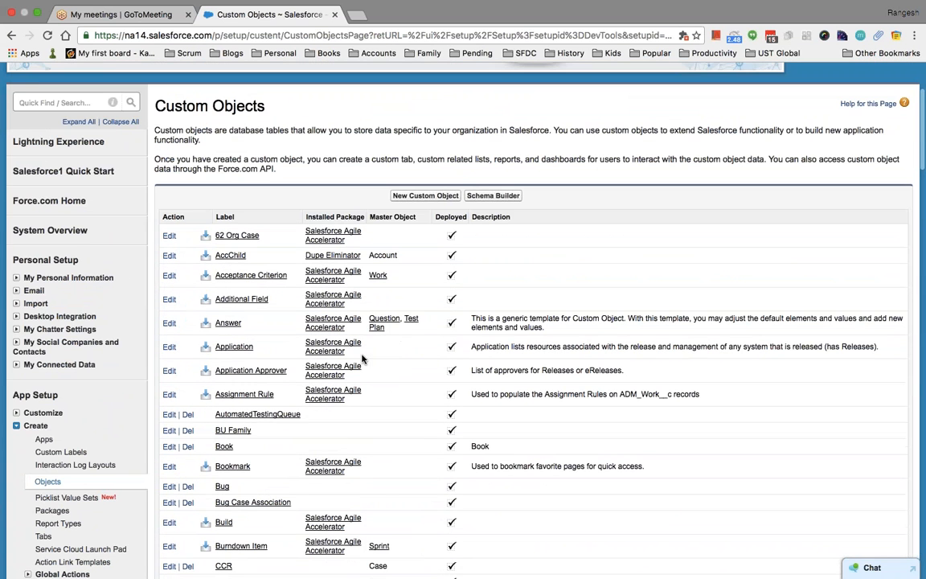
scroll(210, 121, "up", 3)
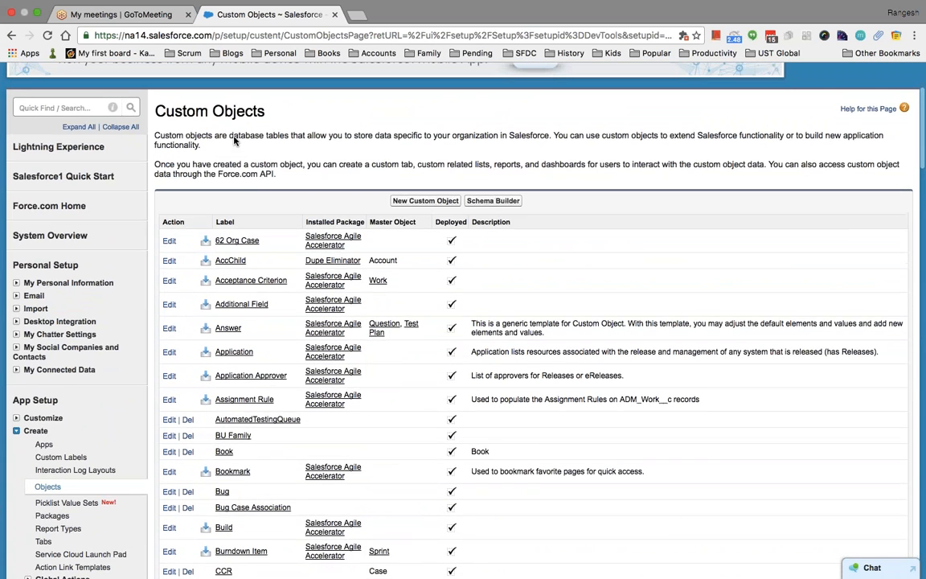
scroll(160, 193, "up", 2)
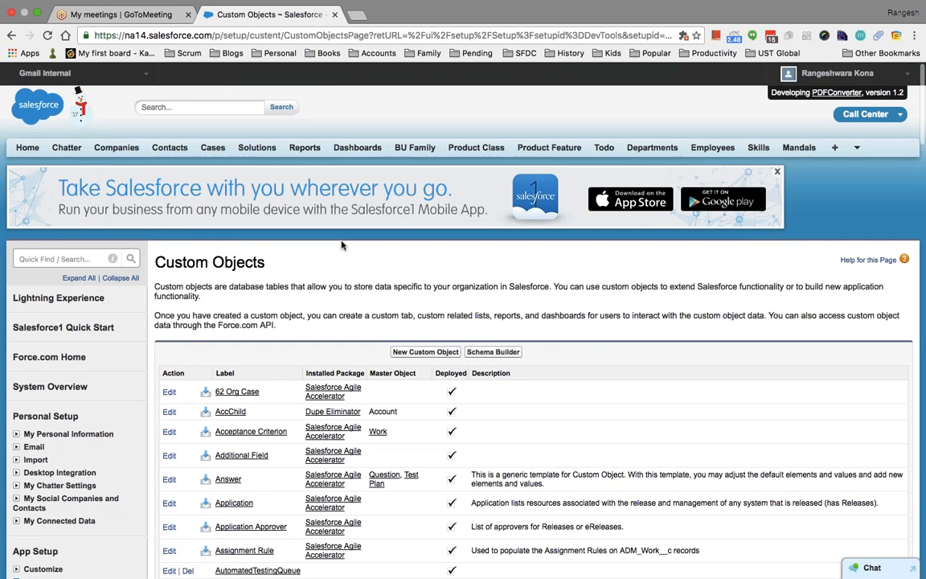
left_click(71, 261)
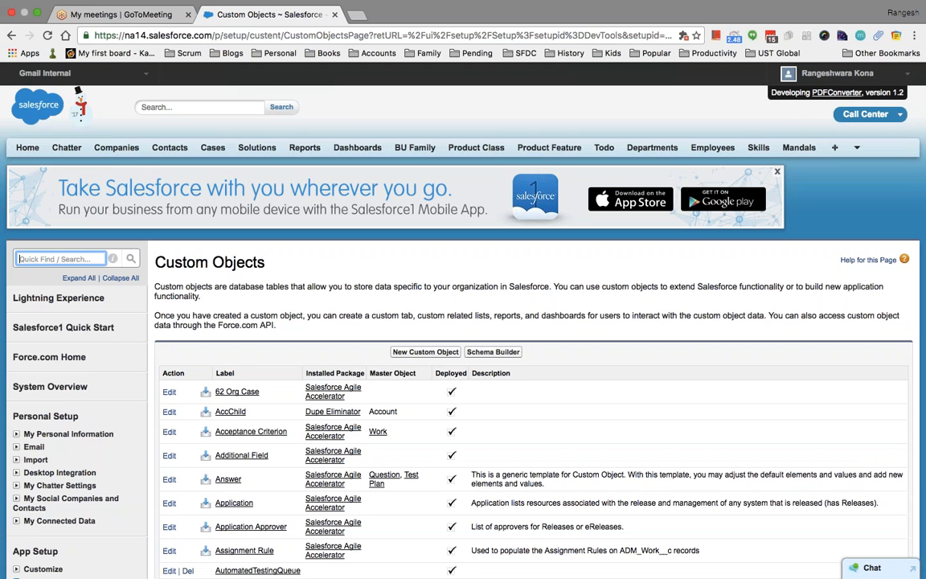
type("case")
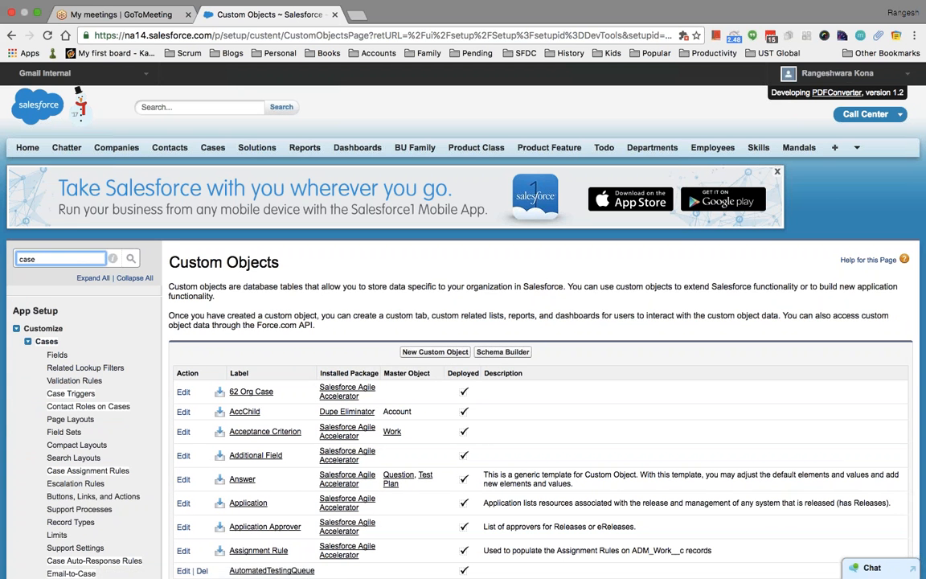
Open Customize > Cases > Fields and browse the Case standard fields and custom fields lists.
left_click(55, 356)
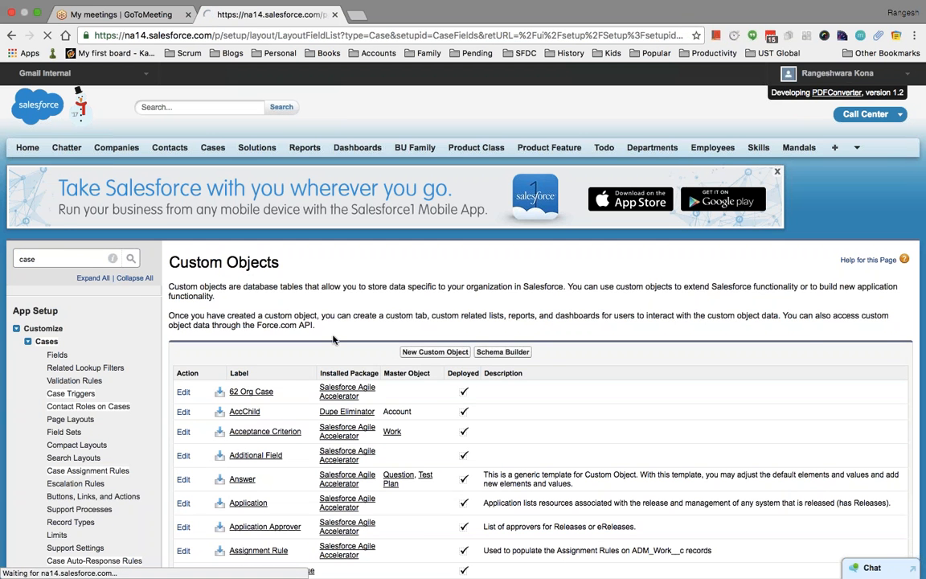
scroll(424, 374, "down", 5)
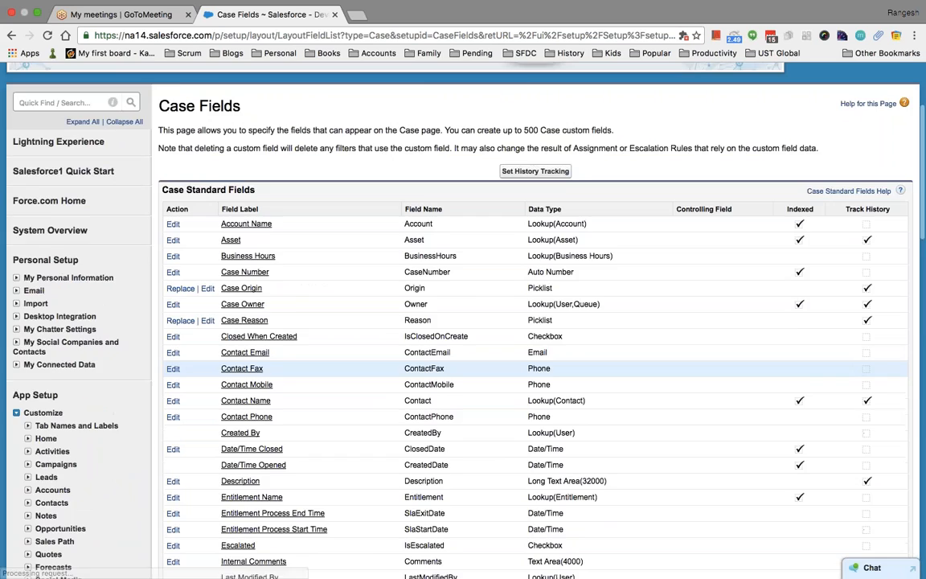
scroll(530, 362, "down", 15)
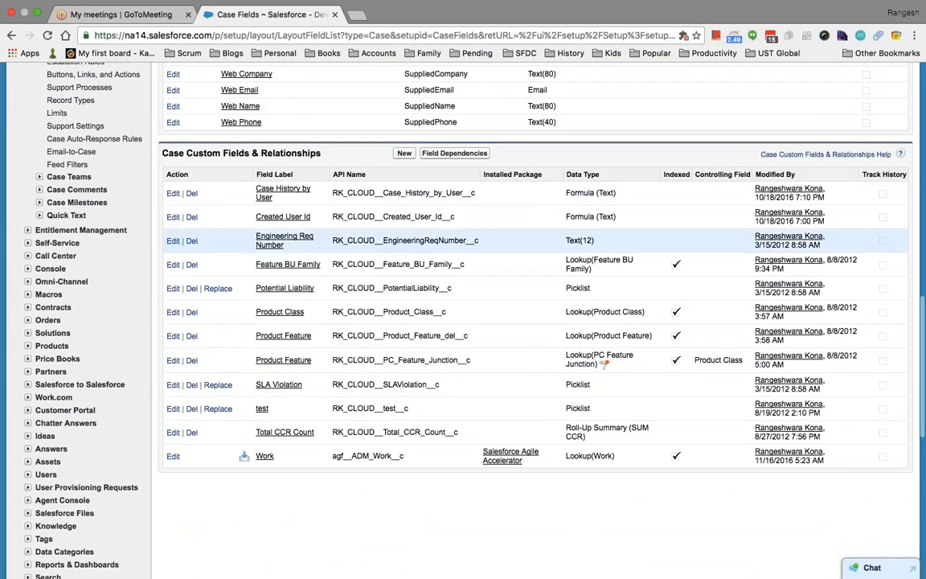
scroll(426, 270, "up", 15)
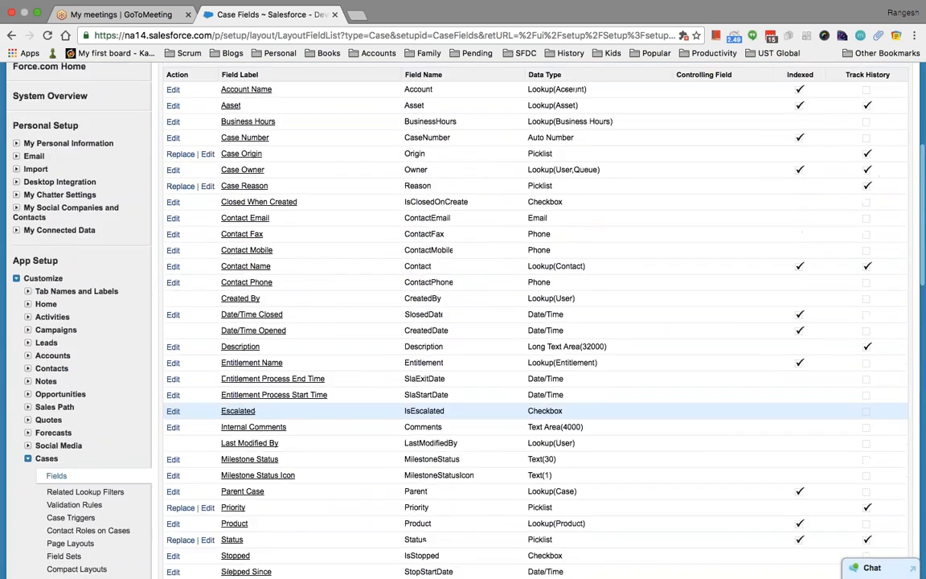
scroll(426, 271, "up", 5)
scroll(426, 239, "down", 3)
scroll(402, 245, "down", 1)
scroll(402, 245, "up", 2)
scroll(403, 246, "down", 2)
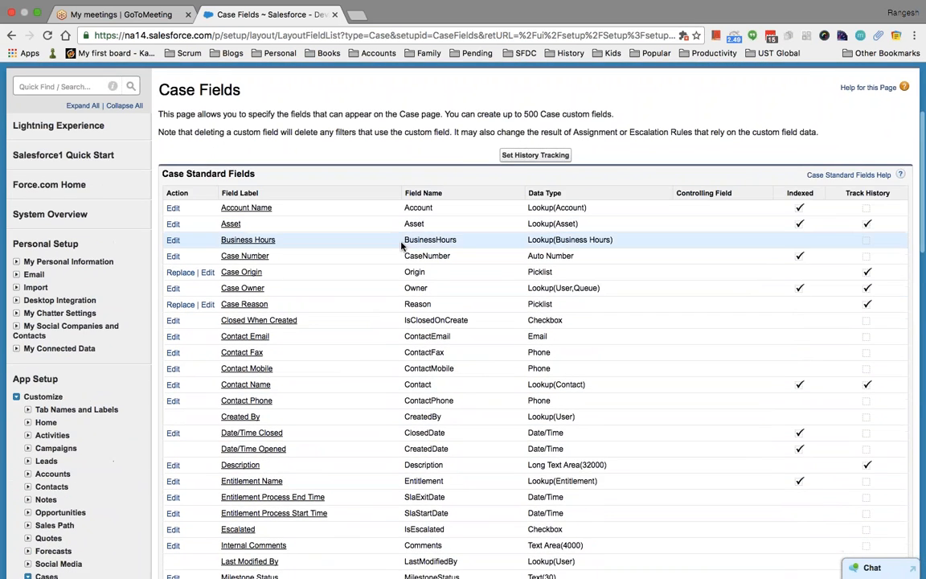
scroll(402, 246, "down", 4)
scroll(402, 246, "down", 6)
scroll(401, 246, "up", 8)
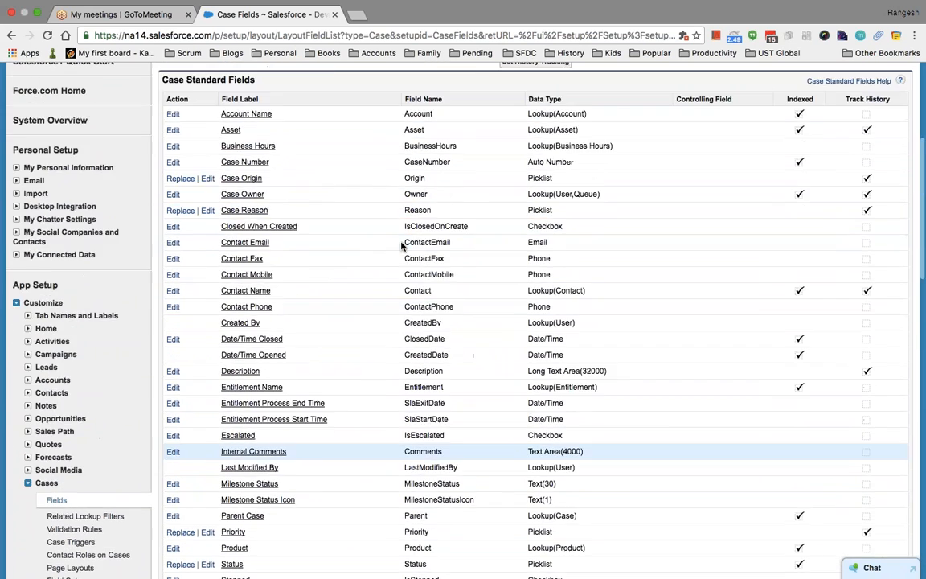
scroll(402, 246, "down", 1)
scroll(299, 201, "up", 3)
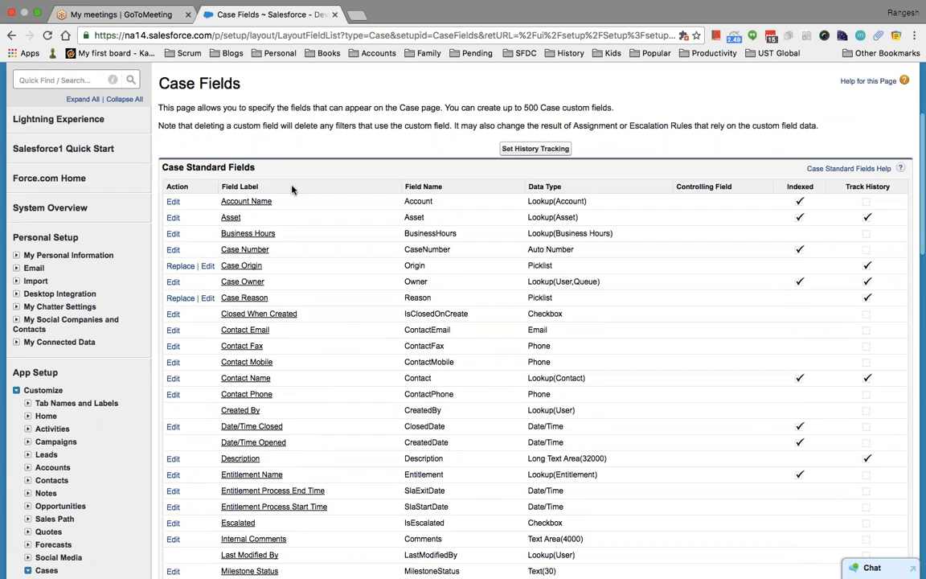
scroll(308, 233, "down", 1)
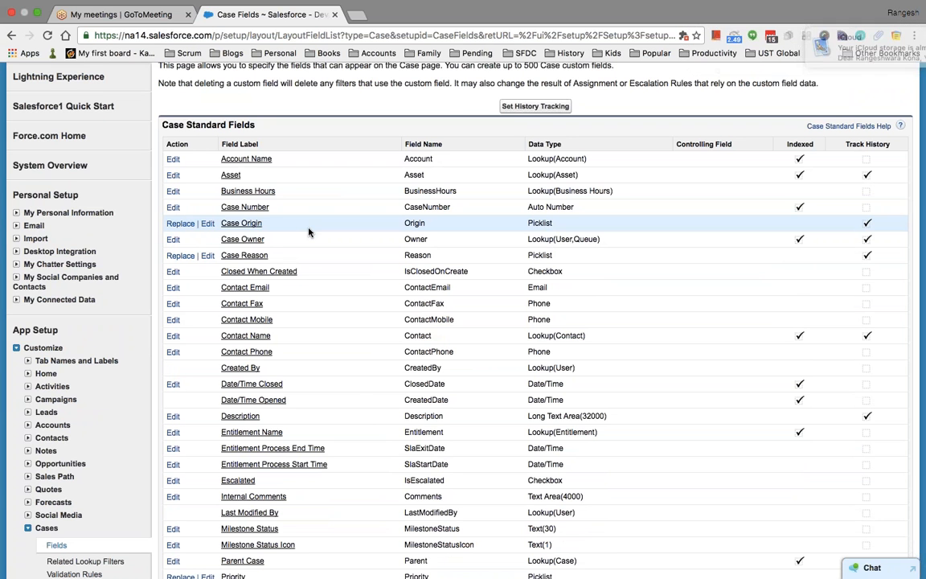
scroll(313, 236, "down", 4)
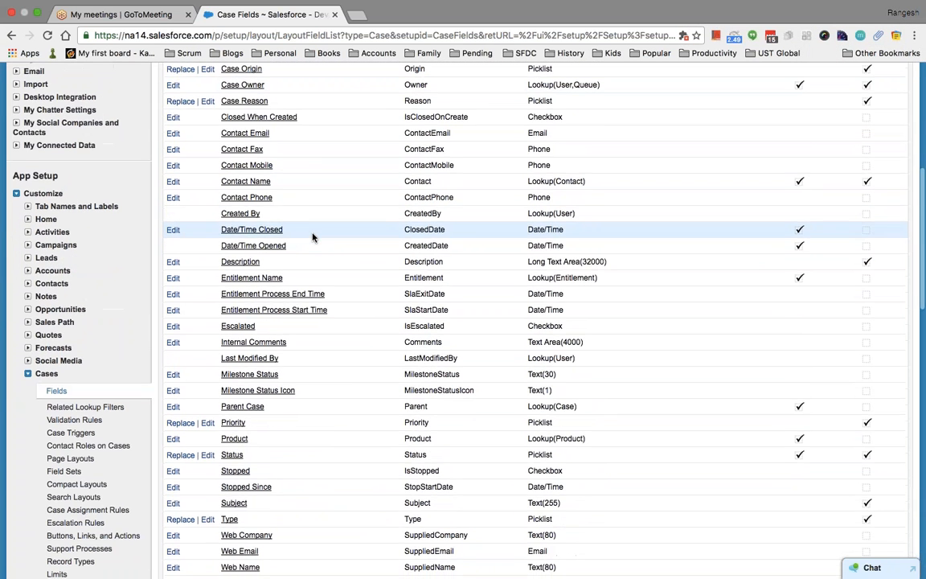
scroll(313, 237, "down", 4)
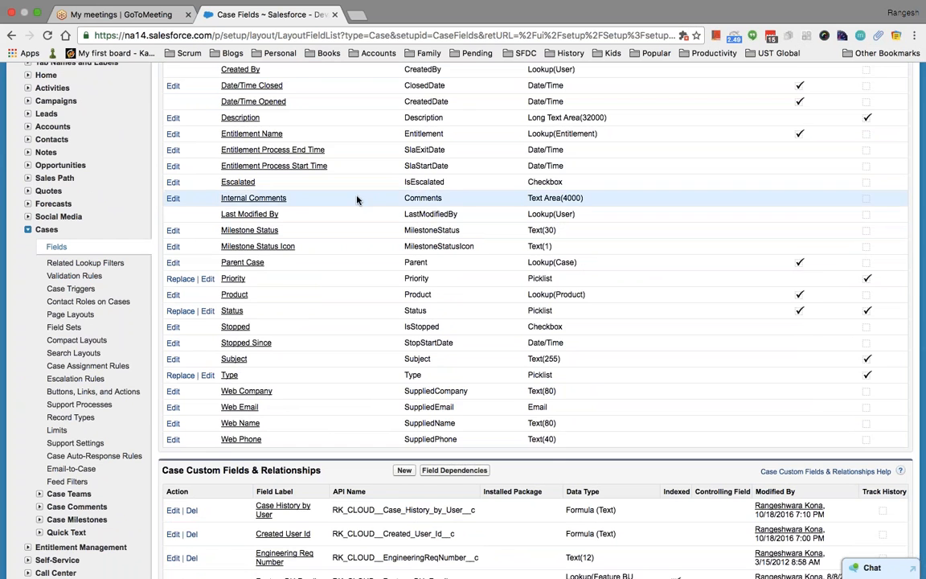
scroll(356, 201, "up", 8)
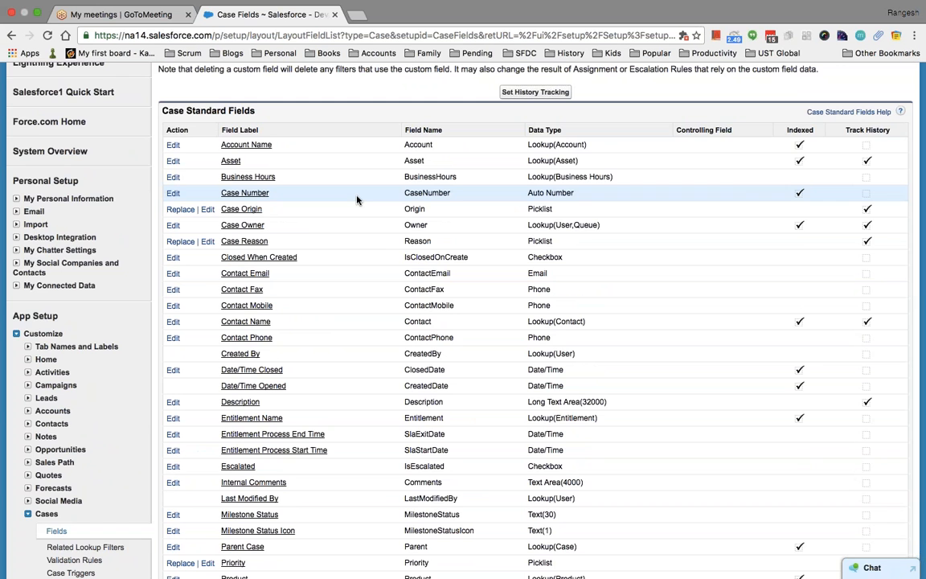
scroll(357, 200, "down", 5)
Review the Case Fields tables by scrolling up and down the page.
scroll(358, 200, "down", 1)
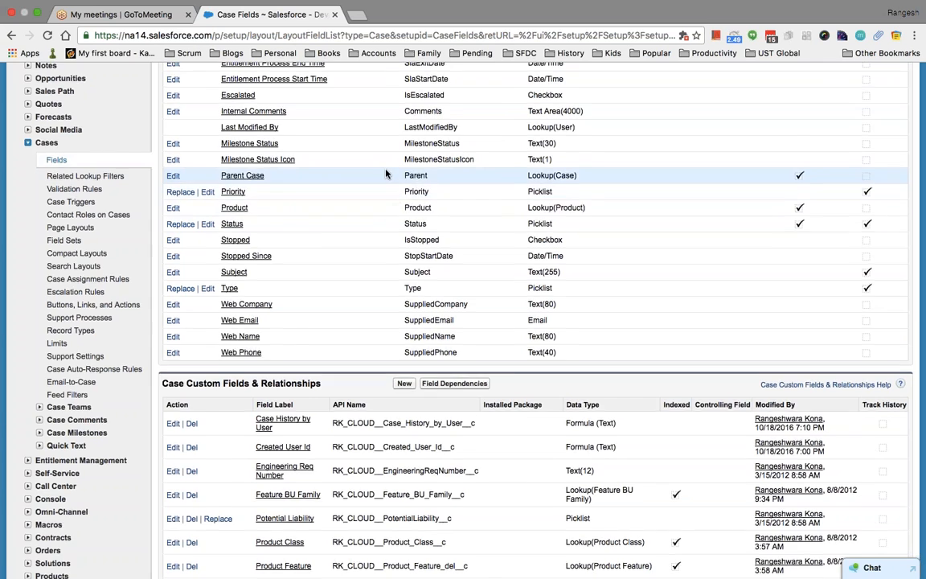
scroll(385, 174, "up", 5)
scroll(386, 172, "up", 3)
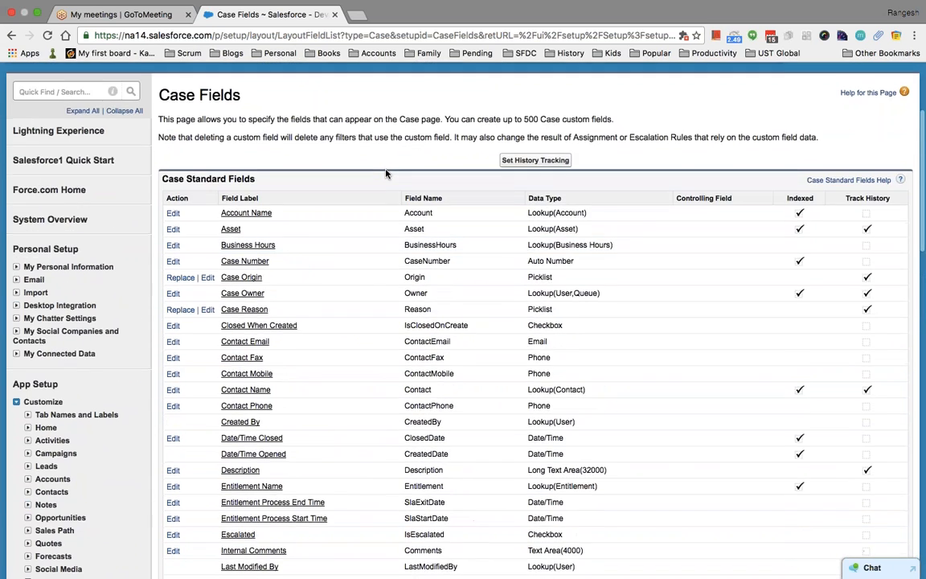
scroll(386, 173, "up", 2)
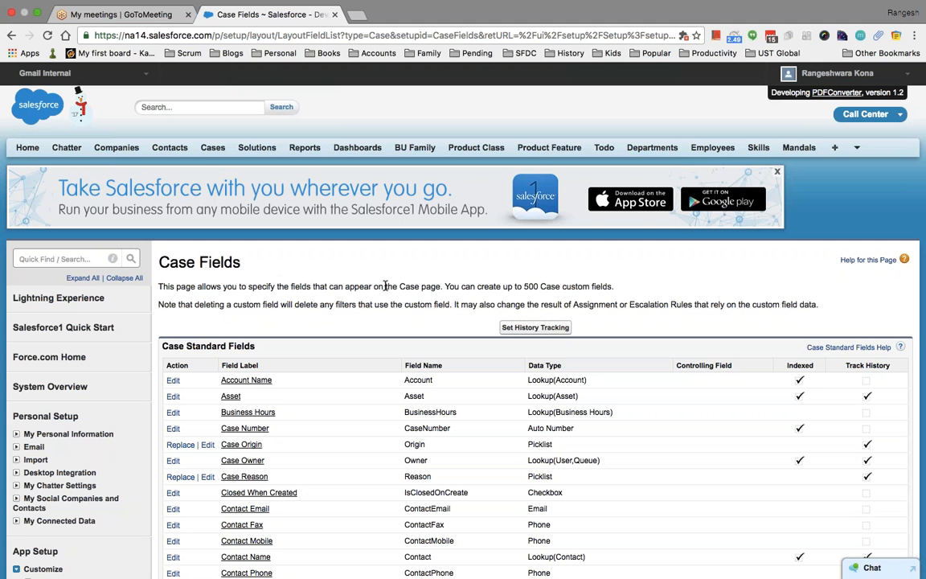
scroll(386, 286, "down", 2)
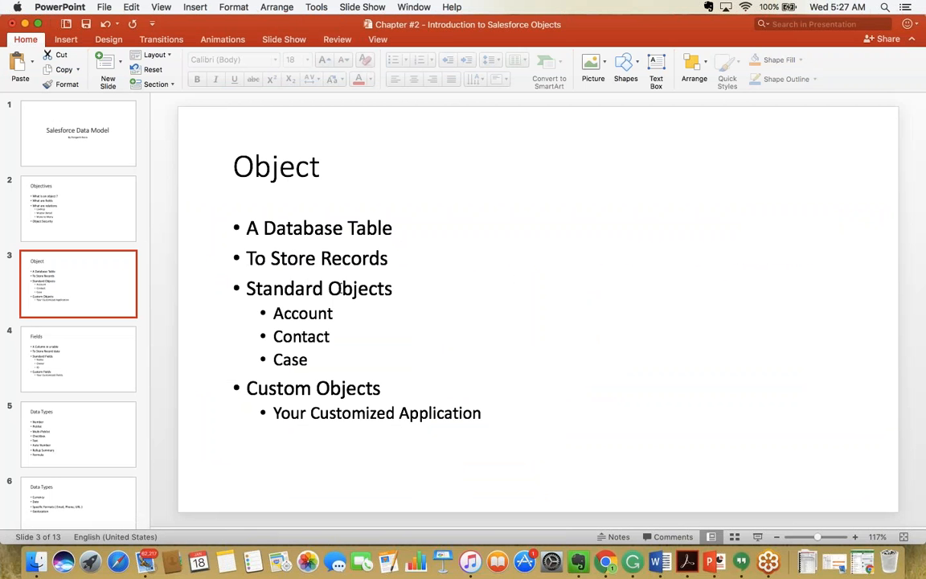
Point out the Account and Contact bullets on the Object slide.
left_click(369, 311)
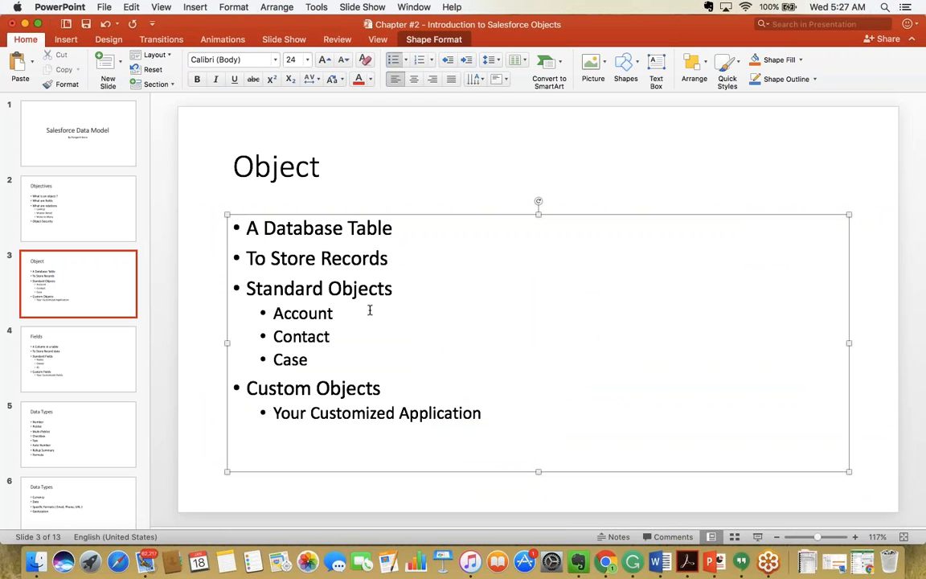
left_click(371, 343)
left_click(345, 319)
Advance to the Fields slide, then return to the Salesforce Case Fields page.
left_click(55, 342)
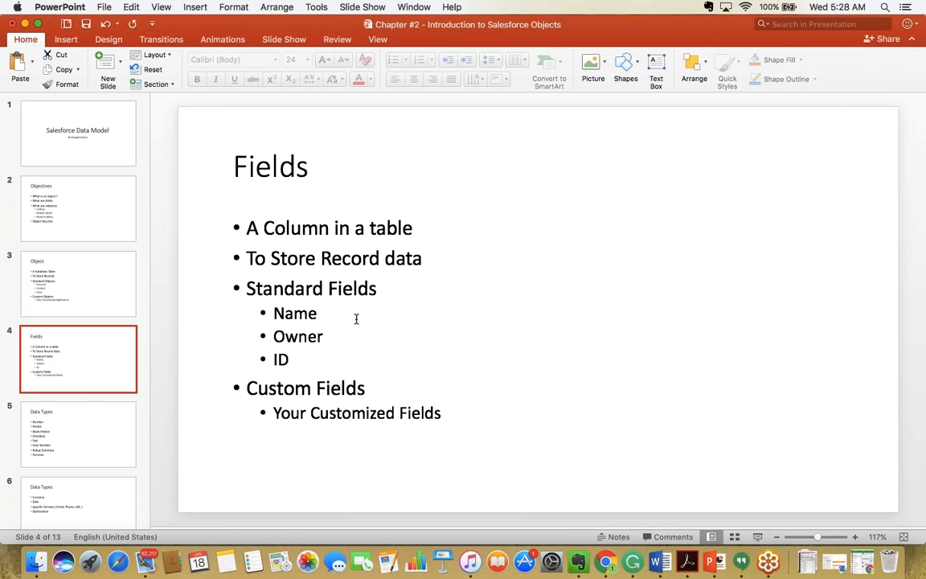
key("ctrl+Right")
key("ctrl+Left")
key("ctrl+Right")
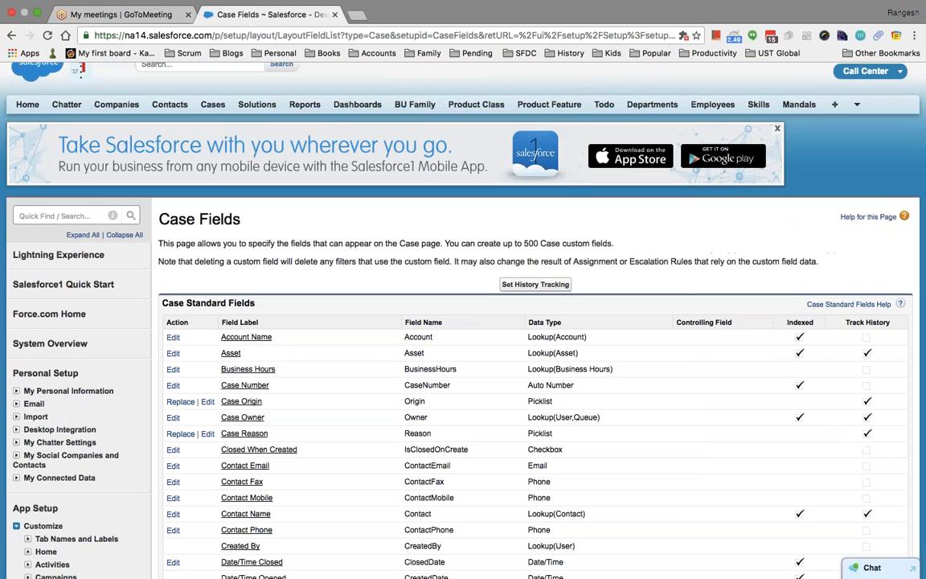
Open the first recent contact's record and highlight its record ID in the web address.
left_click(169, 104)
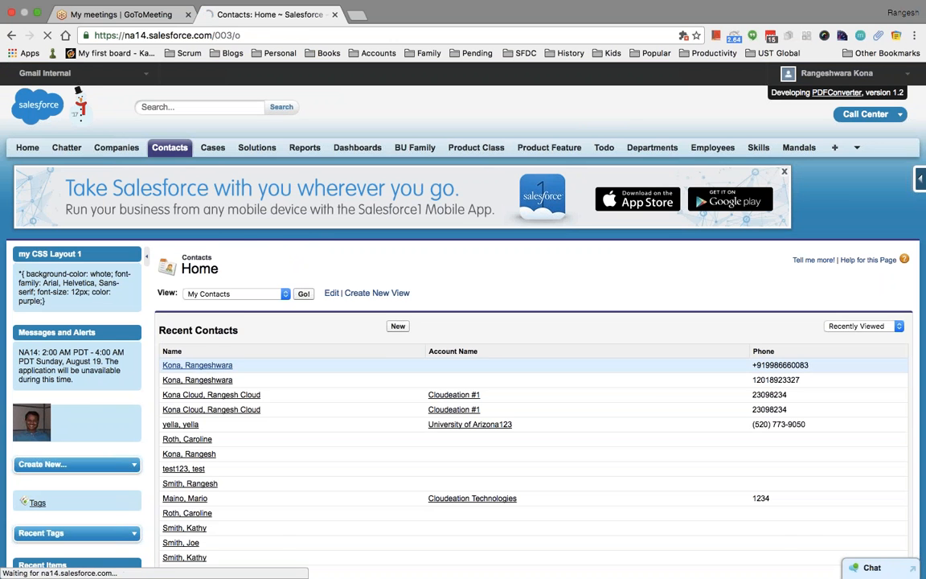
left_click(197, 365)
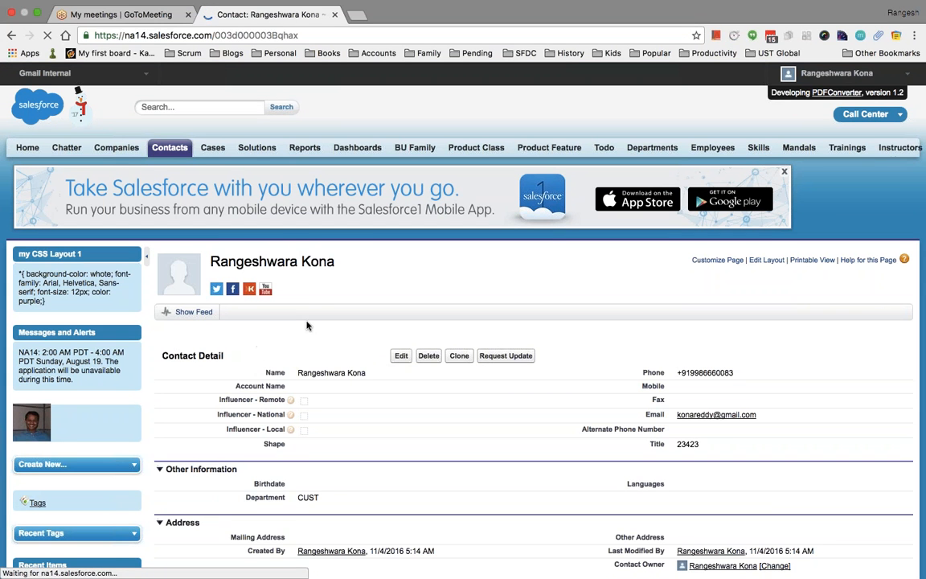
double_click(231, 35)
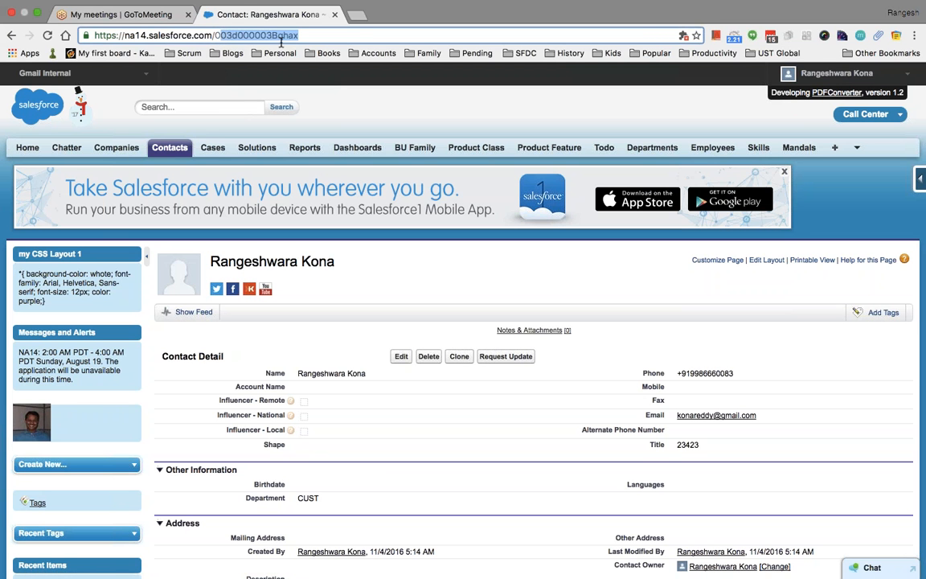
left_click(226, 35)
left_click_drag(215, 36, 318, 38)
mouse_move(139, 2)
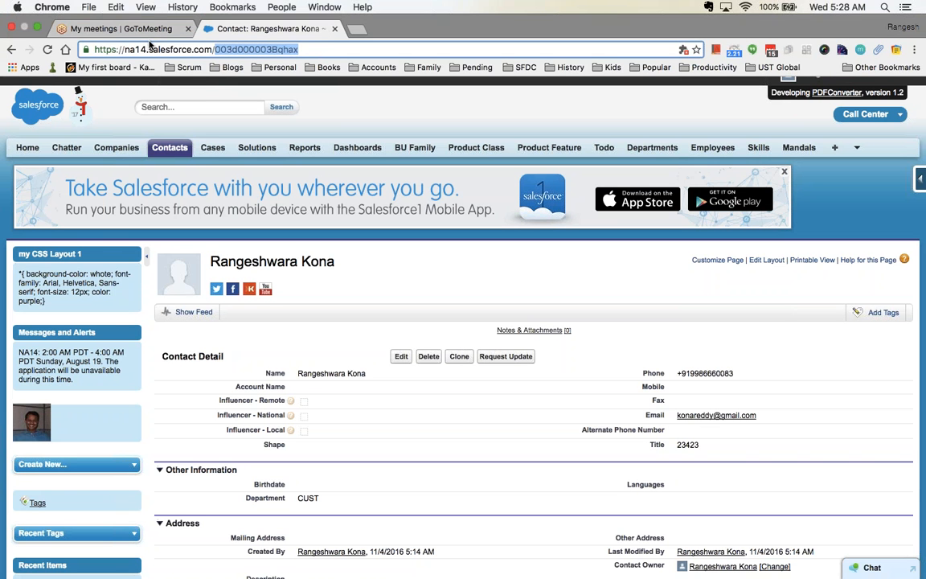
double_click(130, 35)
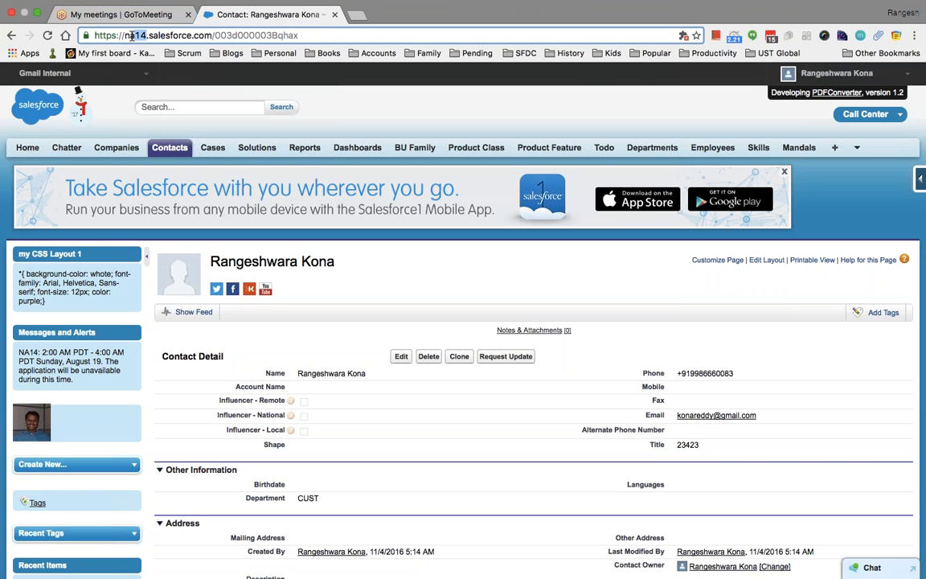
left_click_drag(130, 36, 125, 36)
left_click(374, 131)
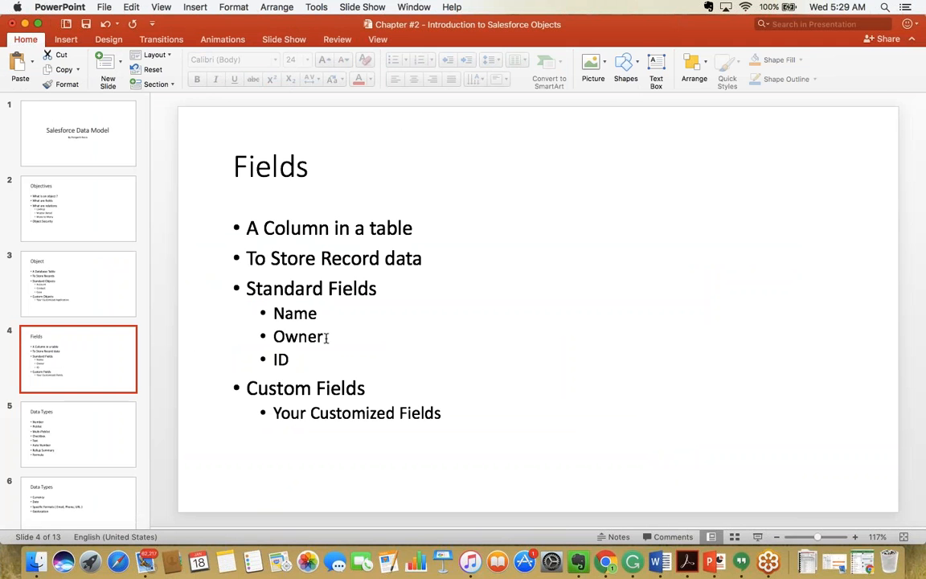
Point out the Name and Owner standard fields on the Fields slide, comparing with the contact page.
left_click(327, 313)
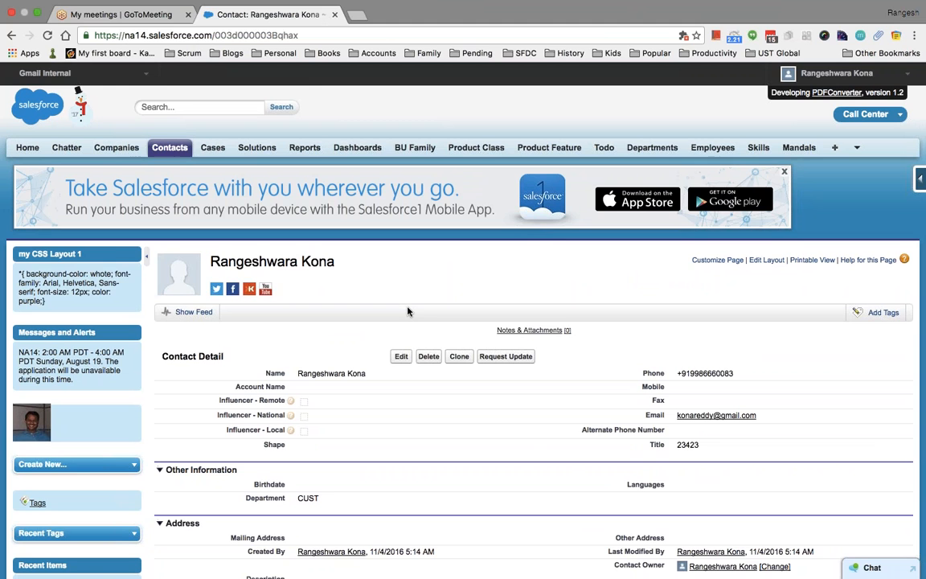
key("super+Tab")
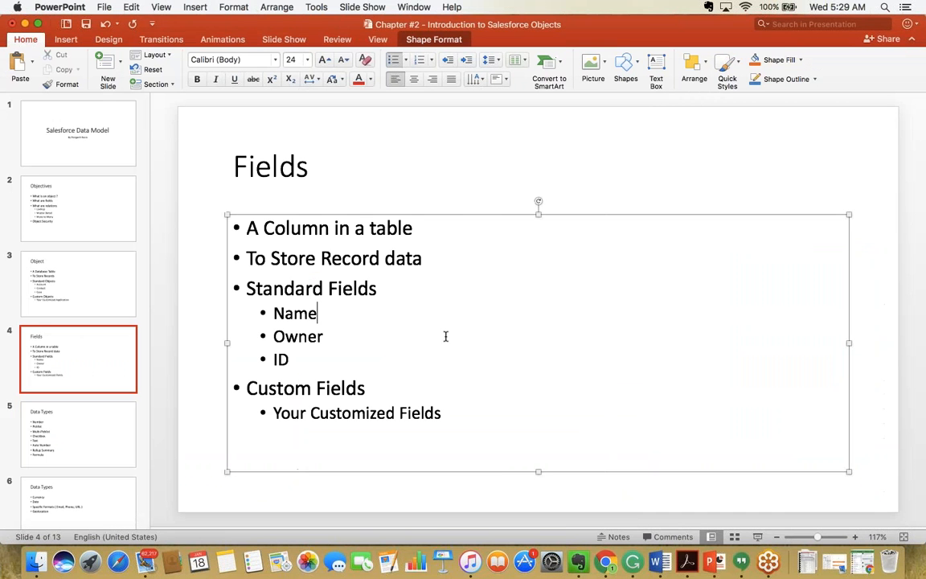
left_click(328, 336)
key("super+Tab")
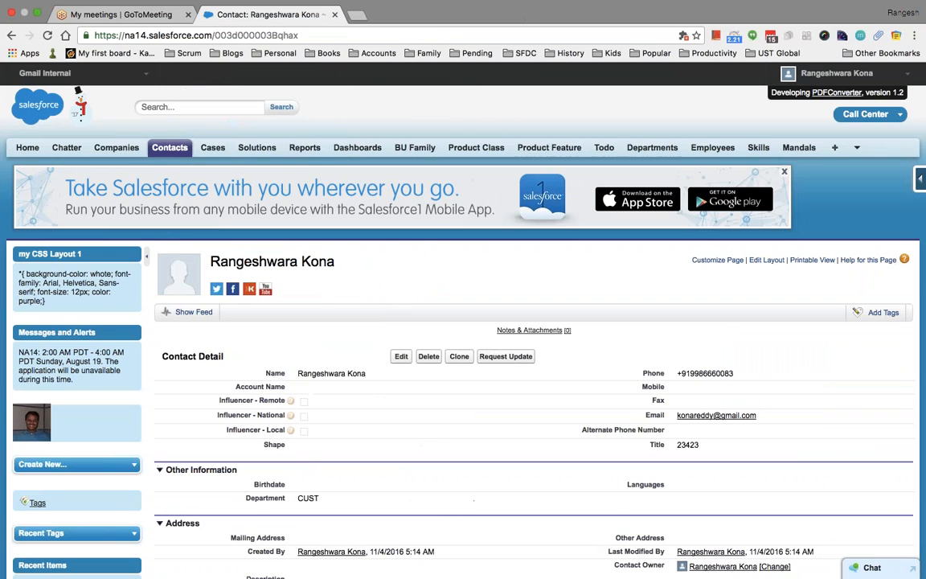
scroll(689, 421, "down", 5)
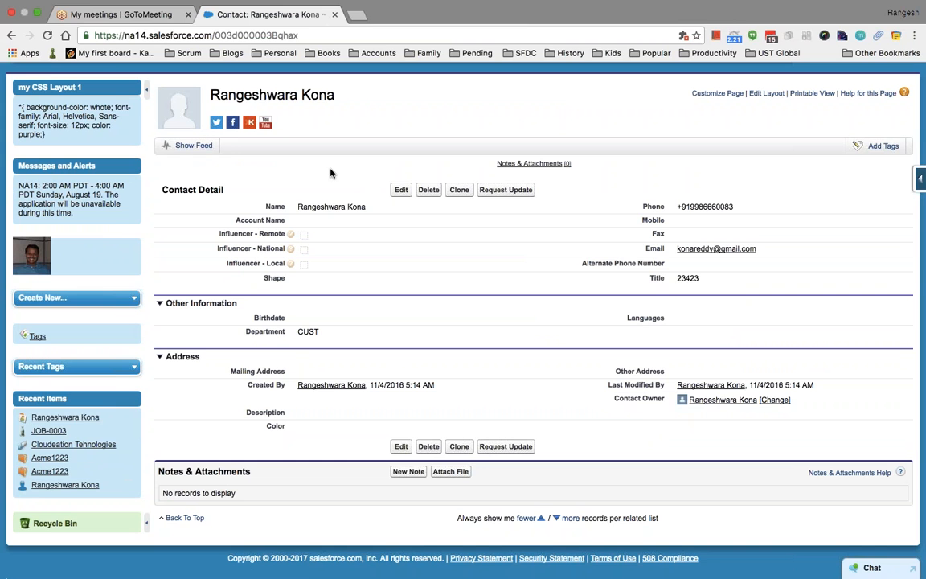
key("super+Tab")
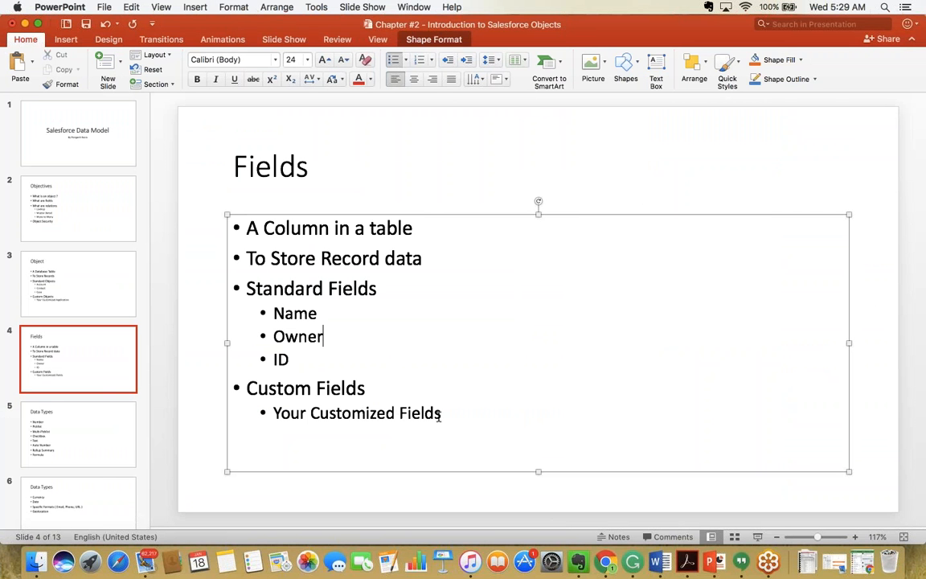
key("super+Tab")
key("super+Tab")
Advance to the Data Types slide, then return to the Salesforce contact page.
left_click(120, 426)
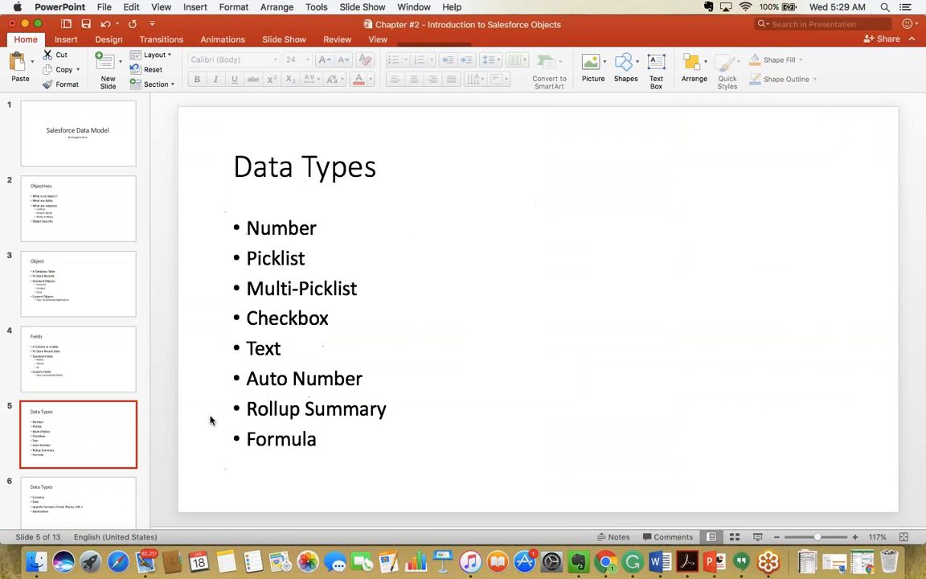
key("super+Tab")
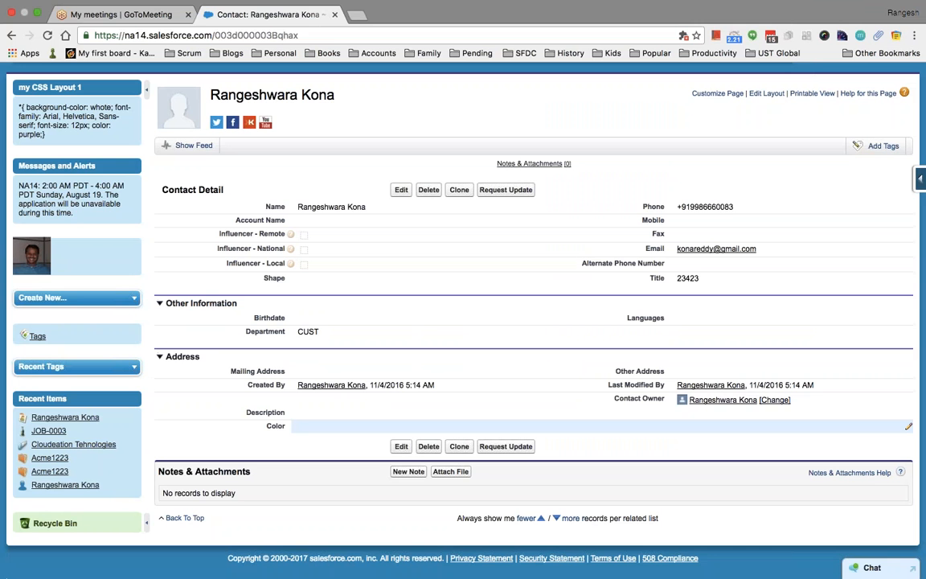
key("super+Tab")
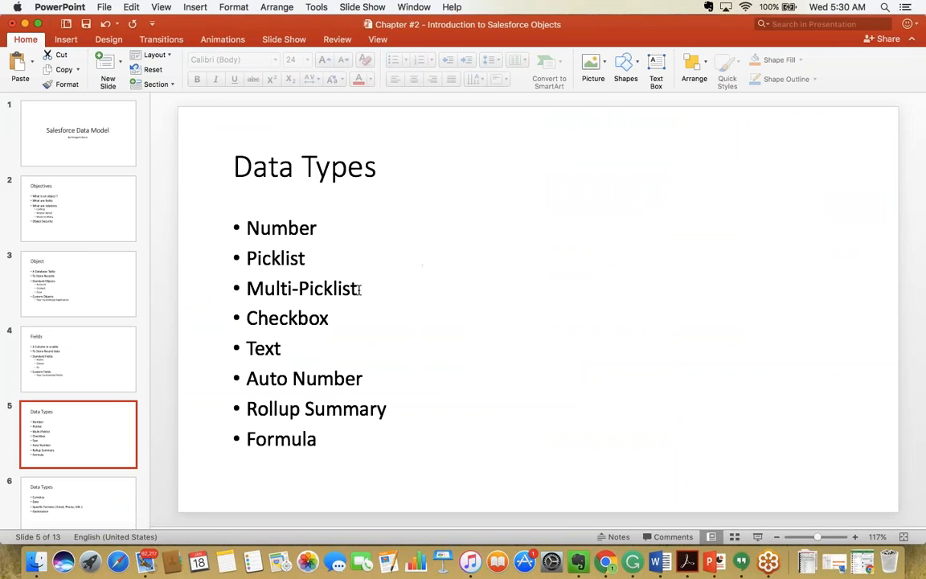
key("super+Tab")
Go to Setup and open the Custom Objects list through a Quick Find search for 'object'.
scroll(415, 136, "up", 3)
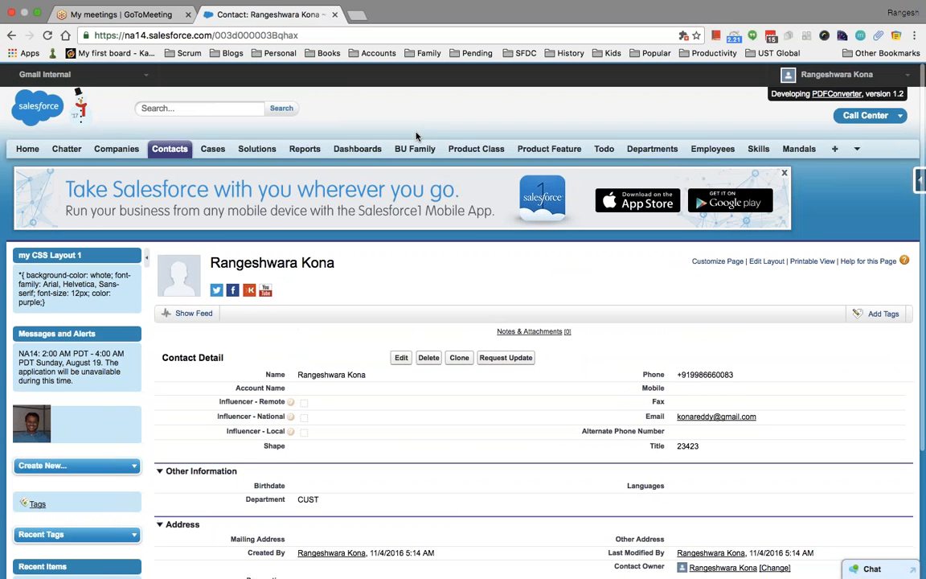
left_click(823, 76)
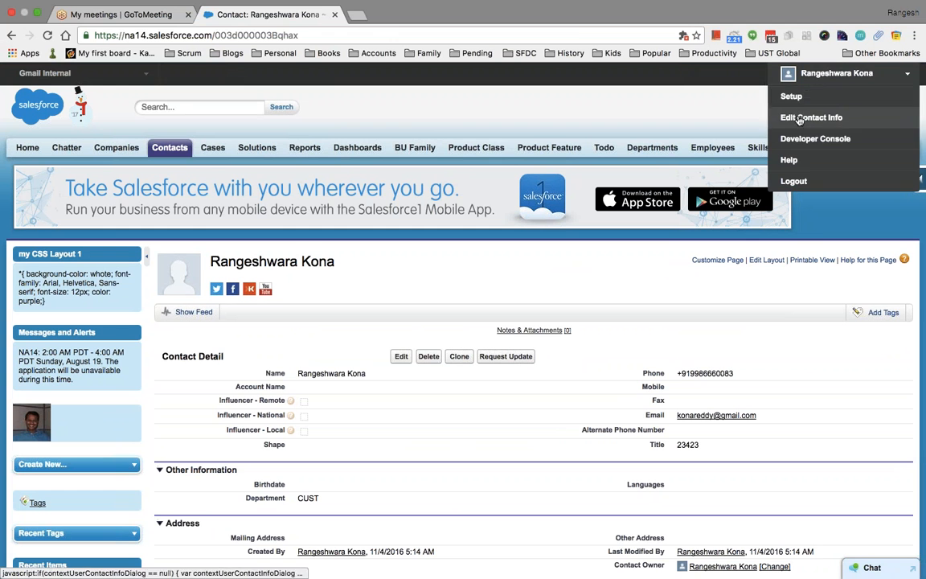
left_click(794, 96)
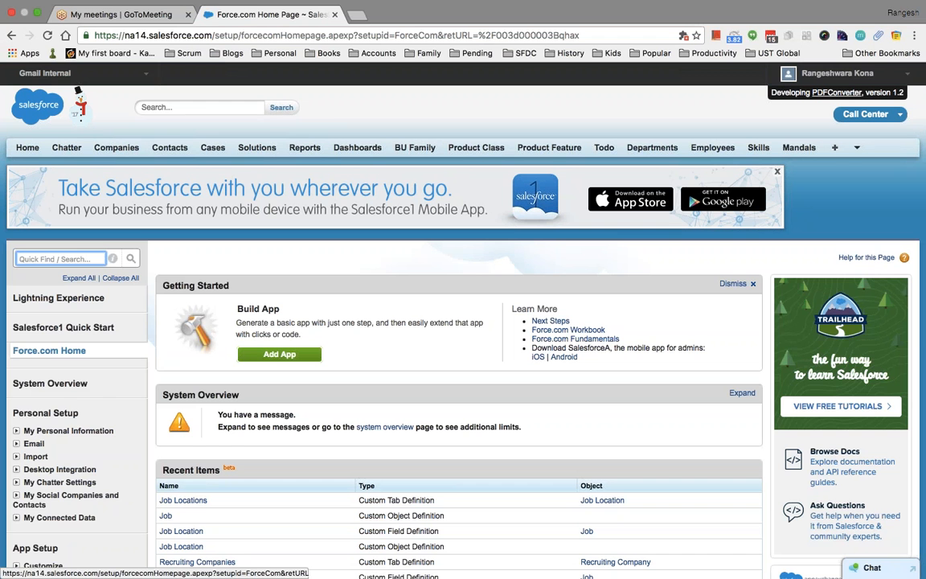
type("object")
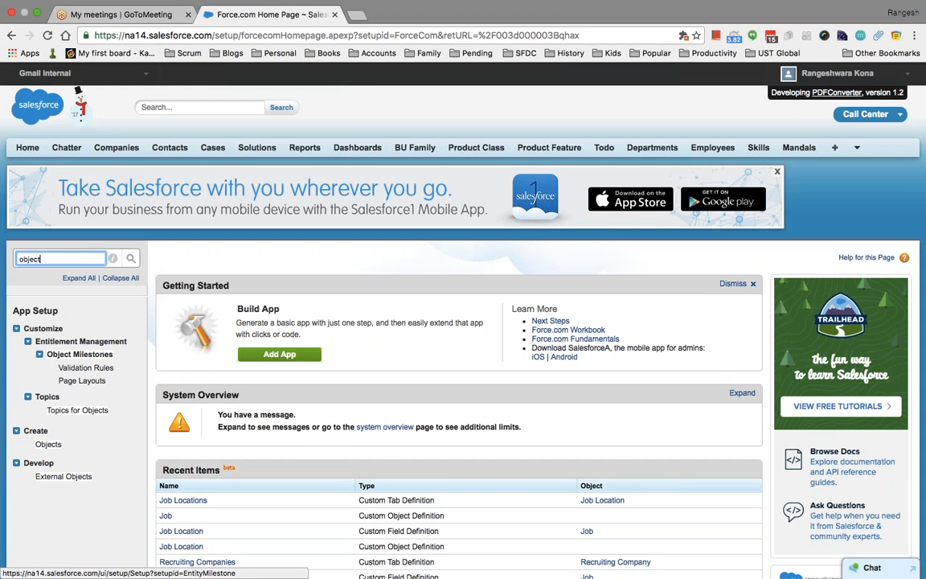
left_click(48, 444)
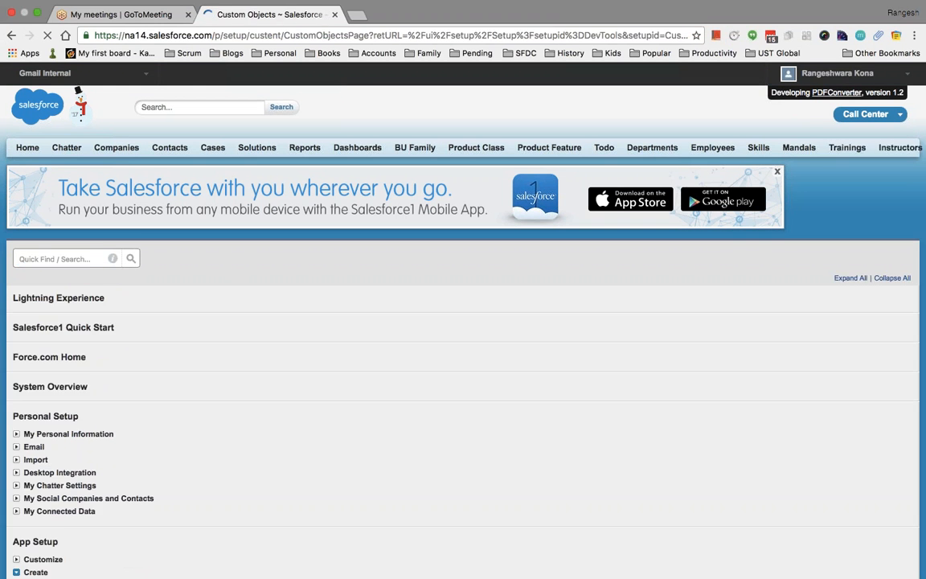
Open the Bug custom object's detail page and scroll down to its fields.
scroll(333, 431, "down", 5)
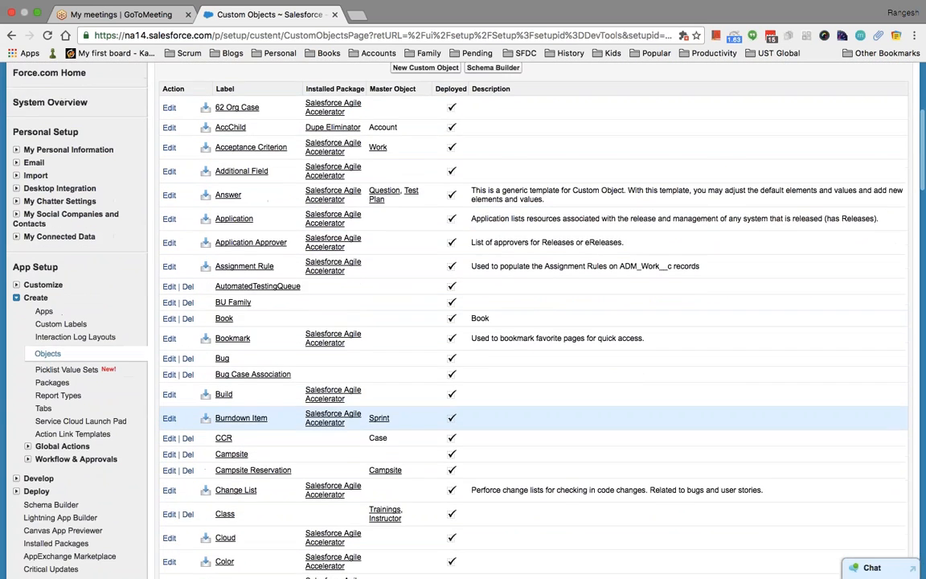
scroll(530, 401, "down", 5)
scroll(531, 401, "up", 4)
scroll(531, 321, "down", 1)
left_click(222, 191)
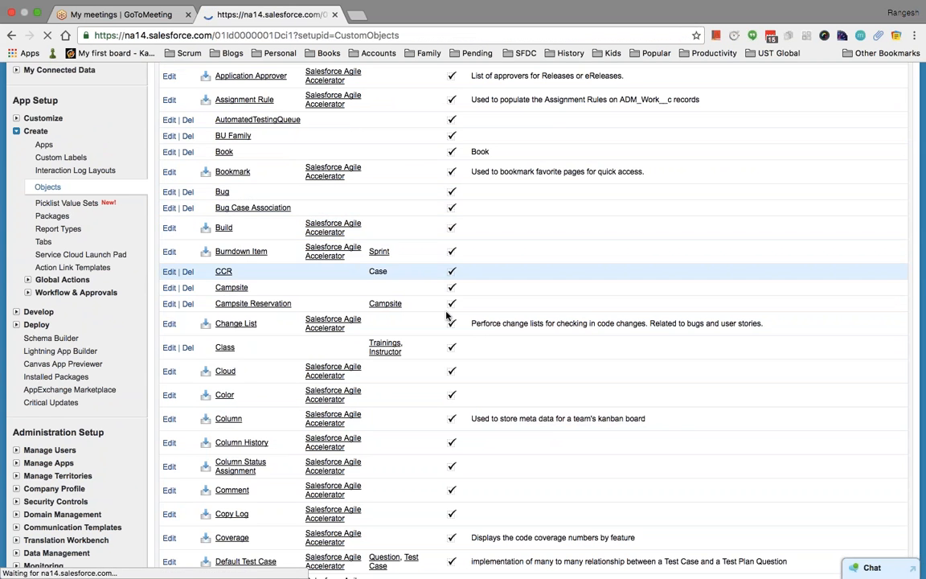
scroll(504, 361, "down", 5)
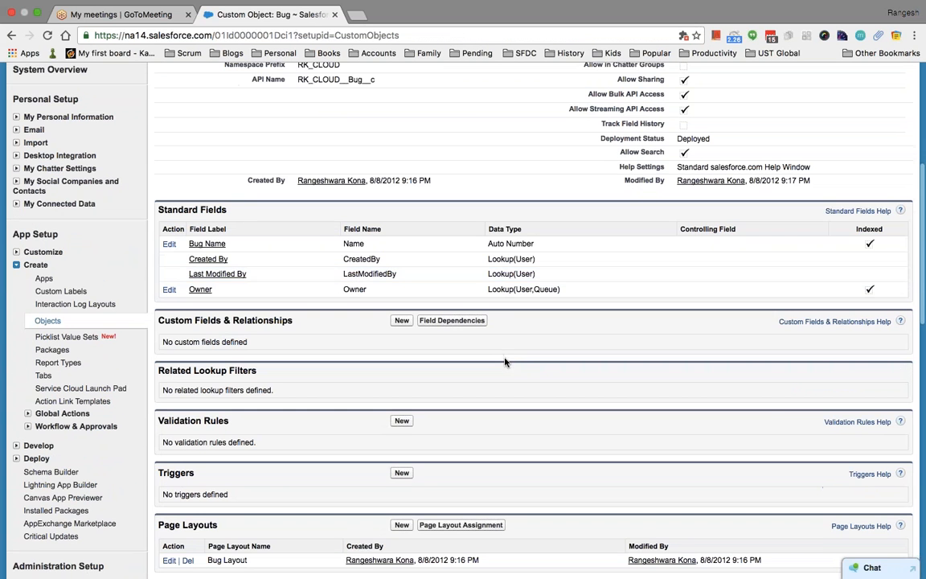
right_click(505, 361)
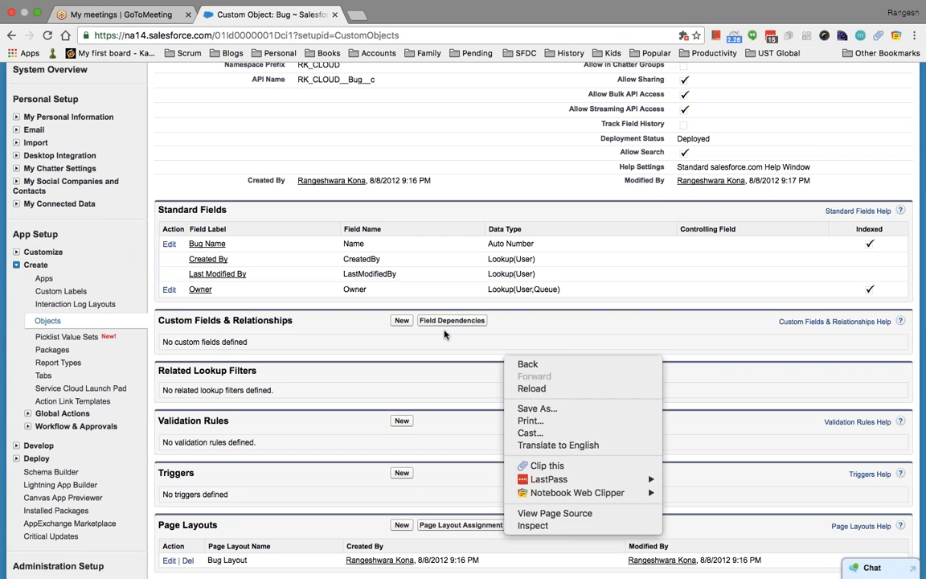
Start a new Bug custom field and browse the data types from Lookup Relationship to URL.
left_click(399, 321)
left_click(399, 320)
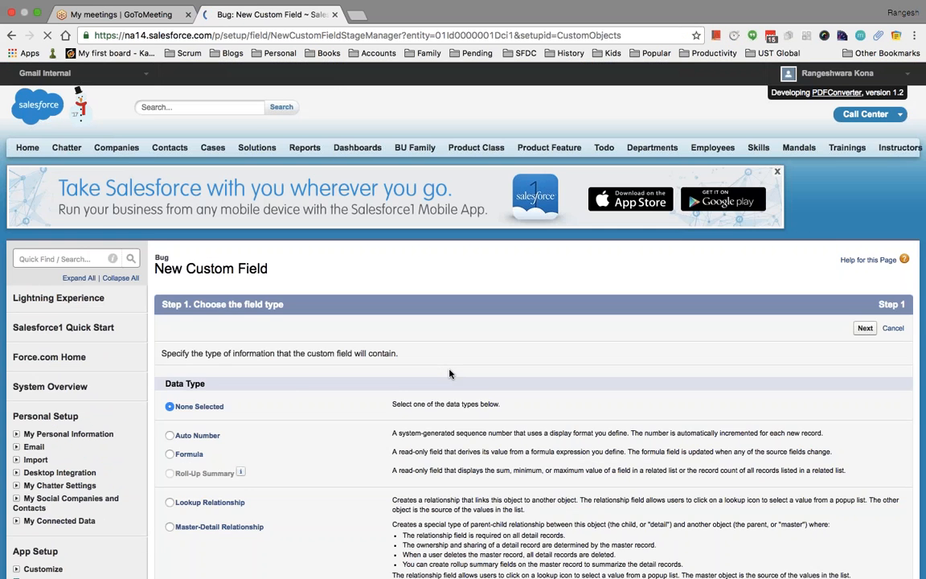
scroll(449, 373, "down", 10)
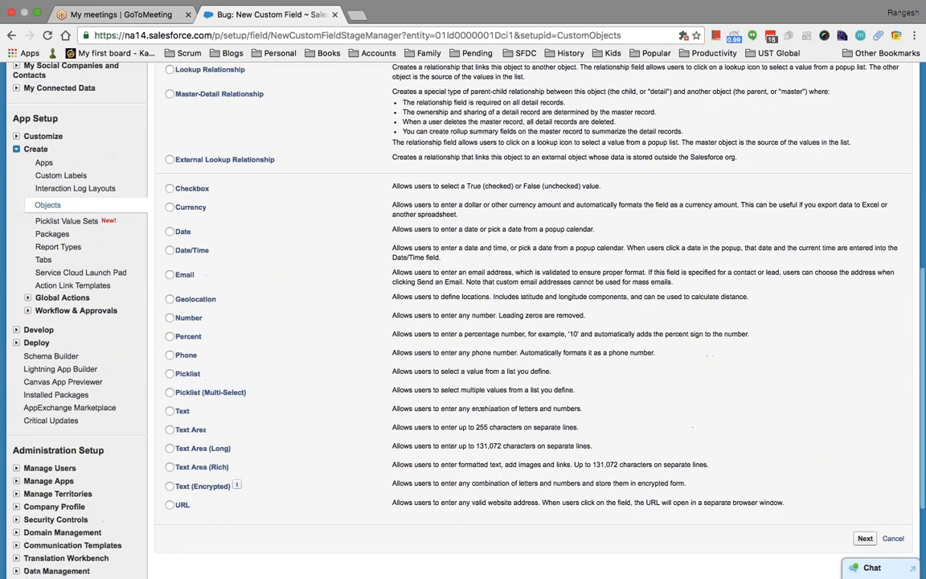
scroll(449, 373, "down", 1)
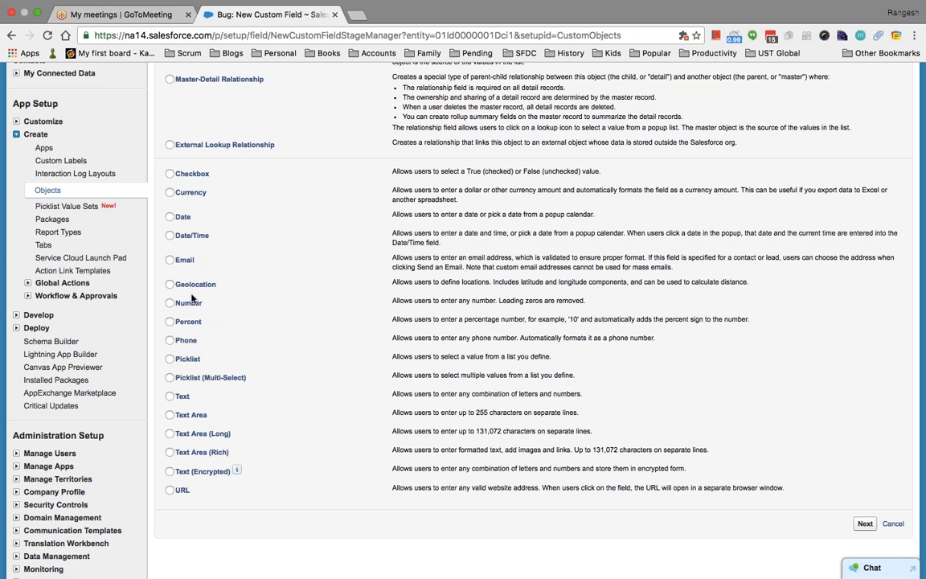
scroll(257, 259, "down", 1)
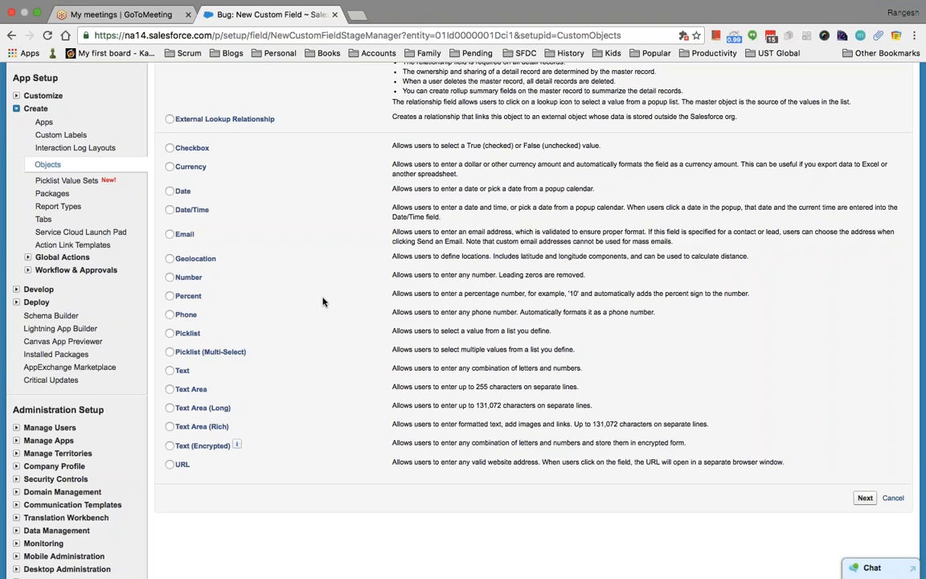
scroll(322, 301, "up", 3)
scroll(323, 302, "up", 3)
scroll(323, 301, "down", 3)
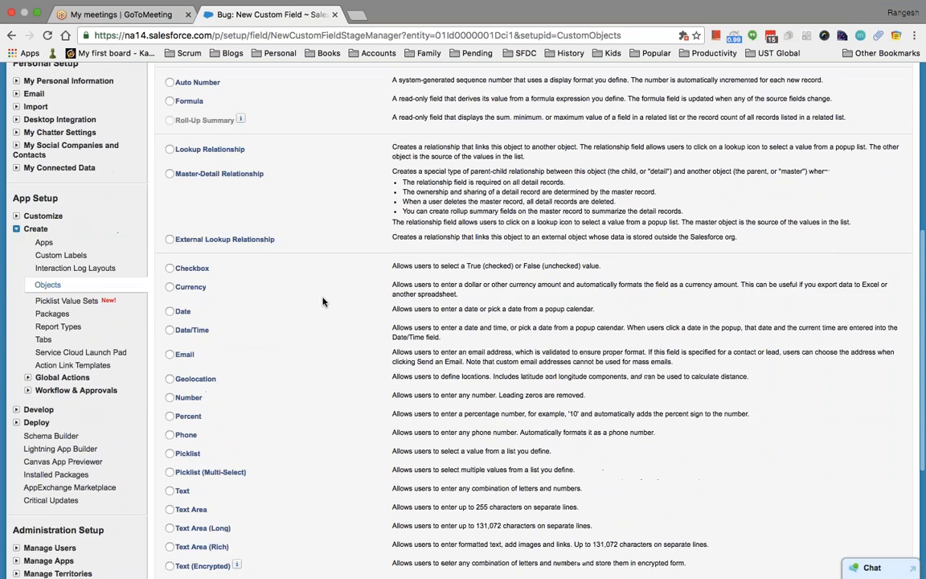
scroll(297, 281, "up", 2)
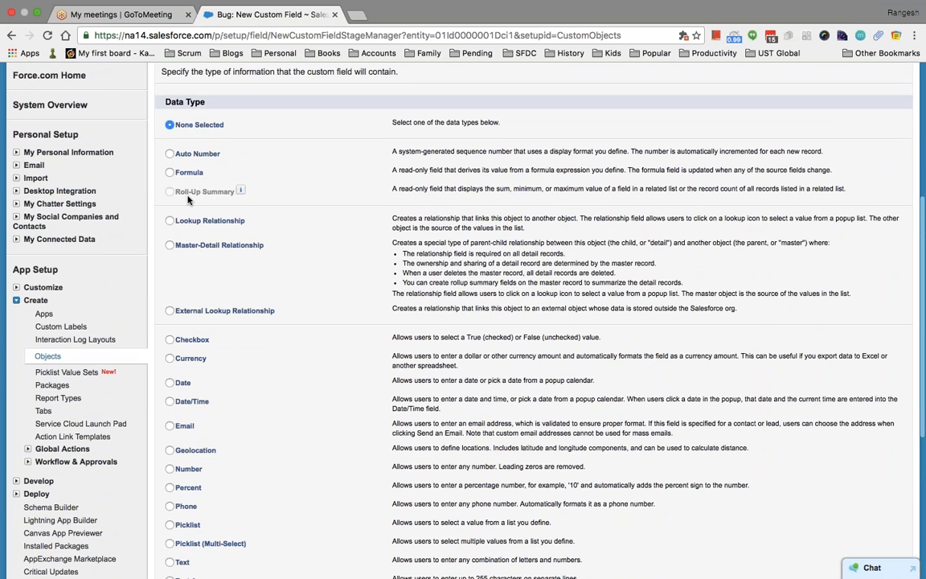
scroll(328, 275, "down", 3)
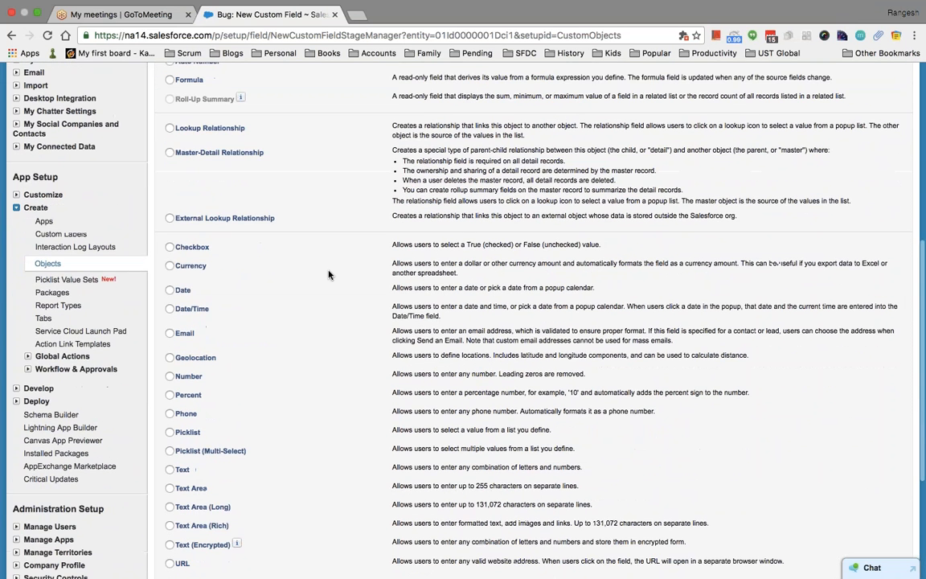
scroll(328, 275, "down", 3)
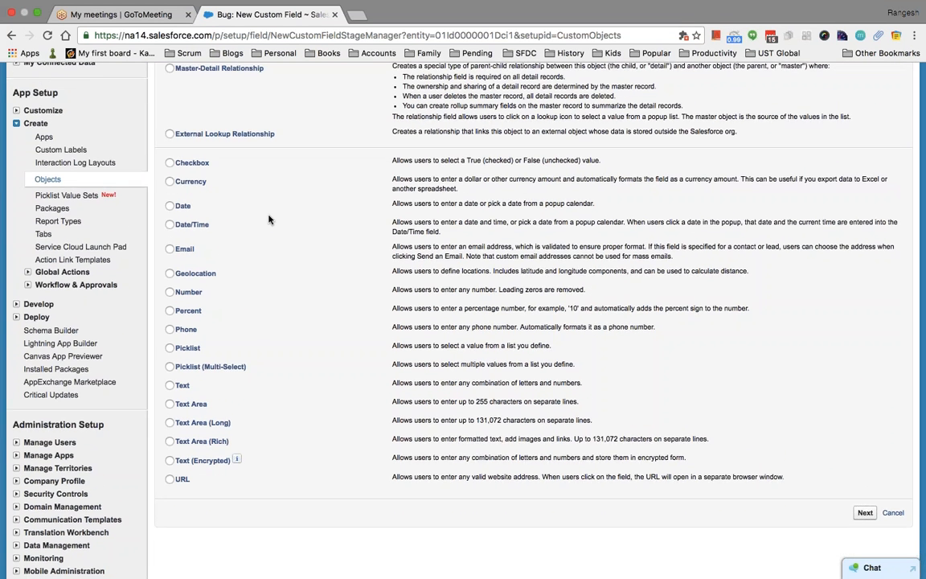
scroll(269, 219, "down", 1)
scroll(269, 219, "up", 2)
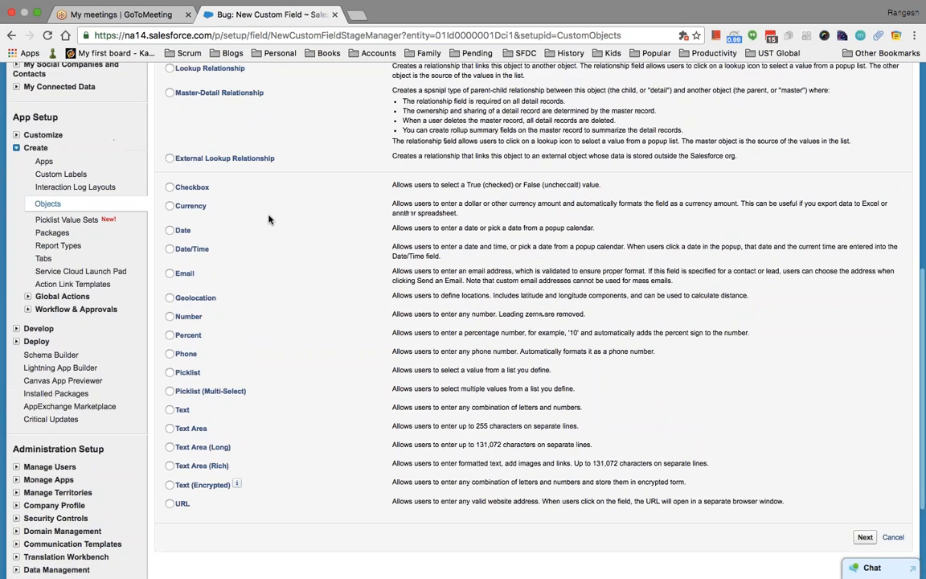
Select Picklist as the new field's data type after trying Date/Time and Geolocation.
left_click(204, 255)
left_click(210, 300)
scroll(241, 325, "down", 1)
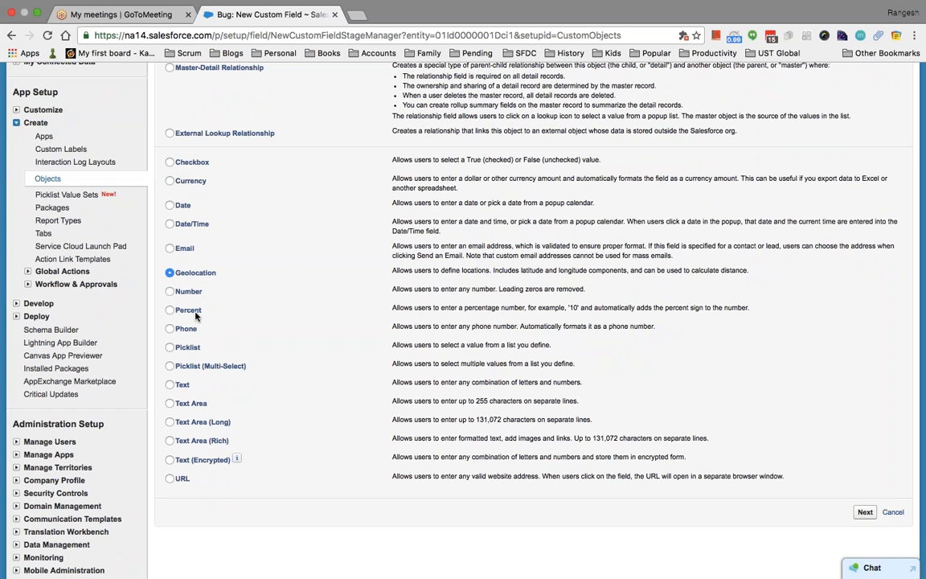
scroll(210, 306, "down", 1)
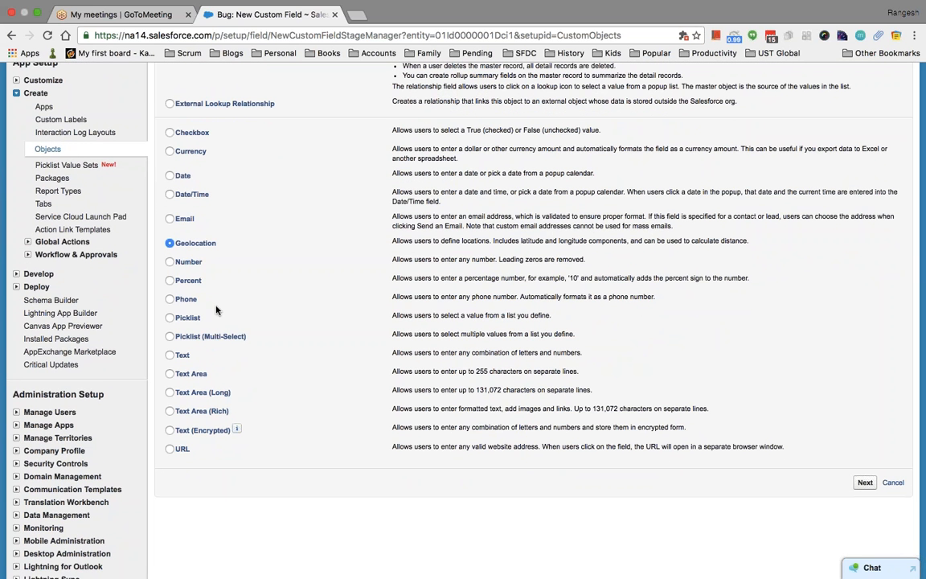
left_click(171, 318)
Scroll back up the wizard page and begin a setup search for the Case settings.
scroll(316, 365, "down", 2)
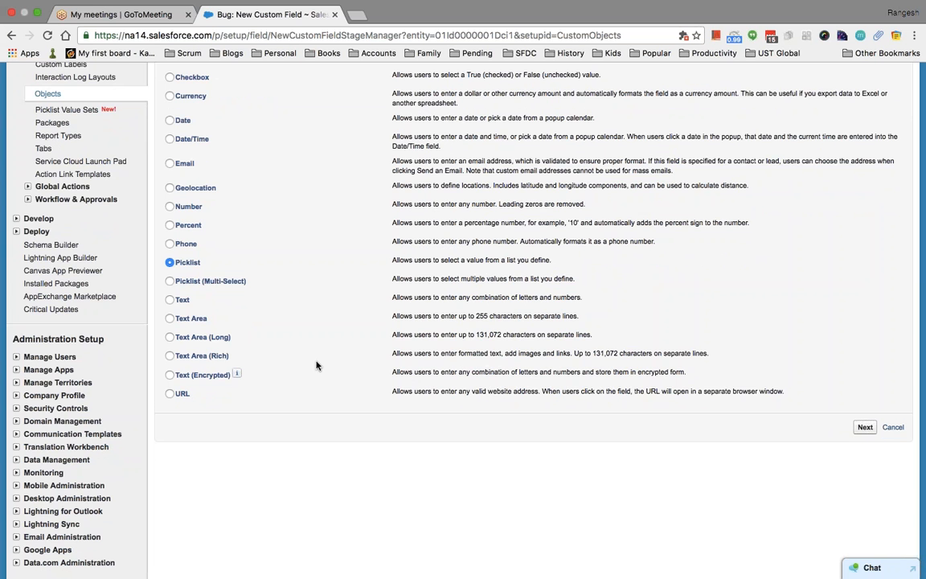
scroll(316, 365, "up", 1)
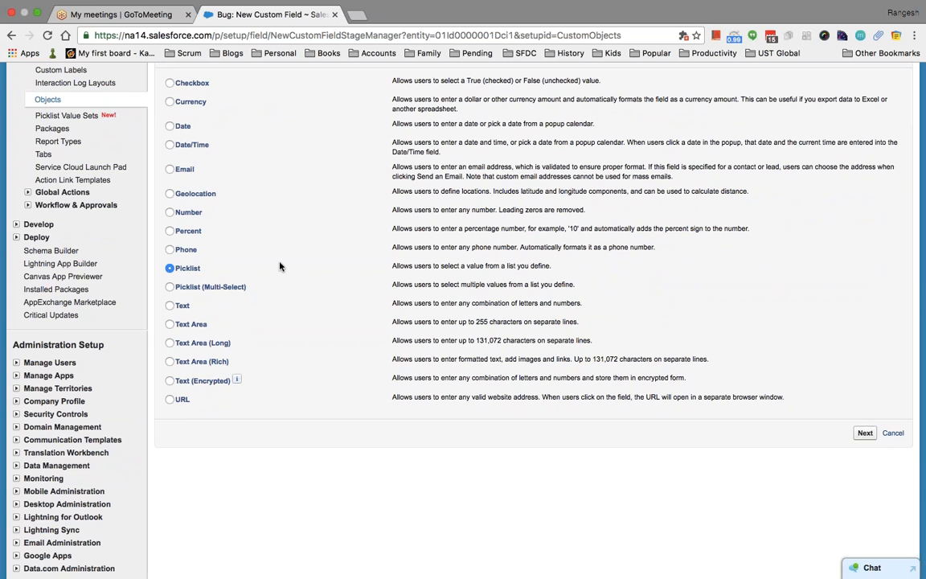
scroll(335, 296, "up", 5)
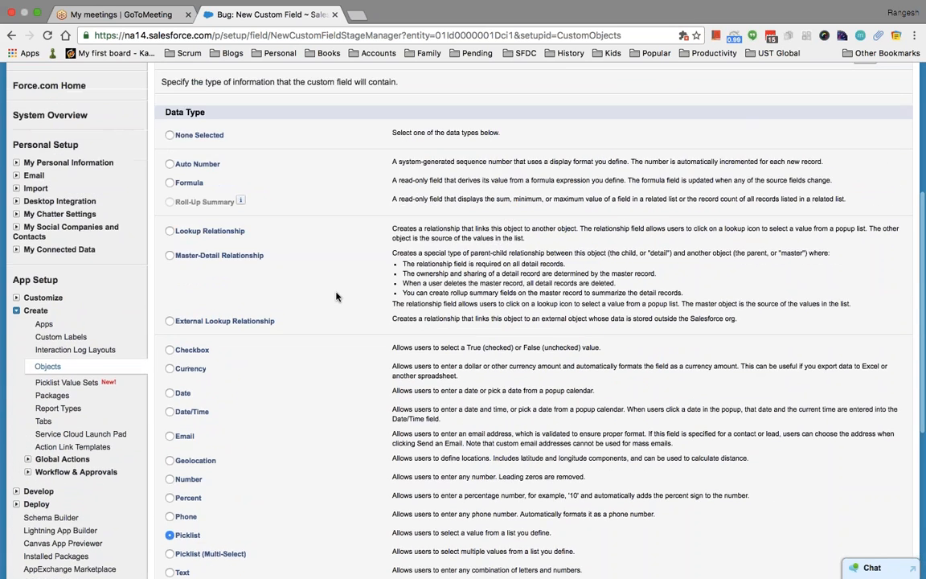
scroll(335, 297, "up", 4)
left_click(67, 157)
Start a new Picklist custom field on the Case object.
type("case")
left_click(58, 254)
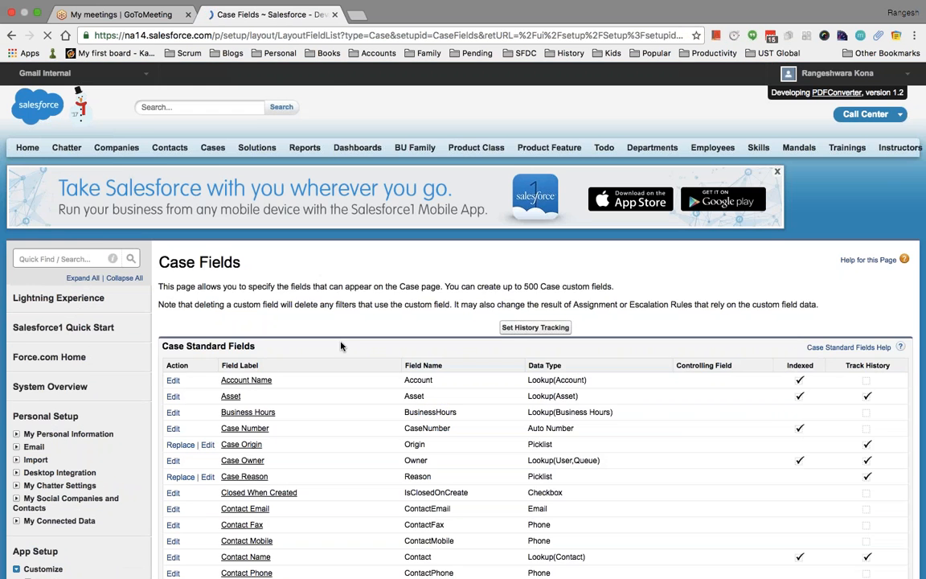
scroll(341, 346, "down", 15)
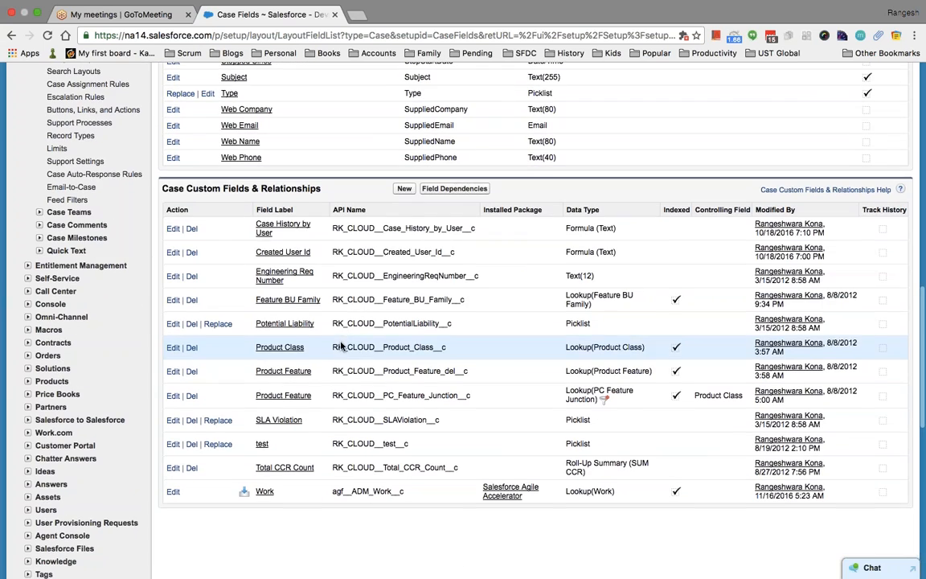
left_click(404, 187)
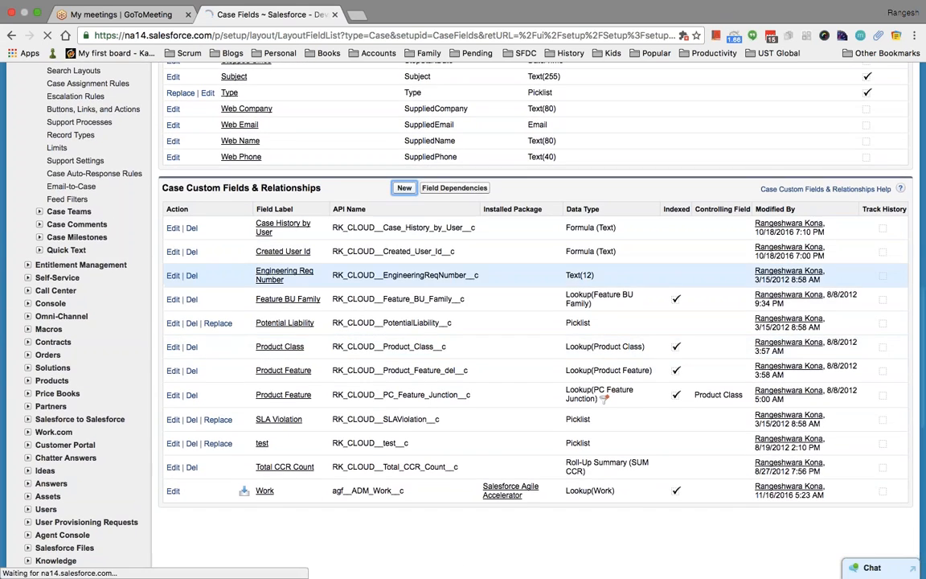
scroll(301, 350, "down", 5)
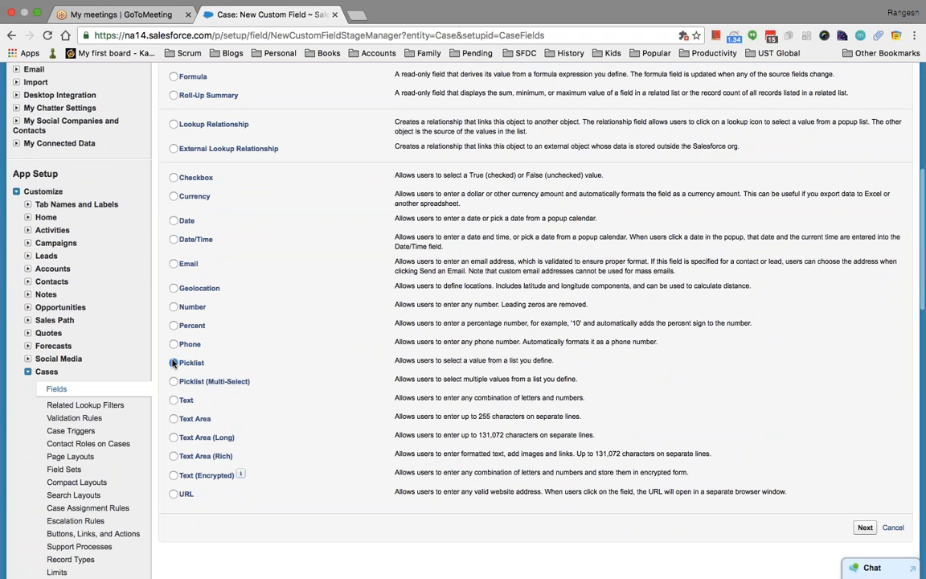
left_click(865, 527)
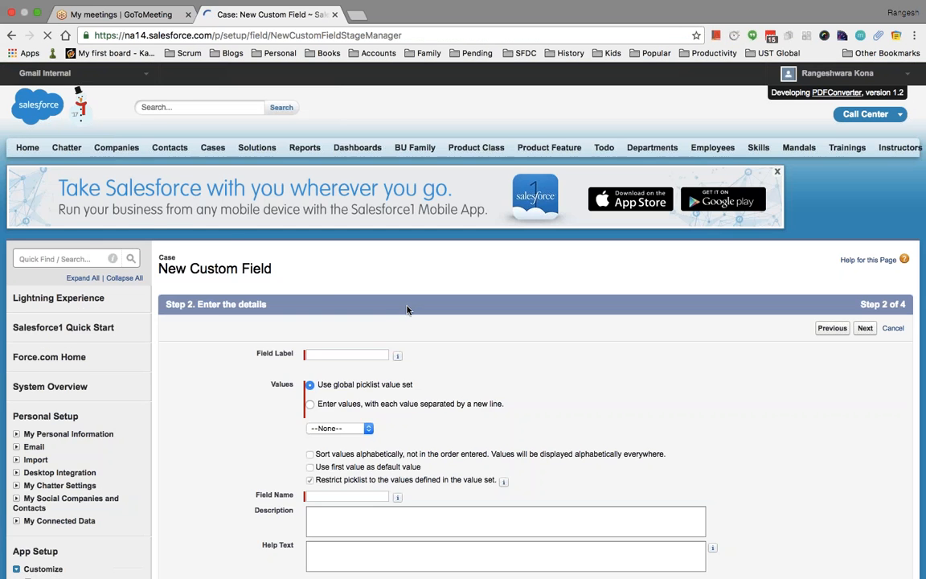
Label the field Contact Location and enter the values Austin, New York and California.
scroll(408, 309, "down", 5)
left_click(341, 162)
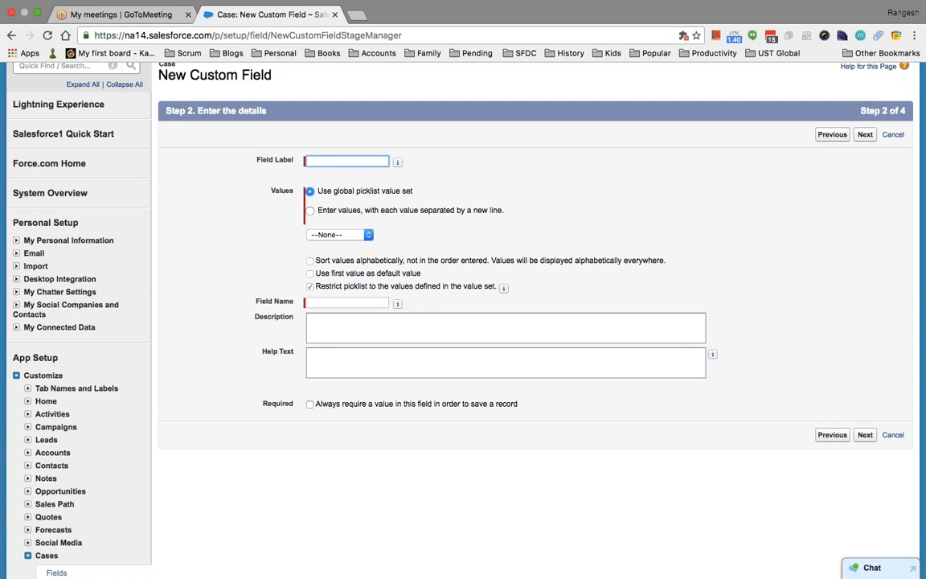
type("Case Or")
key("BackSpace")
key("BackSpace")
key("BackSpace")
type("Contac")
left_click(310, 209)
left_click(351, 277)
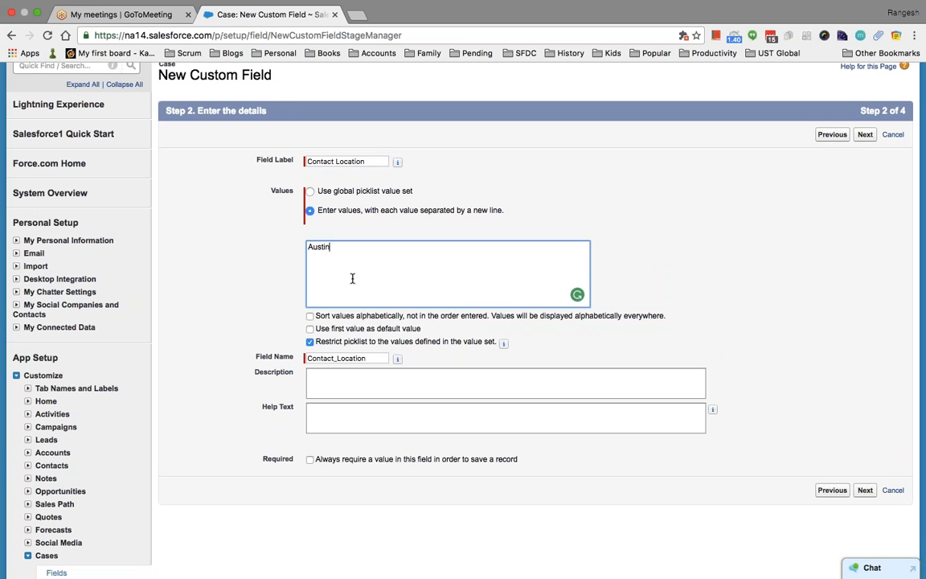
type("Austin")
key("Return")
type("Nea")
Save Contact Location with default field-level security and page layouts, then open Cases home.
left_click(865, 490)
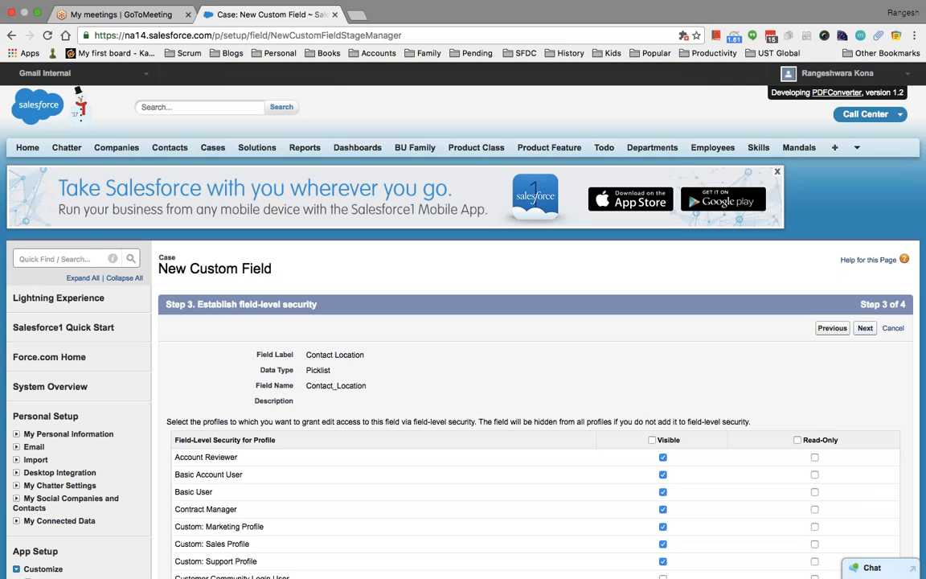
left_click(864, 328)
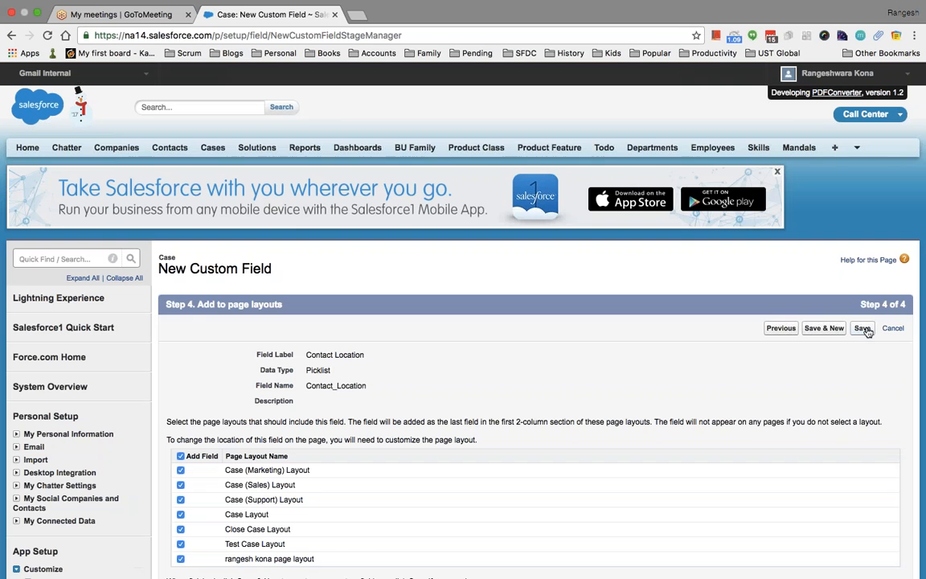
left_click(862, 327)
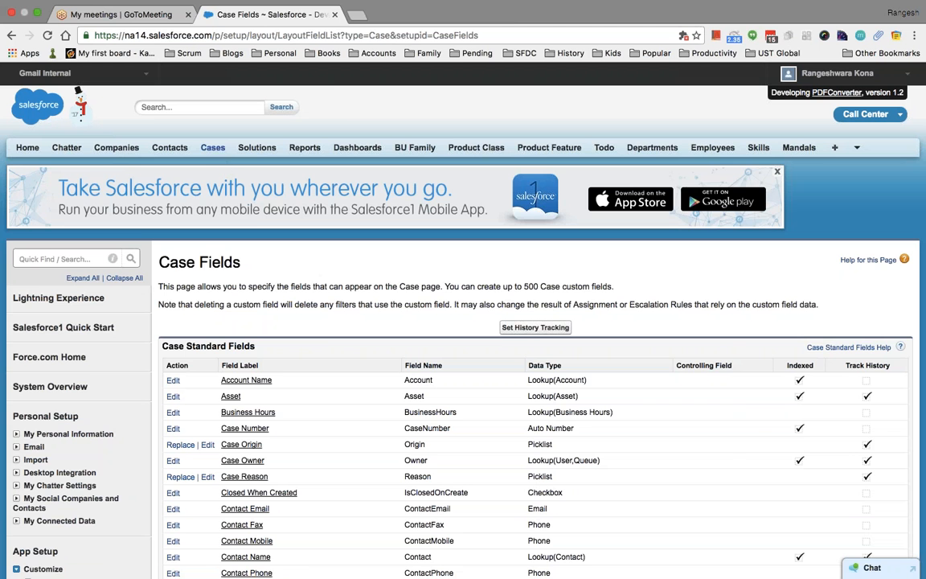
left_click(214, 148, "super")
On a new case, confirm Contact Location offers Austin, New York and California.
left_click(407, 15)
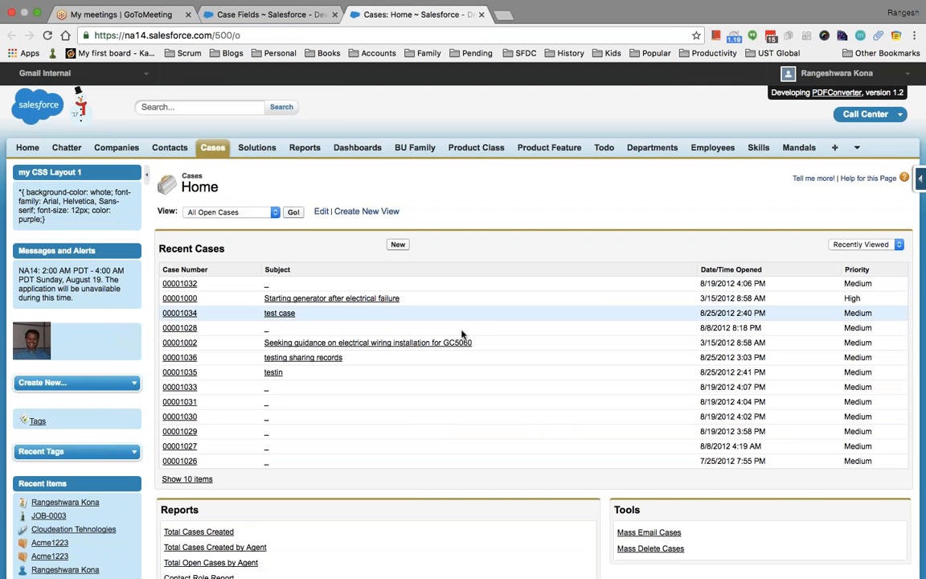
left_click(397, 244)
scroll(503, 343, "down", 2)
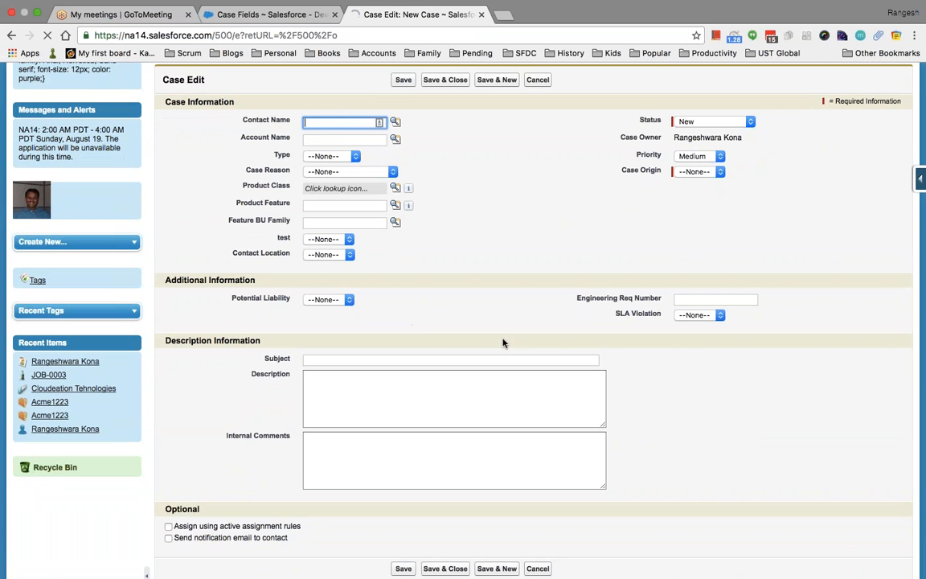
scroll(502, 343, "down", 1)
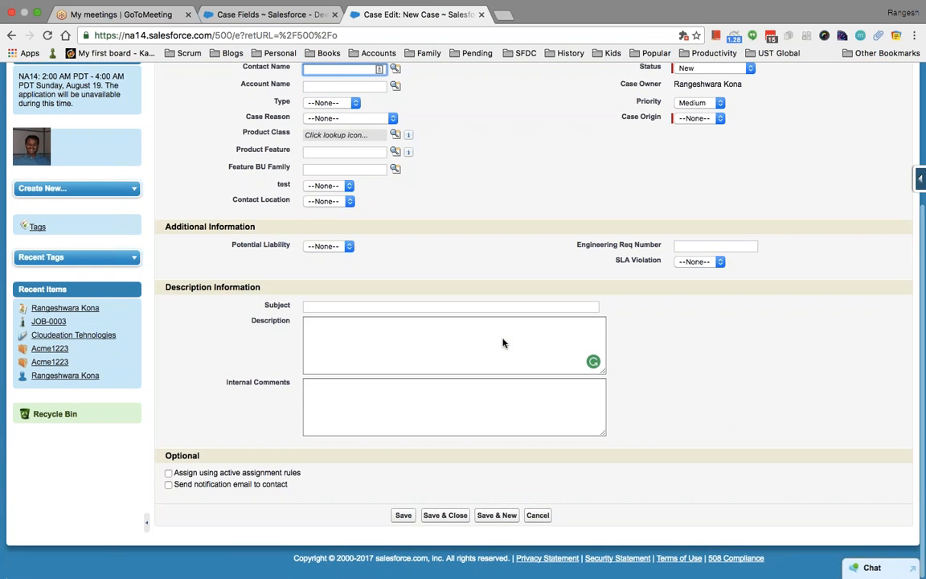
scroll(503, 344, "up", 1)
scroll(341, 264, "up", 1)
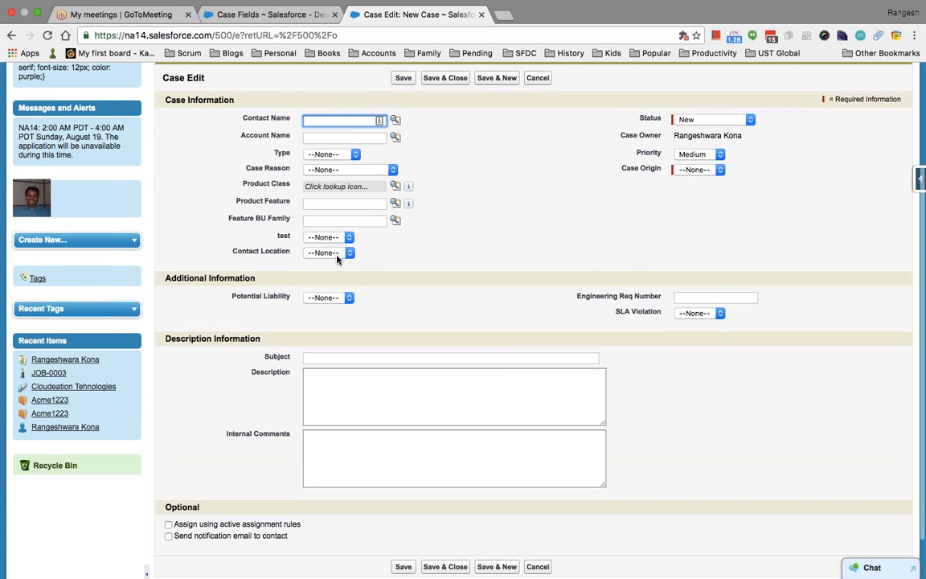
left_click(337, 257)
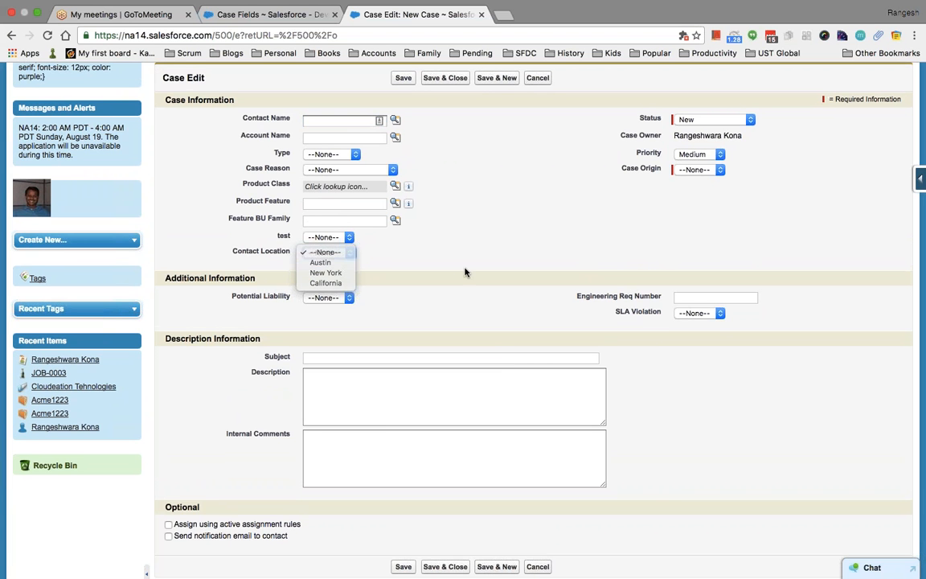
scroll(464, 271, "up", 3)
Go back to the Case Fields list and find Contact Location among the custom fields.
left_click(301, 16)
scroll(531, 362, "down", 20)
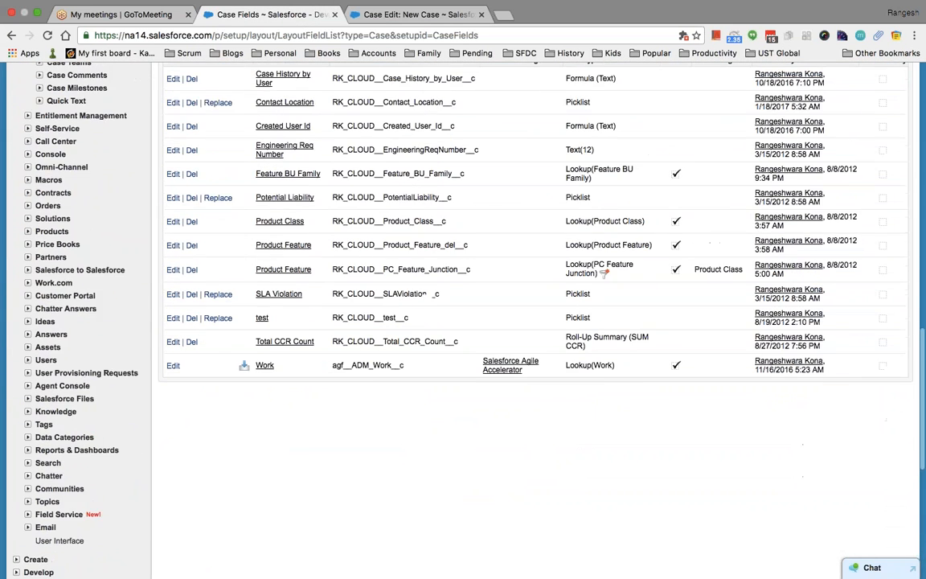
scroll(370, 194, "up", 3)
Start another Case custom field with the Multi-Select Picklist data type.
left_click(403, 203)
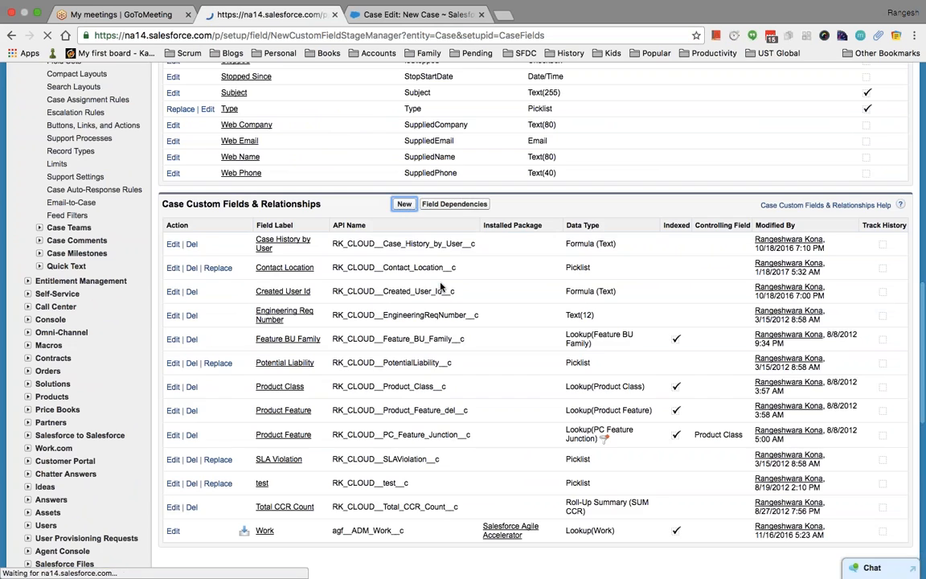
scroll(395, 344, "down", 5)
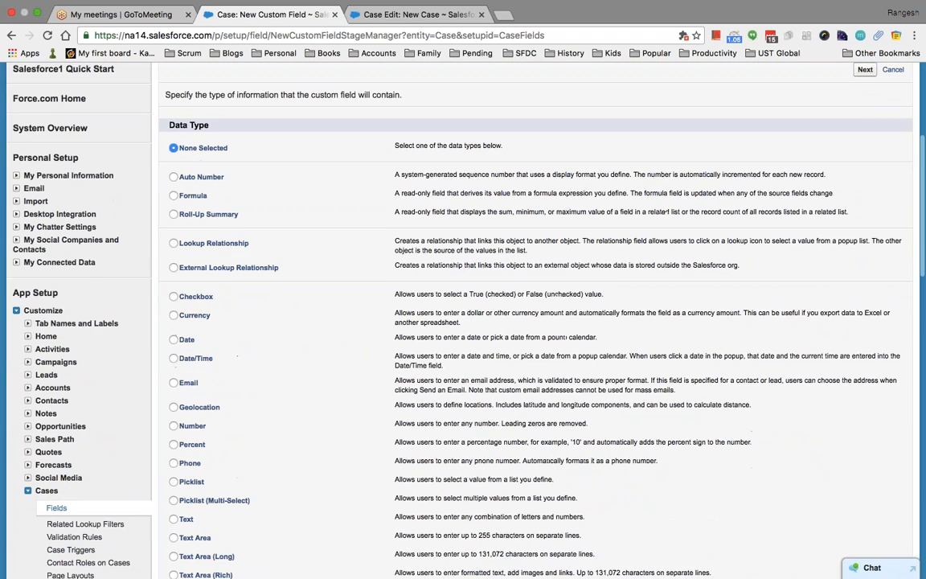
scroll(213, 361, "down", 3)
left_click(174, 390)
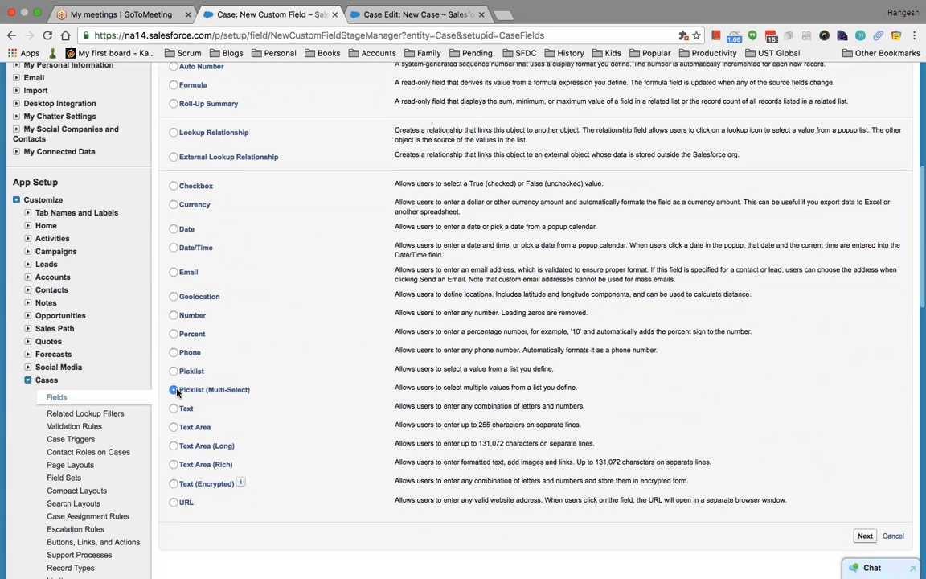
left_click(863, 535)
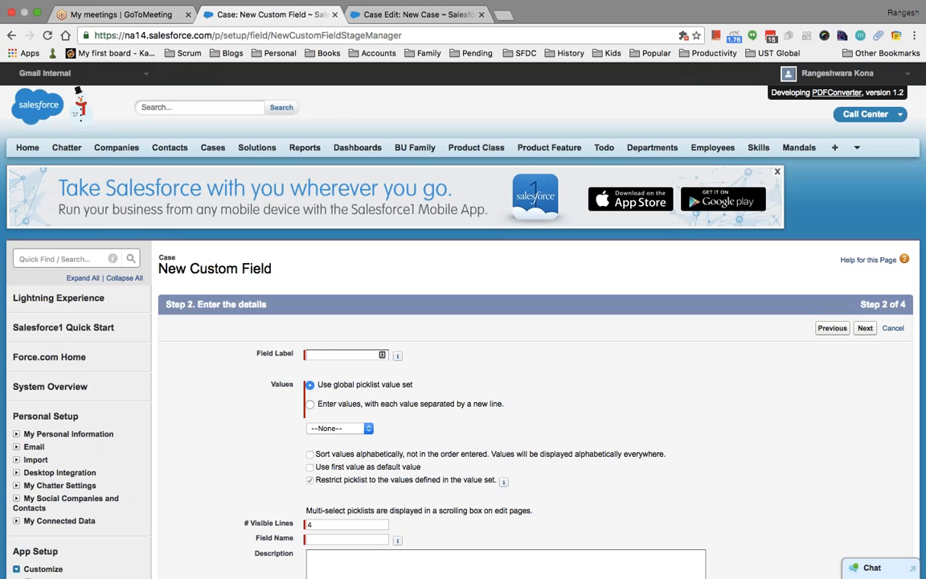
Label it Regions with values North America, Canada, Asia and europe.
left_click(335, 352)
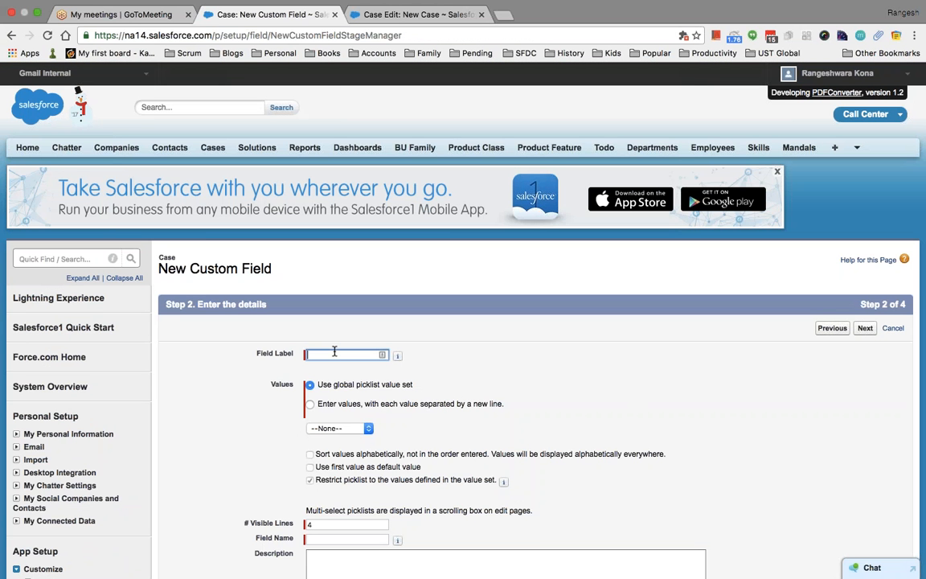
type("Regions")
scroll(476, 351, "down", 3)
left_click(311, 276)
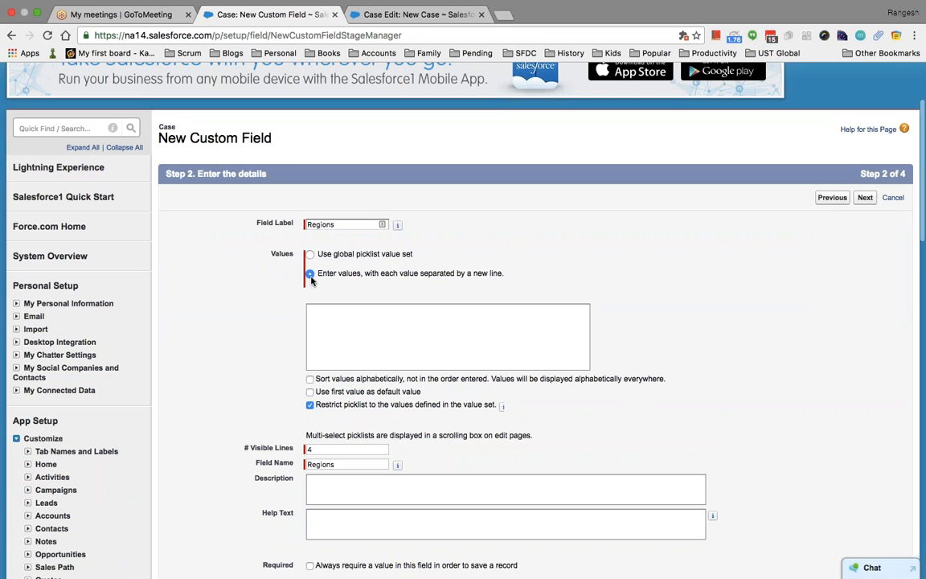
left_click(365, 336)
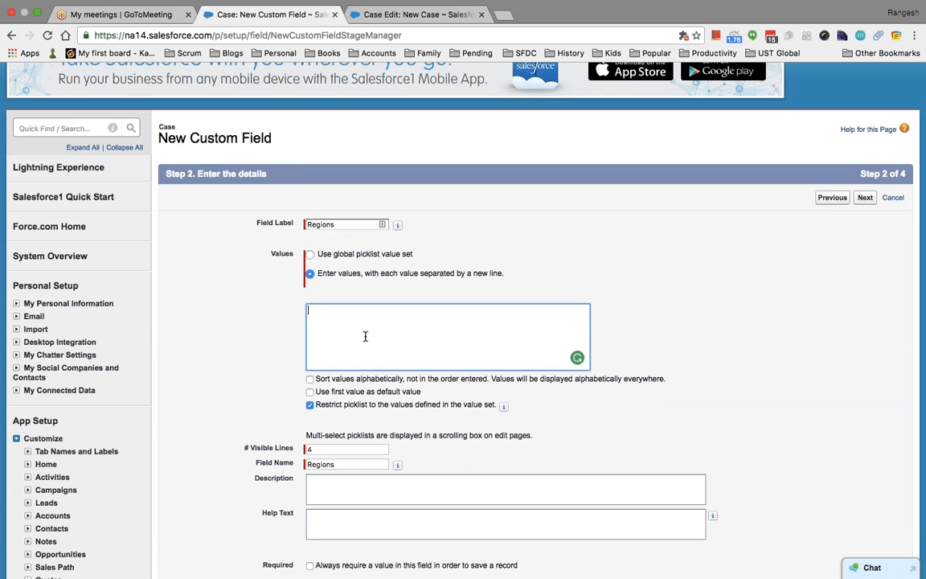
type("North America")
key("Return")
type("Canada Asia")
key("Return")
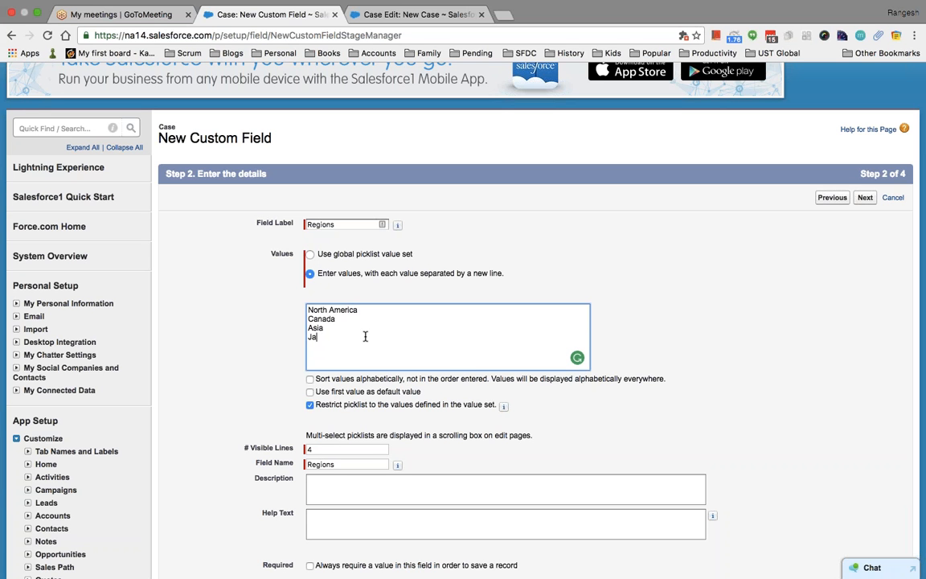
key("BackSpace")
type("europe")
Save the Regions field with default field-level security and page layouts.
left_click(865, 201)
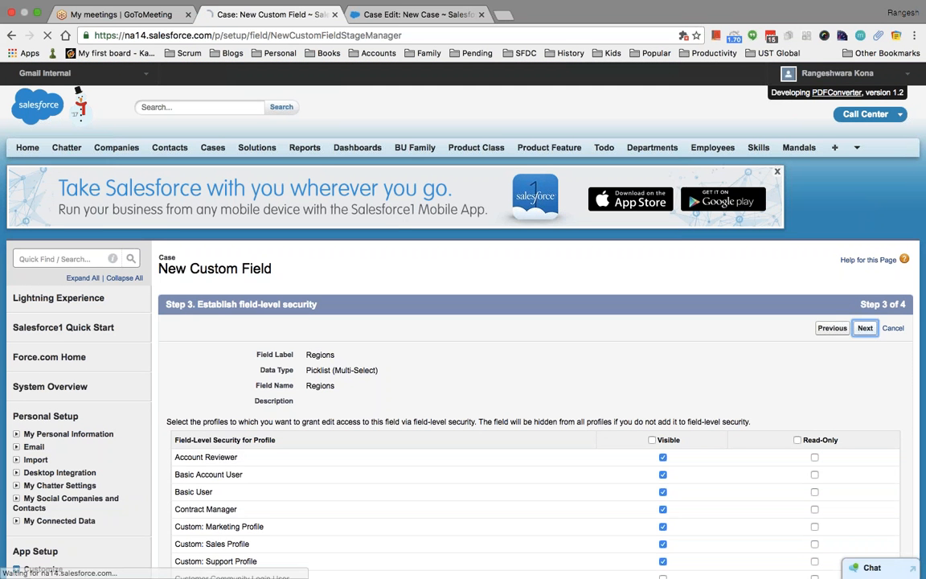
left_click(865, 328)
left_click(861, 328)
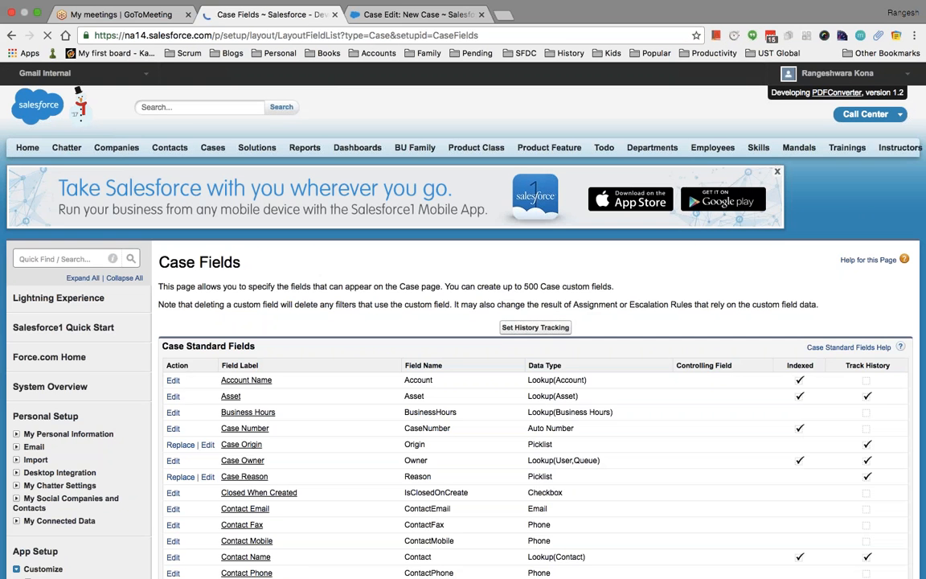
Reload the new case form and move North America and Canada into chosen Regions.
left_click(414, 15)
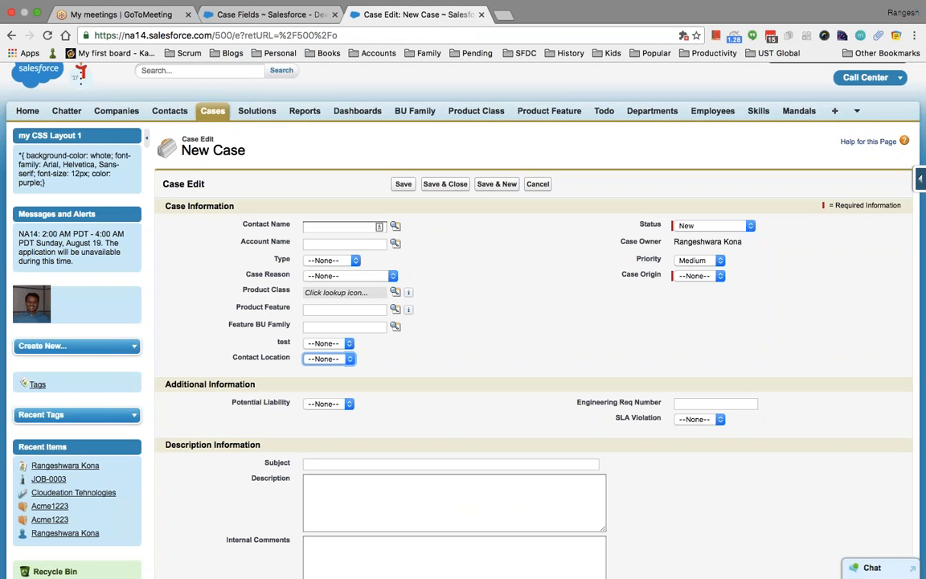
key("super+r")
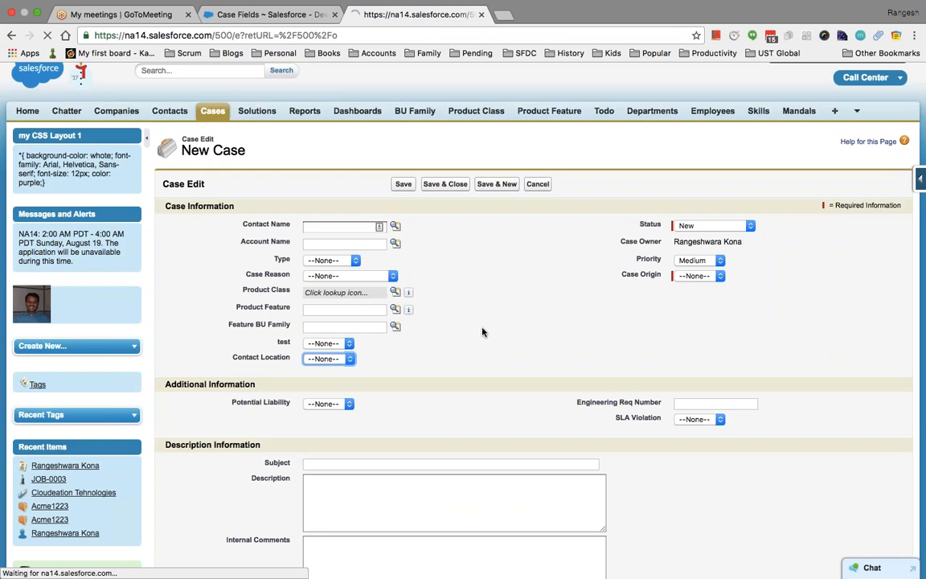
scroll(494, 365, "down", 3)
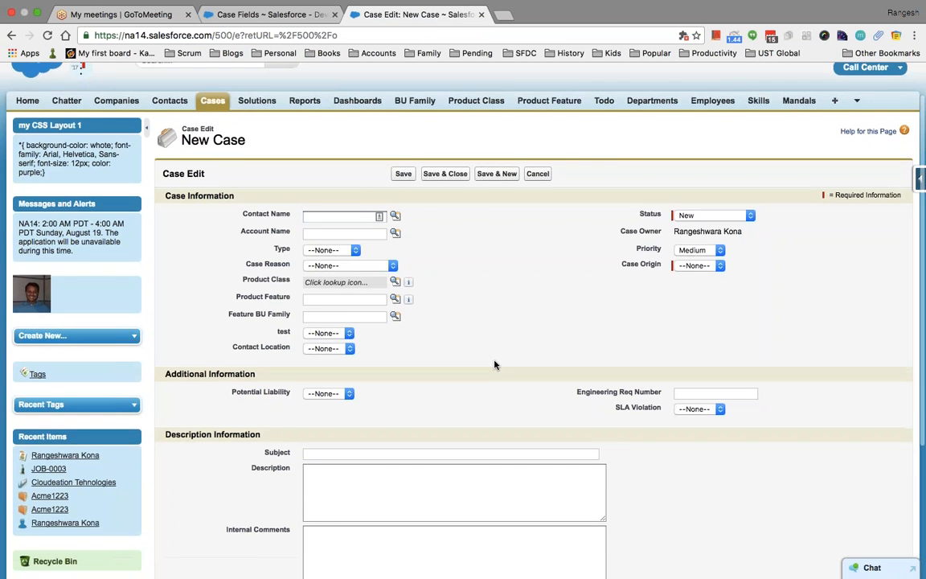
scroll(495, 365, "down", 3)
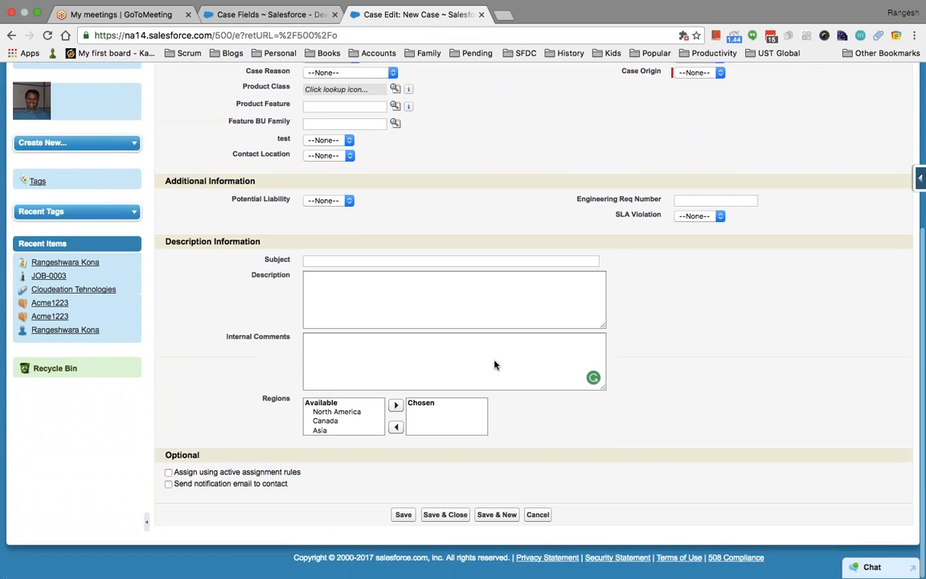
left_click(335, 412)
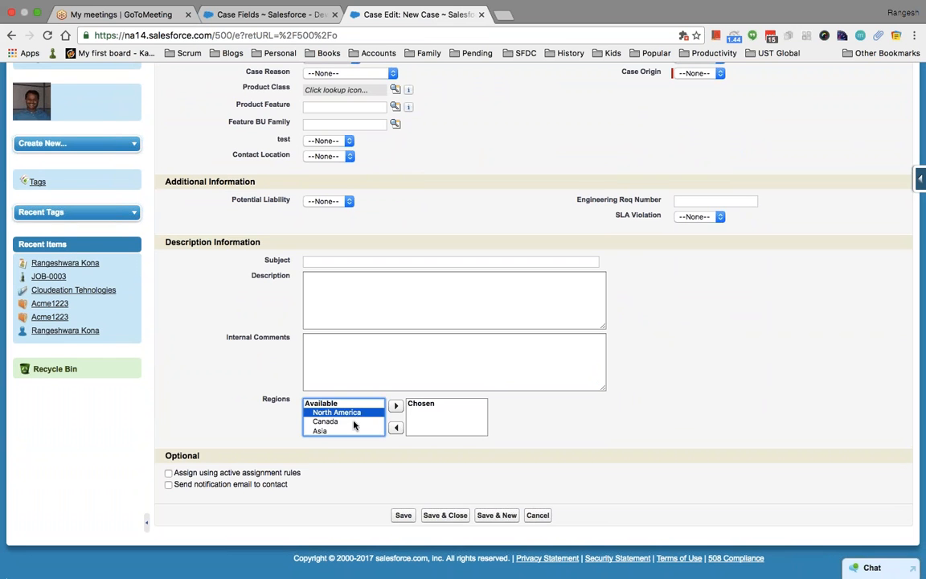
left_click(325, 421, "shift")
left_click(395, 406)
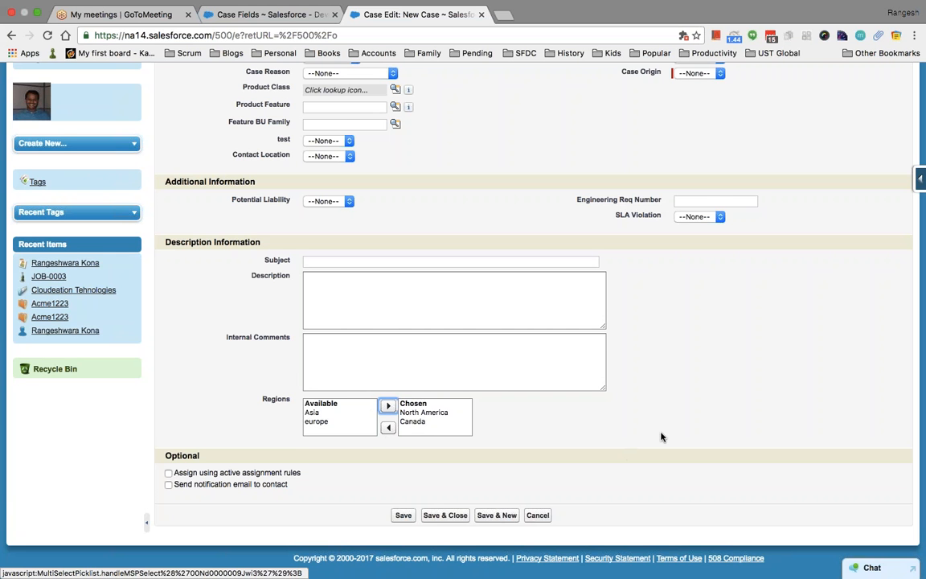
Return to the Case Fields setup page.
scroll(661, 436, "up", 1)
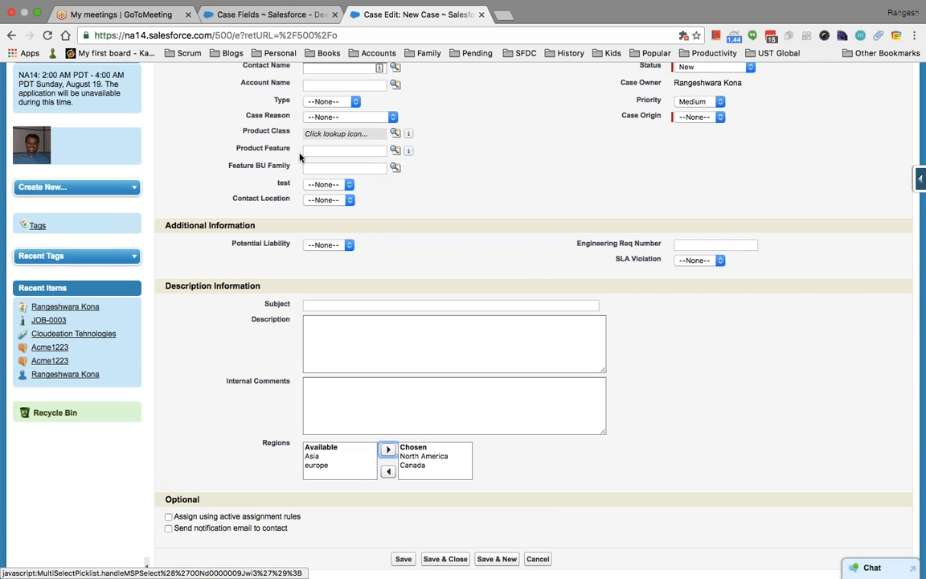
left_click(270, 14)
scroll(372, 309, "down", 20)
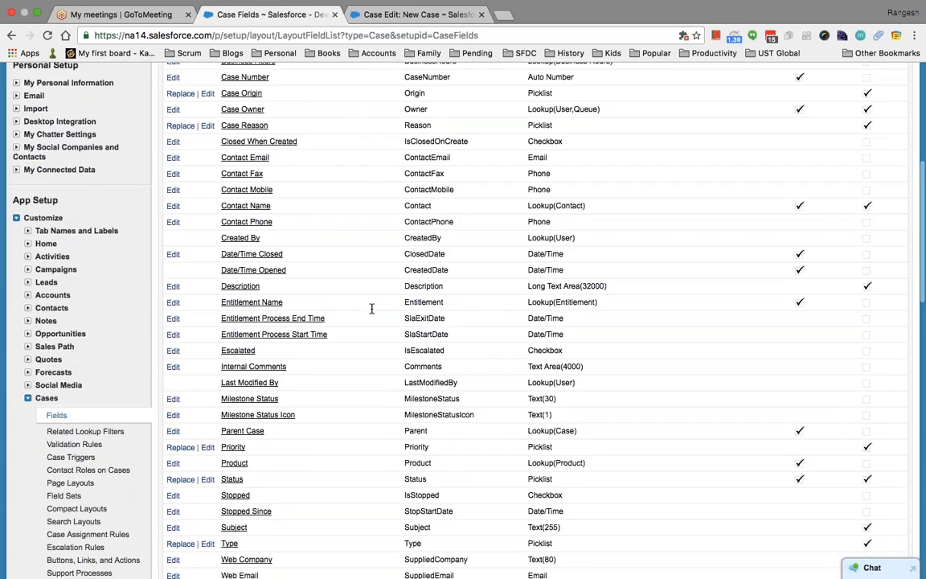
Begin a new Picklist field on Case, then cancel it at the details step.
scroll(371, 308, "up", 10)
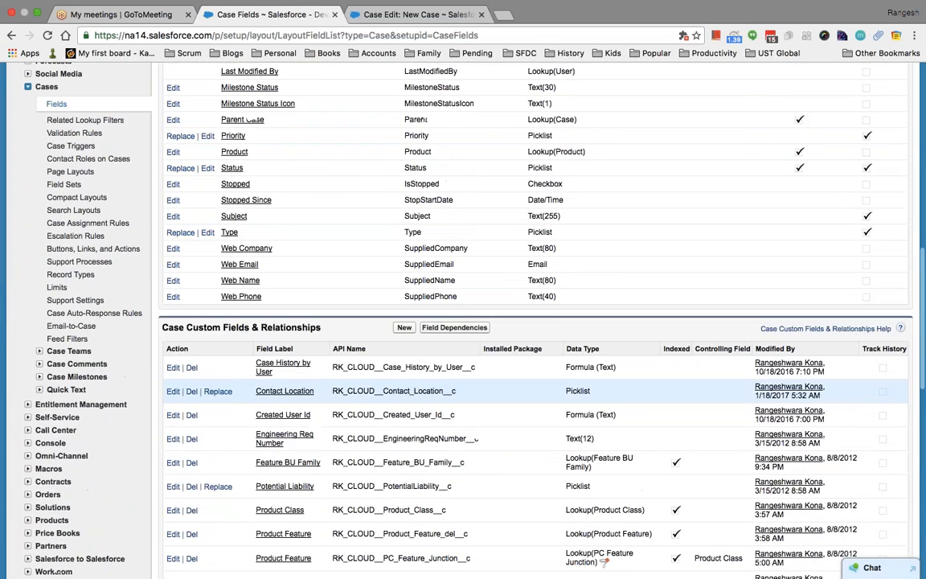
left_click(404, 321)
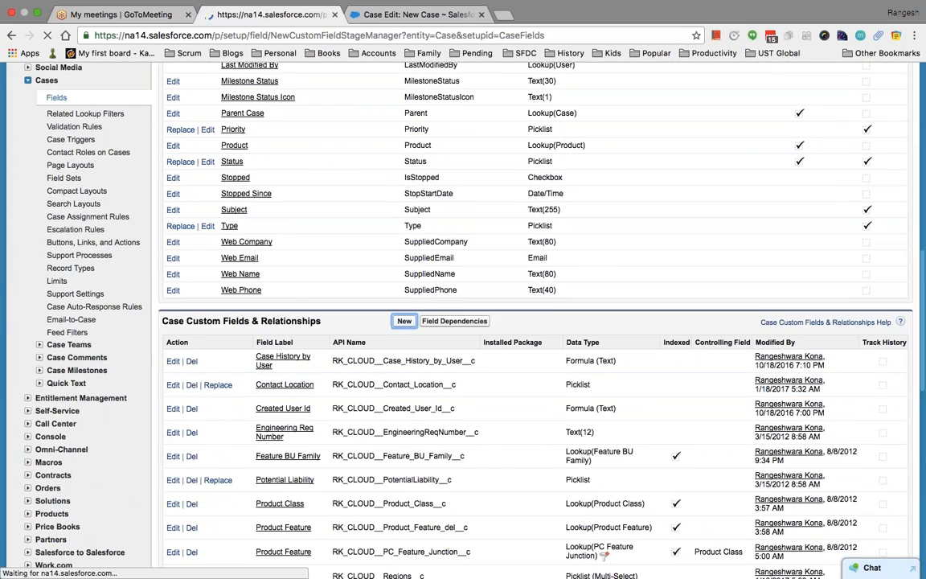
scroll(530, 321, "down", 5)
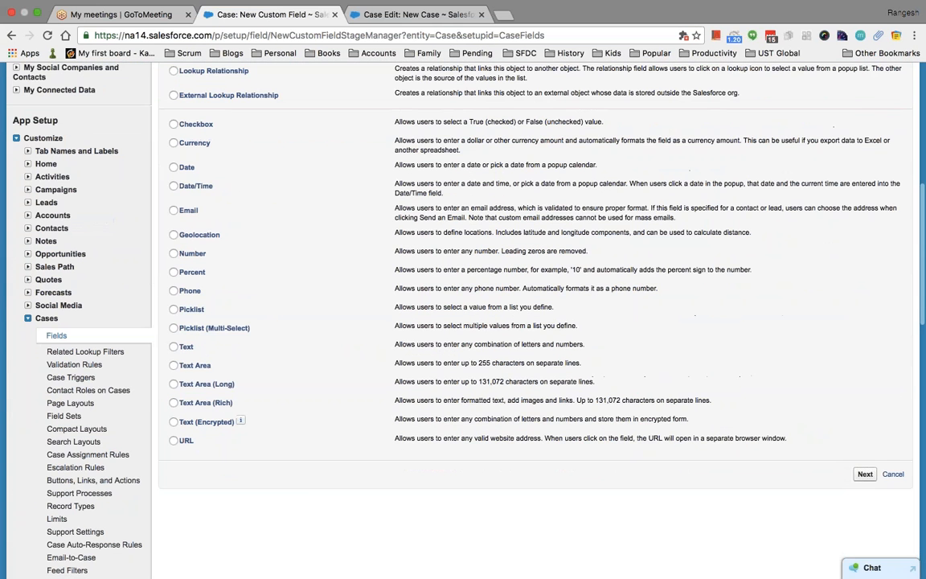
left_click(174, 309)
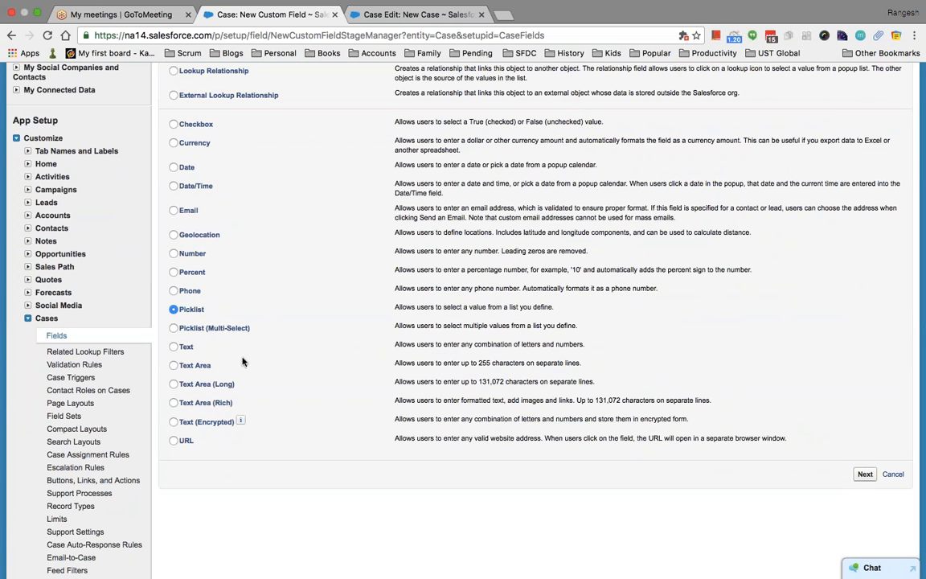
left_click(866, 474)
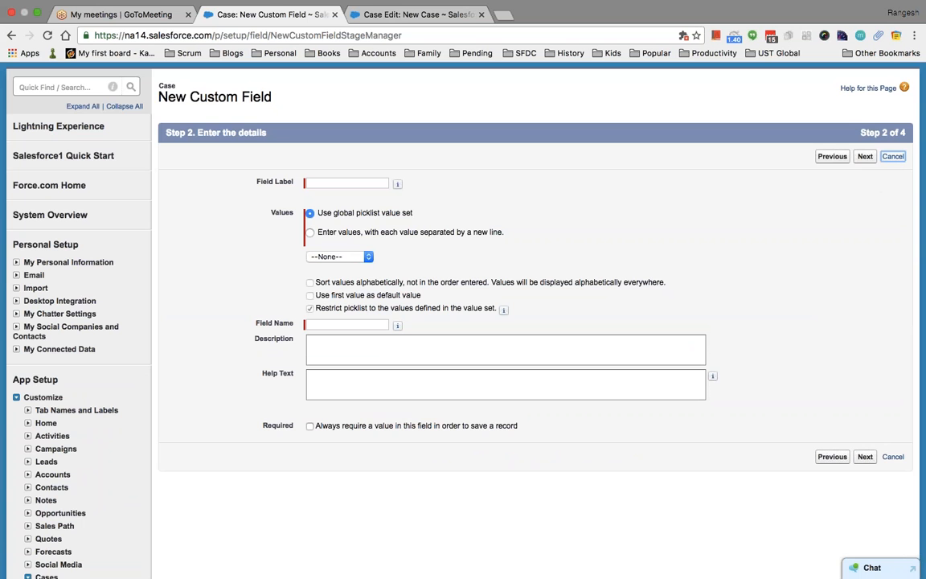
left_click(892, 157)
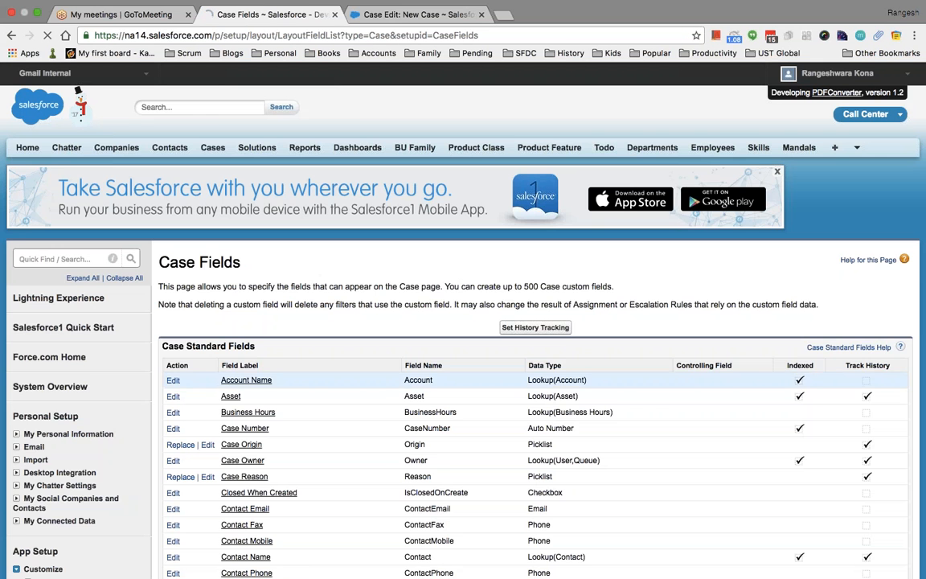
Start another Case custom field and bring up the data-type list.
scroll(530, 321, "down", 10)
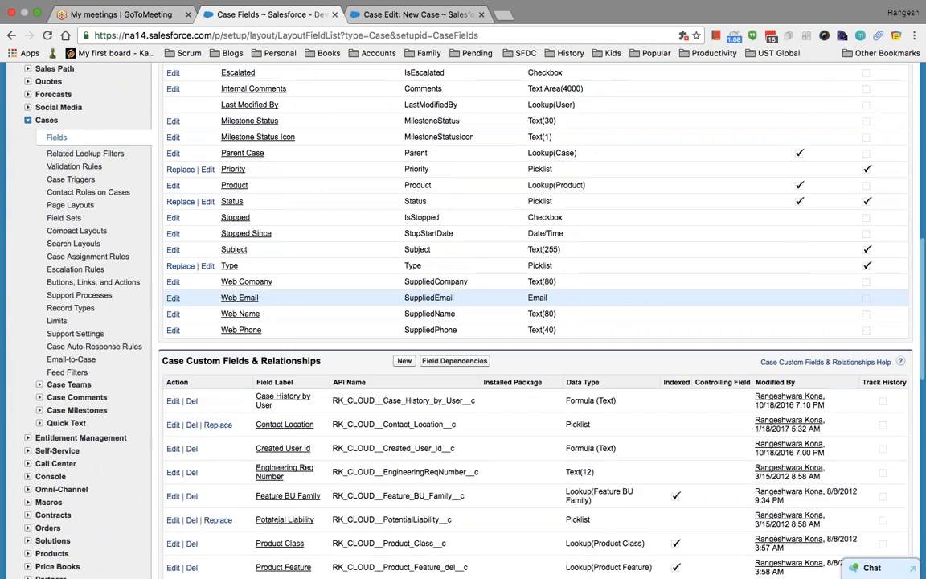
scroll(531, 366, "up", 3)
scroll(530, 365, "down", 2)
scroll(531, 366, "down", 3)
scroll(530, 365, "up", 6)
scroll(530, 366, "down", 2)
scroll(530, 365, "down", 2)
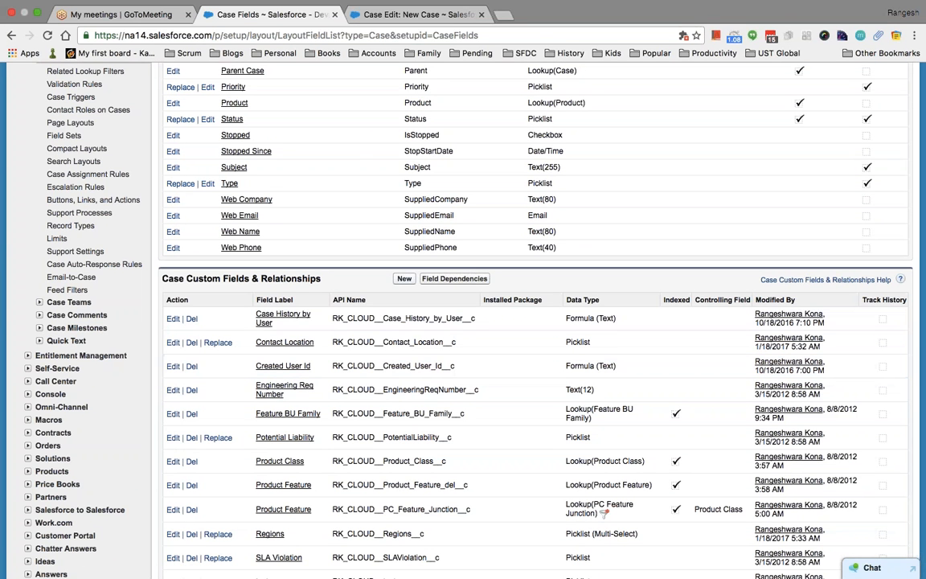
left_click(404, 278)
scroll(477, 364, "down", 5)
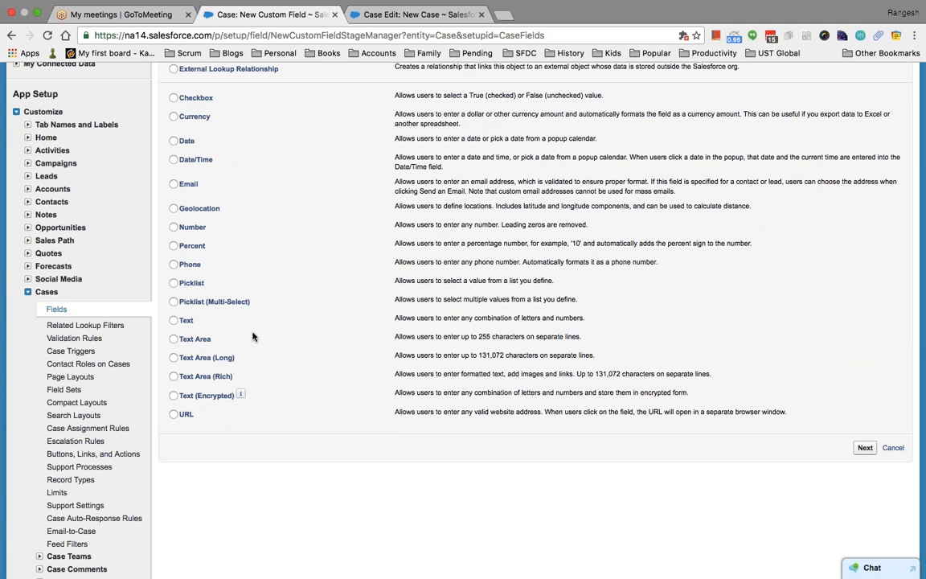
left_click(394, 17)
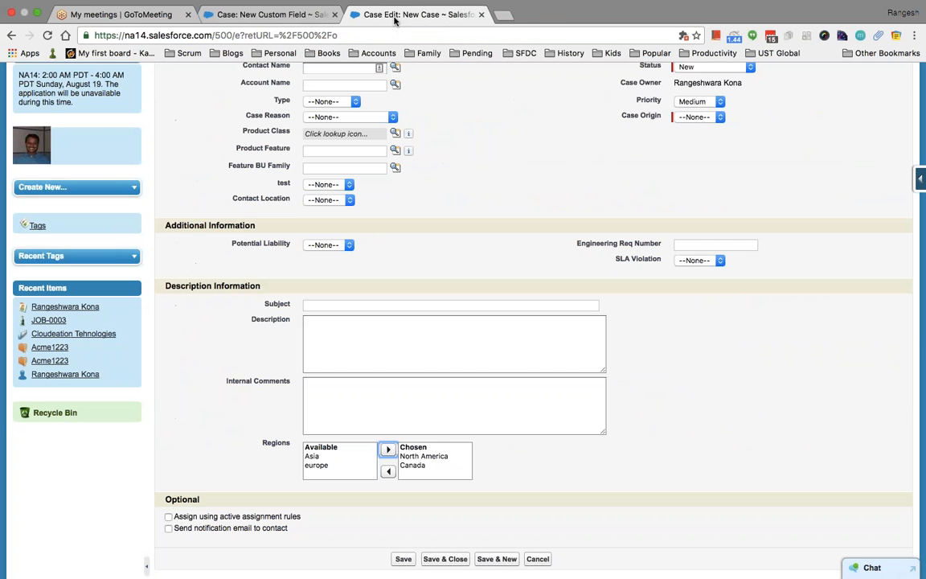
left_click(382, 305)
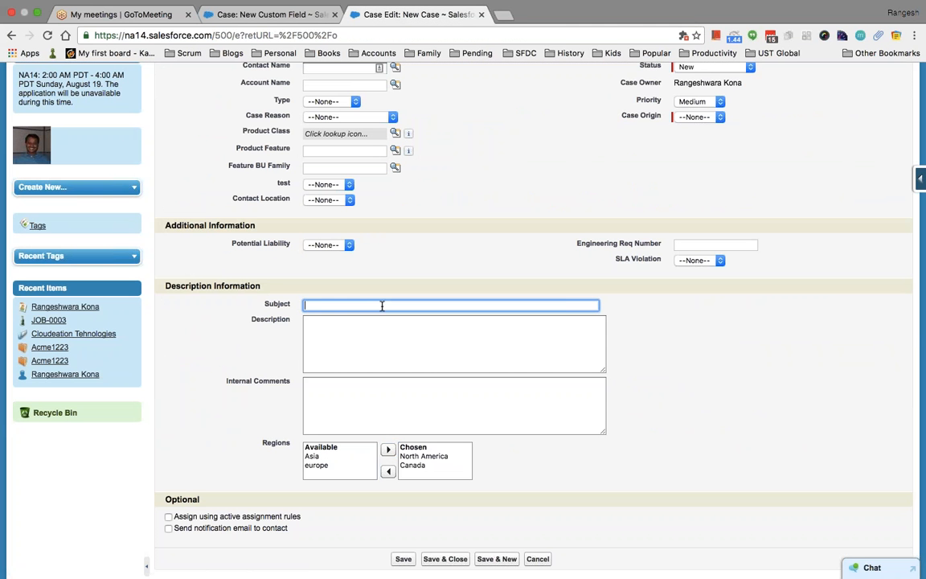
left_click(386, 347)
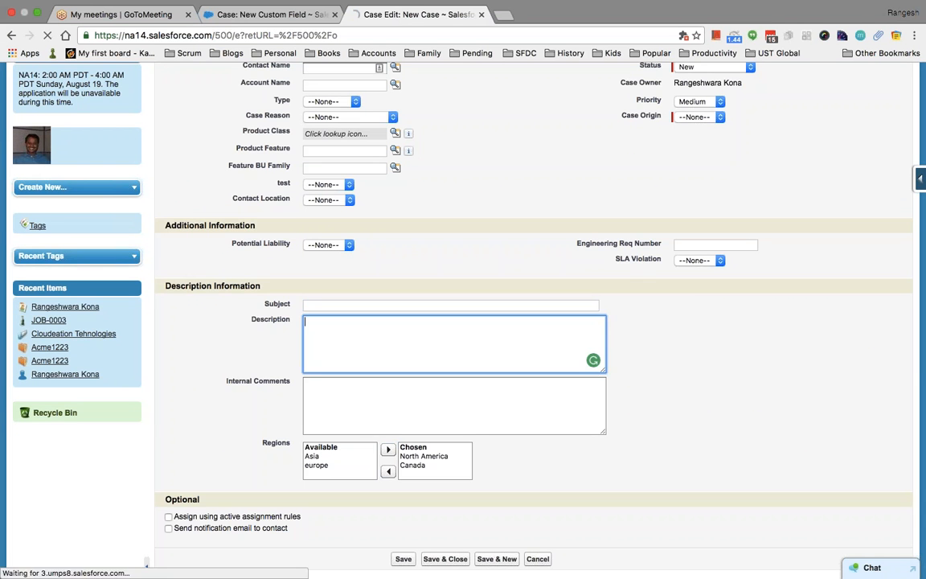
key("shift+Tab")
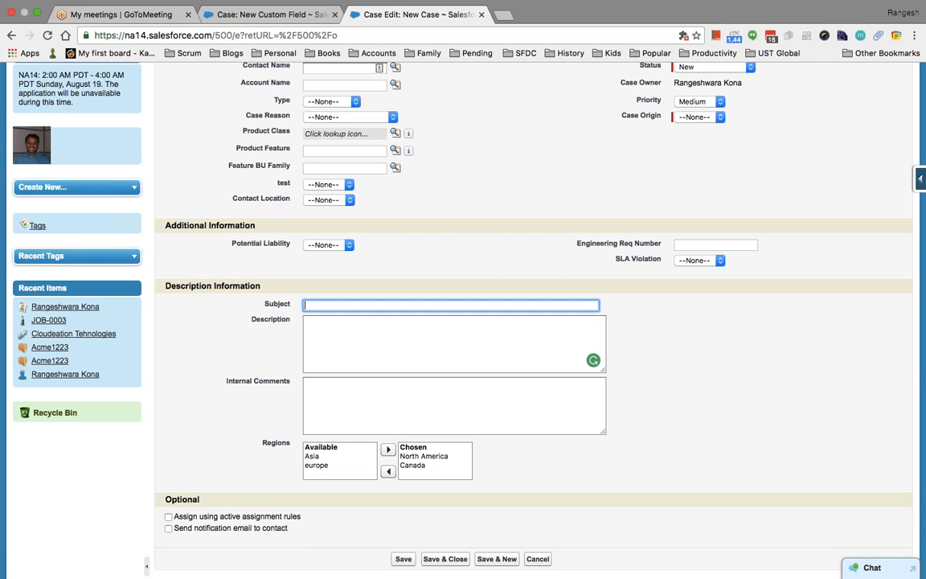
left_click(375, 327)
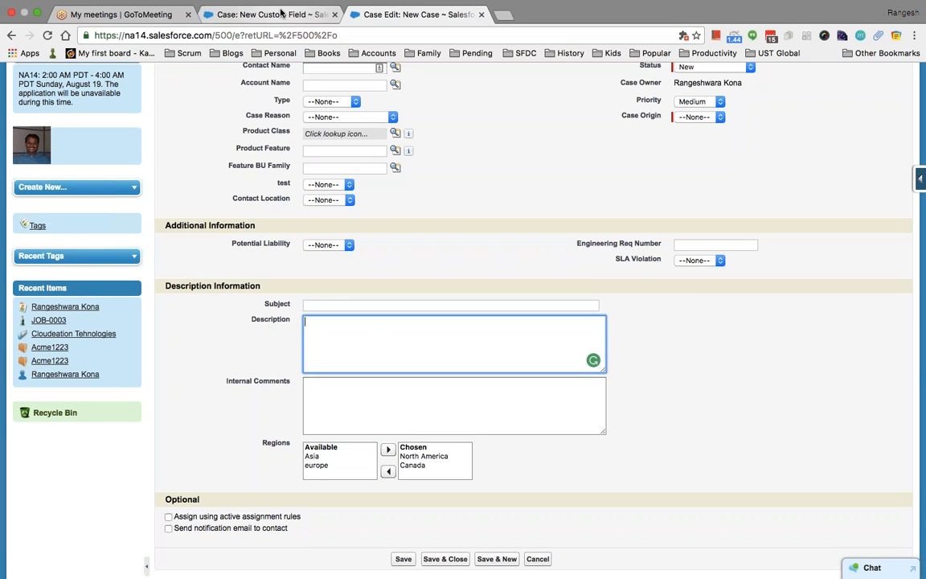
left_click(256, 14)
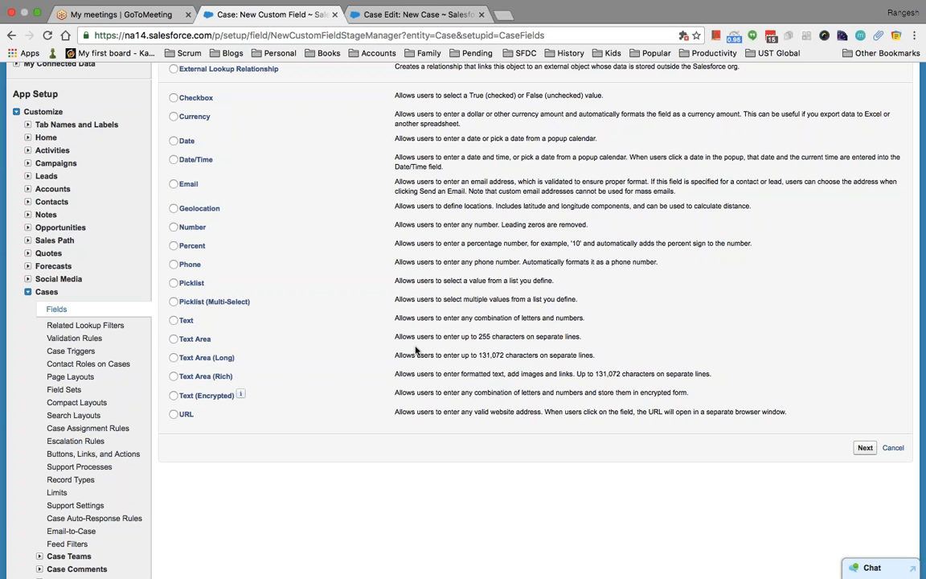
Choose Text Area (Rich) and label the field Text Area Rich.
left_click(175, 338)
left_click(197, 376)
left_click(862, 448)
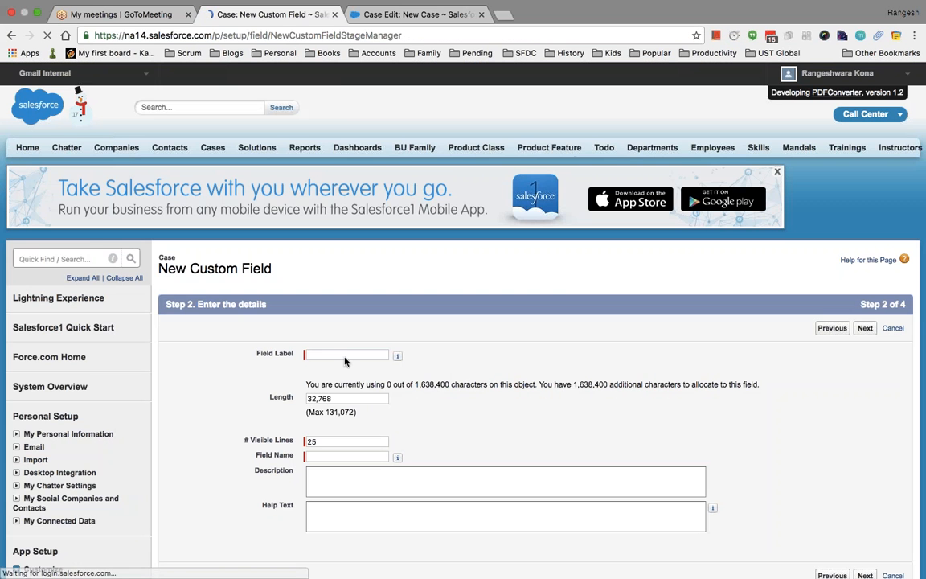
left_click(344, 356)
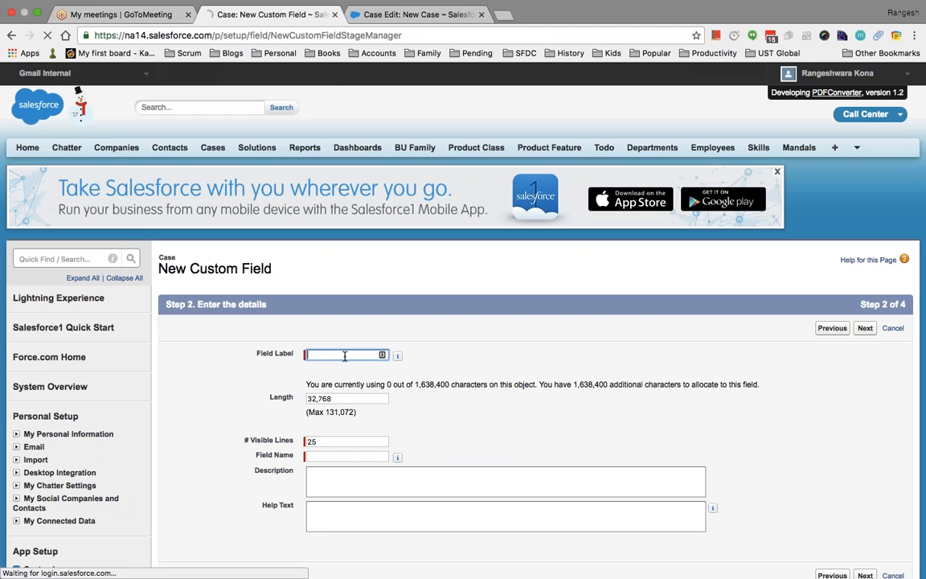
type("Text ")
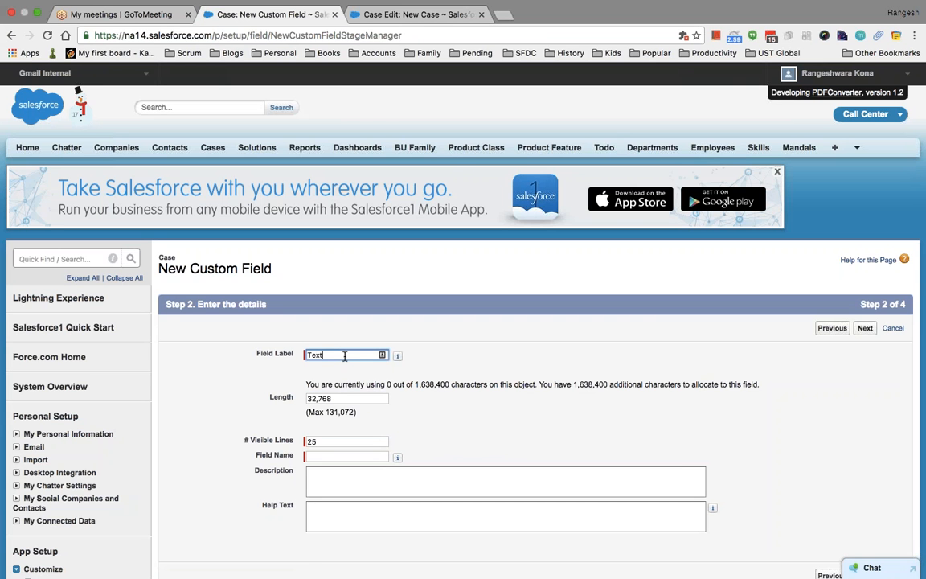
type("Area Rich")
key("Tab")
Fix the over-limit field length by setting it to 131000.
scroll(344, 356, "down", 4)
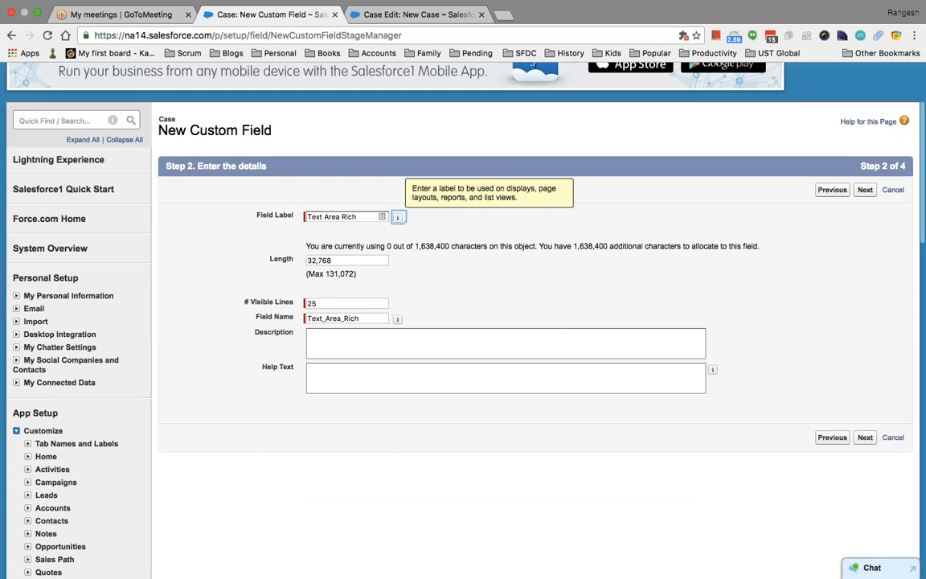
left_click(349, 260)
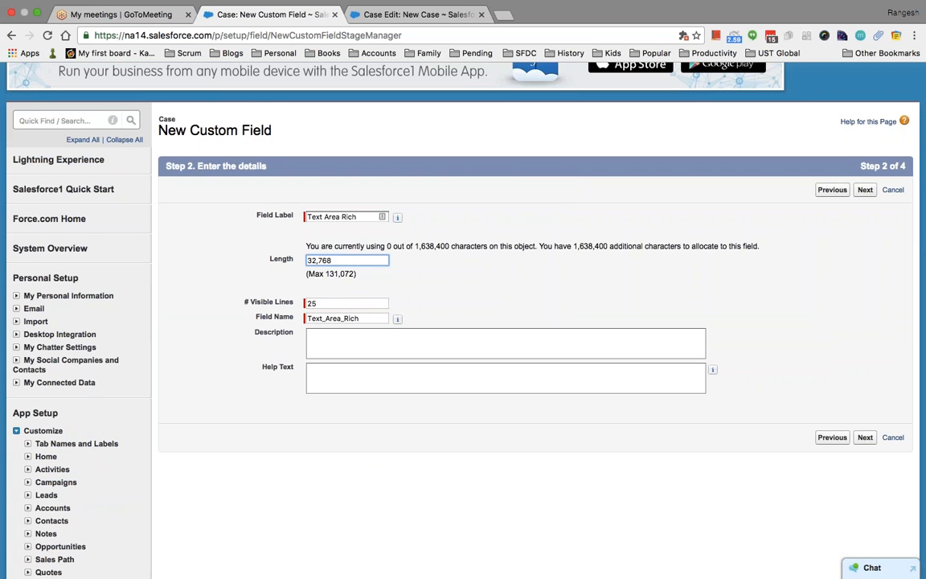
left_click(308, 261)
type("1")
left_click(424, 244)
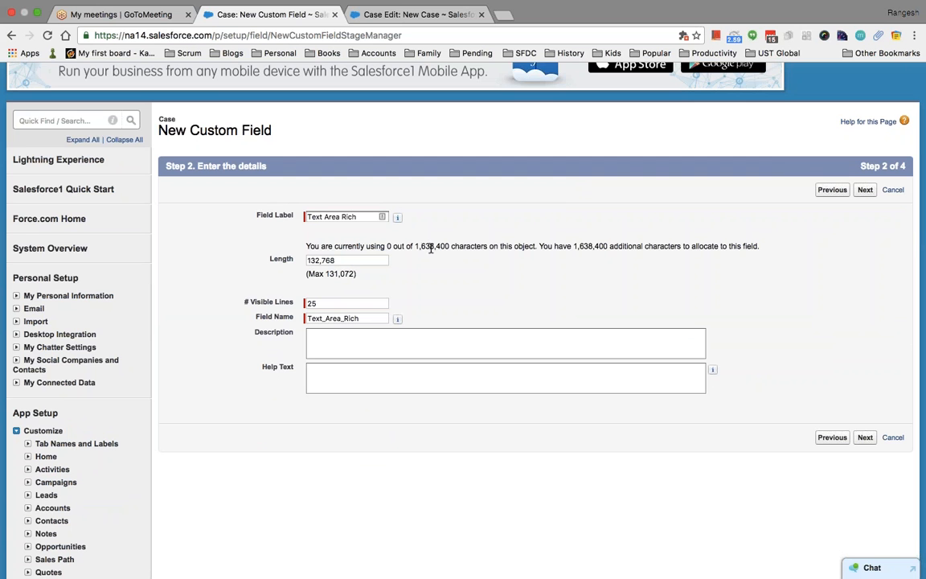
left_click(864, 437)
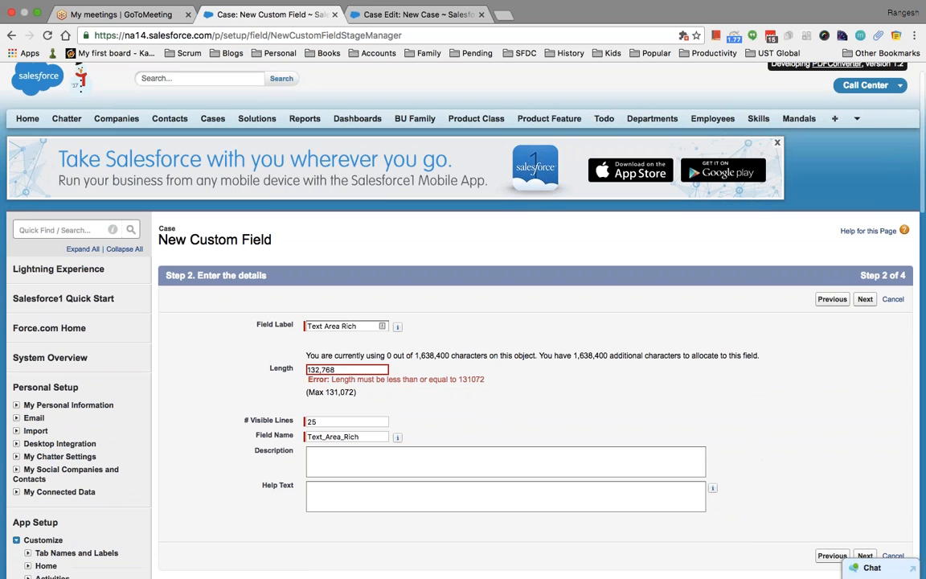
left_click(349, 369)
left_click_drag(350, 369, 277, 368)
type("13")
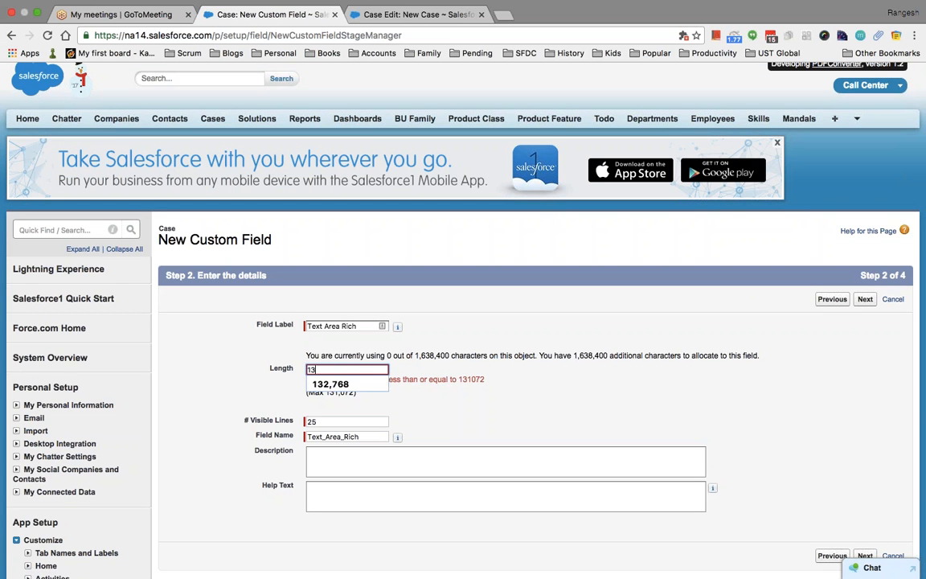
type("1000")
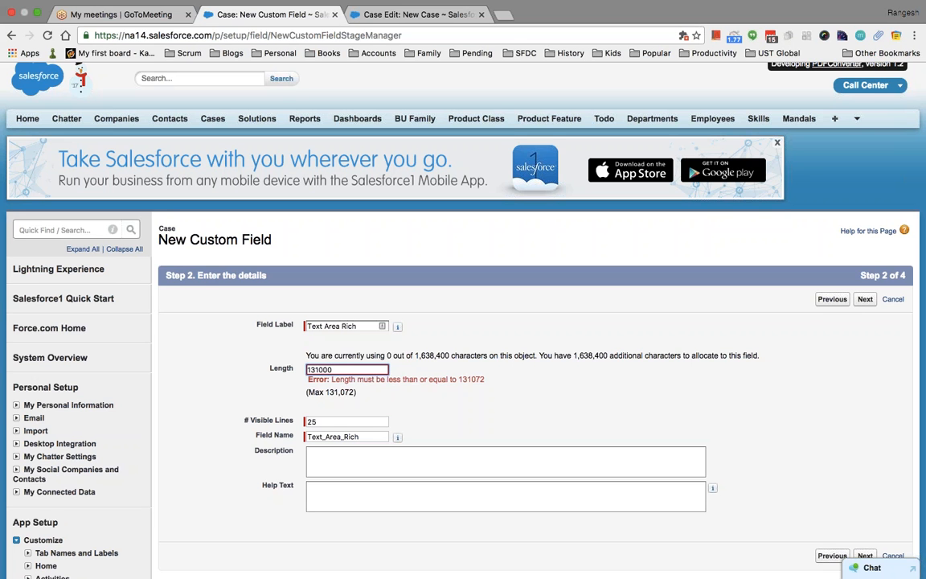
Save Text Area Rich with default field-level security and page layouts.
scroll(719, 398, "down", 3)
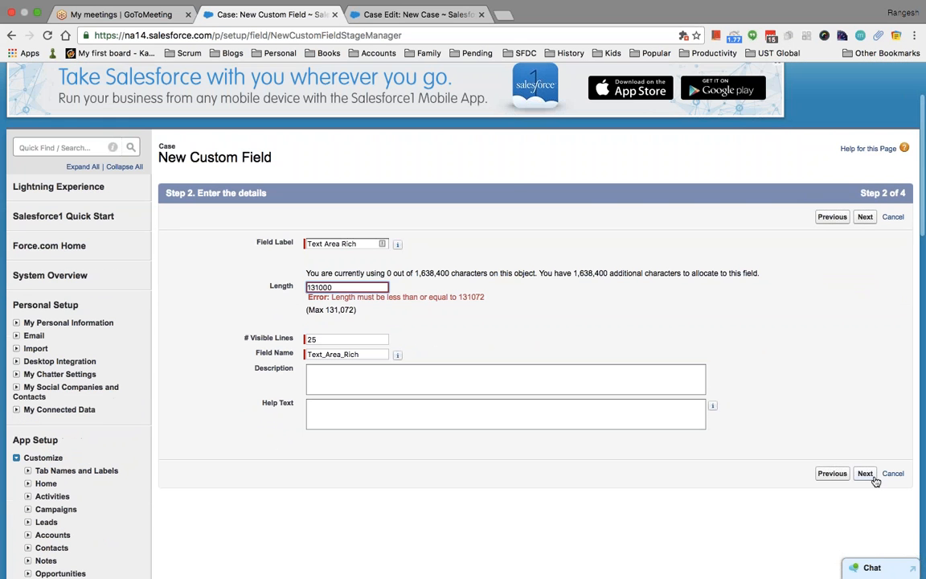
left_click(866, 474)
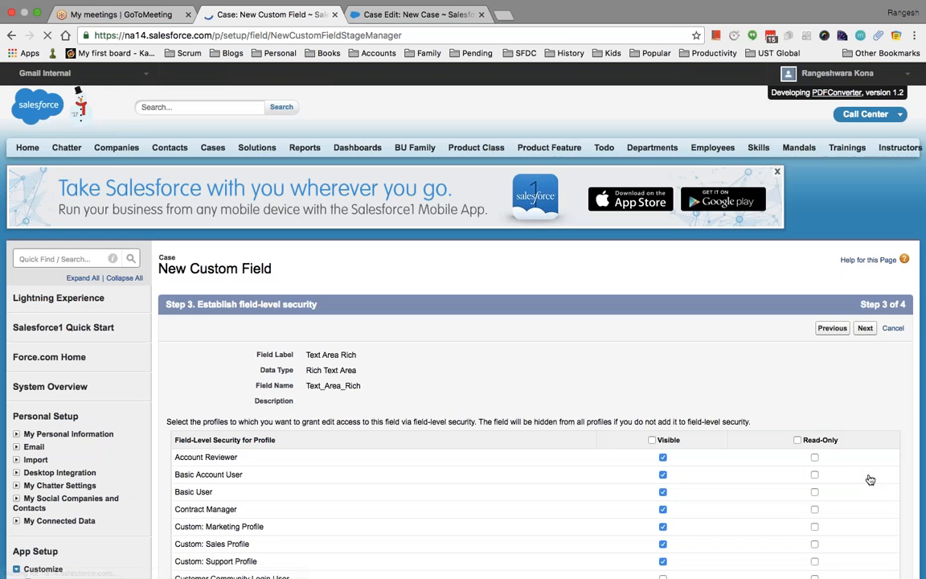
scroll(890, 210, "down", 4)
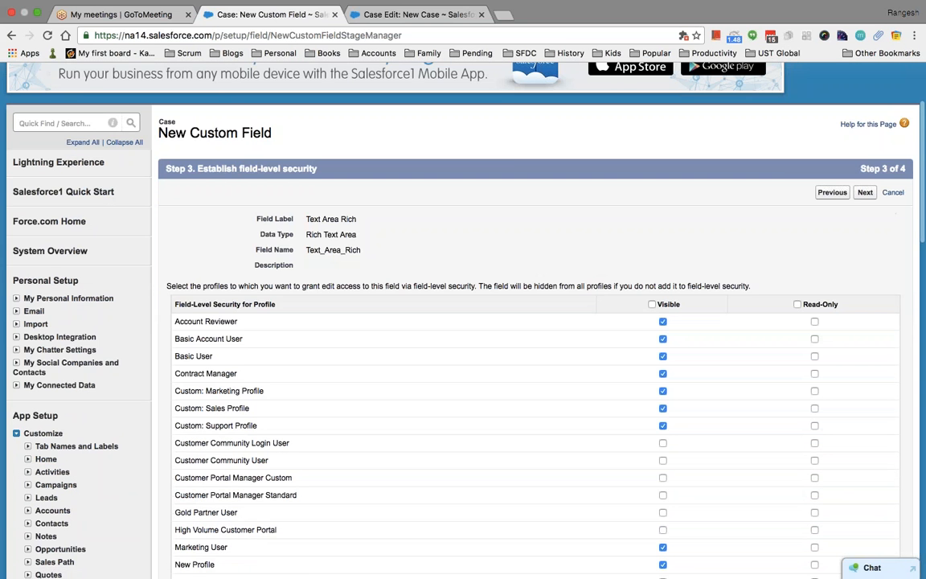
left_click(864, 195)
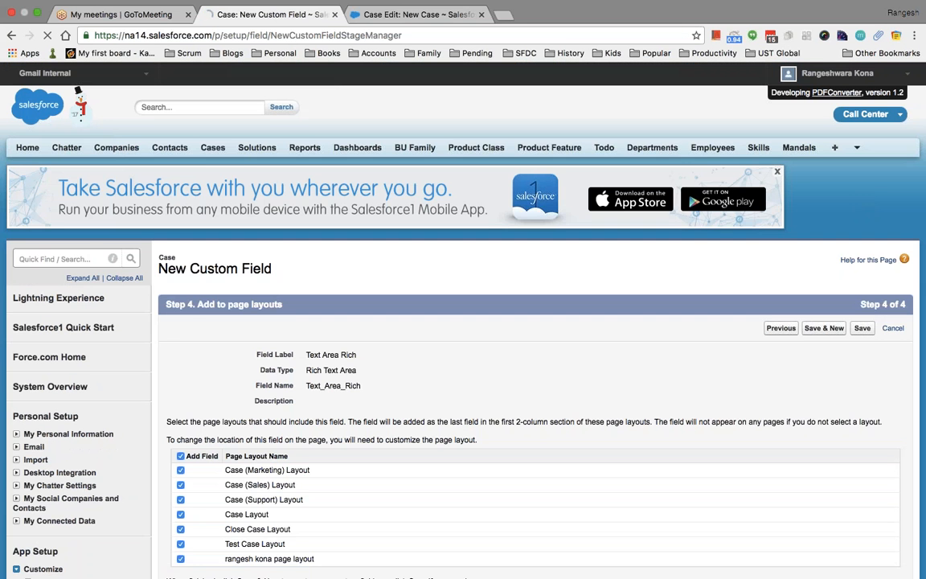
left_click(862, 329)
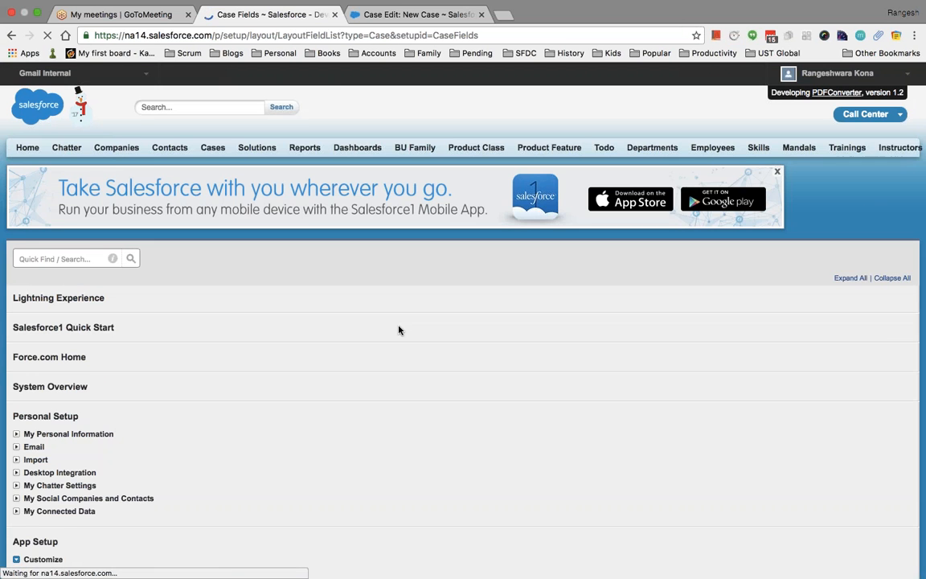
scroll(398, 362, "down", 2)
scroll(398, 361, "up", 2)
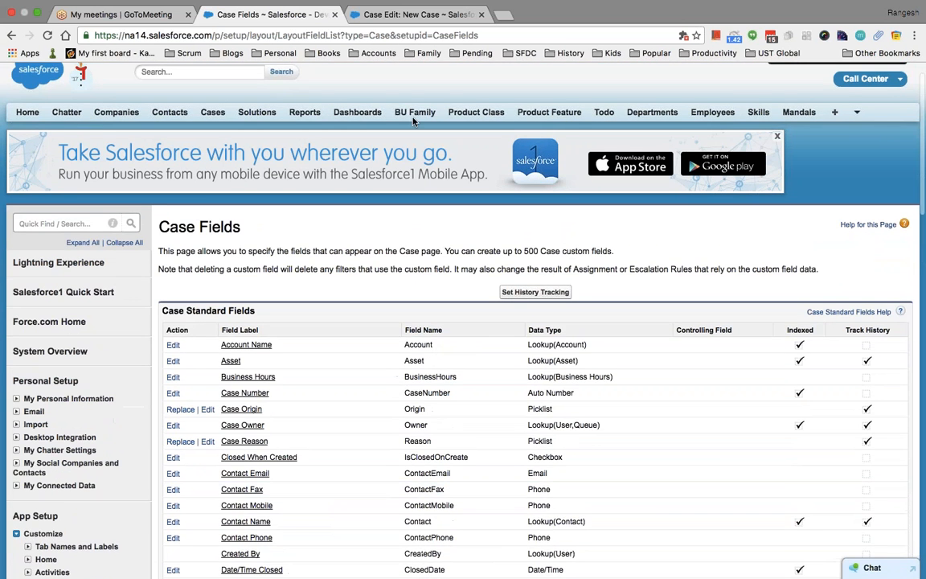
On the new case form, try Subject, Description, Internal Comments and the Text Area Rich editor.
left_click(410, 15)
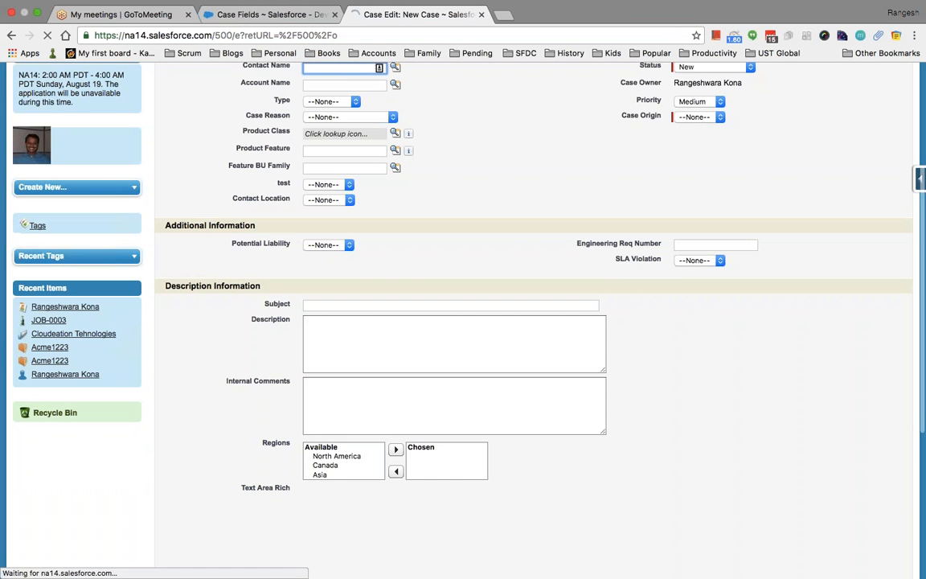
scroll(506, 301, "down", 5)
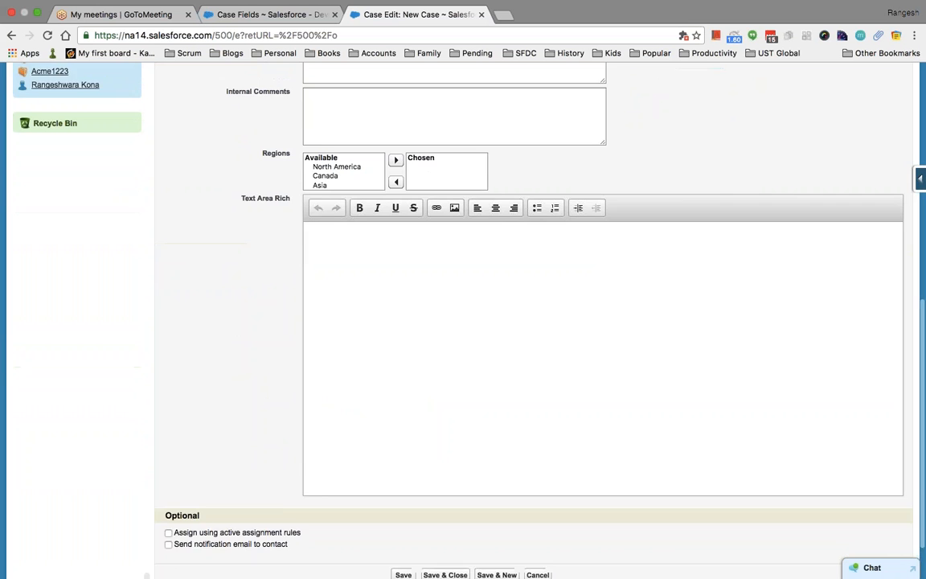
scroll(506, 301, "up", 3)
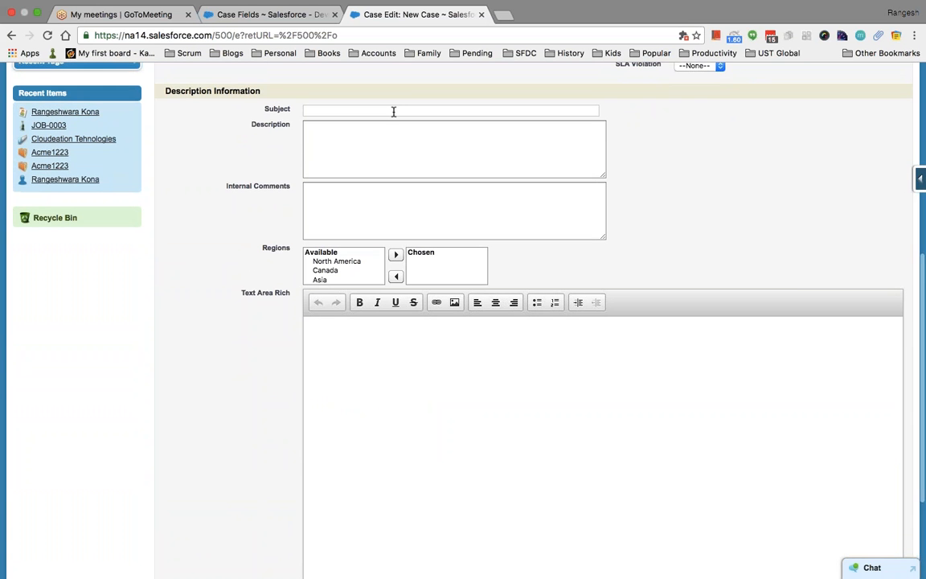
left_click(394, 111)
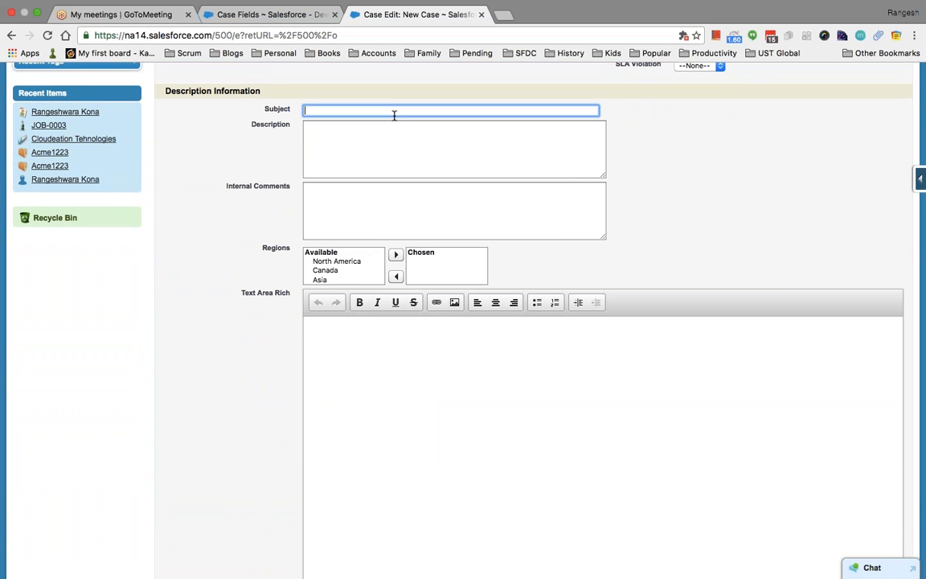
left_click(387, 155)
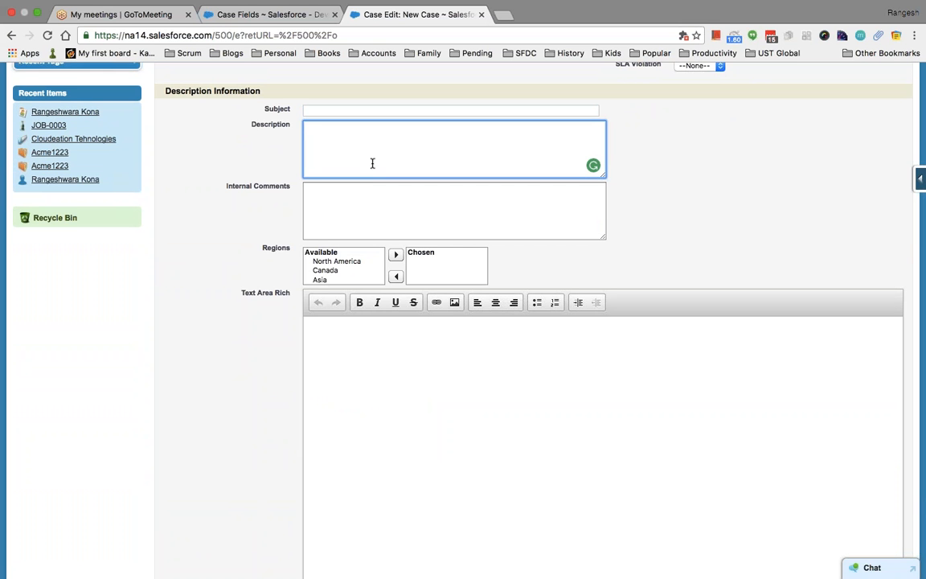
left_click(378, 213)
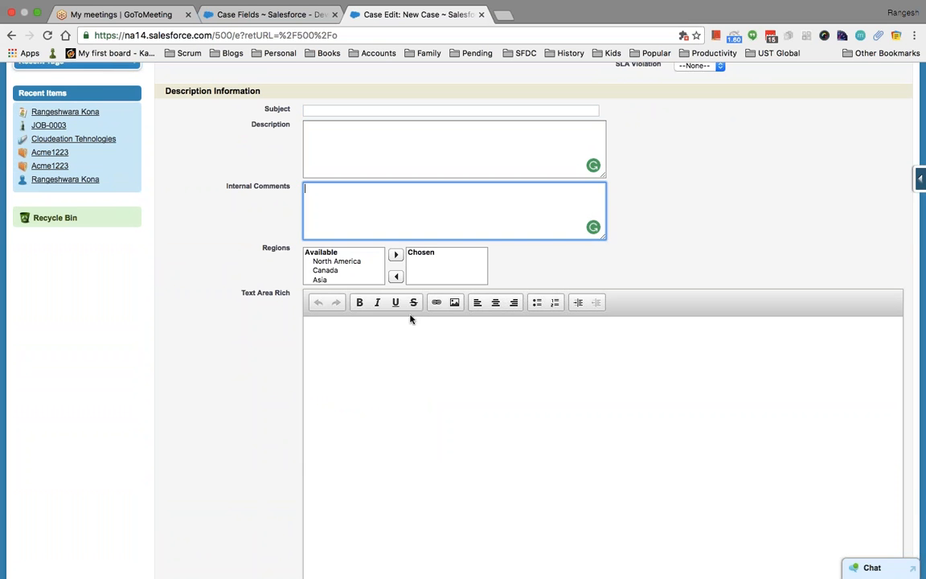
left_click(416, 373)
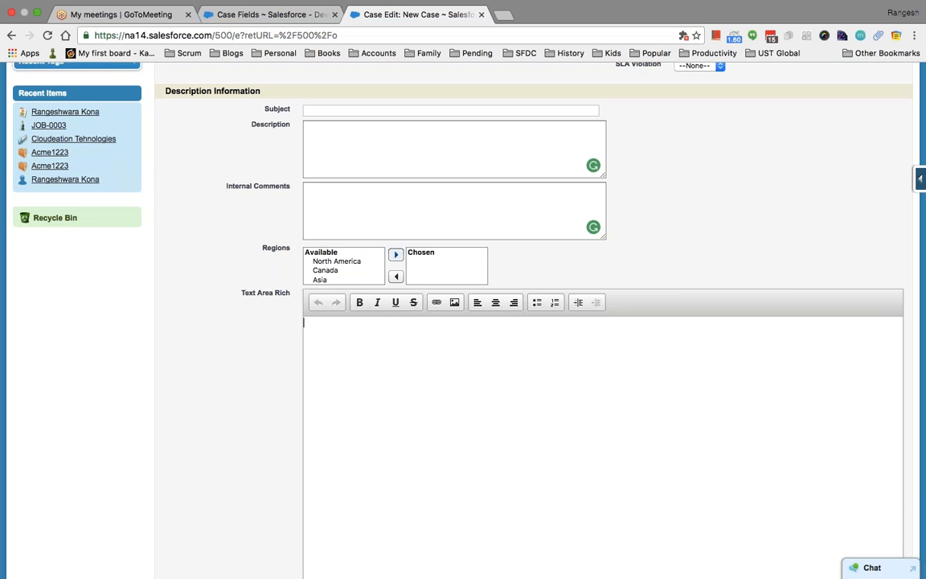
scroll(453, 454, "down", 3)
scroll(454, 456, "up", 4)
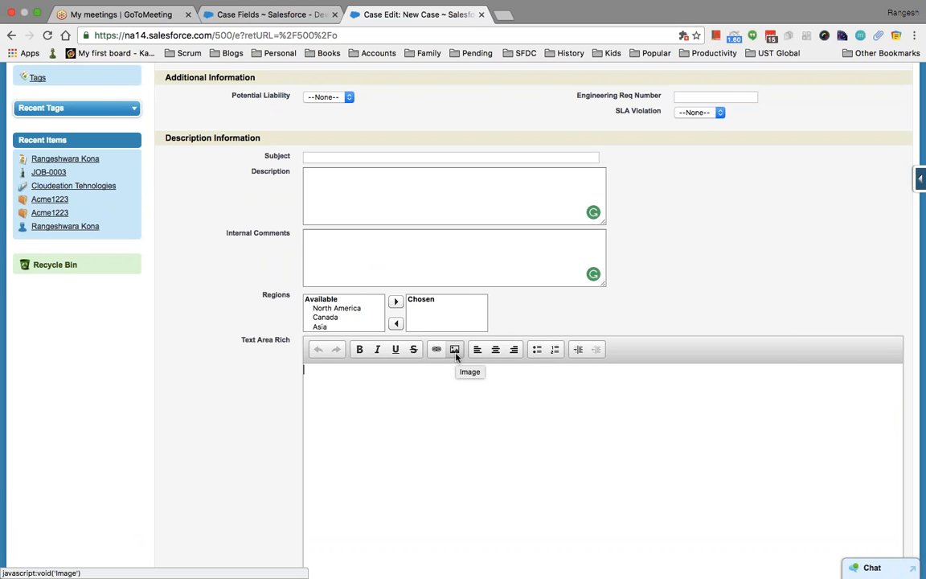
From Case Fields, start a new Case field dependency.
left_click(274, 16)
scroll(603, 412, "down", 15)
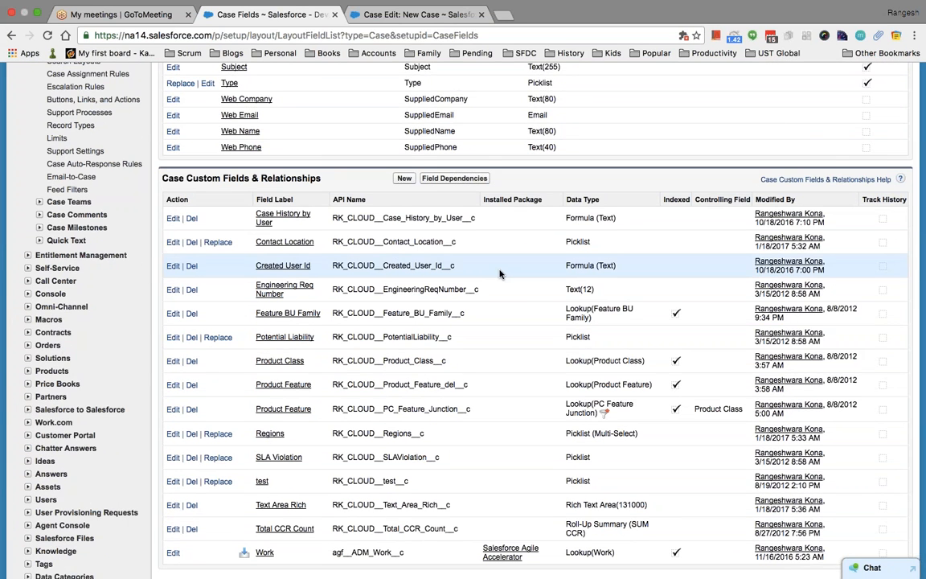
scroll(415, 99, "down", 3)
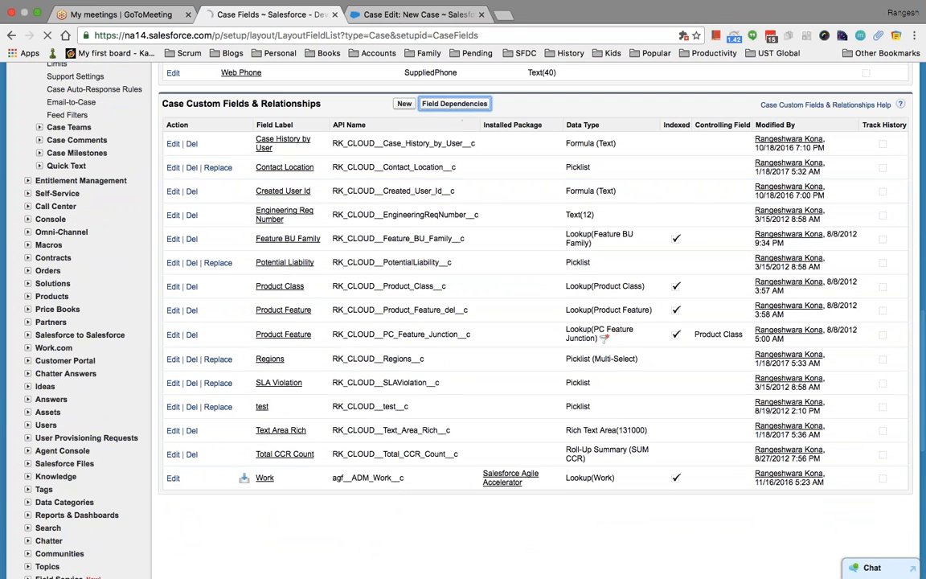
left_click(454, 103)
scroll(518, 384, "down", 2)
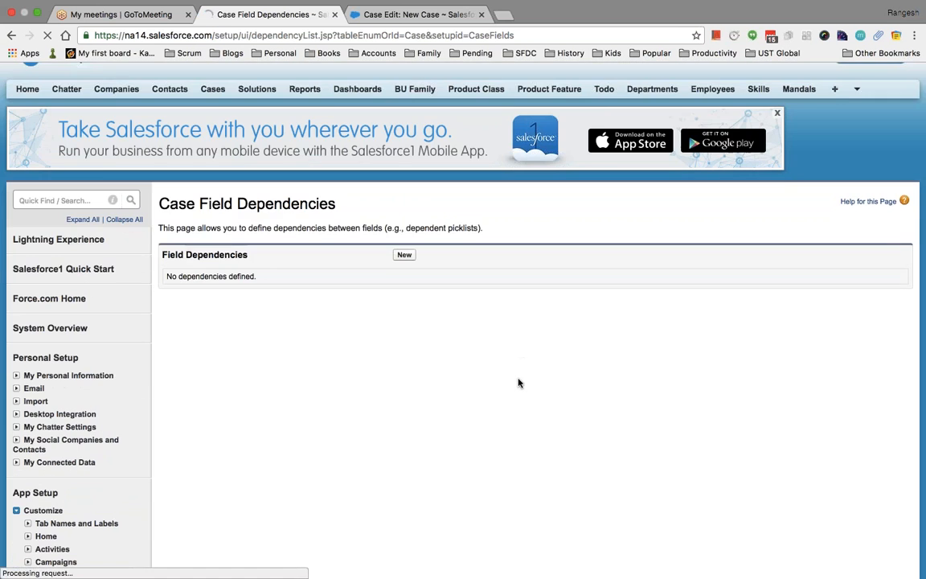
left_click(408, 255)
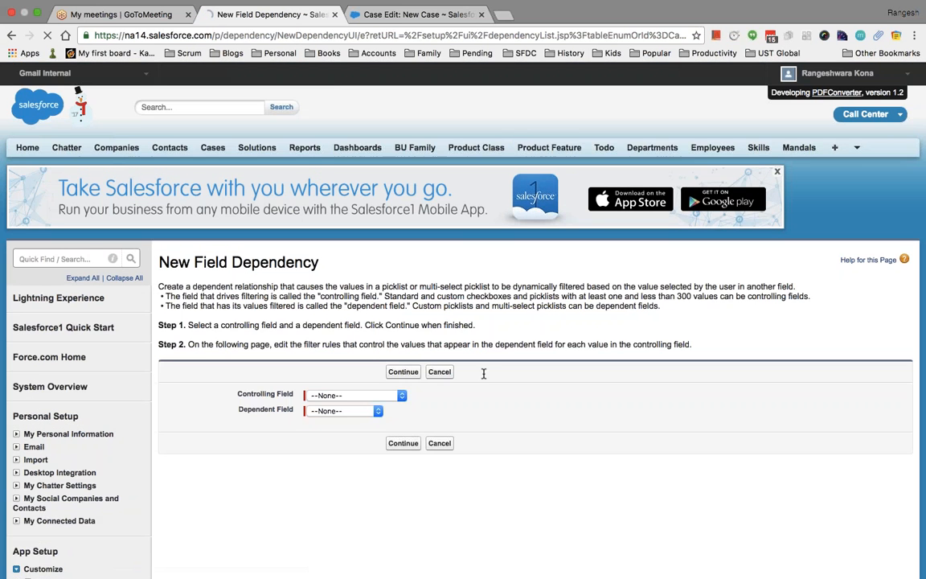
Make Contact Location the controlling field and Regions the dependent field, then continue.
scroll(484, 374, "down", 3)
left_click(364, 276)
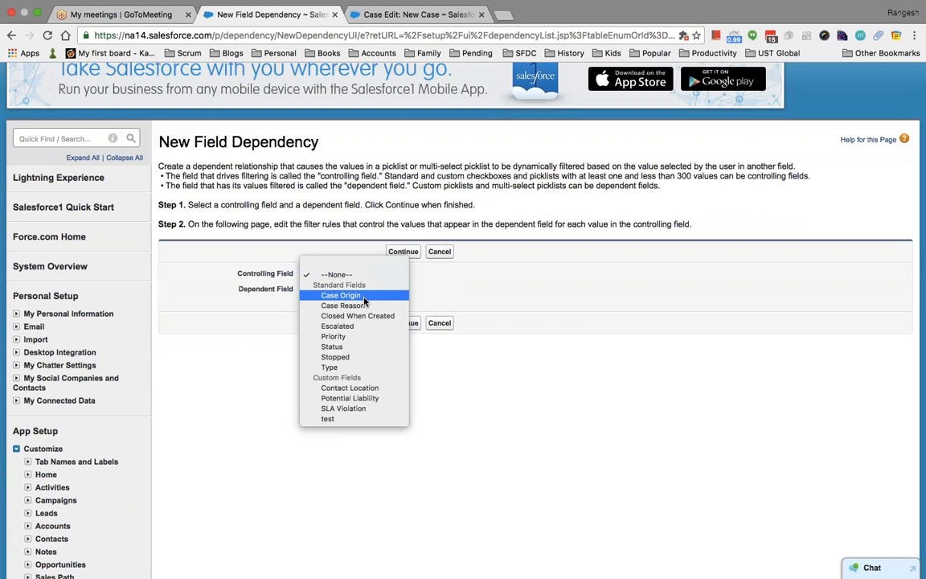
left_click(371, 389)
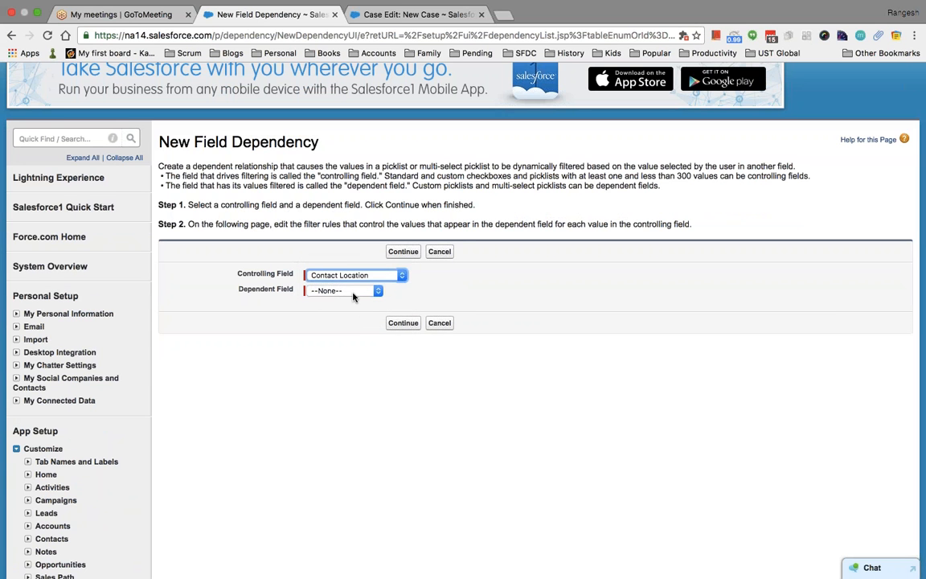
left_click(353, 292)
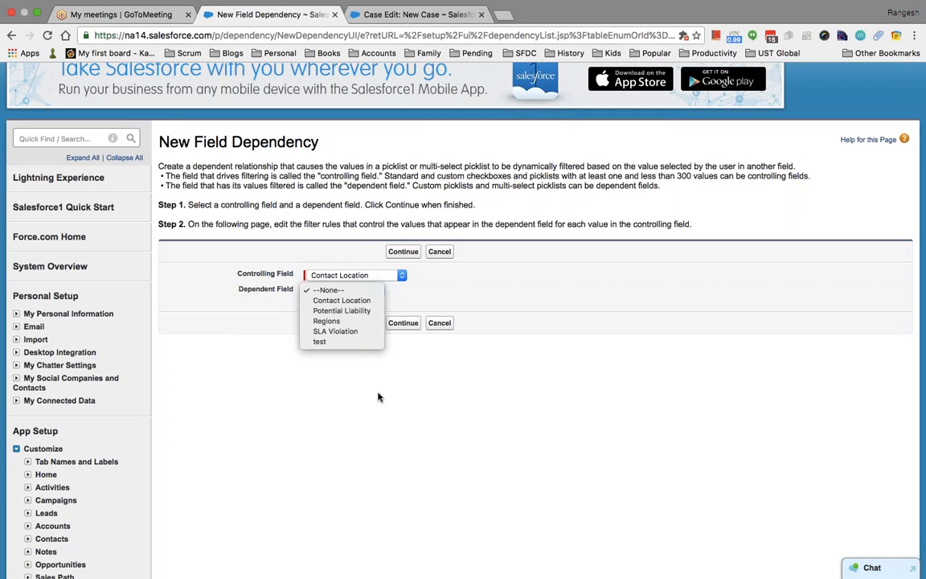
left_click(358, 323)
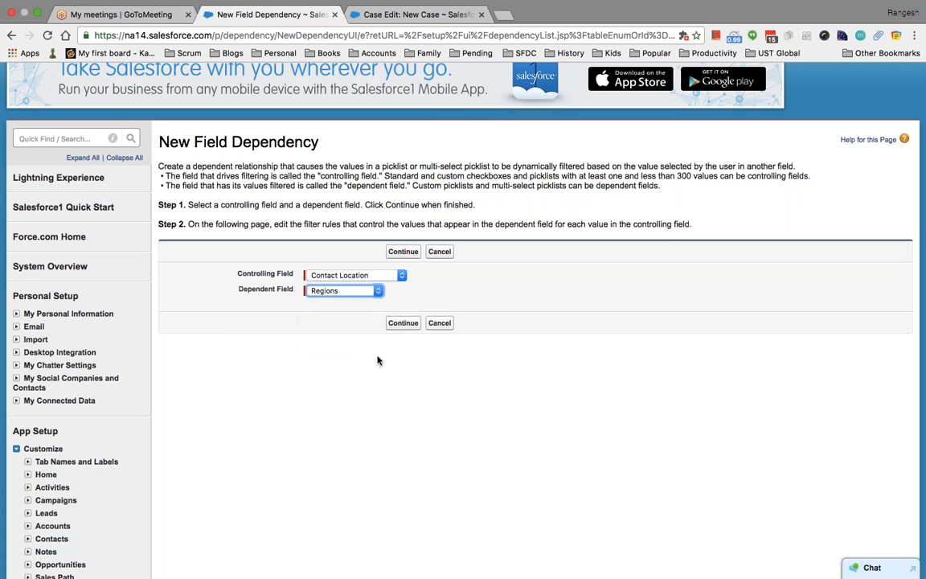
left_click(403, 323)
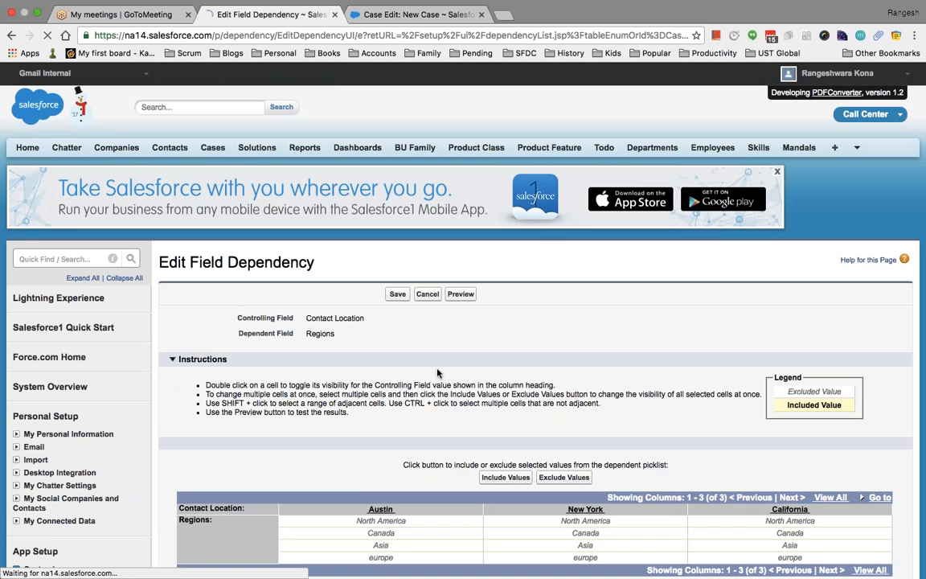
Include North America as an allowed Region for Austin.
scroll(392, 330, "down", 5)
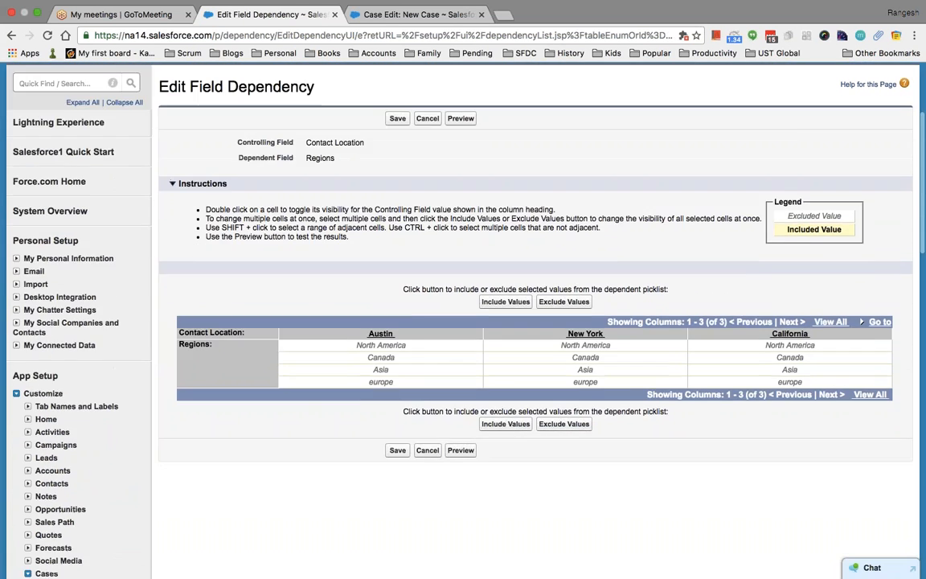
left_click(389, 348)
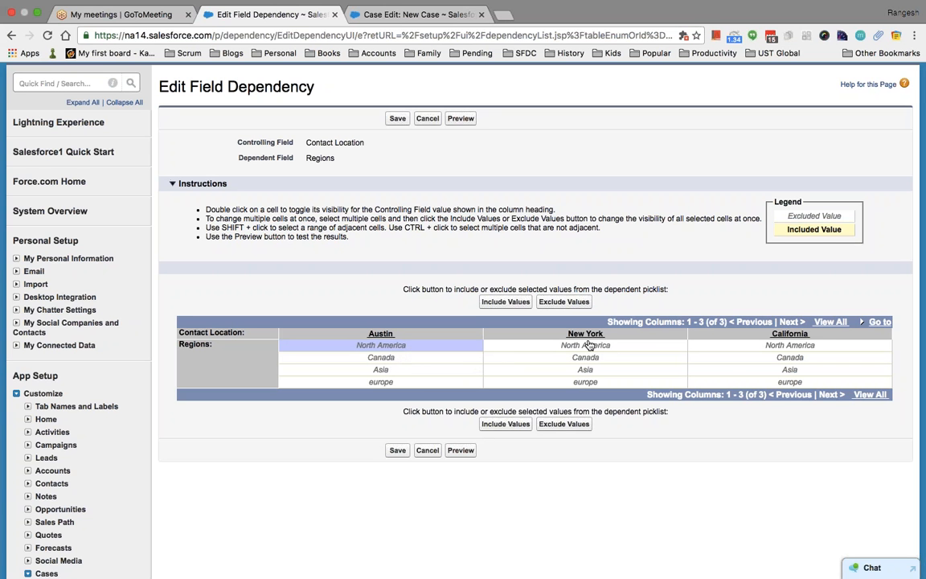
left_click(594, 364)
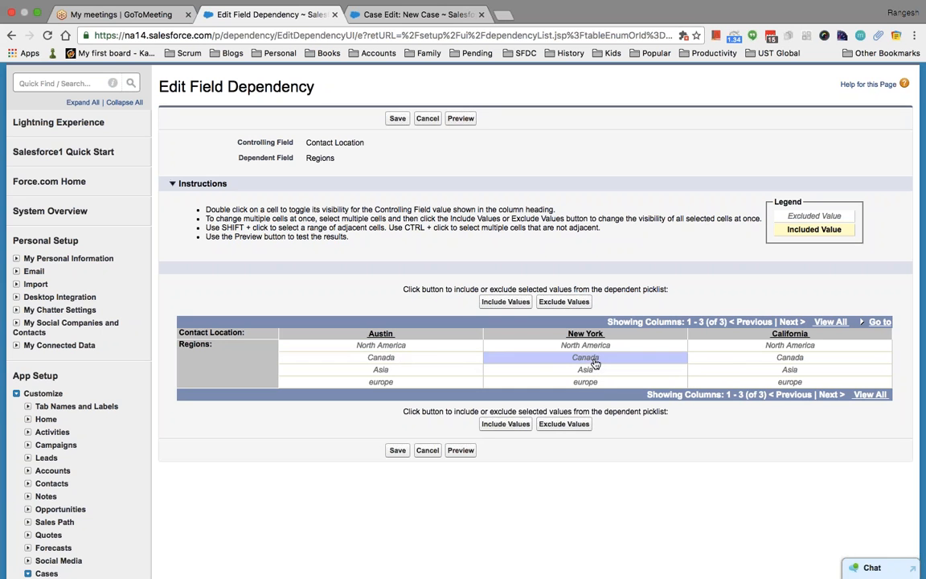
left_click(438, 346)
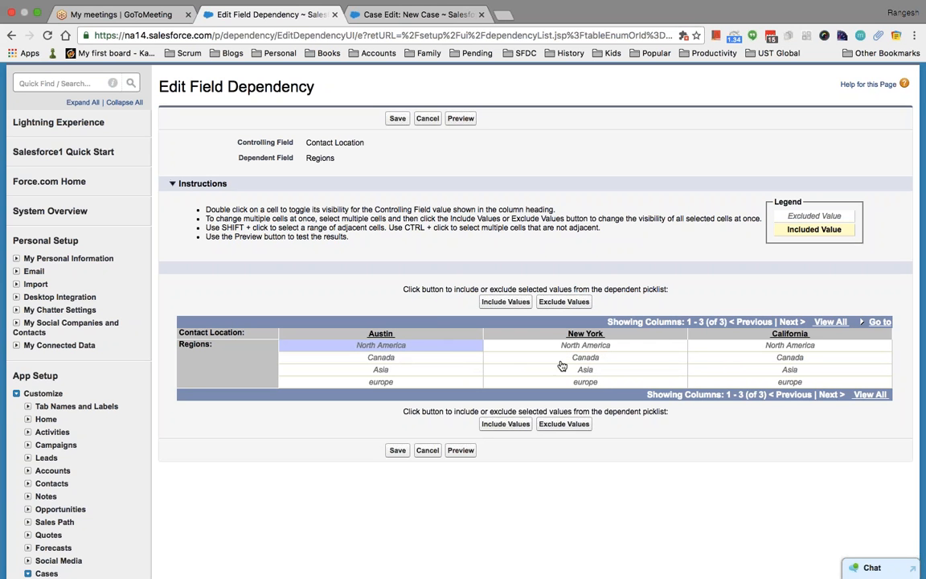
left_click(612, 345)
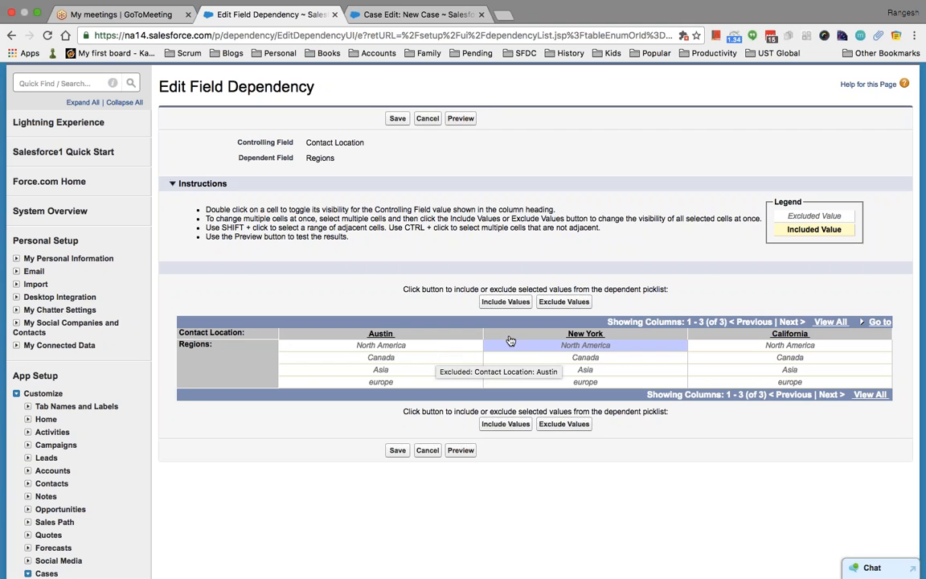
left_click(542, 355)
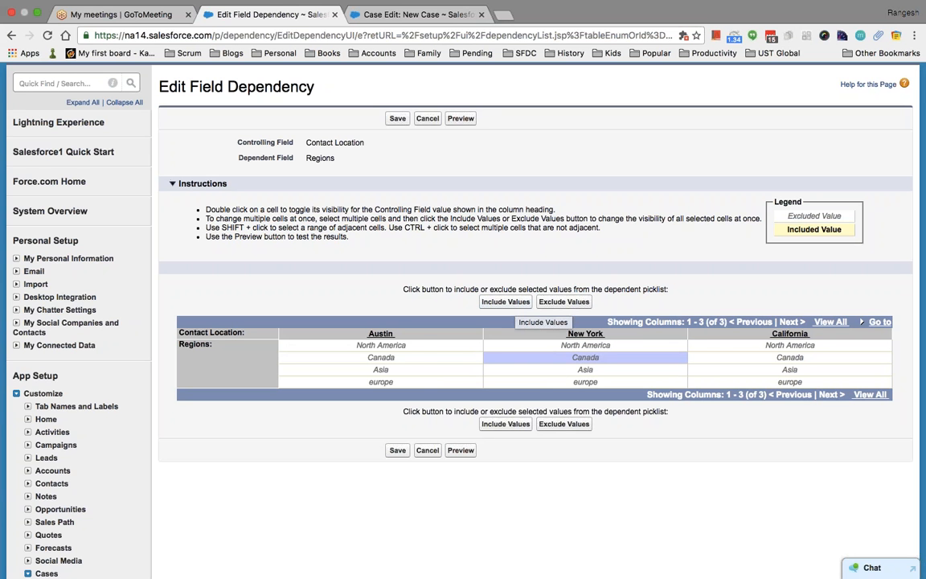
left_click(427, 347)
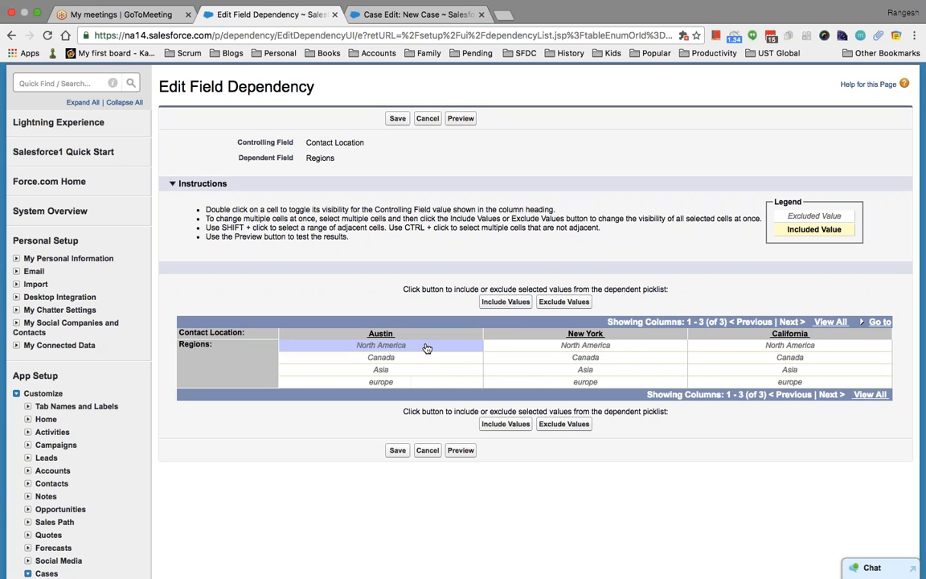
left_click(499, 303)
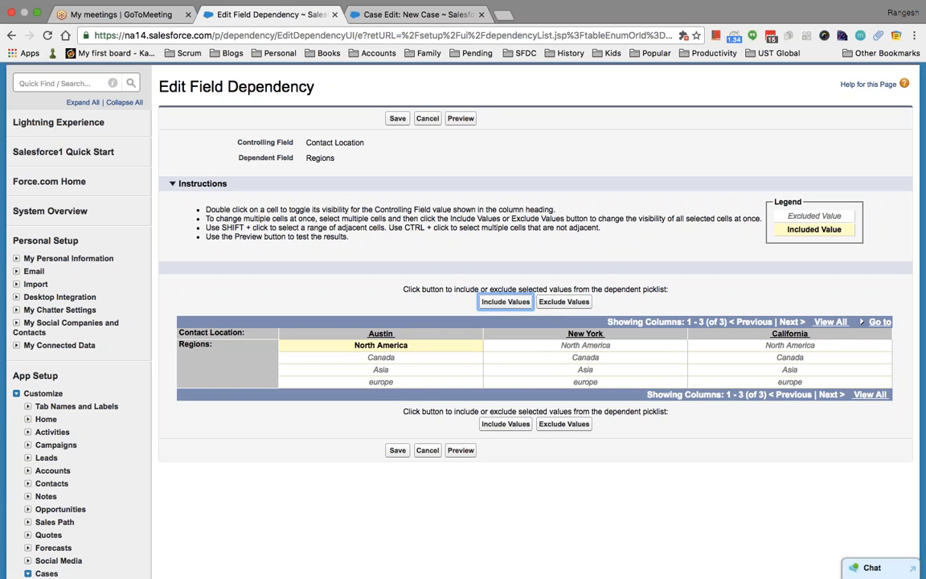
Include Canada and North America for New York and Asia for California, then save.
left_click(547, 363)
double_click(547, 359)
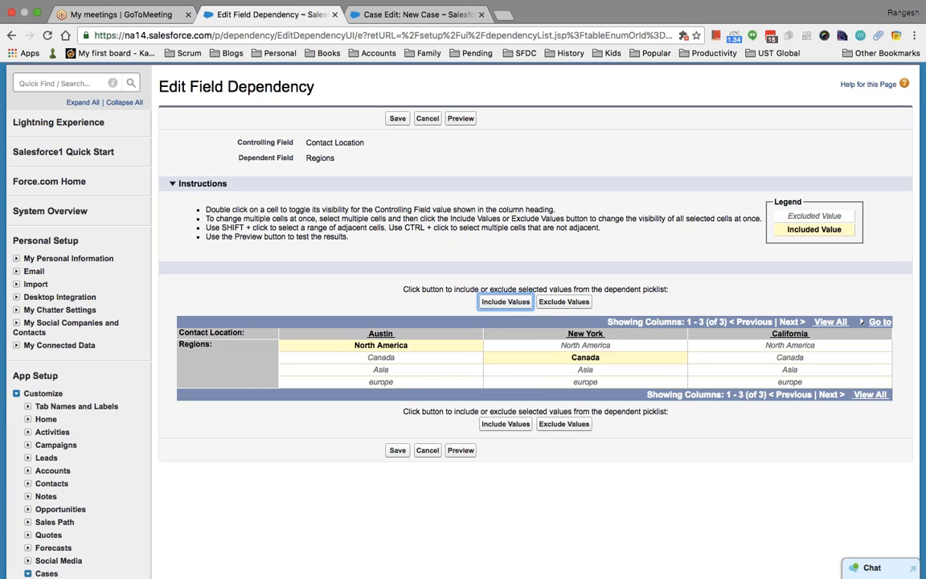
left_click(547, 347)
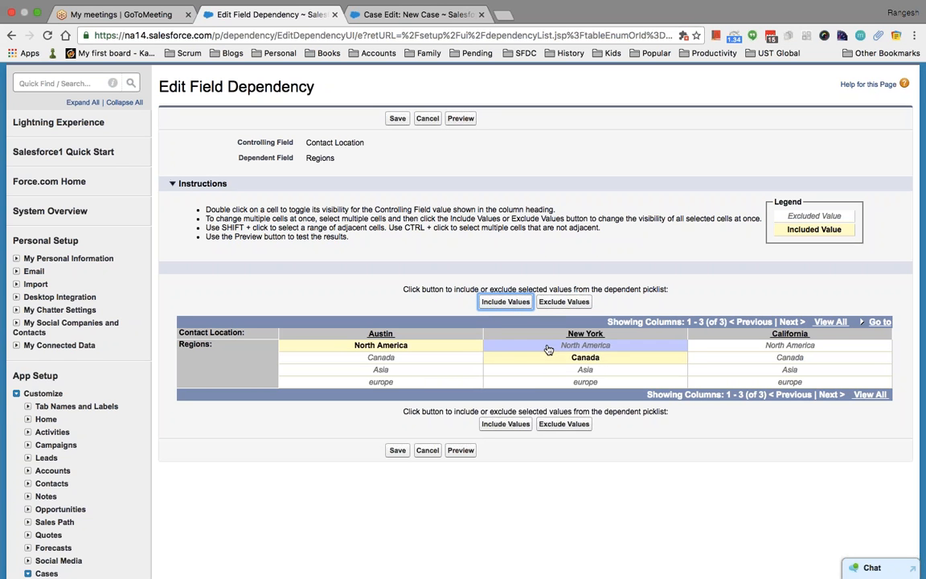
left_click(505, 301)
left_click(784, 371)
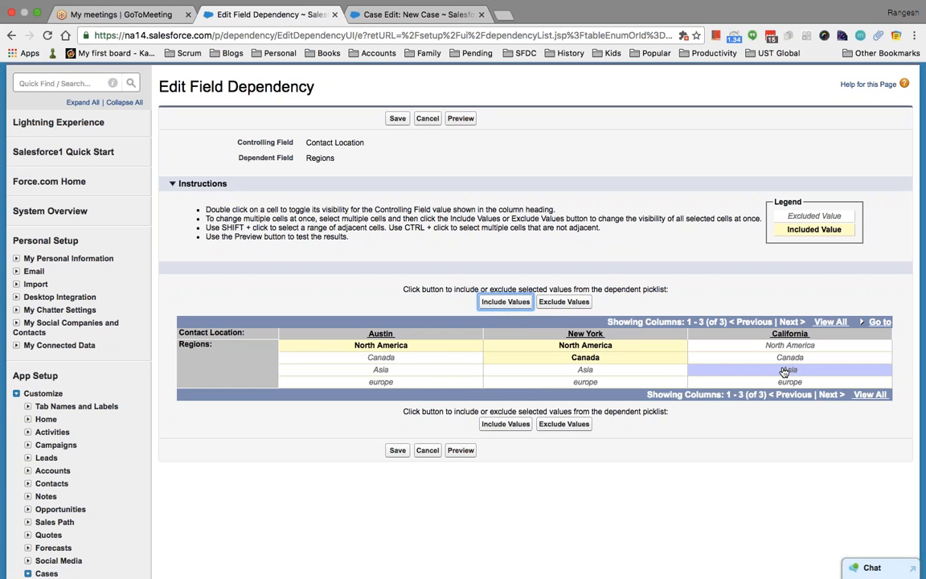
left_click(505, 301)
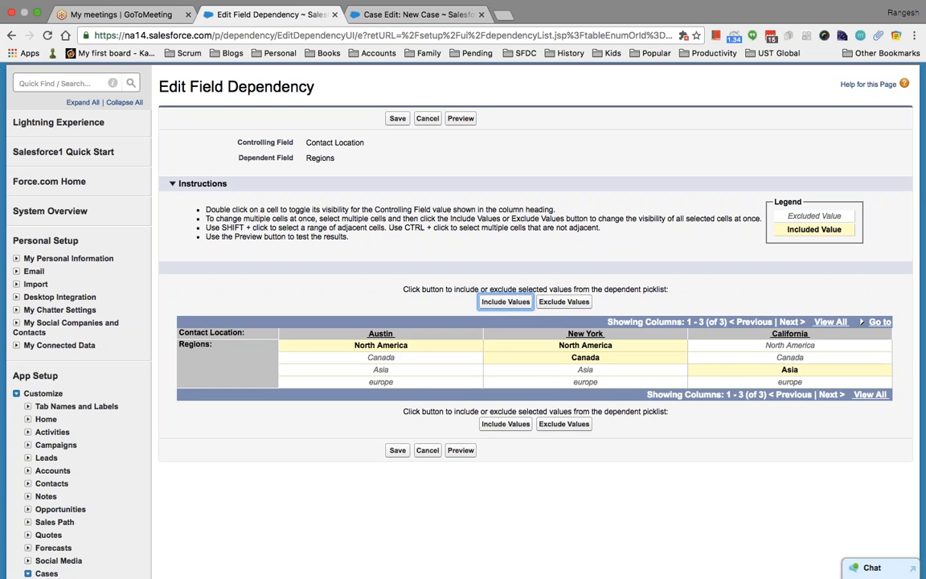
left_click(397, 451)
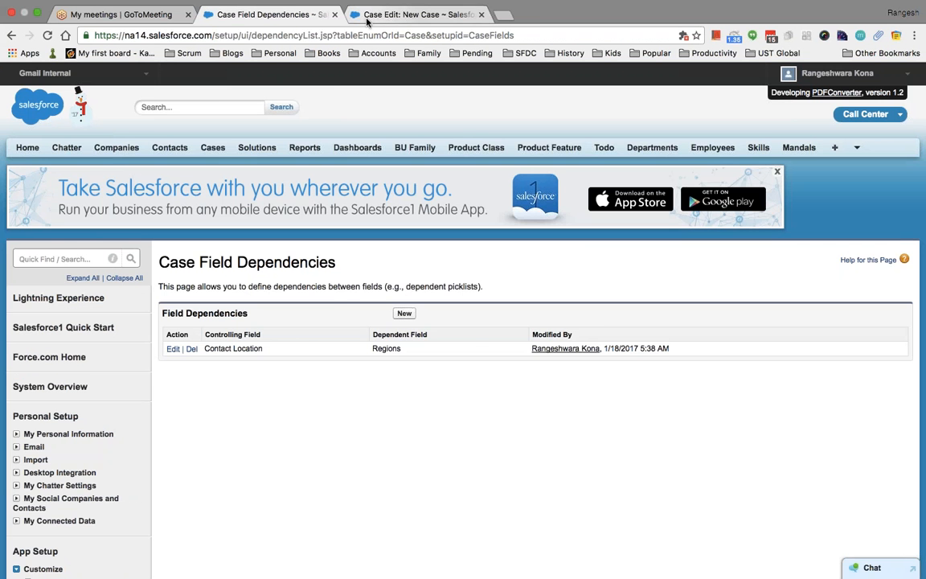
Reload the New Case form so it picks up the Contact Location→Regions dependency.
left_click(414, 14)
left_click(47, 37)
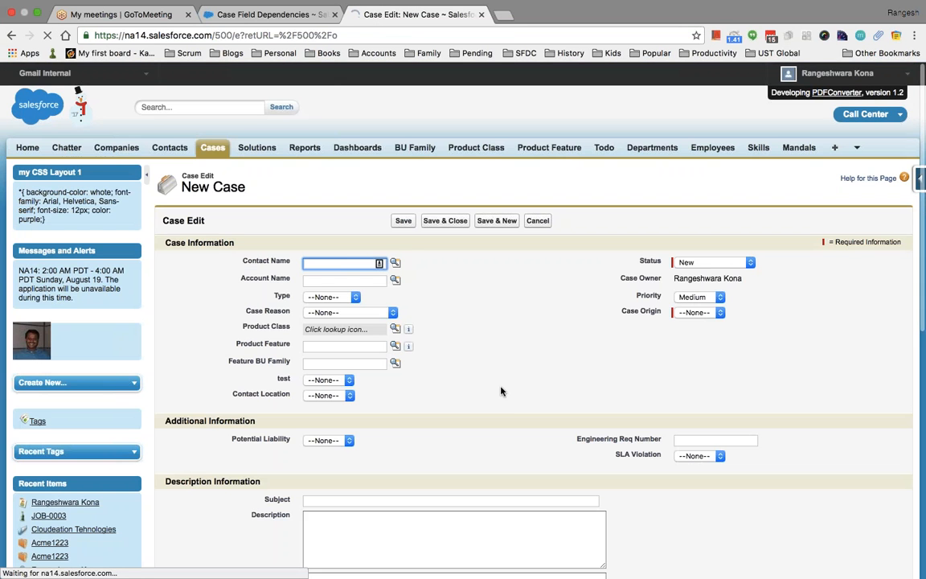
scroll(501, 391, "down", 5)
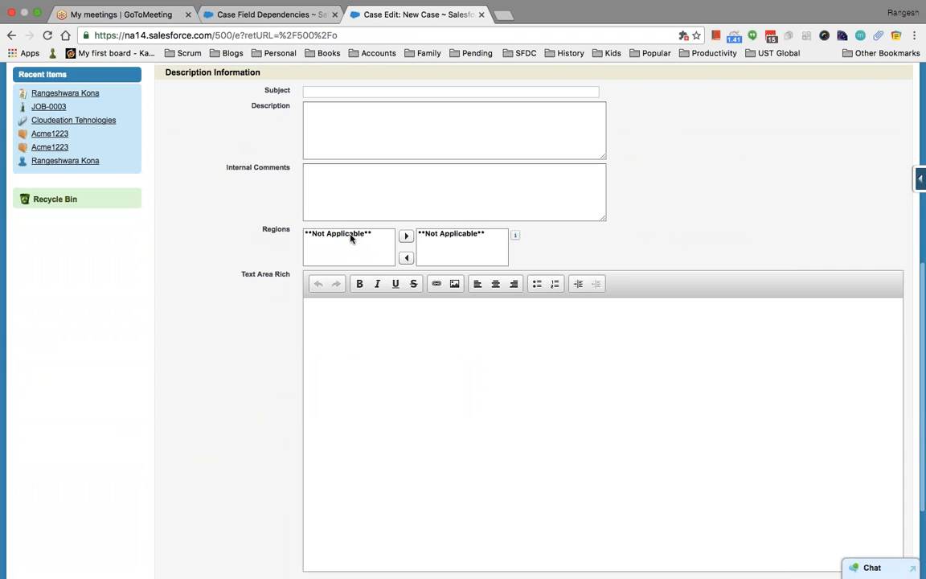
scroll(354, 241, "up", 2)
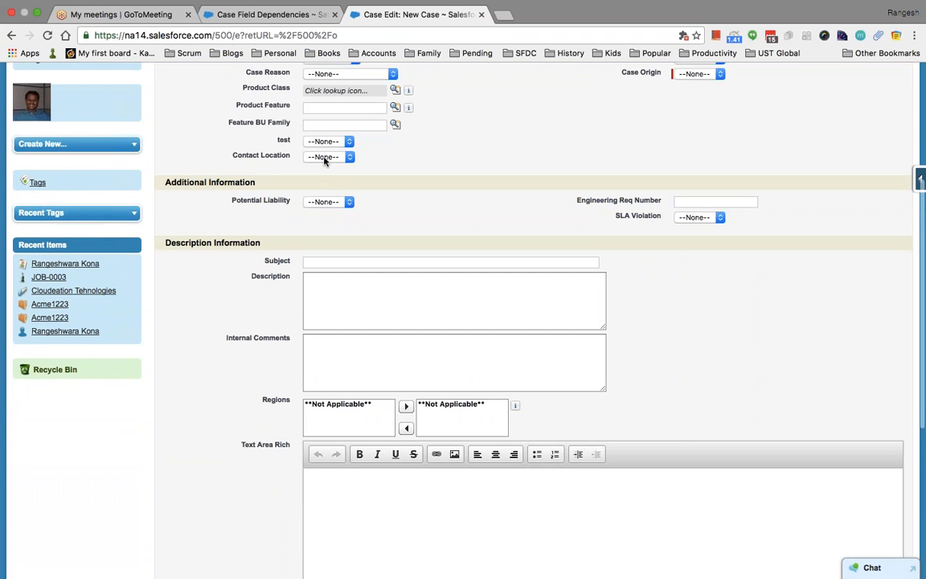
Check the Regions choices for Contact Location Austin, New York and California, then go back to dependencies.
left_click(325, 157)
left_click(322, 167)
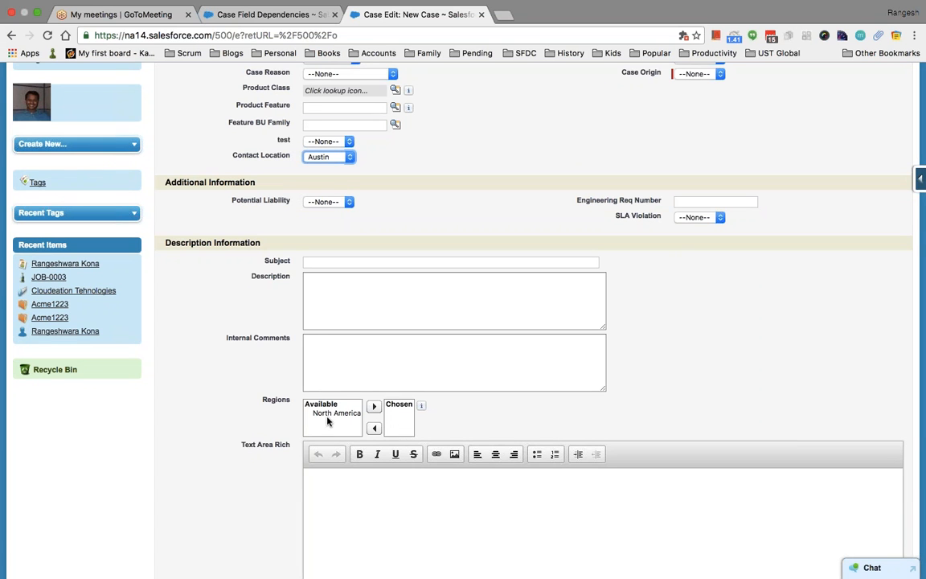
left_click(325, 157)
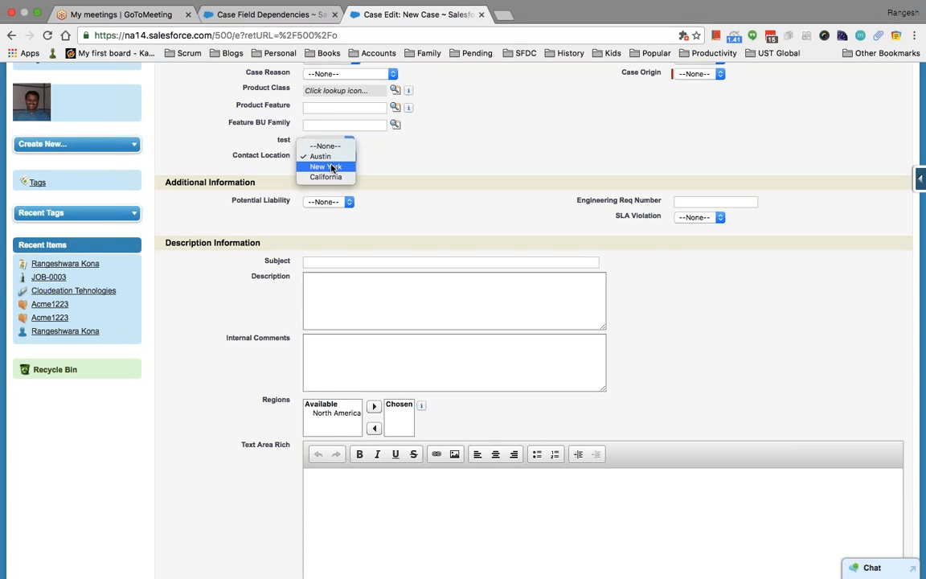
left_click(331, 167)
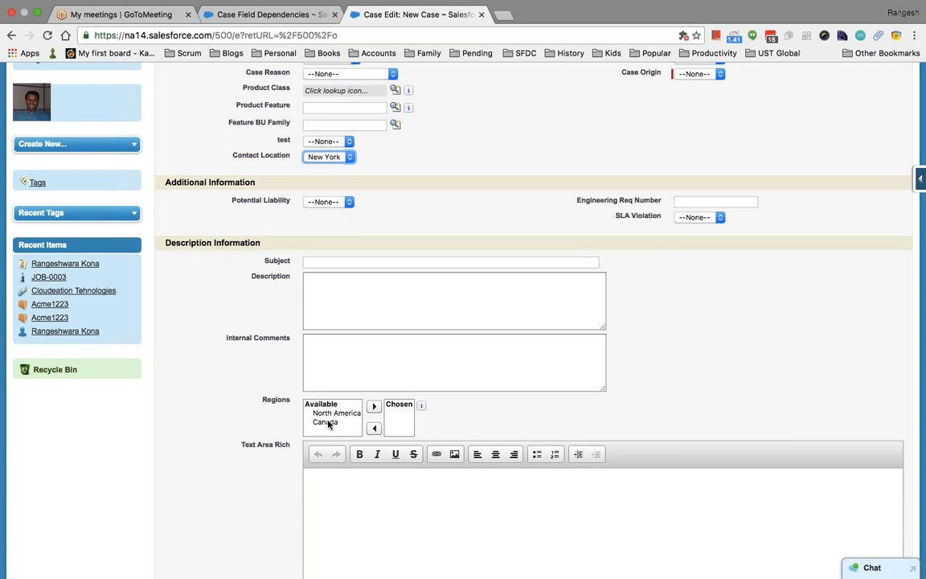
left_click(326, 157)
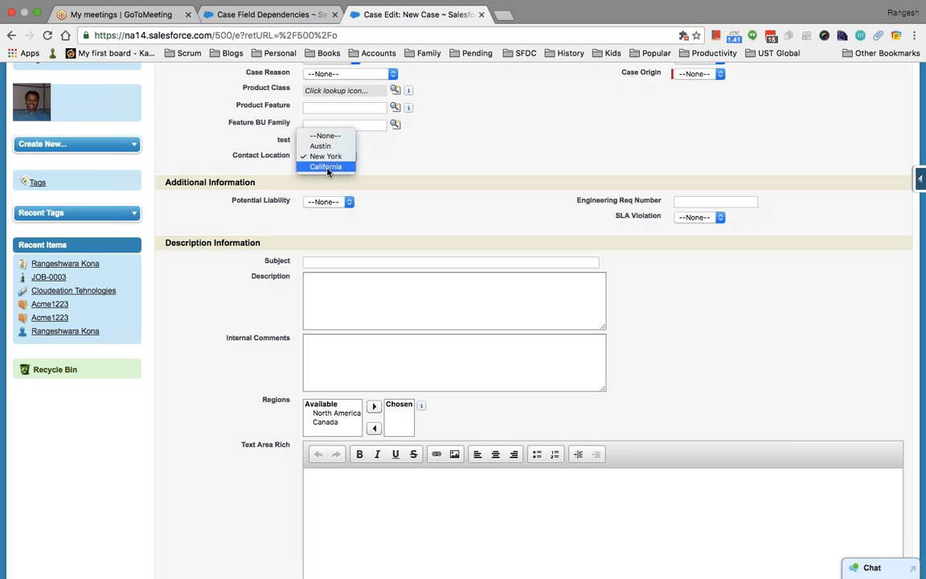
left_click(326, 168)
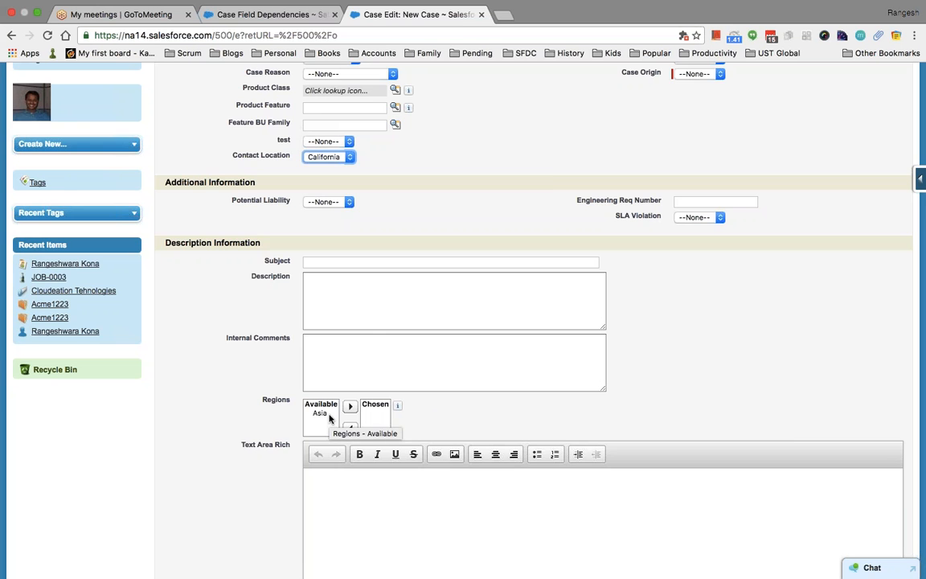
left_click(272, 14)
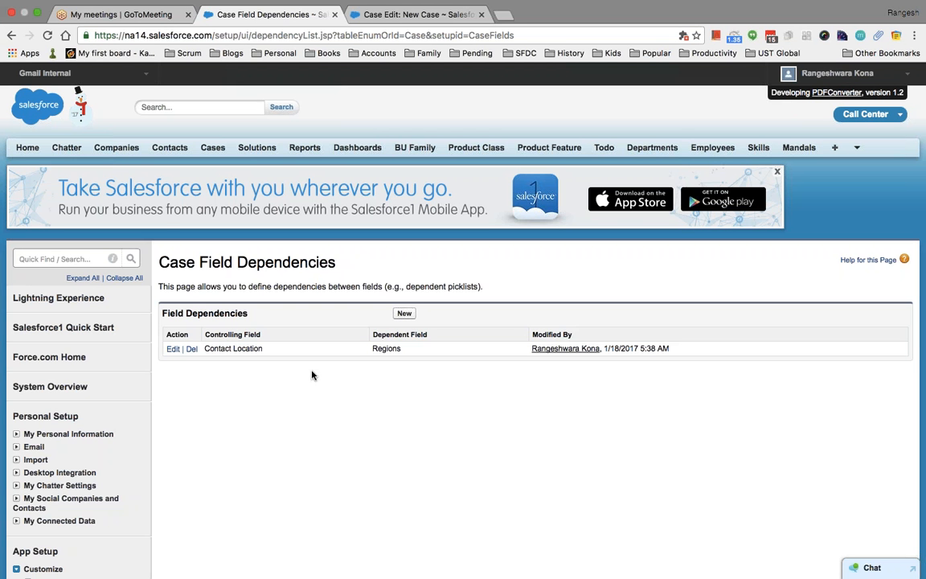
scroll(312, 374, "down", 3)
scroll(313, 374, "down", 2)
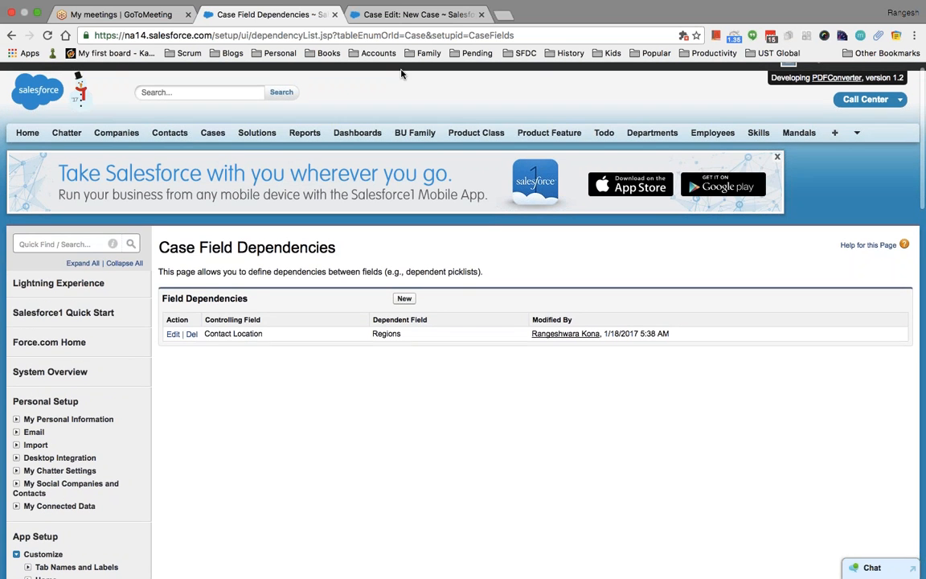
key("ctrl+Left")
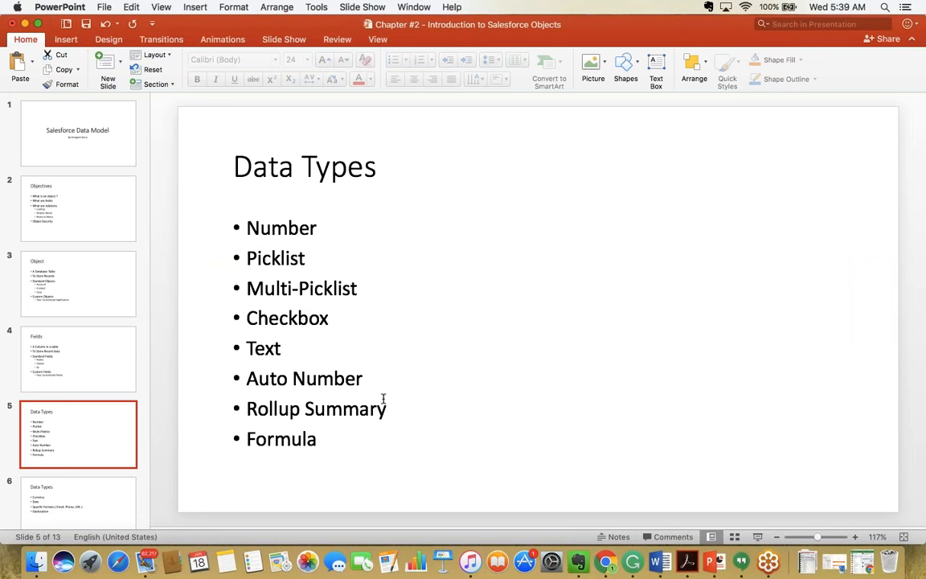
left_click(410, 417)
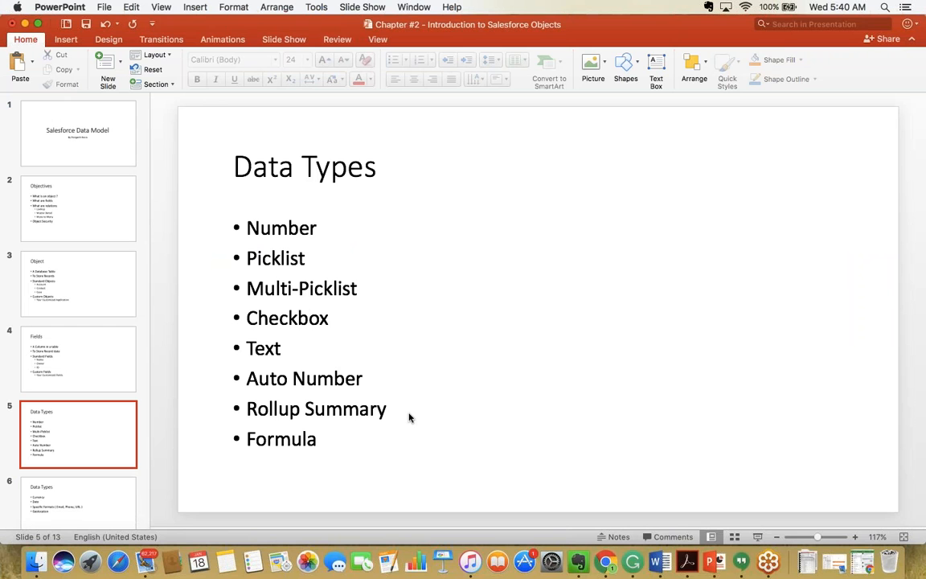
key("ctrl+Right")
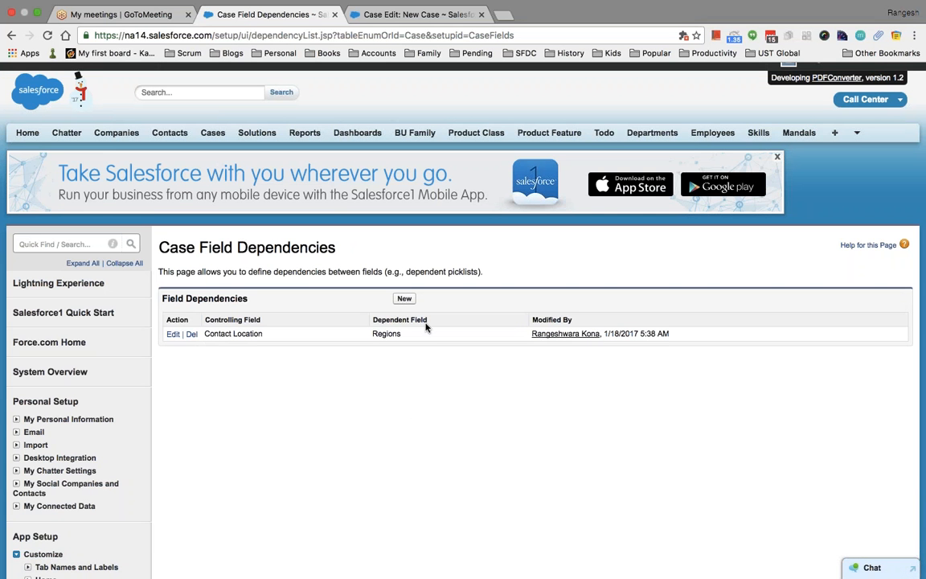
scroll(719, 187, "up", 1)
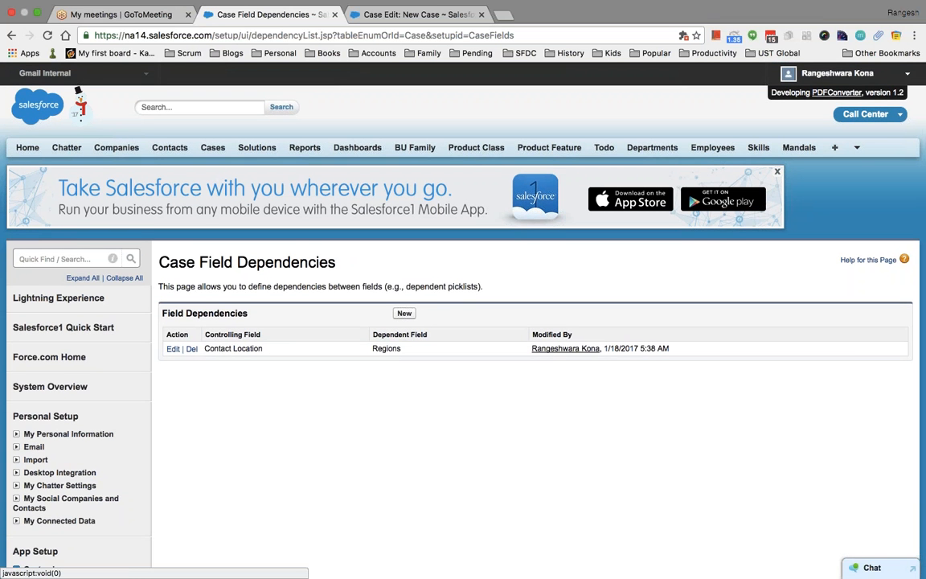
left_click(835, 74)
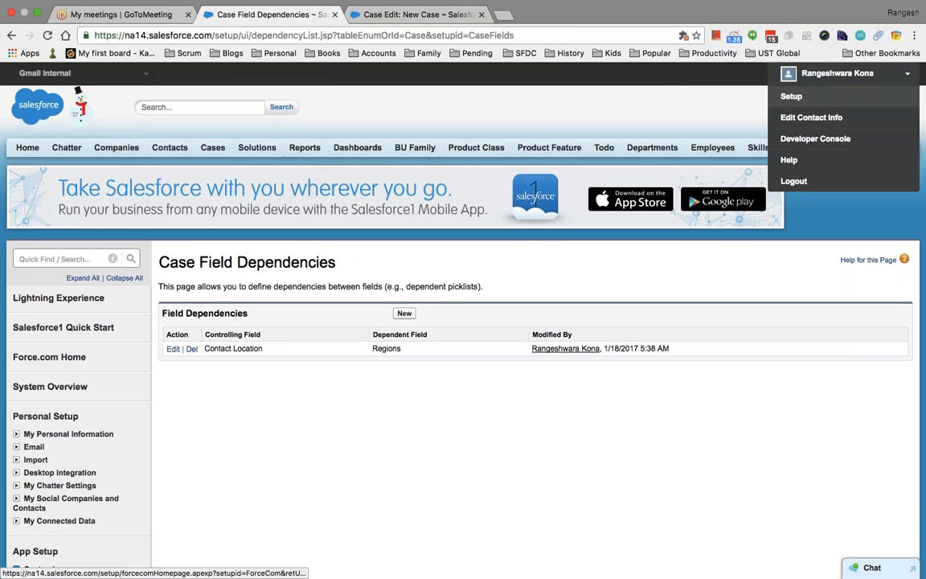
Quick-search Setup for 'object' and open the Custom Objects list.
left_click(833, 95)
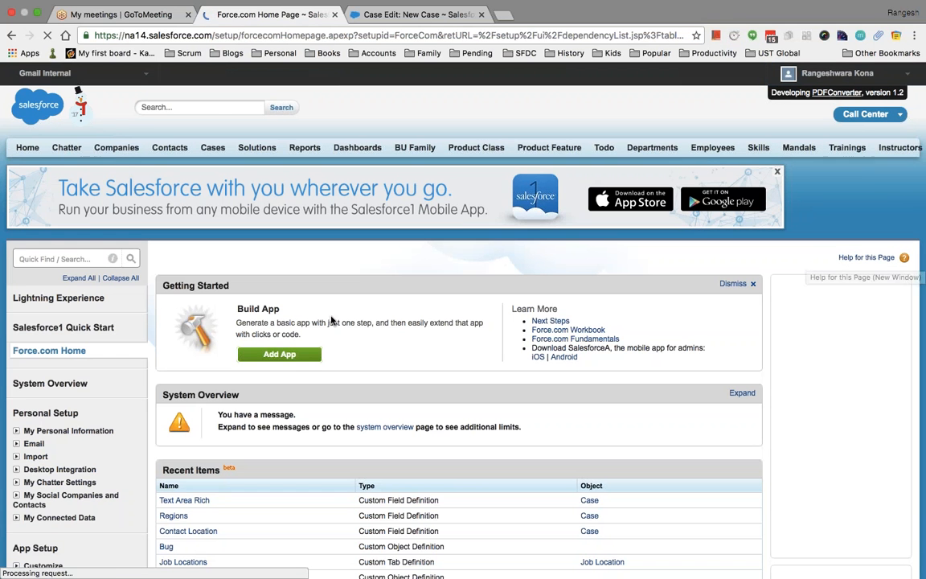
left_click(63, 258)
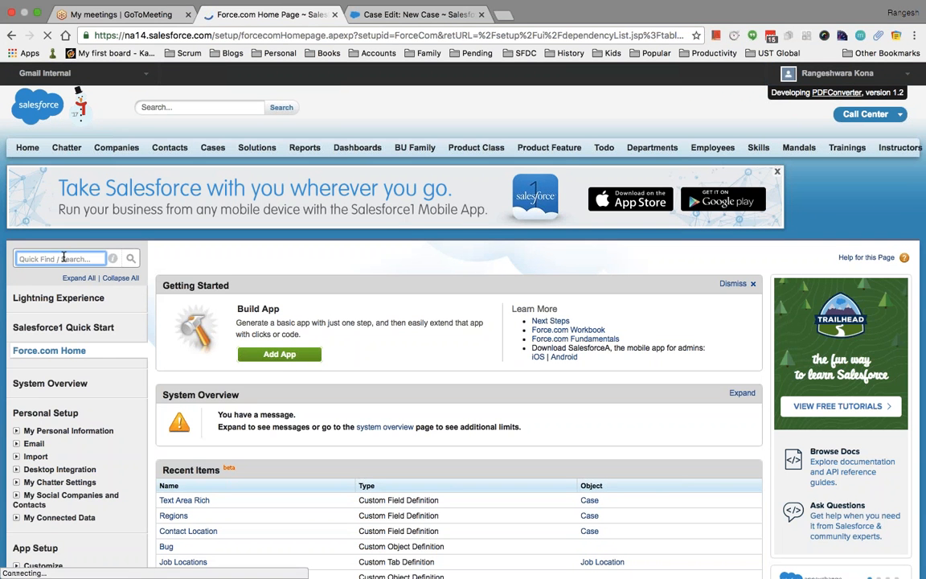
type("object")
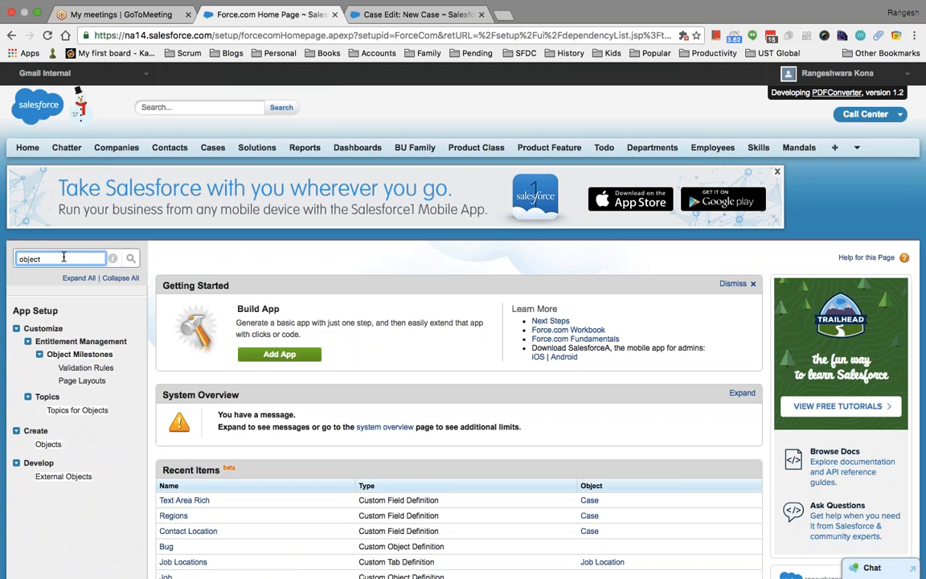
left_click(48, 444)
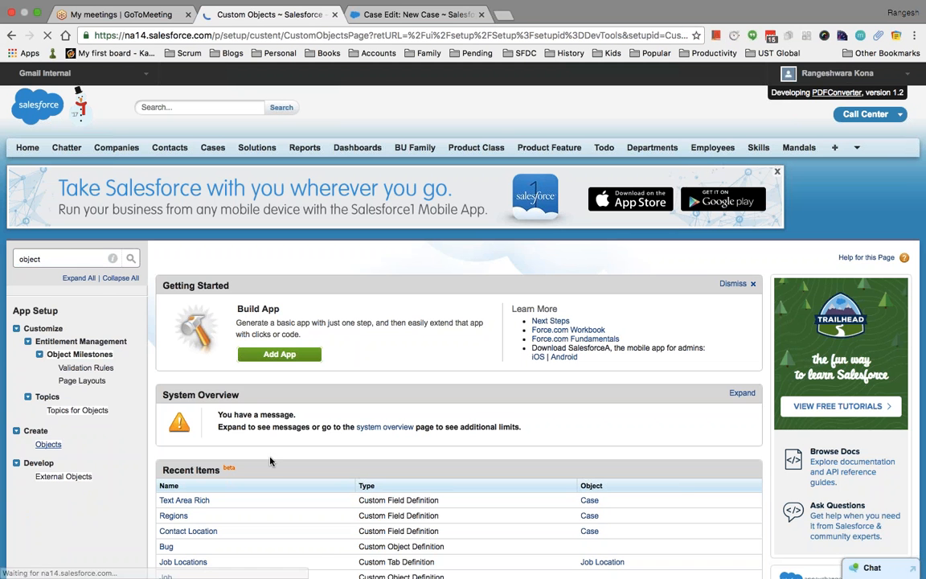
Open the ccms_product object at the bottom of the Custom Objects list.
scroll(450, 372, "down", 15)
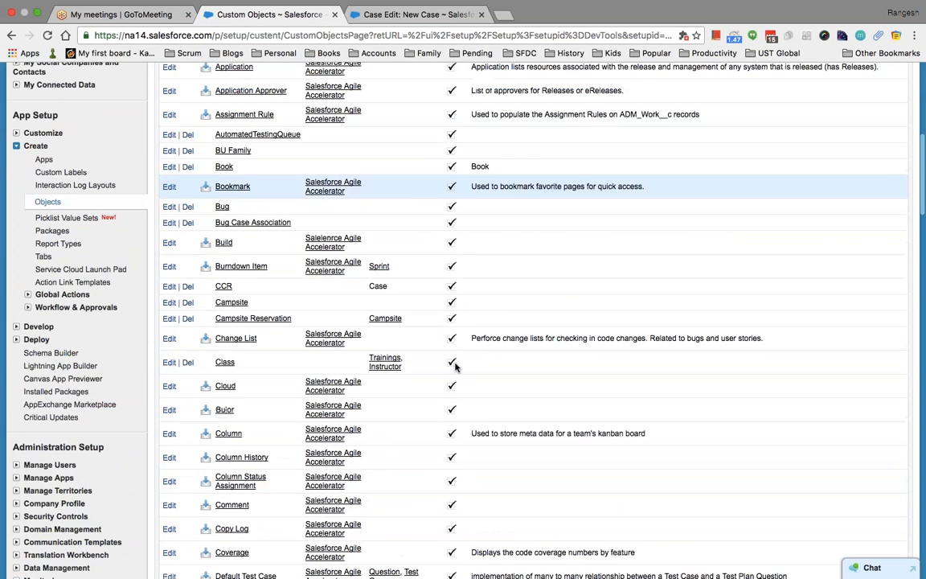
scroll(455, 367, "down", 20)
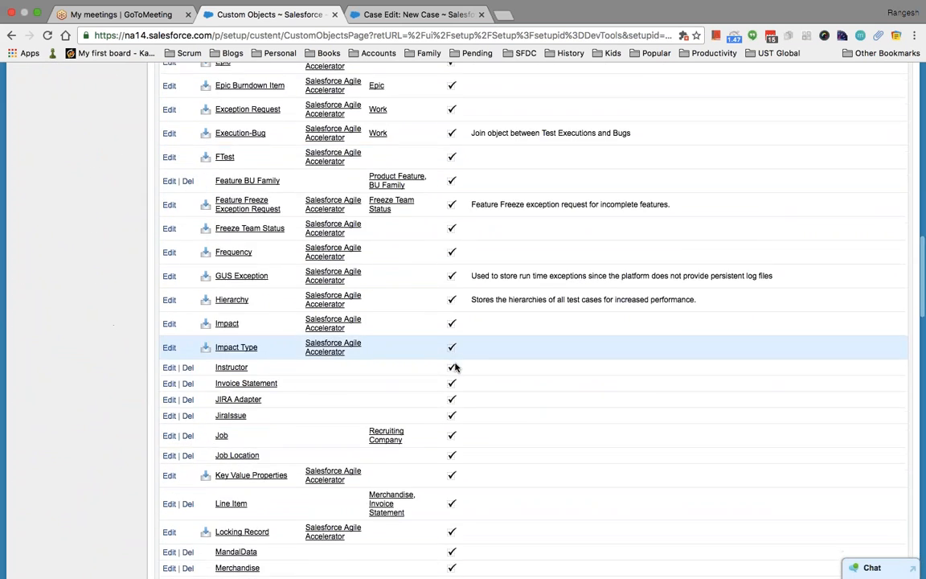
scroll(455, 367, "down", 10)
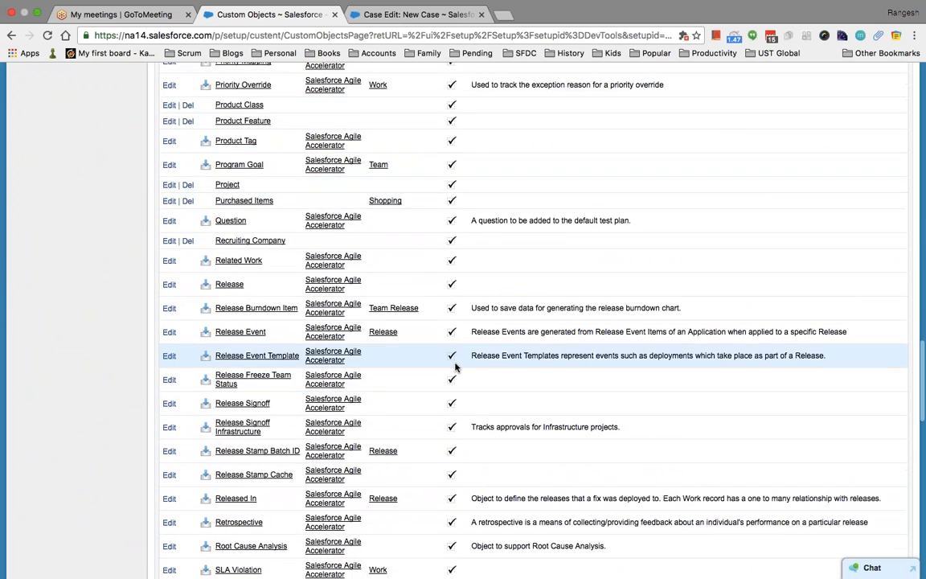
scroll(455, 366, "down", 5)
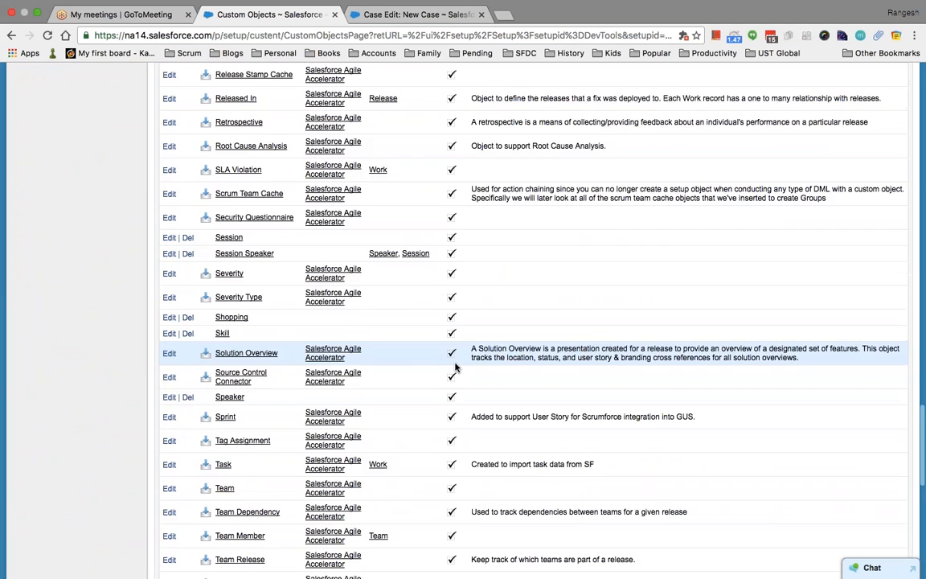
scroll(454, 367, "down", 2)
scroll(455, 367, "down", 2)
scroll(455, 367, "down", 8)
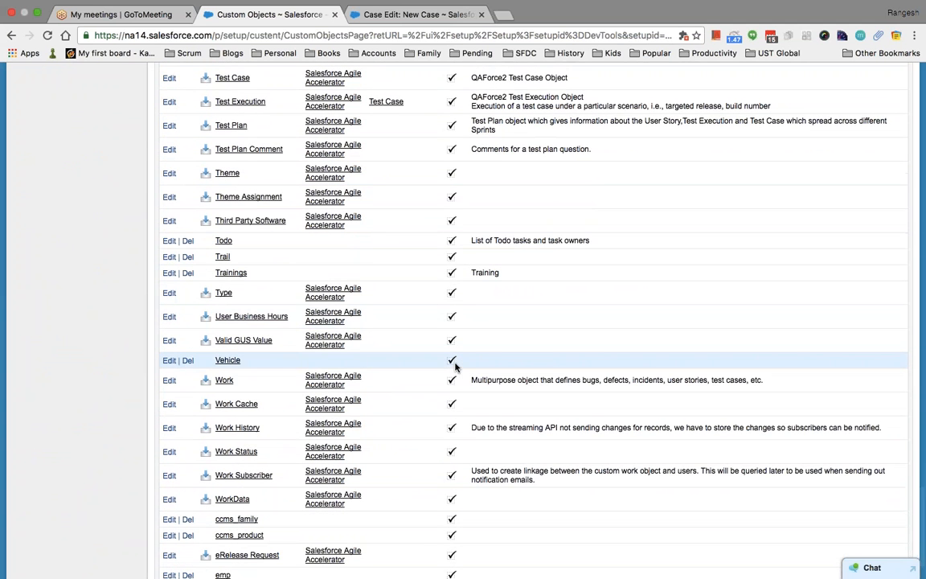
scroll(455, 366, "down", 2)
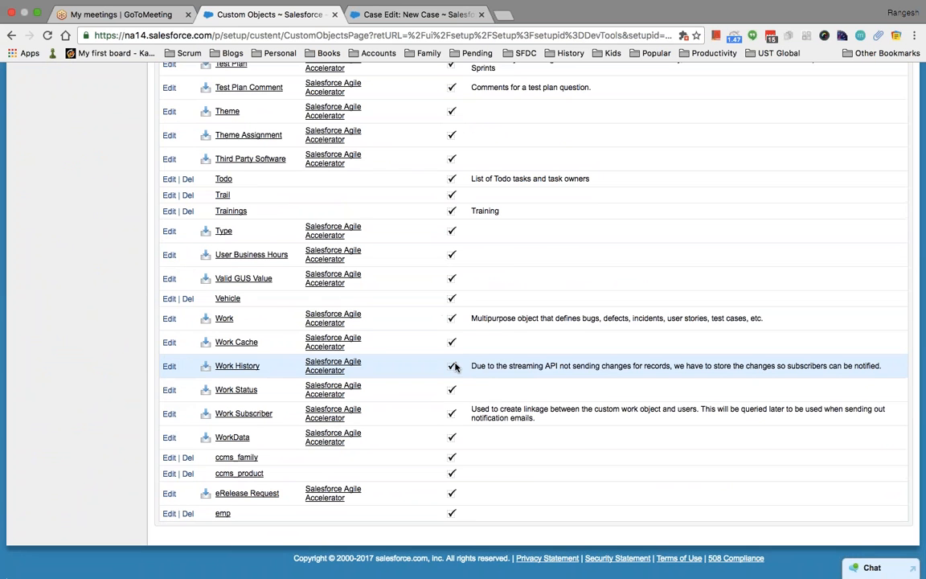
left_click(251, 476)
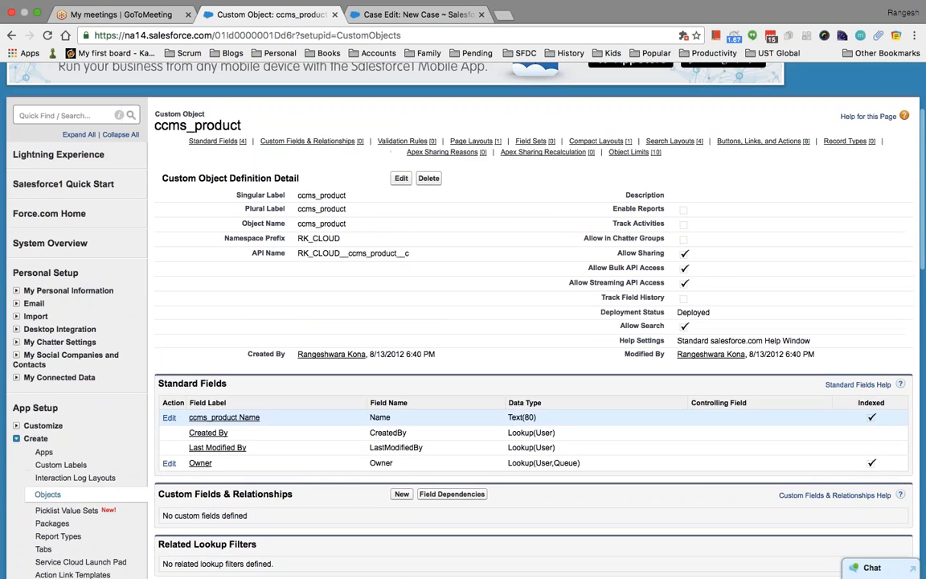
Begin a Master-Detail Relationship custom field on ccms_product, then switch to PowerPoint's Data Types slide.
scroll(530, 321, "down", 3)
left_click(401, 388)
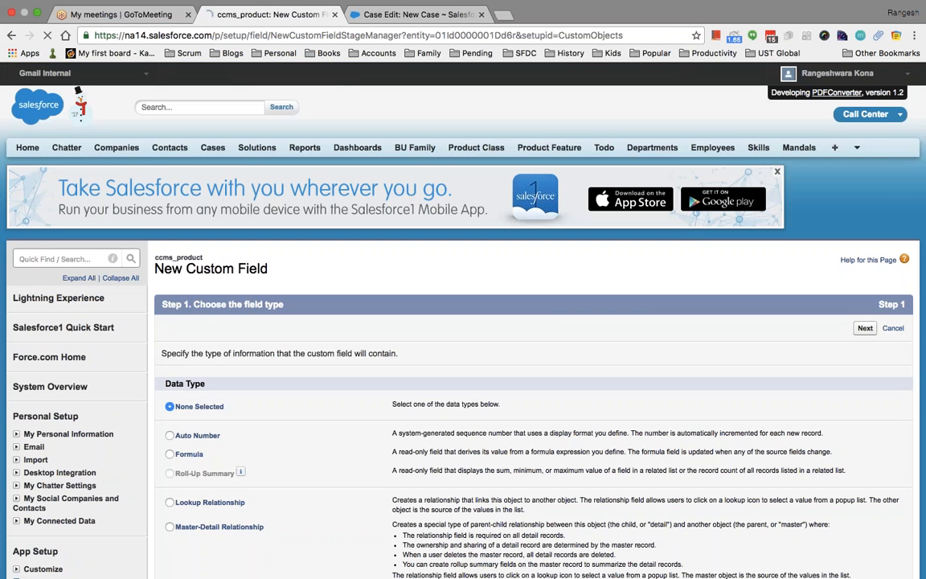
scroll(531, 321, "down", 5)
left_click(169, 300)
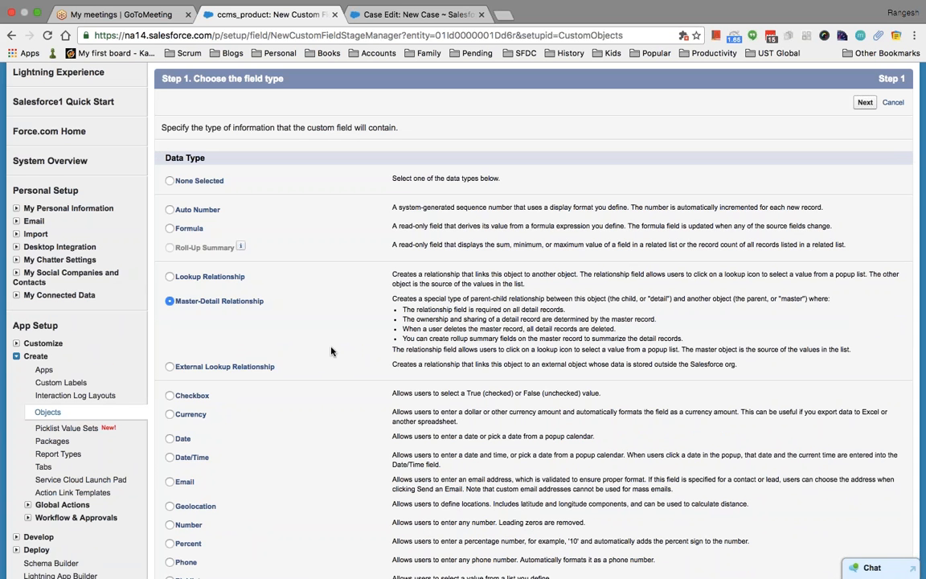
scroll(331, 351, "up", 4)
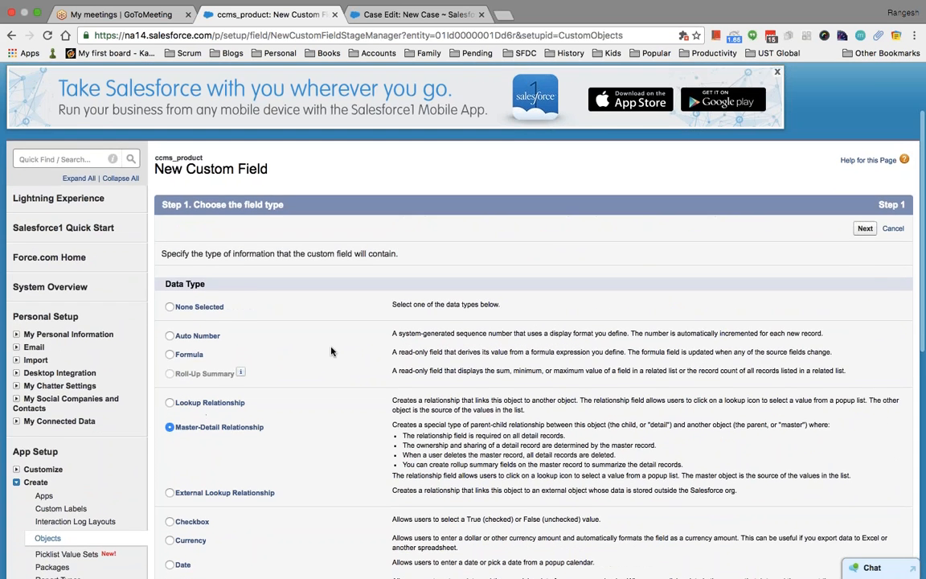
key("super+Tab")
key("super+Tab")
key("super+Tab")
key("super+Tab")
key("super+Tab")
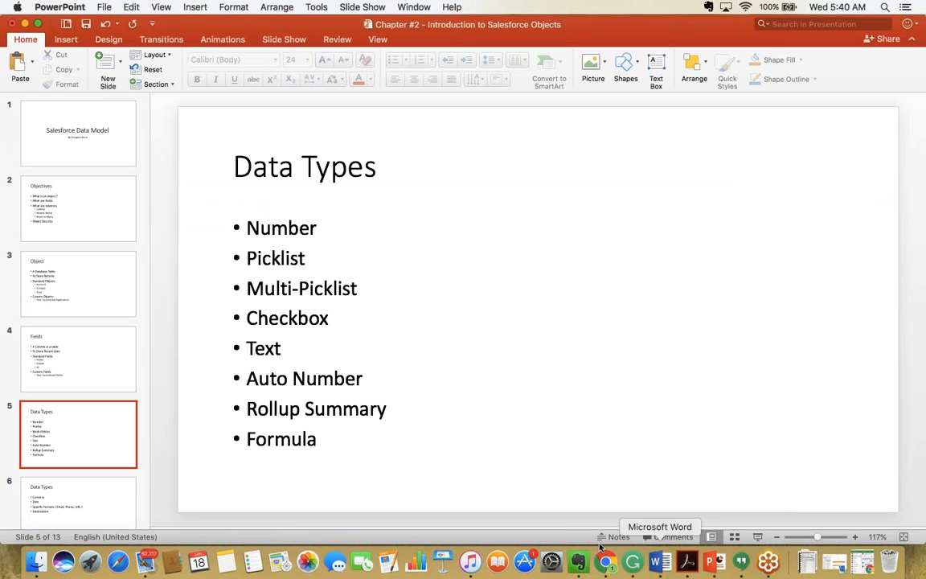
Open Talent Search Application.docx from the Salesforce folder in Word via Finder's right-click menu.
left_click(35, 562)
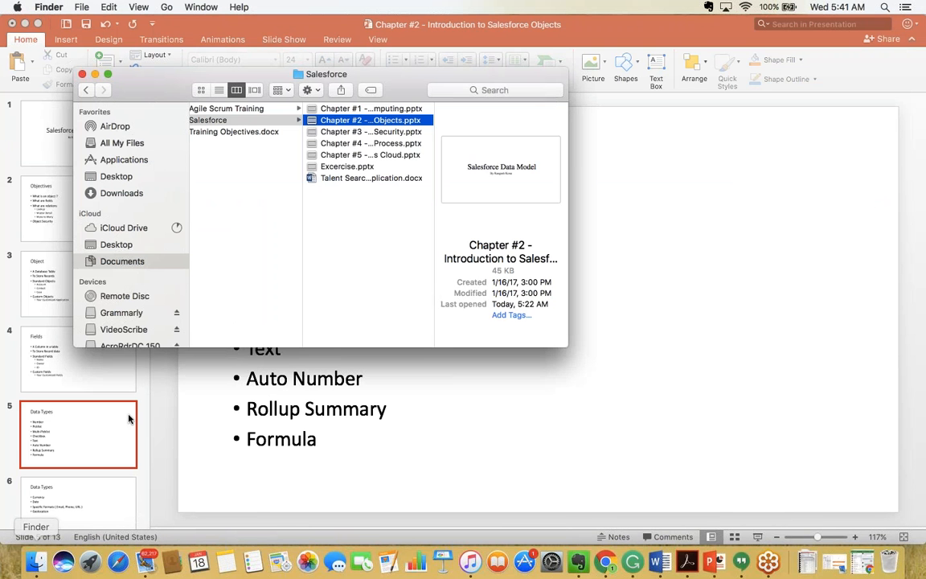
left_click(347, 177)
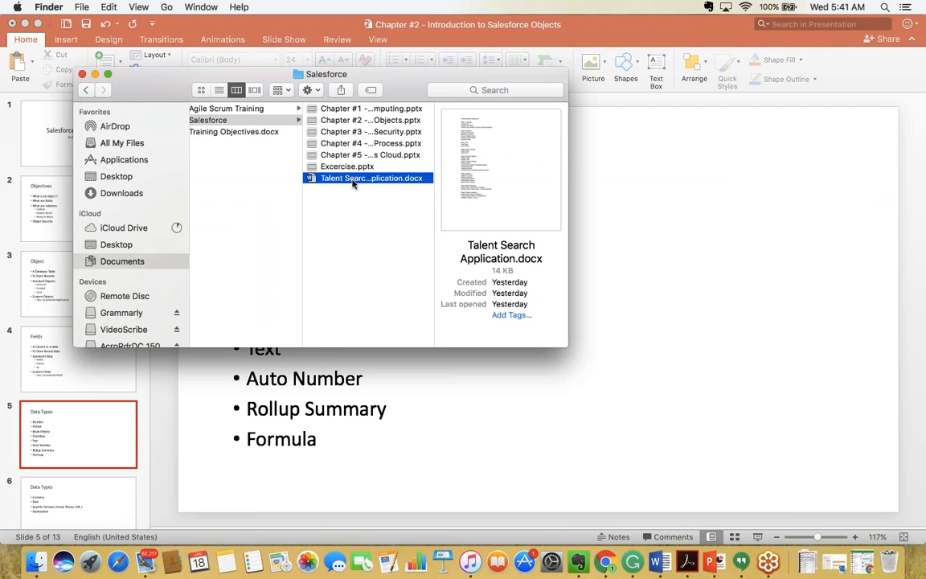
right_click(353, 177)
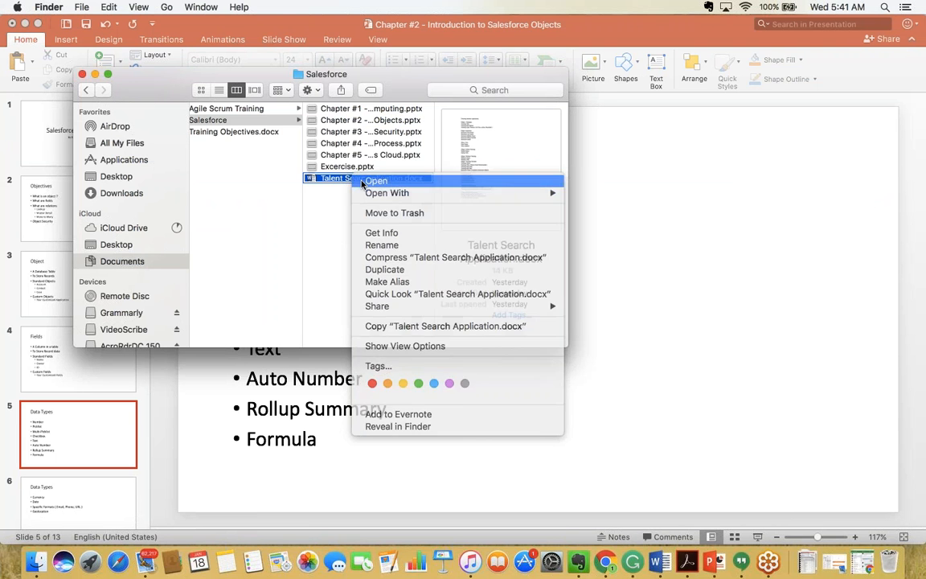
left_click(370, 182)
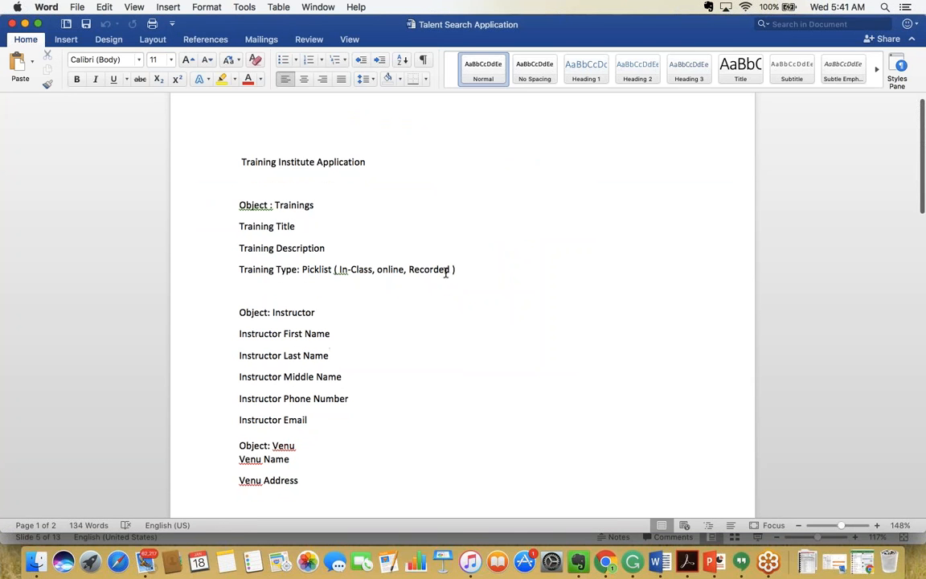
Look over the Training Institute Application title in Word, then return to Chrome's new-field wizard.
left_click_drag(363, 162, 248, 162)
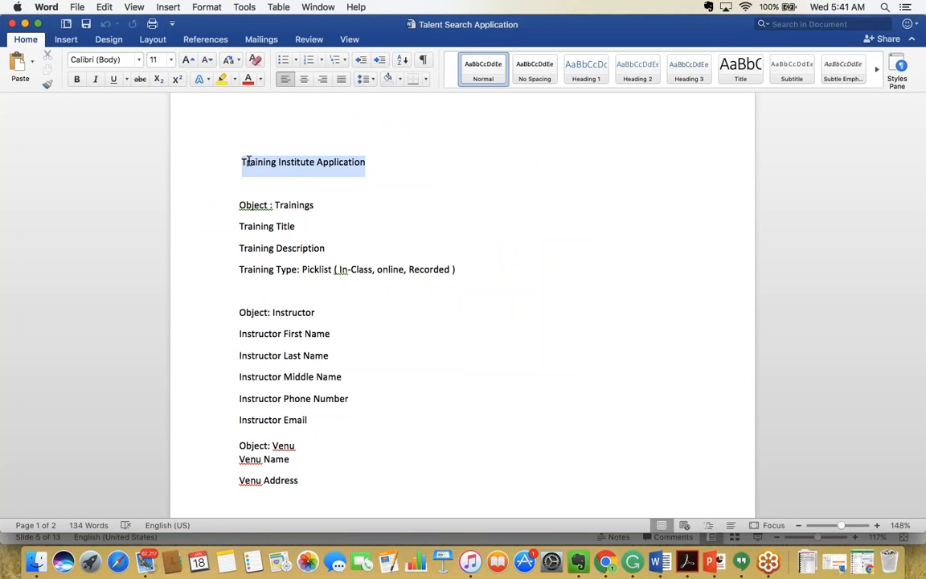
left_click(369, 219)
key("super+Tab")
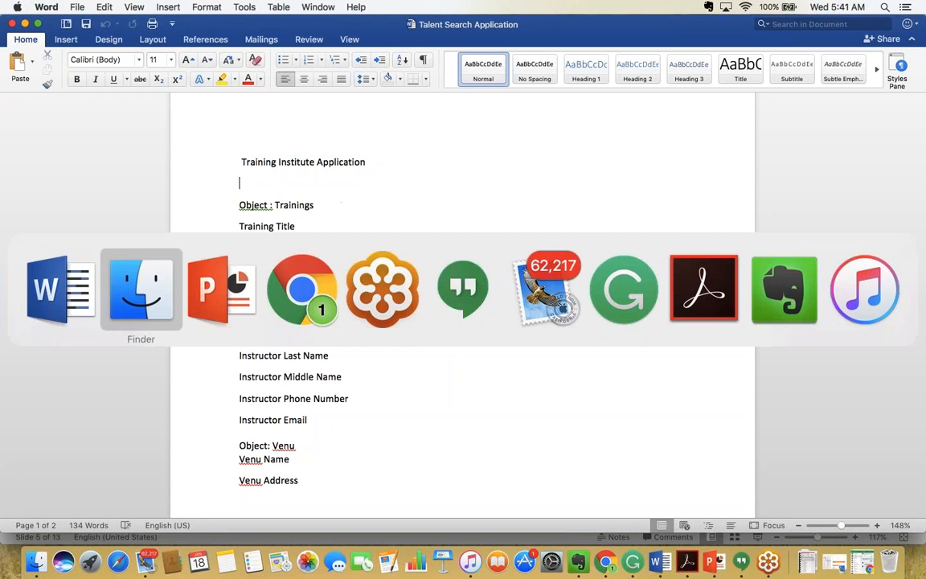
key("super+Tab")
key("super+Tab")
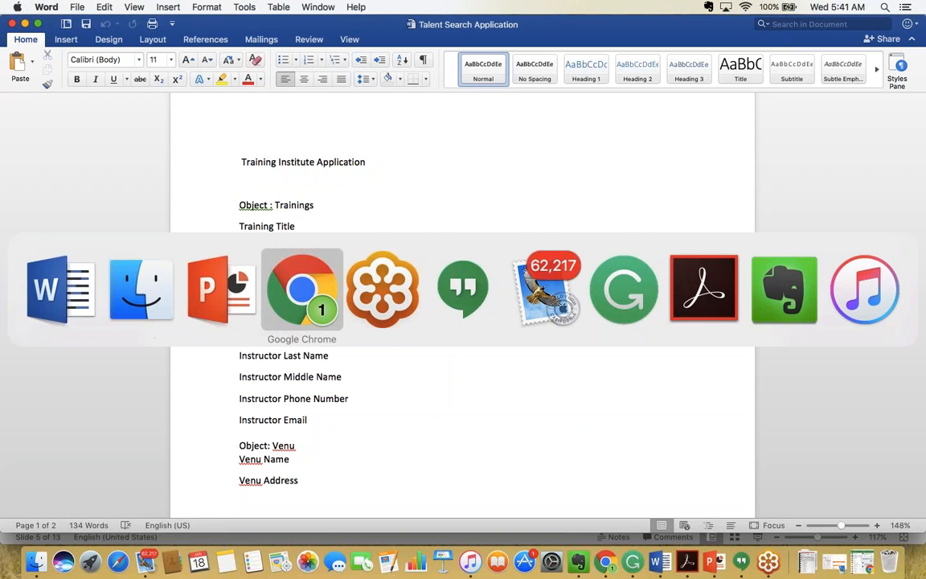
scroll(350, 189, "up", 2)
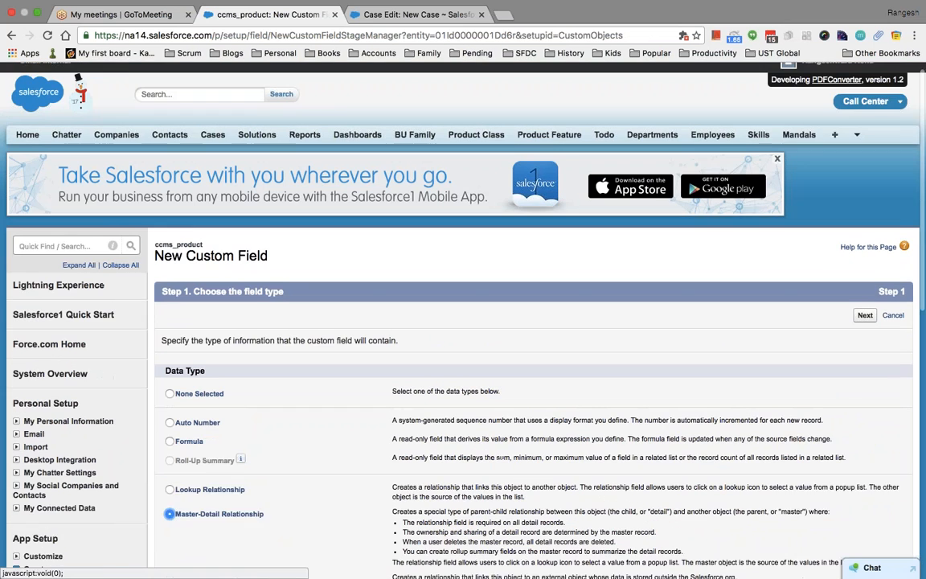
Log out of Salesforce and try signing in with a saved username.
left_click(852, 74)
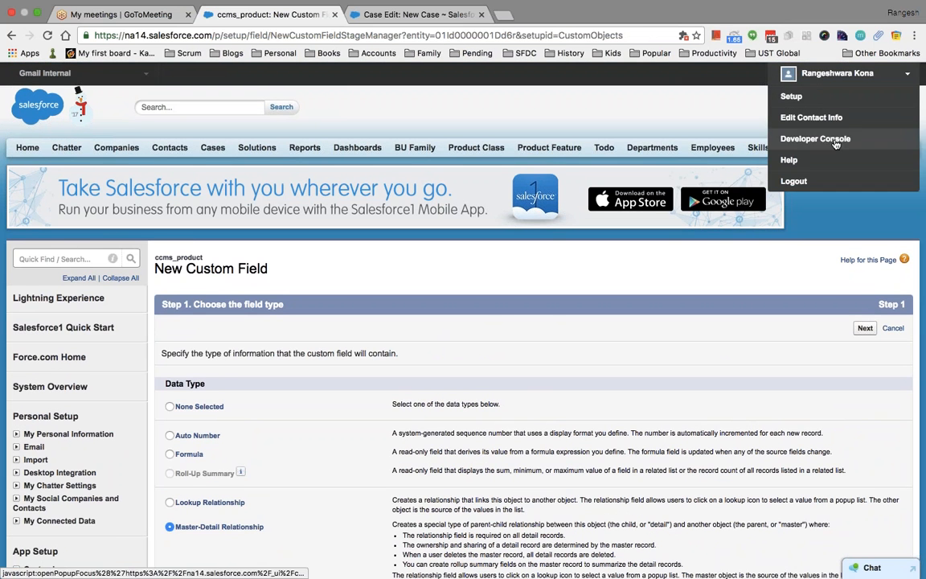
left_click(825, 181)
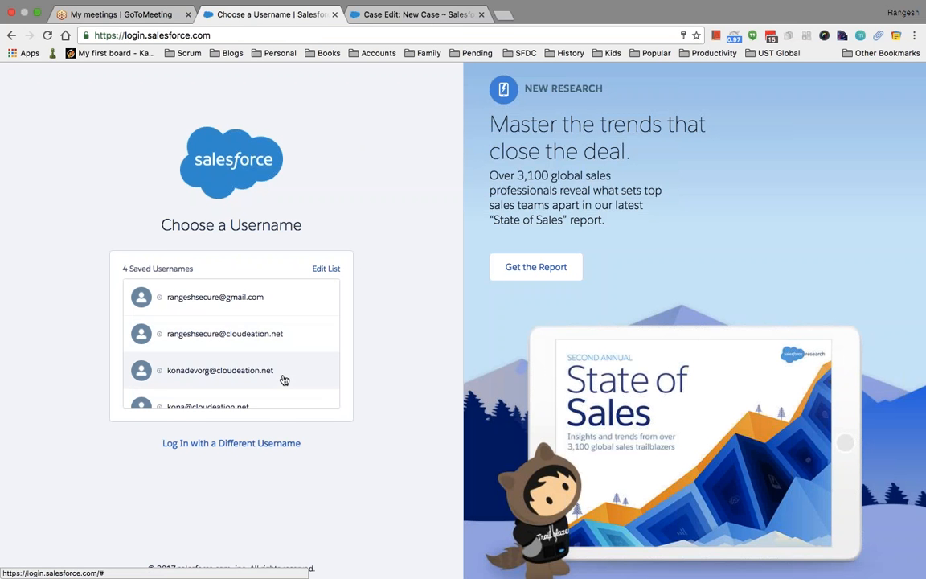
left_click(282, 373)
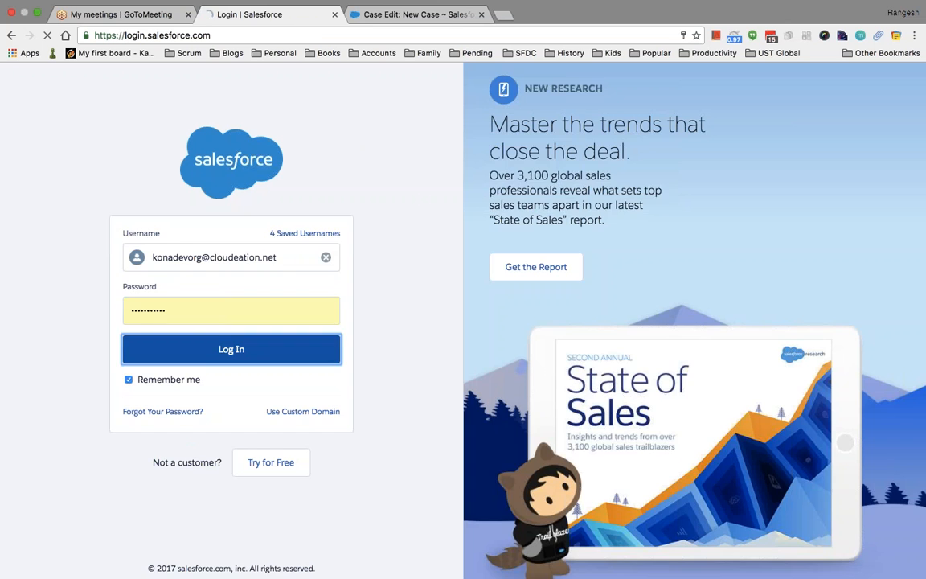
left_click(257, 350)
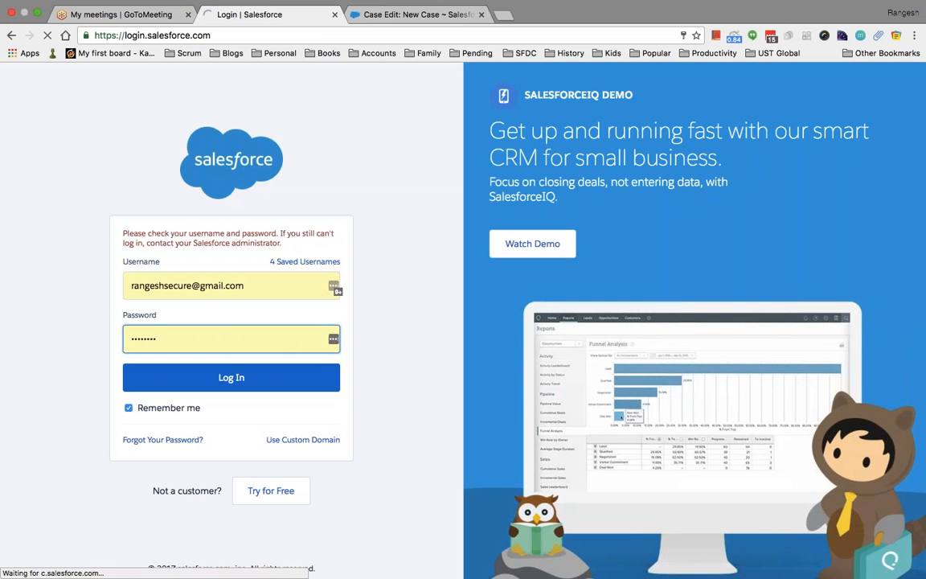
Pick a different saved username, replace its password, and submit the login.
left_click(287, 287)
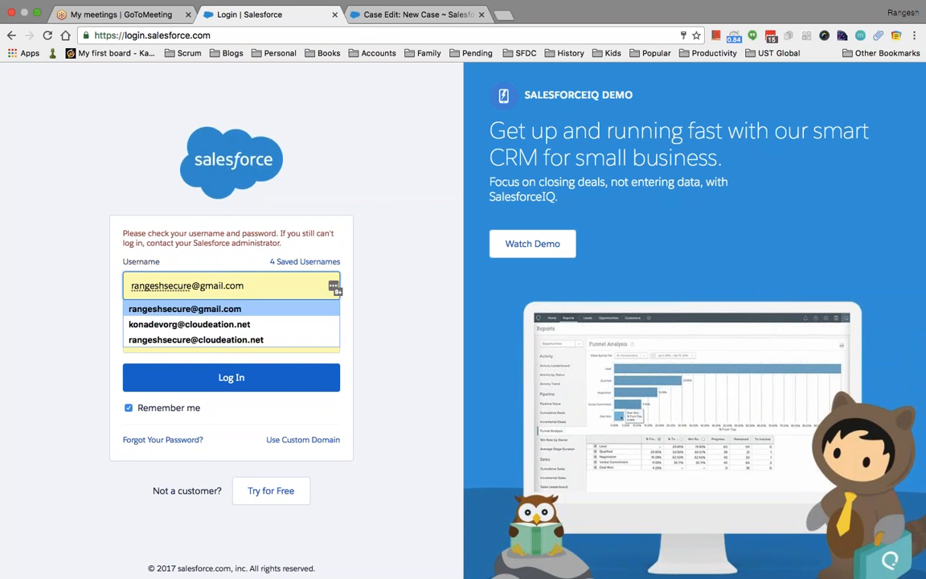
left_click(273, 325)
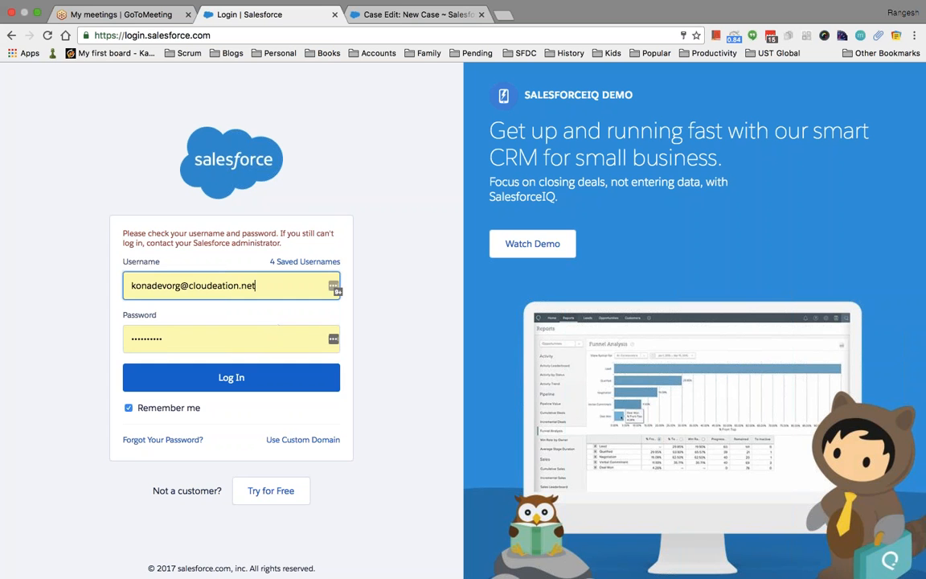
left_click(255, 336)
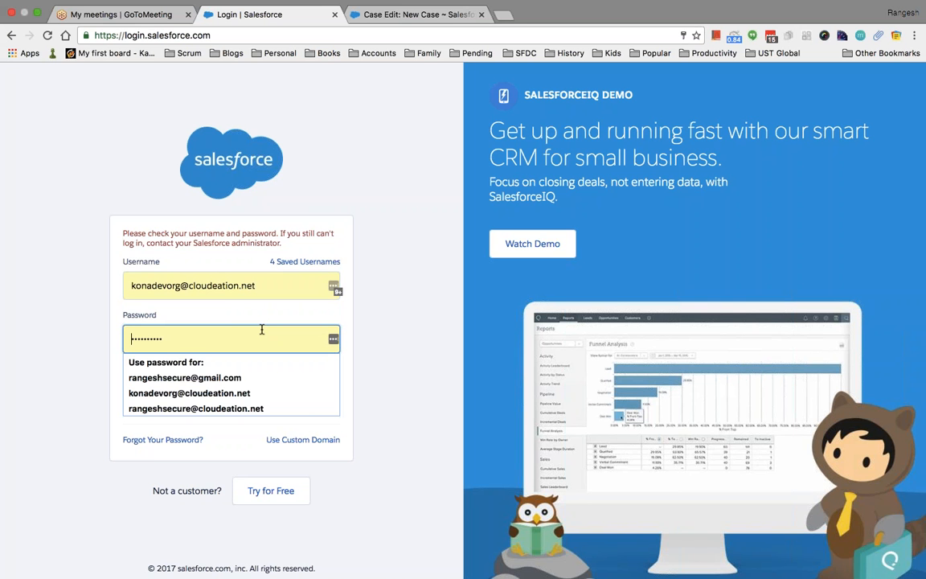
left_click_drag(254, 339, 55, 312)
type("••••")
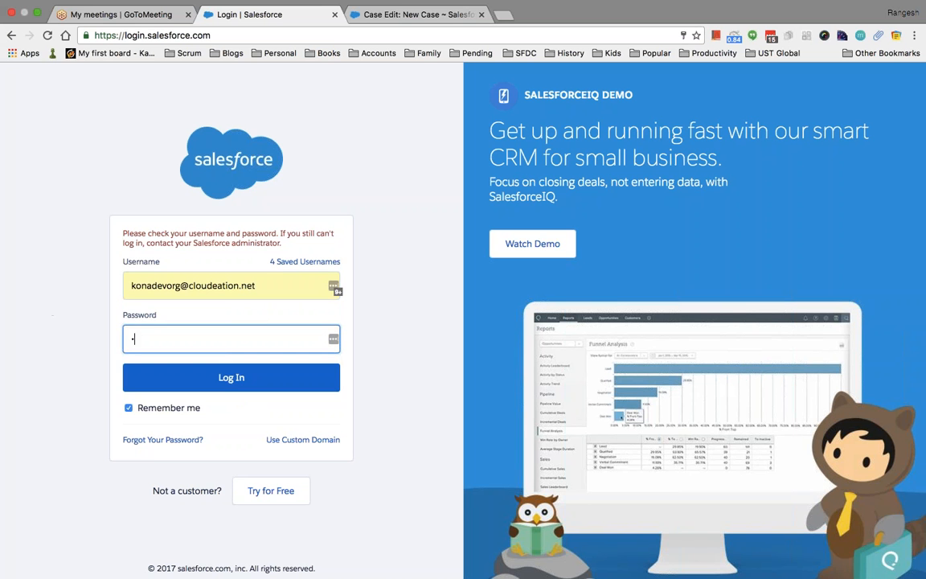
type("•••")
key("Return")
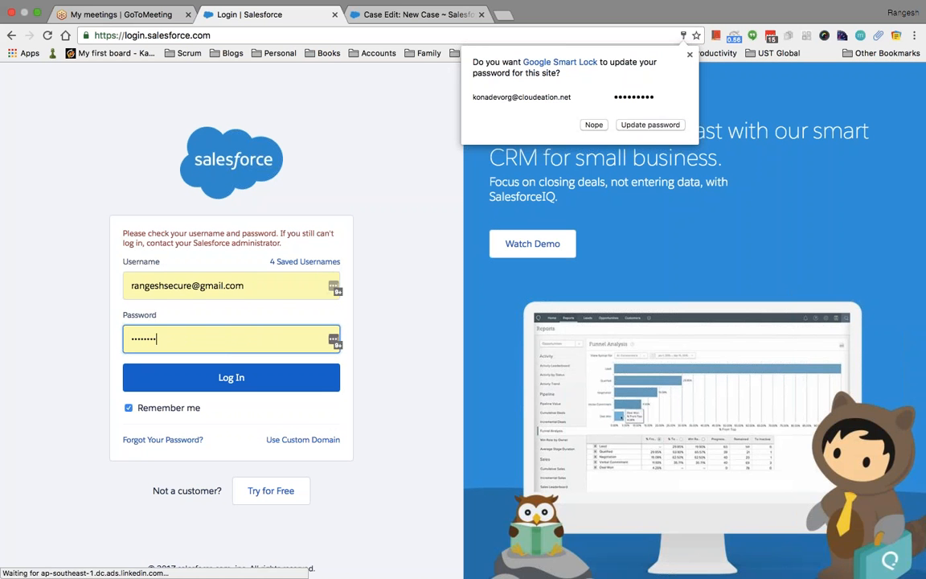
Dismiss the password prompt, choose the other saved account, re-enter its password and log in.
left_click(254, 289)
left_click(257, 323)
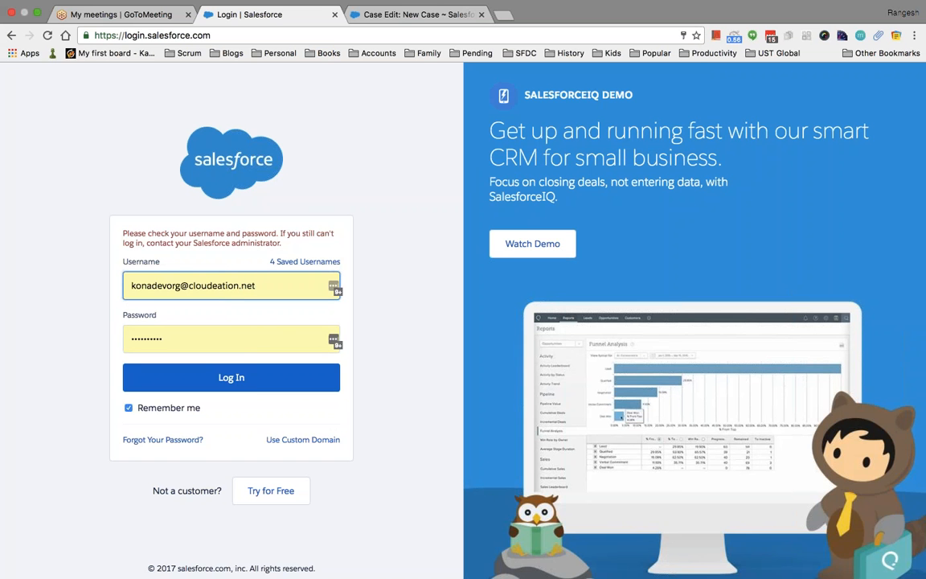
left_click(190, 346)
key("ctrl+a")
key("BackSpace")
type("**********")
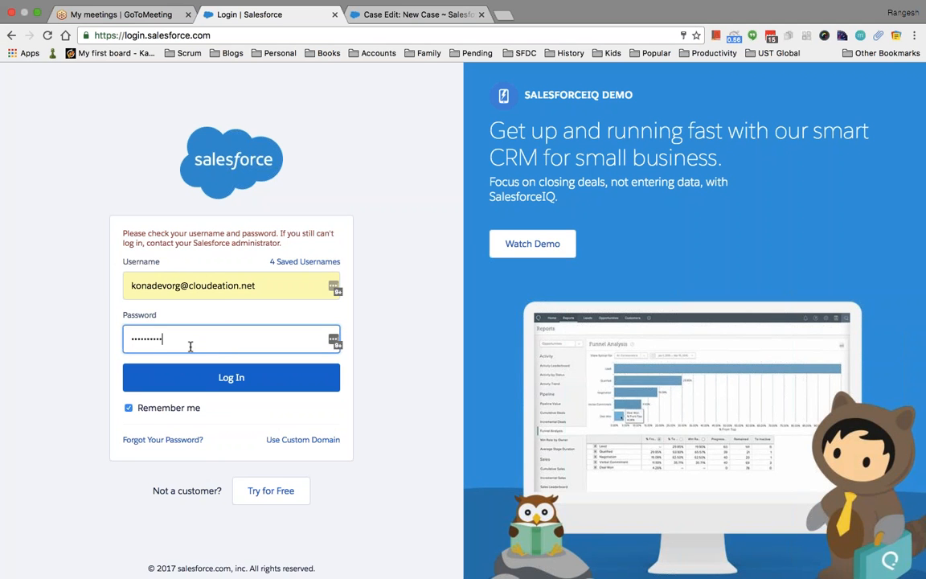
left_click(227, 378)
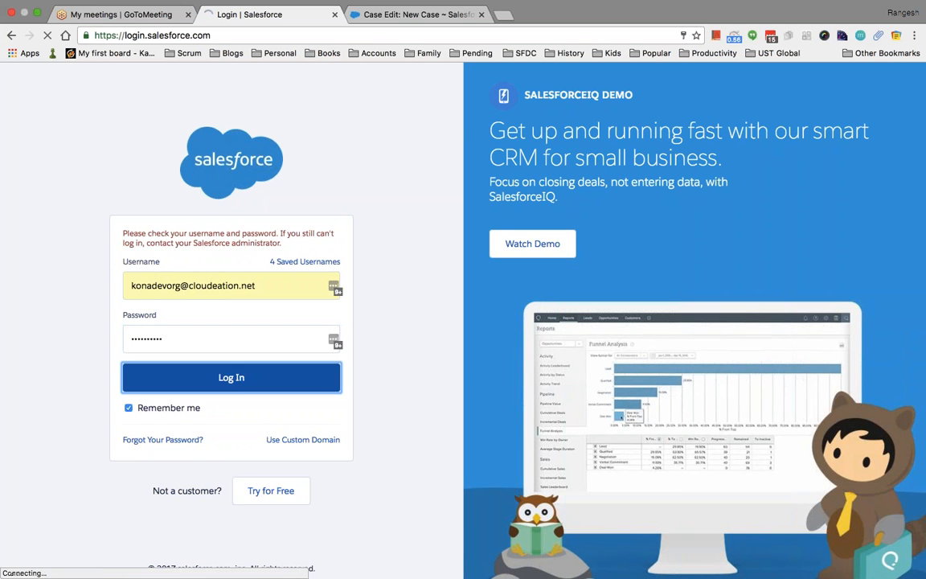
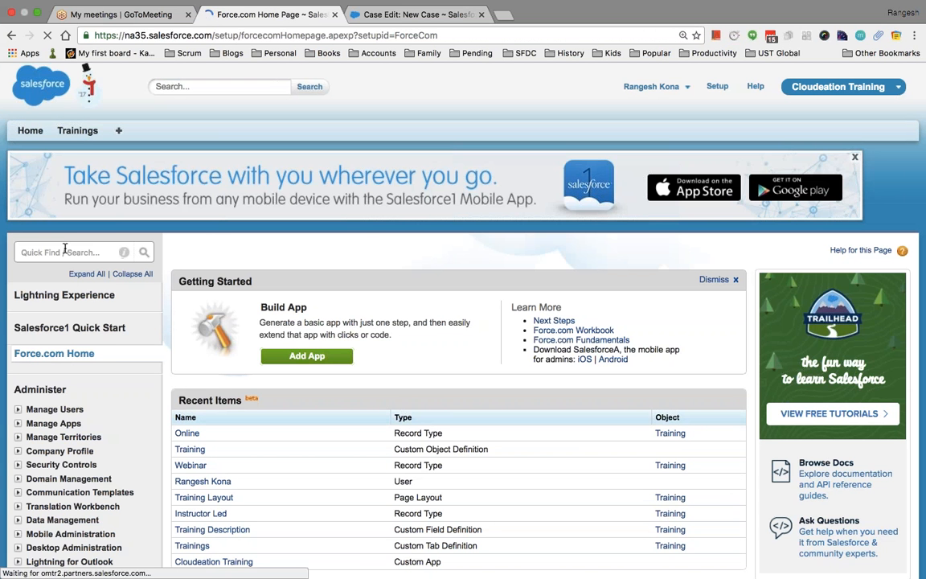
Find Objects via Quick Find, open the Training object, and review its standard fields and Training Description.
left_click(65, 249)
type("bject")
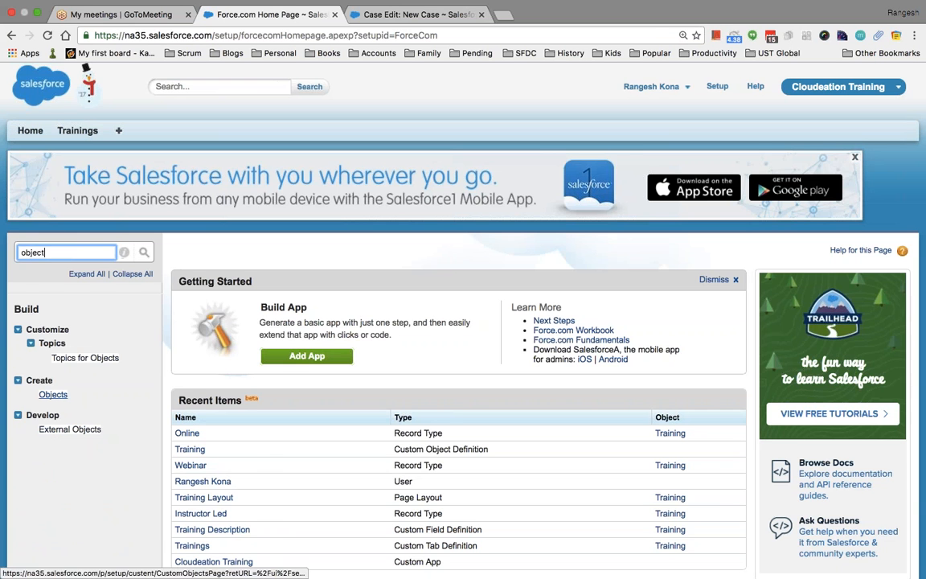
left_click(53, 394)
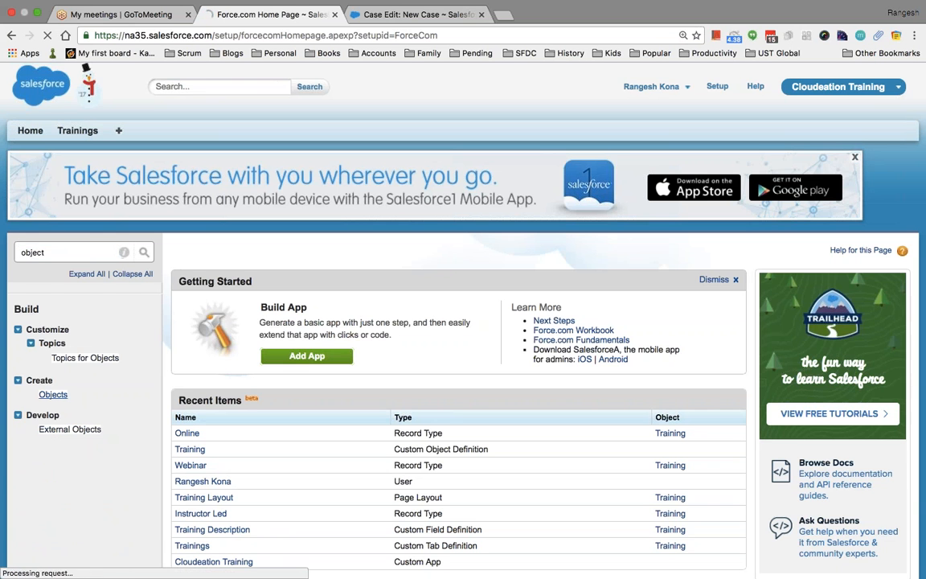
scroll(342, 470, "down", 2)
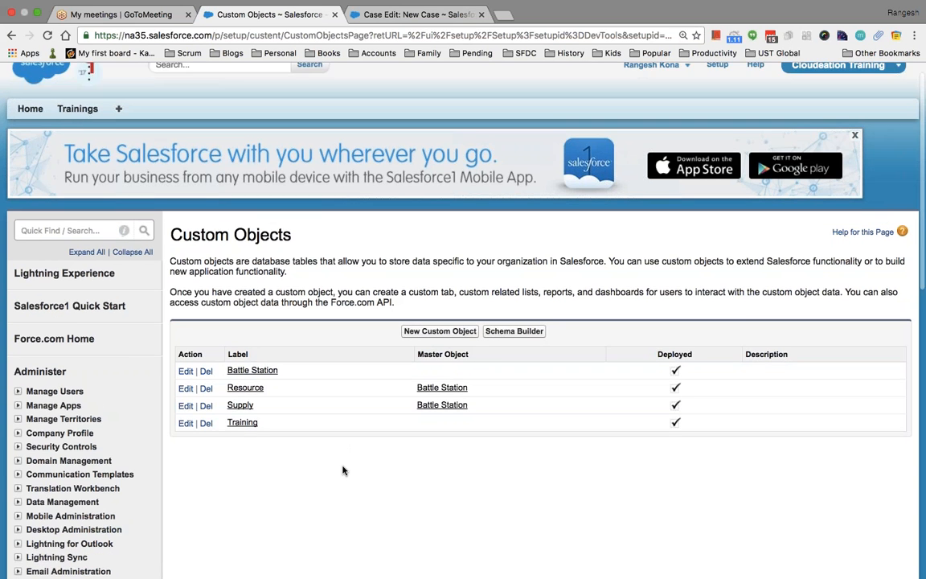
left_click(242, 392)
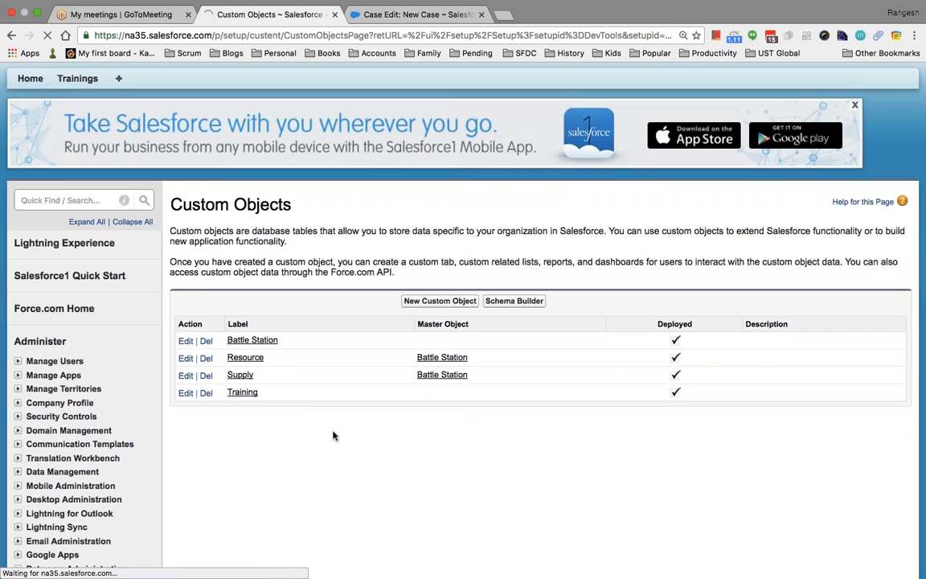
scroll(335, 438, "down", 3)
scroll(336, 438, "down", 4)
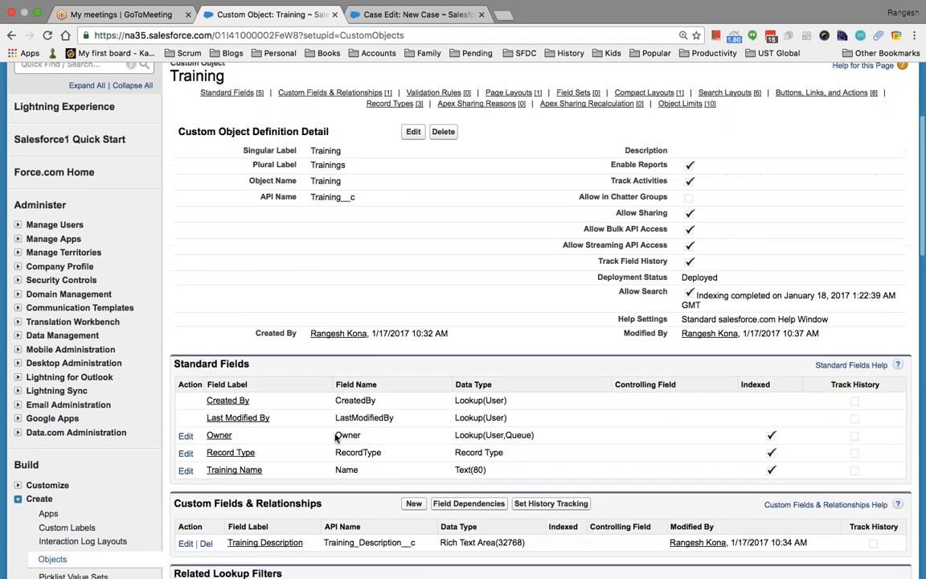
scroll(336, 438, "down", 2)
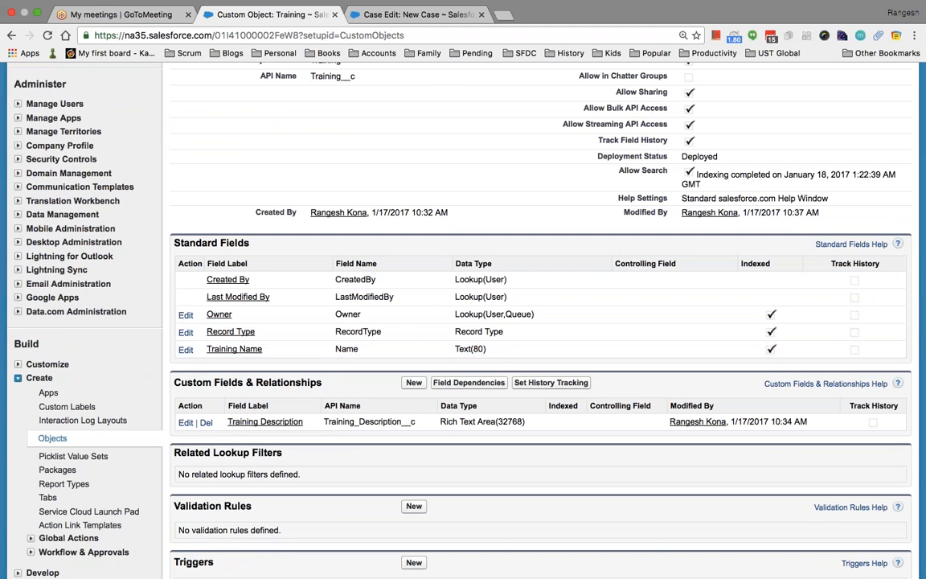
scroll(482, 322, "up", 5)
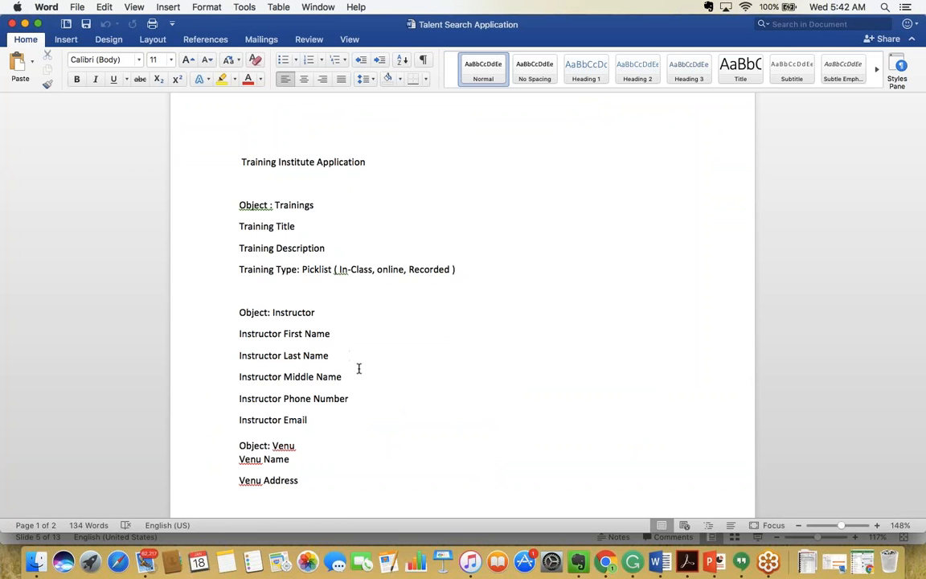
scroll(358, 368, "down", 2)
scroll(358, 368, "down", 2)
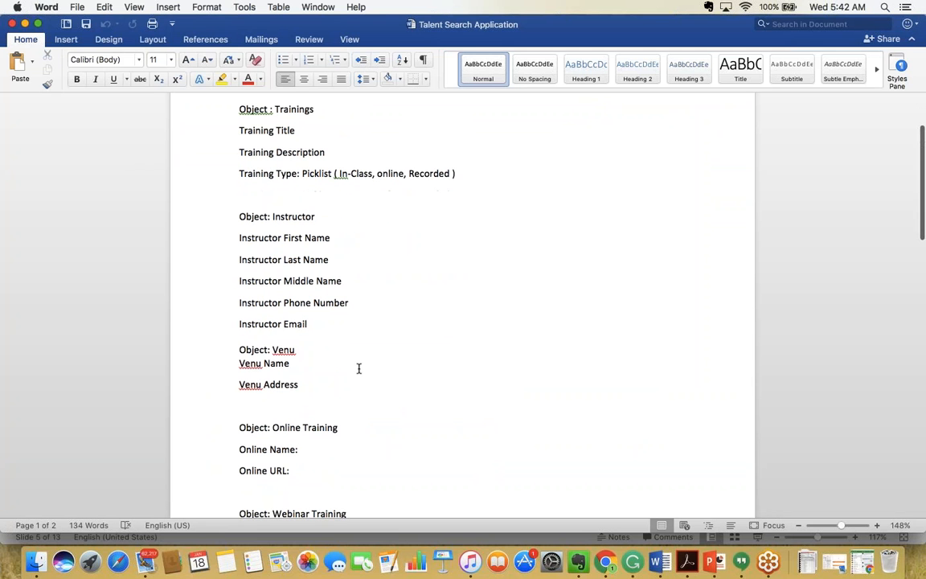
scroll(359, 368, "down", 6)
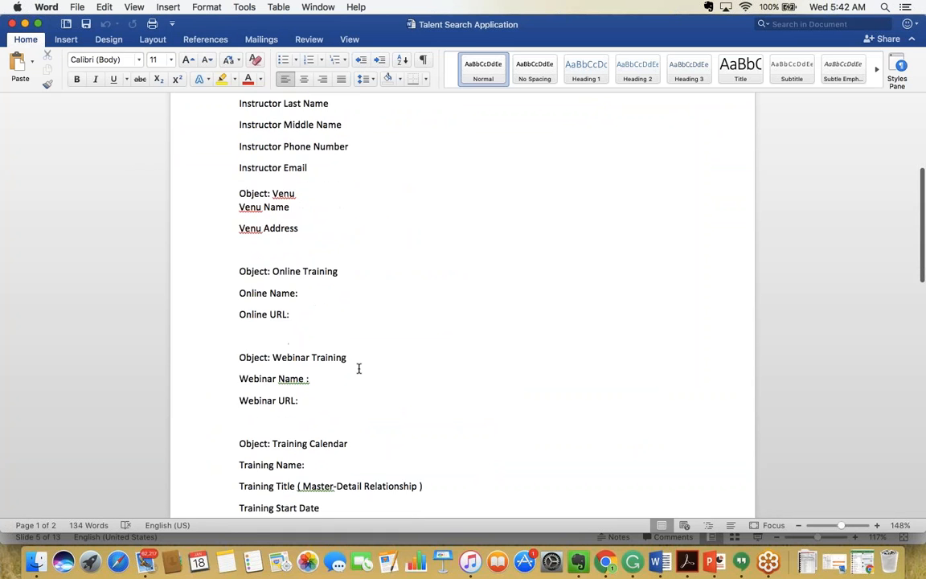
scroll(358, 368, "down", 8)
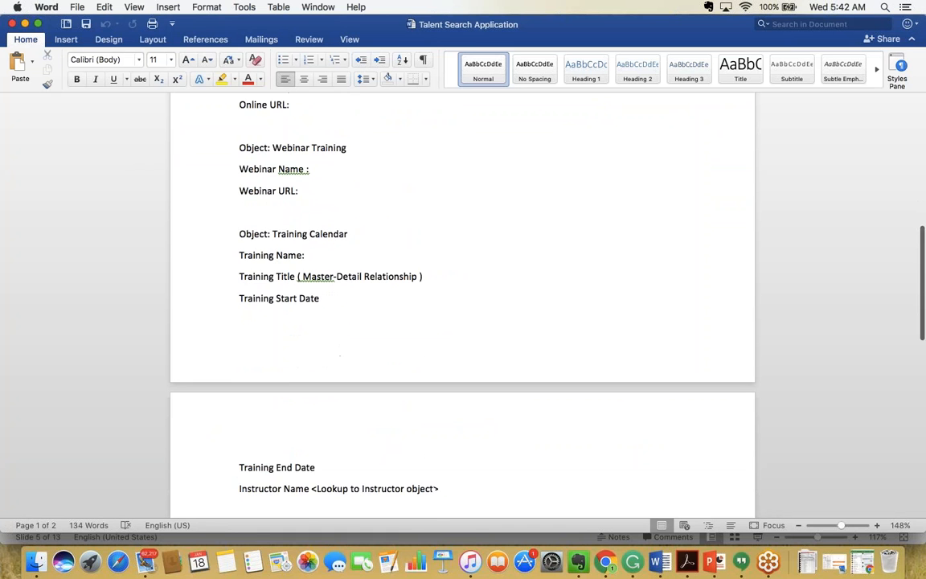
scroll(358, 368, "down", 3)
scroll(359, 368, "up", 3)
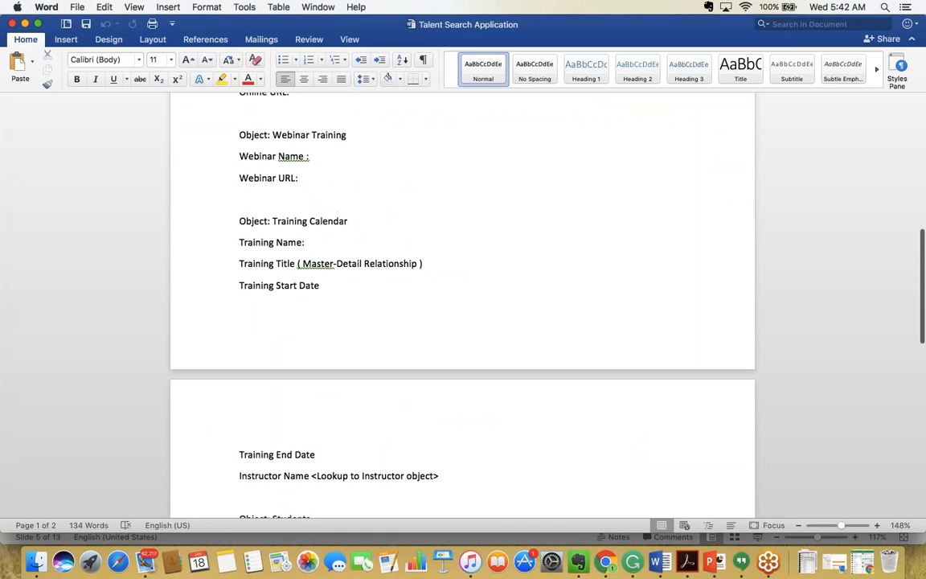
scroll(462, 305, "down", 7)
scroll(462, 306, "up", 1)
scroll(462, 306, "down", 6)
scroll(462, 306, "up", 14)
scroll(352, 355, "up", 12)
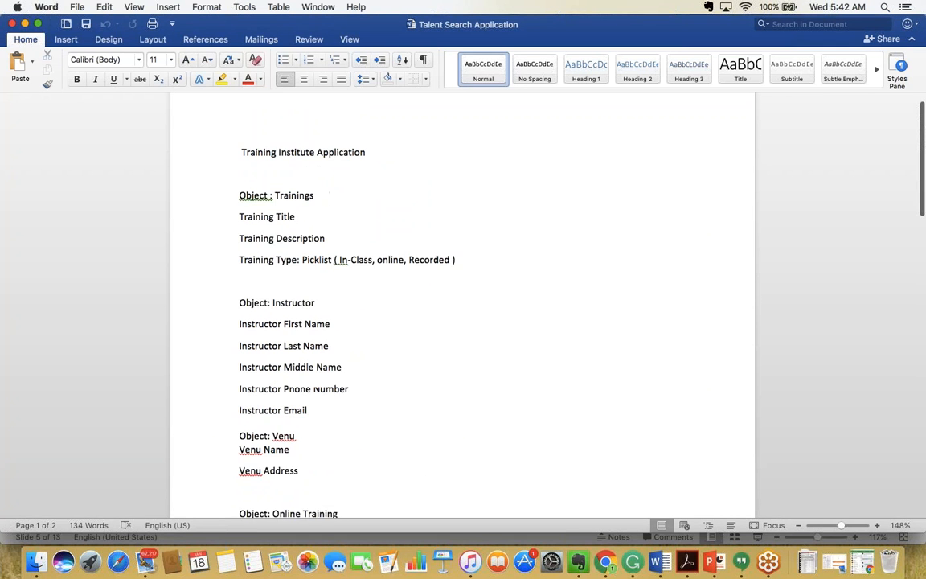
scroll(381, 326, "down", 1)
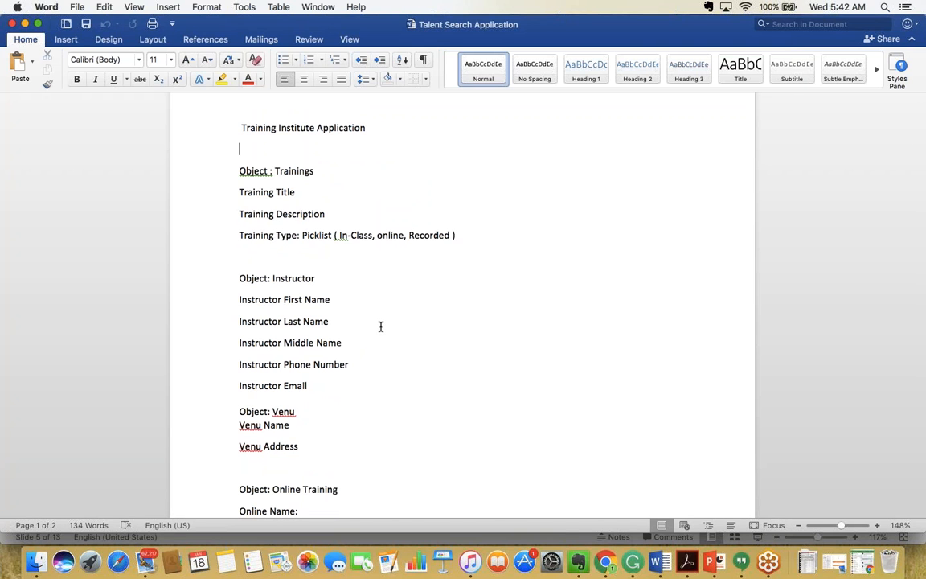
scroll(381, 326, "down", 2)
scroll(381, 326, "up", 1)
scroll(381, 326, "down", 7)
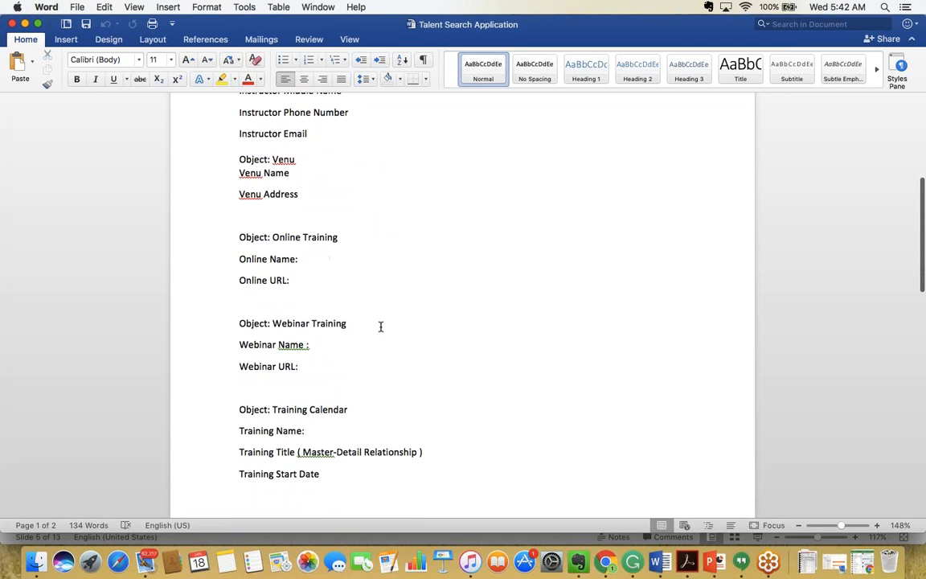
scroll(381, 326, "down", 2)
left_click(332, 369)
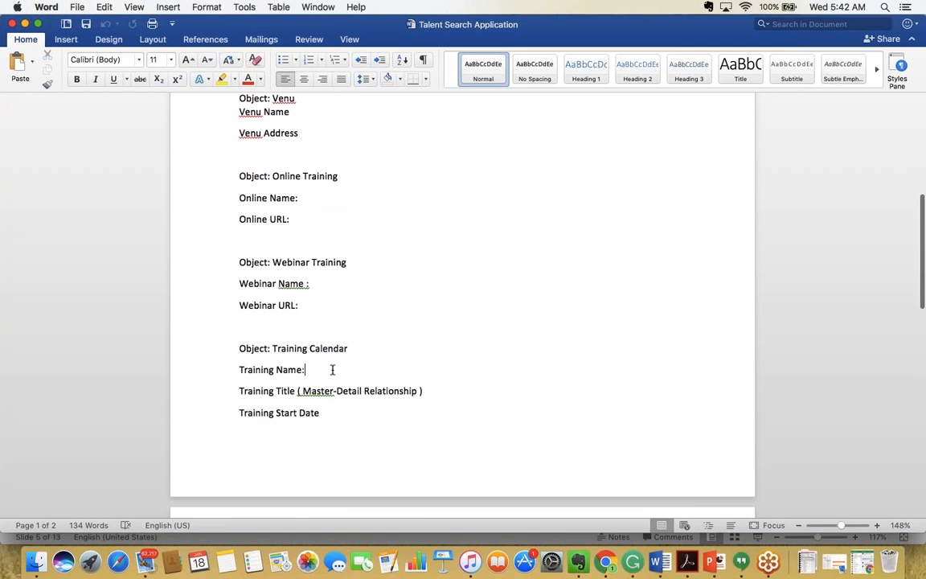
scroll(332, 369, "down", 1)
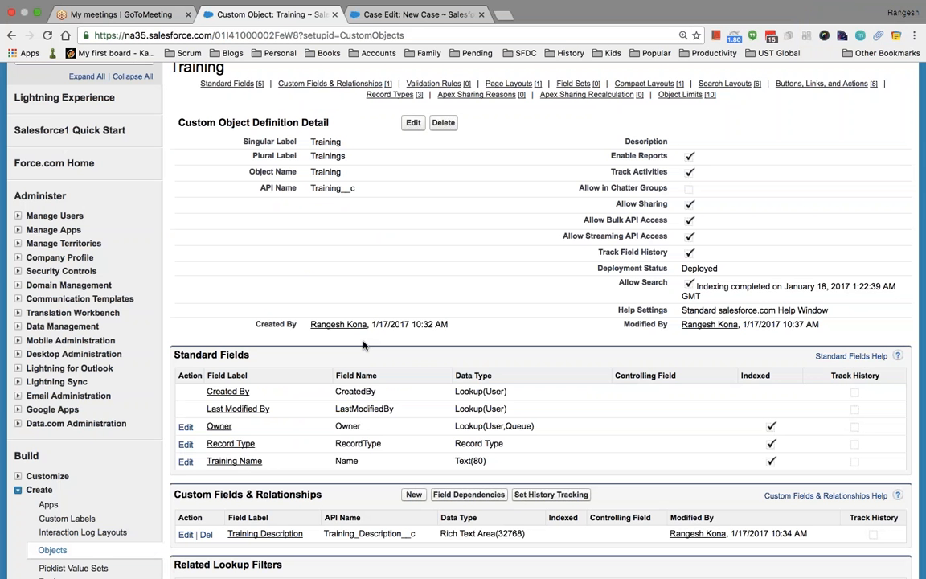
Start a new custom object labelled 'Training Schedule' and fill in its plural label.
scroll(363, 345, "up", 3)
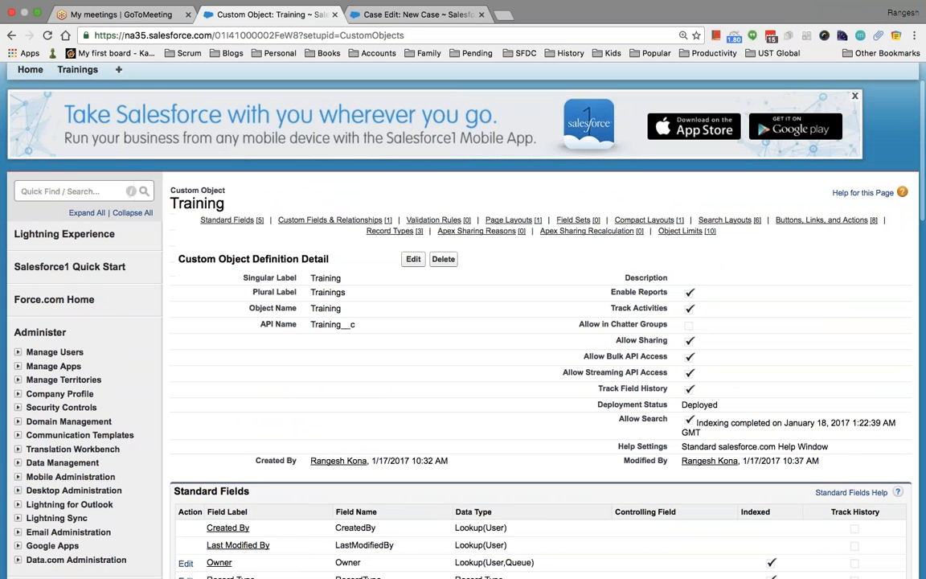
left_click(66, 191)
type("object")
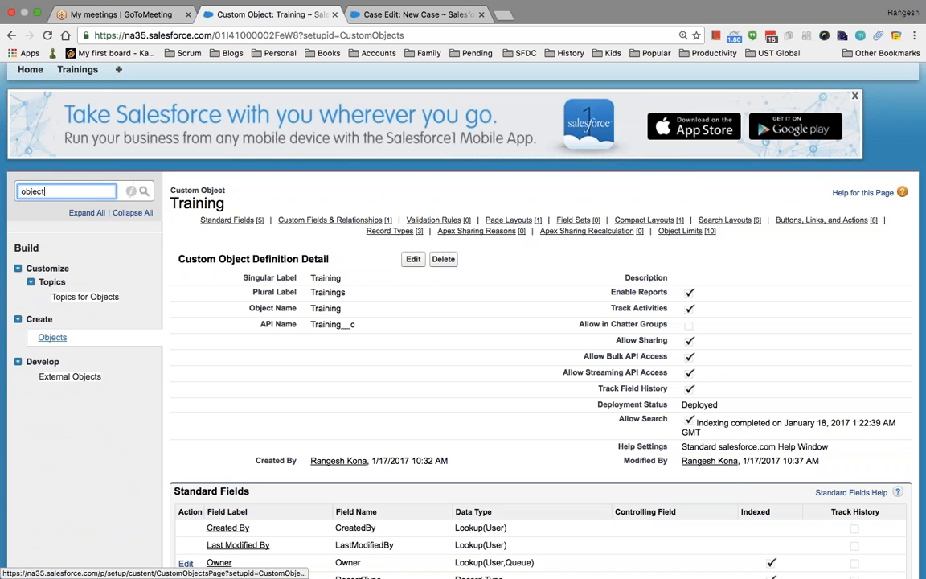
left_click(52, 336)
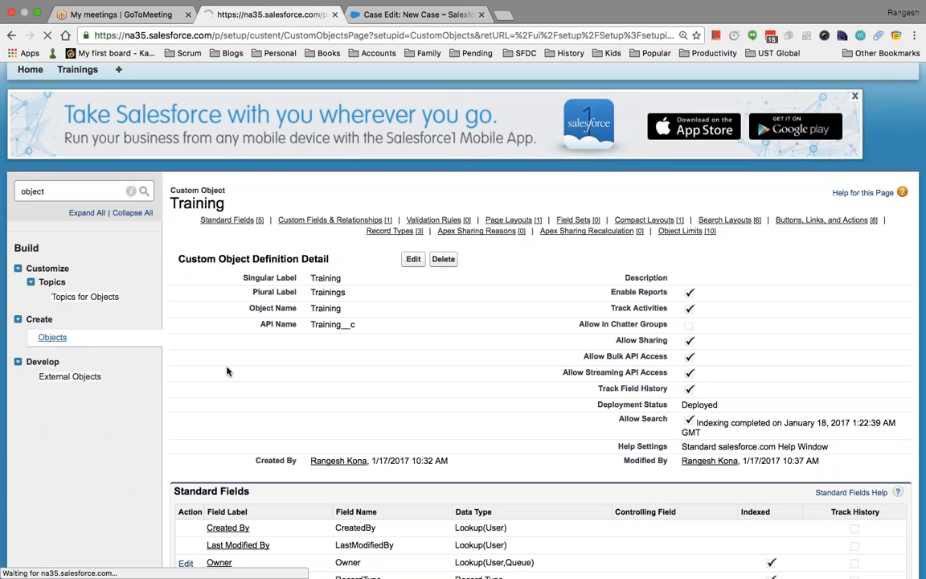
left_click(438, 352)
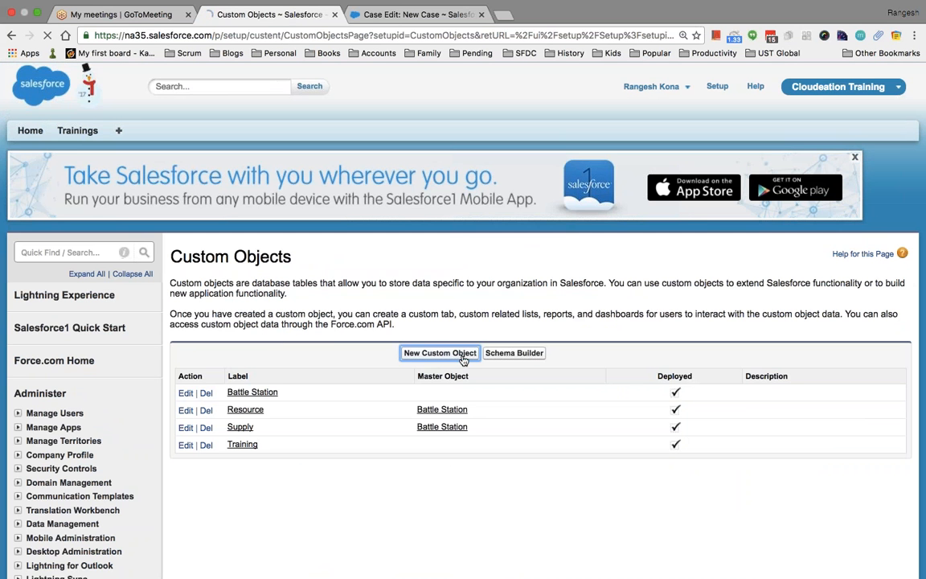
scroll(515, 394, "down", 3)
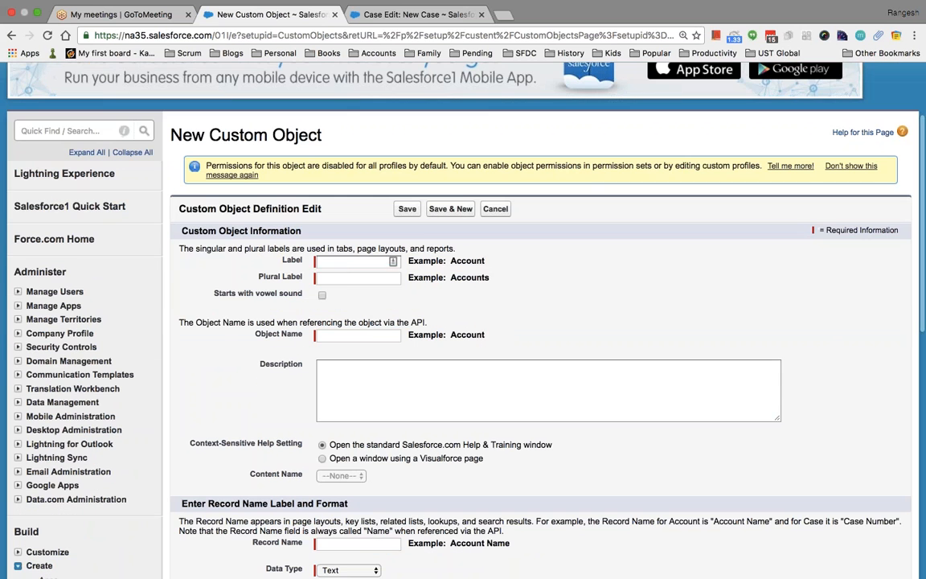
left_click(345, 262)
type("Trainin")
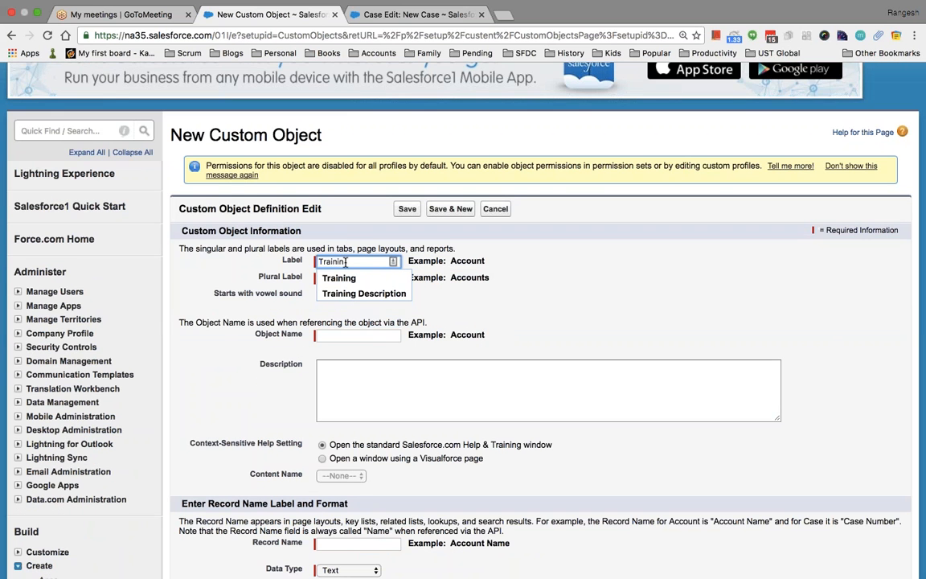
type("g Schedule")
key("Tab")
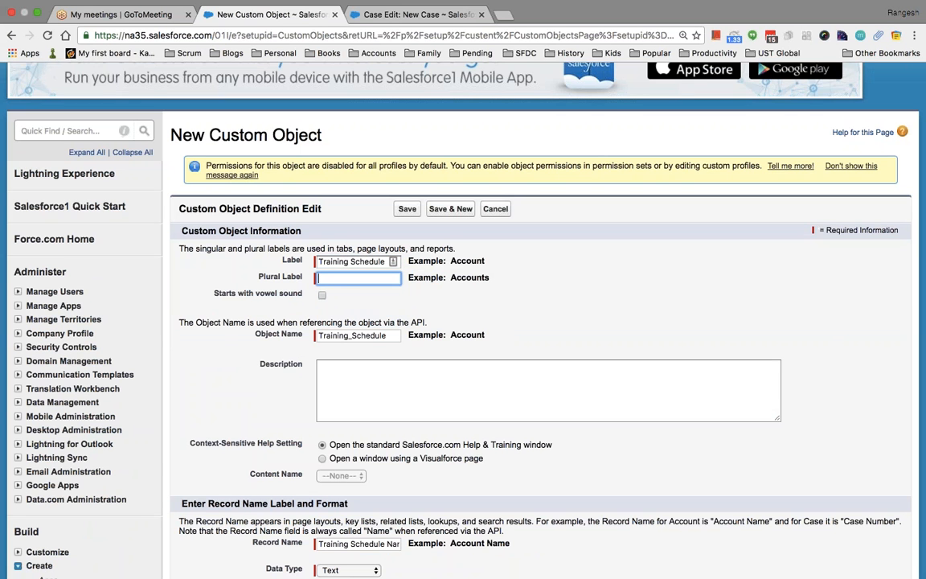
type("Trainings Schedule")
Use Auto Number TS-{0000} from 1 for record names, enable reports, activities and field history, and save.
scroll(506, 361, "down", 5)
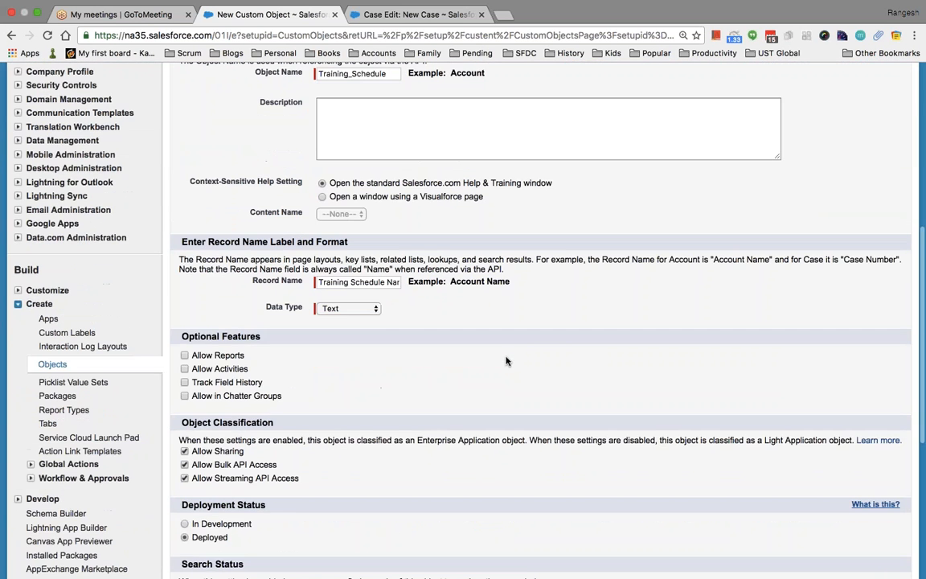
left_click(372, 310)
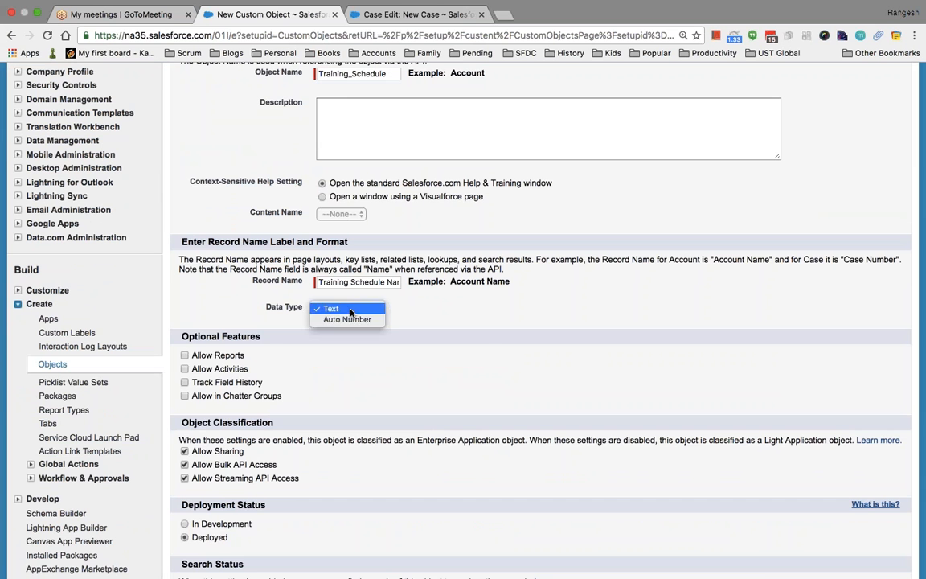
left_click(347, 320)
left_click(350, 325)
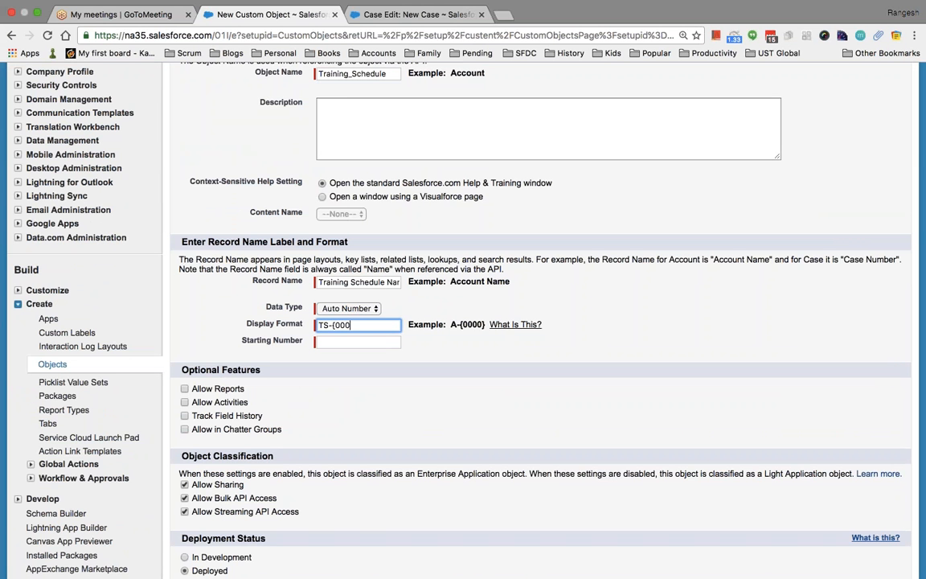
key("Tab")
type("1")
scroll(540, 322, "down", 3)
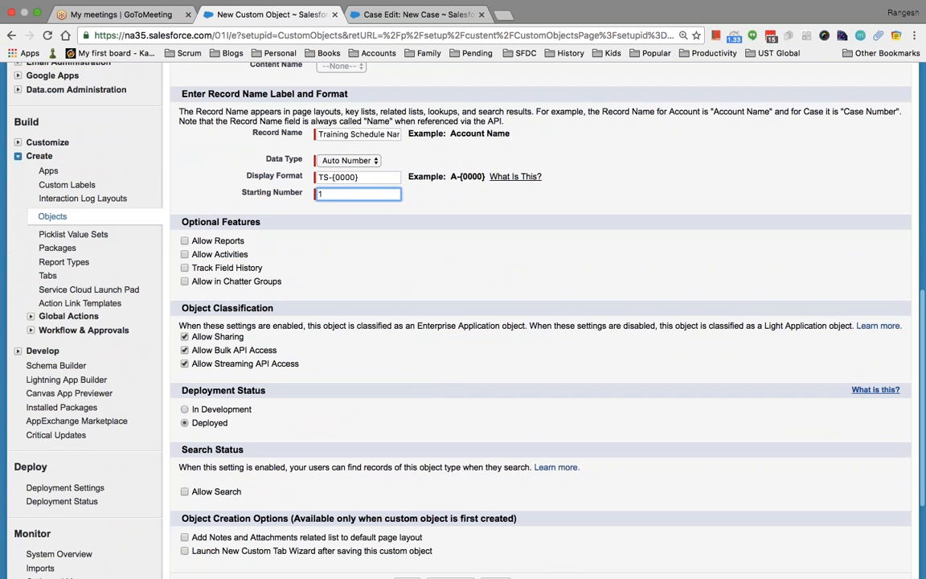
left_click(184, 241)
left_click(185, 254)
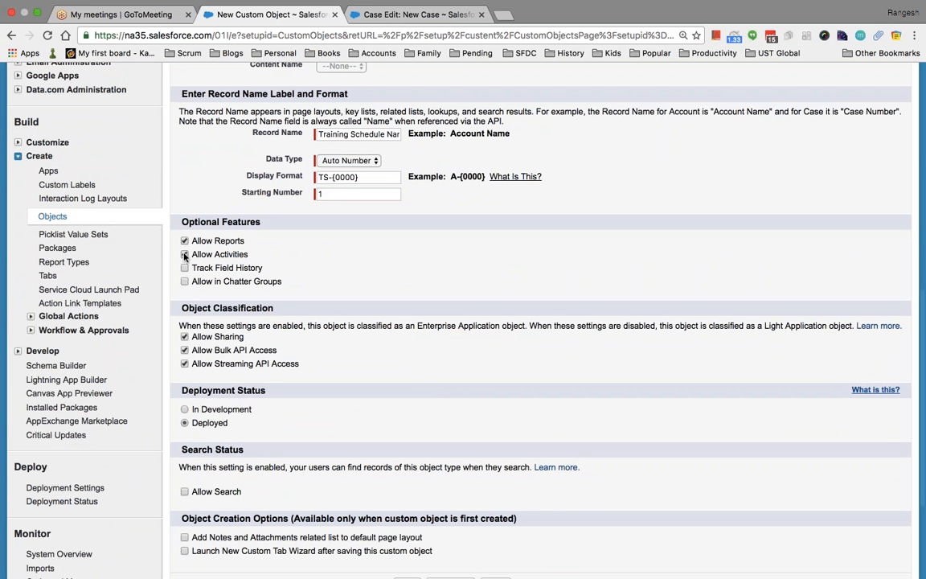
left_click(185, 268)
scroll(288, 293, "down", 4)
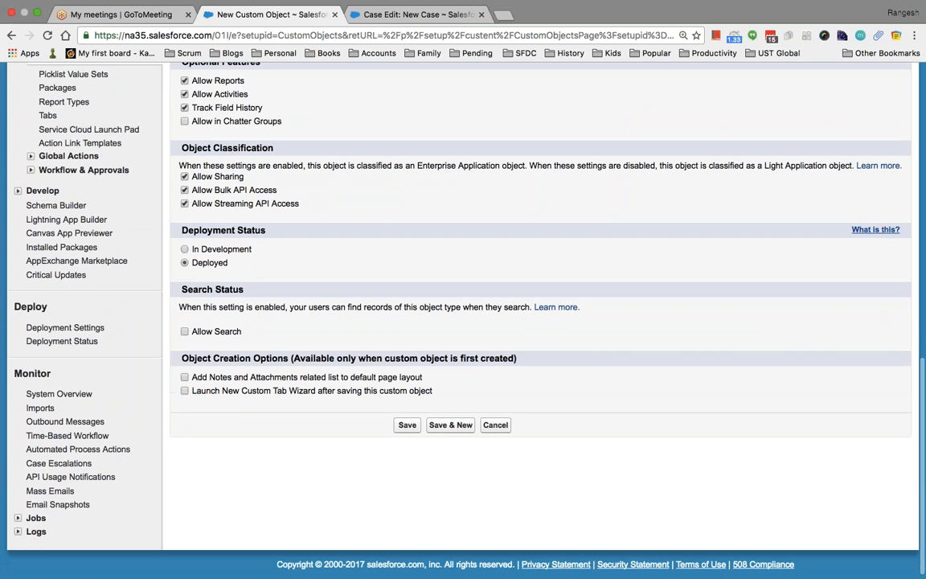
left_click(406, 424)
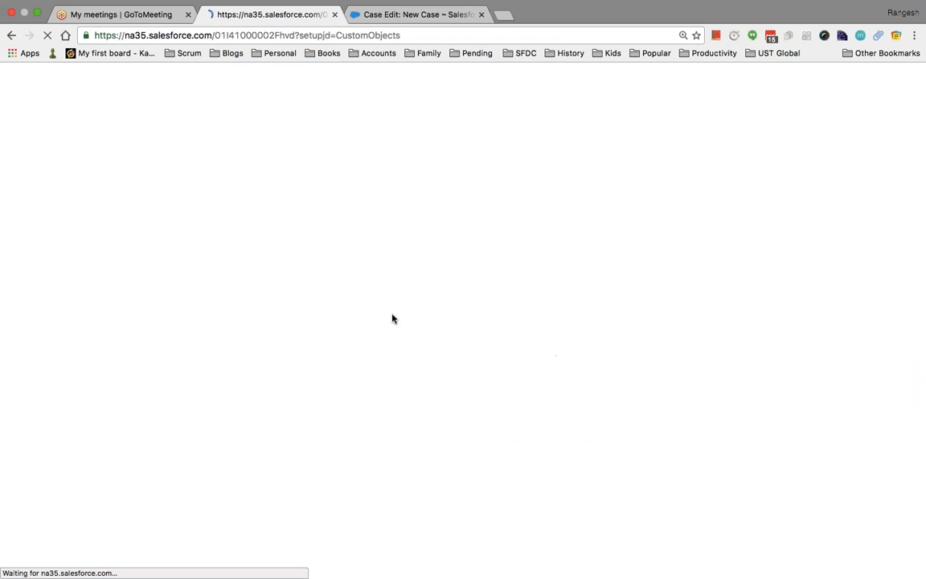
Start a Master-Detail Relationship field on Training Schedule that relates to the Training object.
scroll(392, 318, "down", 8)
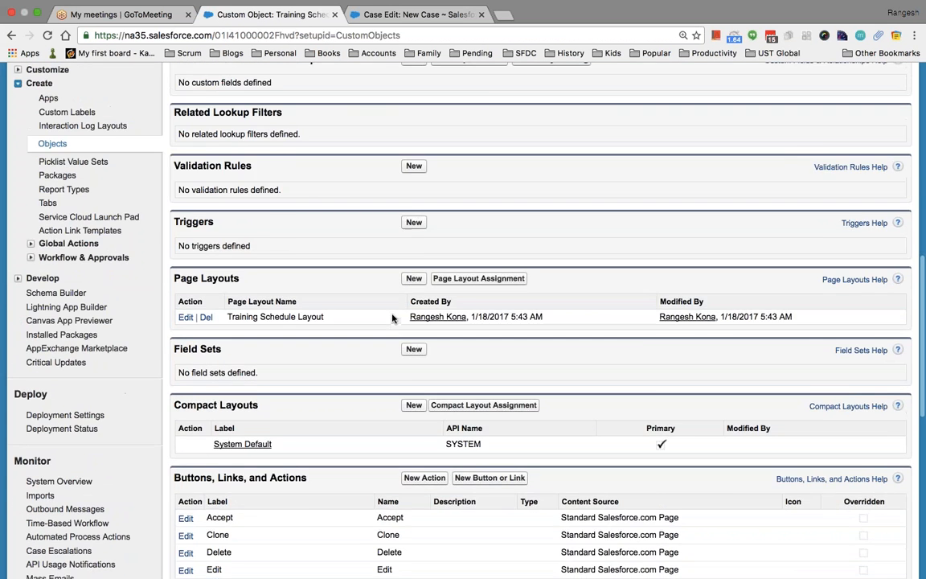
scroll(392, 319, "up", 4)
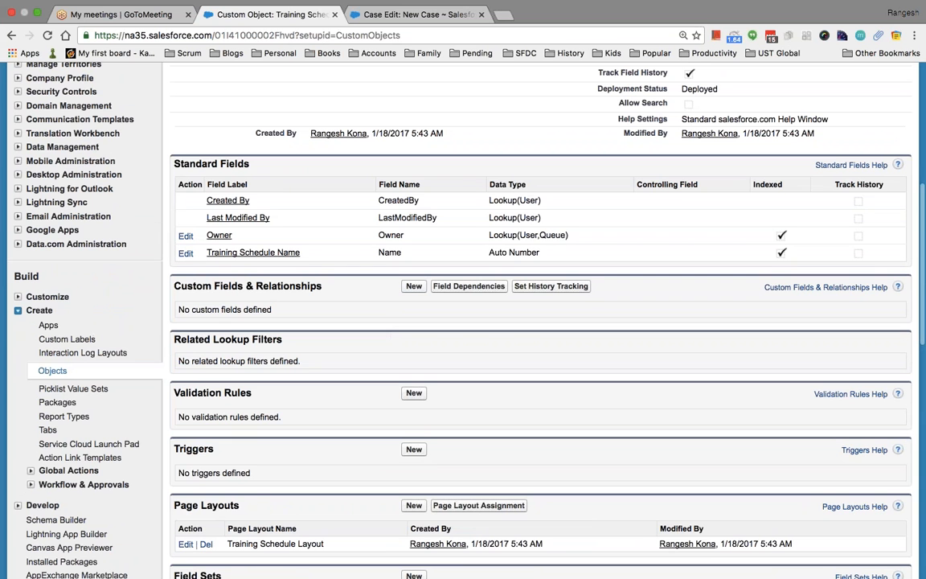
left_click(413, 287)
scroll(460, 362, "down", 3)
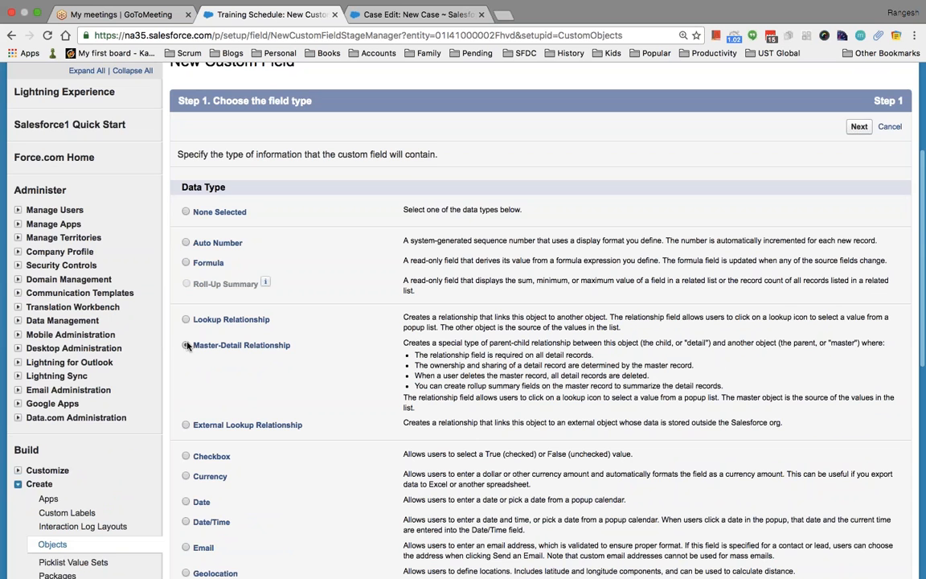
scroll(320, 384, "down", 10)
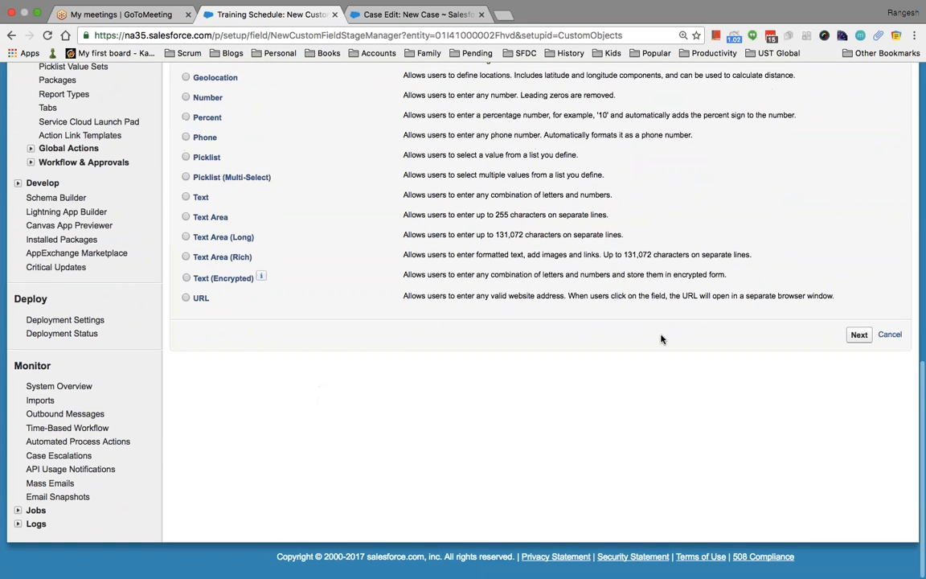
left_click(858, 334)
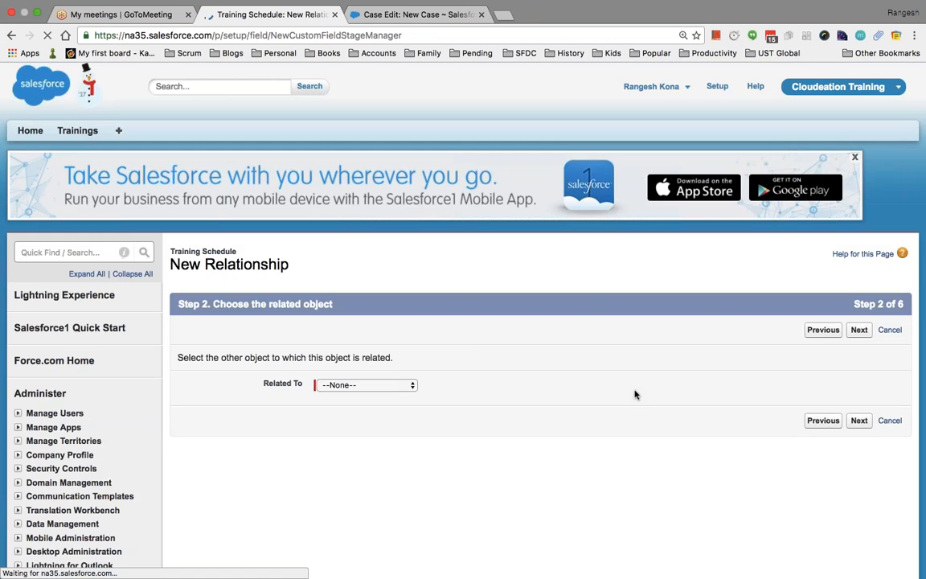
left_click(379, 385)
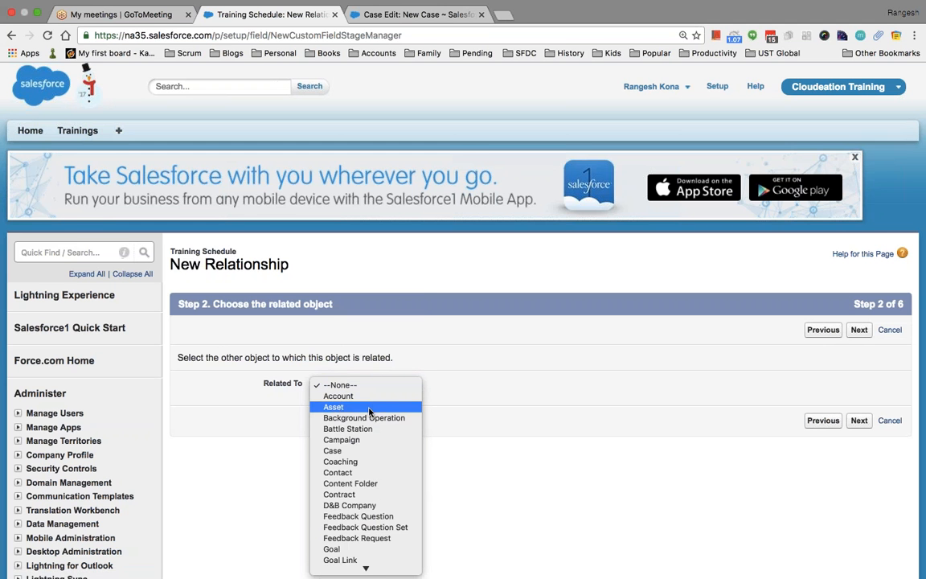
scroll(368, 414, "down", 5)
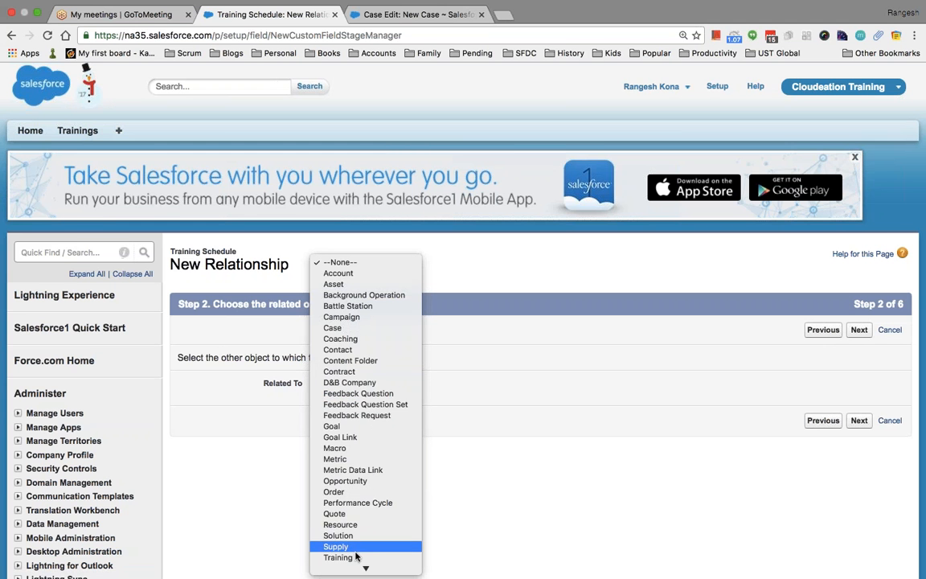
scroll(358, 544, "down", 1)
left_click(355, 498)
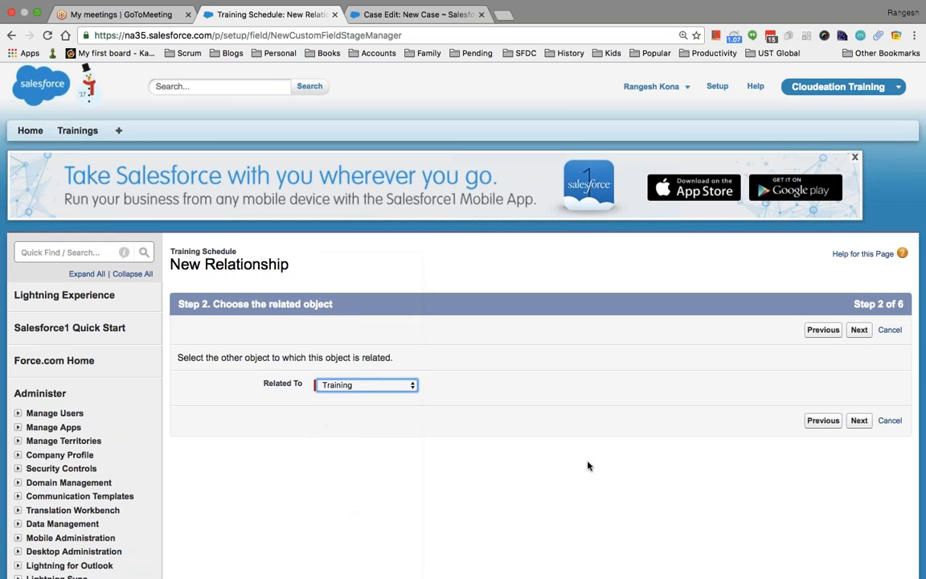
Name the relationship field Training, accept default security and page layouts, and save it.
left_click(858, 425)
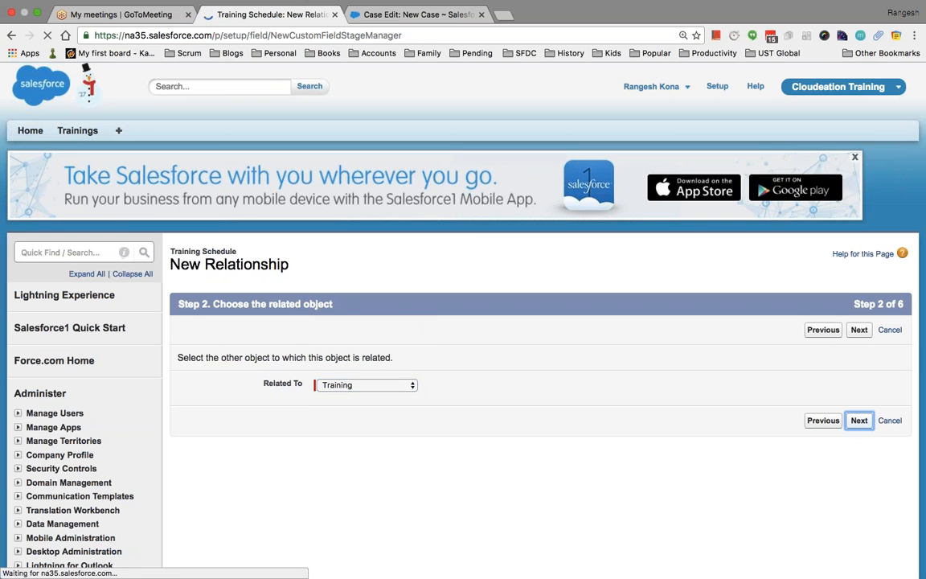
scroll(463, 322, "down", 5)
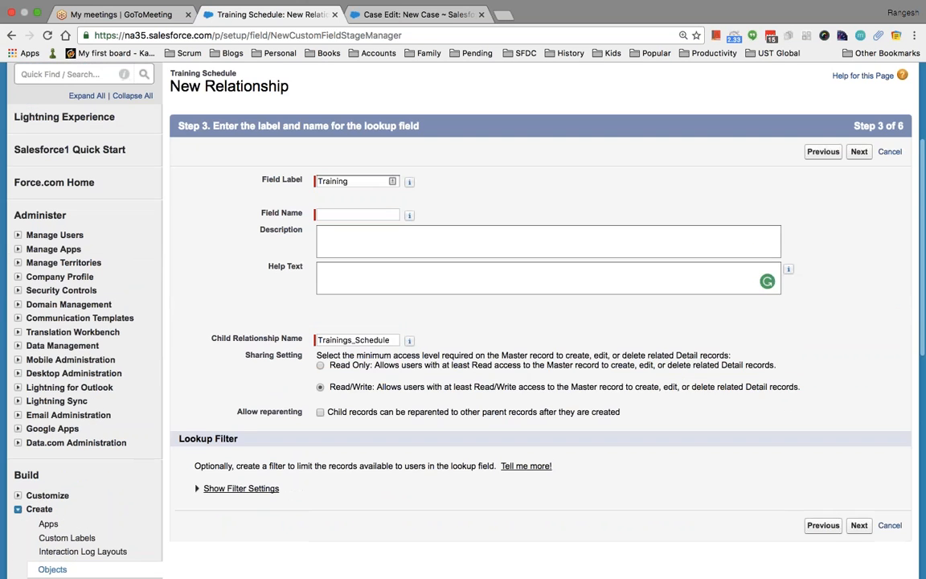
left_click(358, 213)
type("Training")
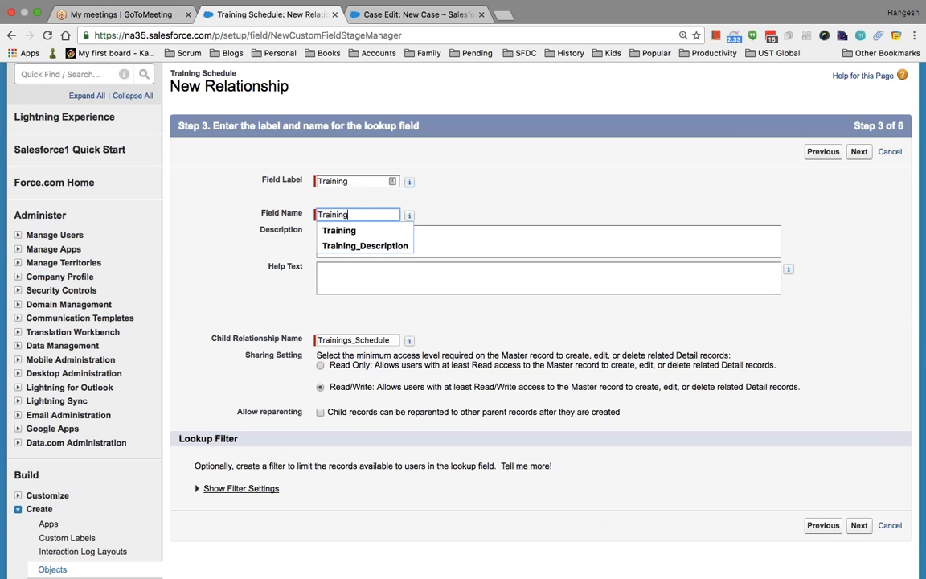
left_click(541, 165)
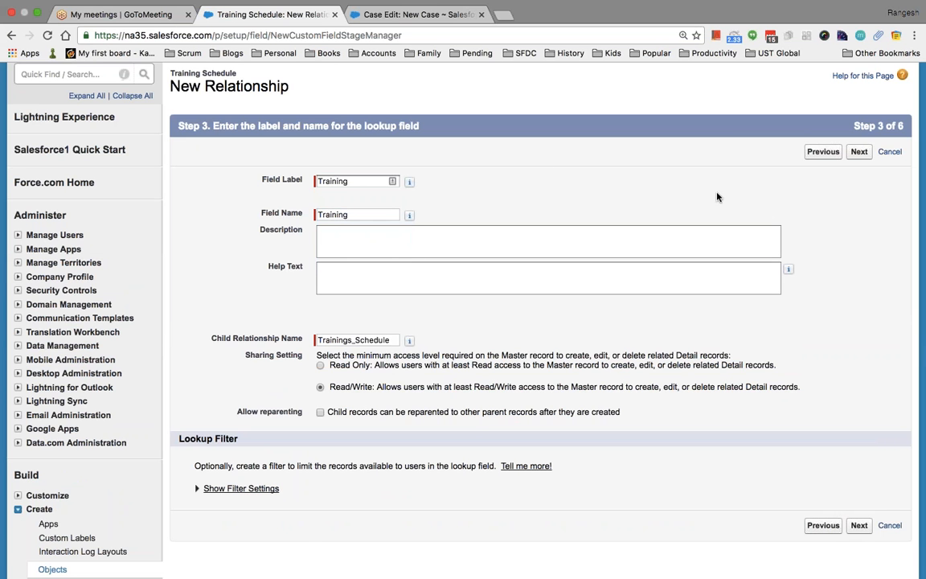
left_click(859, 151)
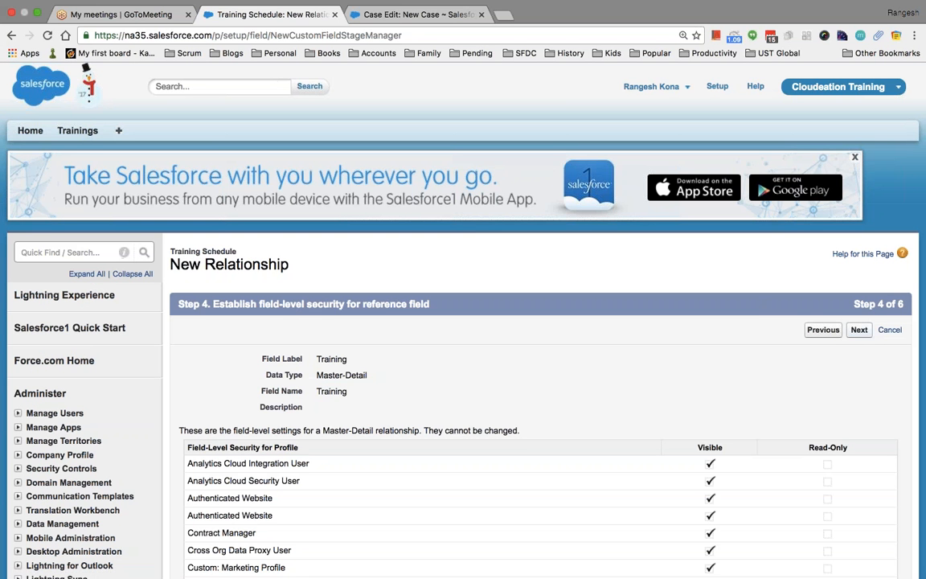
left_click(858, 330)
left_click(858, 330)
left_click(856, 330)
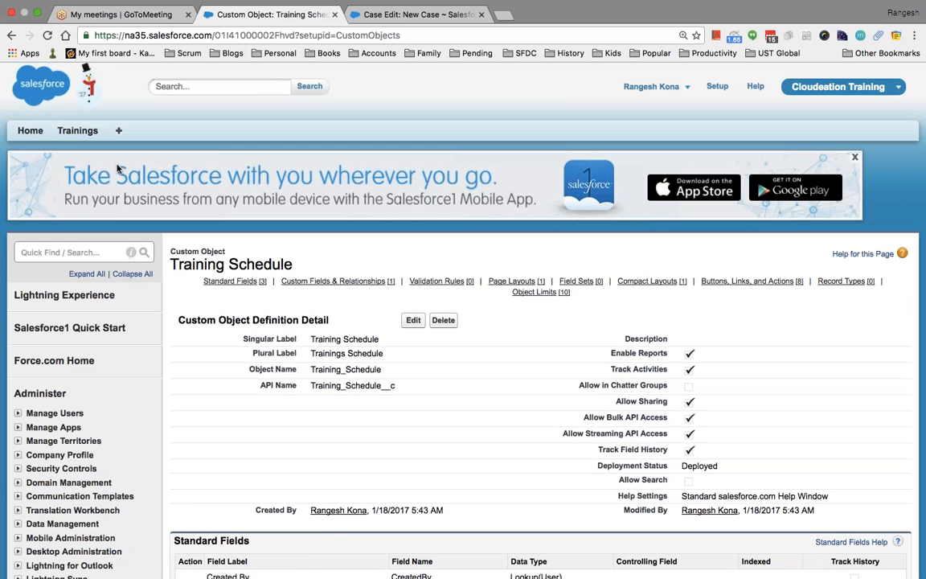
left_click(77, 130)
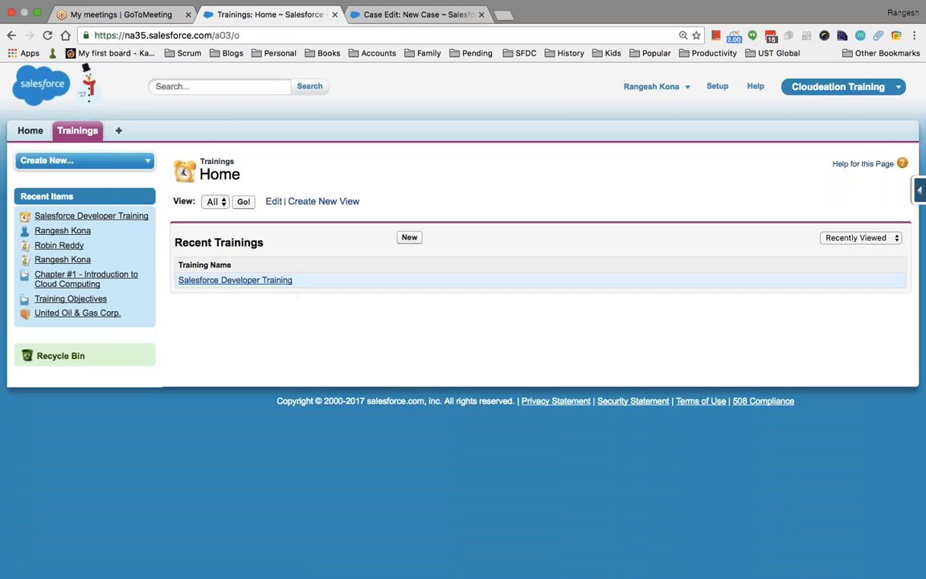
Add and save schedule TS-0001 from Salesforce Developer Training's Training Schedules related list.
left_click(271, 281)
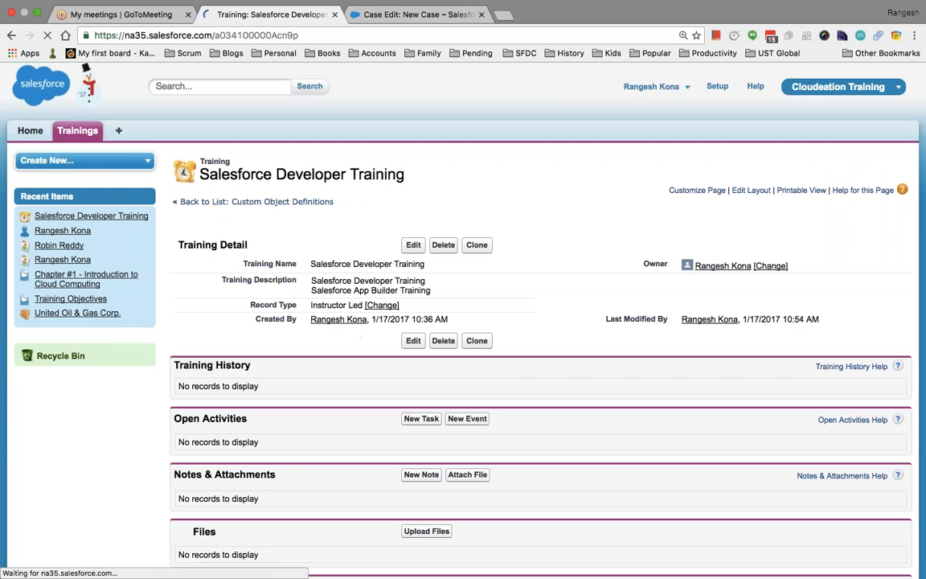
scroll(138, 347, "down", 3)
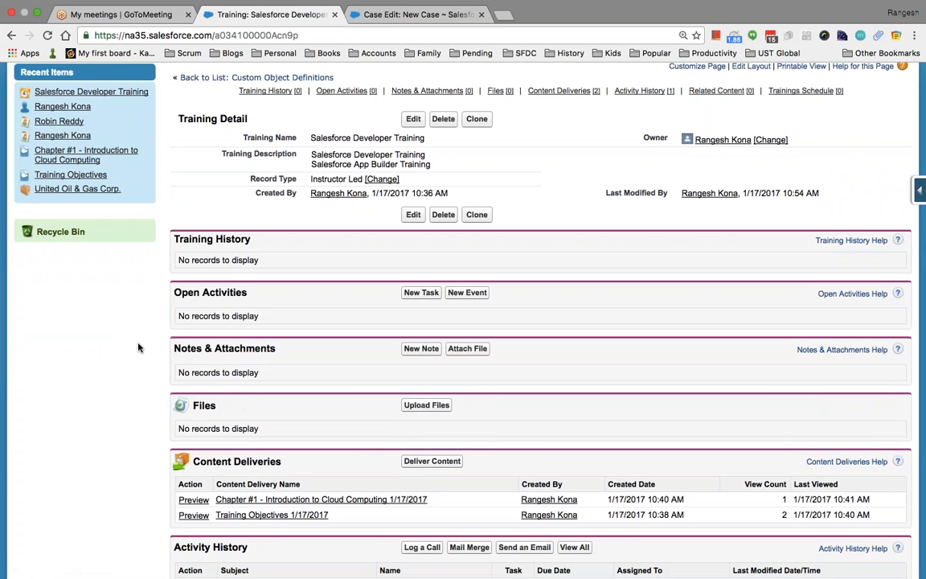
scroll(138, 347, "down", 5)
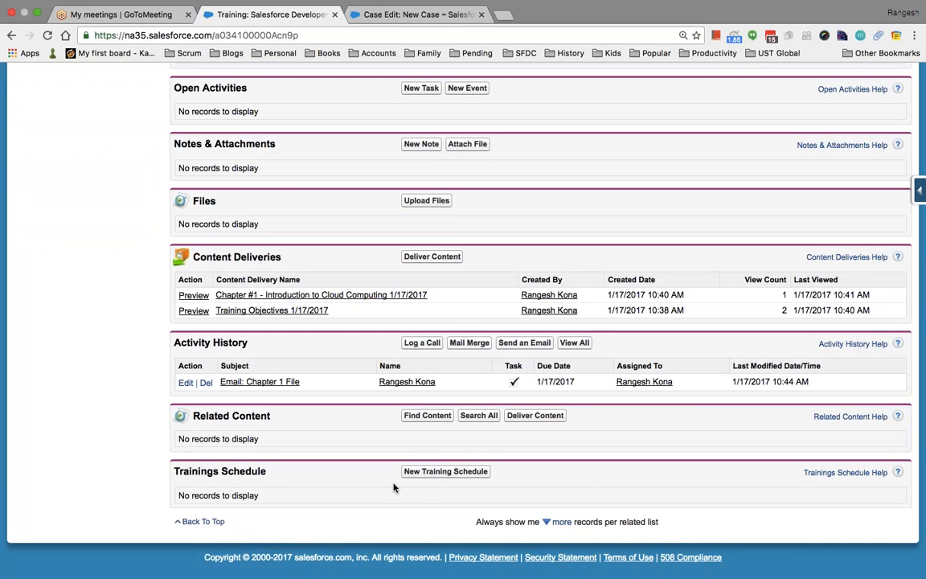
left_click(435, 476)
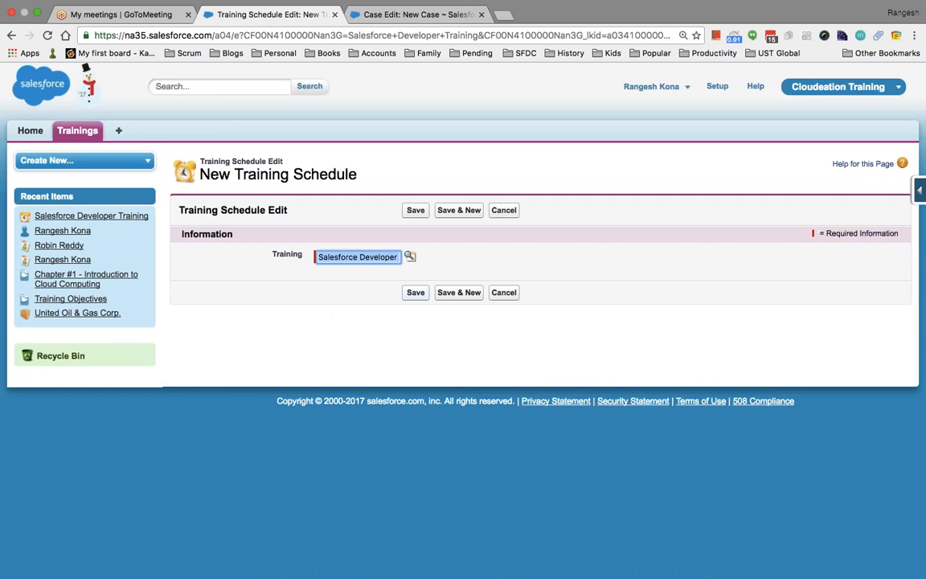
left_click(416, 291)
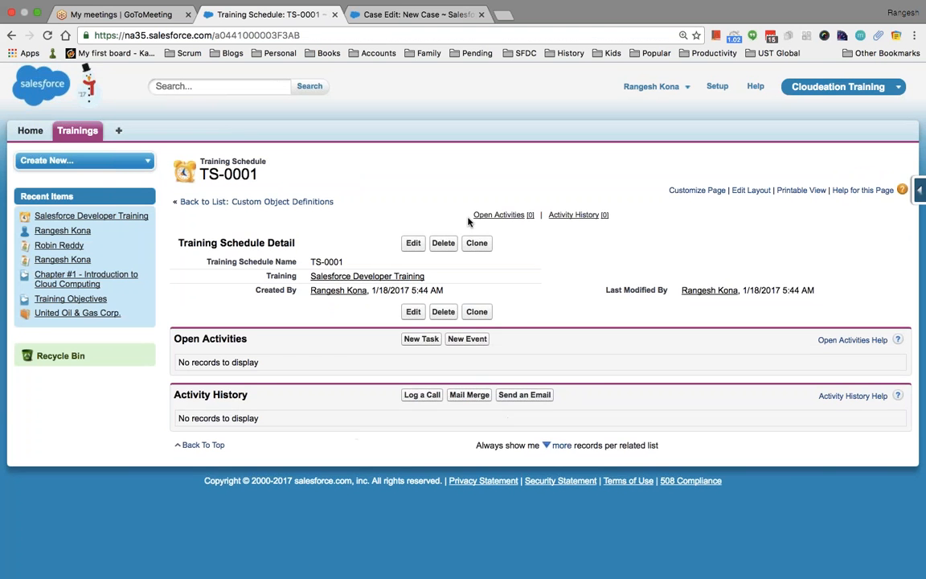
left_click(79, 136)
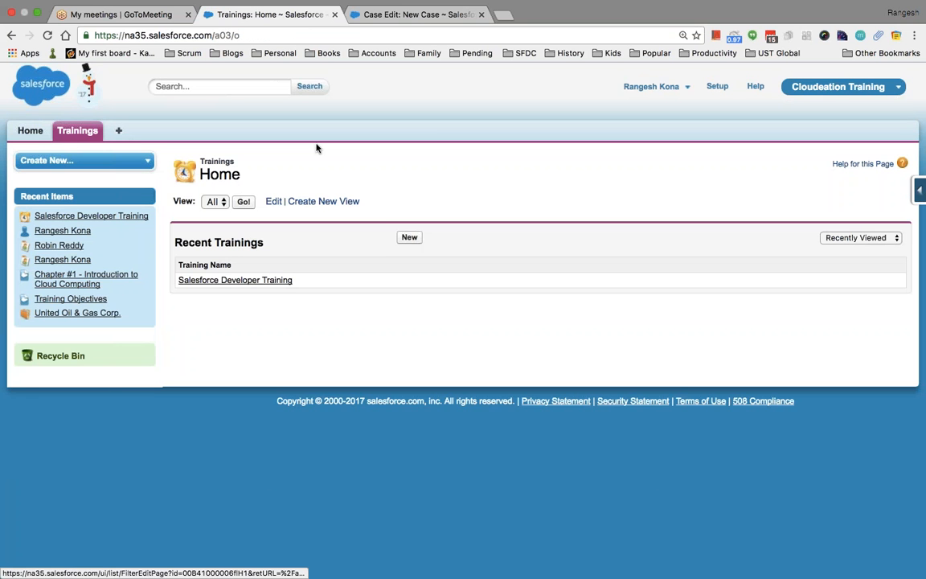
From Setup, open the Training Schedule object definition, review its fields, and start another custom field.
left_click(722, 87)
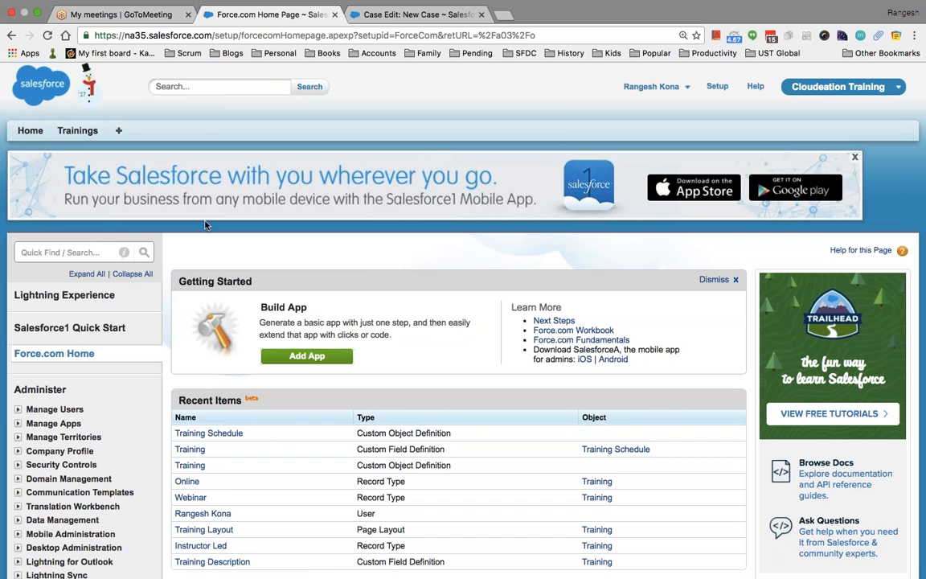
left_click(50, 251)
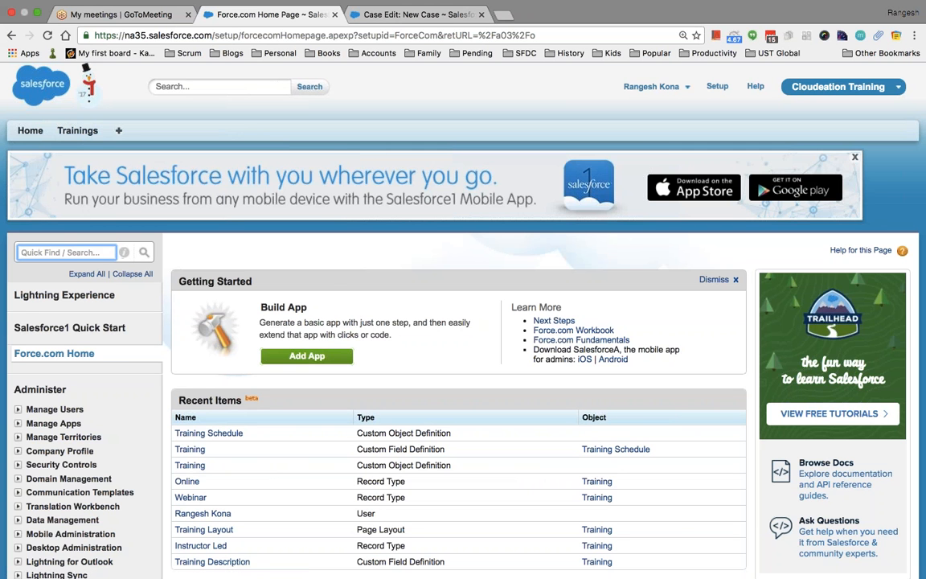
type("object")
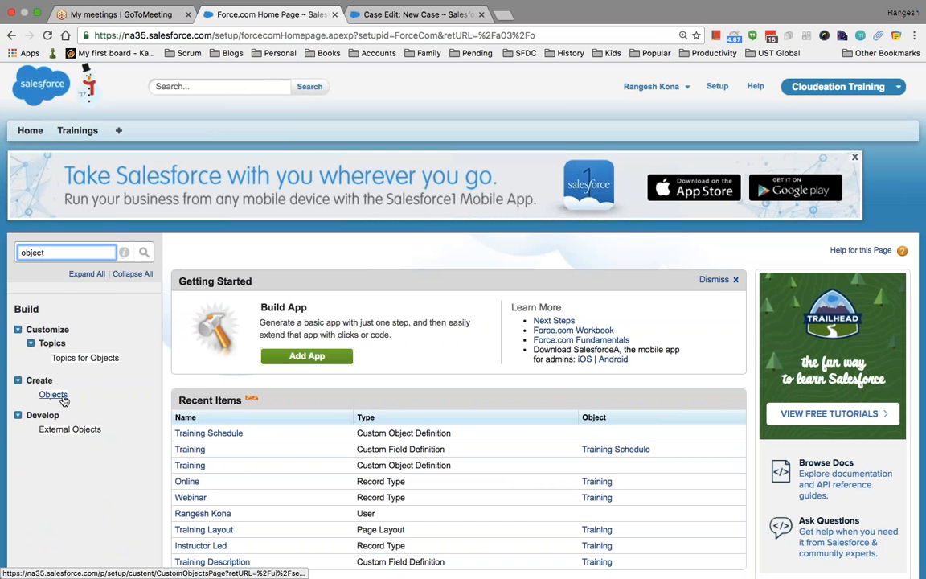
left_click(53, 394)
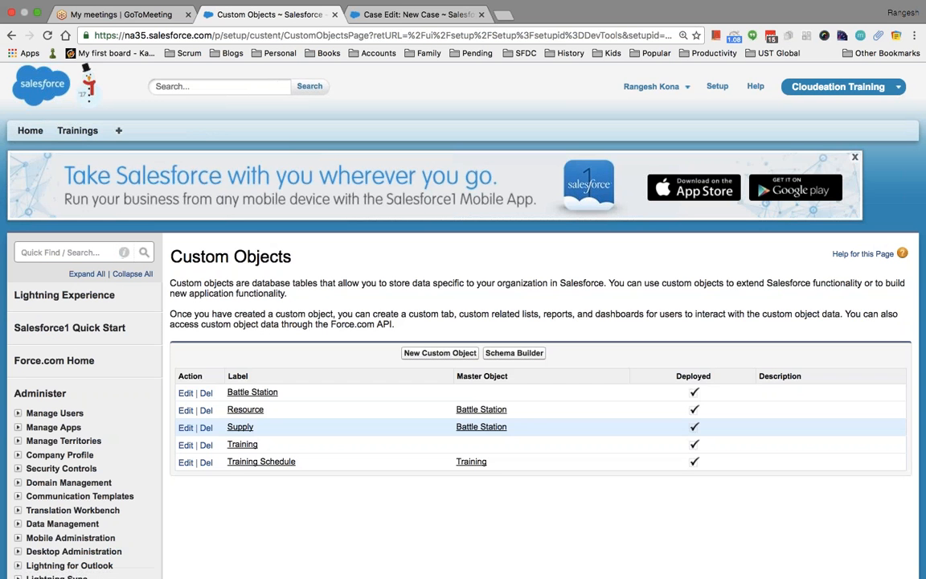
scroll(283, 426, "down", 1)
left_click(261, 434)
scroll(268, 440, "down", 1)
scroll(253, 521, "down", 15)
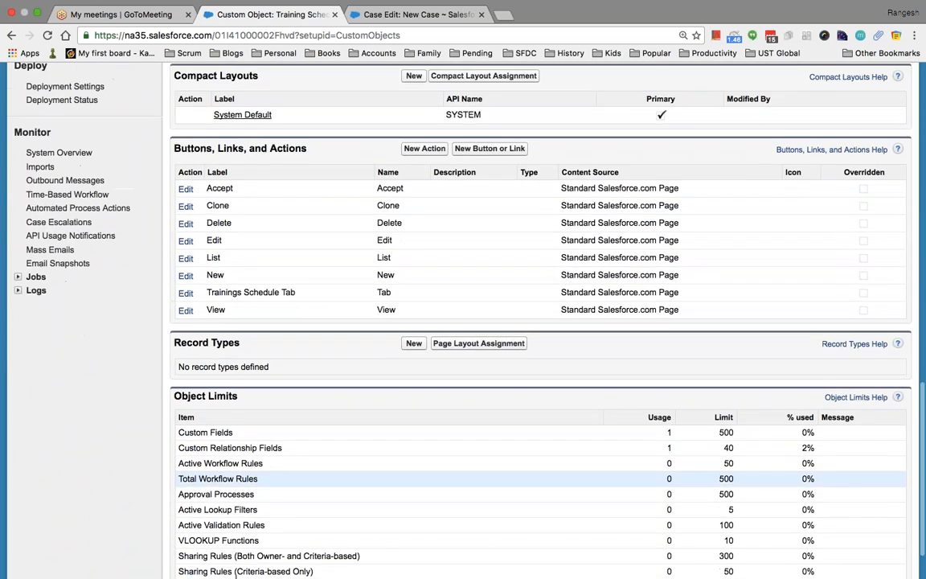
scroll(253, 482, "up", 2)
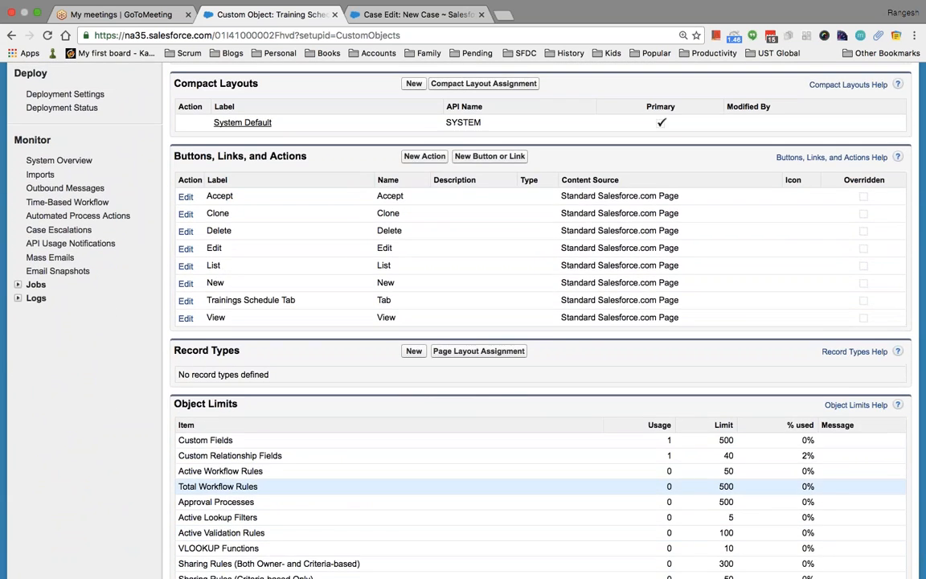
scroll(333, 380, "up", 12)
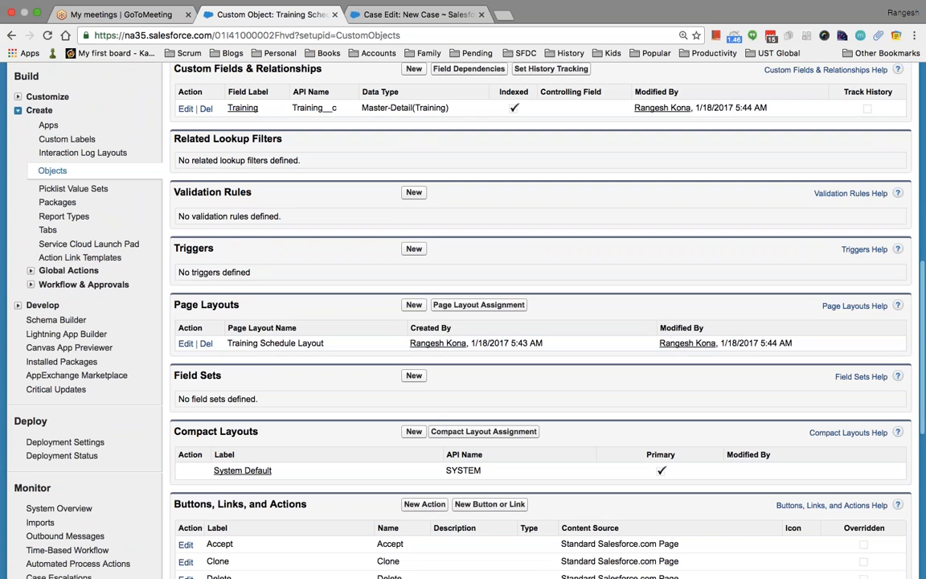
scroll(412, 305, "up", 5)
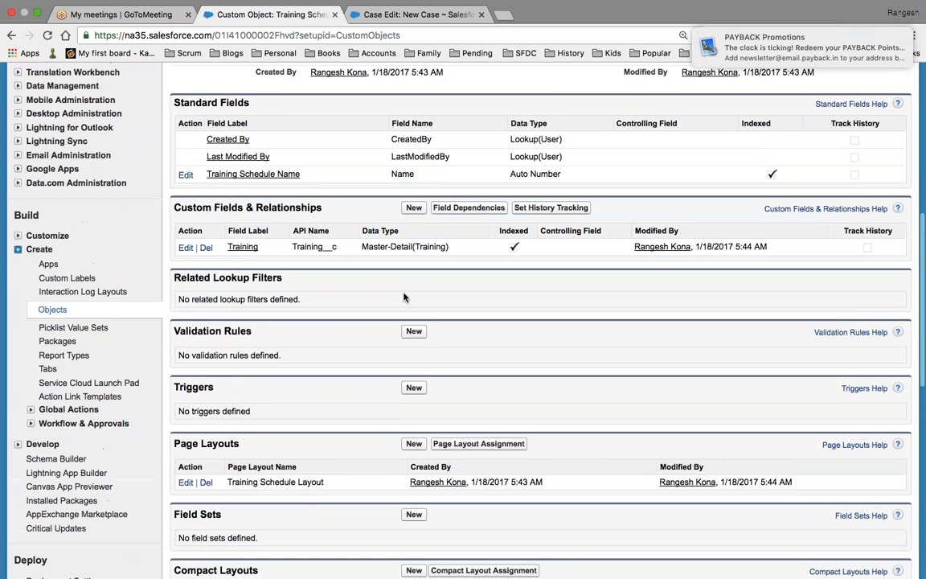
left_click(414, 208)
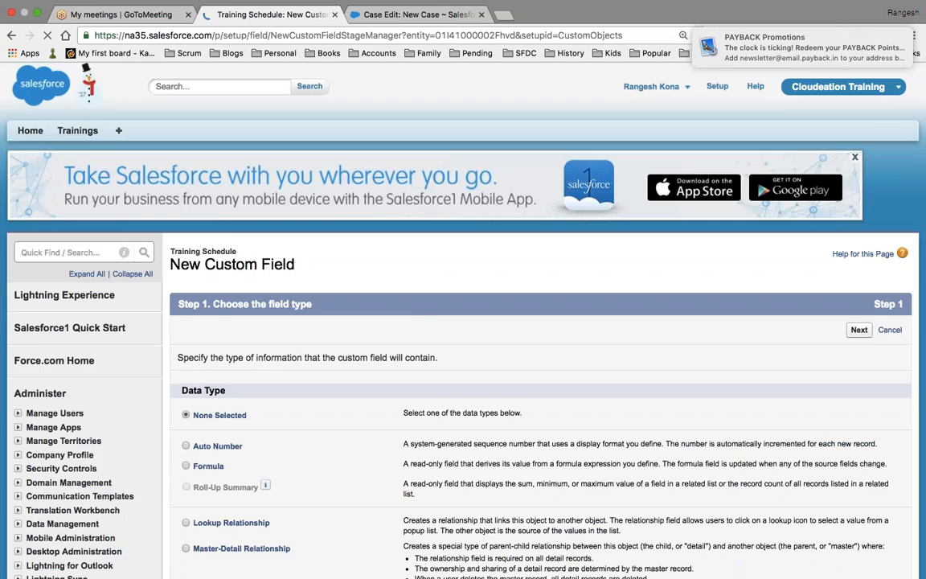
Define a required Date field labelled 'Start Date' and accept its default field-level security.
scroll(426, 321, "down", 4)
scroll(426, 321, "down", 3)
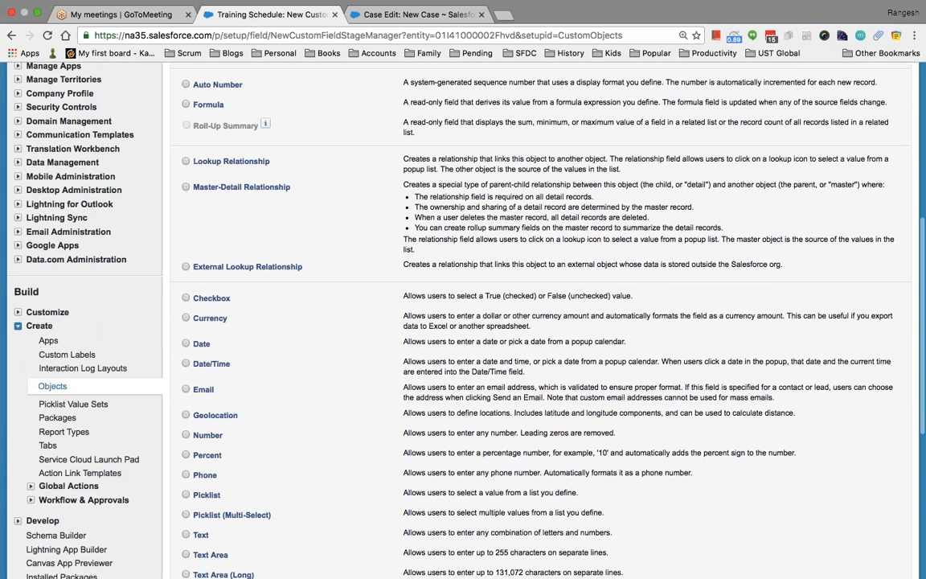
left_click(186, 344)
scroll(549, 180, "down", 5)
left_click(857, 419)
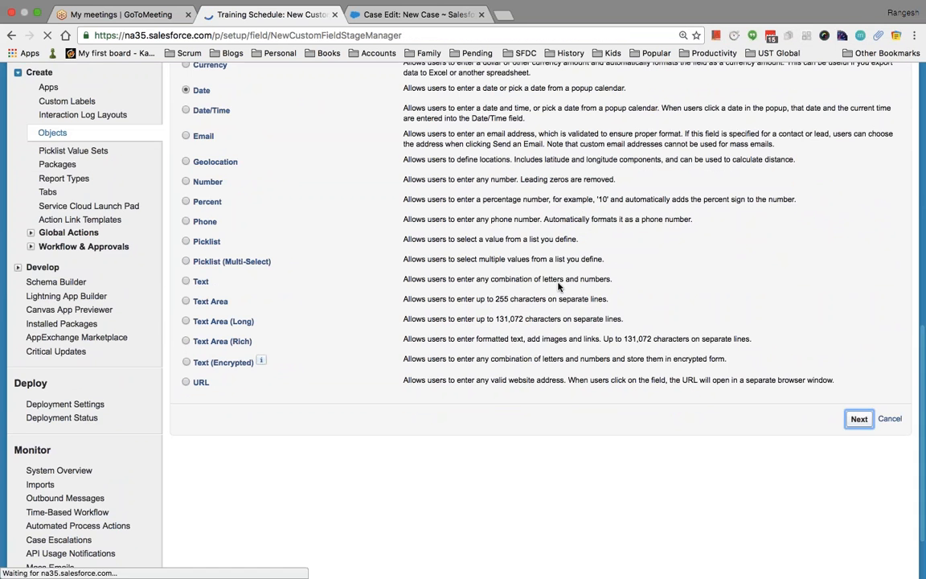
left_click(351, 354)
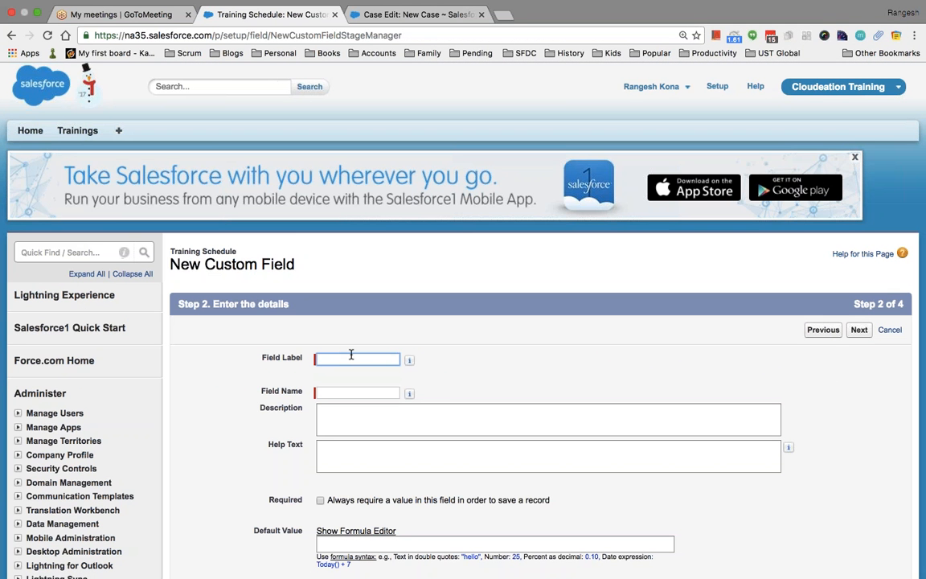
type("Start Date")
key("Tab")
scroll(351, 354, "down", 3)
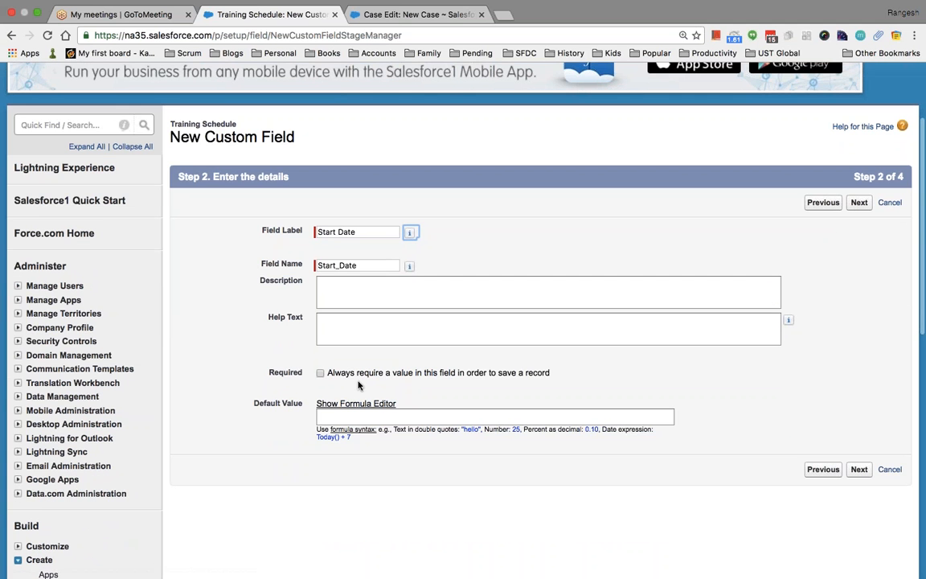
left_click(320, 373)
left_click(859, 470)
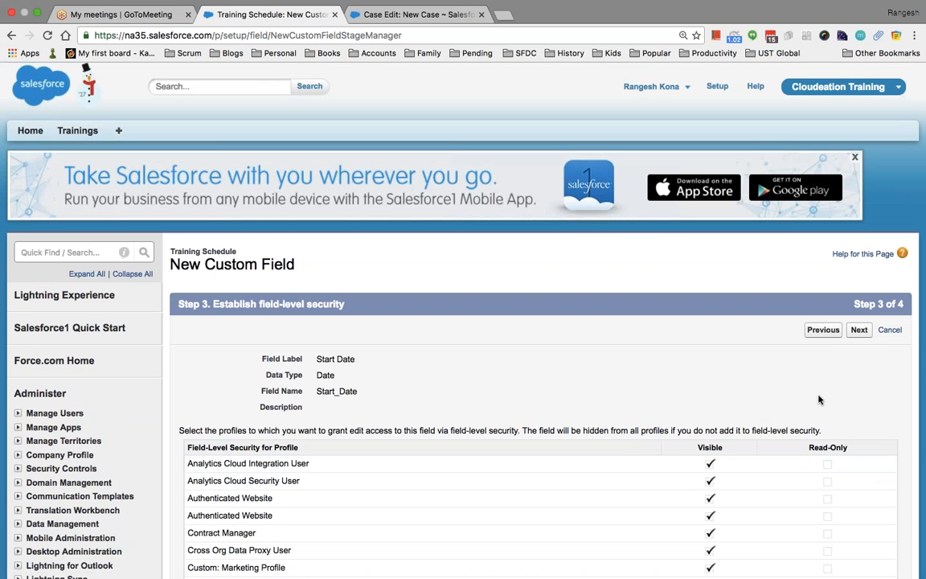
left_click(858, 329)
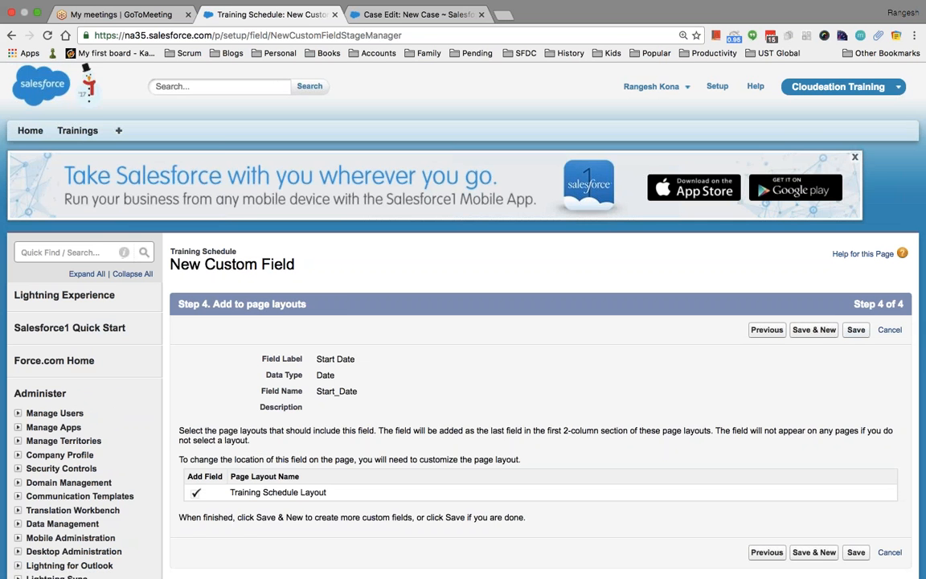
Save the Start Date field and choose Date as the next field's type.
left_click(818, 329)
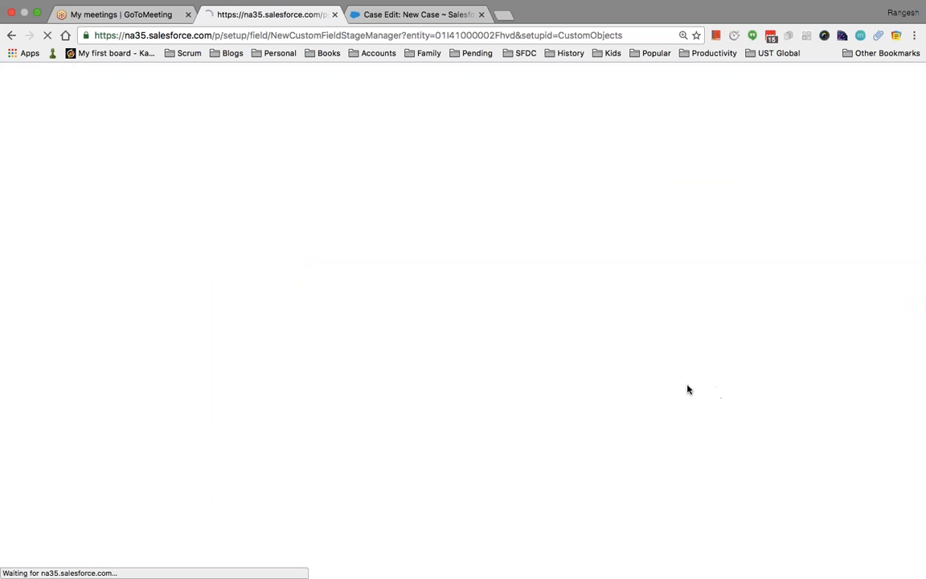
scroll(370, 355, "down", 5)
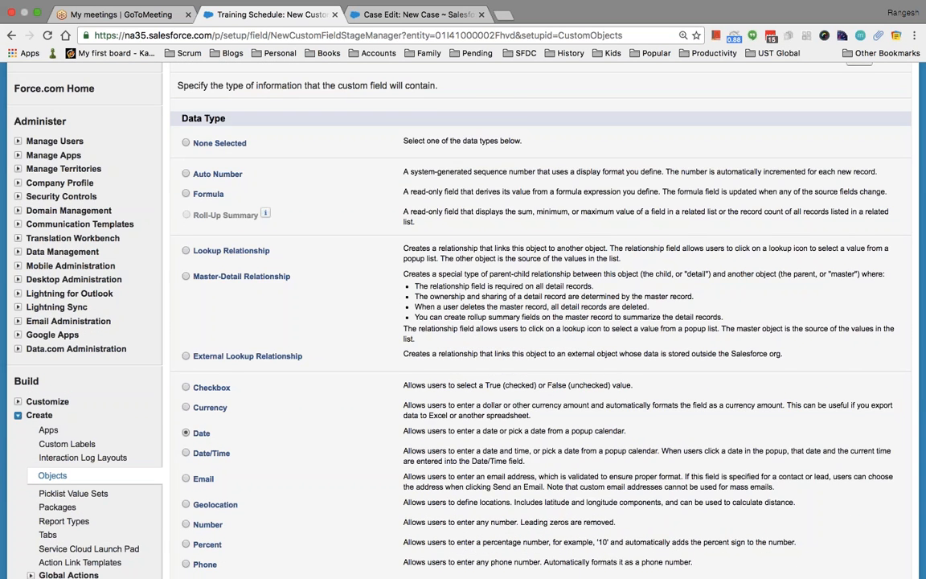
scroll(356, 401, "down", 8)
left_click(859, 338)
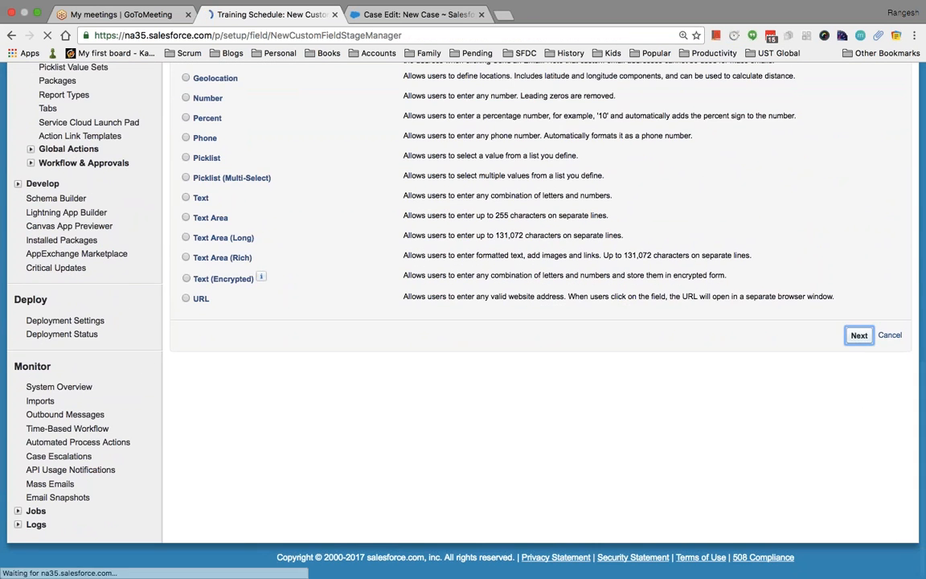
Label the new date field 'End Date', accept security and layout defaults, and save it.
left_click(371, 359)
type("End Date")
key("Tab")
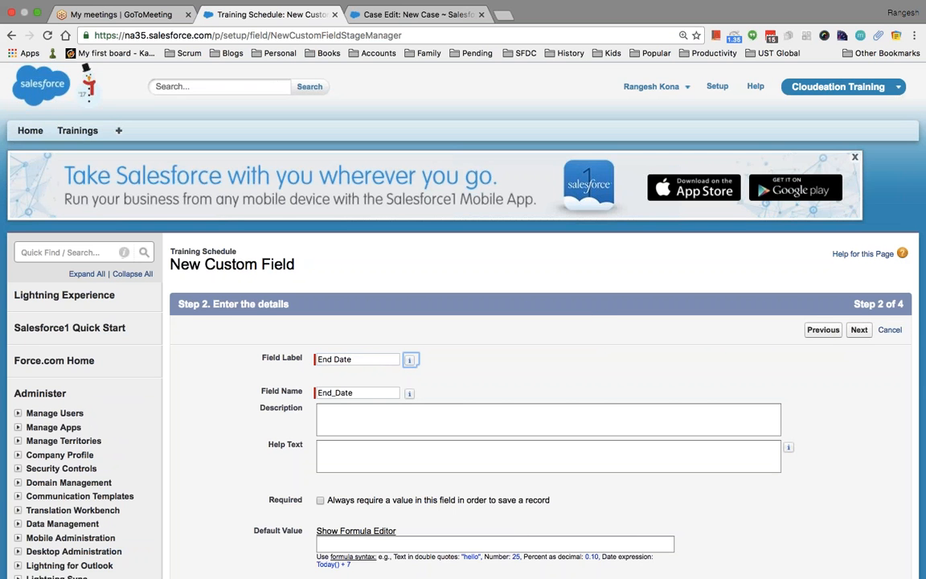
scroll(764, 347, "down", 3)
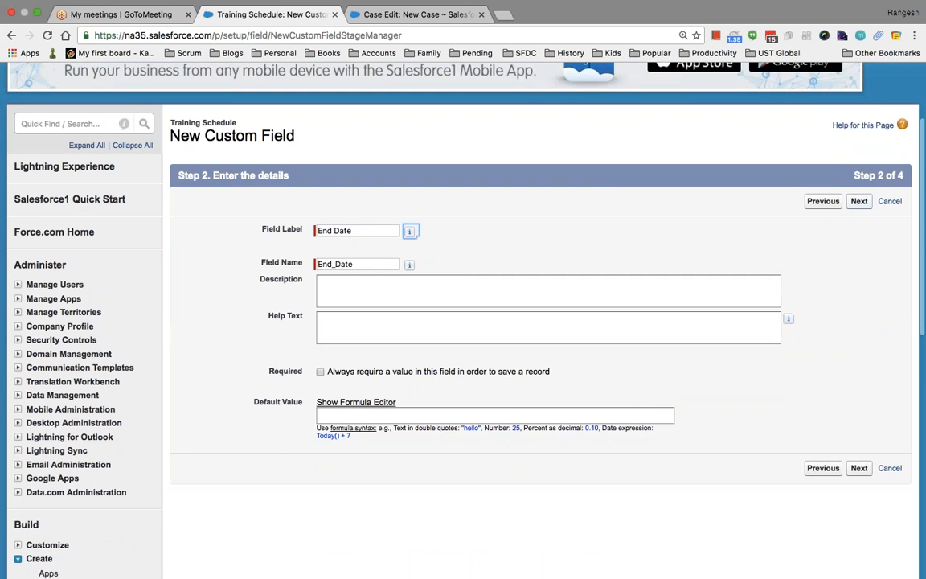
left_click(859, 201)
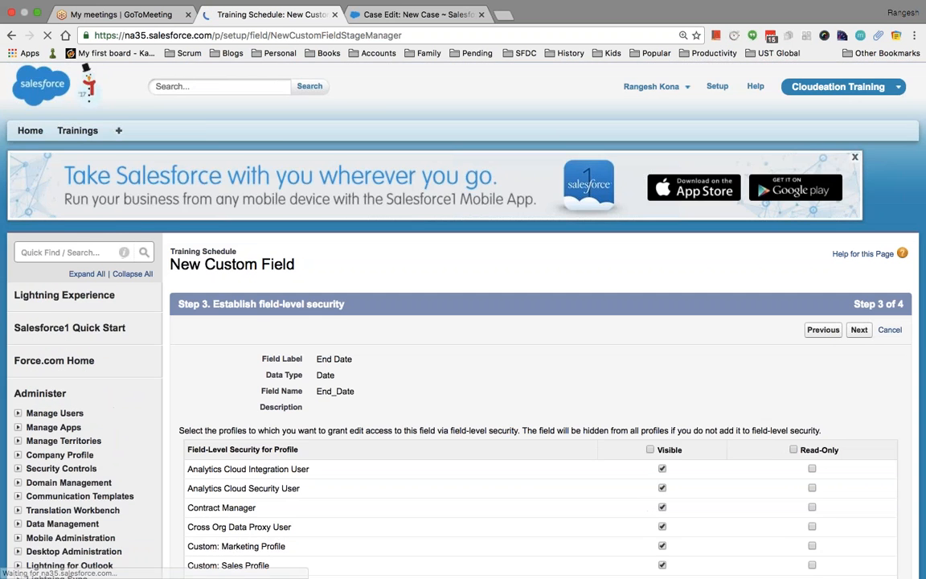
scroll(540, 322, "down", 10)
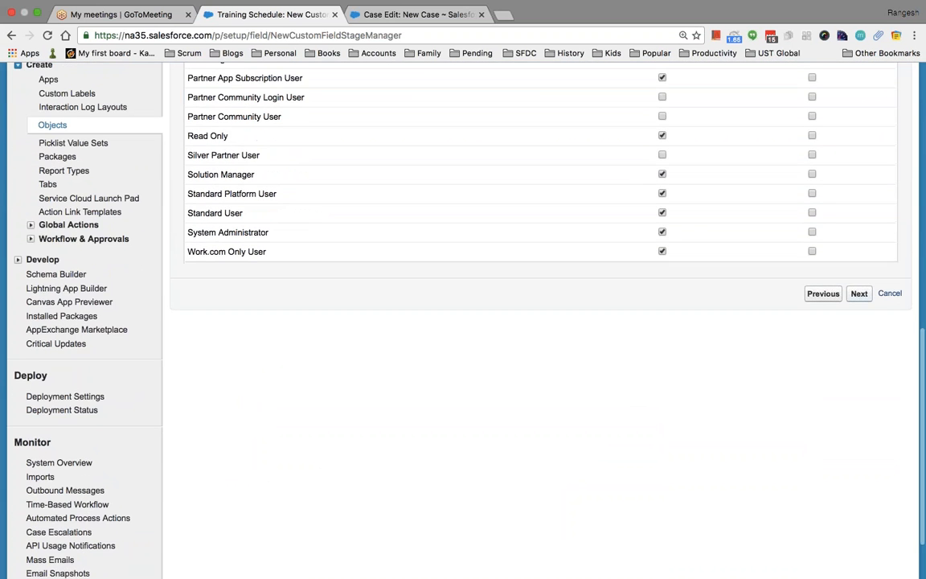
left_click(859, 294)
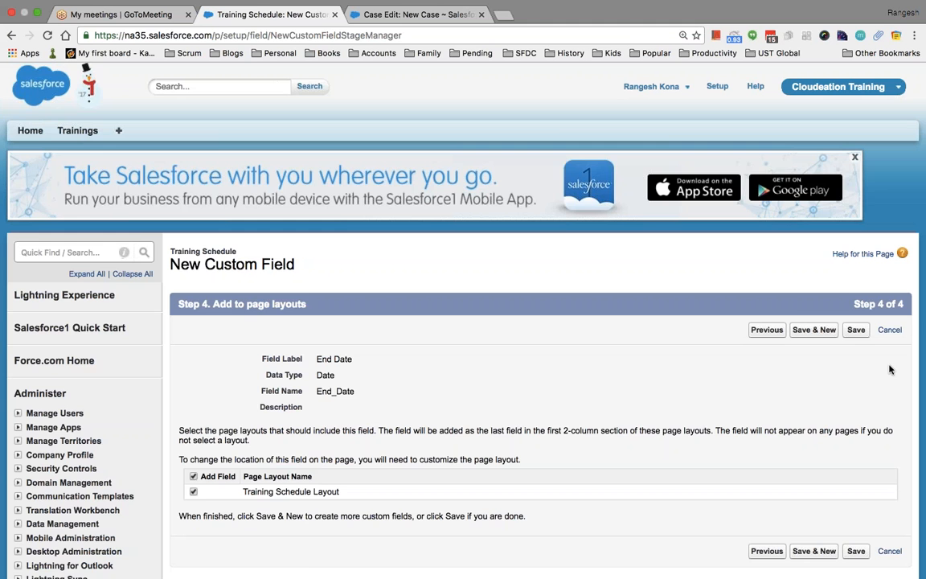
left_click(855, 329)
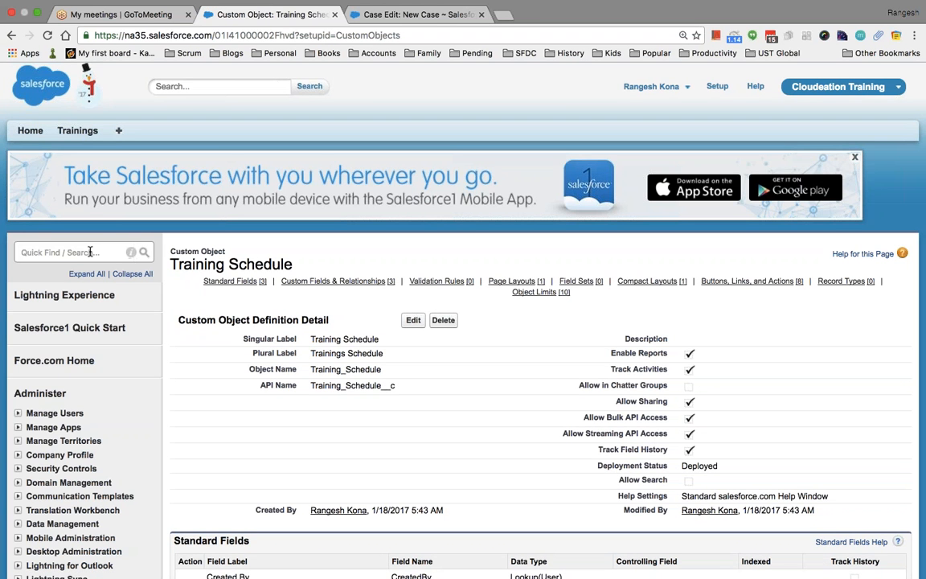
Open the Training object through Quick Find 'obje' and start a Roll-Up Summary custom field.
left_click(72, 255)
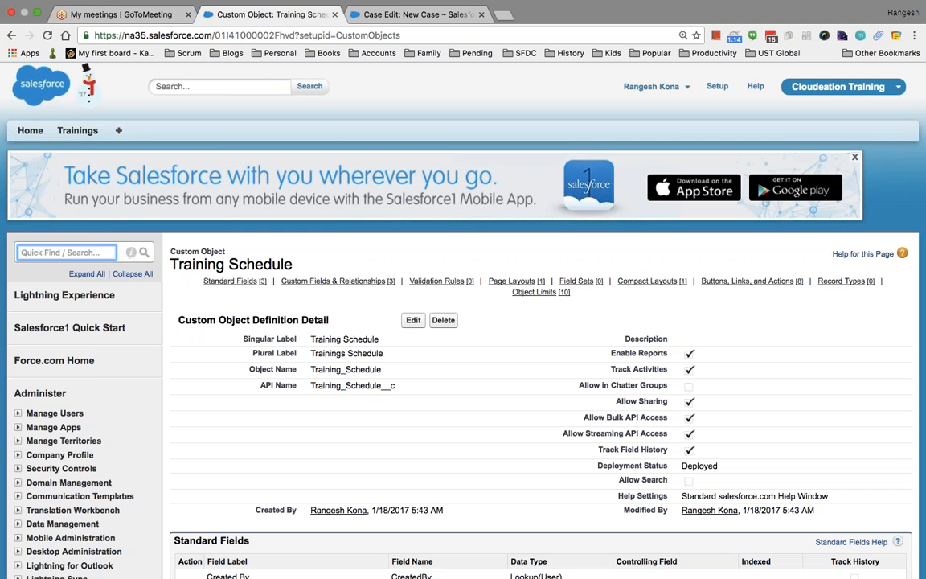
type("obje")
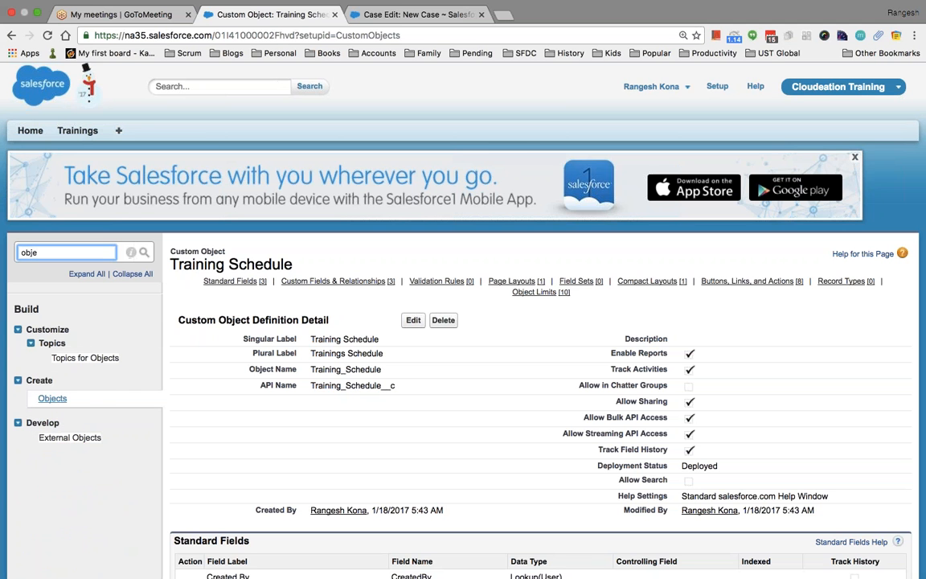
left_click(52, 398)
scroll(242, 361, "down", 3)
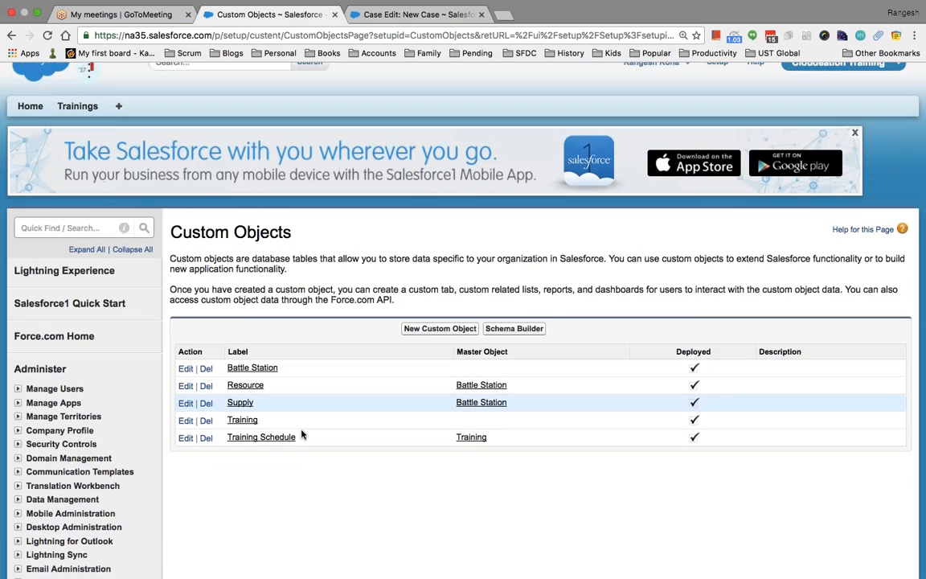
left_click(242, 346)
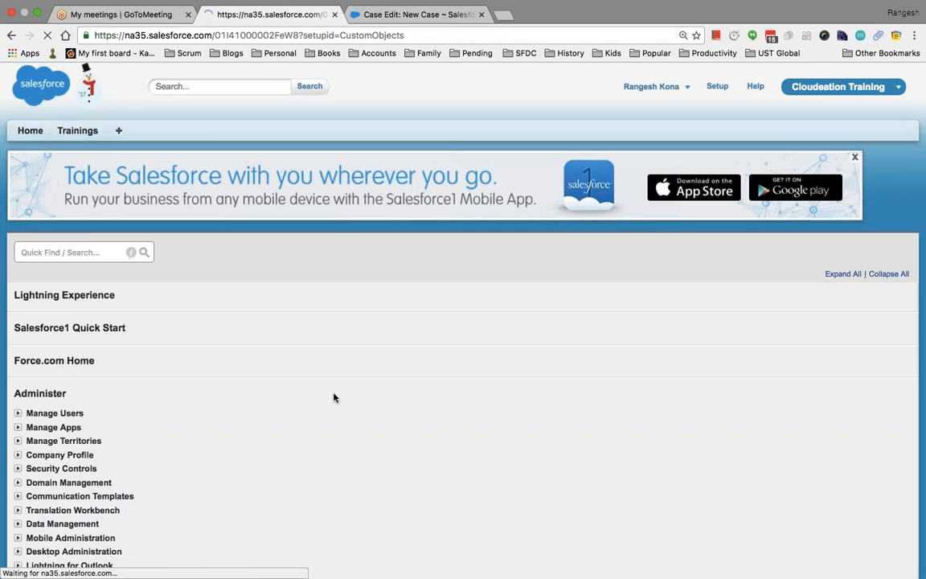
scroll(367, 414, "down", 5)
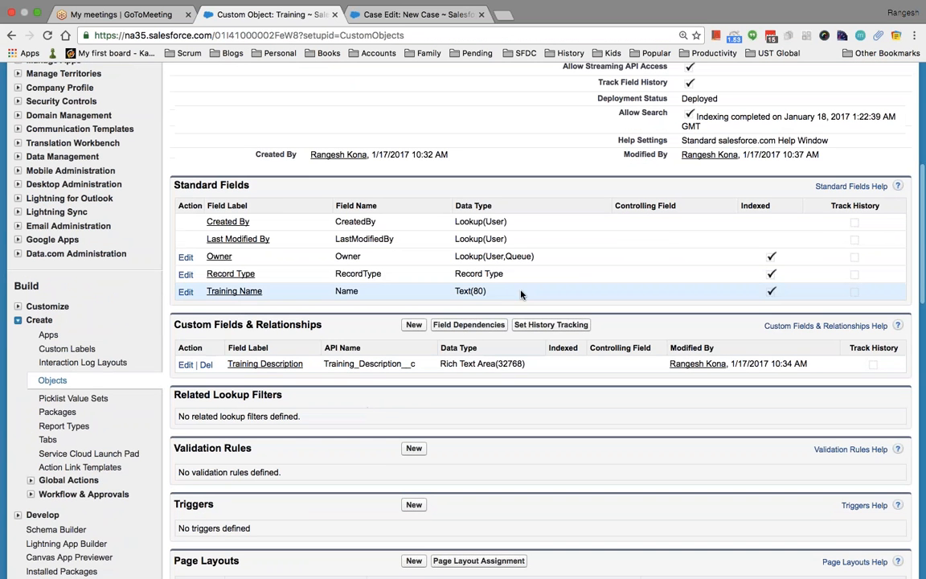
left_click(413, 324)
scroll(465, 412, "down", 3)
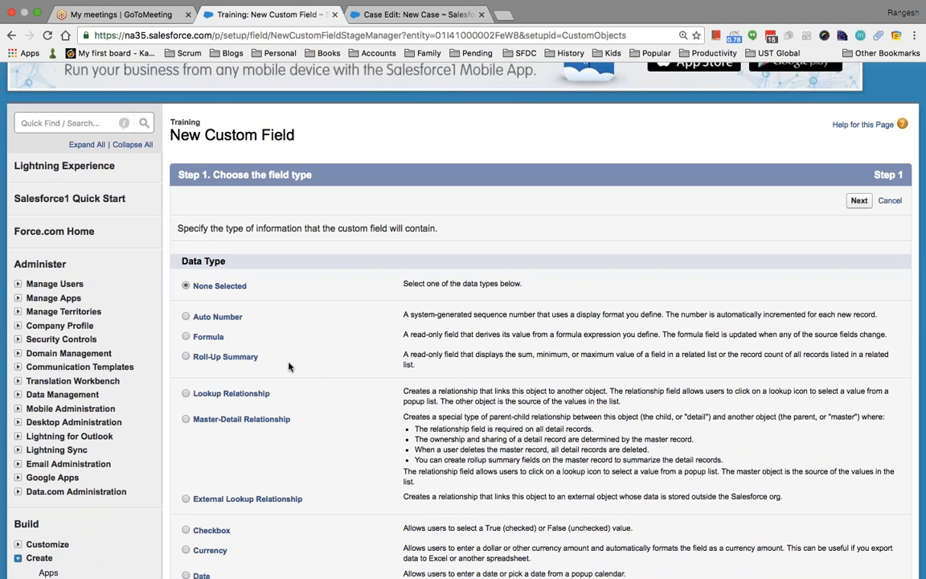
left_click(186, 356)
Search Quick Find for 'object', open Training Schedule, and start another new custom field there.
scroll(316, 336, "down", 2)
scroll(316, 335, "up", 4)
left_click(62, 219)
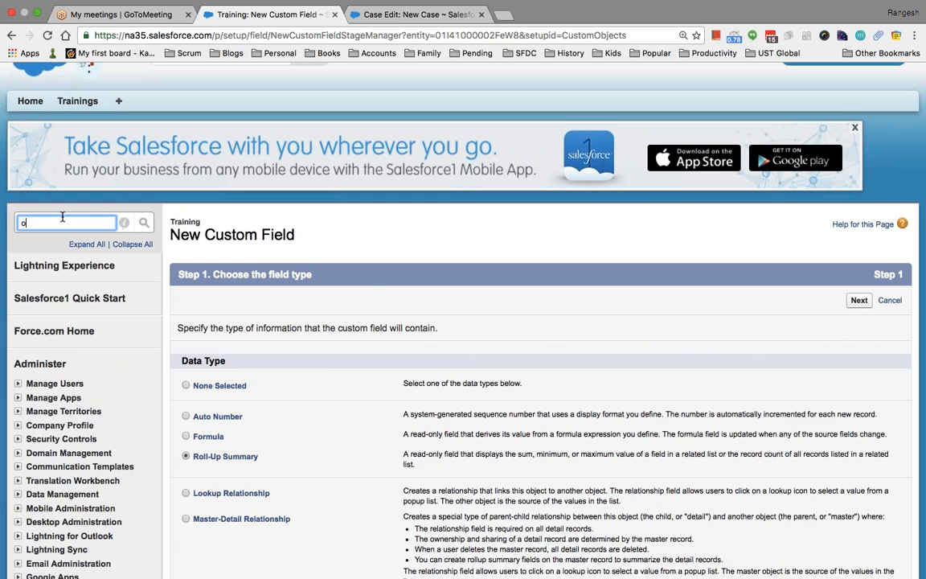
type("object")
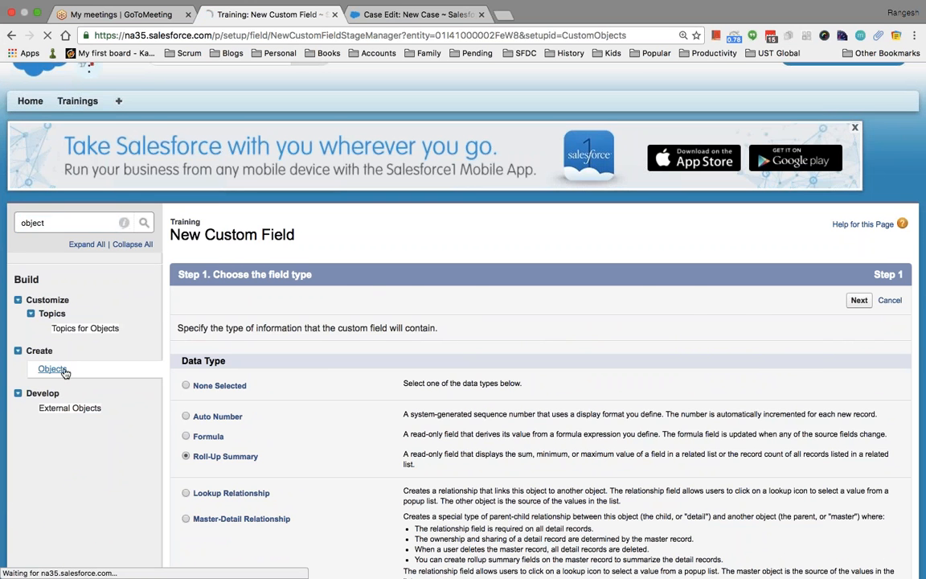
left_click(55, 368)
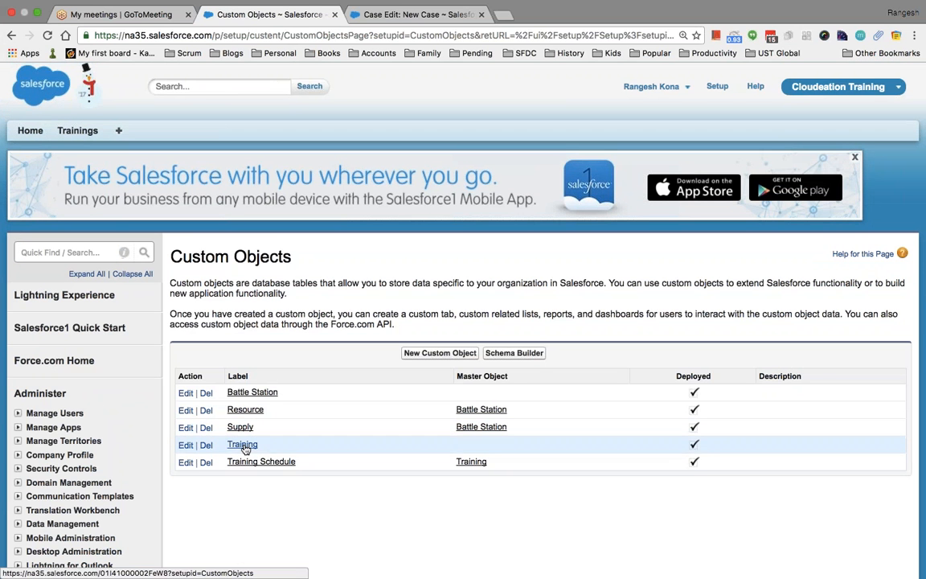
left_click(254, 463)
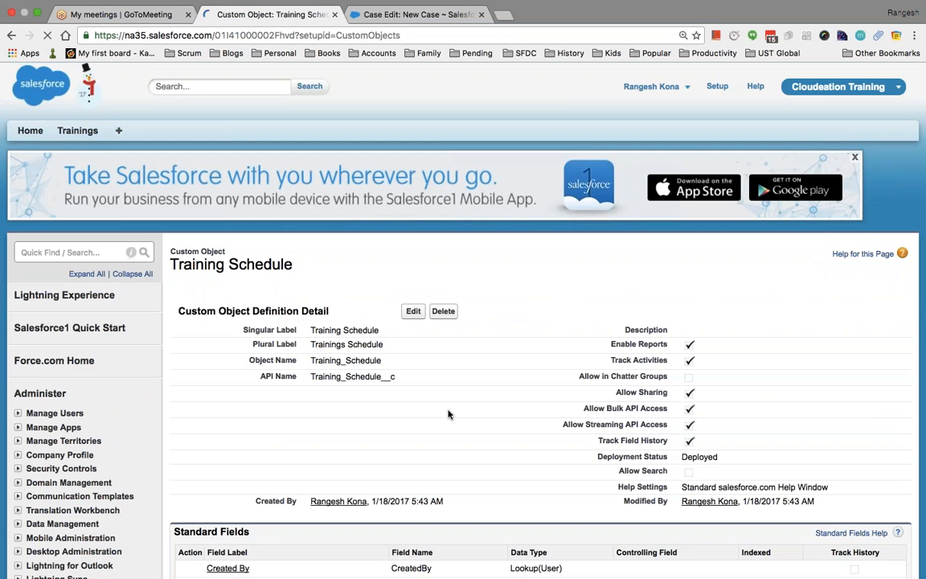
scroll(486, 364, "down", 5)
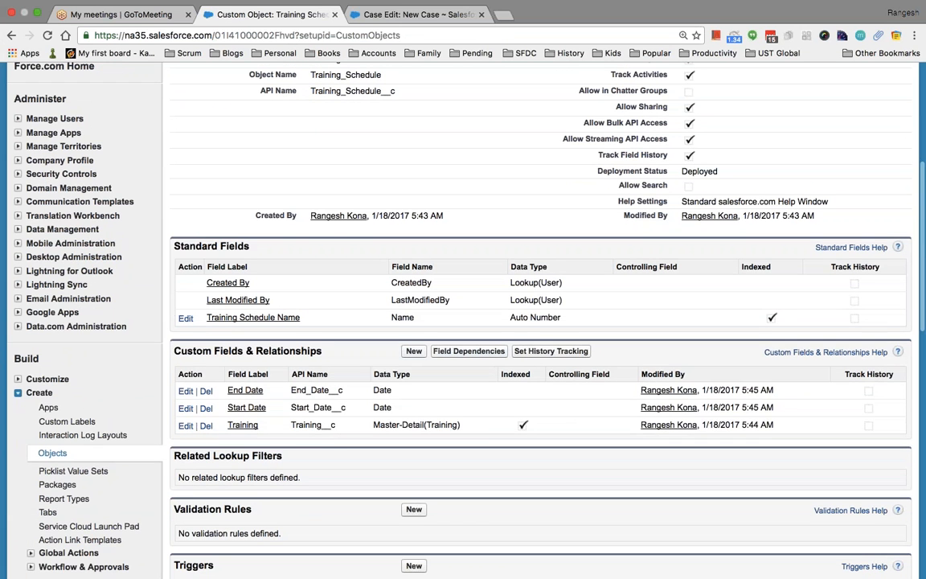
left_click(414, 351)
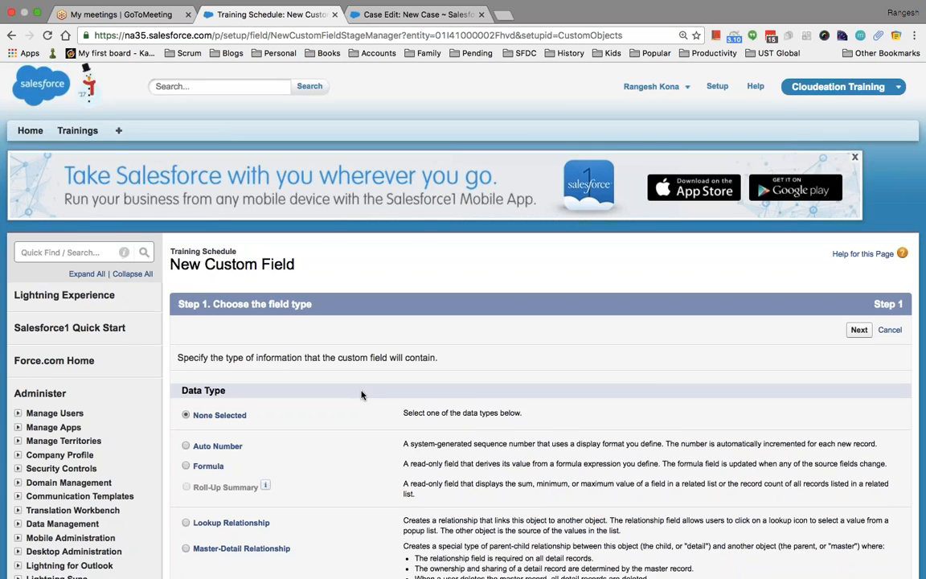
scroll(362, 395, "down", 3)
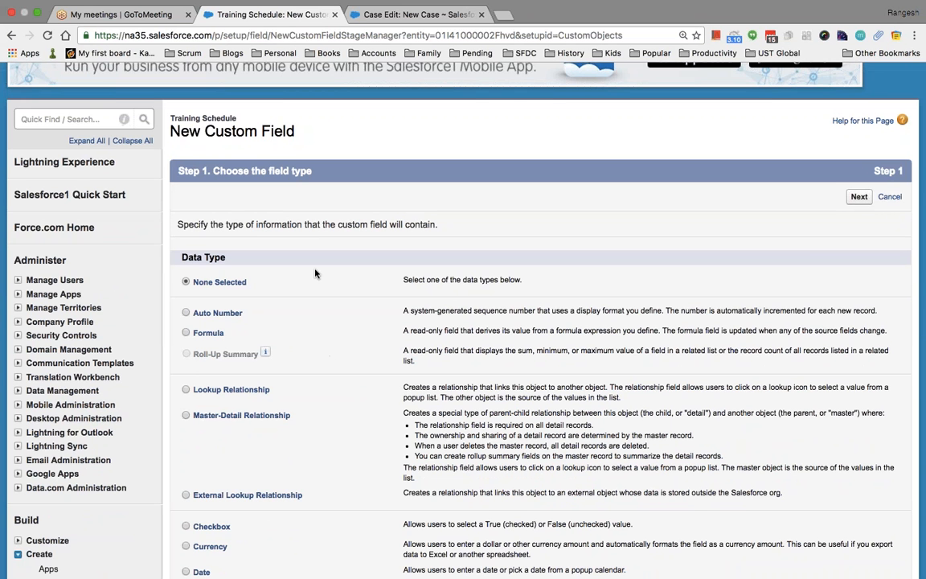
Return to the Training object's definition via Quick Find 'object' and review its custom fields.
left_click(64, 119)
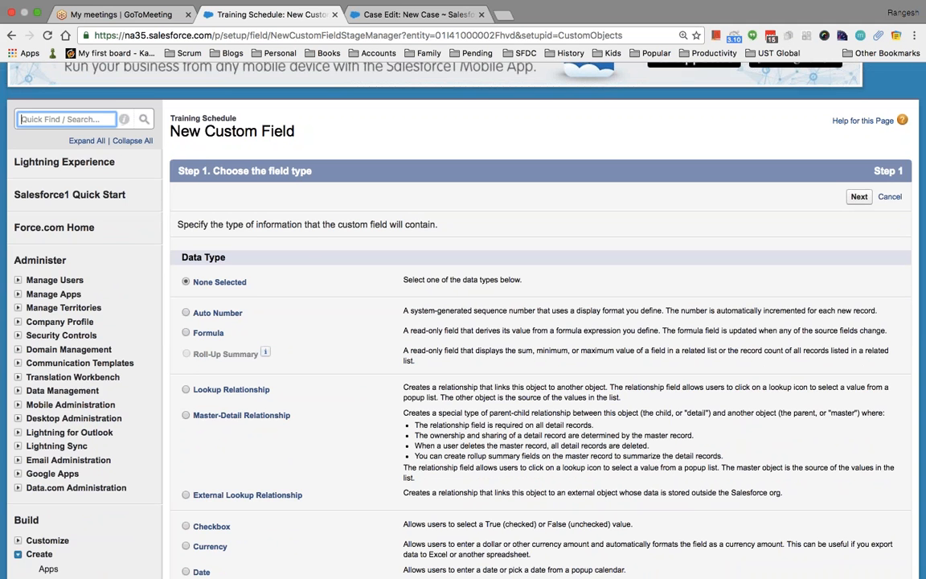
type("object")
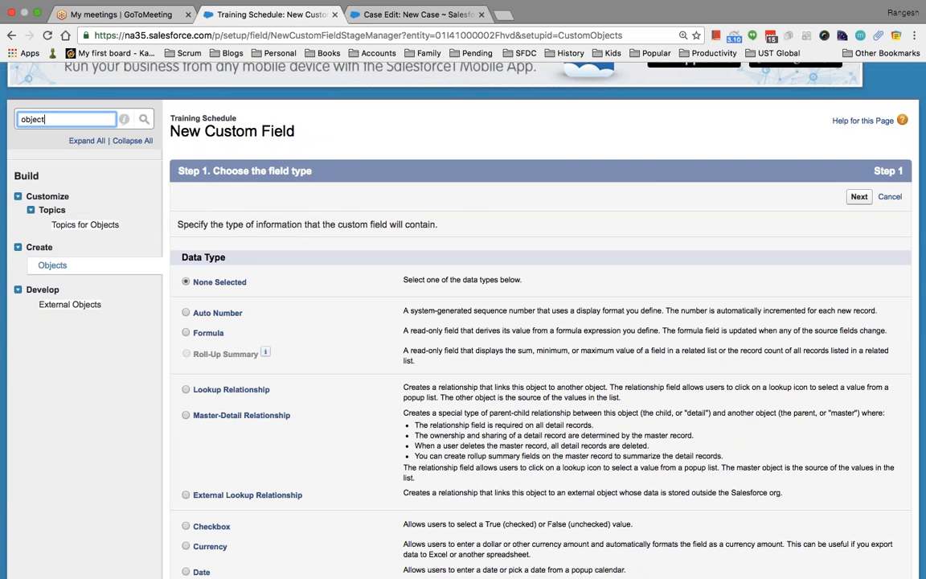
left_click(51, 265)
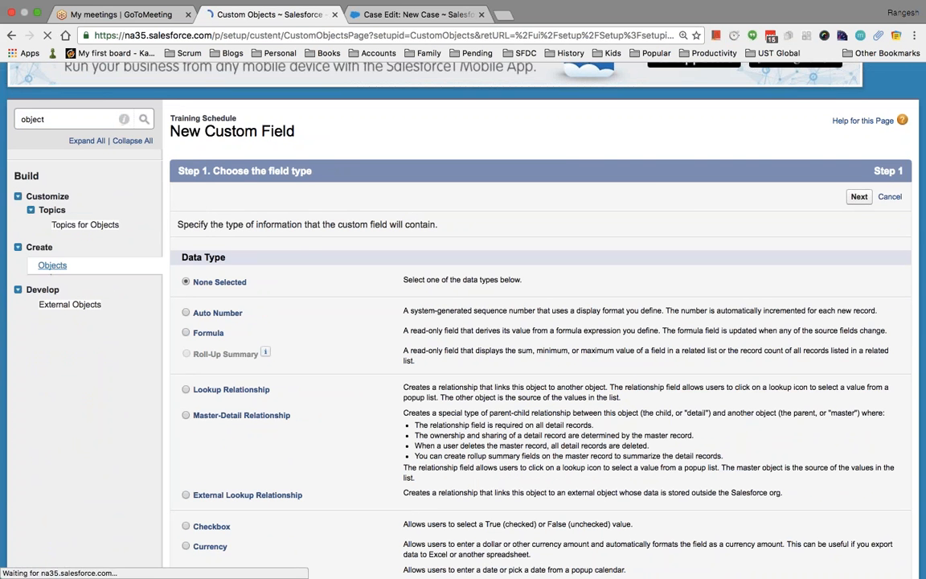
scroll(296, 372, "down", 2)
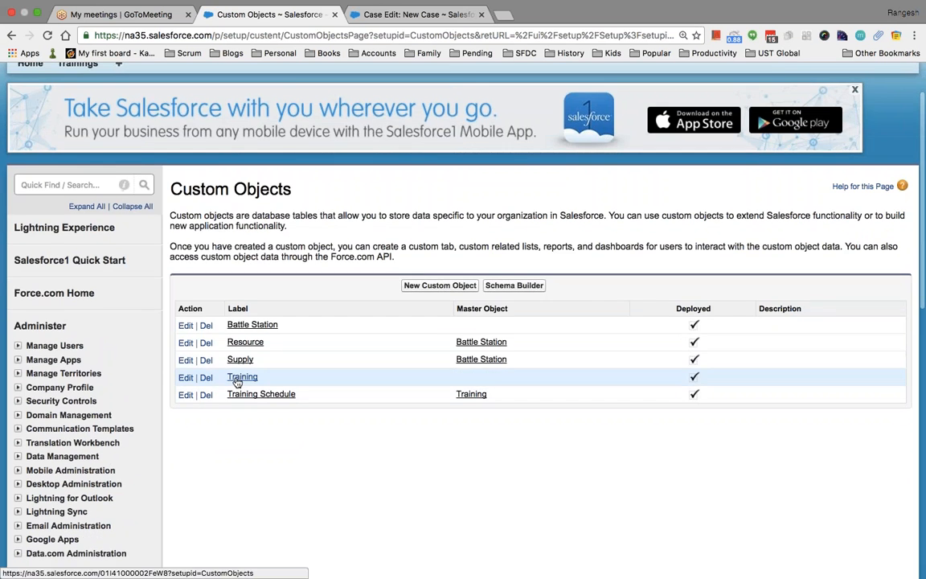
scroll(410, 434, "down", 10)
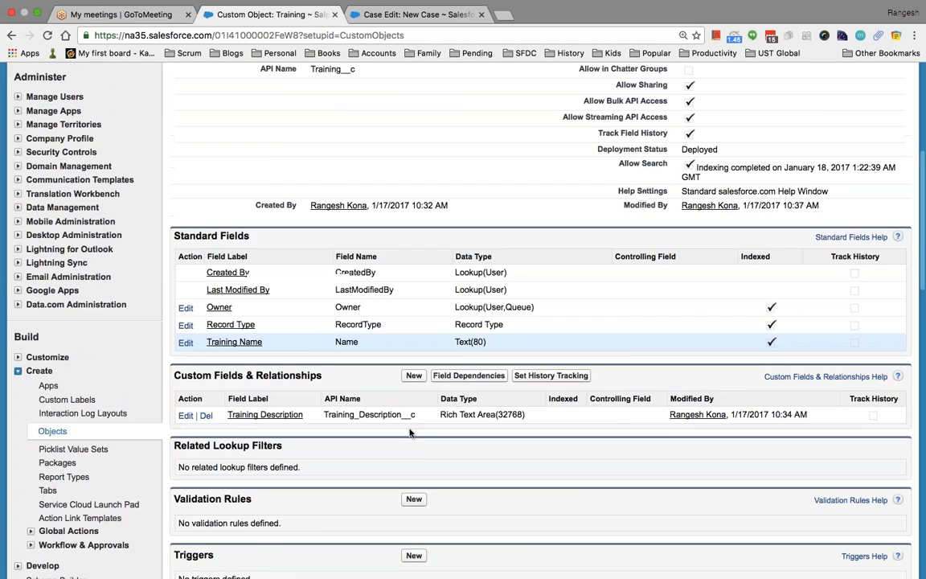
scroll(410, 434, "down", 1)
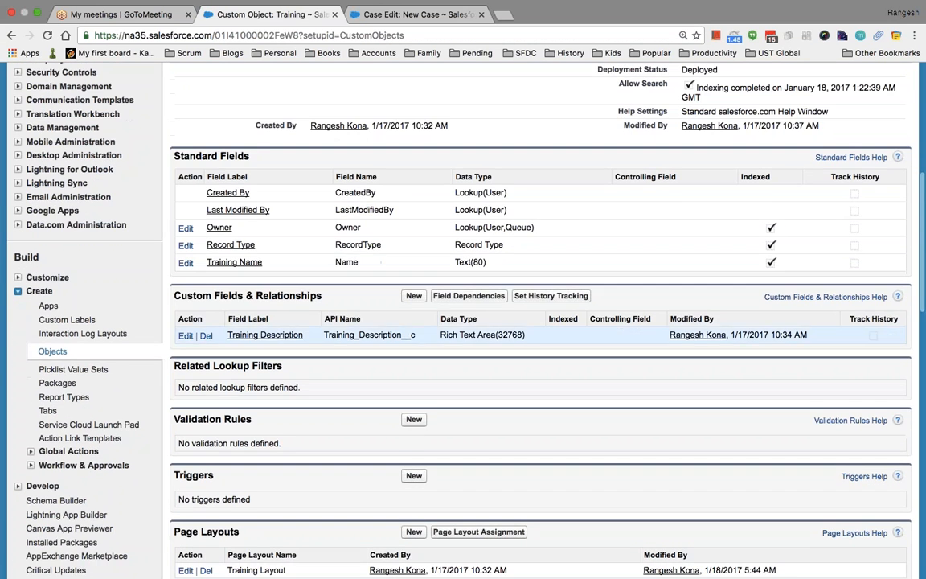
Start a Roll-Up Summary field on Training labelled 'Total Trainings' and advance to the calculation step.
left_click(414, 296)
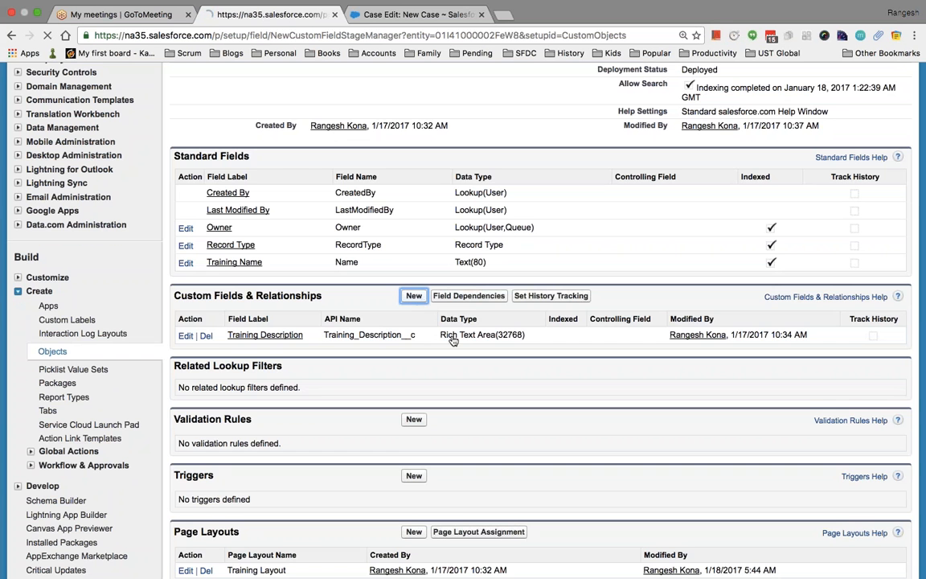
scroll(373, 322, "down", 5)
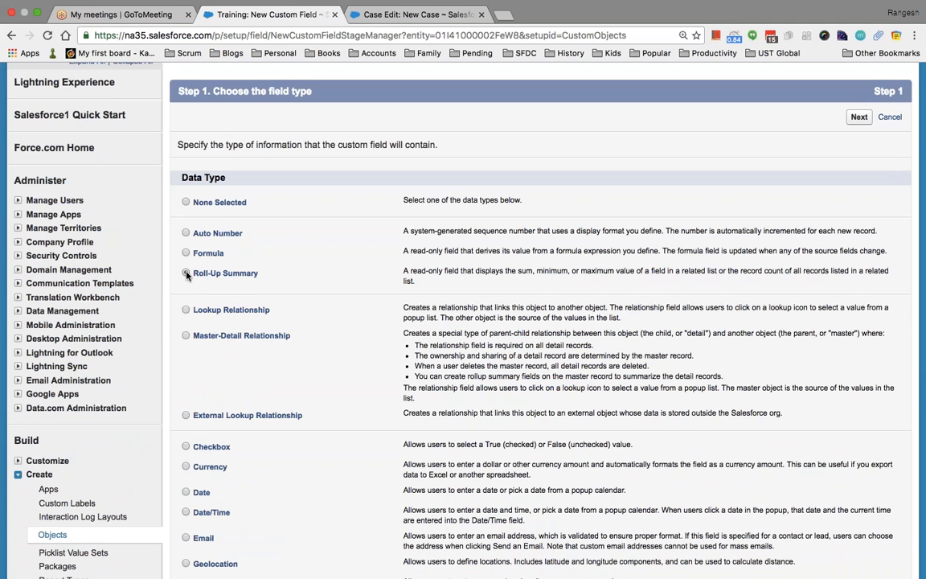
scroll(357, 273, "down", 10)
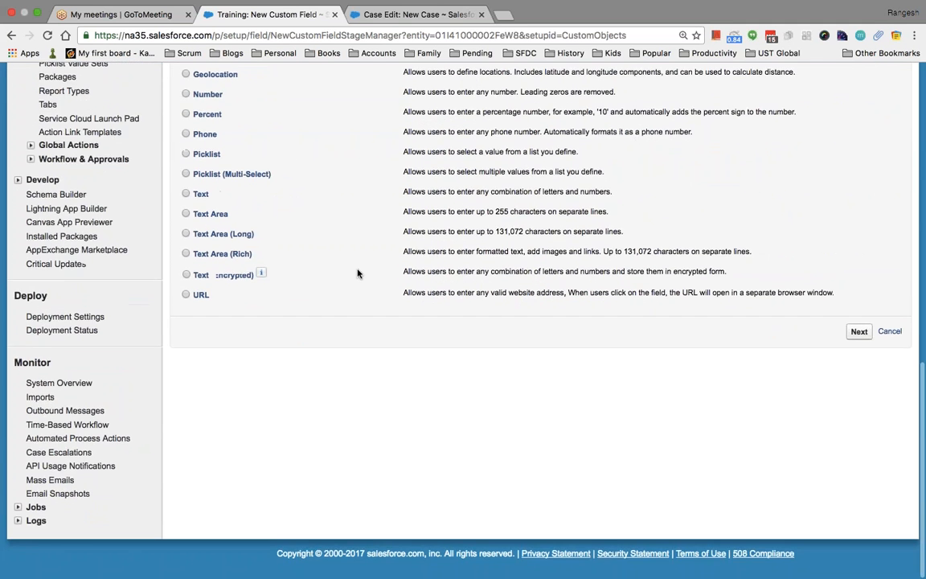
left_click(858, 332)
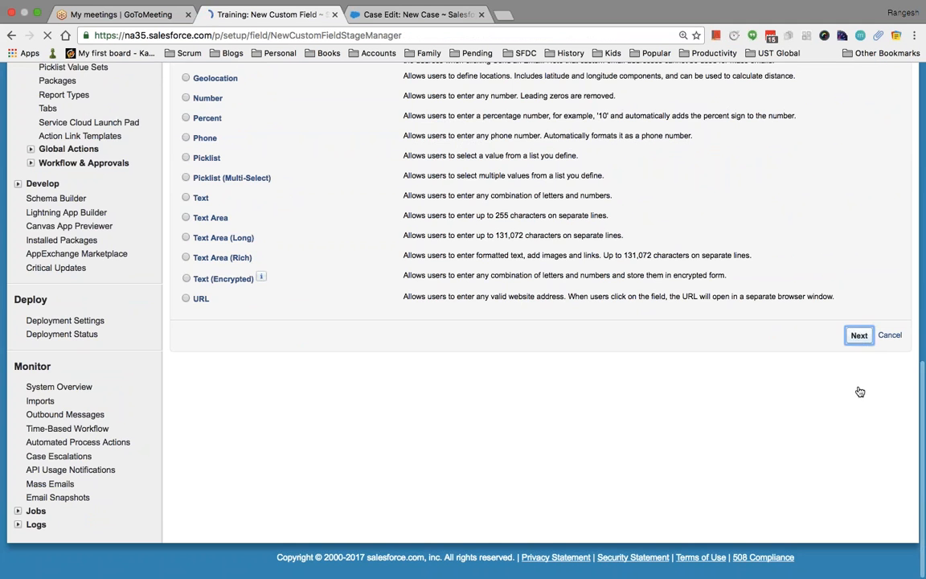
left_click(375, 360)
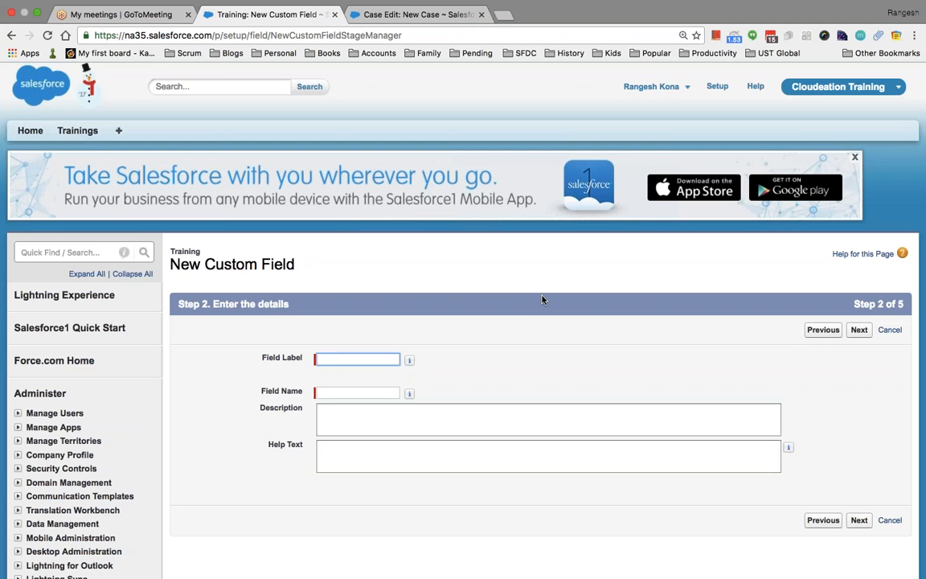
type("Total Trainings")
key("Tab")
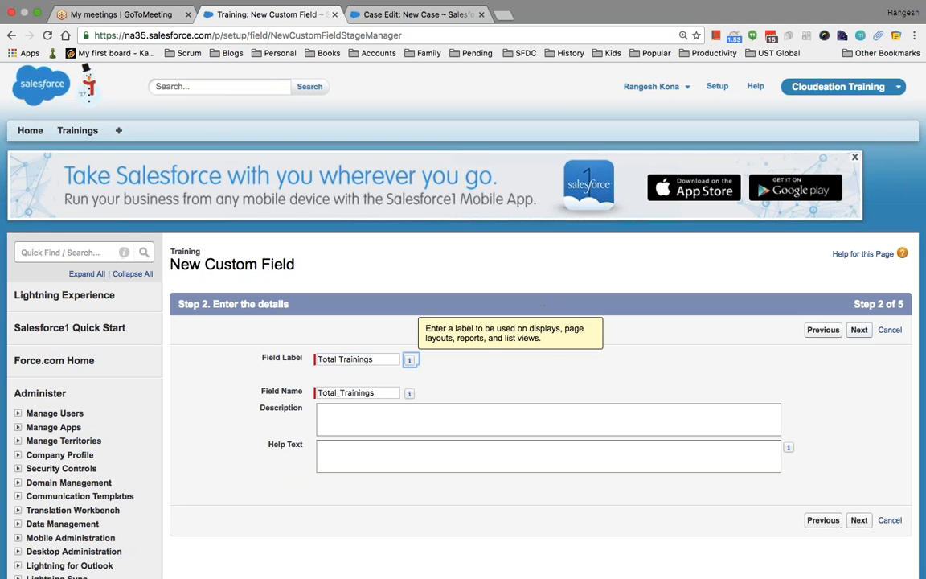
left_click(858, 330)
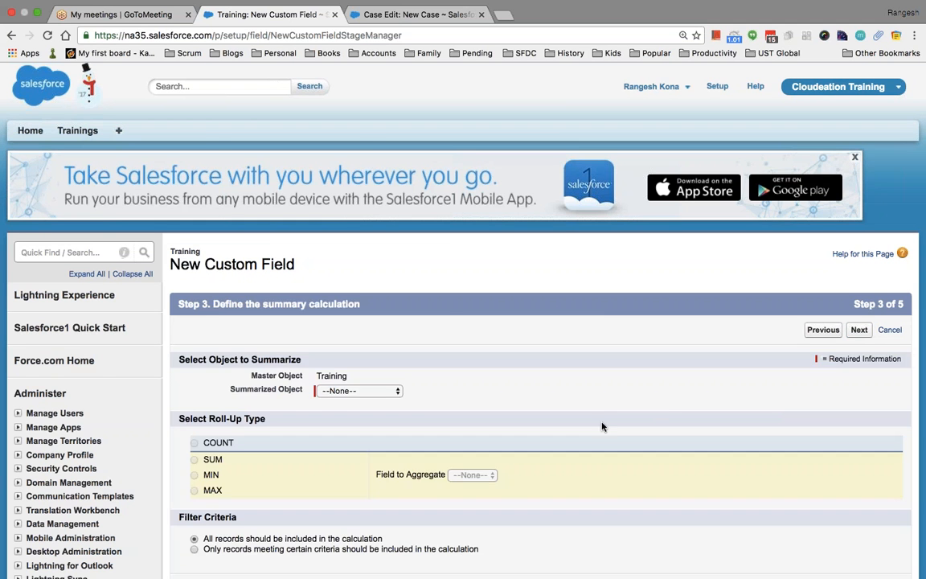
scroll(602, 426, "down", 2)
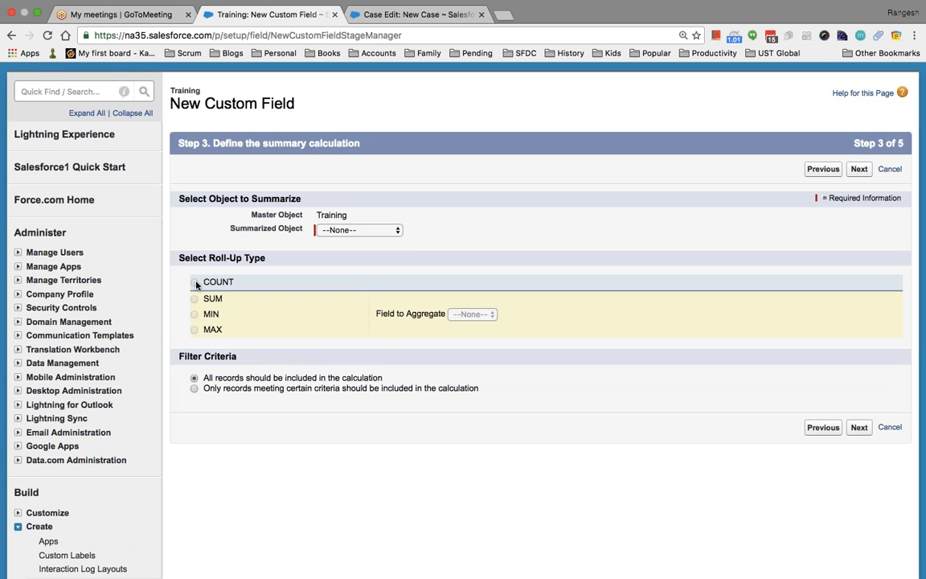
Make Total Trainings a COUNT roll-up of Trainings Schedule records and save it with default visibility.
left_click(359, 230)
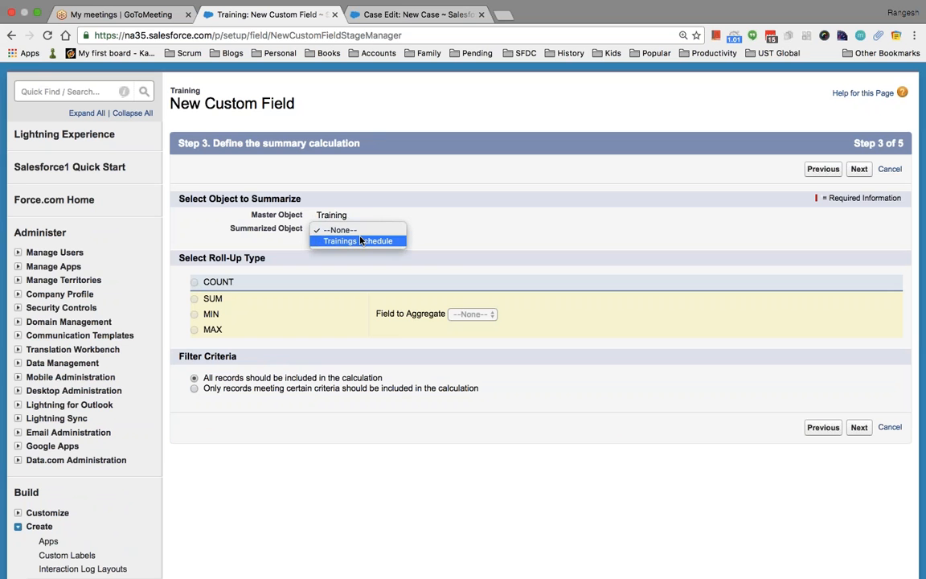
left_click(360, 241)
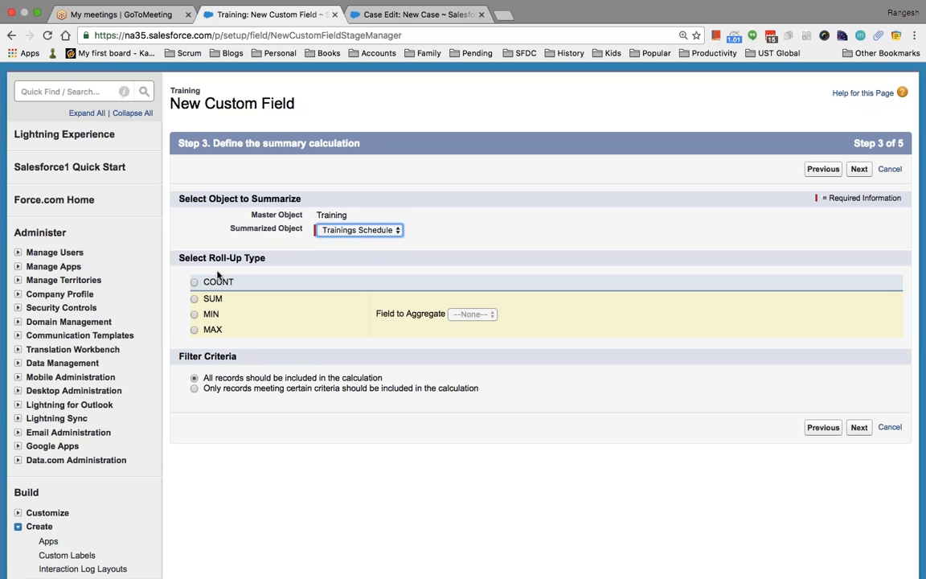
left_click(194, 283)
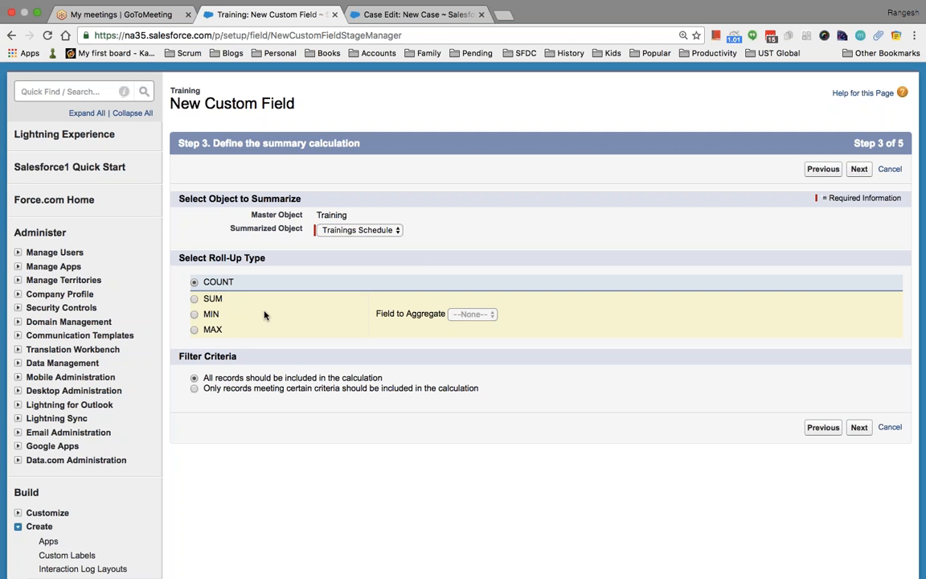
left_click(195, 299)
left_click(193, 283)
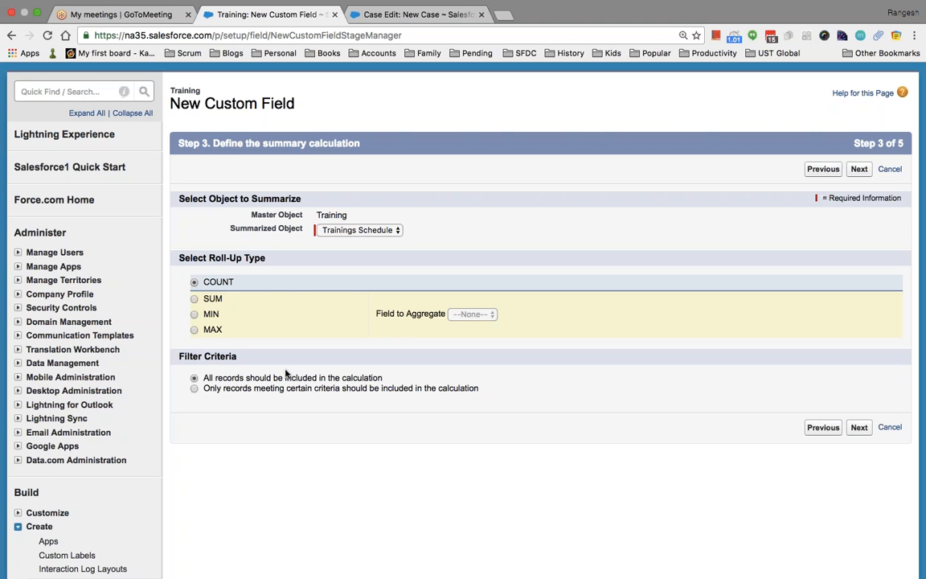
left_click(859, 428)
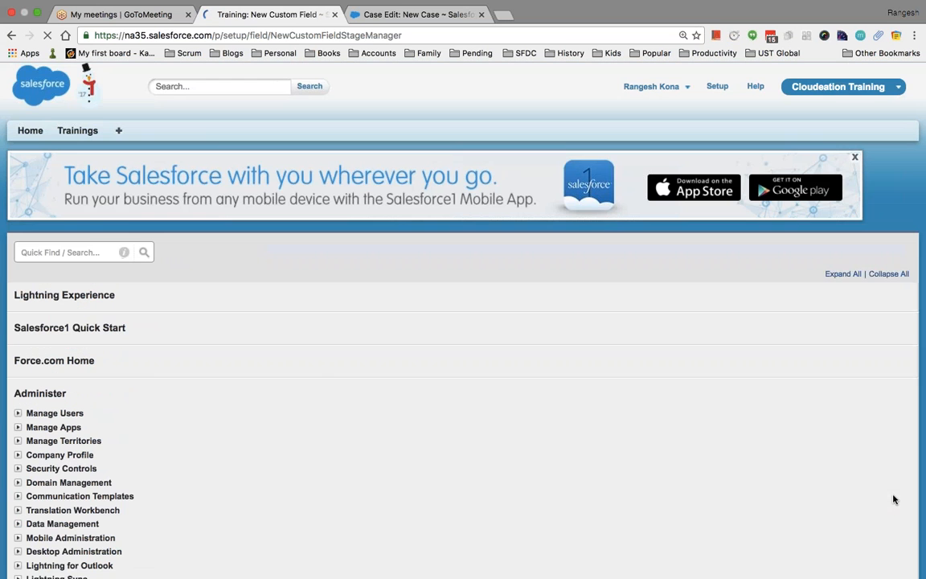
left_click(857, 330)
left_click(857, 332)
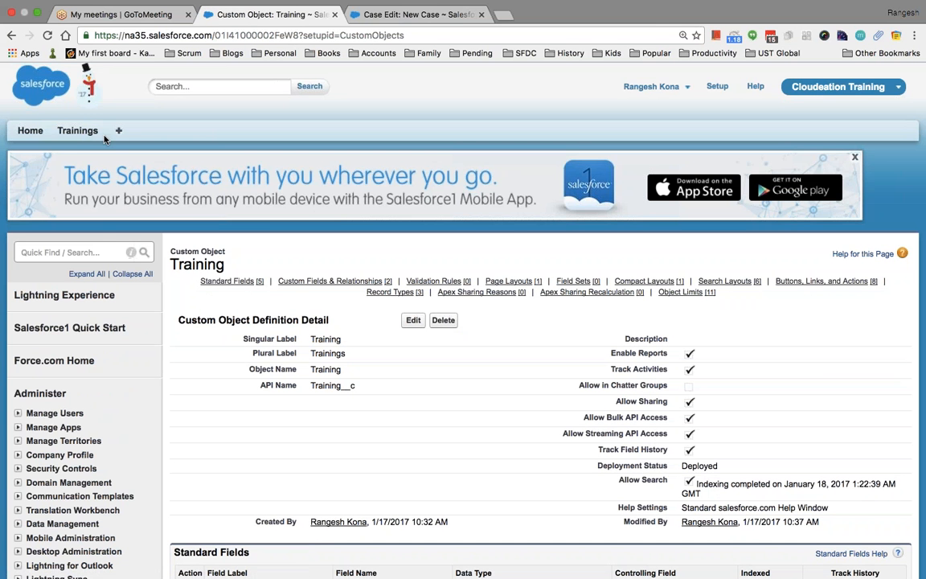
Open the Salesforce Developer Training record from the Trainings list in a new browser tab.
left_click(81, 131, "super")
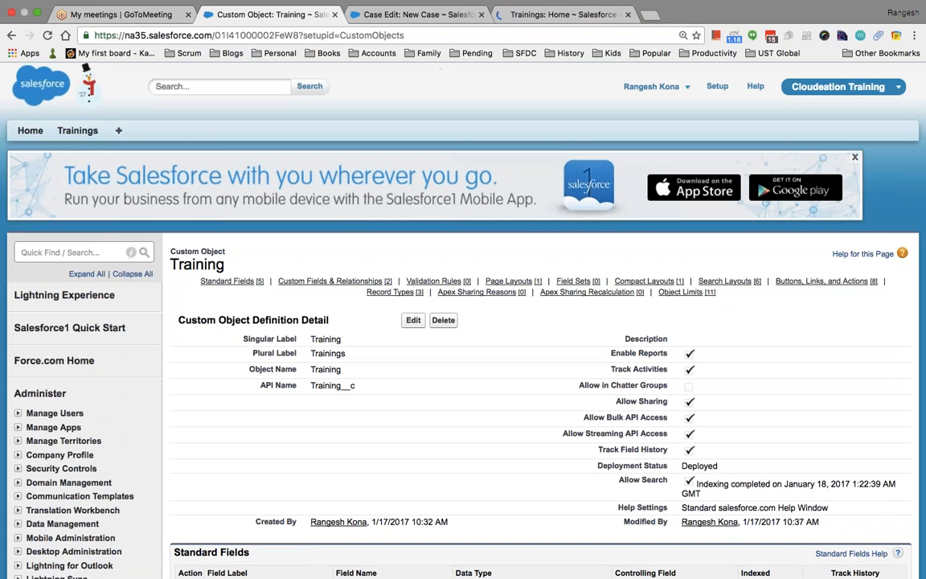
left_click(558, 16)
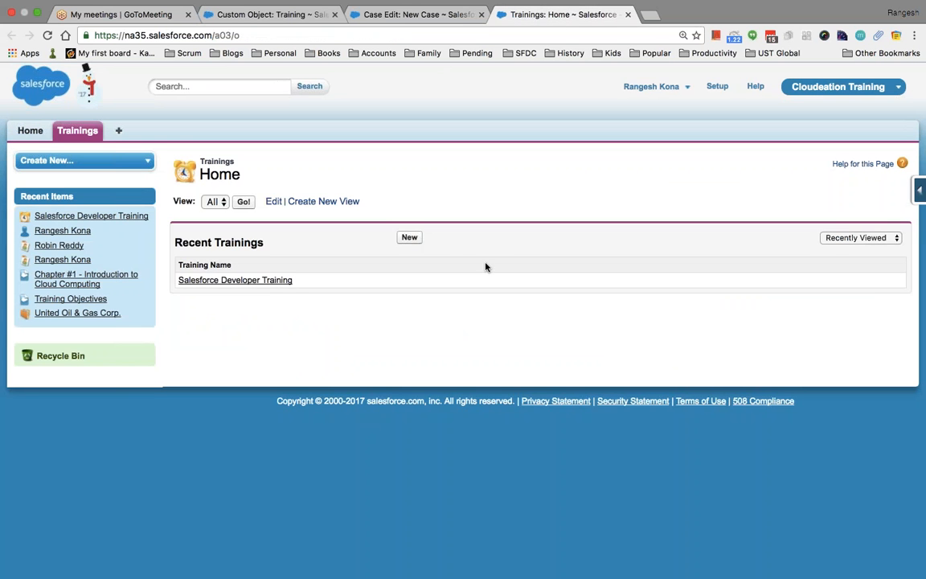
left_click(270, 281)
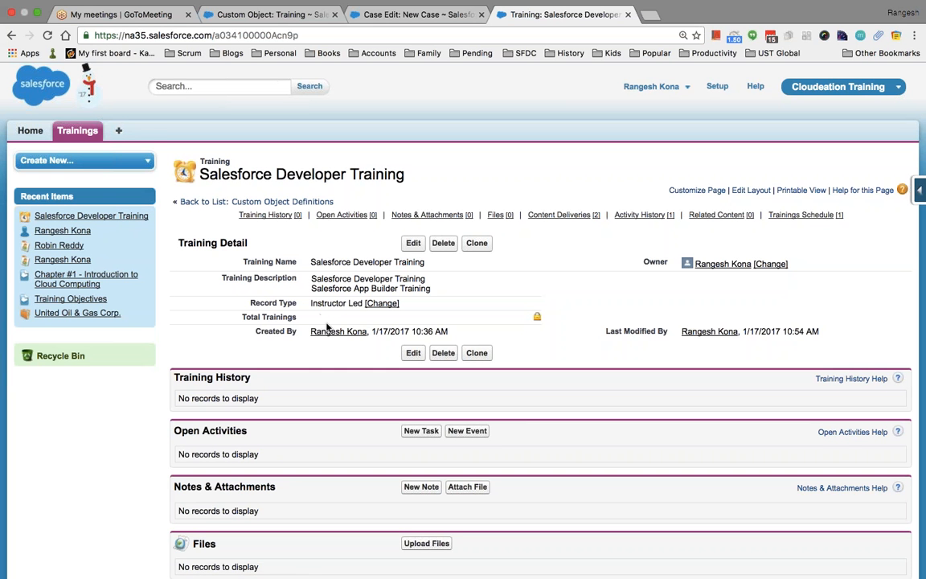
scroll(361, 411, "down", 5)
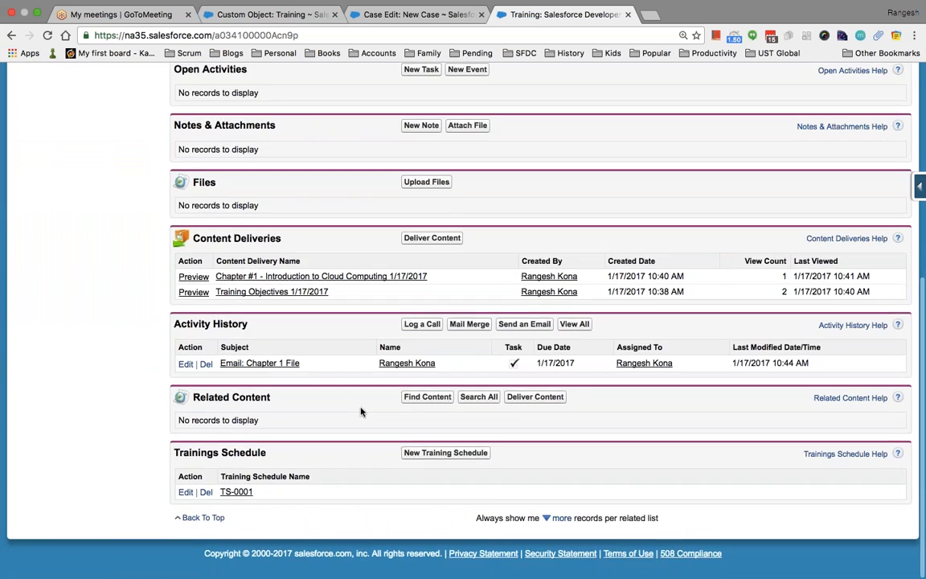
Add a training schedule running 1/18/2017 to 1/19/2017 and return to the training record.
left_click(434, 456)
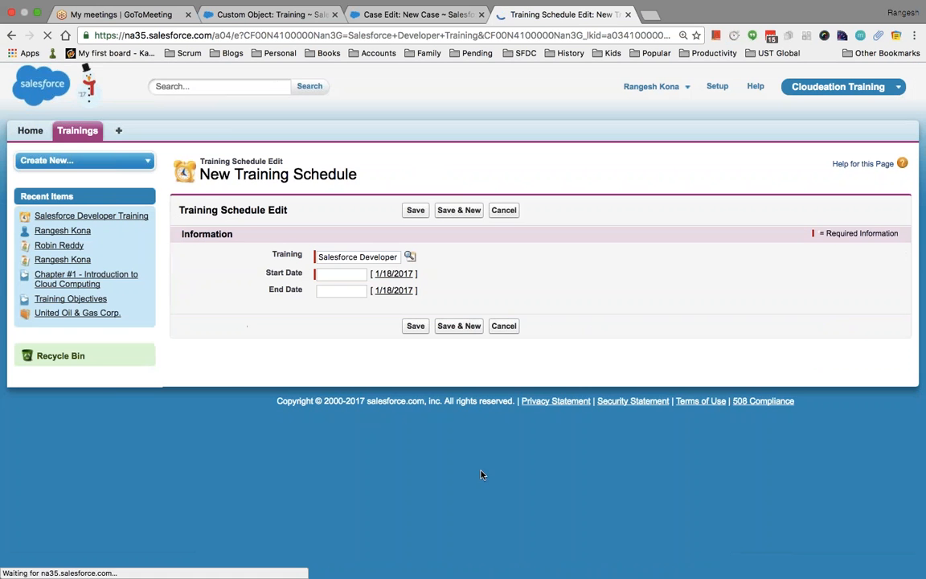
left_click(381, 274)
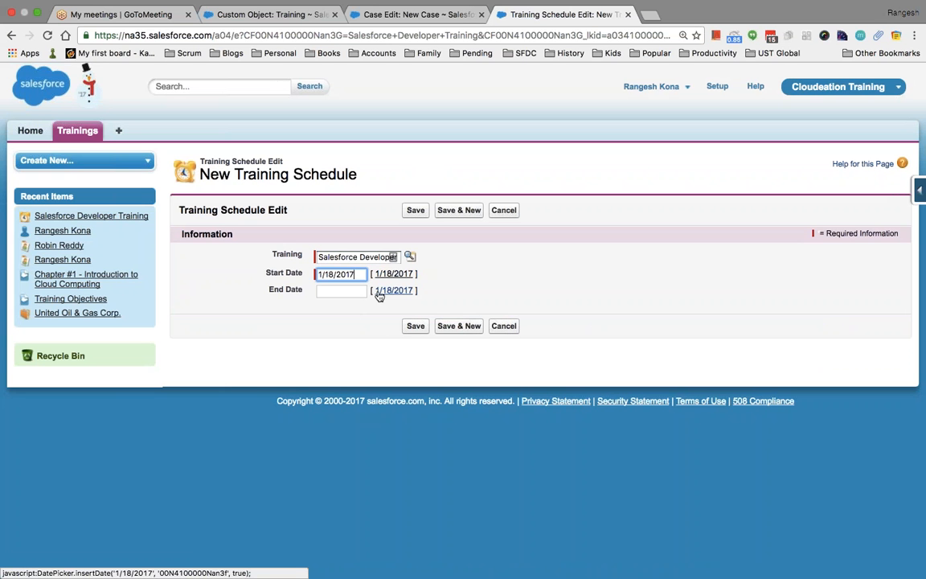
left_click(339, 291)
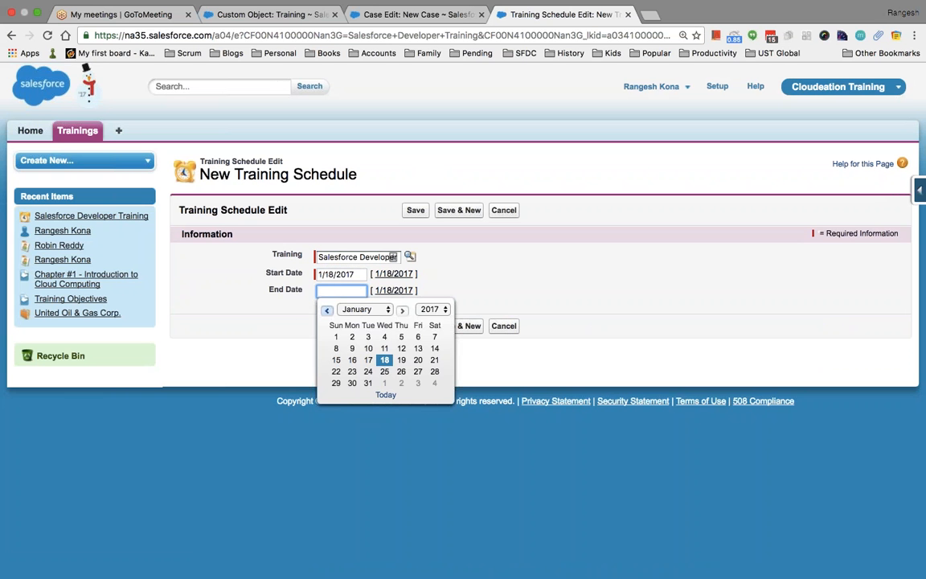
left_click(401, 359)
left_click(415, 326)
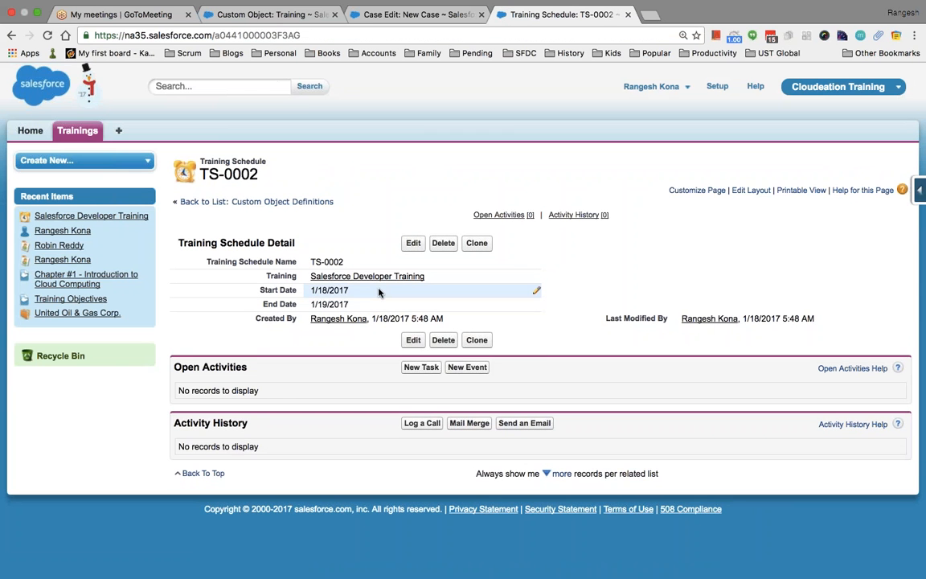
left_click(392, 277)
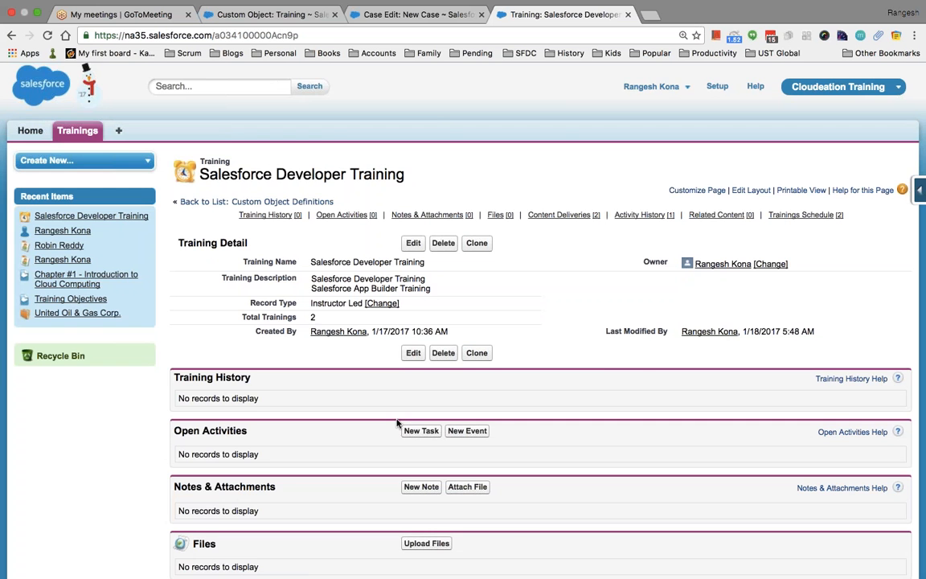
Delete schedule TS-0001 from Salesforce Developer Training and confirm, leaving Total Trainings at 1.
scroll(398, 421, "down", 5)
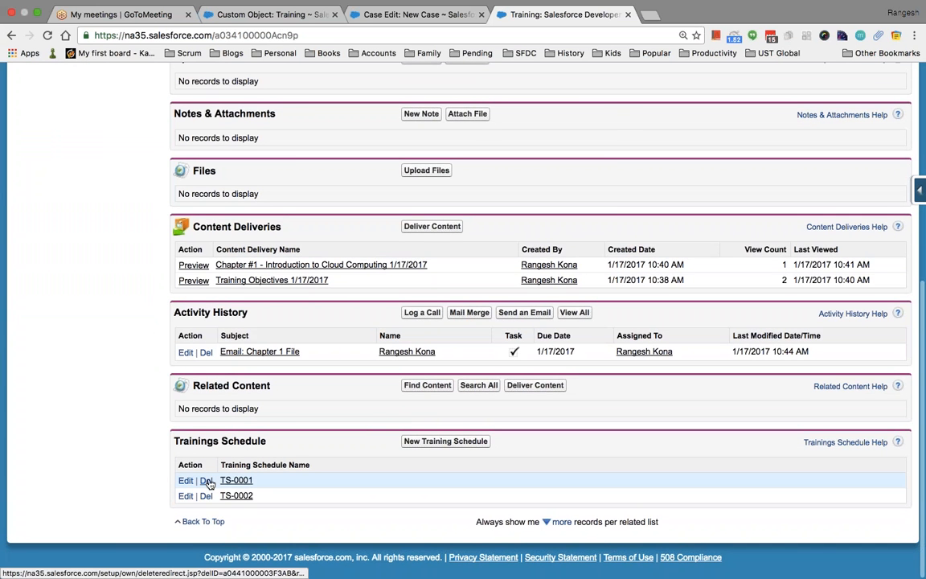
left_click(206, 479)
left_click(550, 190)
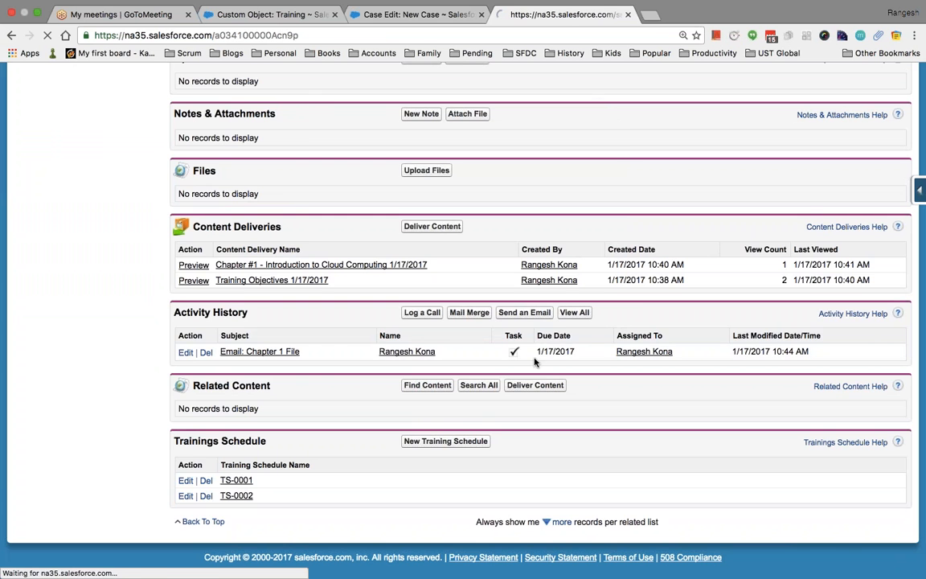
scroll(535, 361, "down", 3)
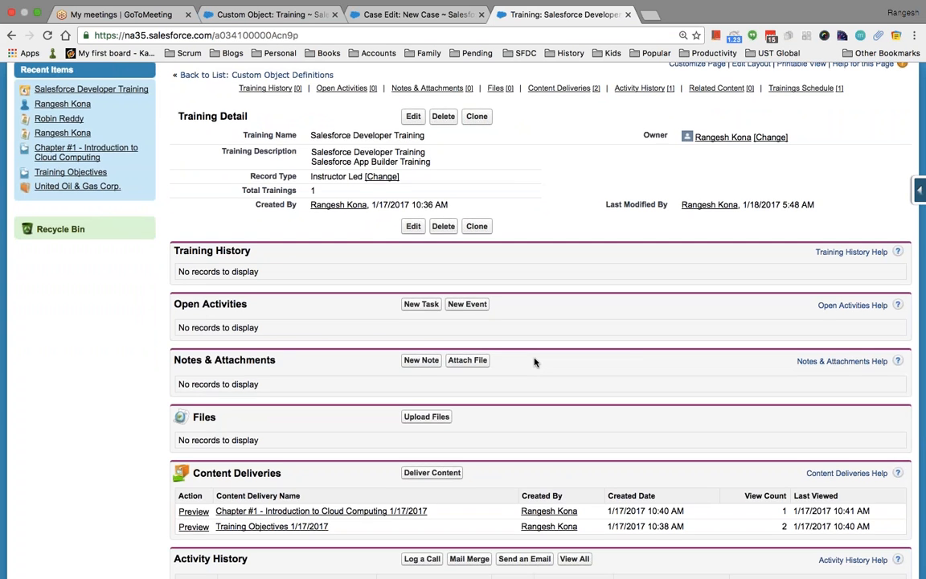
scroll(534, 362, "down", 5)
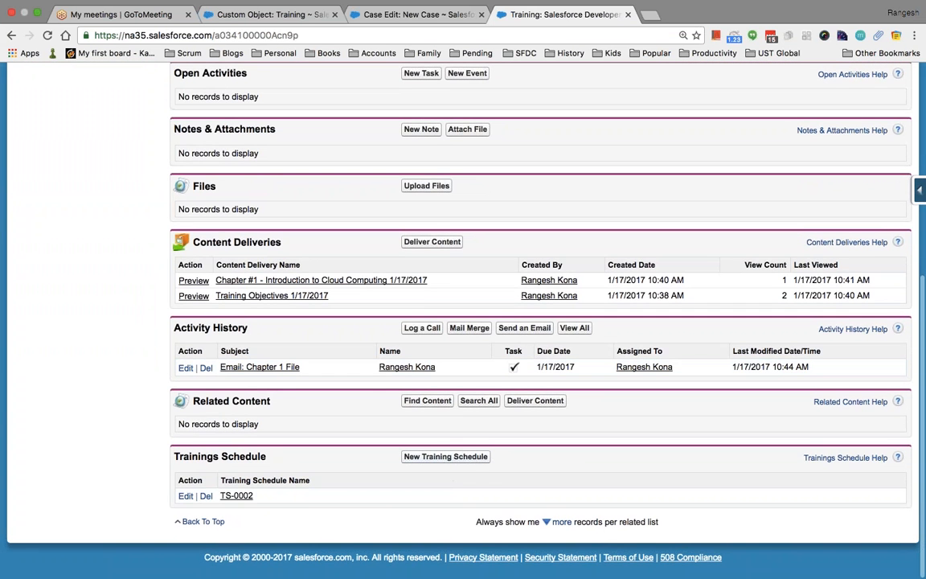
Add schedule TS-0003 running 1/18/2017 to 1/26/2017 and return to Salesforce Developer Training.
left_click(470, 457)
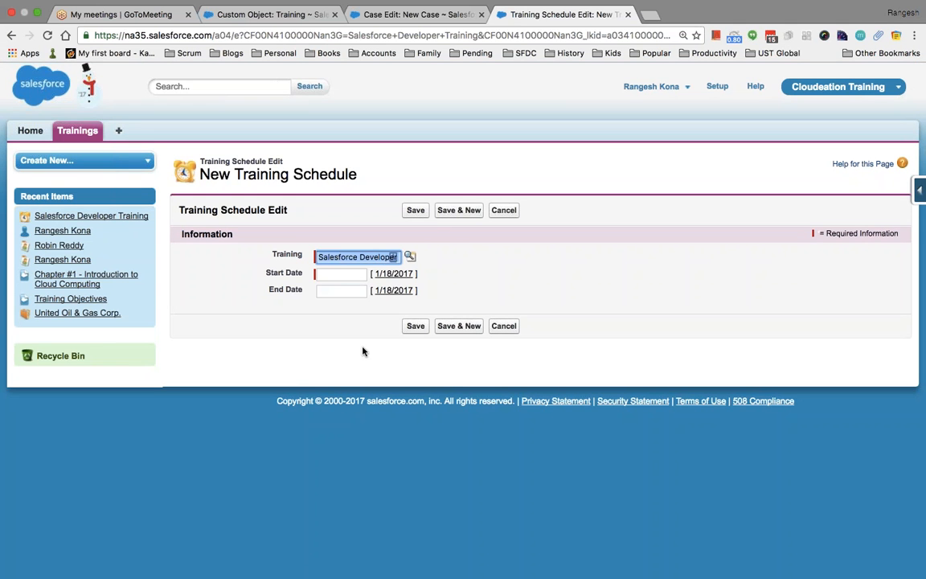
left_click(394, 274)
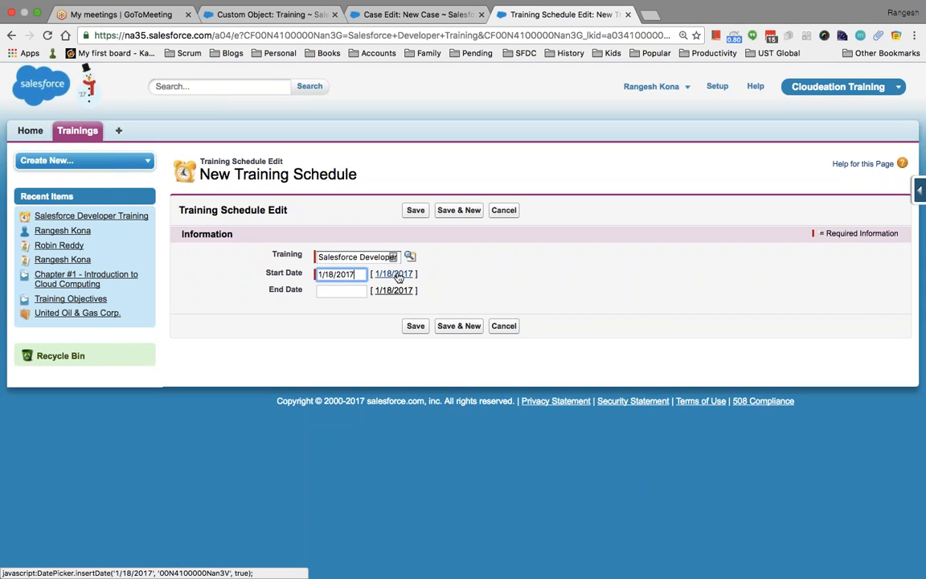
left_click(339, 290)
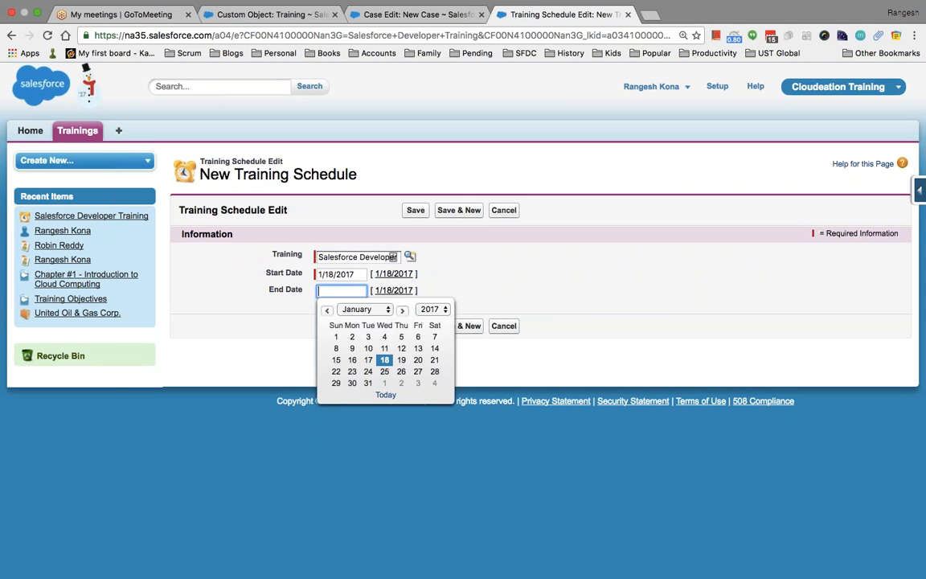
left_click(401, 371)
left_click(416, 325)
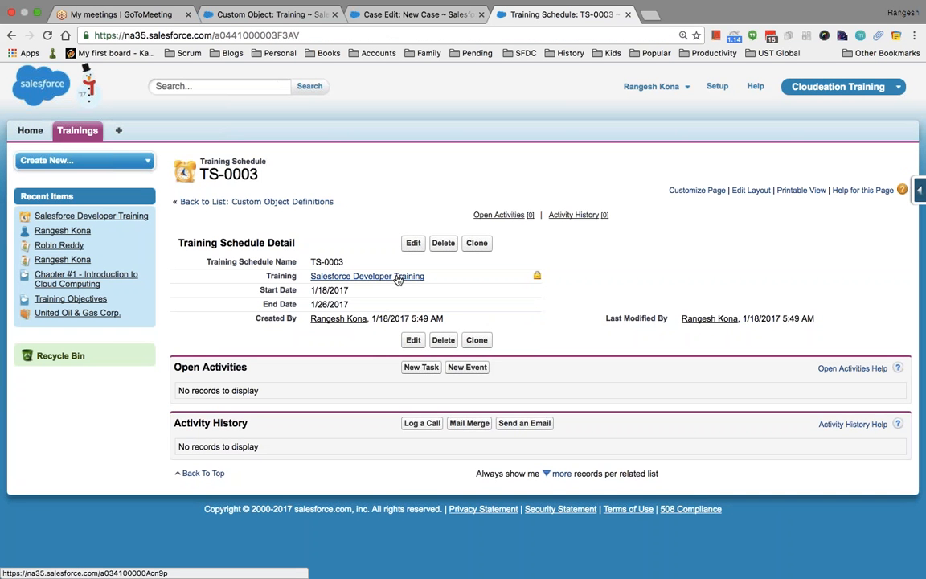
left_click(378, 275)
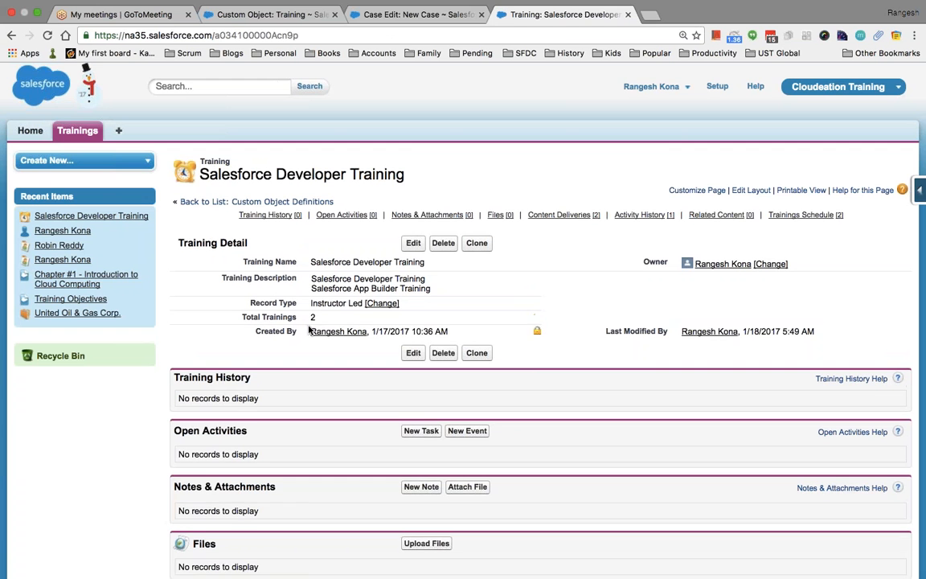
Start another training schedule but cancel it, then open schedule TS-0002.
scroll(463, 321, "down", 5)
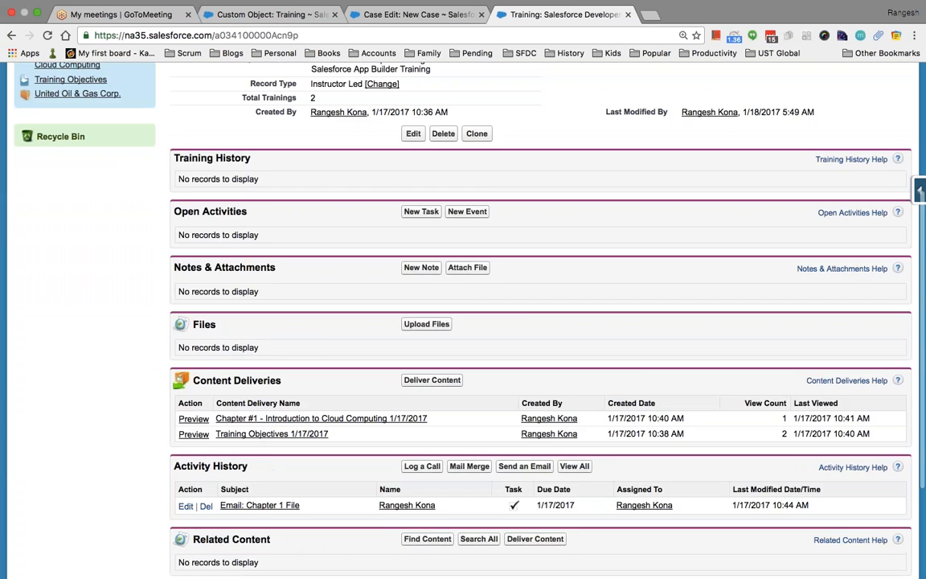
left_click(446, 441)
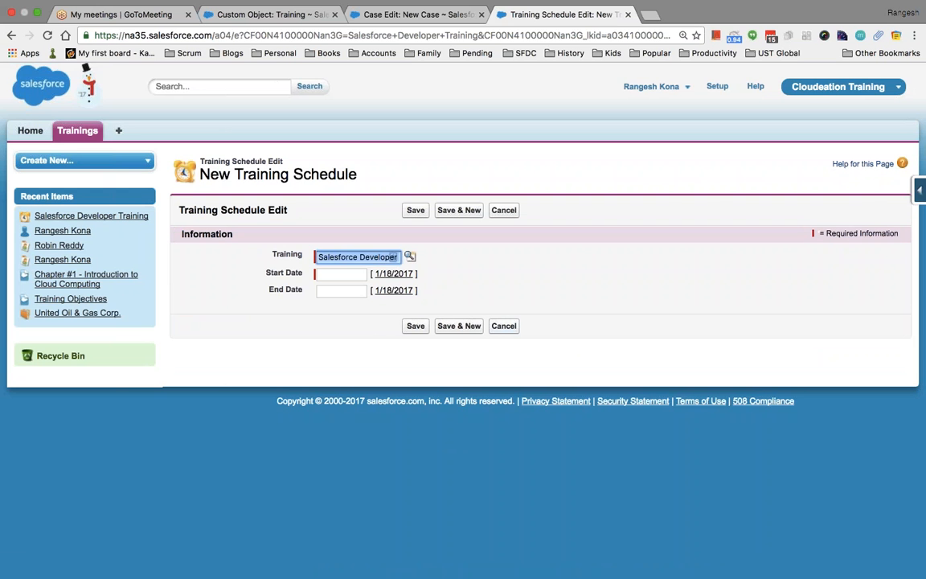
left_click(503, 326)
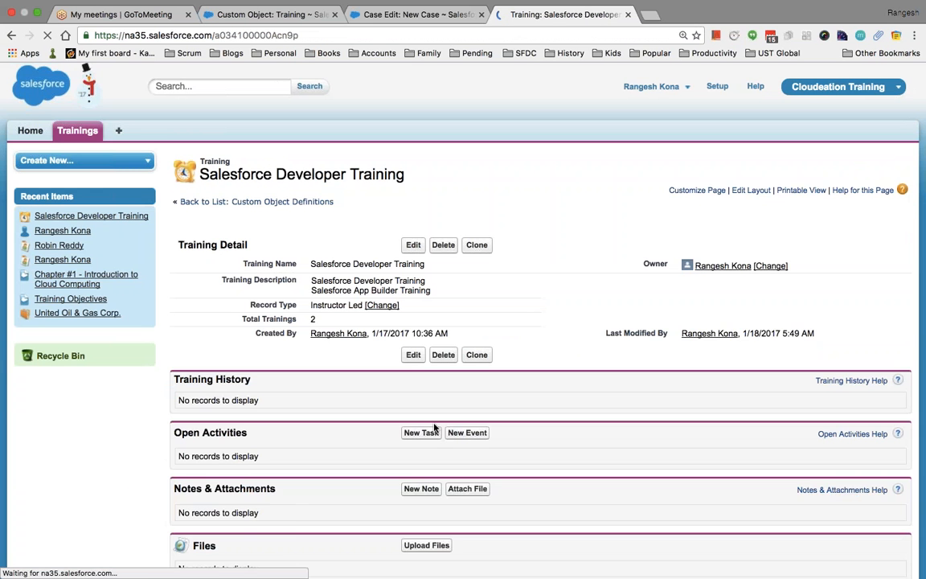
scroll(434, 428, "down", 5)
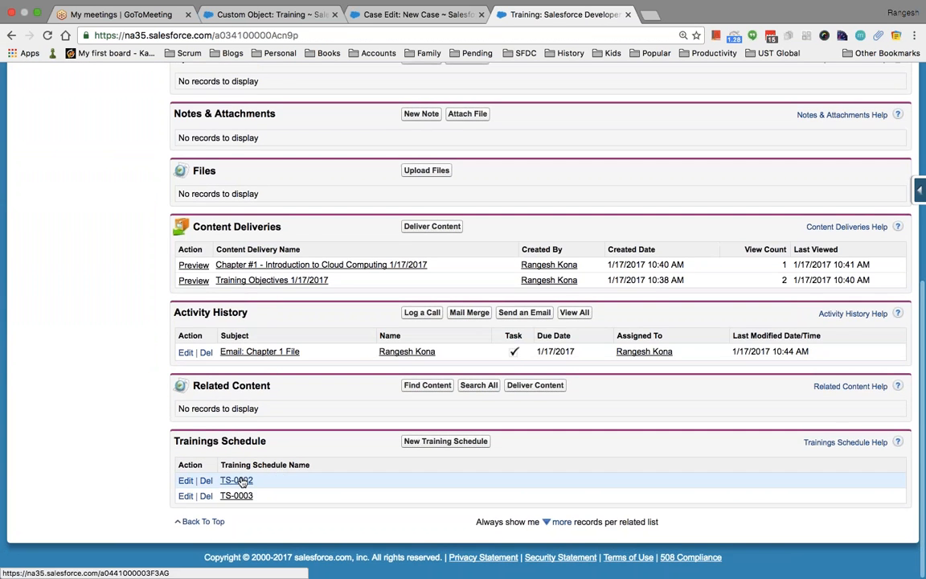
left_click(244, 481)
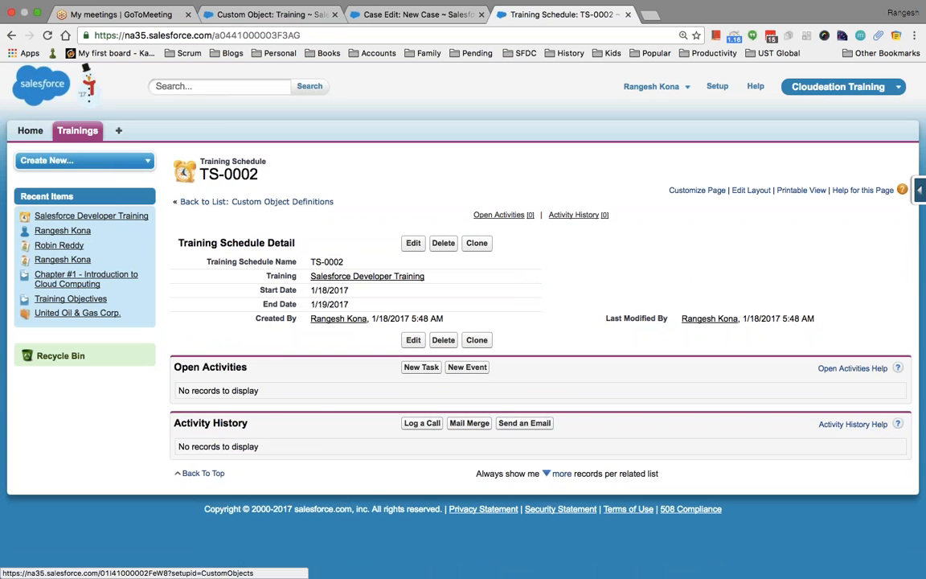
Switch browser tabs back to the Training custom object definition page.
left_click(437, 16)
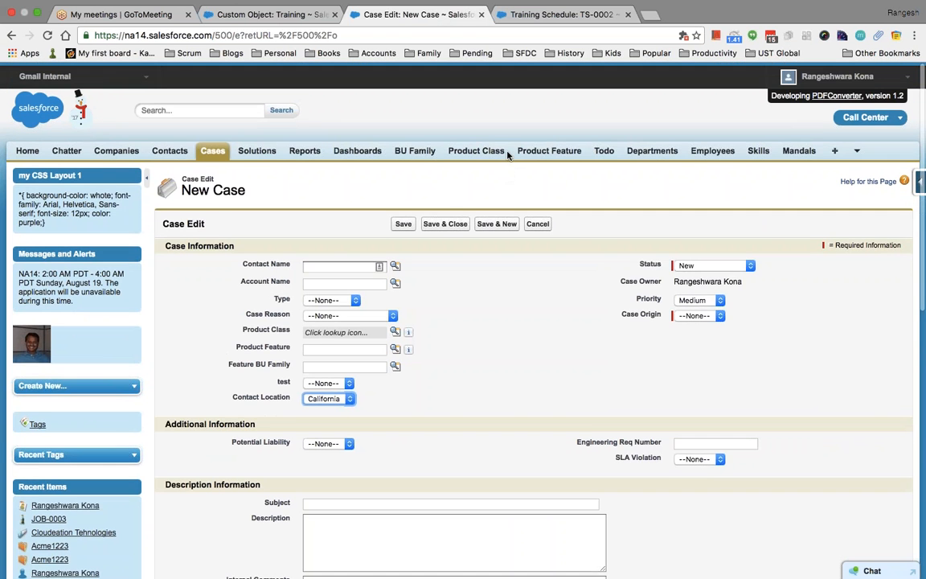
left_click(553, 15)
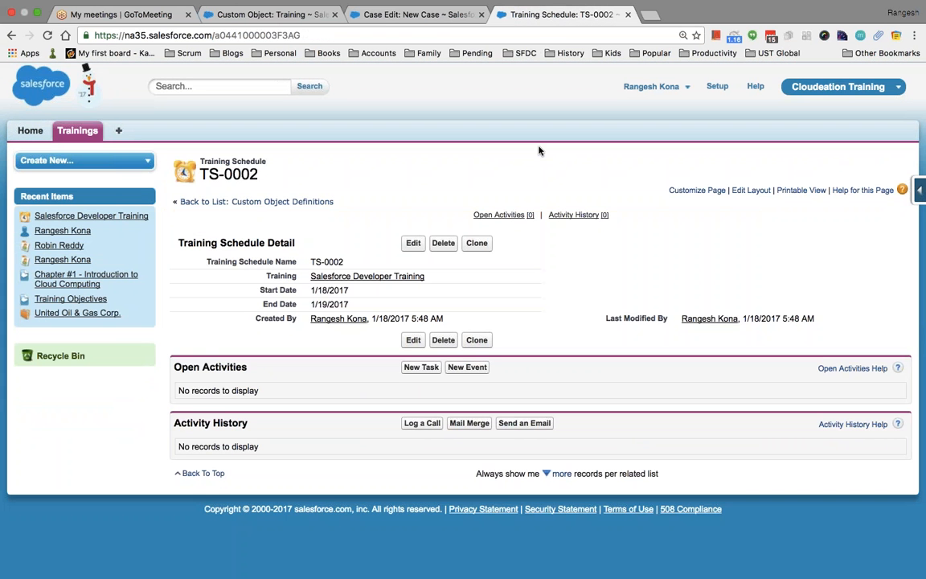
left_click(287, 17)
Go to the custom Objects setup page using Quick Find 'object'.
left_click(79, 252)
type("object")
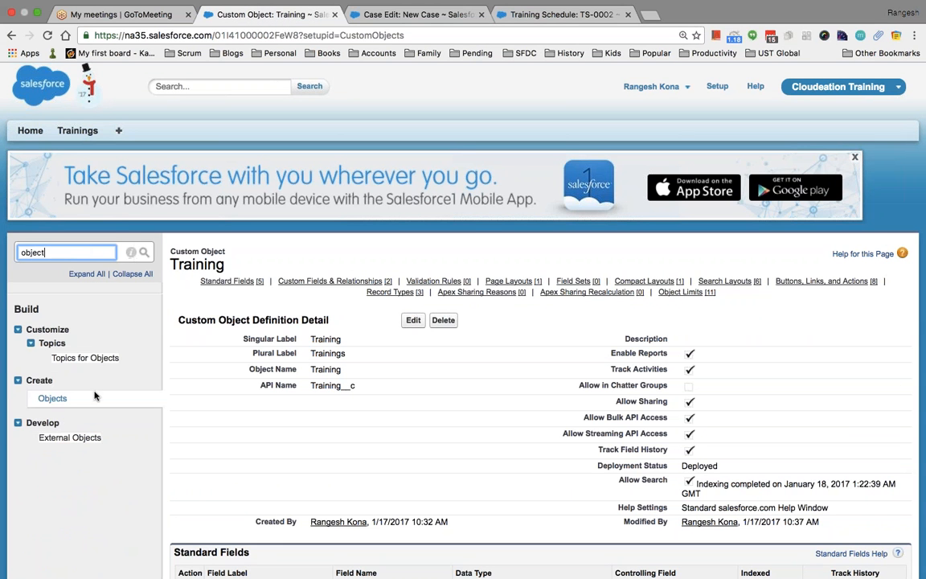
left_click(53, 397)
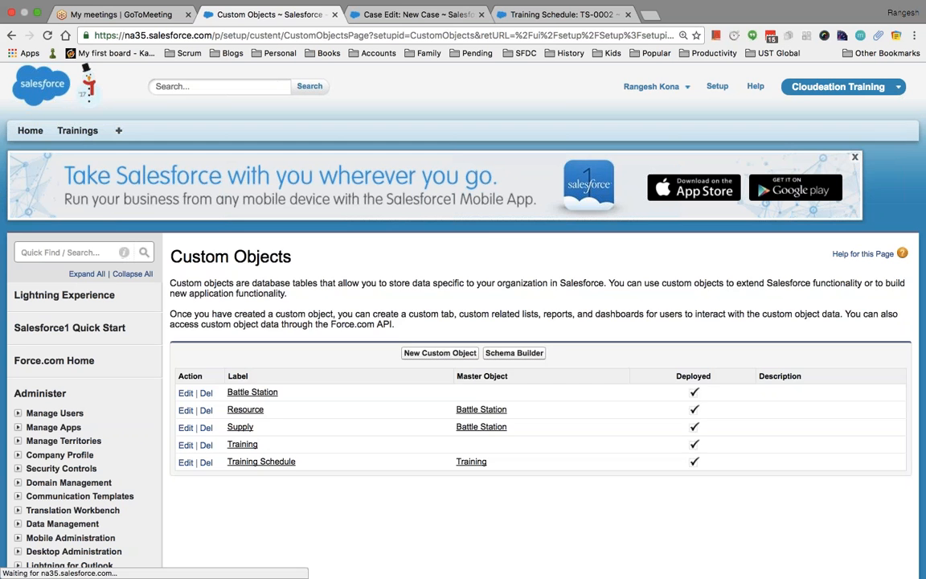
Create a custom object labelled Student with plural label Students.
left_click(439, 353)
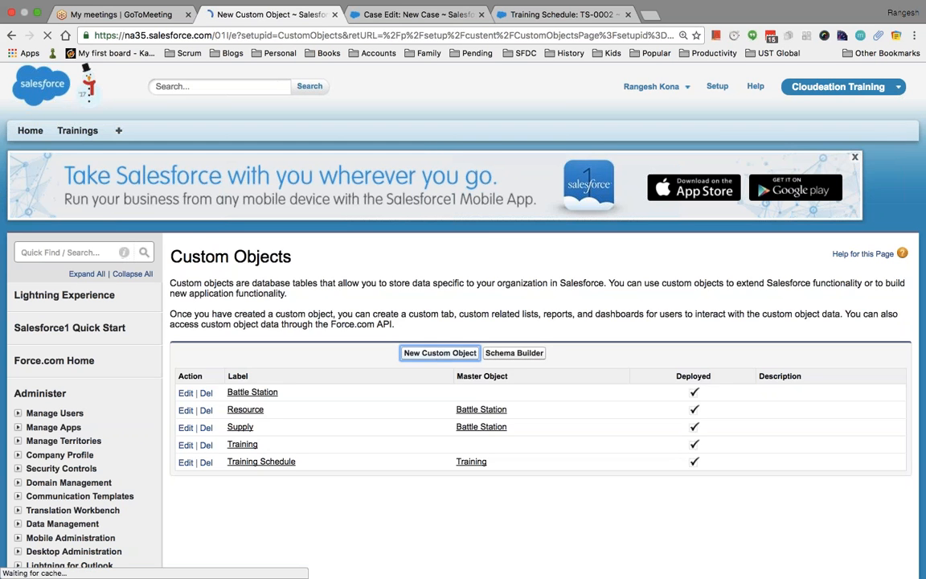
type("Student")
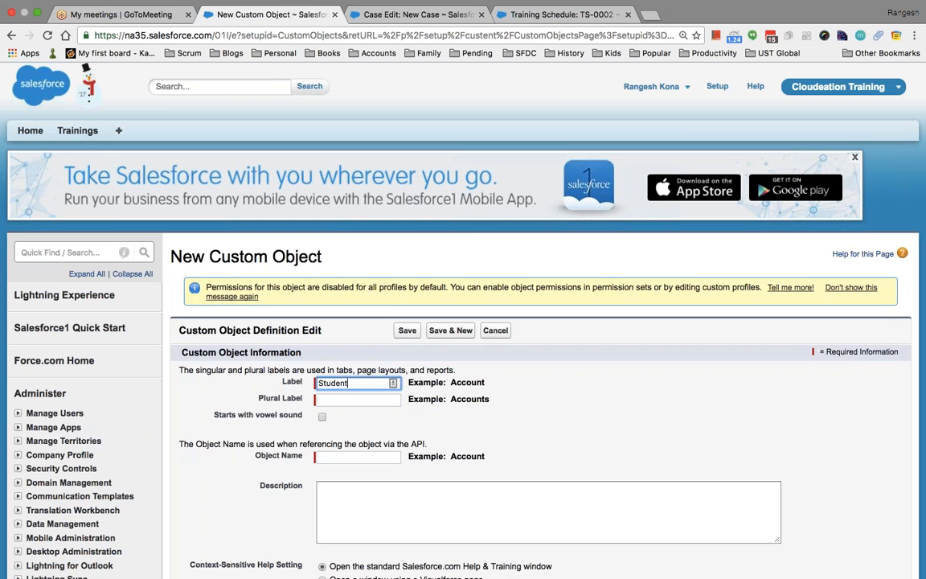
key("Tab")
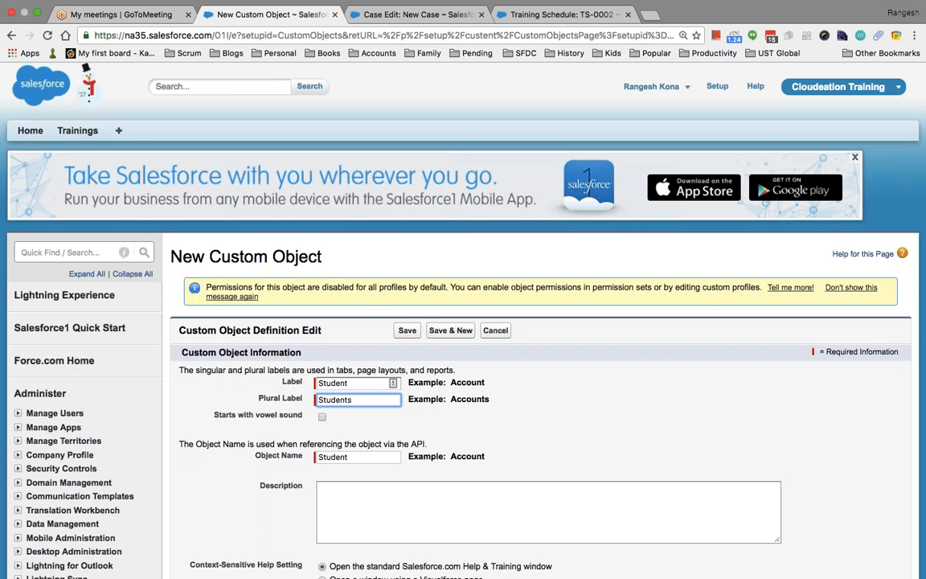
type("Students")
scroll(486, 437, "down", 3)
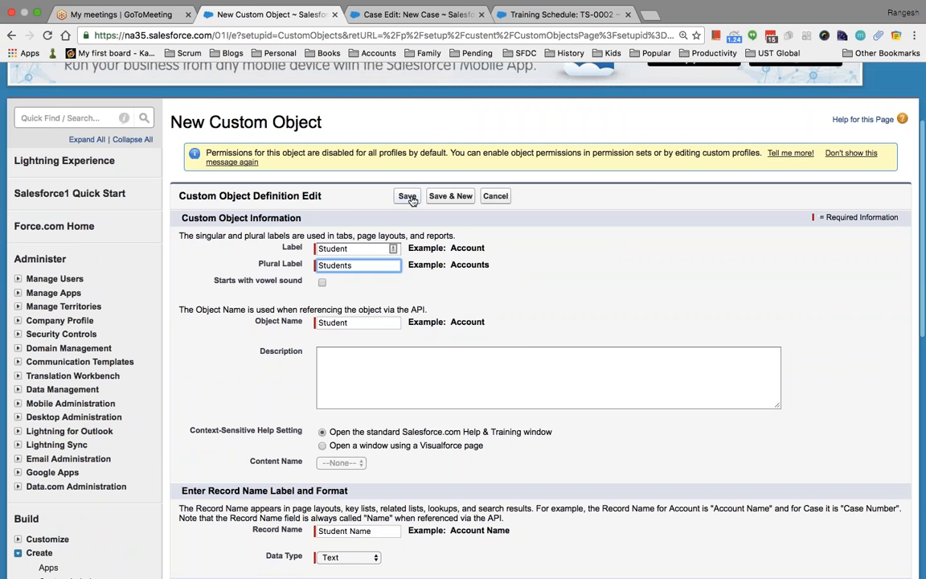
left_click(411, 196)
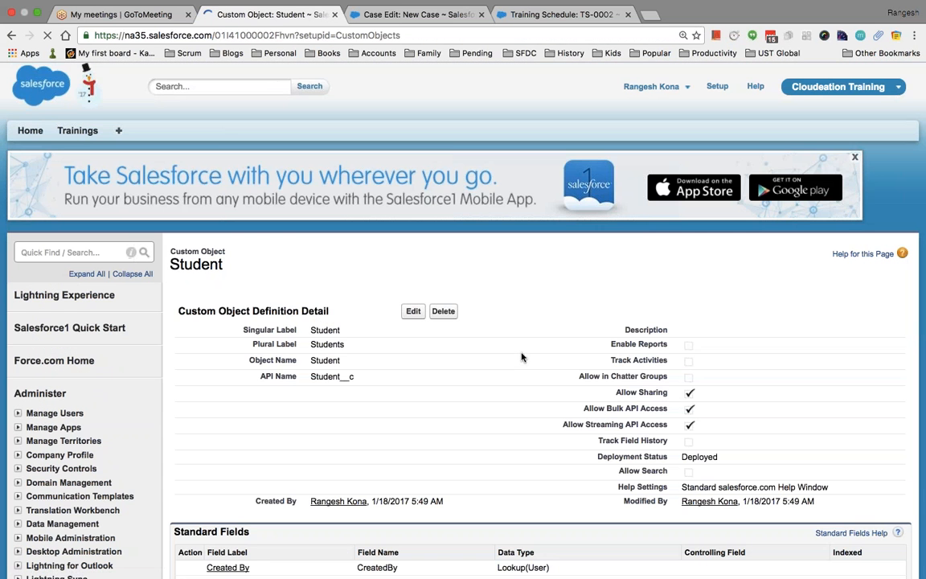
scroll(505, 351, "down", 3)
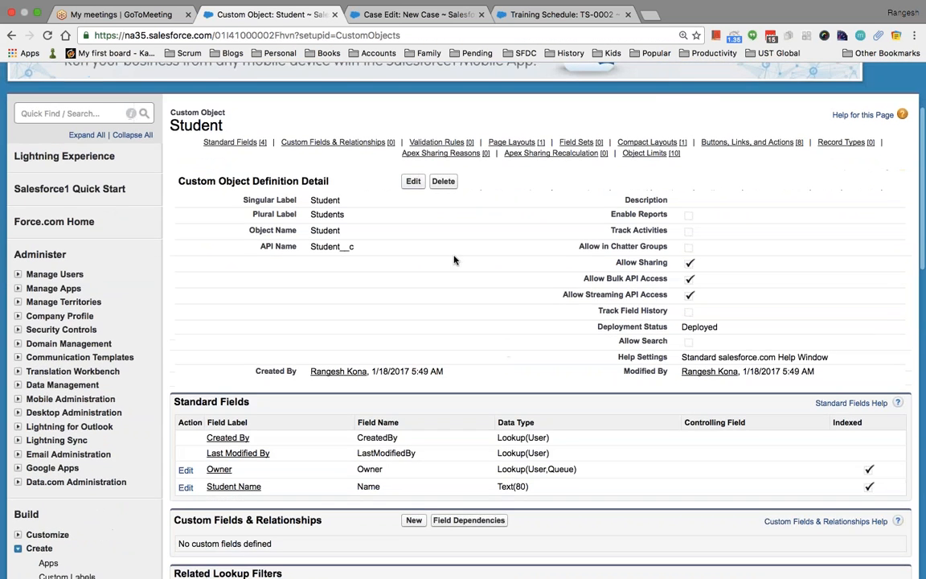
Change Student record names to Auto Number, format Student-{0000}, starting at 1.
left_click(413, 181)
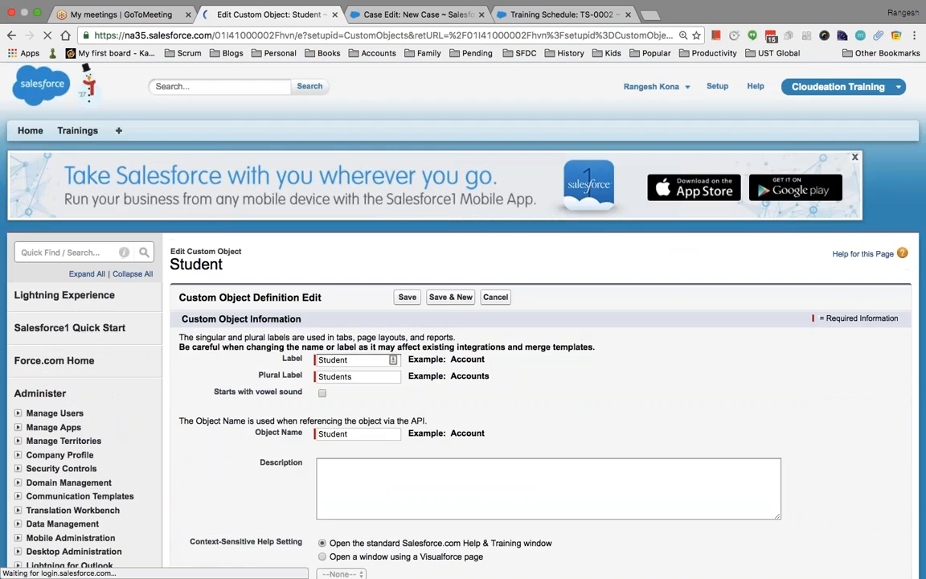
scroll(409, 263, "down", 5)
scroll(433, 340, "down", 1)
left_click(347, 380)
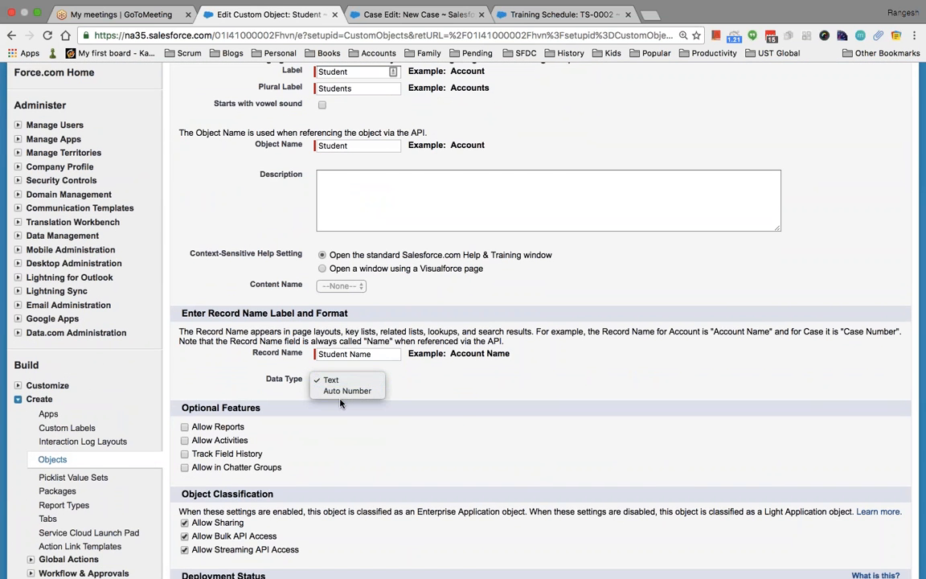
left_click(343, 392)
left_click(344, 395)
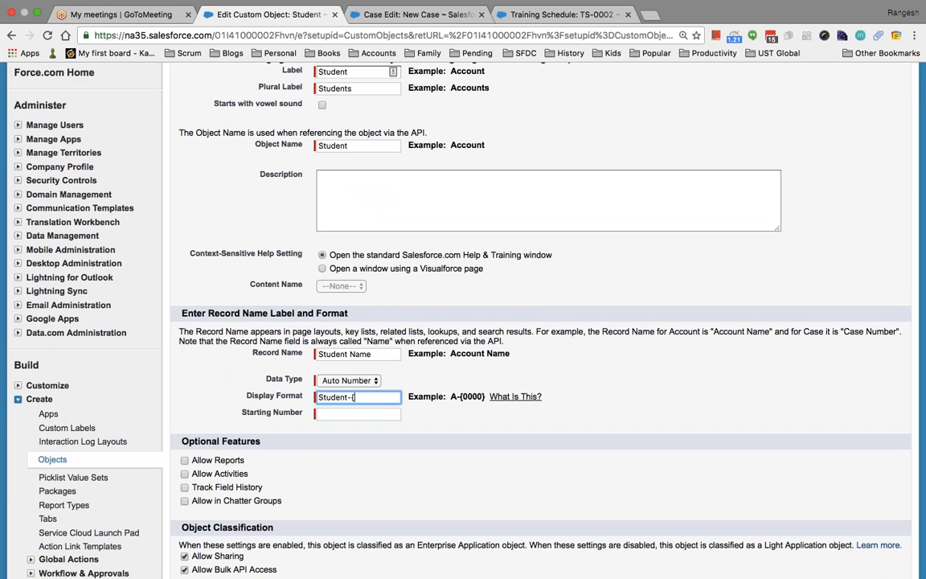
type("Student-{0000}")
key("Tab")
type("1")
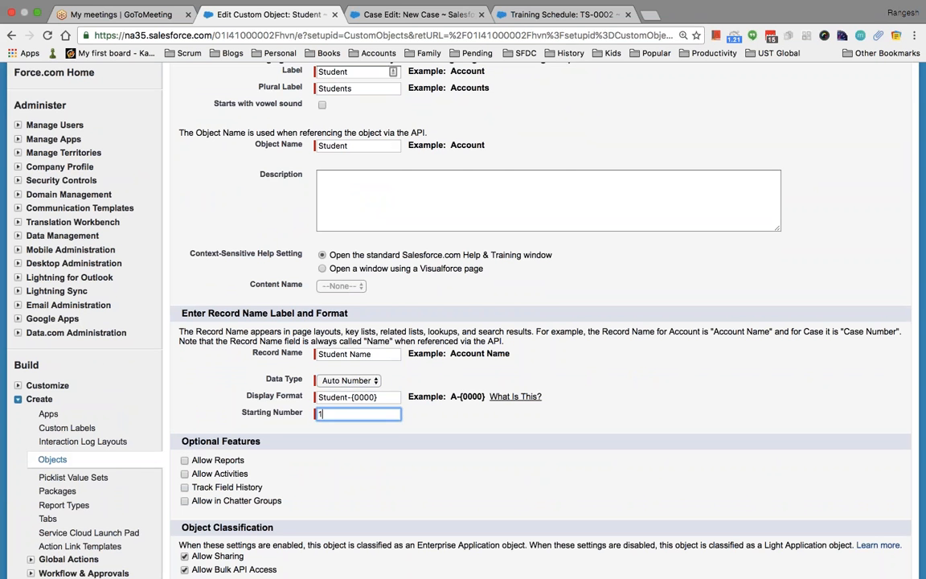
scroll(495, 433, "down", 3)
Enable reports and activities on Student, dismiss the related-lists notice, and save.
left_click(184, 335)
left_click(184, 348)
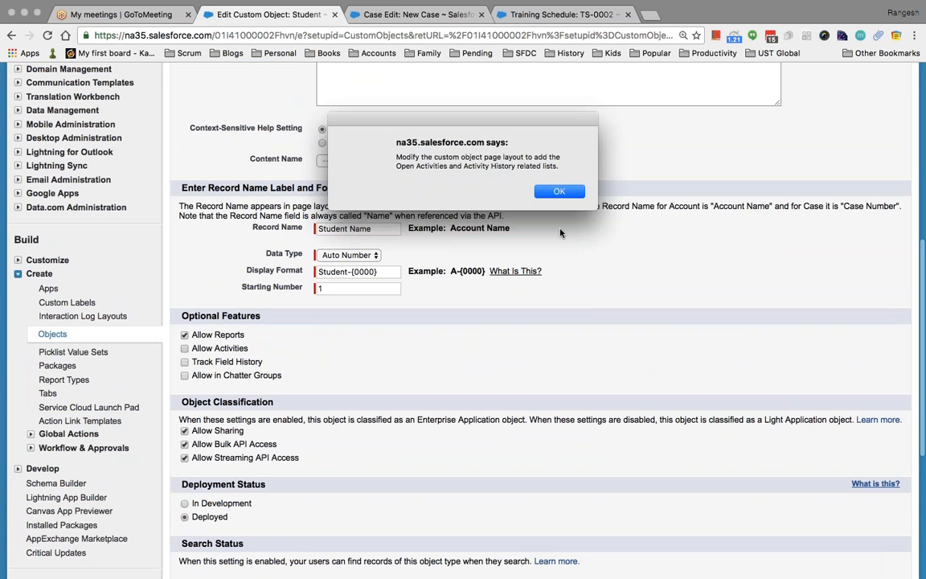
left_click(558, 191)
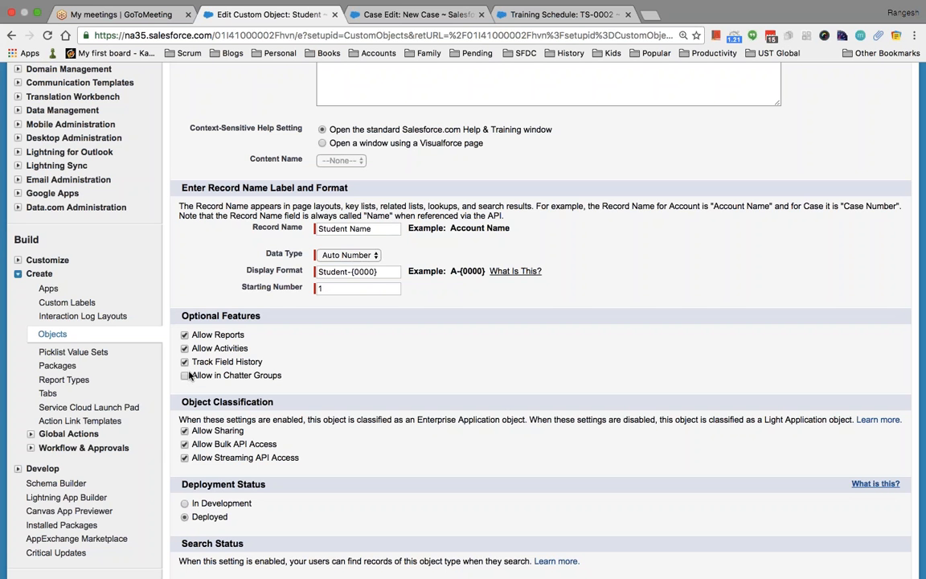
scroll(684, 440, "down", 5)
left_click(407, 354)
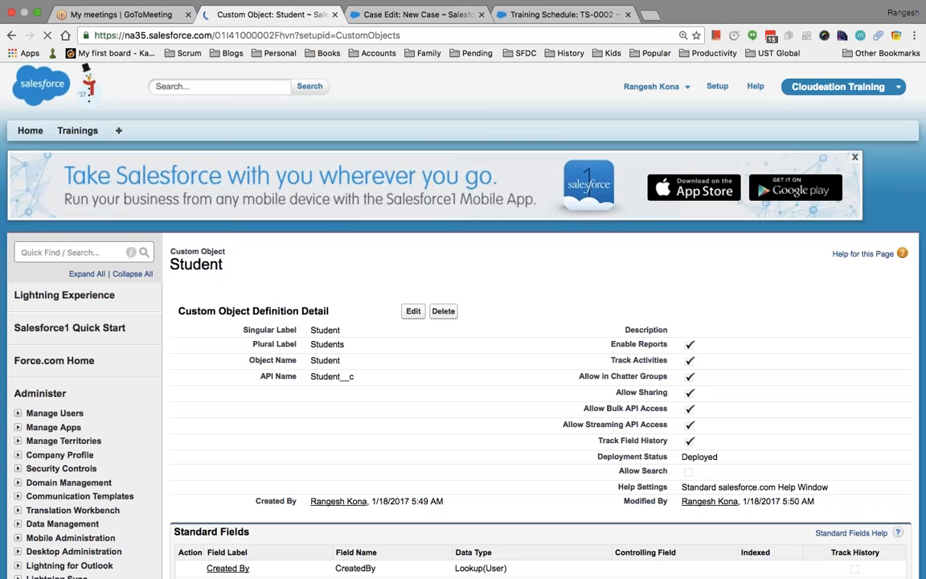
Start a new custom field on Student with the Text data type.
scroll(643, 393, "down", 5)
scroll(540, 322, "down", 1)
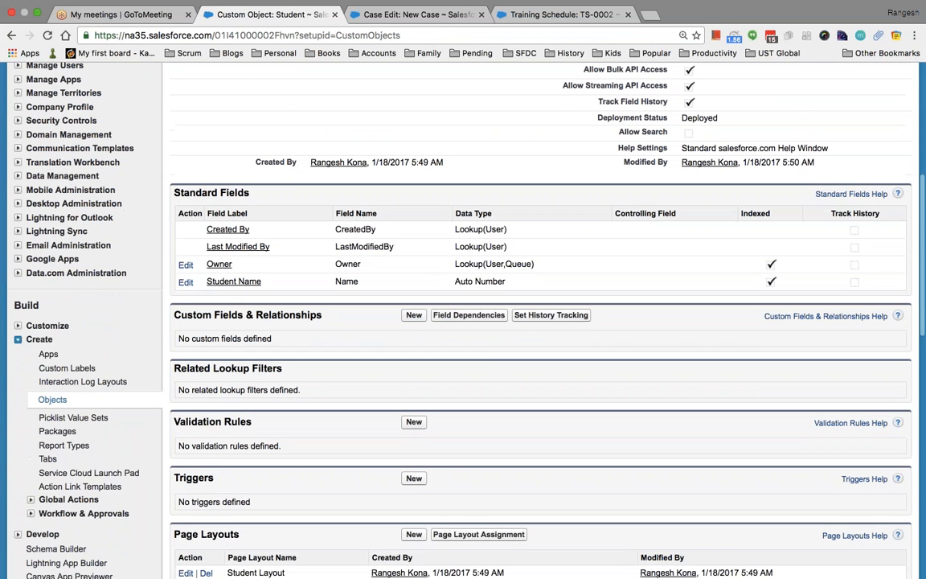
left_click(413, 316)
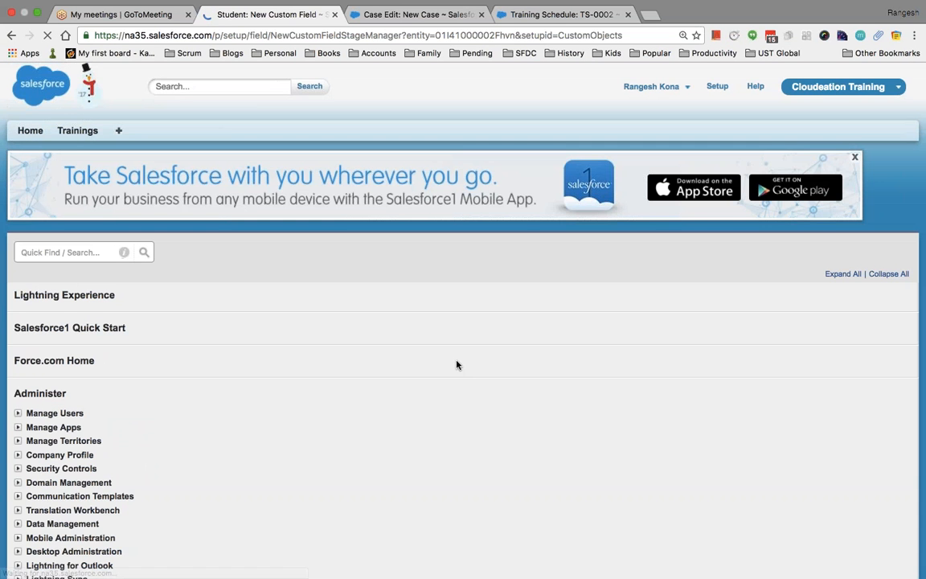
scroll(378, 344, "down", 3)
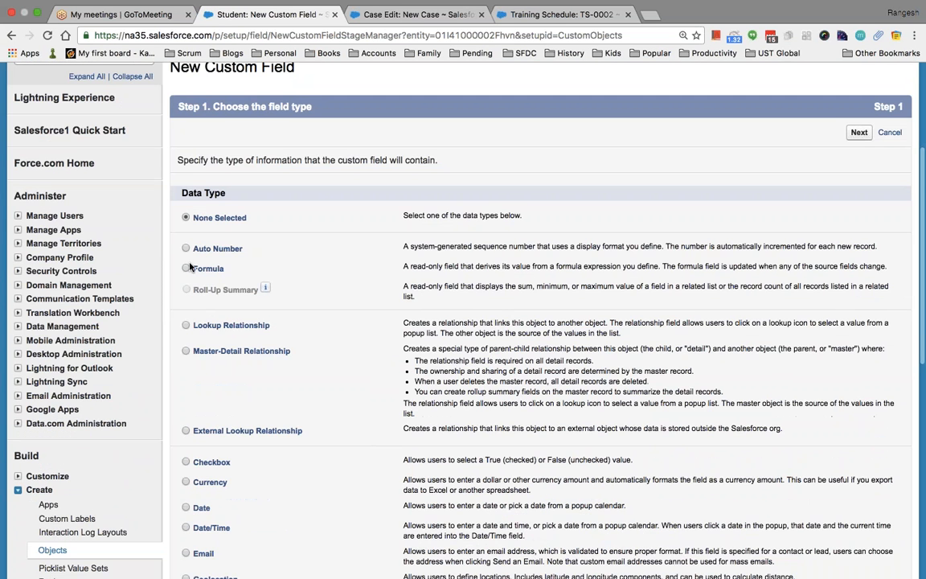
scroll(378, 344, "up", 2)
scroll(176, 256, "down", 5)
scroll(197, 289, "down", 3)
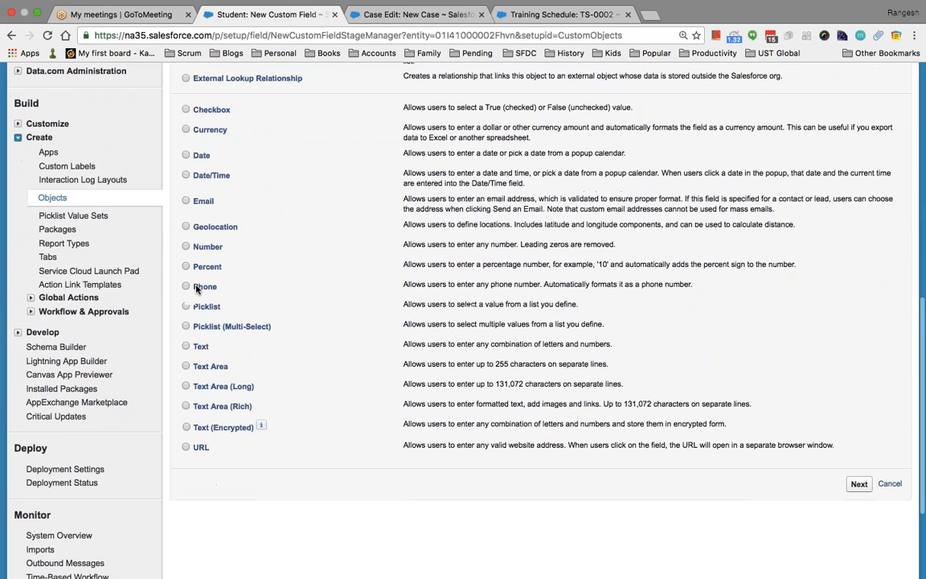
left_click(188, 347)
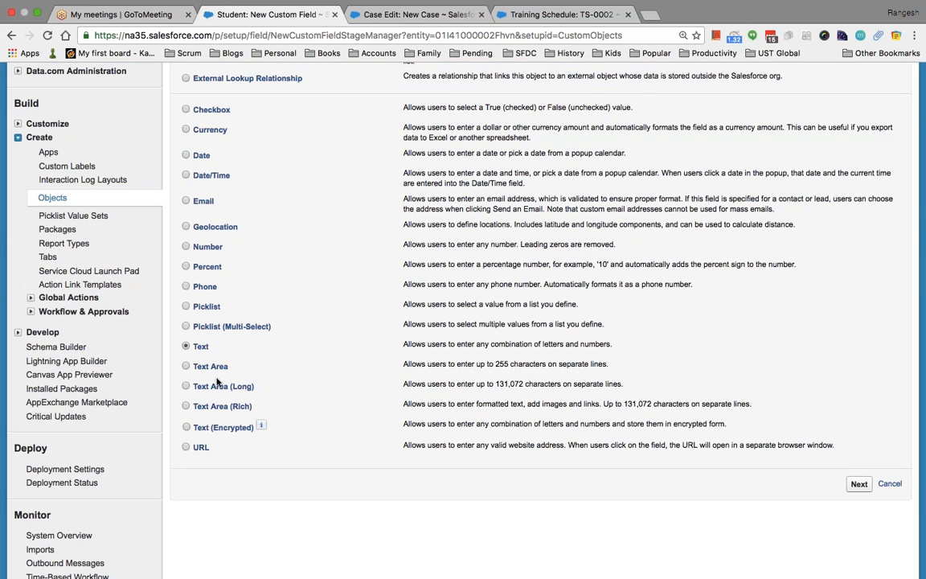
left_click(858, 483)
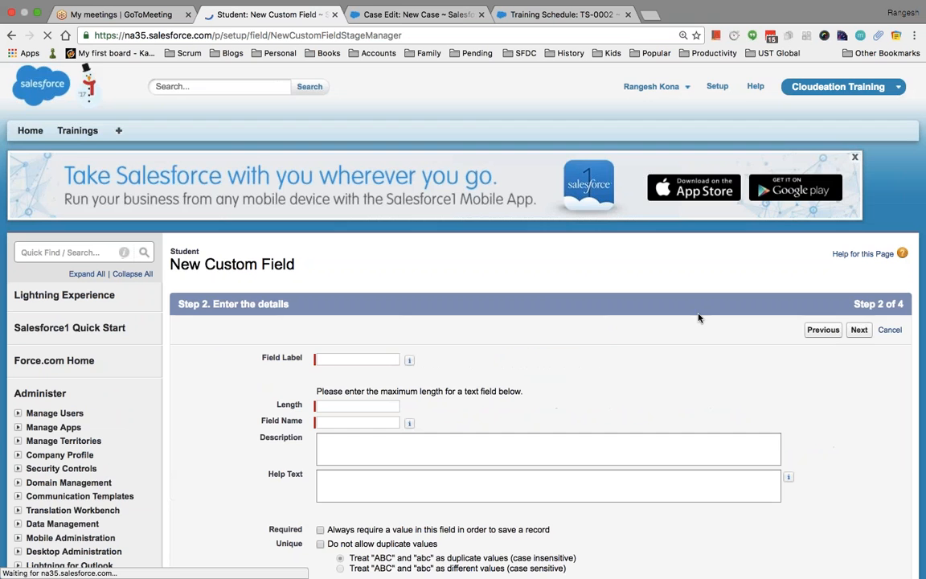
Label the field First Name, make it required, and save it through security and layouts.
scroll(402, 305, "down", 3)
left_click(331, 226)
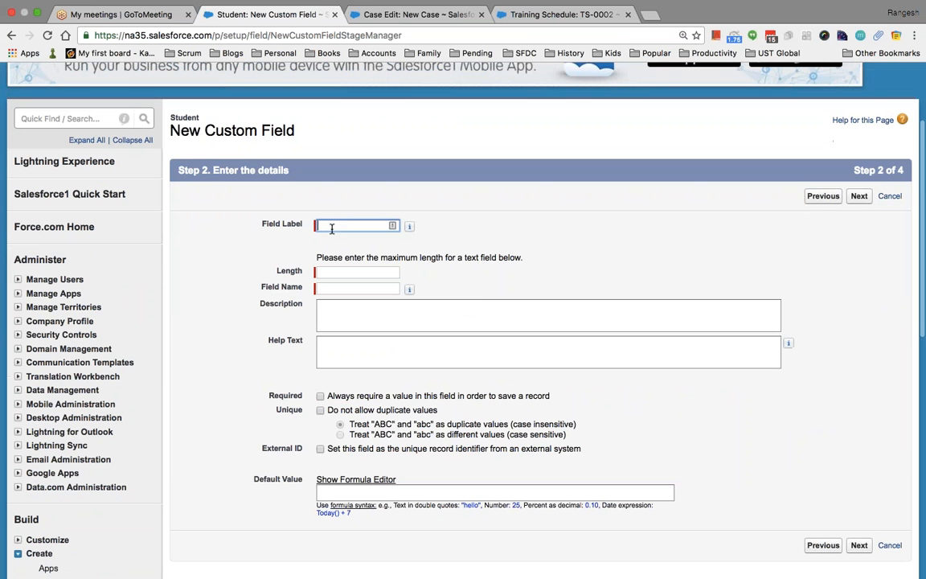
type("First Name")
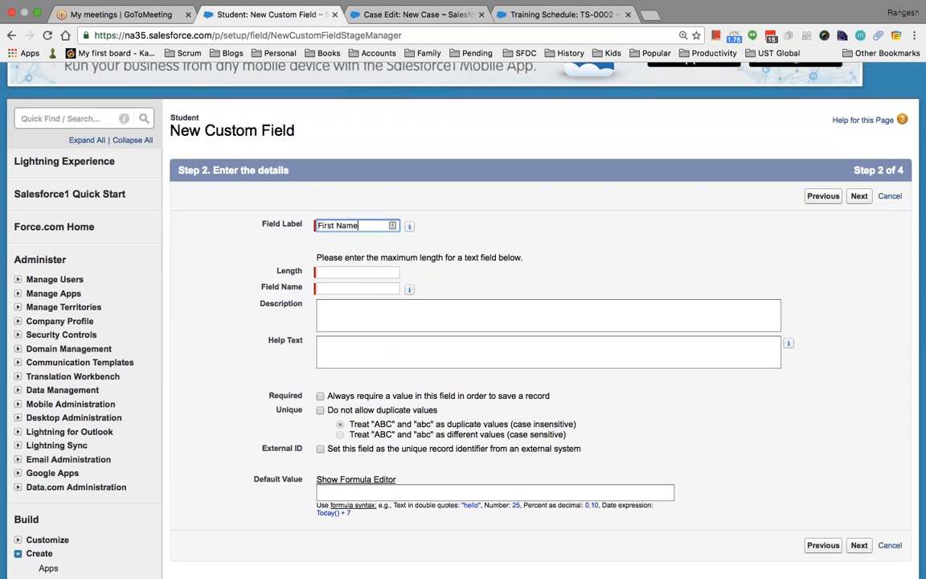
key("Tab")
left_click(366, 273)
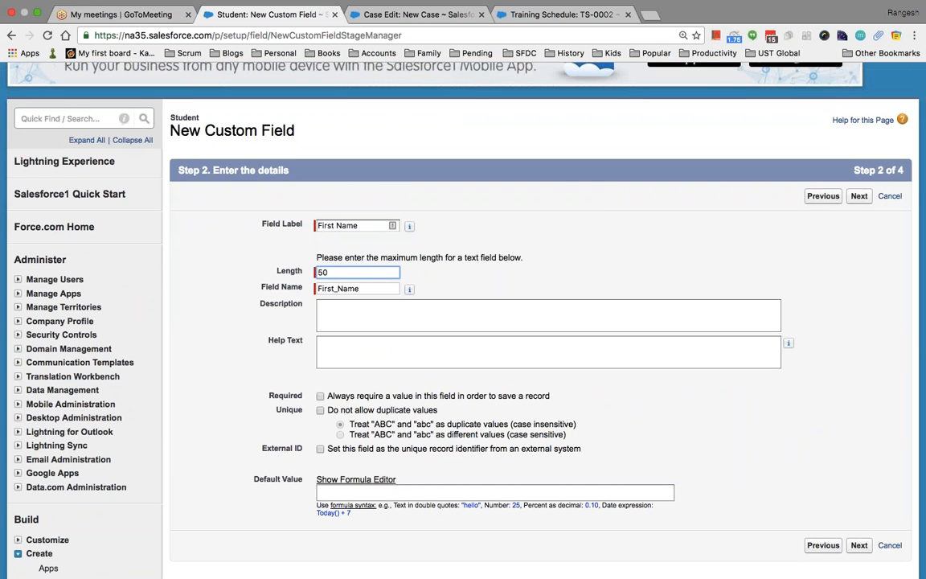
left_click(321, 396)
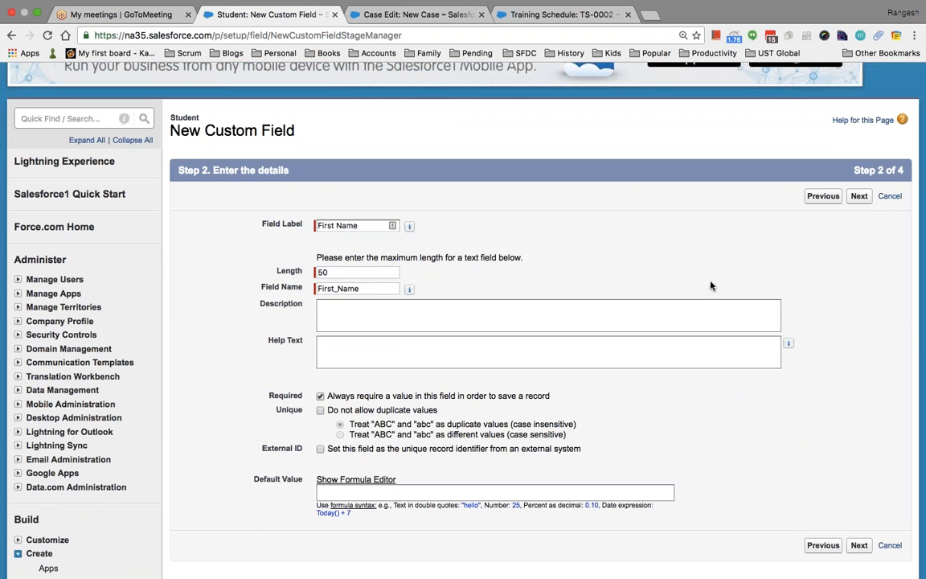
left_click(859, 196)
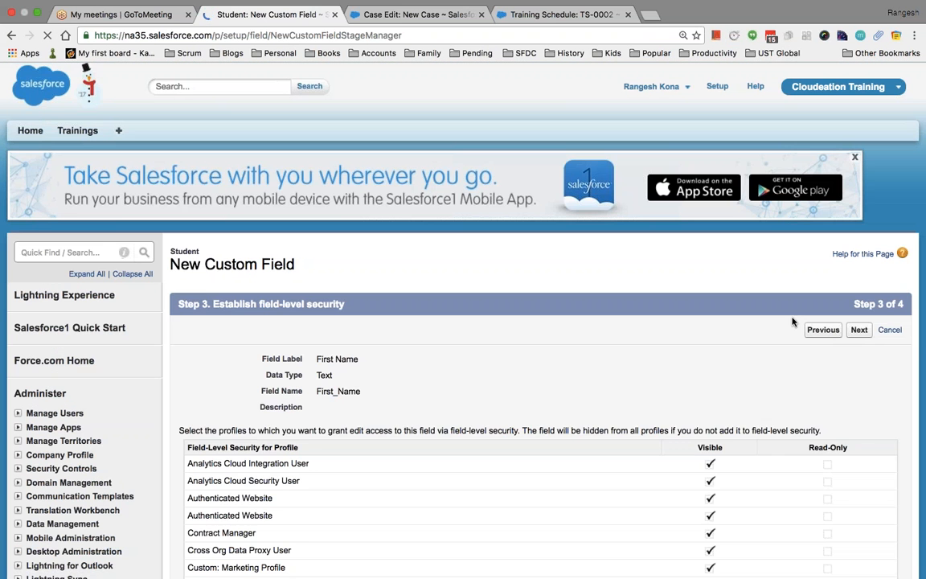
scroll(756, 333, "down", 3)
left_click(859, 135)
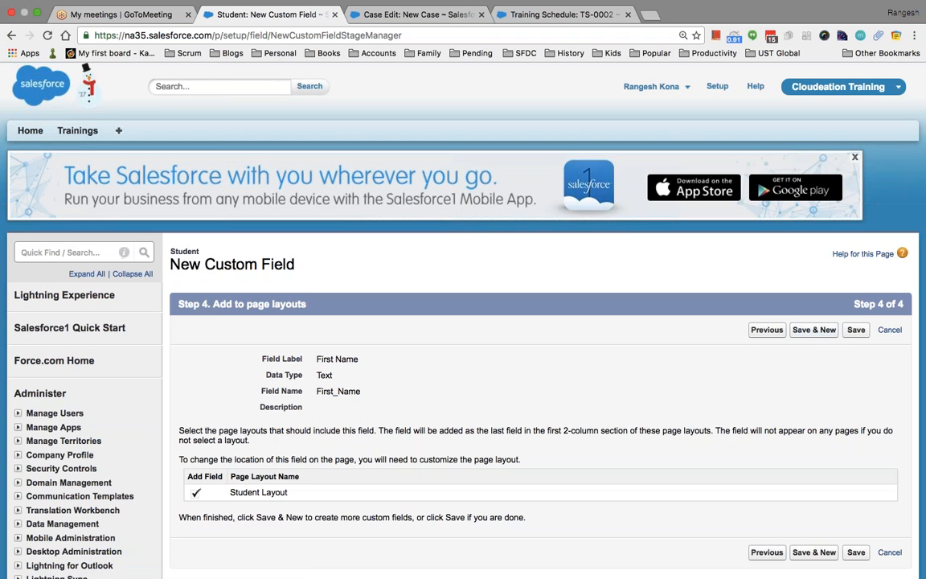
left_click(814, 329)
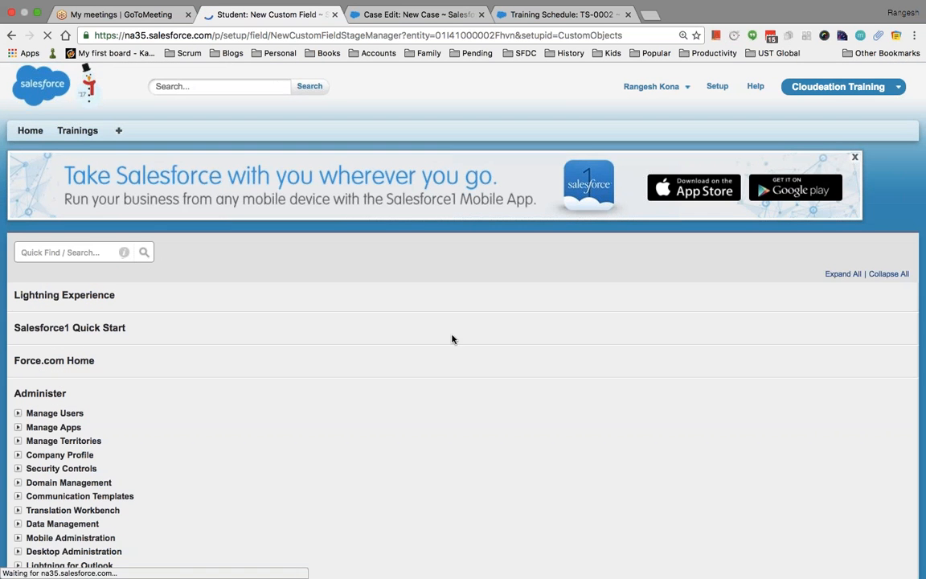
Define a second Text field labelled Last Name with length 50.
scroll(357, 367, "down", 15)
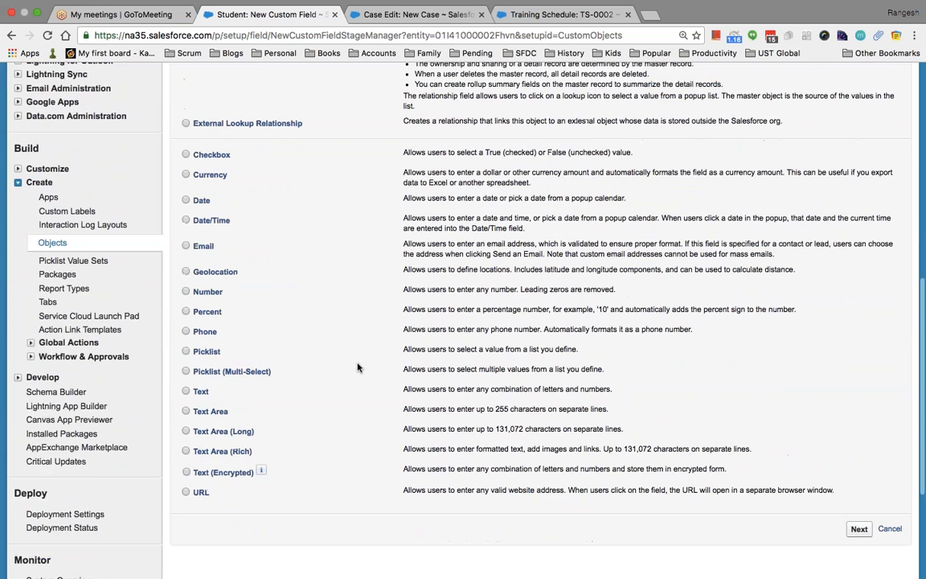
left_click(200, 366)
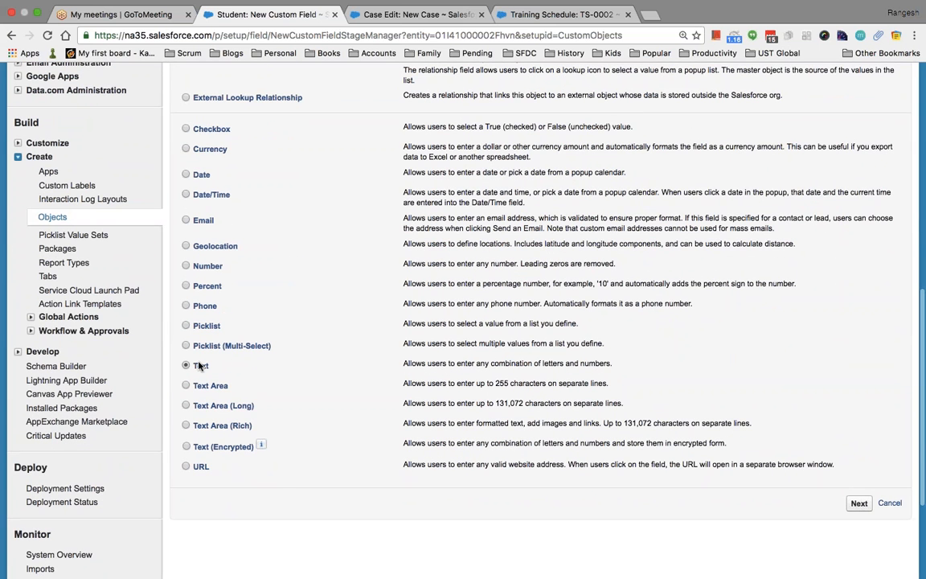
left_click(857, 503)
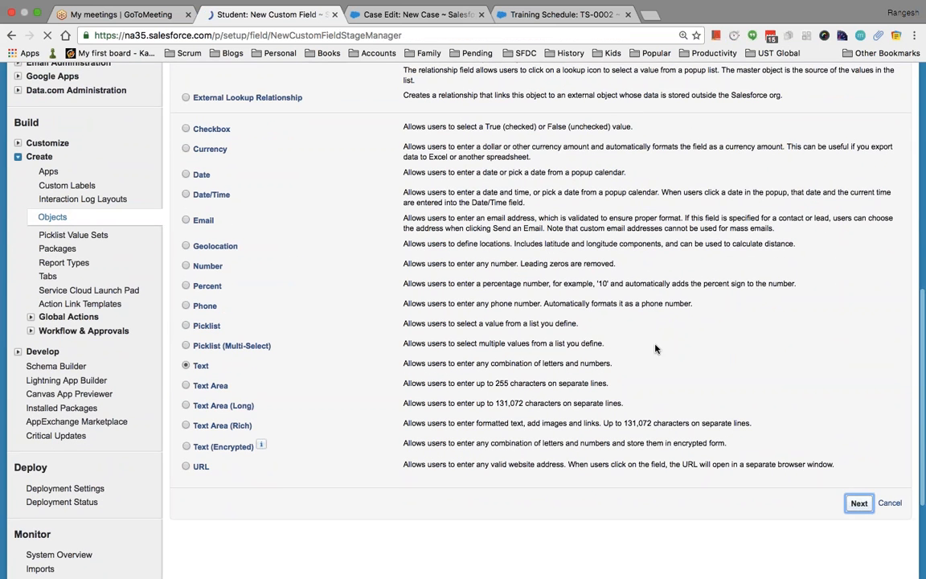
left_click(364, 360)
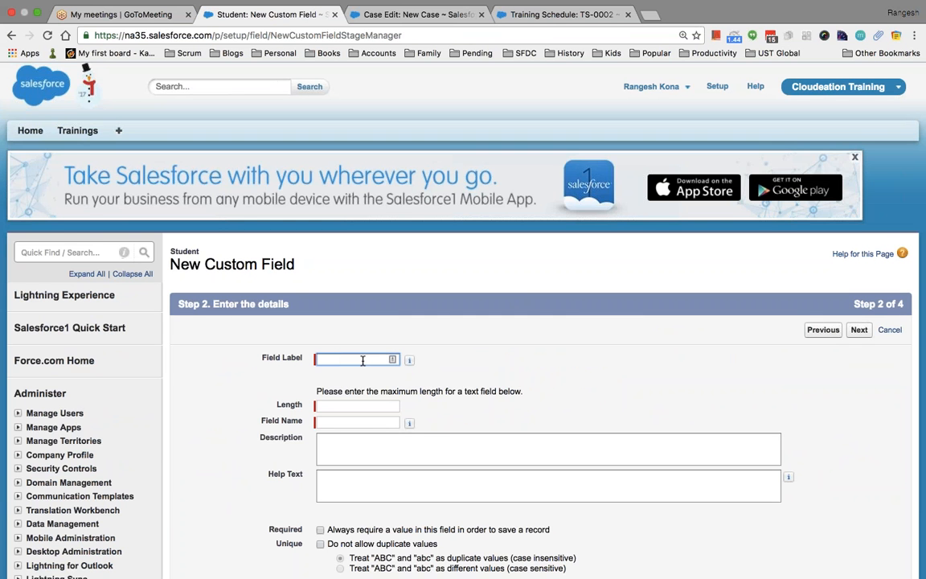
type("Last Name")
key("Tab")
left_click(337, 407)
type("50")
Accept default field-level security and layouts, and save Last Name with Save & New.
scroll(682, 331, "down", 5)
left_click(859, 308)
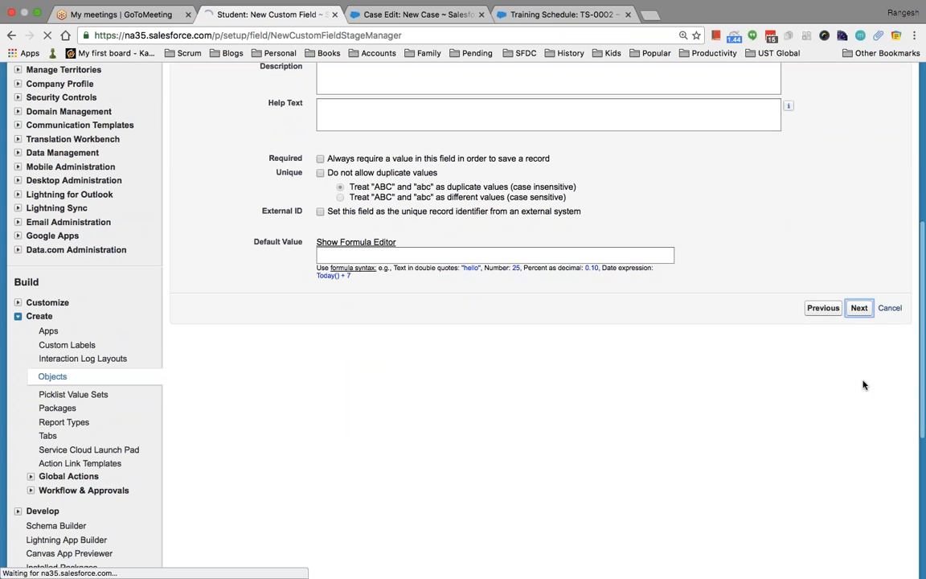
scroll(716, 375, "down", 2)
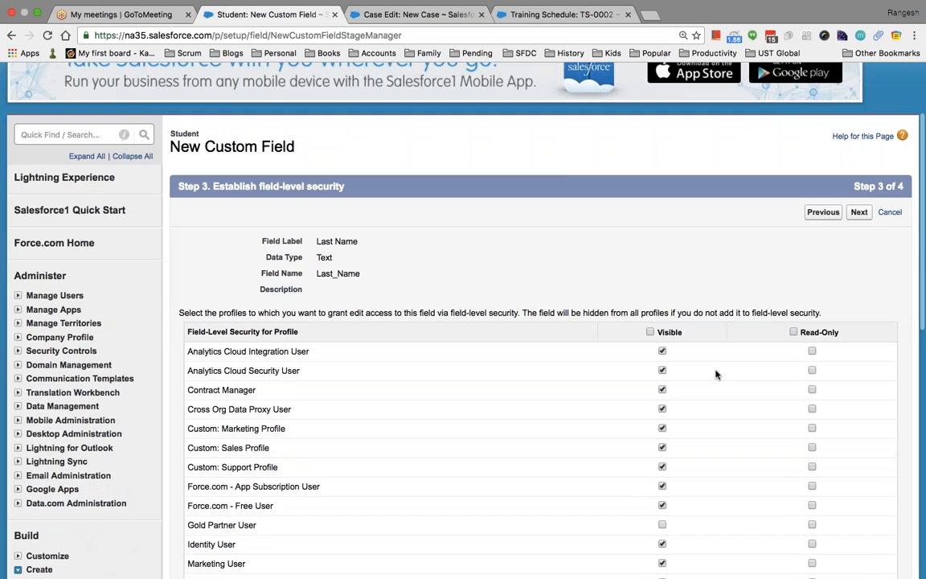
left_click(858, 212)
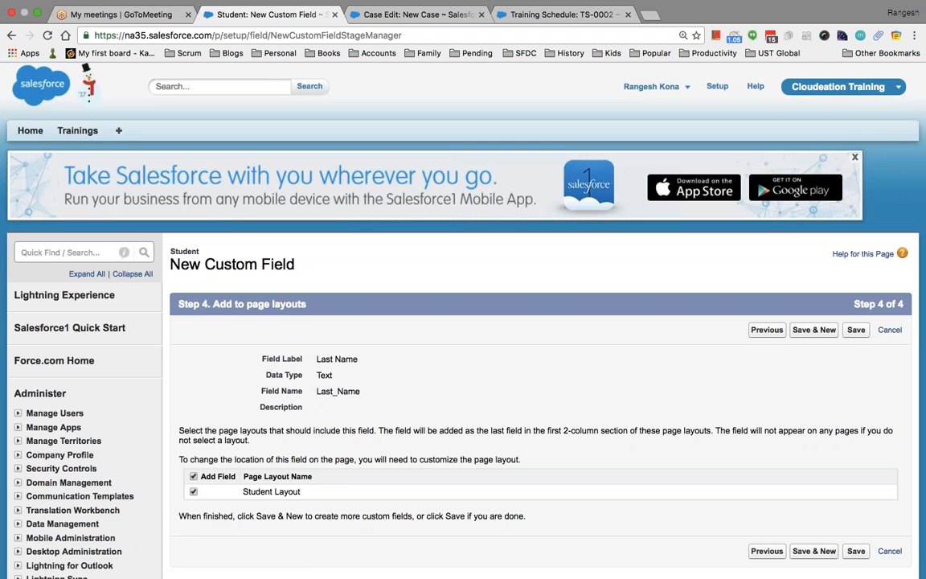
scroll(760, 350, "down", 1)
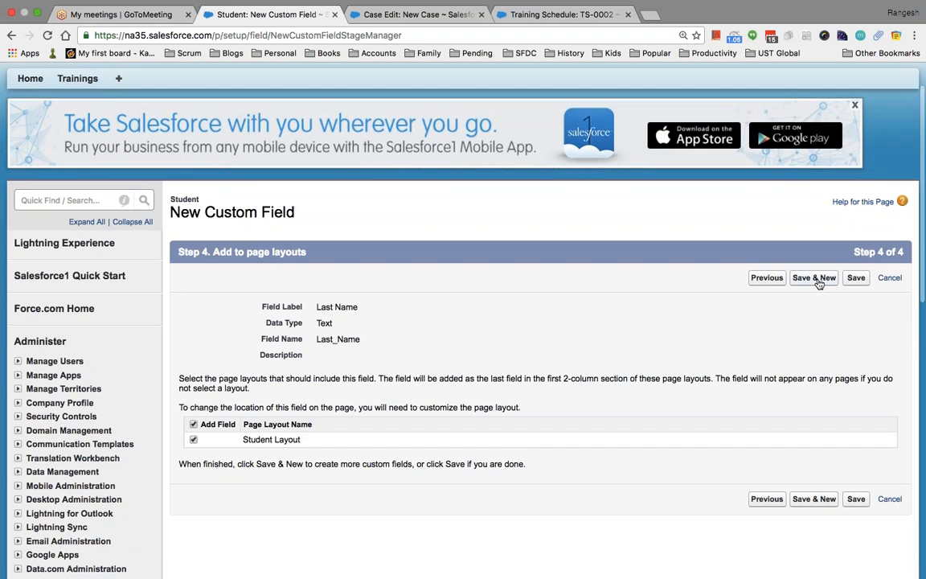
left_click(817, 280)
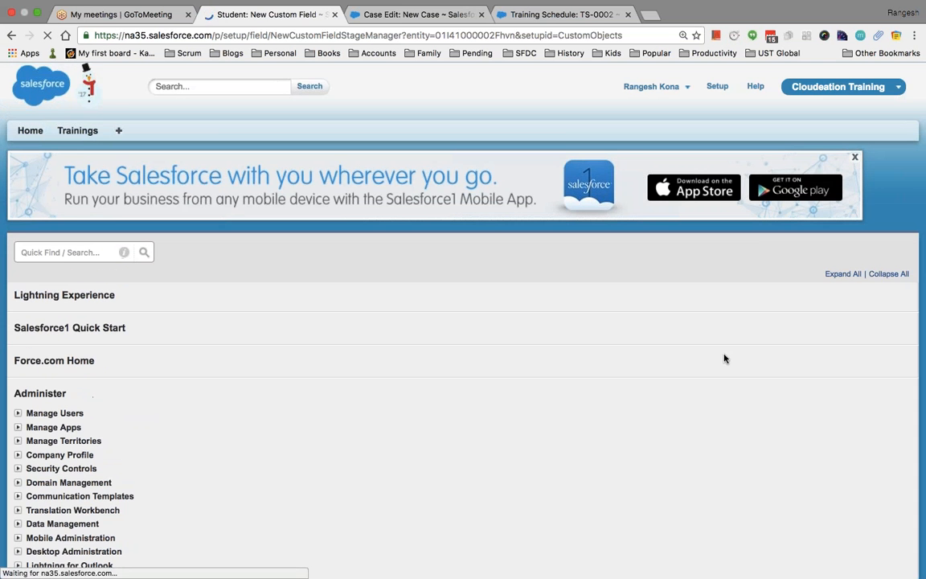
Relate the new lookup field on Student to the Training Schedule object.
scroll(530, 373, "down", 4)
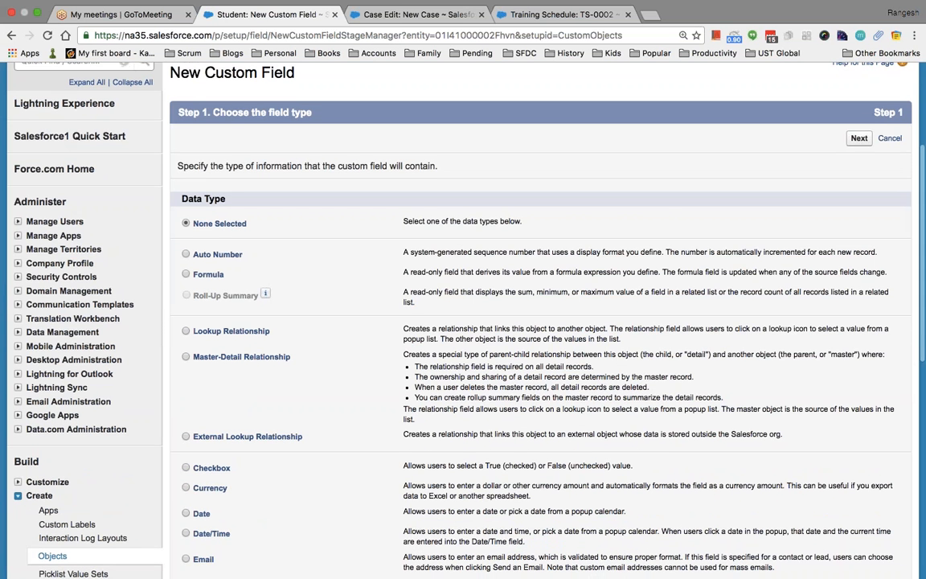
scroll(362, 338, "down", 8)
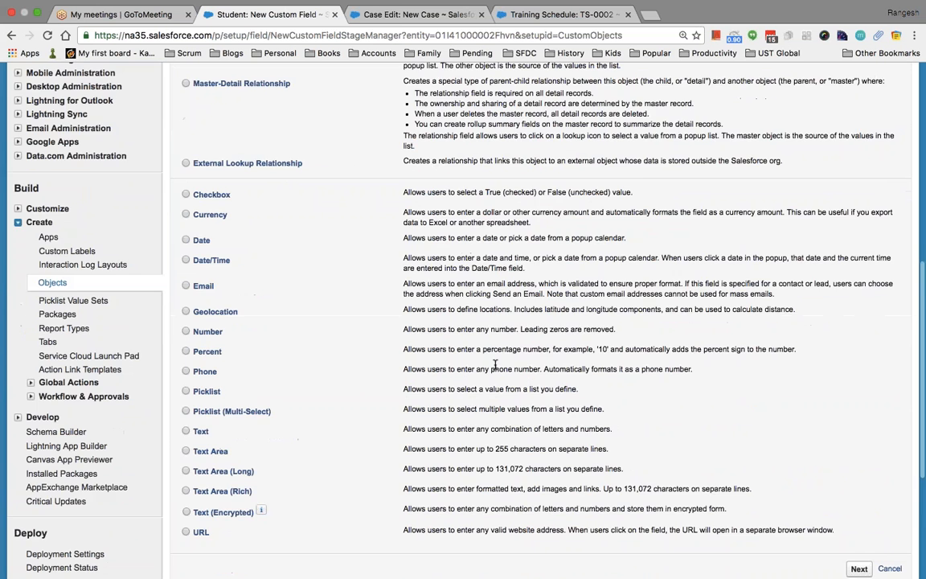
left_click(859, 451)
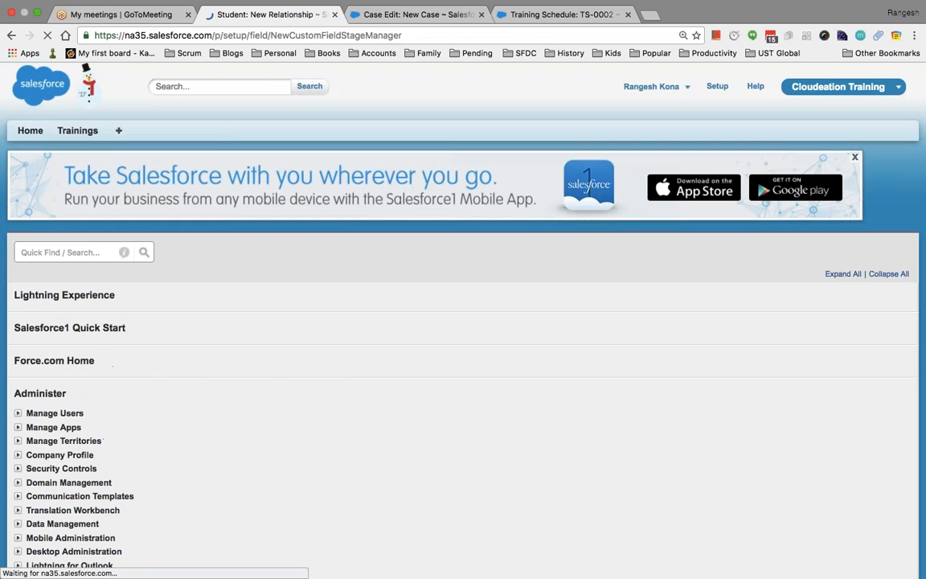
left_click(398, 385)
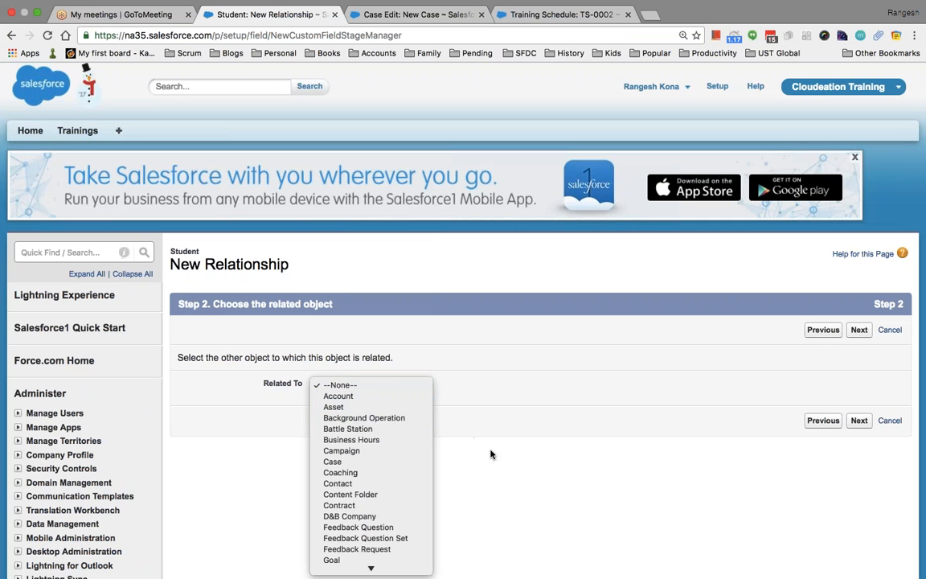
scroll(369, 441, "down", 5)
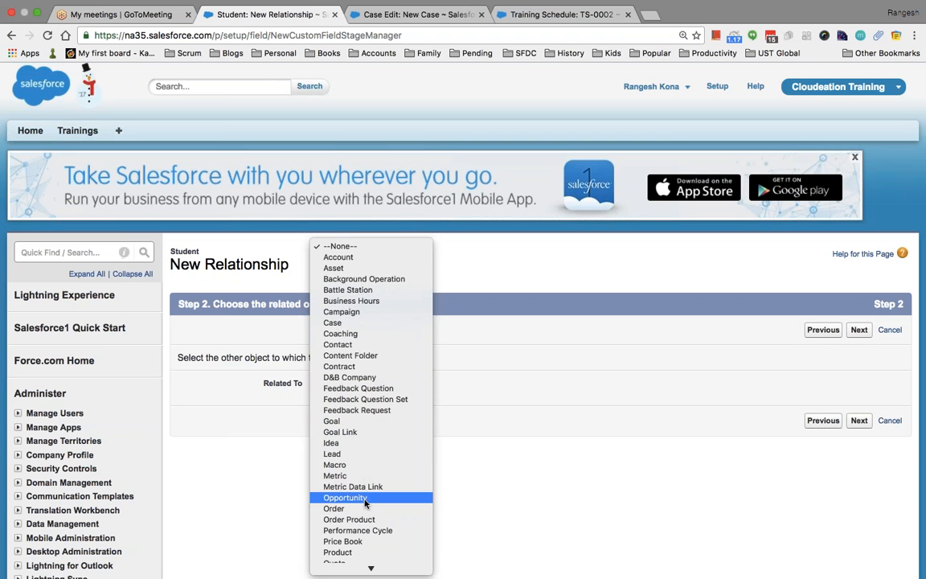
key("t")
key("Down")
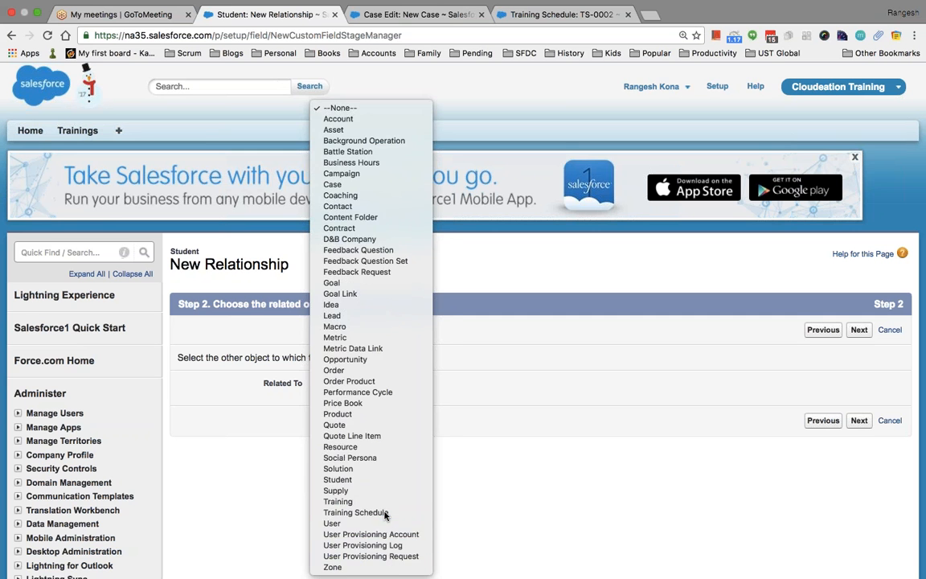
left_click(384, 514)
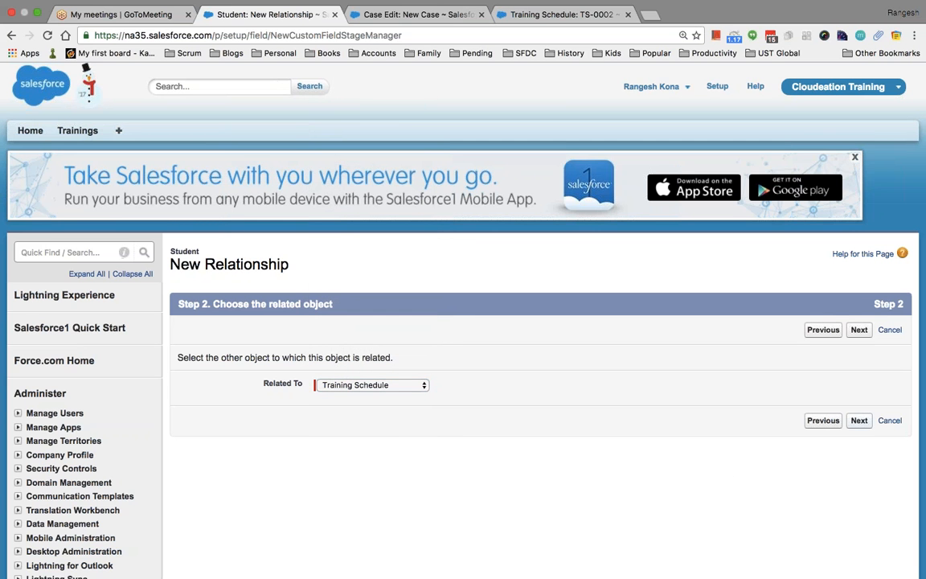
Name the lookup Training_Schedule and save it with default security and layout.
left_click(858, 419)
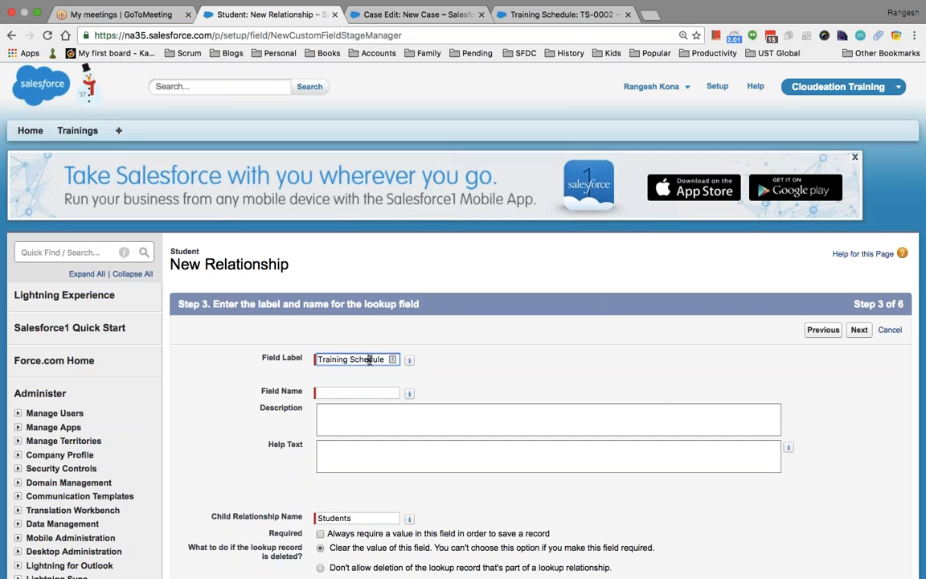
left_click(409, 359)
left_click(858, 329)
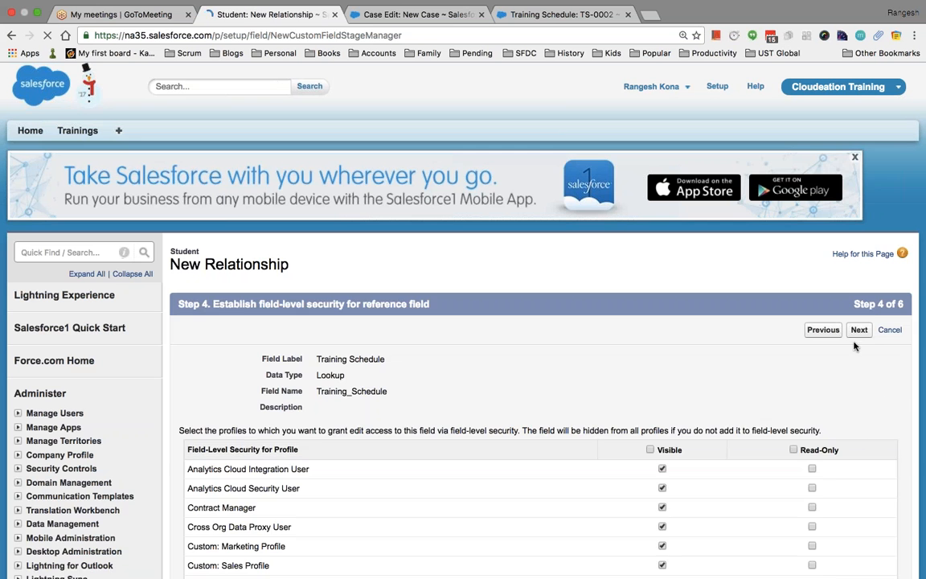
left_click(858, 331)
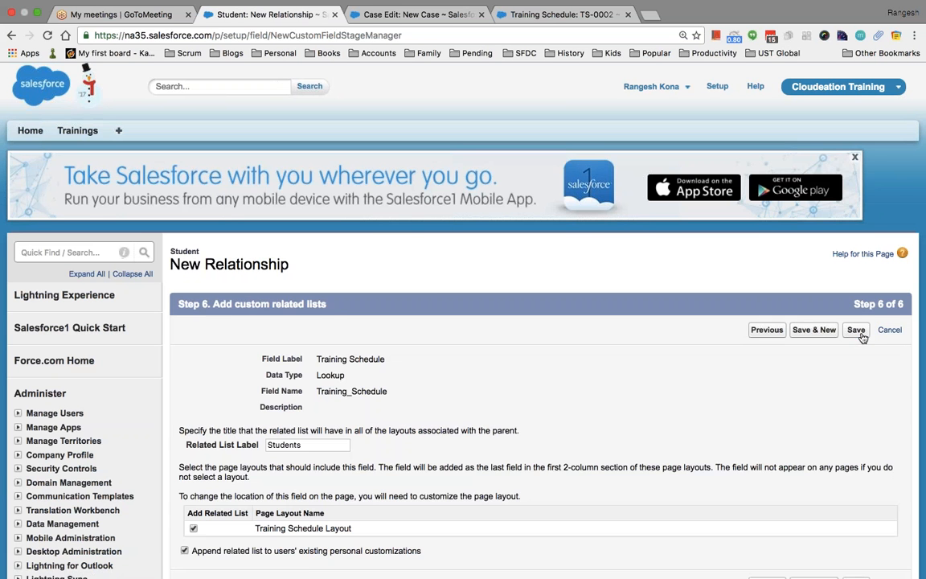
left_click(858, 331)
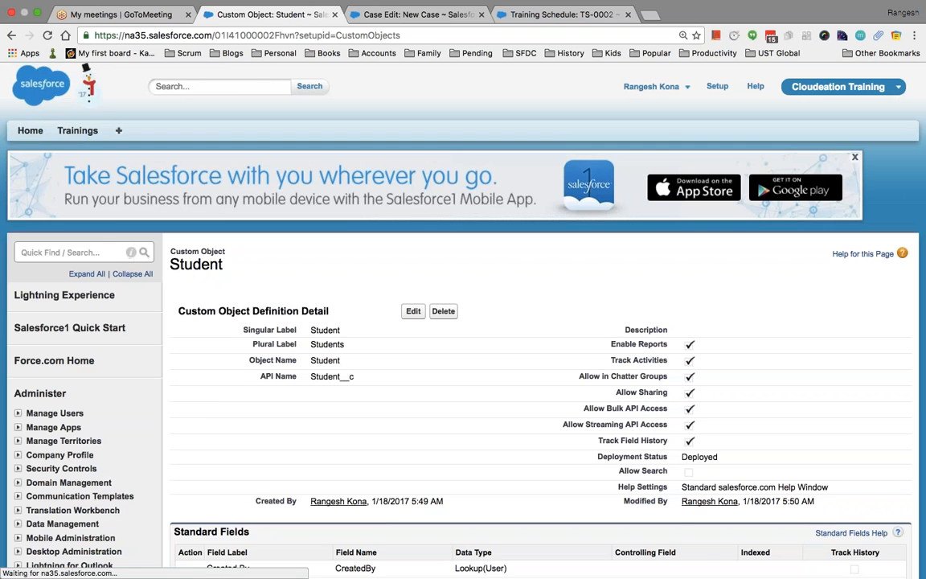
Start a new custom tab for the Student object with the People tab style.
left_click(74, 253)
type("tab")
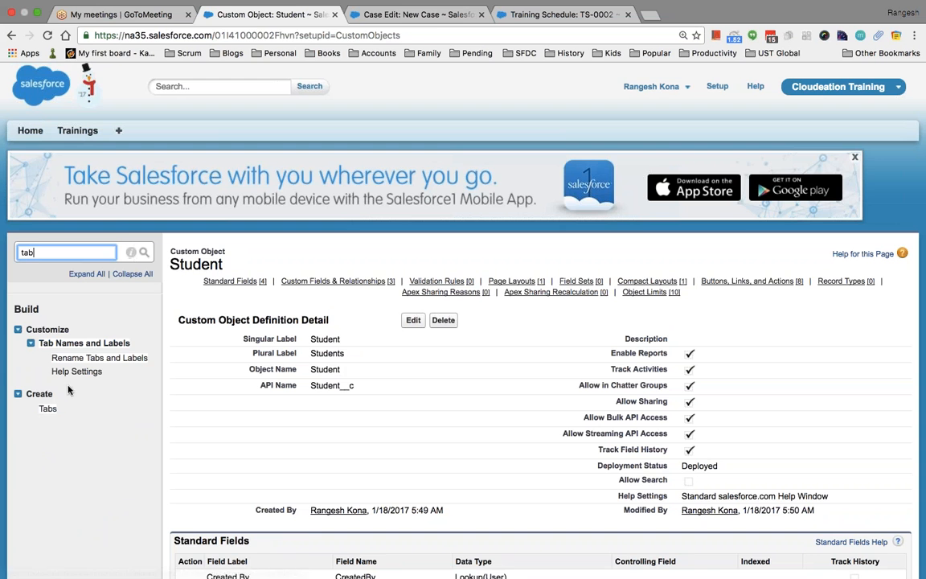
left_click(48, 409)
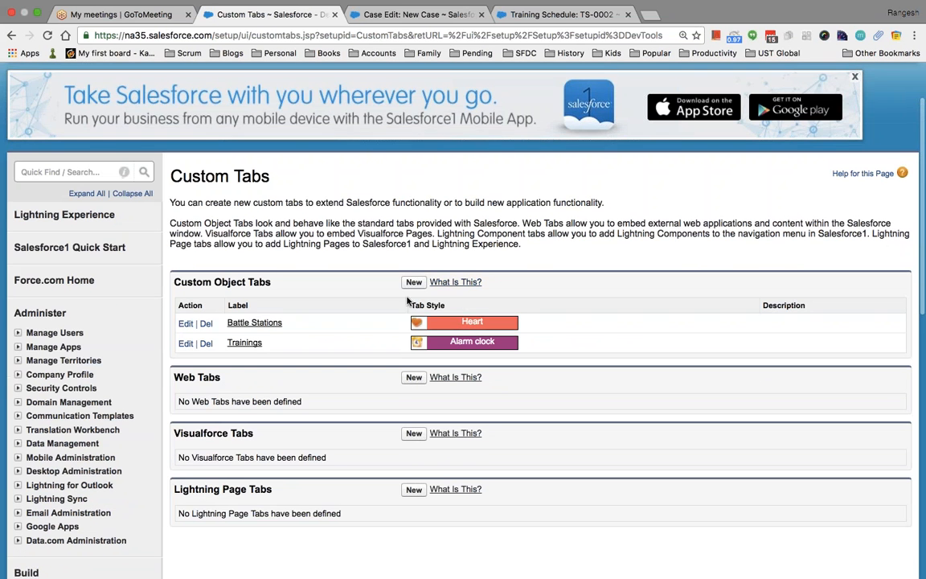
left_click(414, 279)
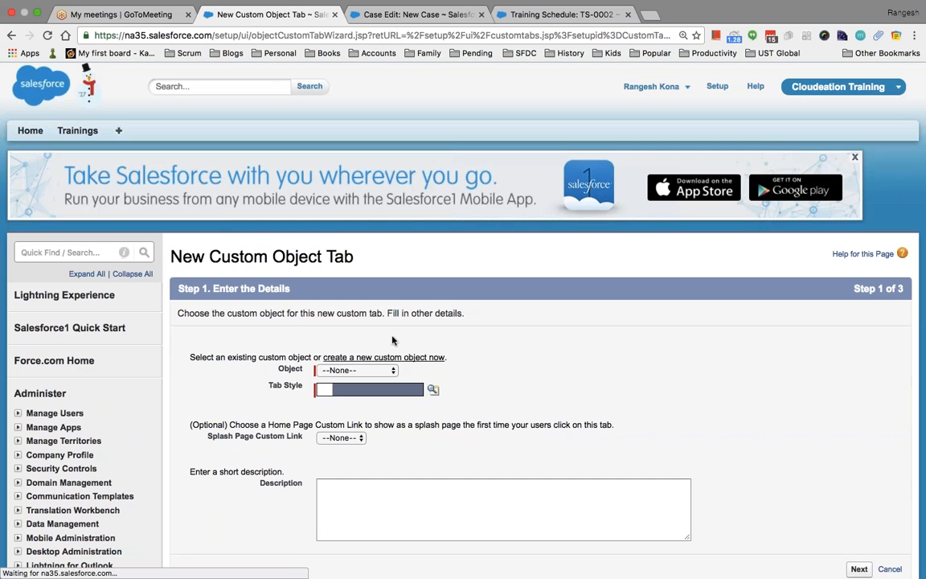
left_click(350, 369)
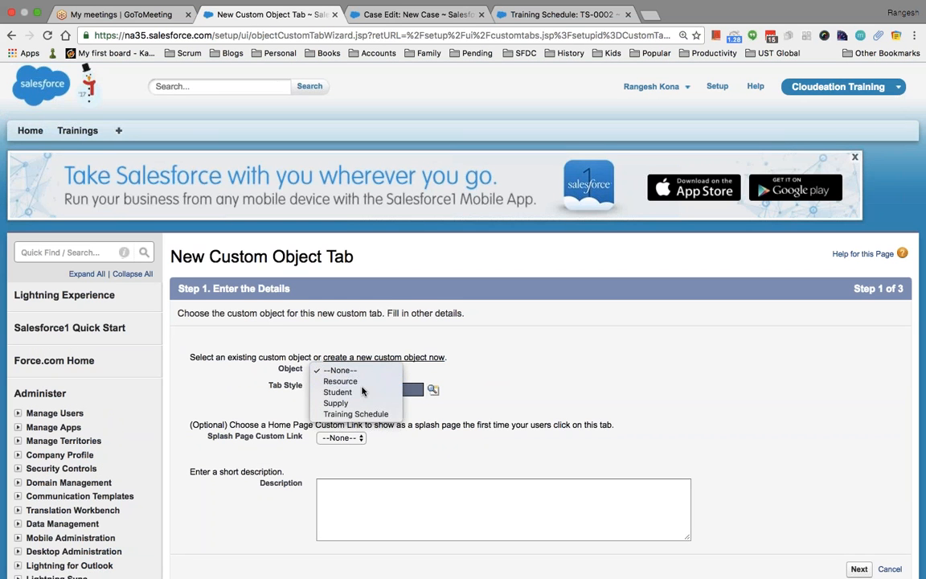
left_click(361, 392)
left_click(434, 389)
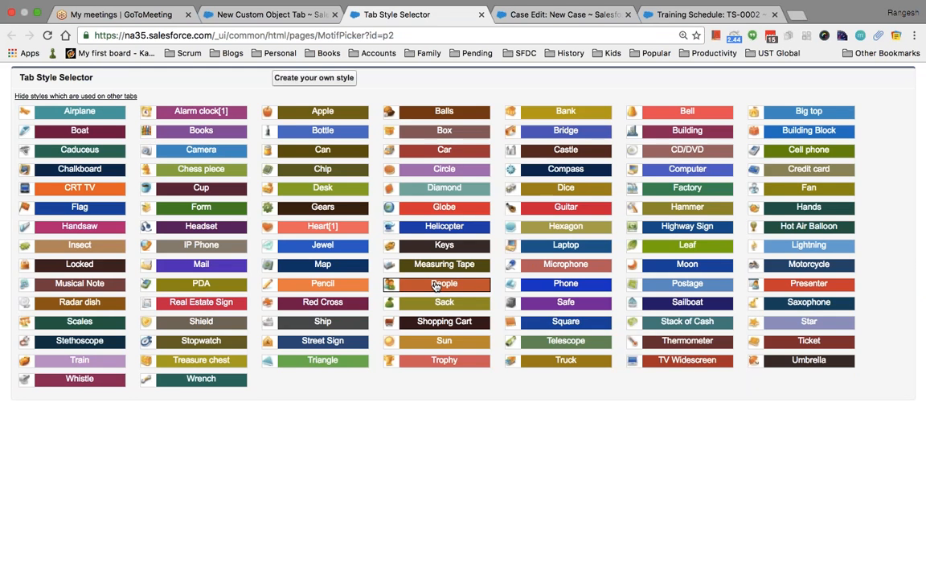
left_click(443, 283)
Keep default profile and app visibility and save the Students tab.
scroll(510, 395, "down", 5)
scroll(510, 395, "down", 1)
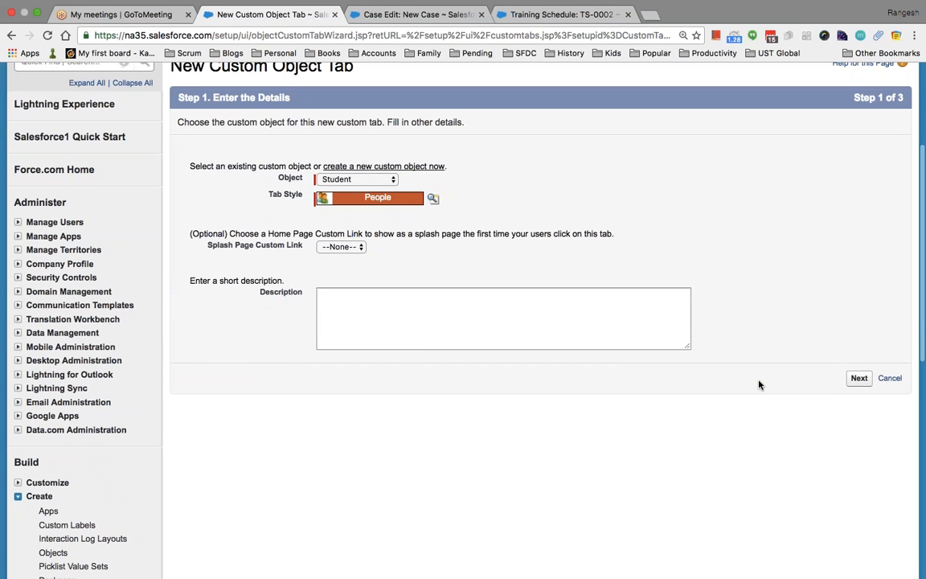
left_click(858, 378)
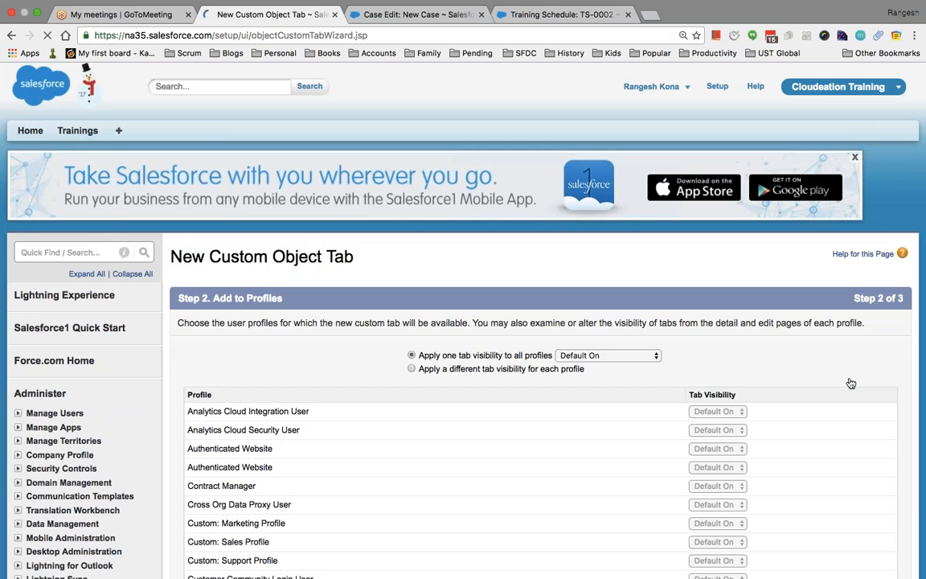
scroll(866, 399, "down", 10)
left_click(858, 333)
scroll(880, 414, "down", 10)
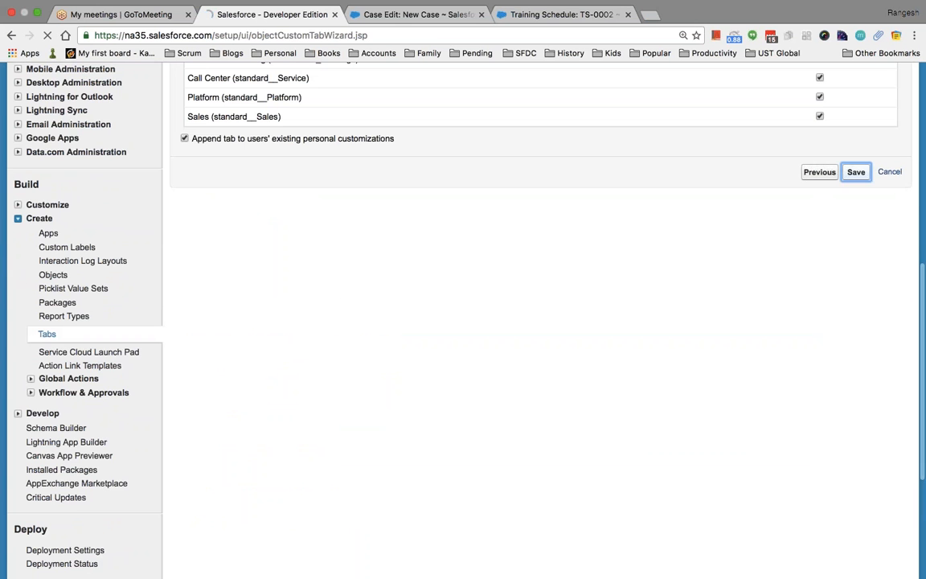
left_click(856, 172)
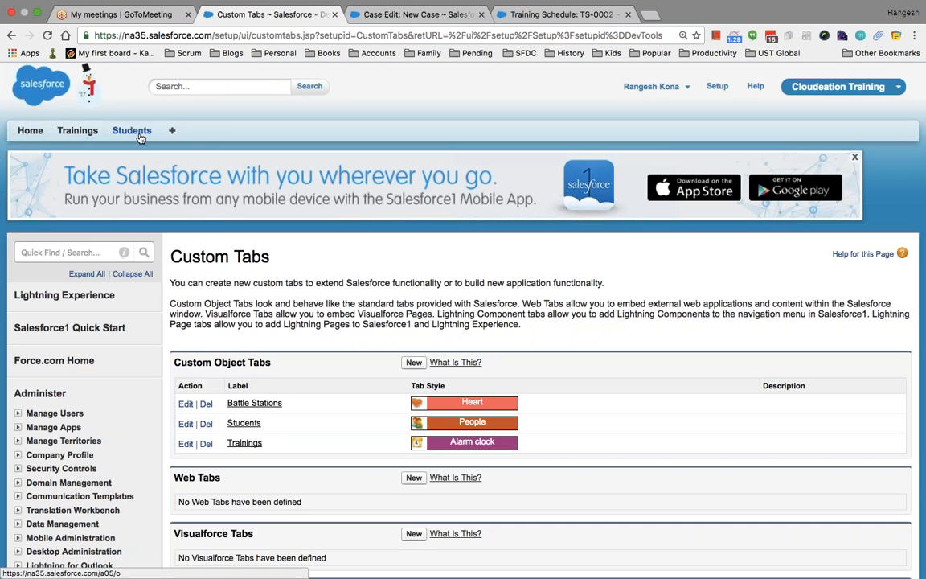
Create a student with the entered first and last name, linked to training schedule TS-0003.
left_click(141, 137)
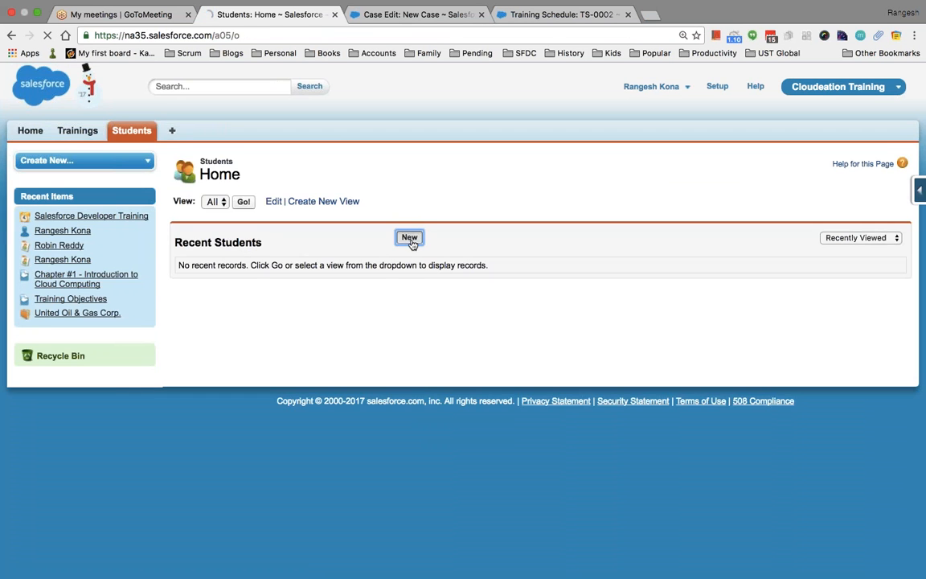
left_click(409, 238)
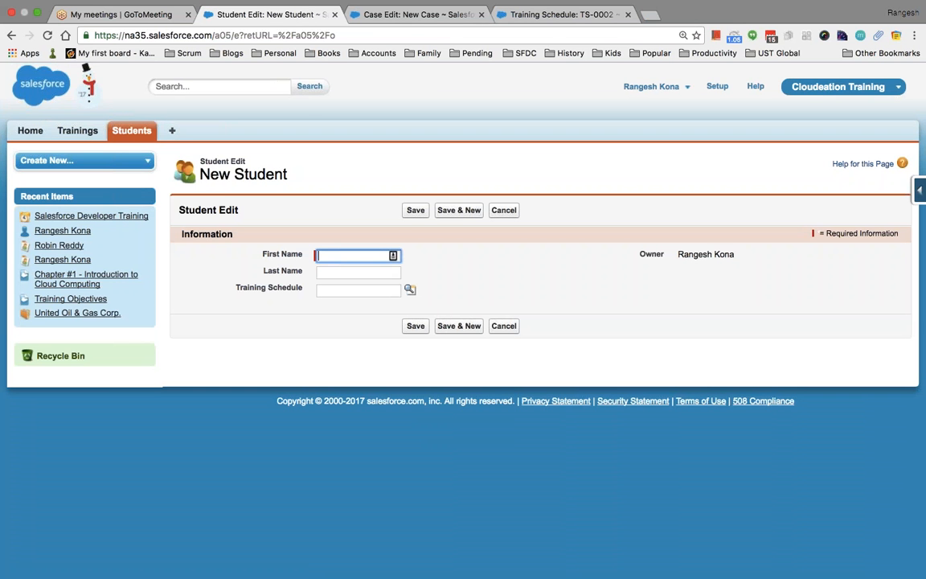
key("Tab")
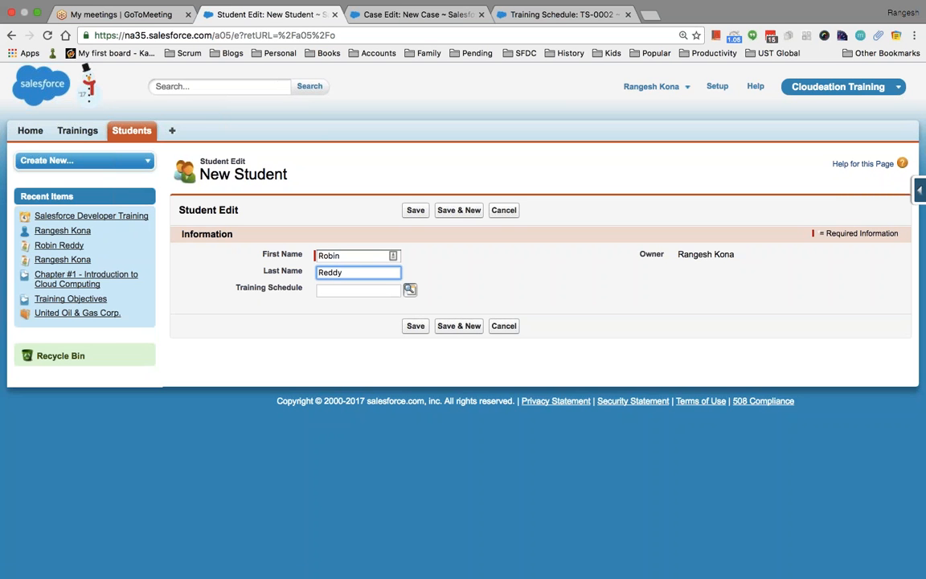
left_click(410, 288)
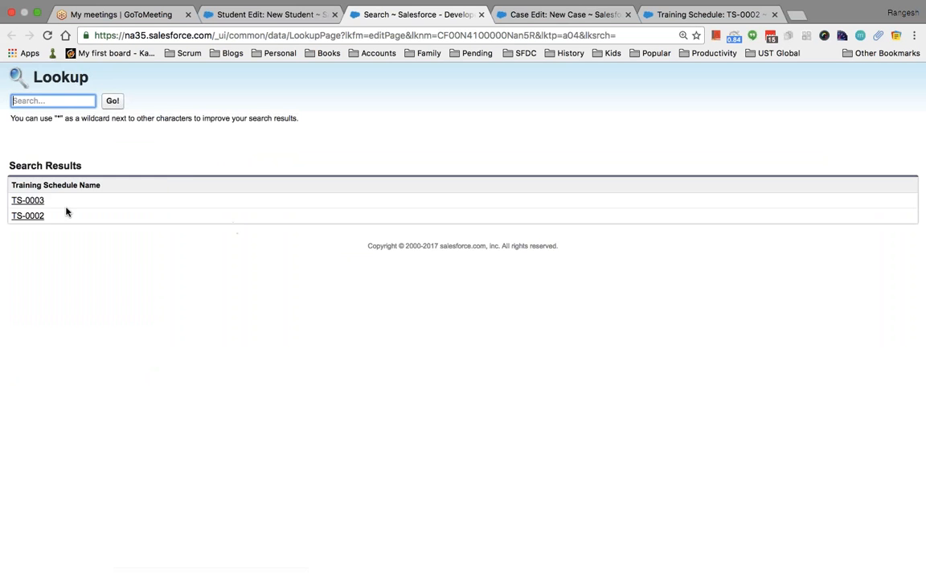
left_click(32, 200)
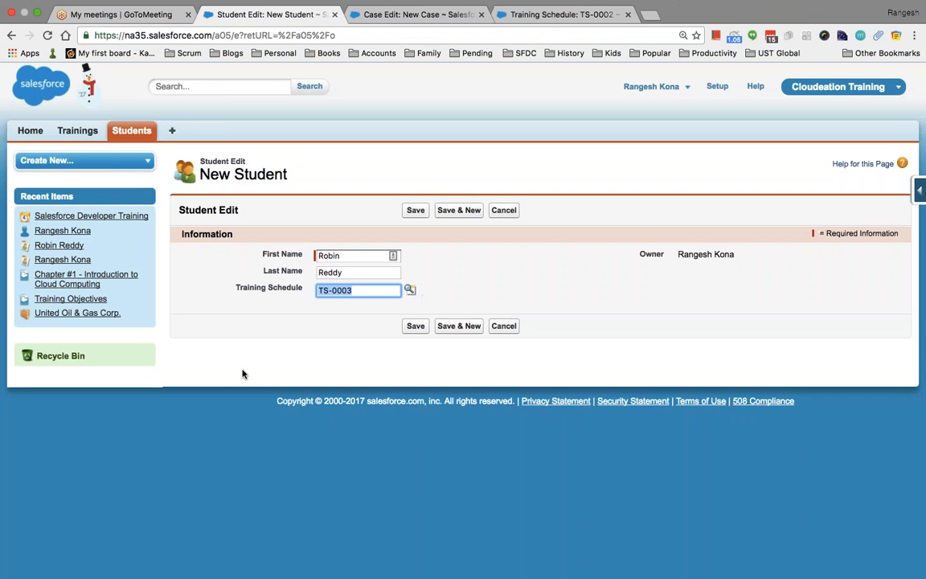
left_click(416, 325)
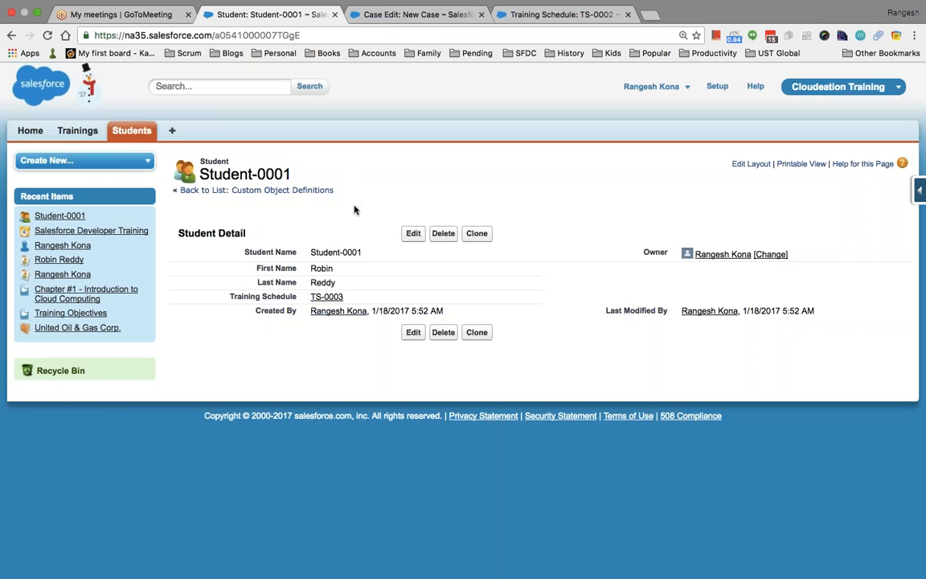
left_click(430, 15)
Return to the TS-0002 training schedule browser tab.
left_click(557, 14)
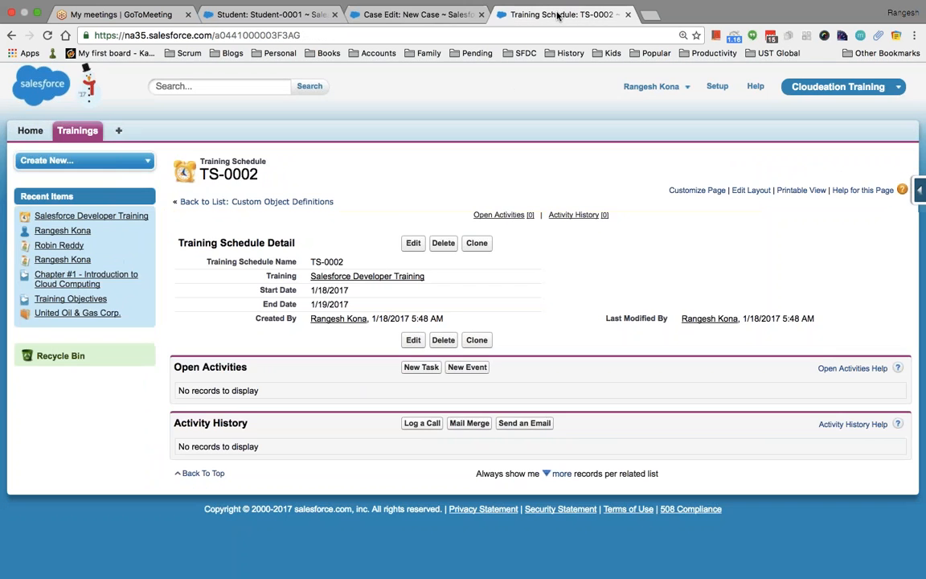
left_click(409, 16)
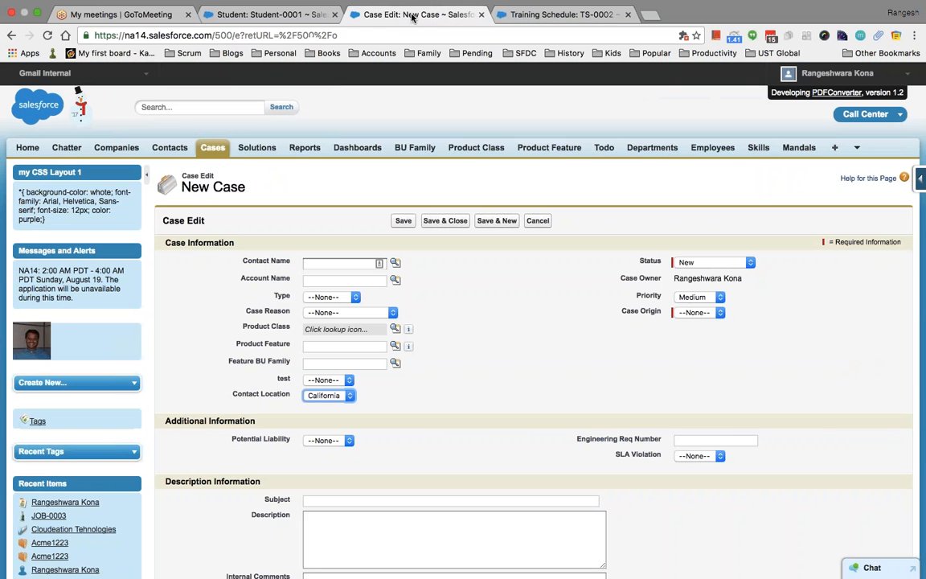
key("ctrl+Tab")
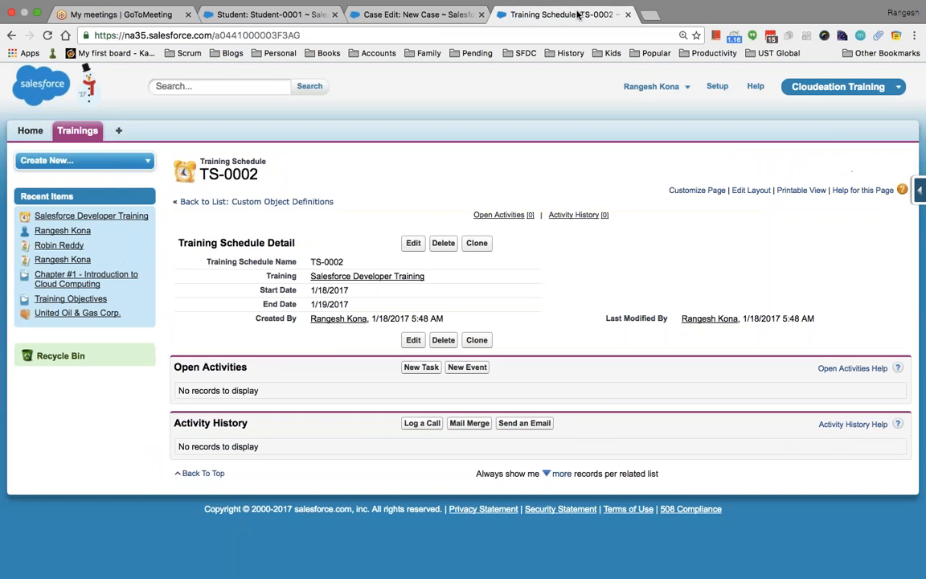
Go to Setup, search 'object' in Quick Find, and open the Training Schedule custom object.
left_click(836, 88)
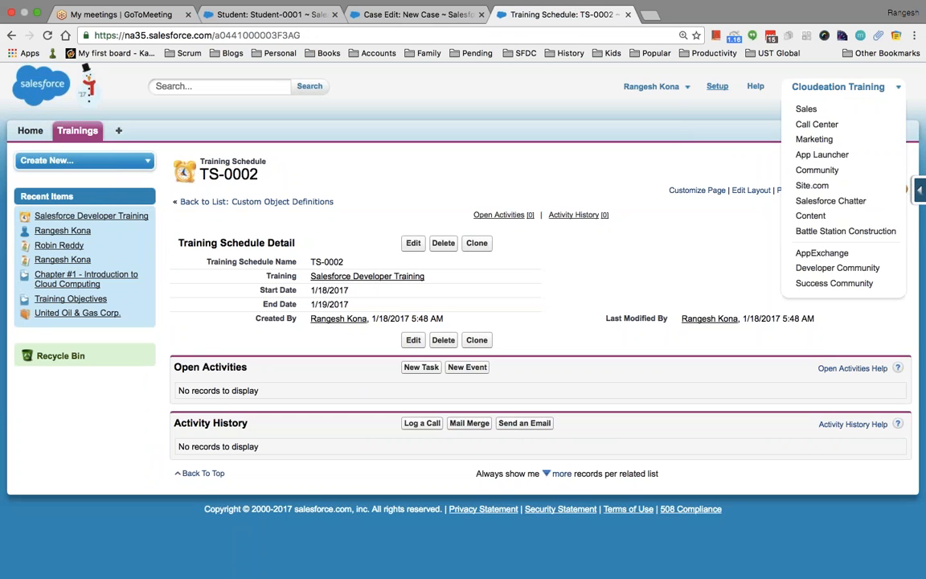
left_click(720, 88)
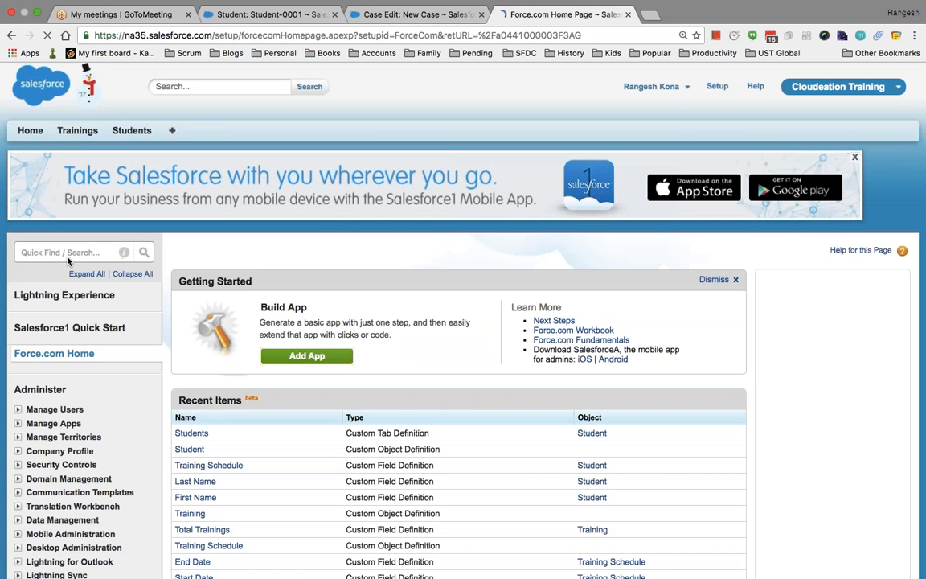
left_click(56, 252)
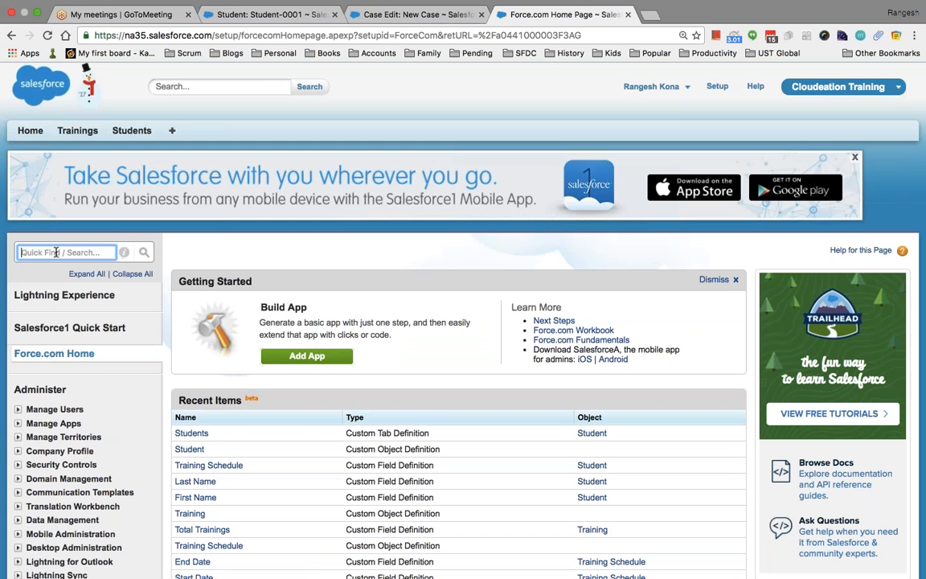
type("object")
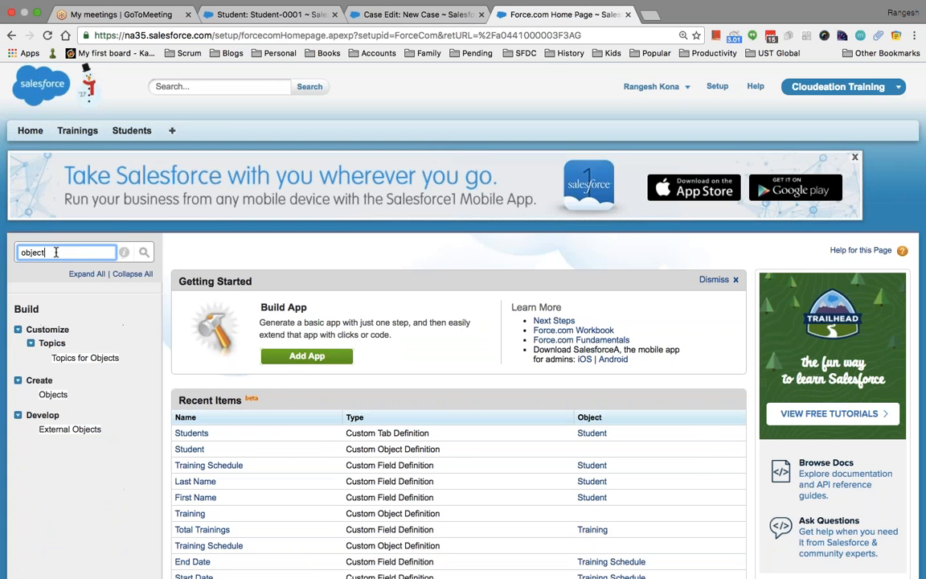
left_click(53, 395)
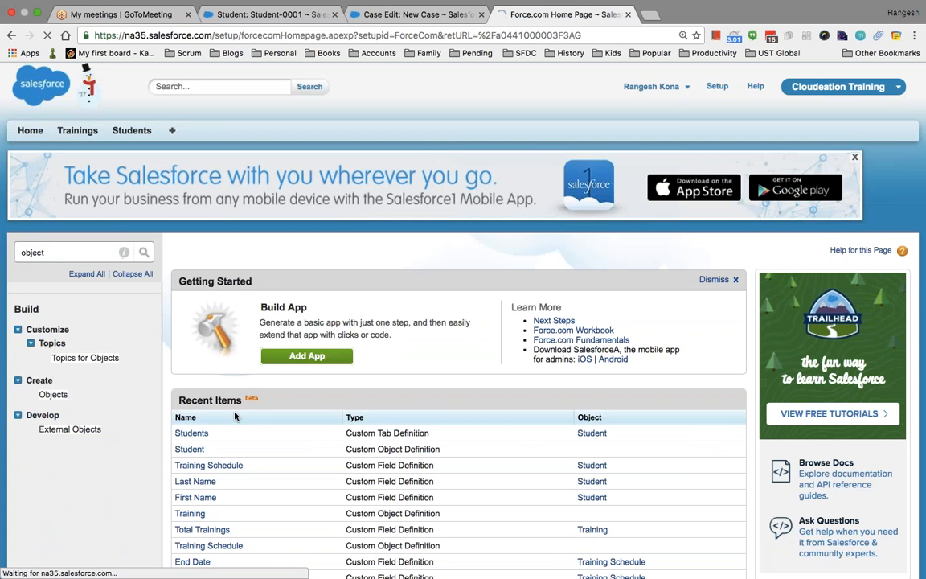
scroll(287, 368, "down", 3)
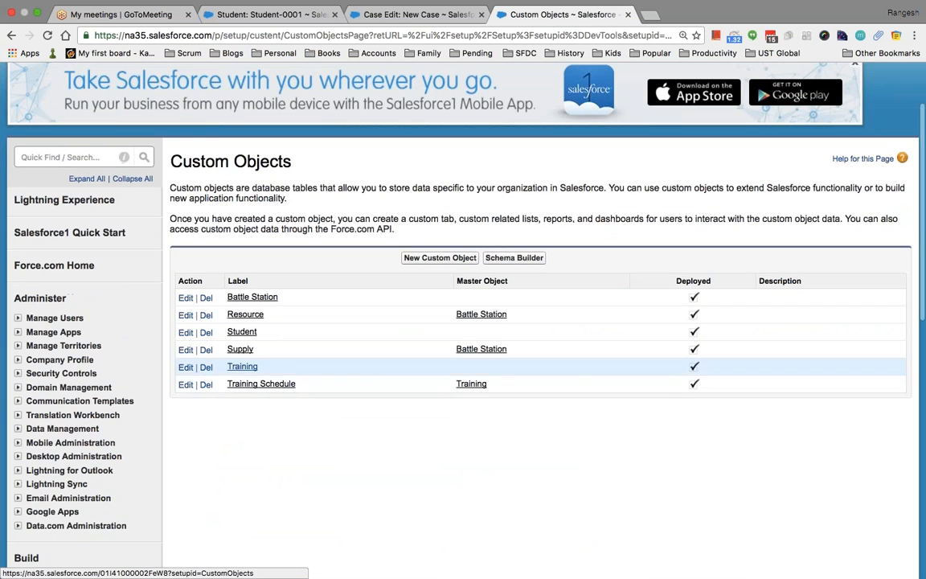
left_click(261, 384)
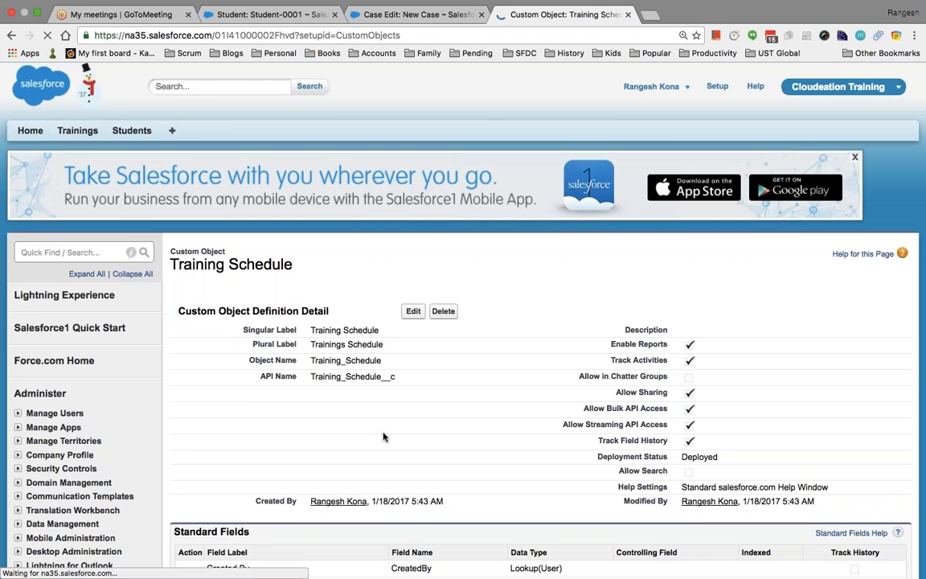
Start a new custom field on Training Schedule, look over the data types, then cancel it.
scroll(384, 436, "down", 4)
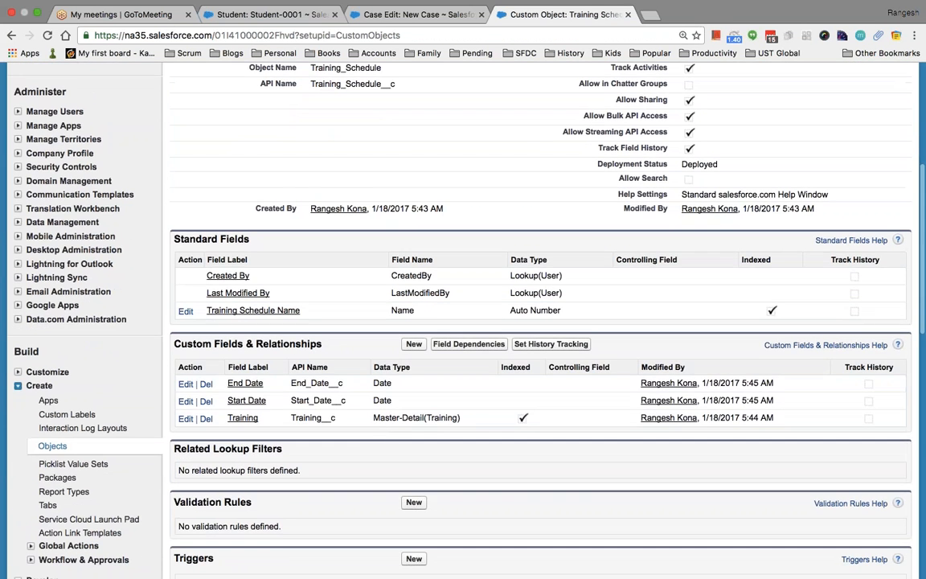
left_click(413, 343)
scroll(463, 322, "down", 4)
scroll(463, 321, "down", 2)
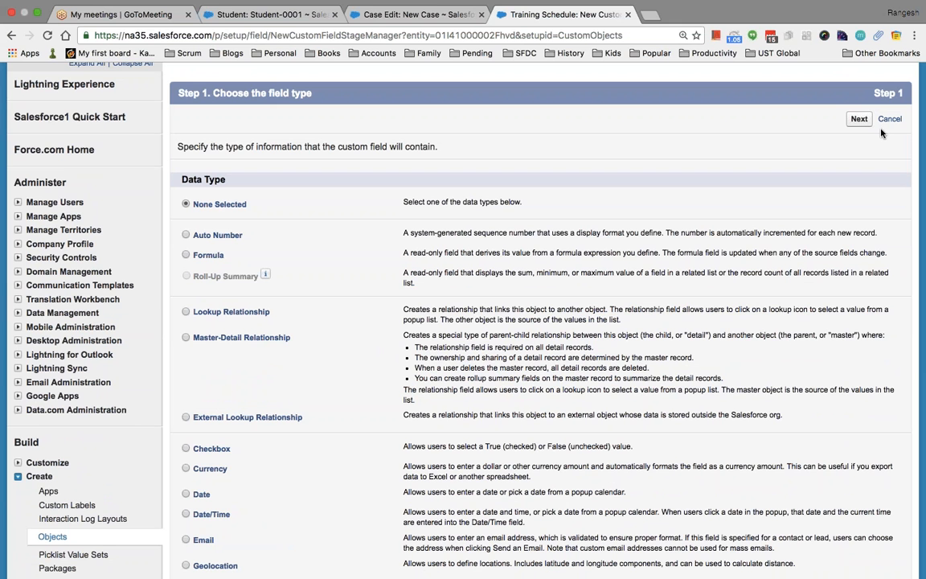
scroll(262, 302, "down", 1)
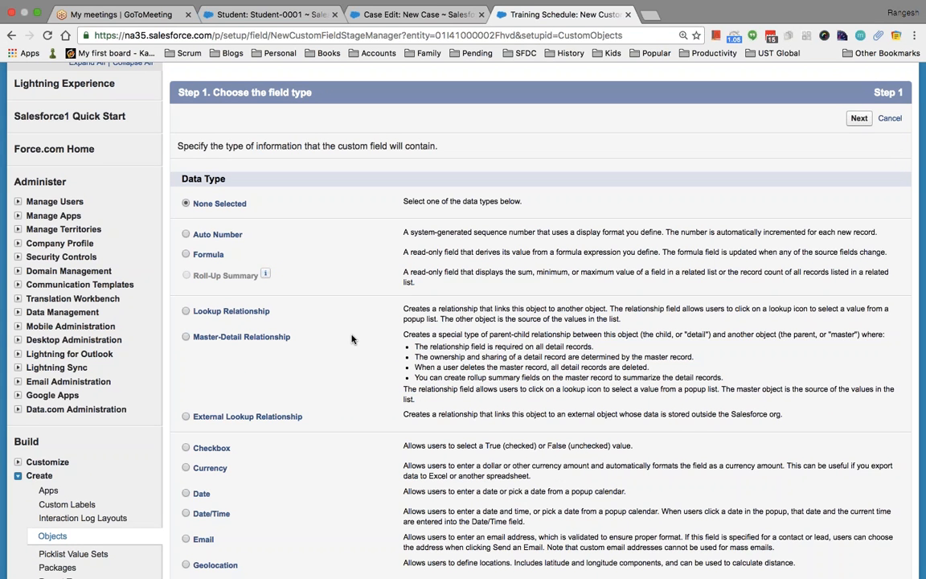
left_click(890, 119)
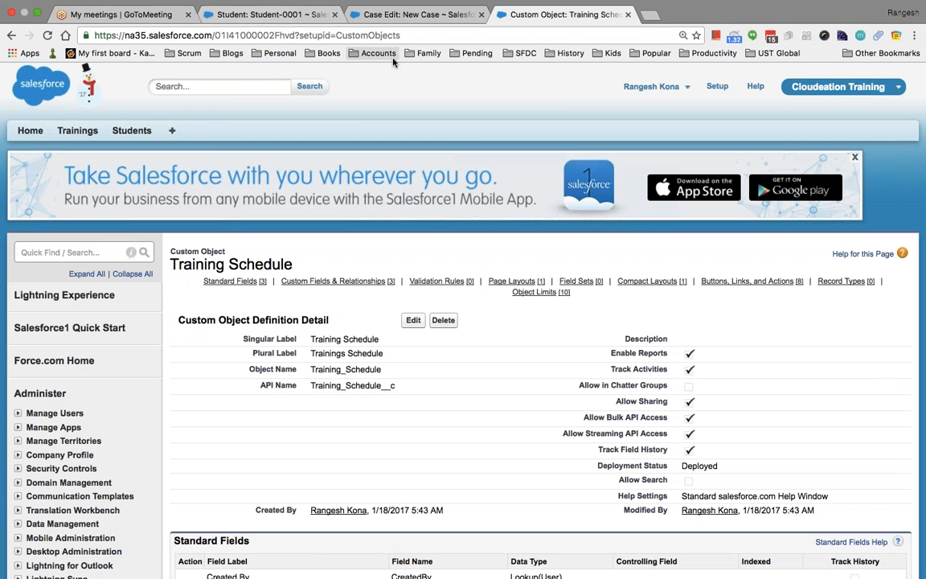
Check the Word requirements document and return to the Training Schedule object page.
key("ctrl+Left")
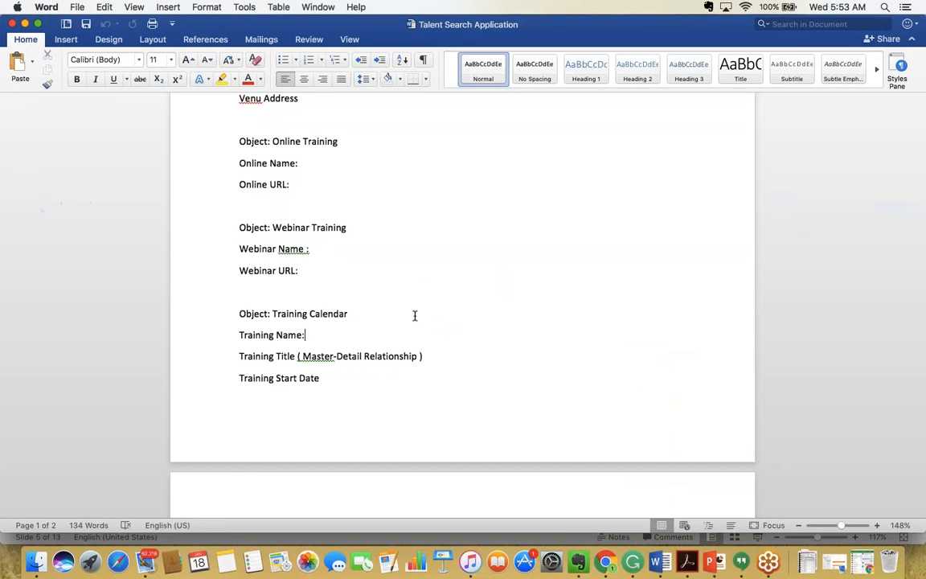
key("ctrl+Right")
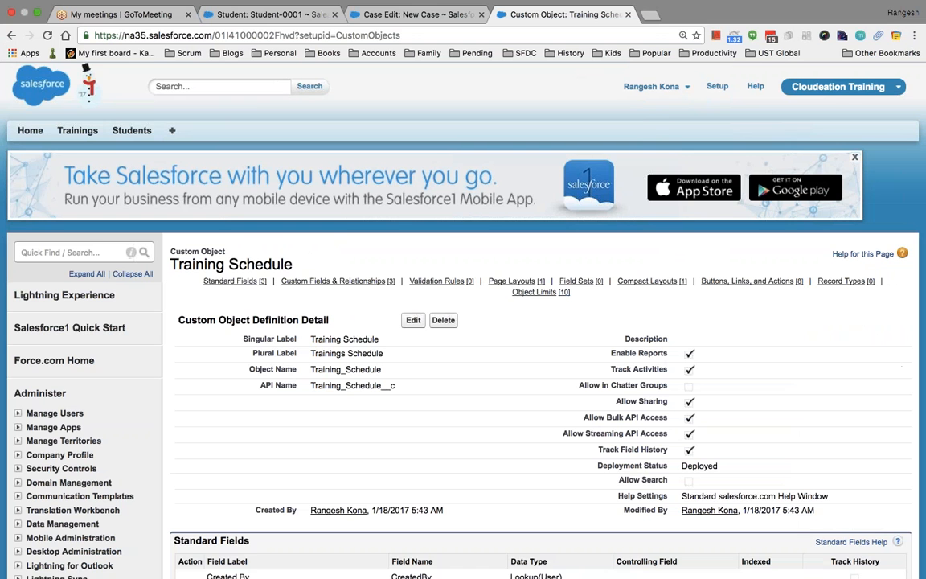
left_click(394, 17)
left_click(554, 14)
scroll(348, 341, "down", 10)
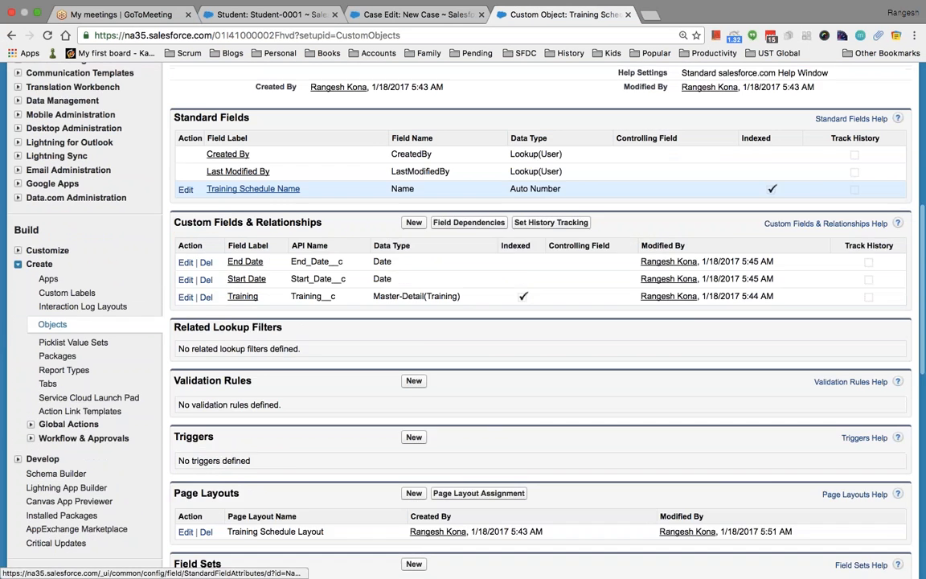
scroll(347, 342, "down", 3)
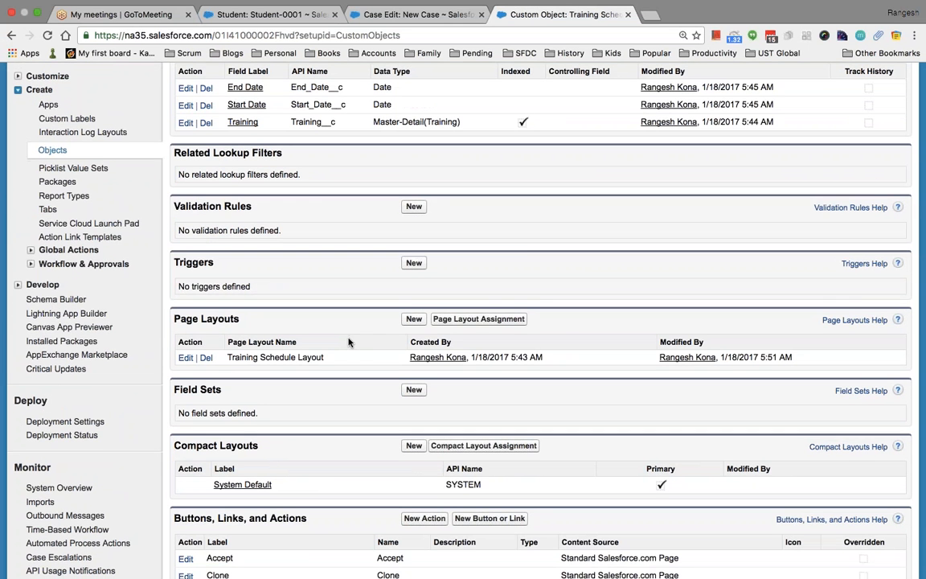
key("super+Tab")
key("super+Tab")
key("super+Tab")
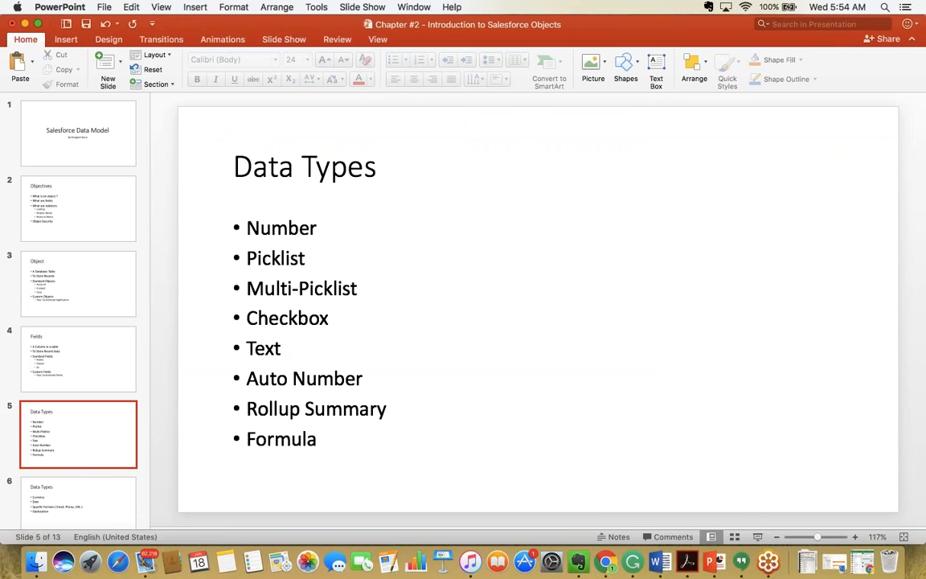
key("super+Tab")
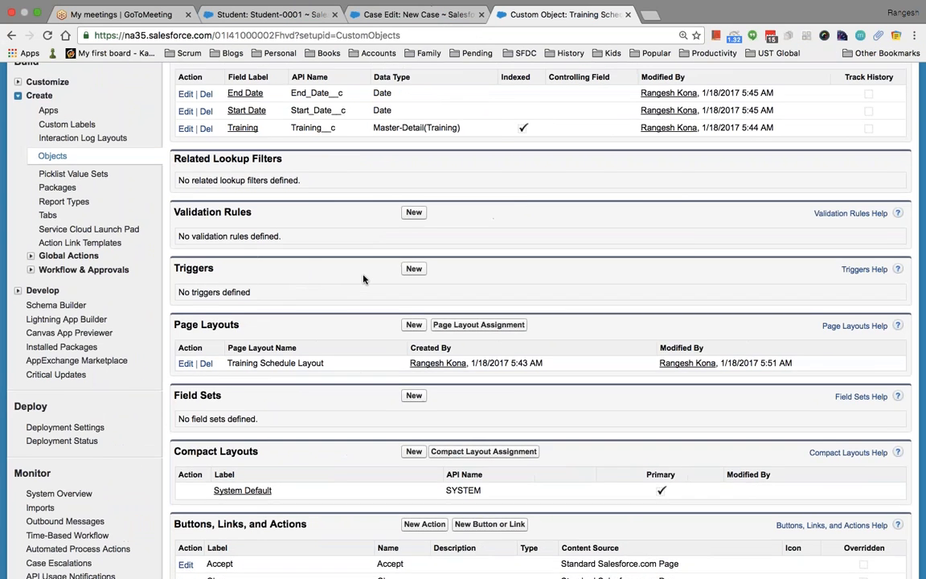
Review the End Date, Start Date and Training fields, then start a new custom field.
scroll(362, 279, "up", 10)
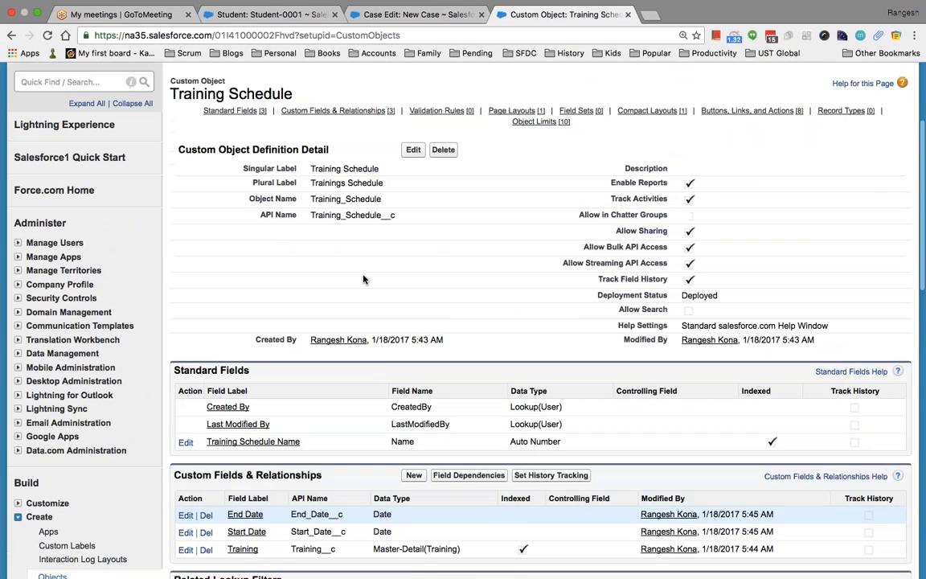
scroll(363, 279, "up", 1)
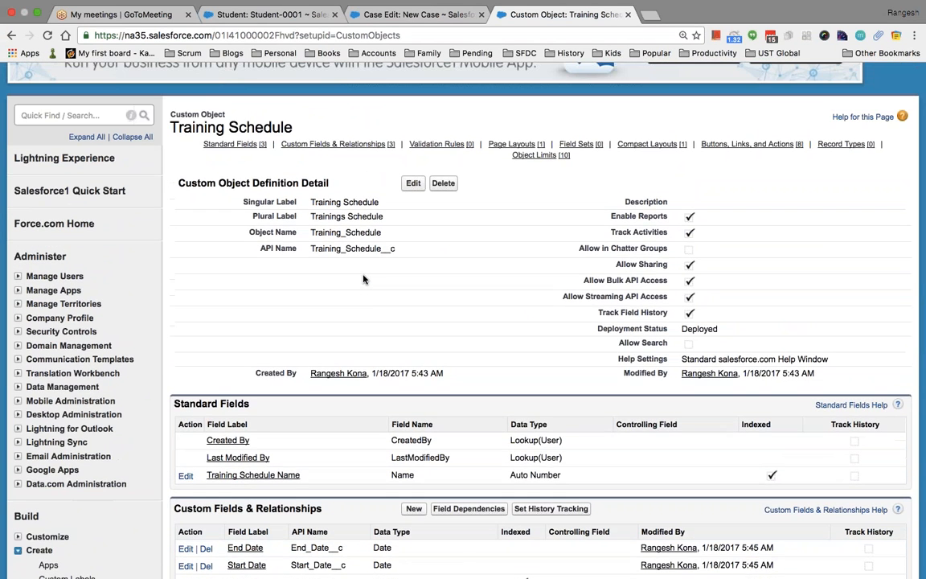
scroll(363, 279, "down", 4)
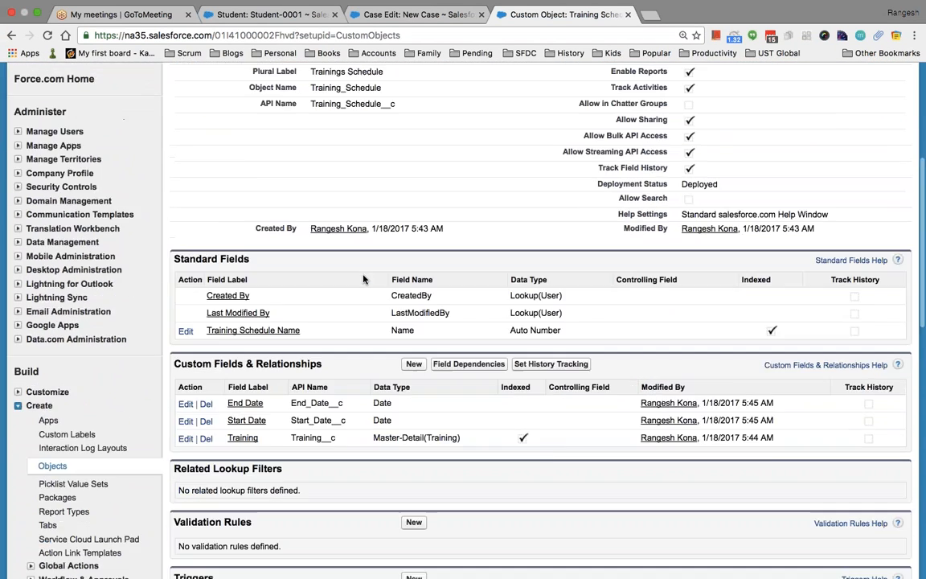
scroll(362, 279, "up", 7)
scroll(363, 278, "down", 8)
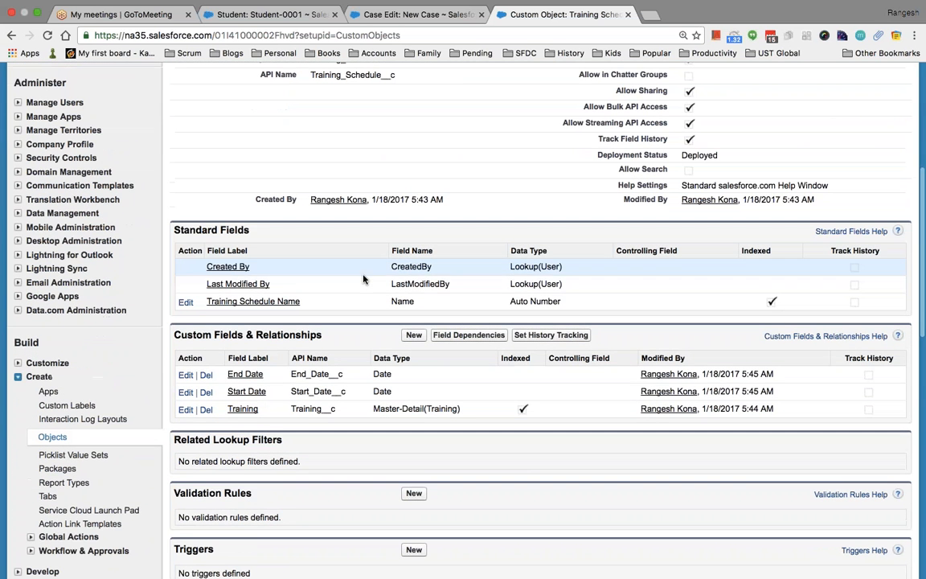
scroll(454, 380, "down", 1)
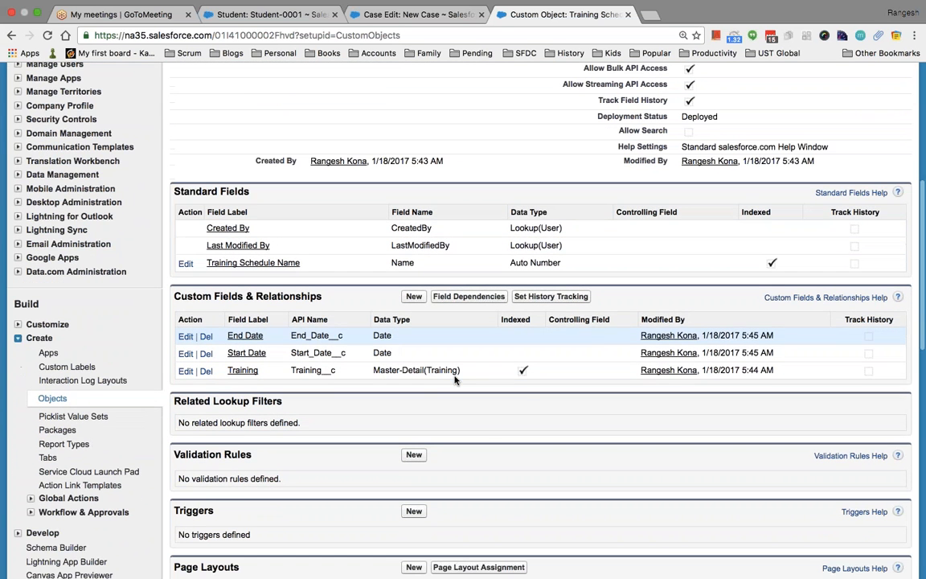
scroll(454, 380, "up", 4)
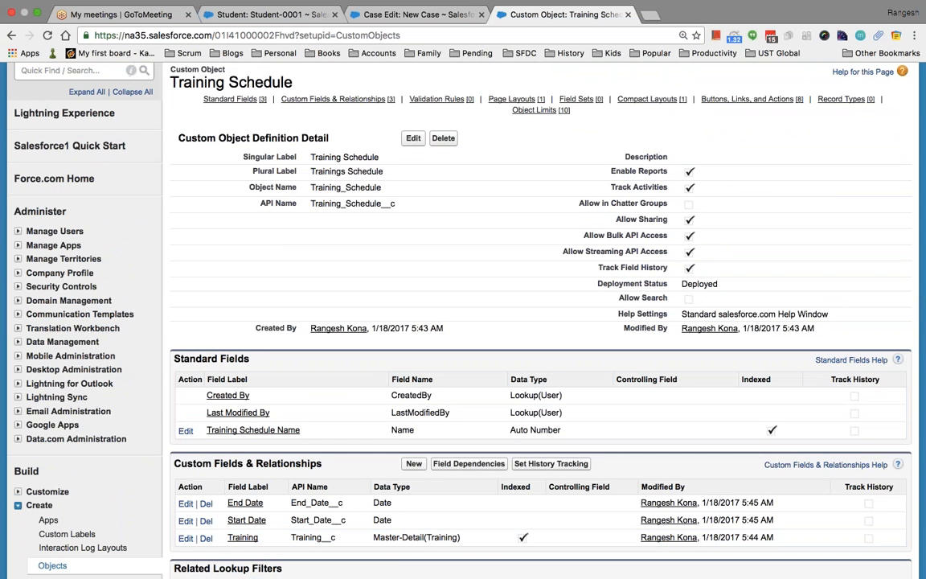
scroll(497, 321, "down", 3)
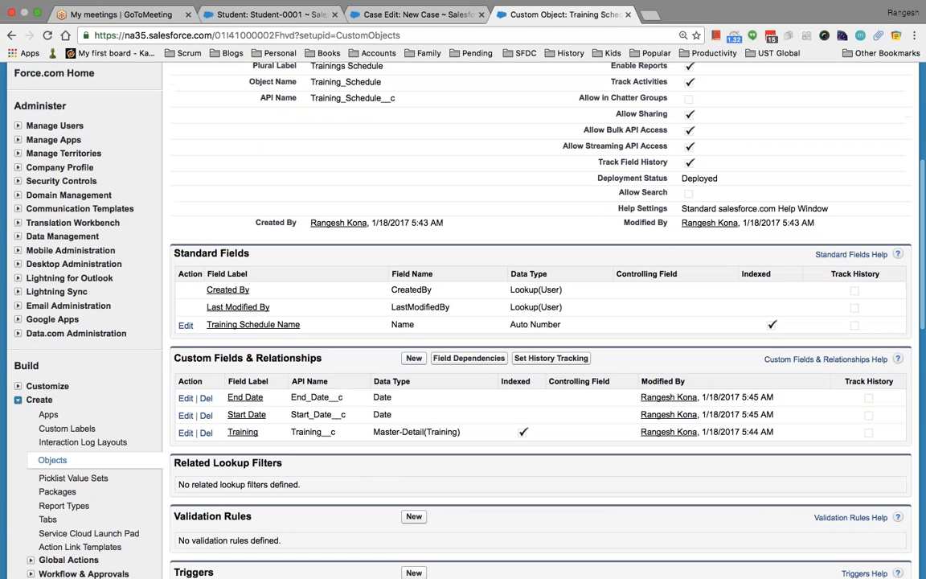
left_click(413, 357)
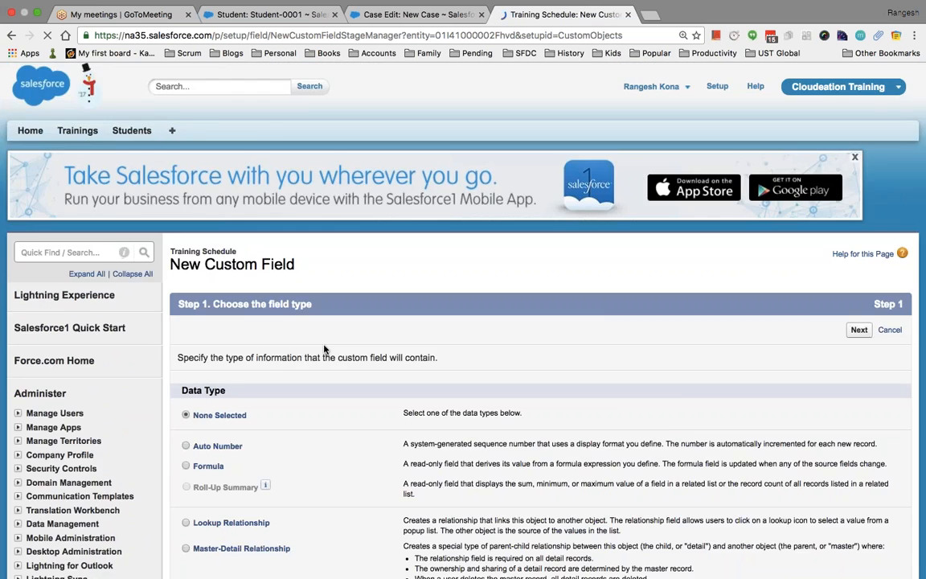
Choose Formula as the new field's data type and continue.
scroll(325, 347, "down", 4)
left_click(186, 306)
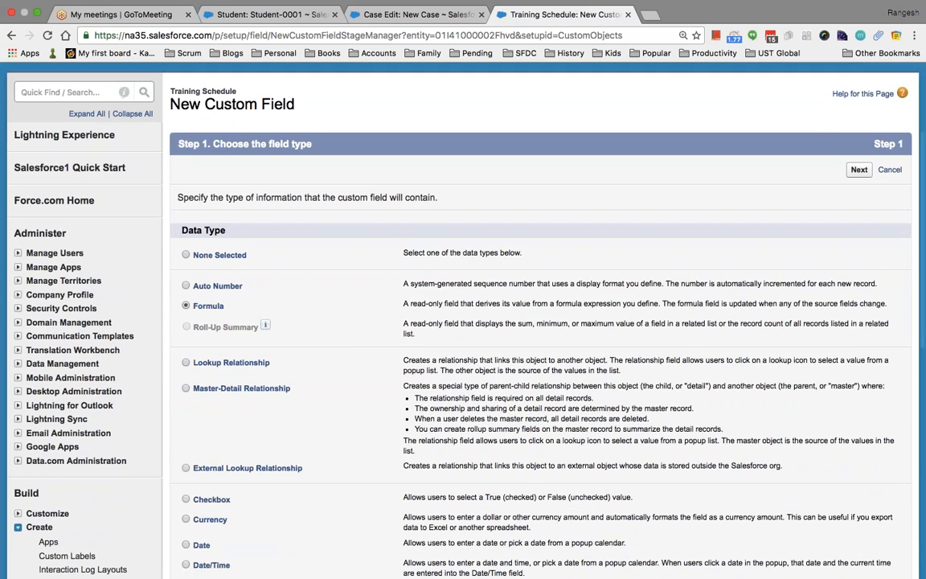
scroll(741, 361, "down", 7)
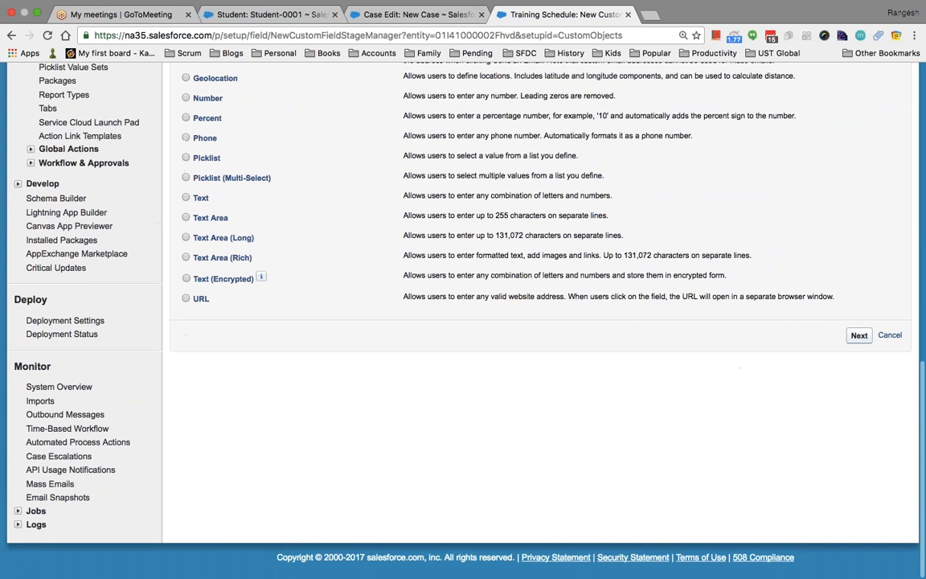
left_click(858, 332)
Label the formula field 'Total Students' with a Number return type and continue.
scroll(532, 408, "down", 4)
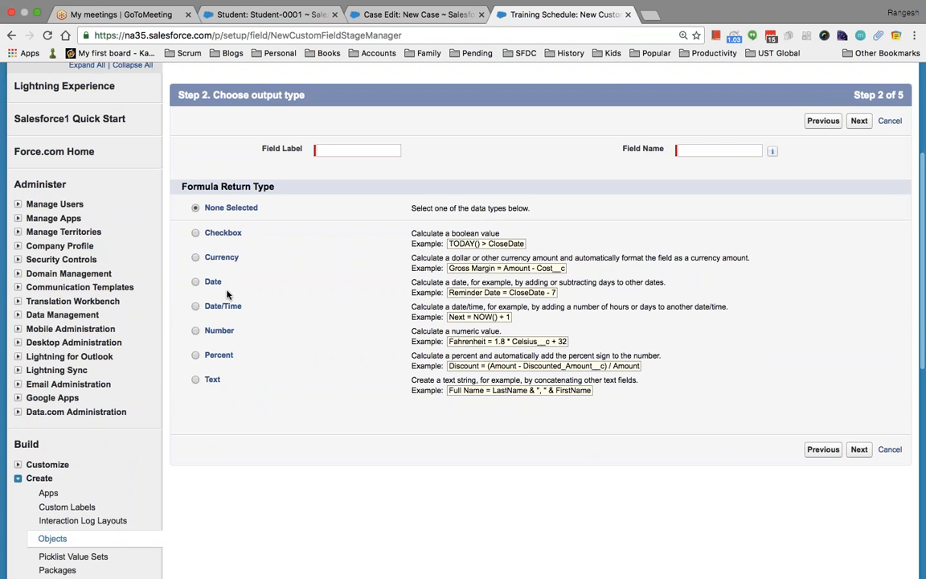
left_click(195, 331)
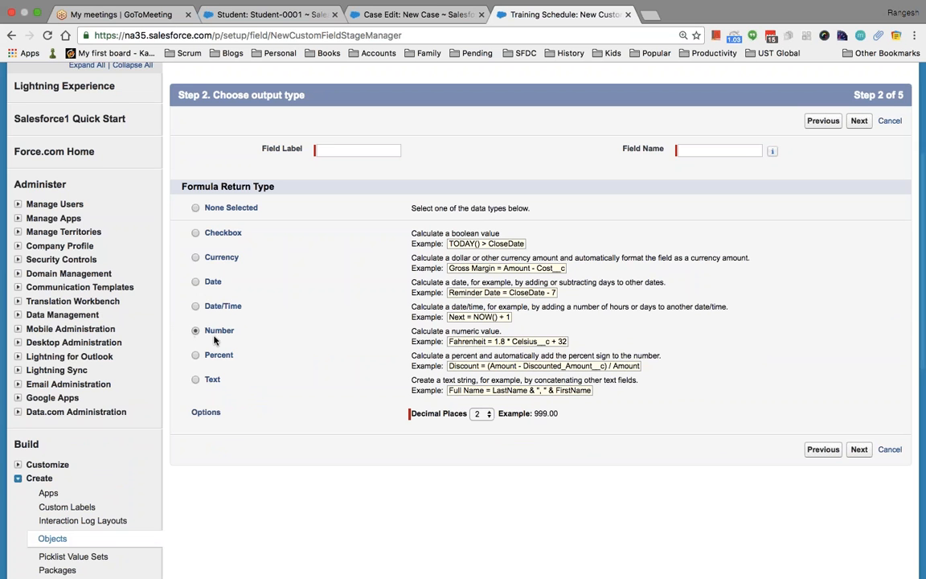
left_click(331, 149)
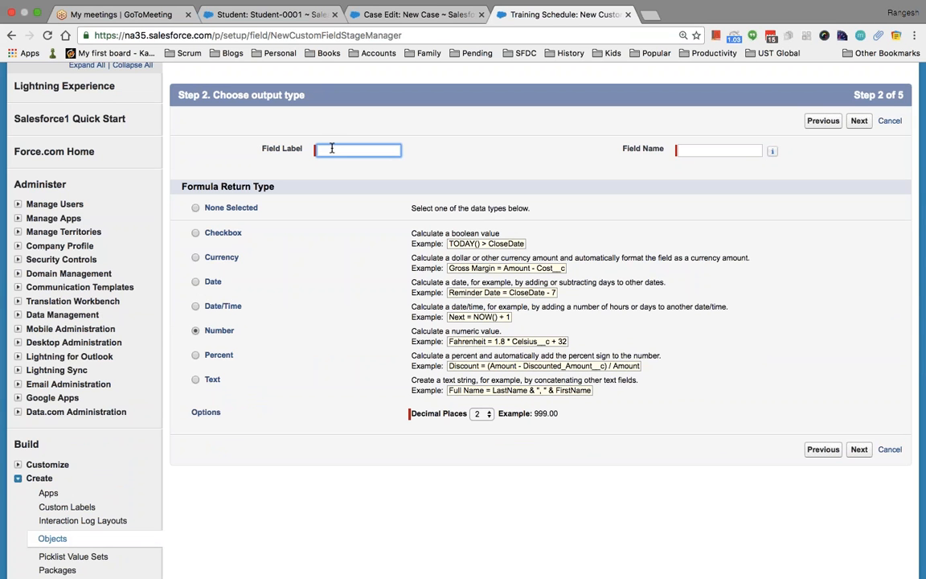
type("Total Students")
key("Tab")
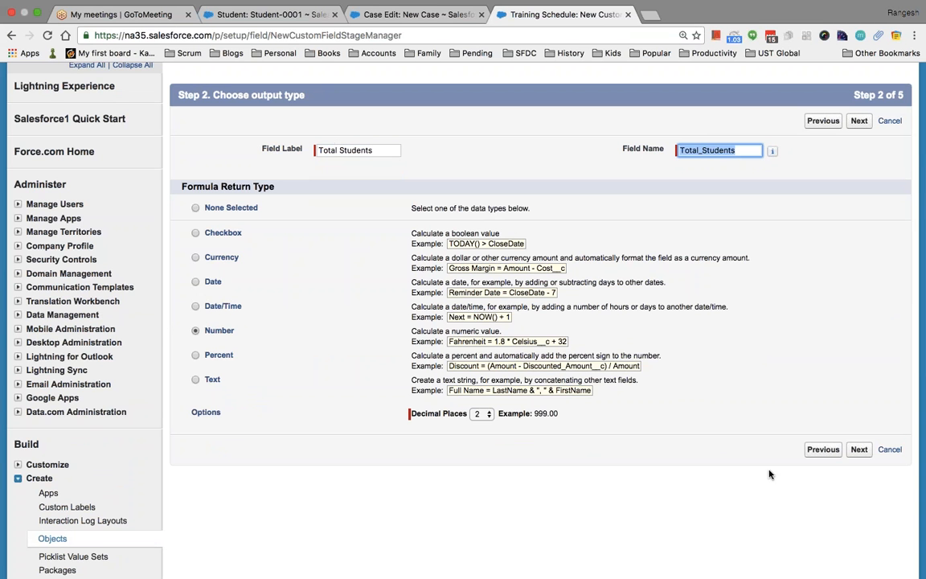
left_click(858, 448)
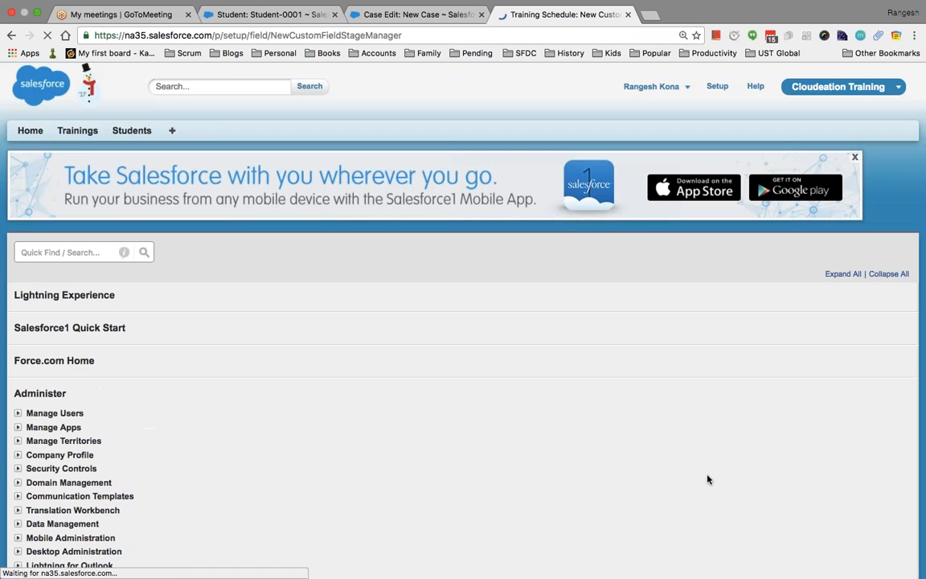
scroll(691, 470, "down", 3)
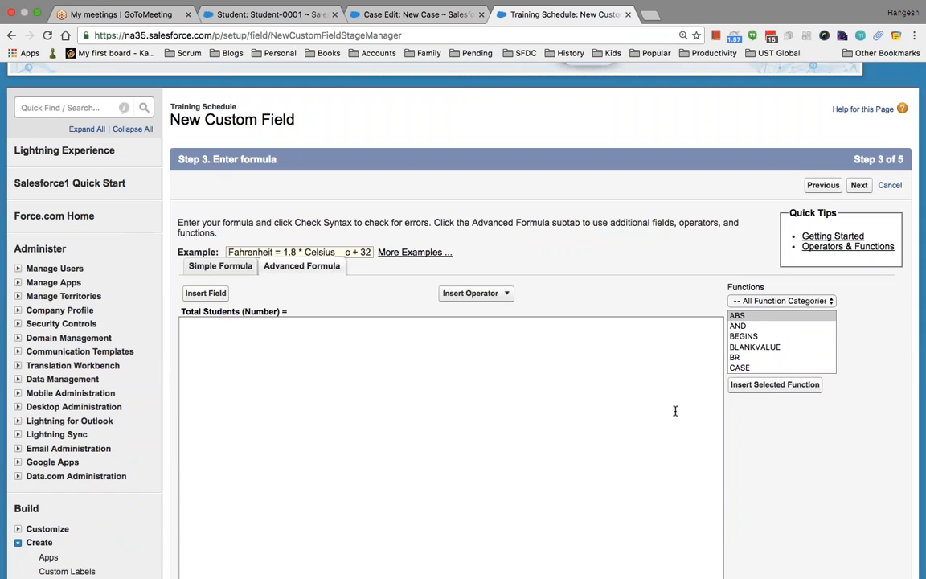
Find the TODAY function in the Functions list, then go back to the output-type step.
left_click(778, 346)
key("s")
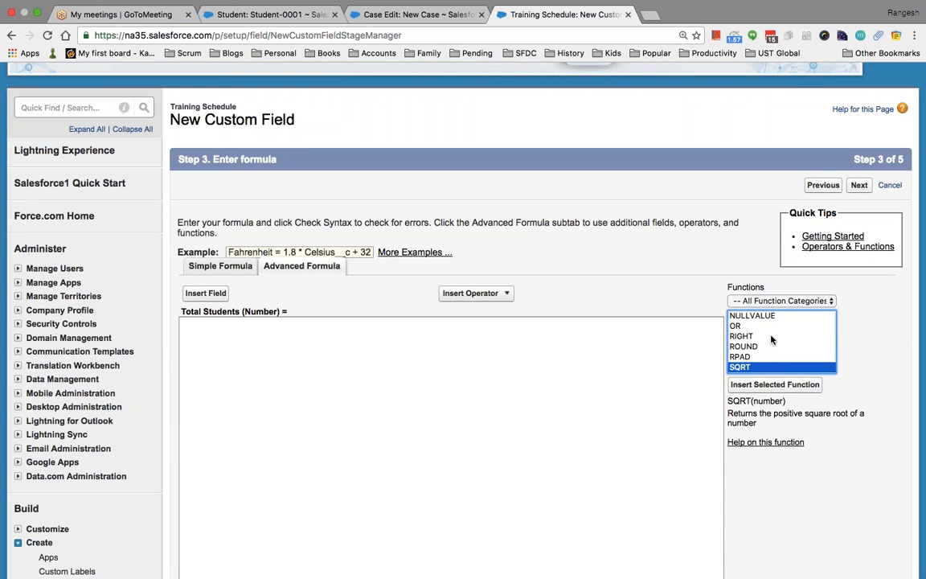
scroll(769, 342, "down", 3)
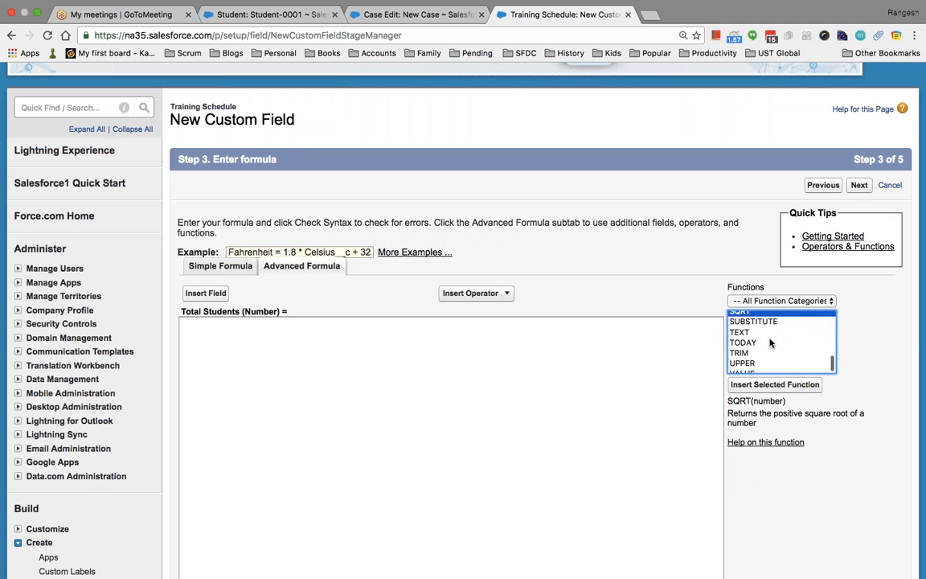
scroll(769, 342, "down", 1)
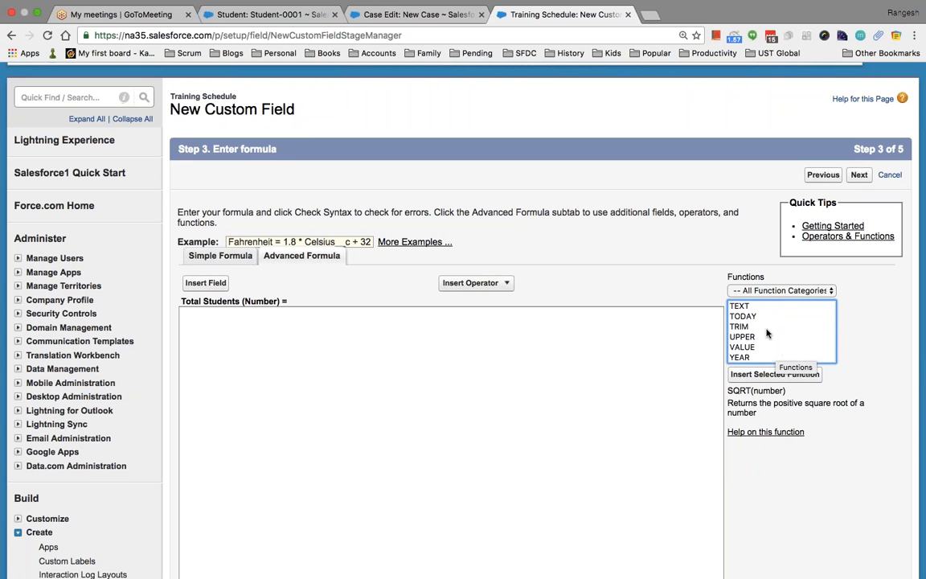
left_click(759, 316)
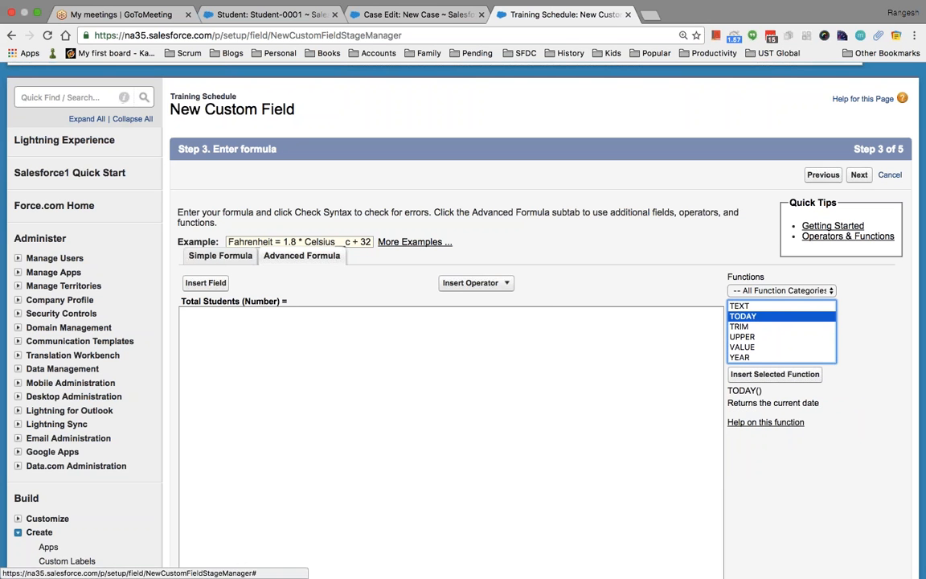
left_click(10, 36)
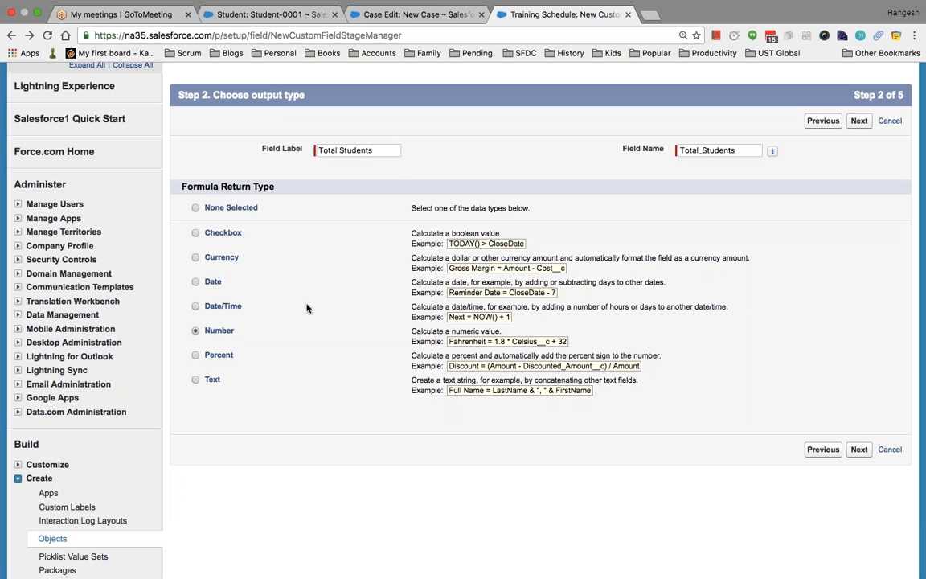
Relabel the field 'Todays Date', name it Todays_date, and set its return type to Date.
left_click(368, 150)
left_click(384, 150)
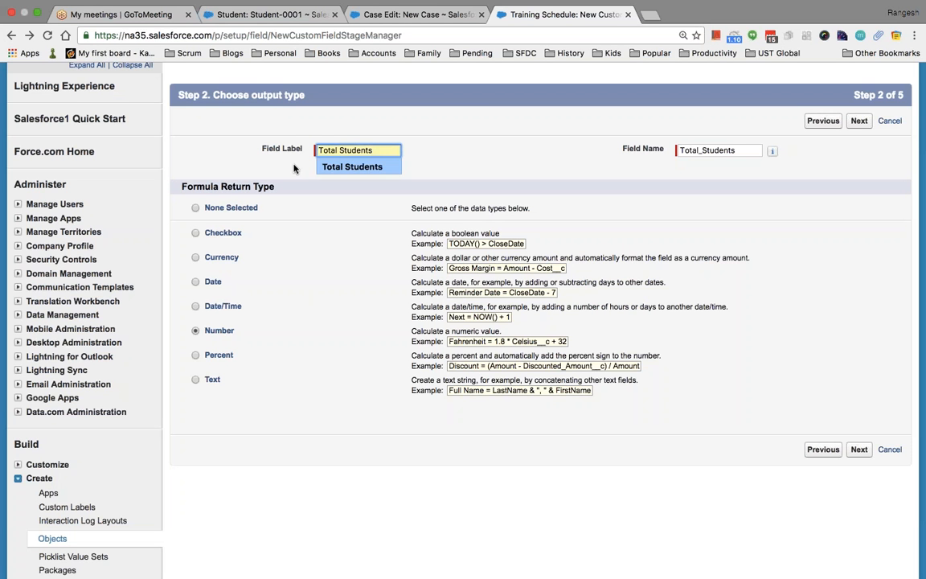
left_click_drag(388, 152, 294, 143)
type("To")
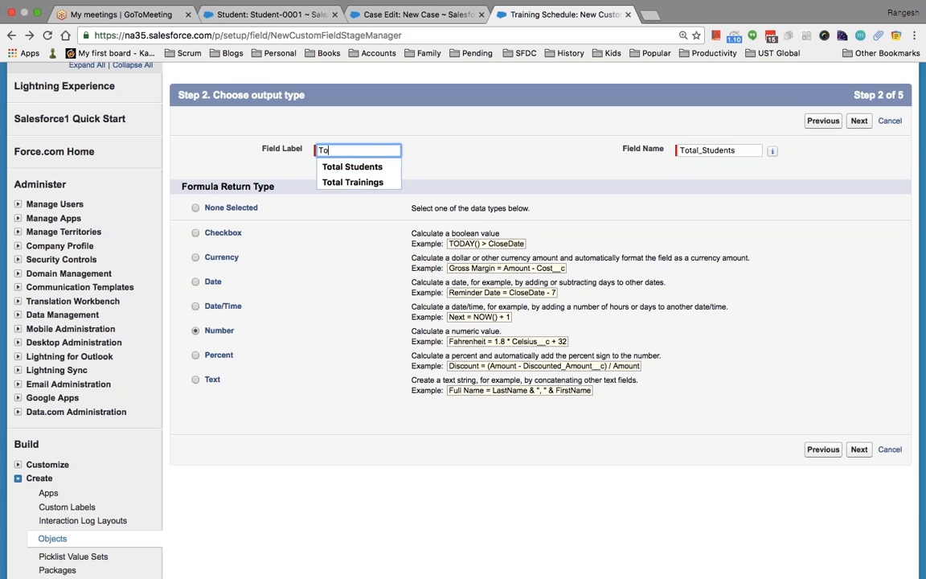
type("days Date")
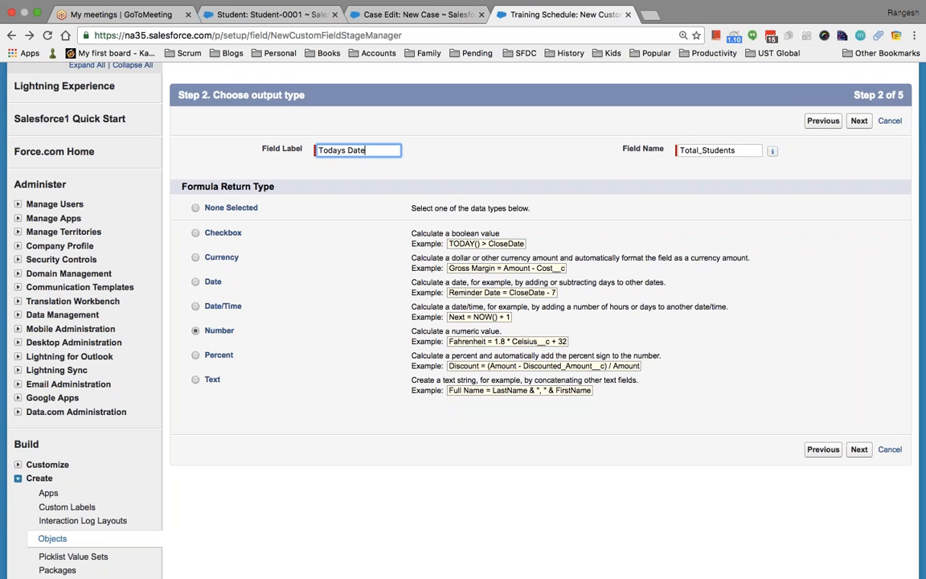
key("Tab")
type("To")
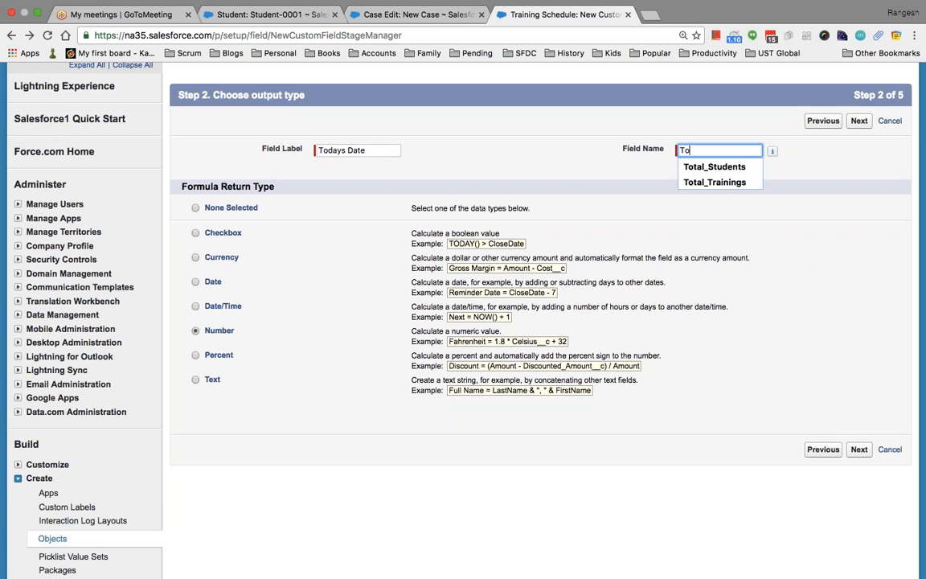
type("days_date")
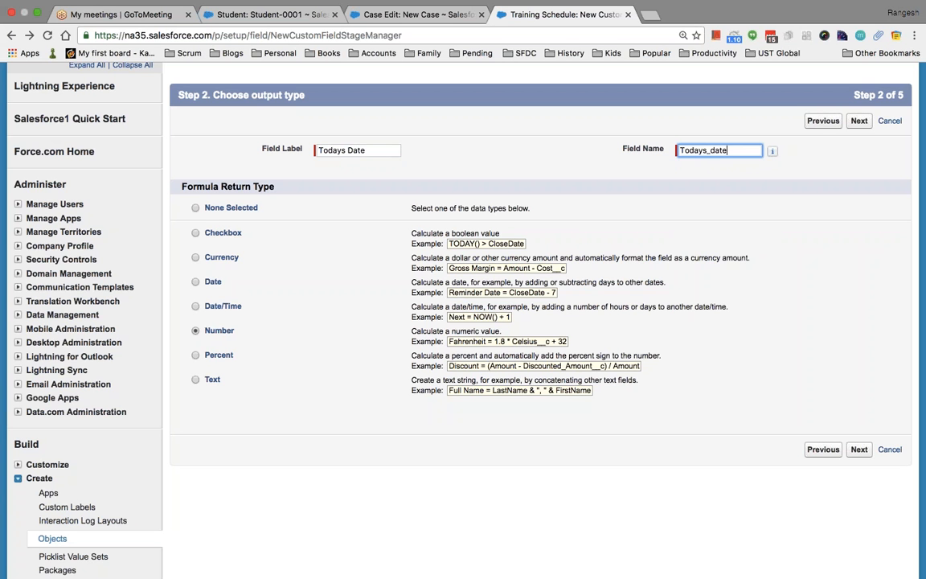
left_click(196, 282)
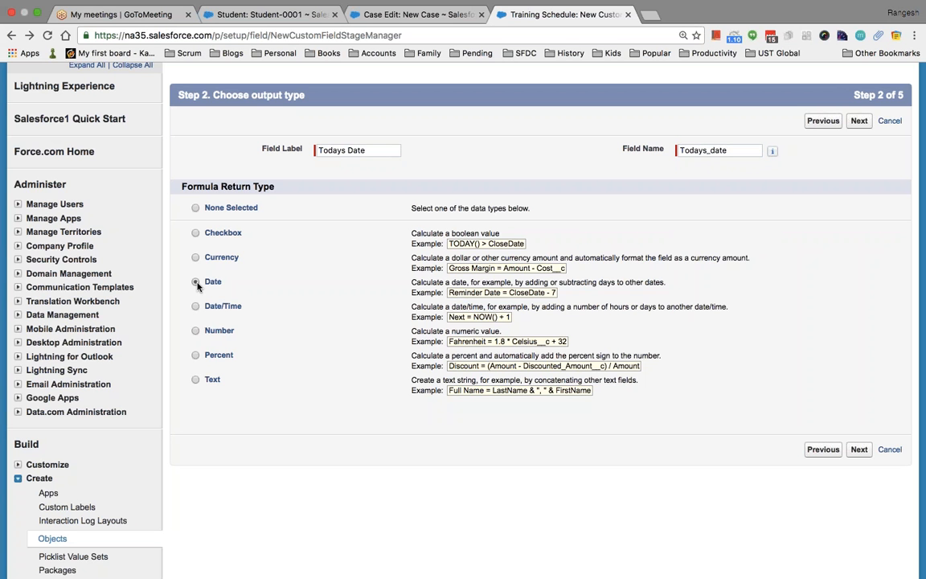
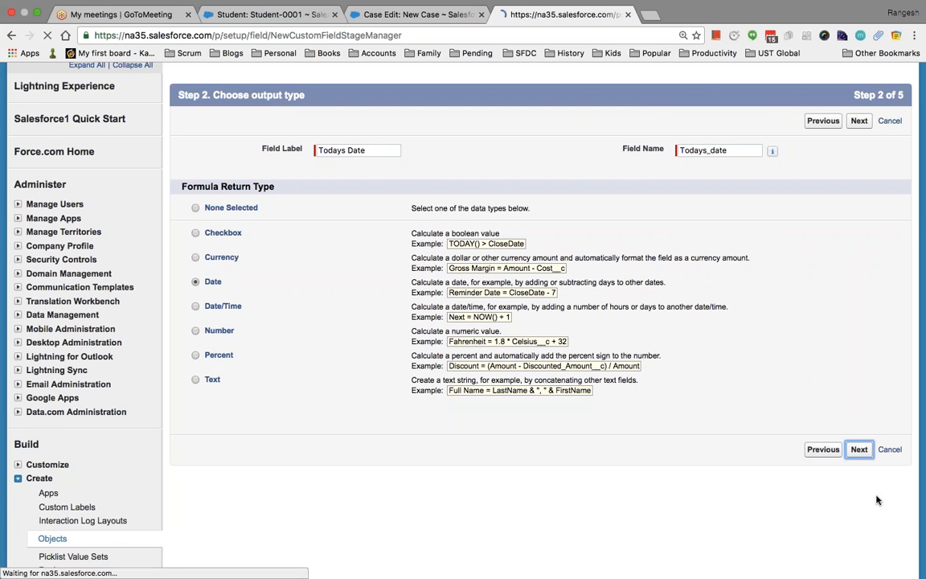
Insert the TODAY() function into the Todays Date formula.
scroll(463, 322, "down", 5)
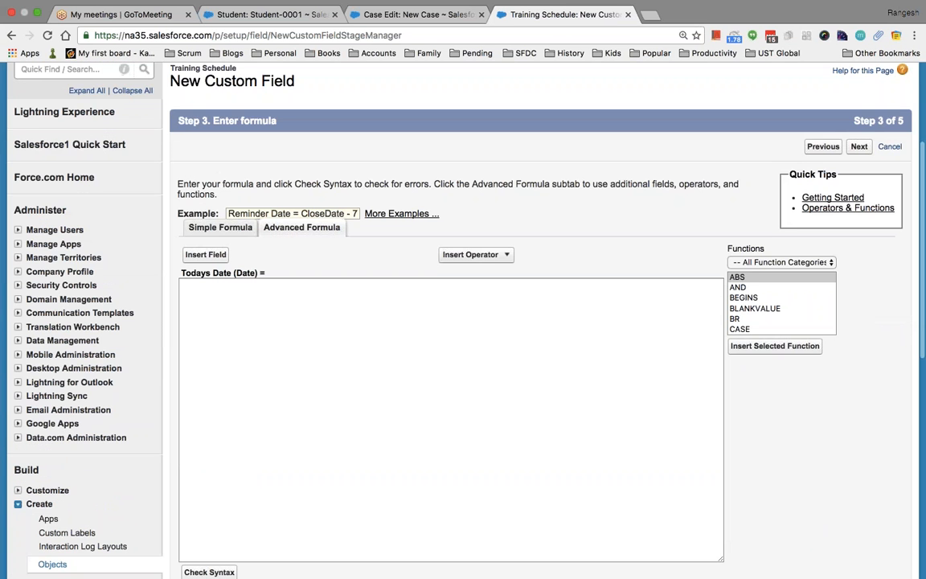
left_click(764, 308)
key("t")
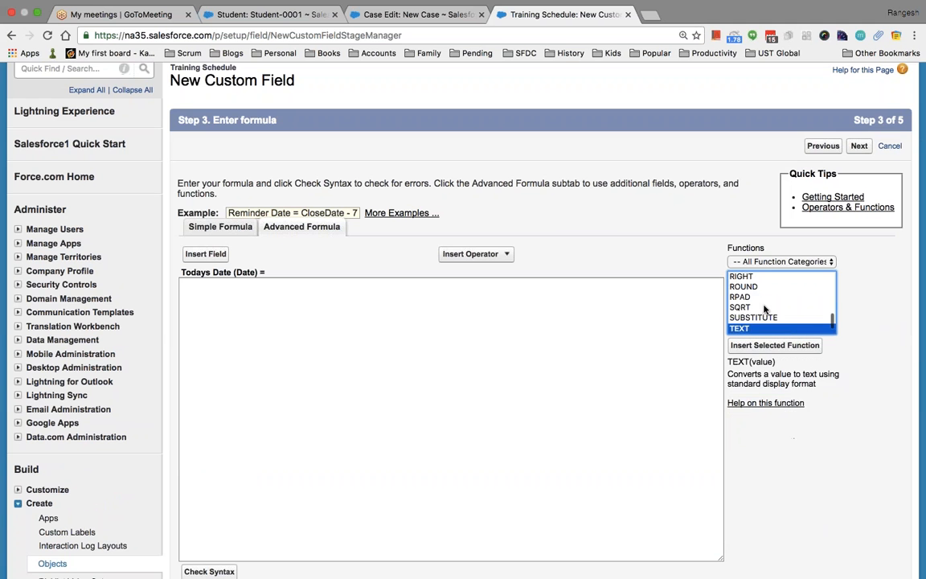
key("Down")
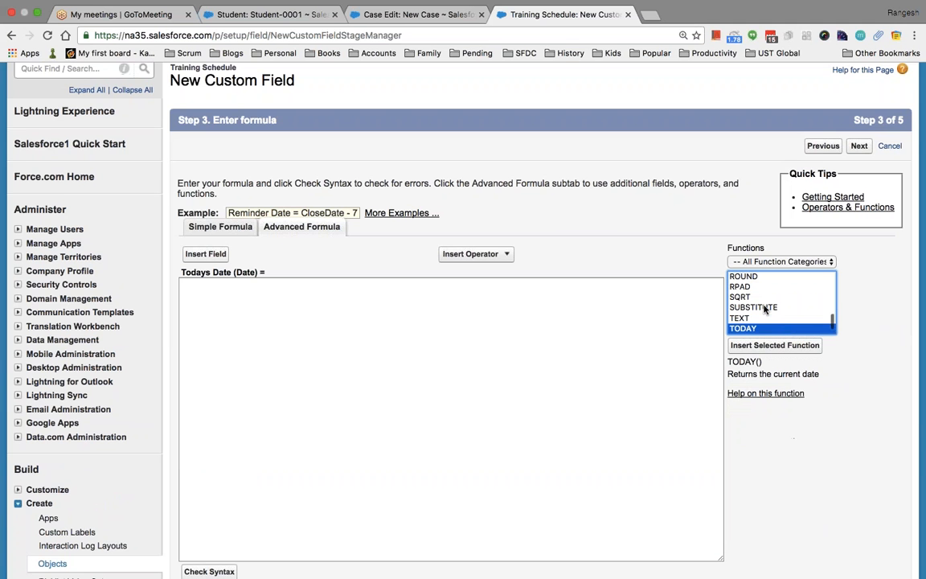
left_click(775, 345)
Accept the default field security and page layouts, and save the Todays Date field.
scroll(231, 136, "down", 3)
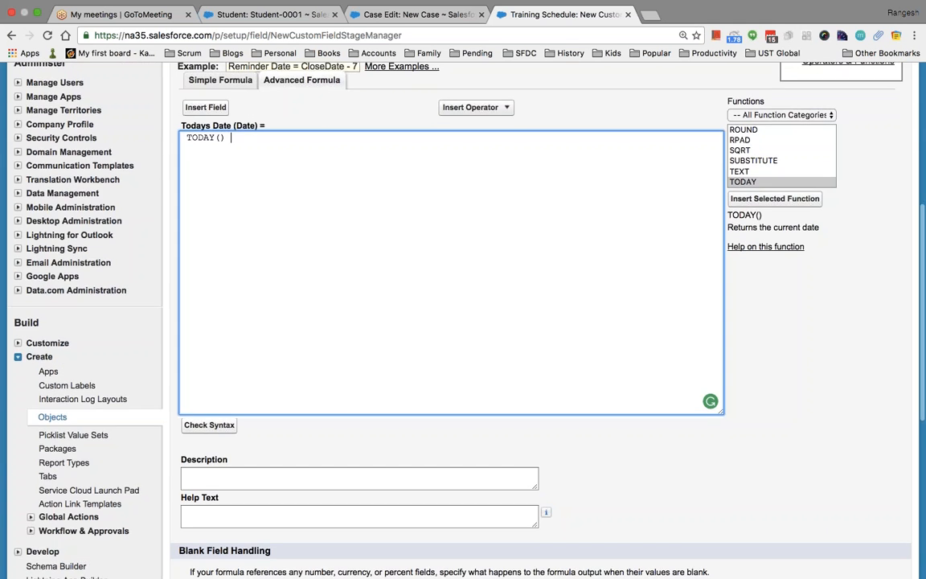
scroll(232, 137, "down", 3)
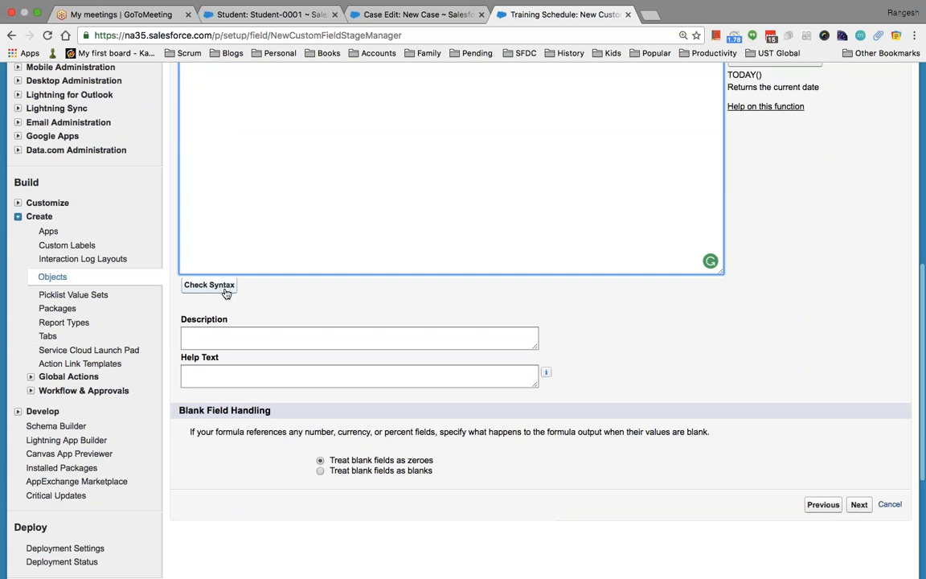
left_click(858, 505)
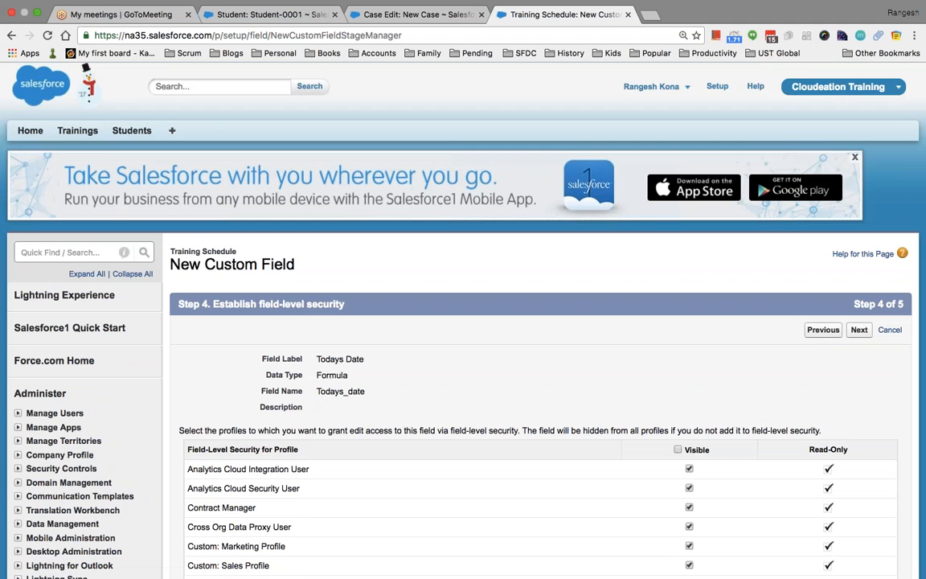
left_click(858, 329)
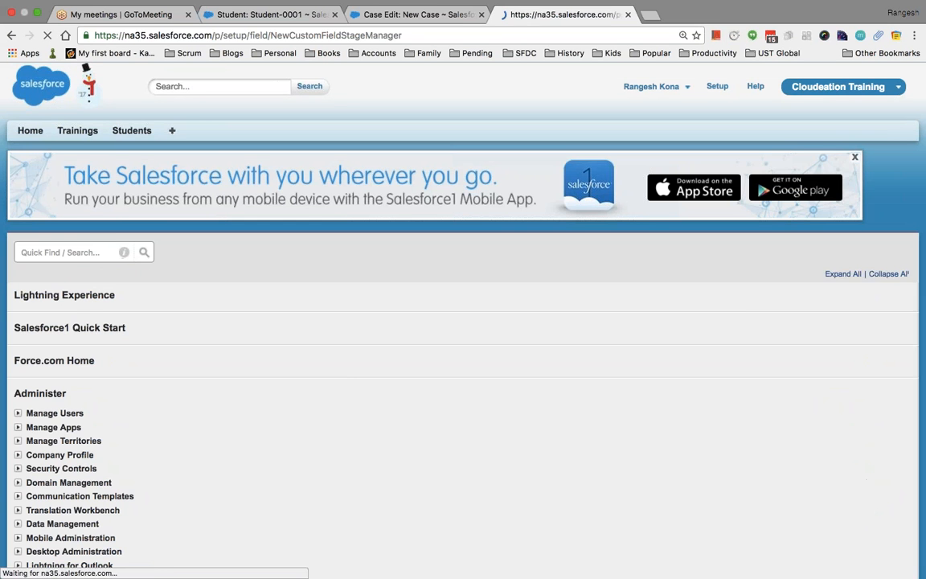
left_click(855, 330)
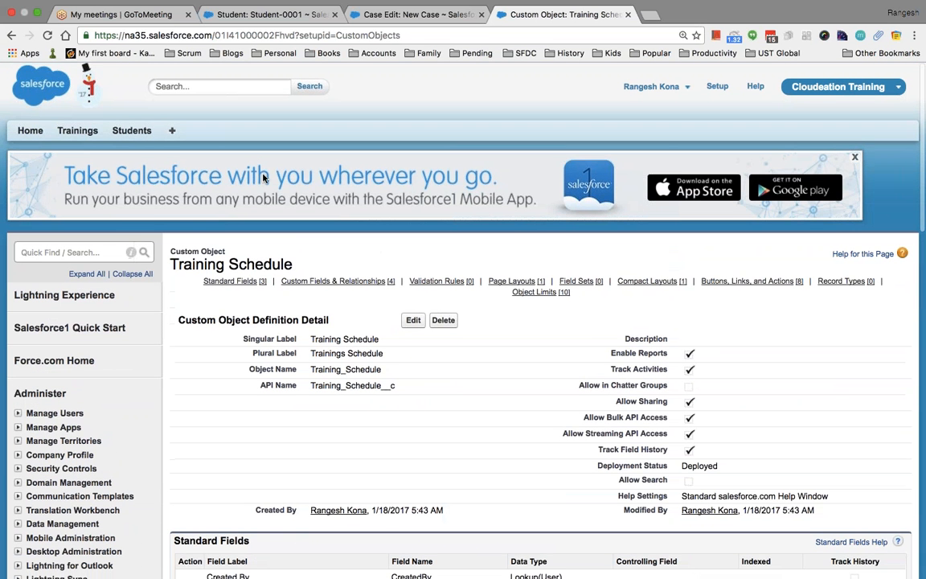
left_click(82, 139, "super")
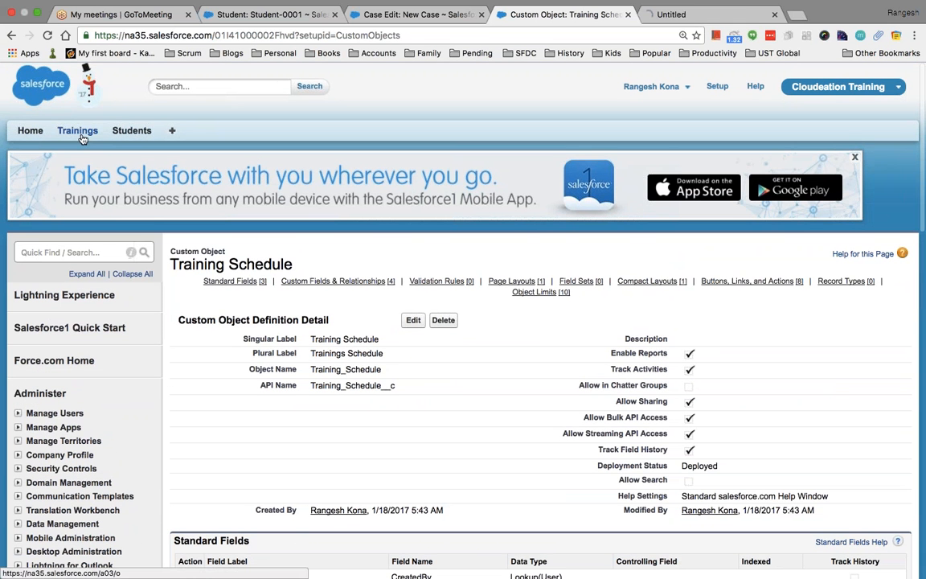
Open Salesforce Developer Training's TS-0002 schedule to check Todays Date shows 1/18/2017.
left_click(672, 20)
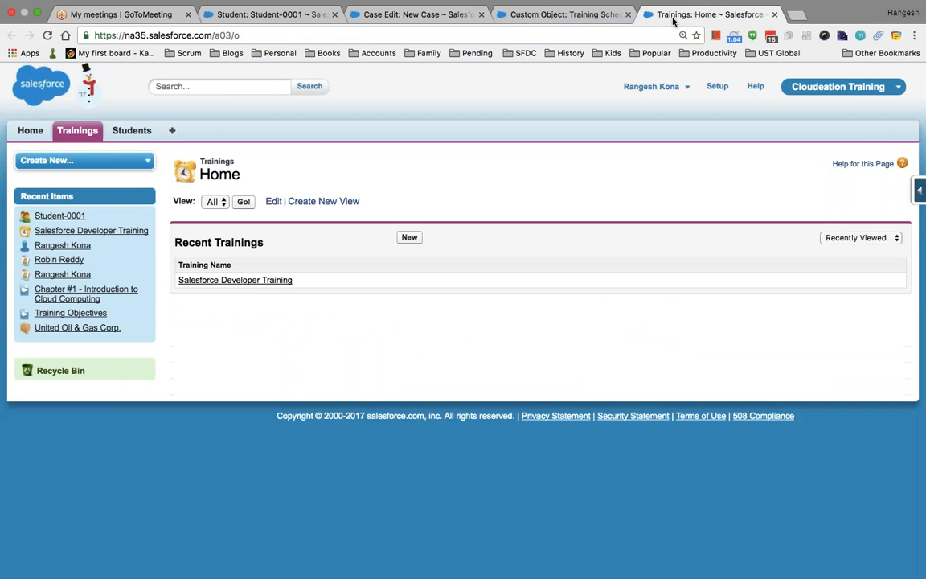
left_click(254, 280)
scroll(303, 359, "down", 10)
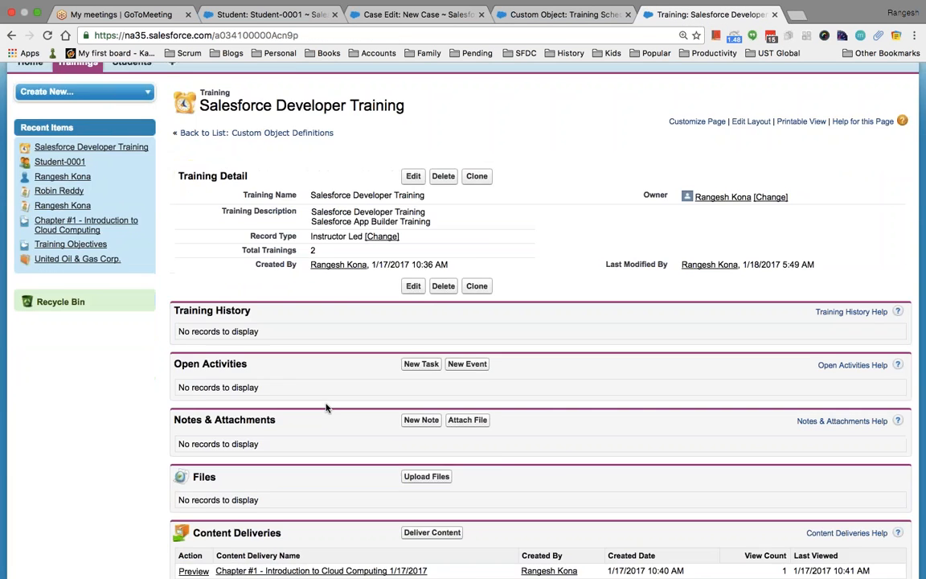
left_click(236, 481)
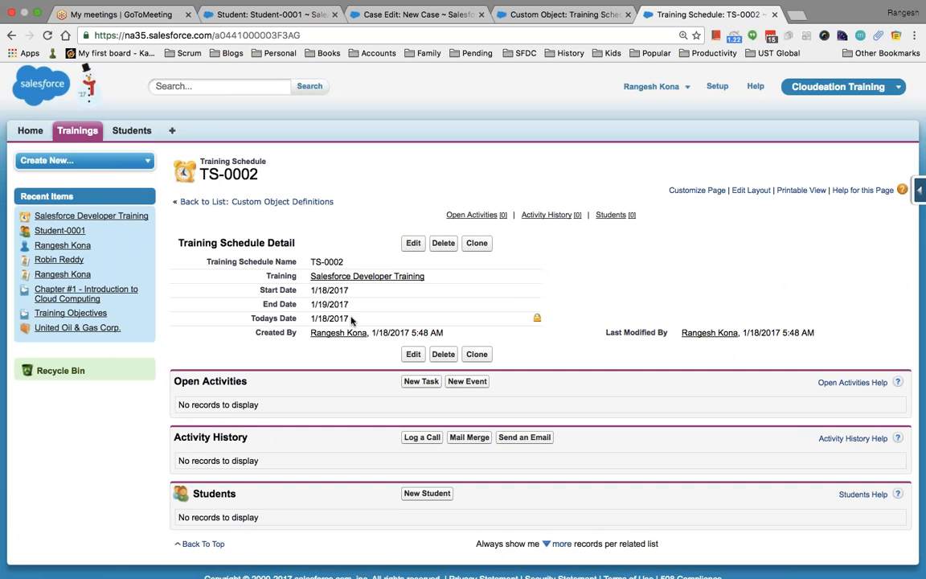
scroll(474, 200, "down", 1)
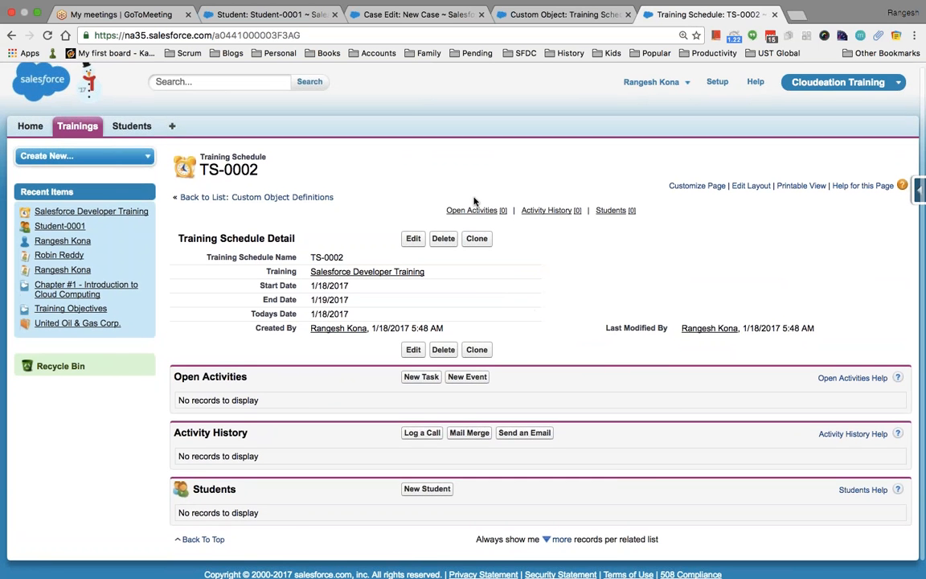
left_click(590, 17)
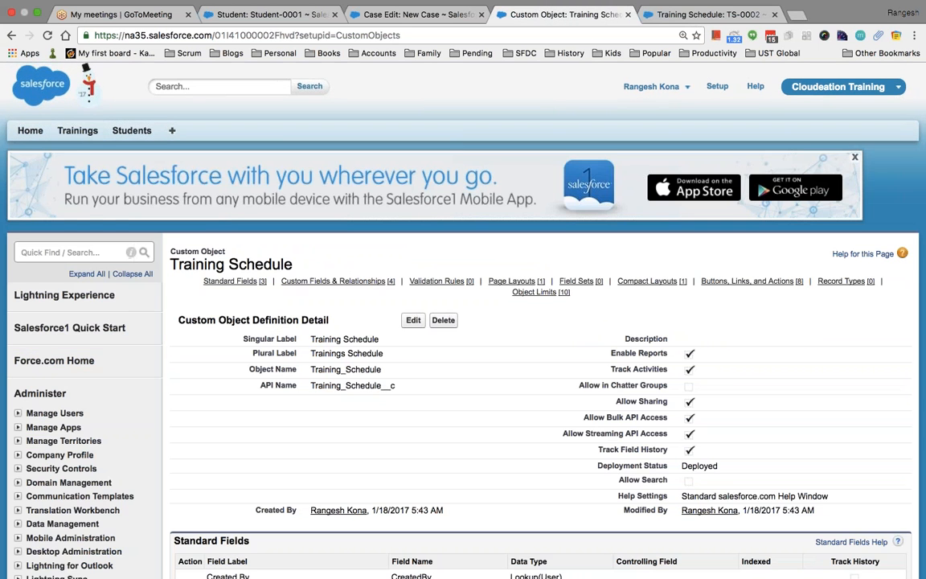
Start a new custom field on Training Schedule with the Formula data type.
scroll(463, 322, "down", 3)
scroll(462, 321, "down", 5)
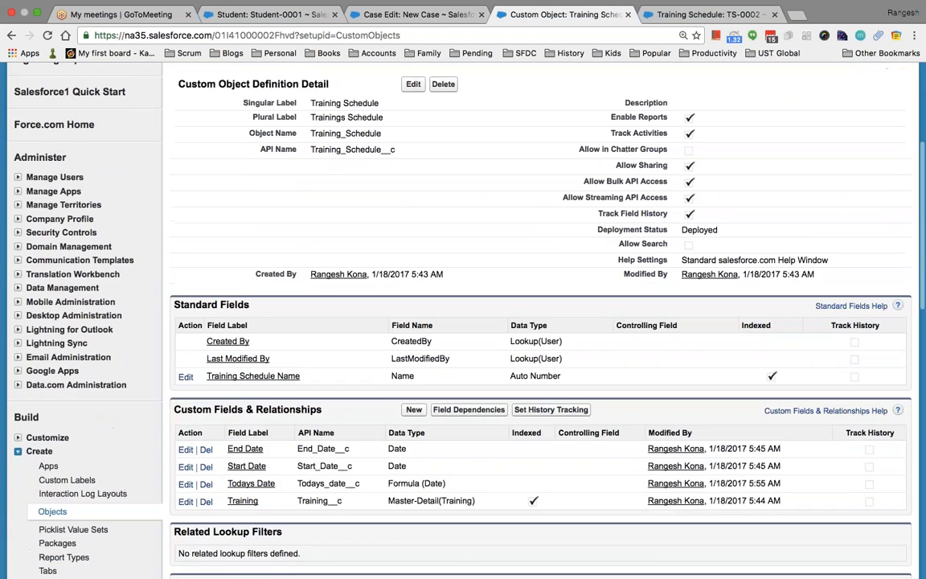
scroll(463, 322, "down", 4)
scroll(463, 321, "up", 2)
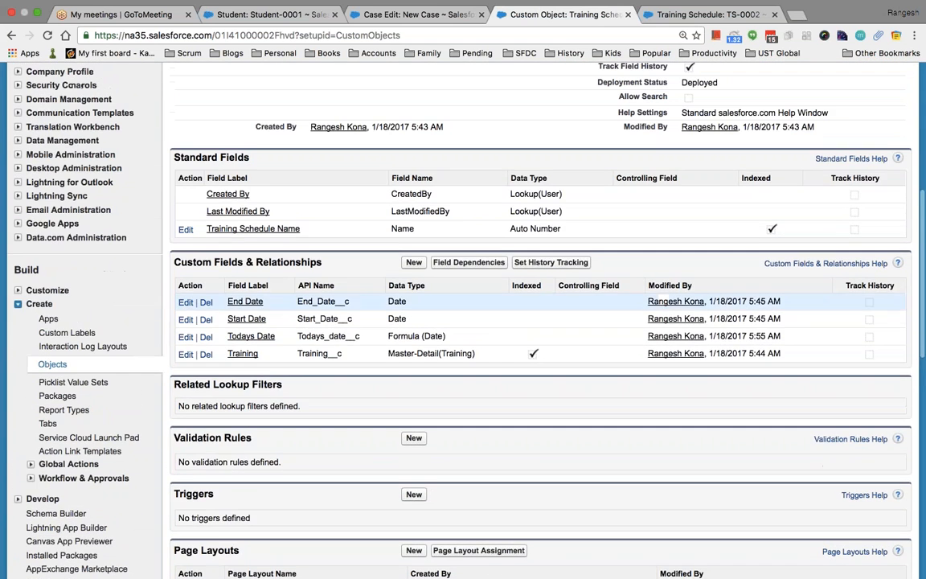
left_click(413, 262)
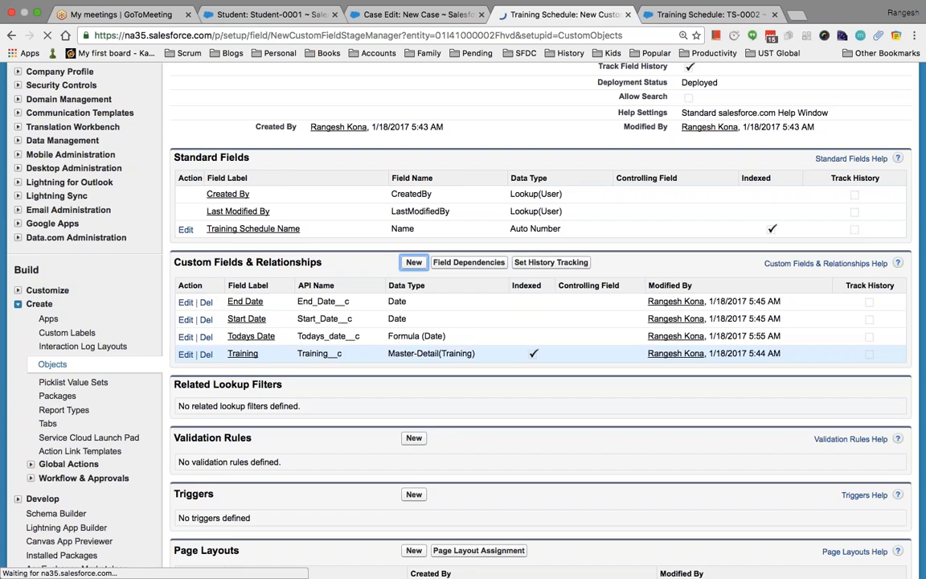
scroll(446, 391, "down", 8)
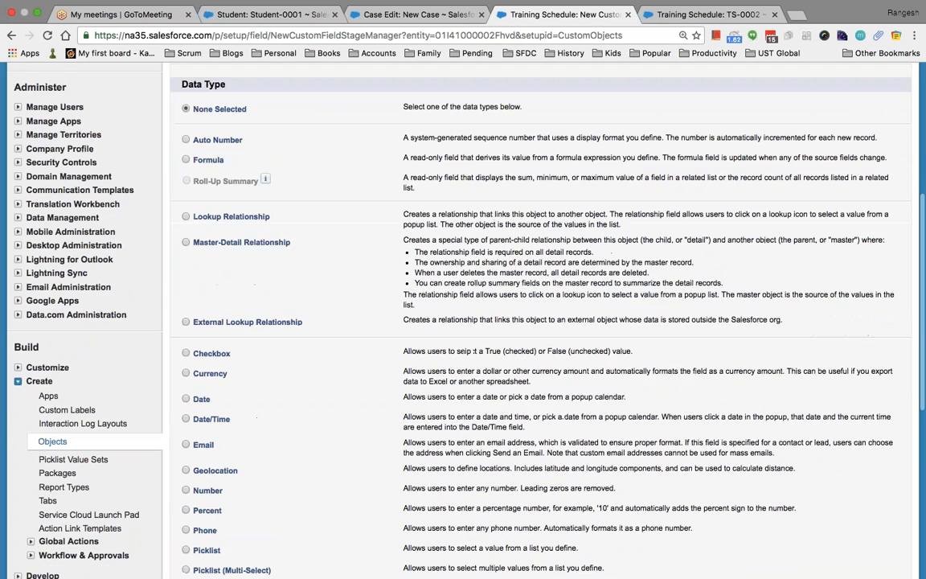
scroll(446, 391, "down", 2)
left_click(186, 332)
left_click(186, 94)
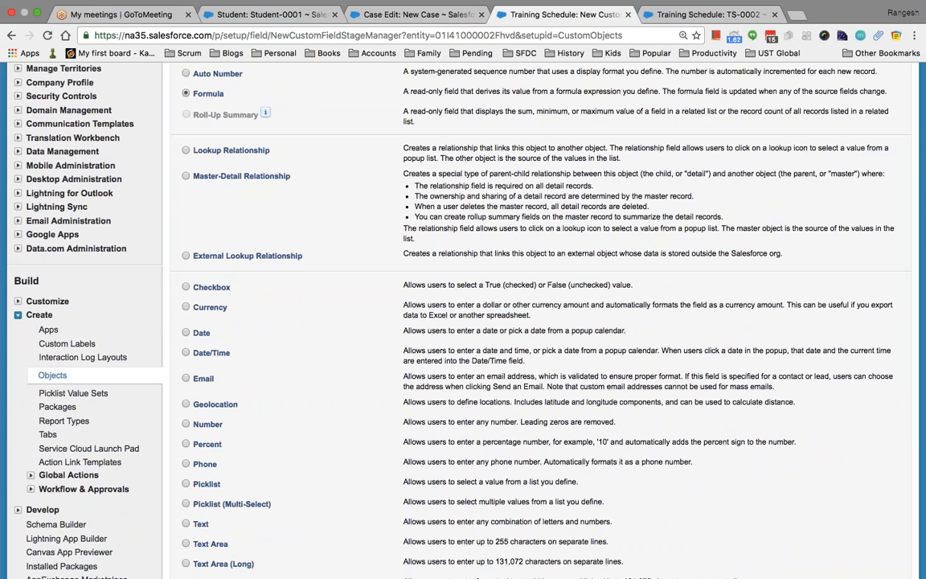
scroll(538, 322, "down", 8)
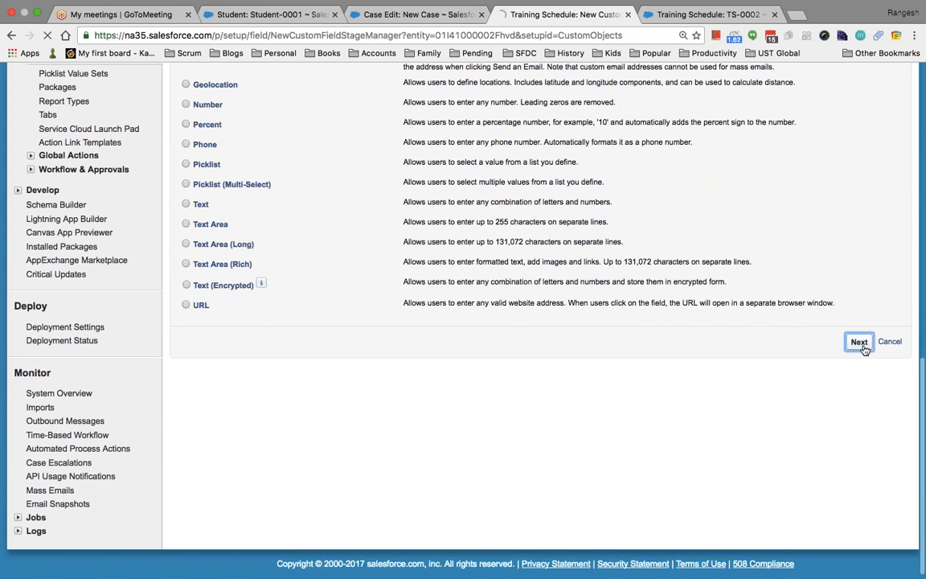
left_click(858, 341)
Label the formula field 'Training Days' with a Number return type.
scroll(607, 408, "down", 2)
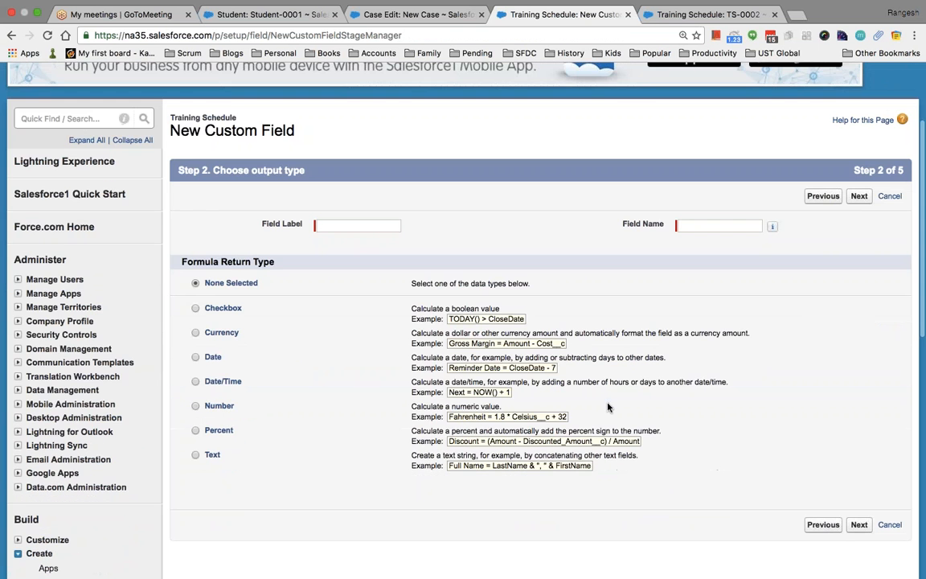
left_click(334, 228)
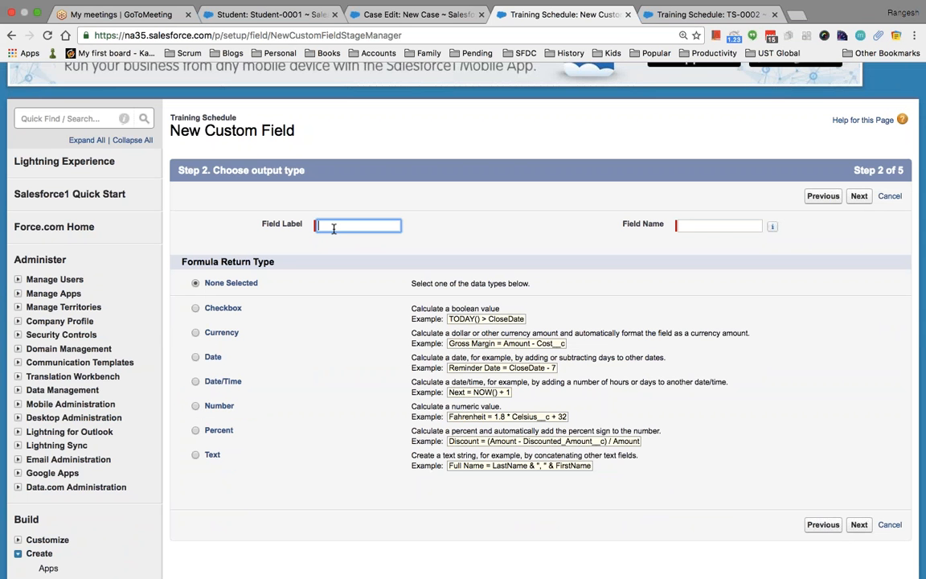
type("T")
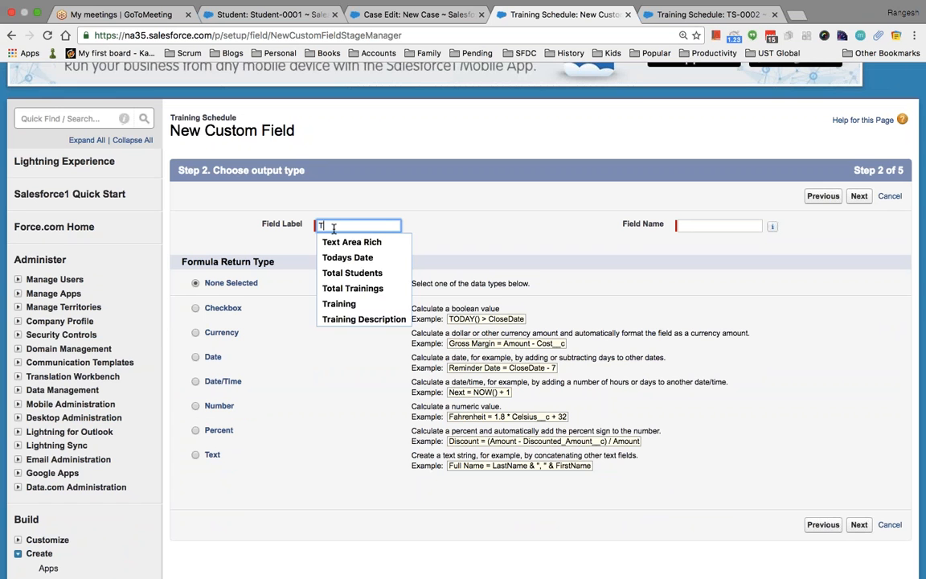
type("rainings")
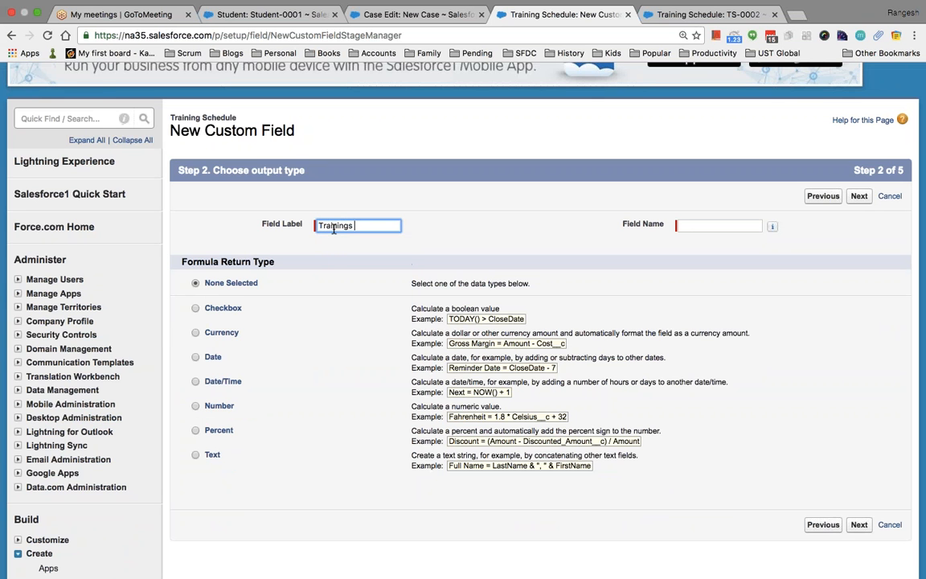
key("BackSpace")
type("Days")
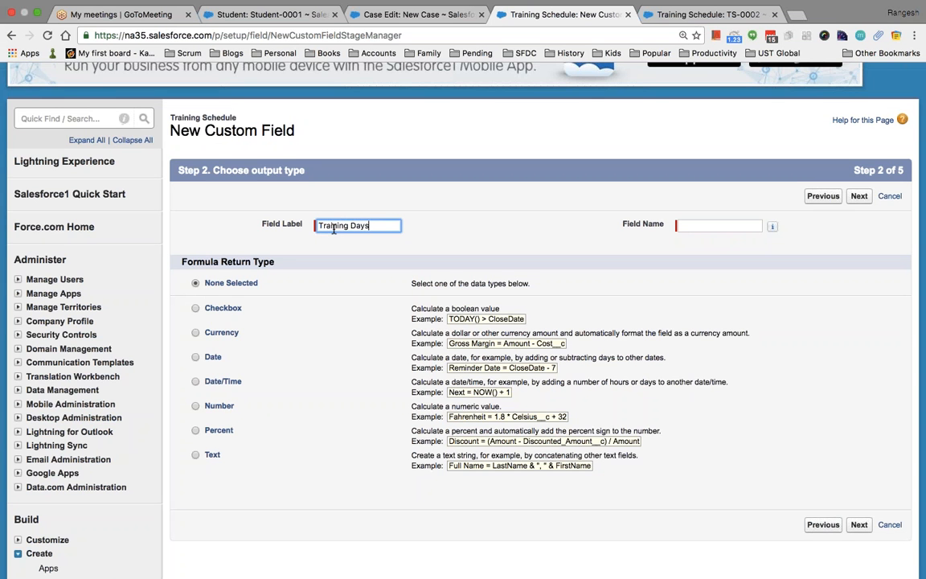
key("Tab")
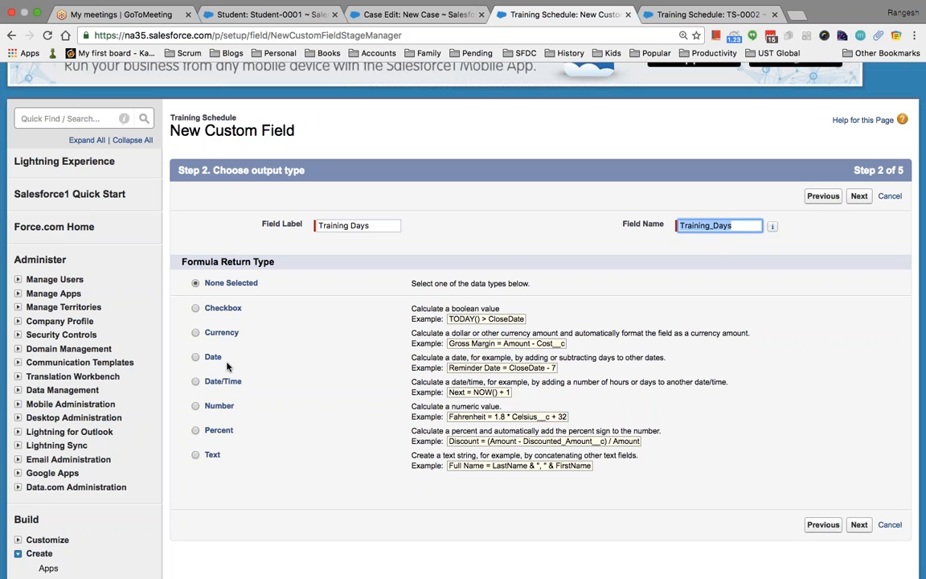
left_click(196, 407)
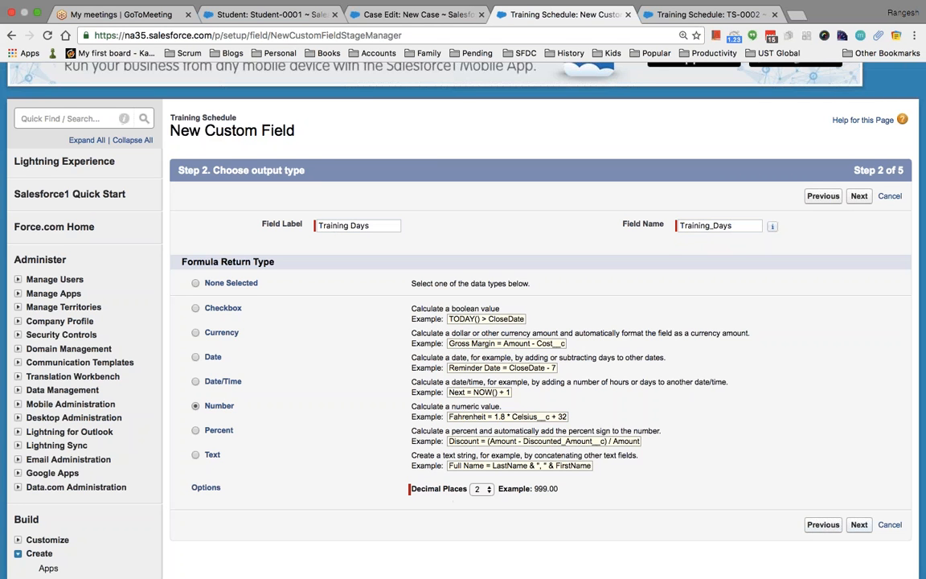
left_click(857, 524)
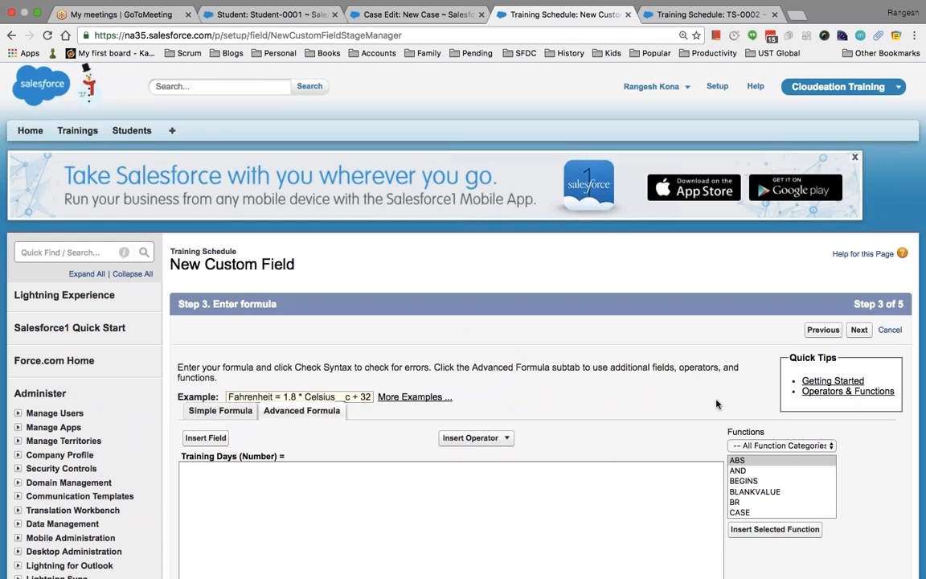
Build the formula End_Date__c - Start_Date__c and check its syntax.
scroll(707, 402, "down", 3)
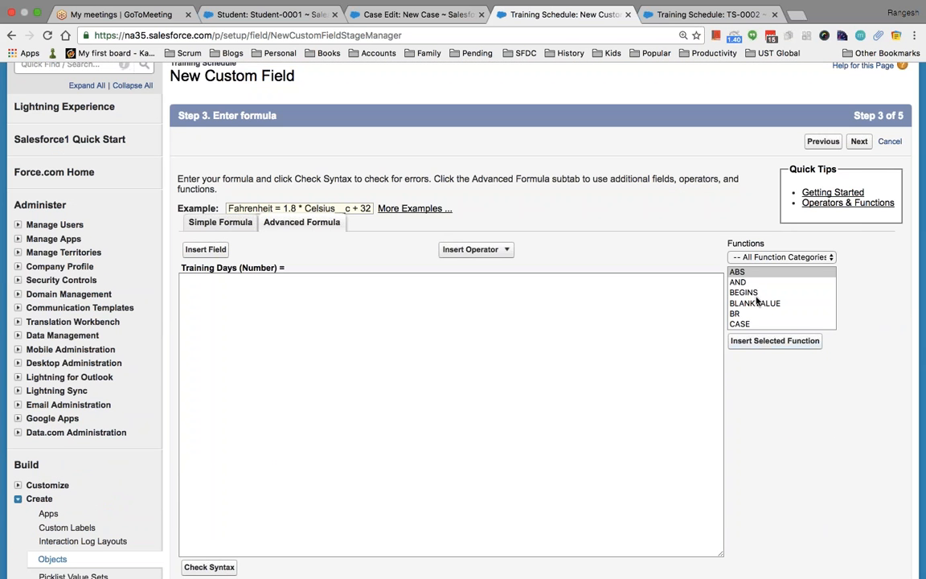
left_click(300, 307)
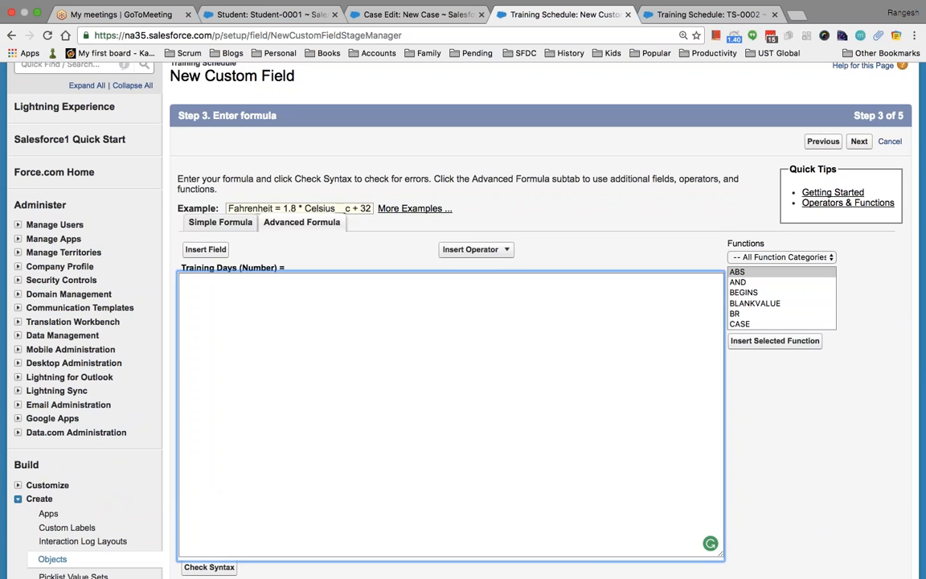
left_click(205, 249)
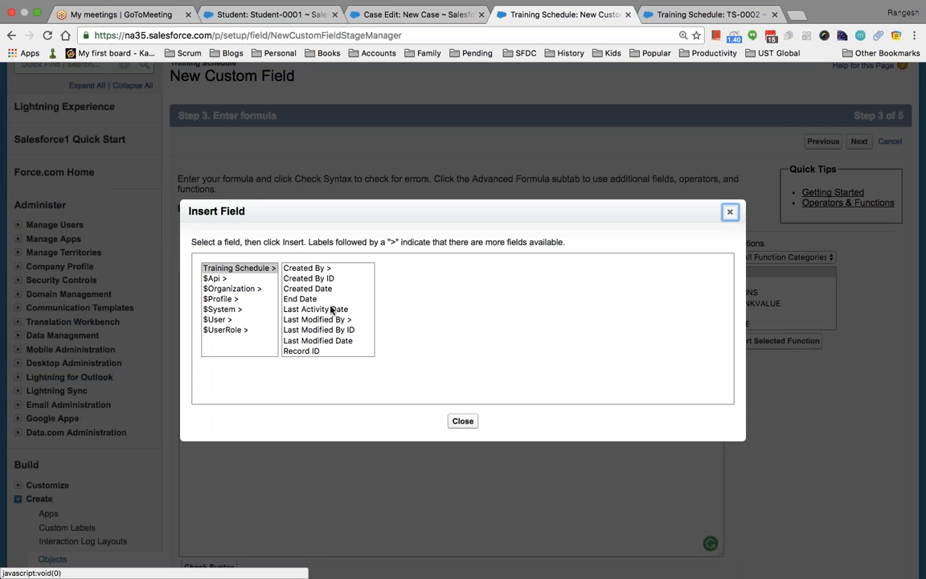
left_click(313, 300)
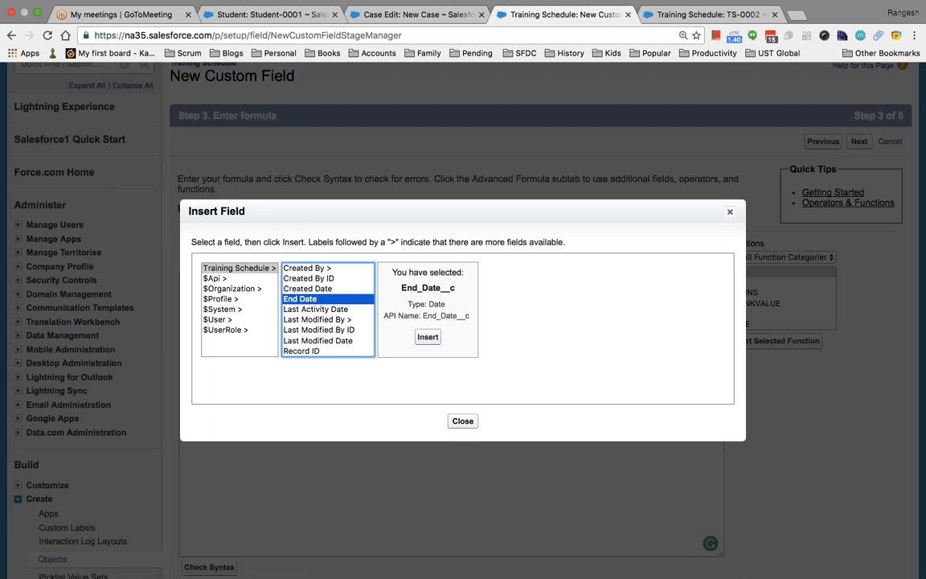
left_click(426, 336)
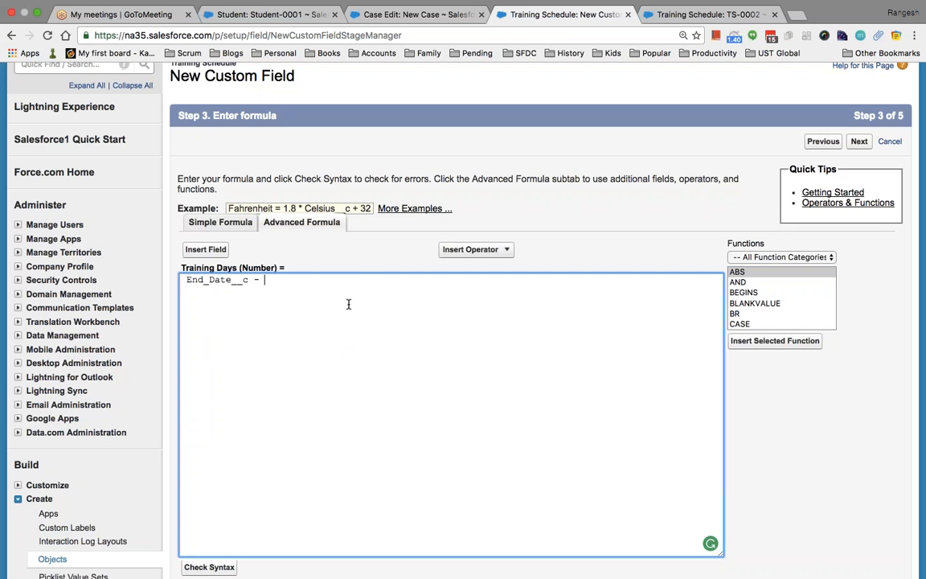
left_click(210, 249)
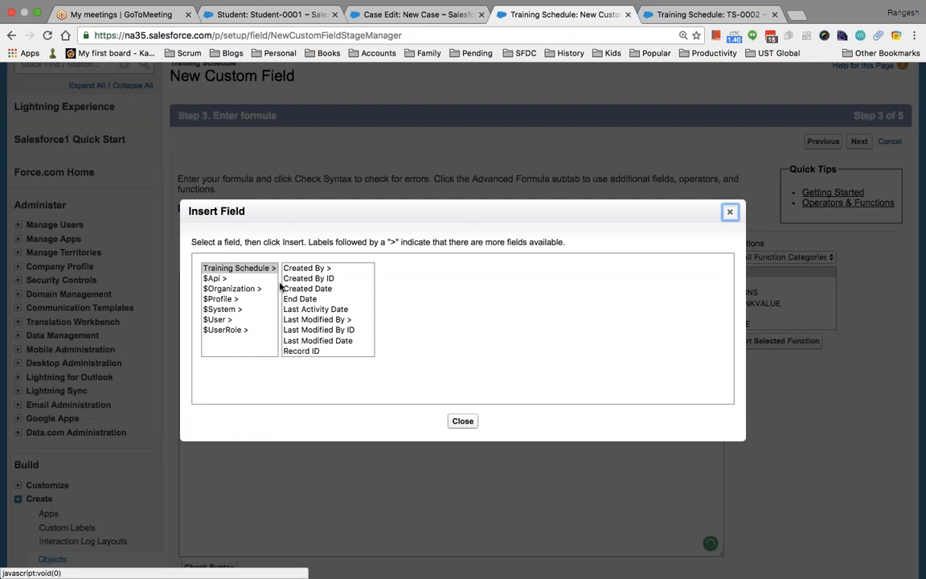
left_click(319, 281)
key("s")
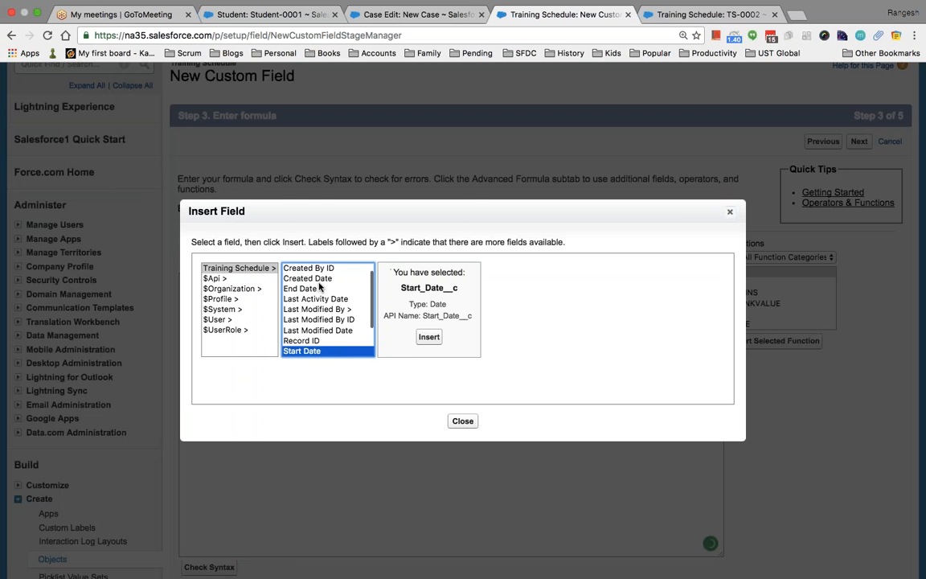
left_click(429, 337)
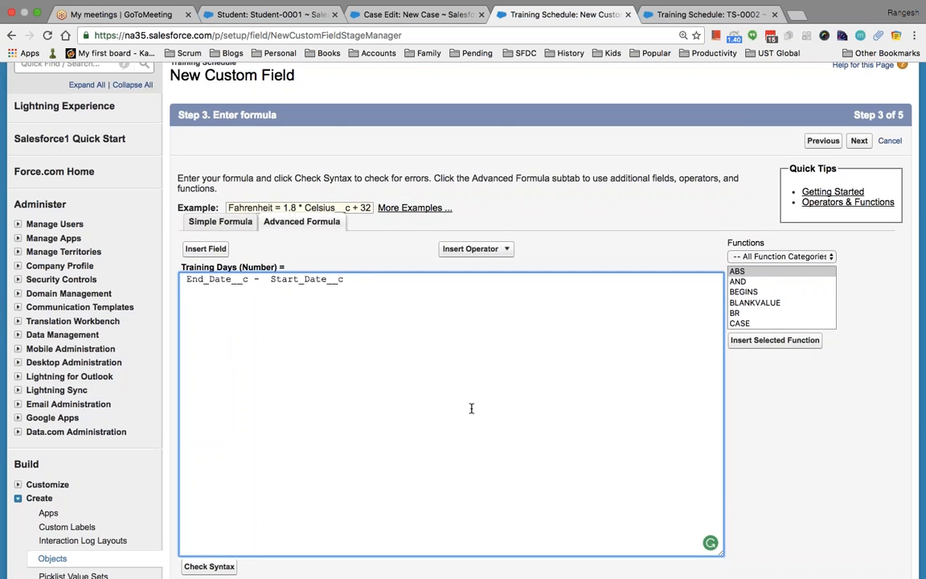
scroll(471, 408, "down", 3)
left_click(197, 418)
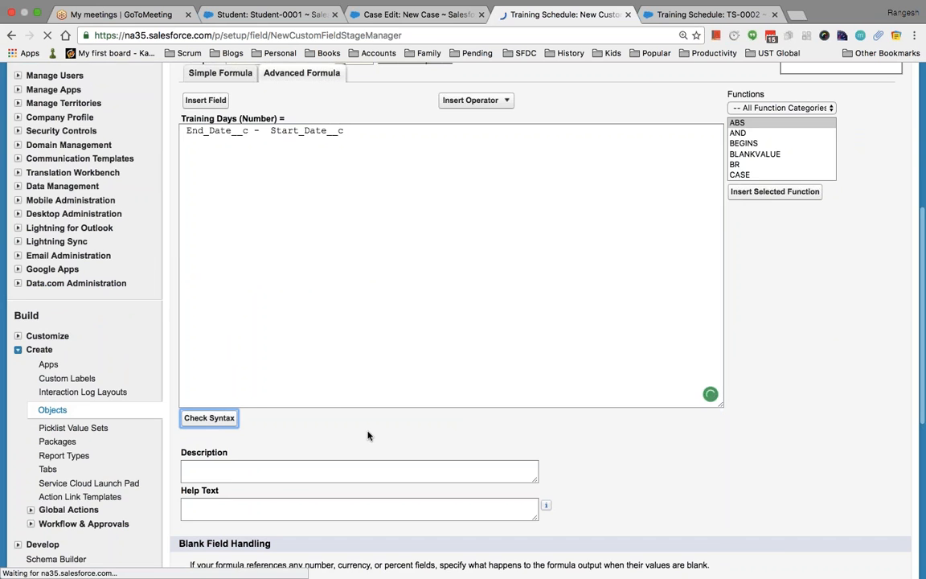
Accept the default field security and save Training Days onto the Training Schedule layout.
scroll(450, 402, "down", 2)
scroll(450, 401, "down", 1)
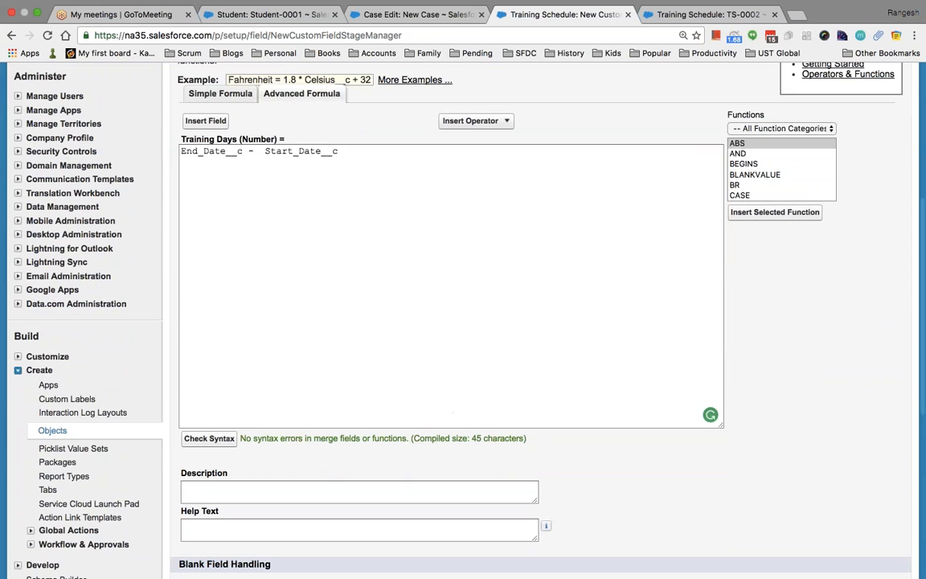
scroll(554, 458, "down", 2)
scroll(554, 458, "down", 5)
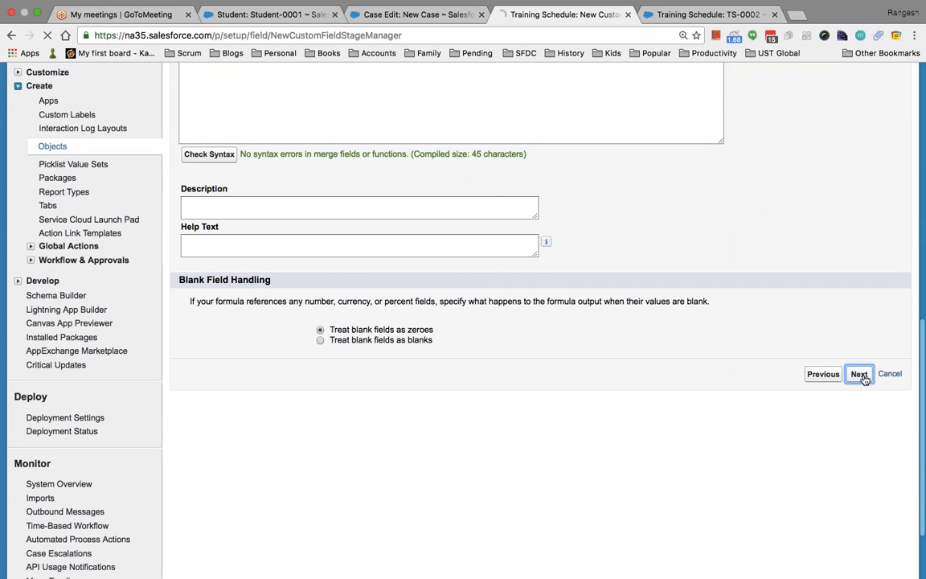
left_click(859, 375)
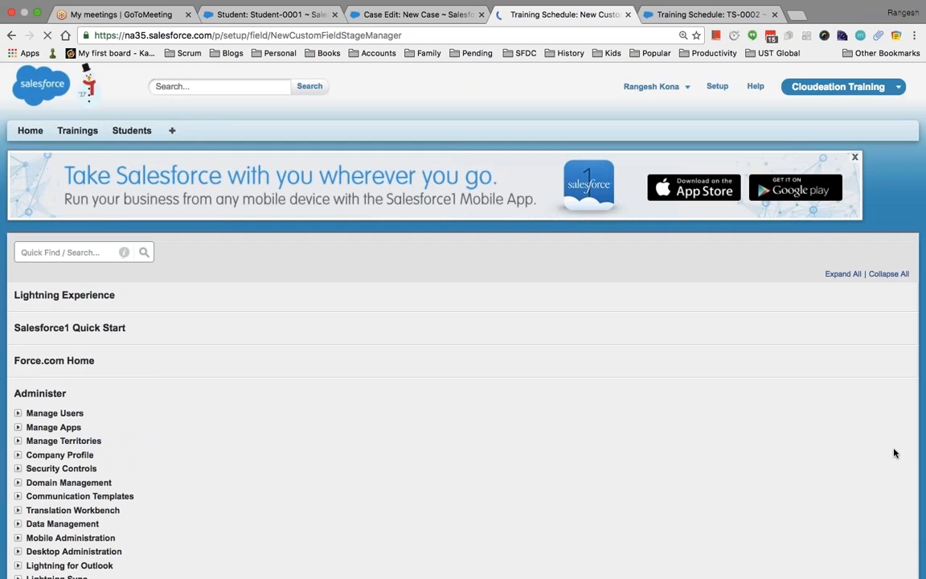
scroll(668, 417, "down", 4)
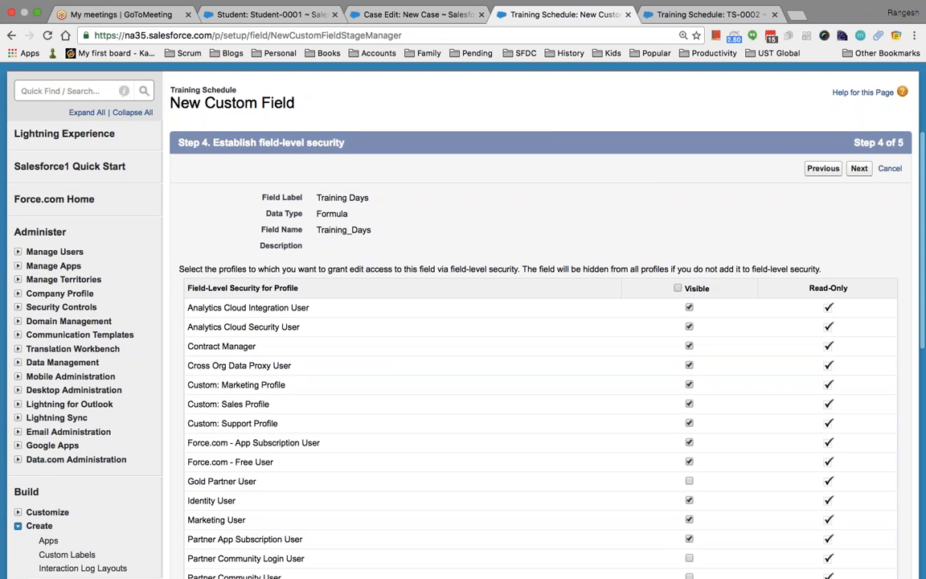
left_click(859, 168)
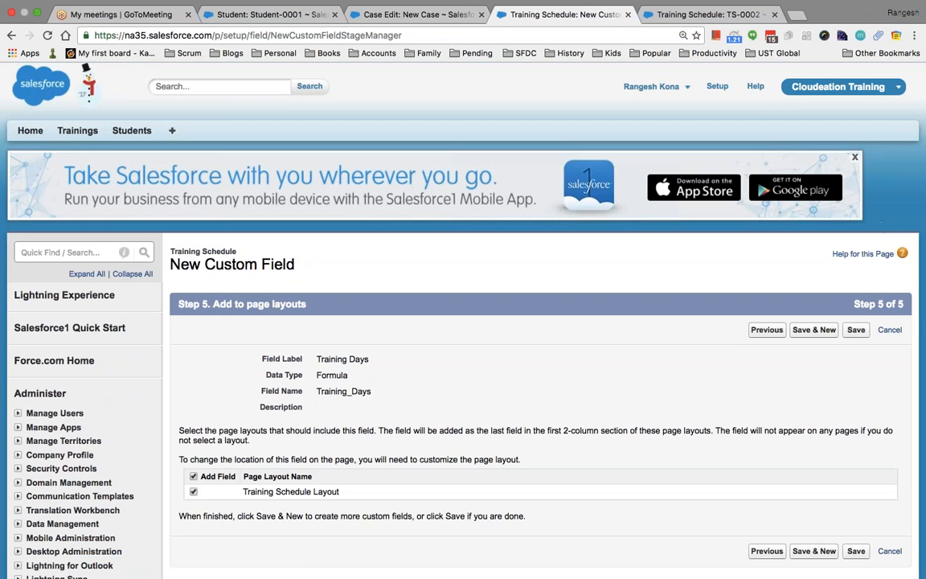
left_click(856, 330)
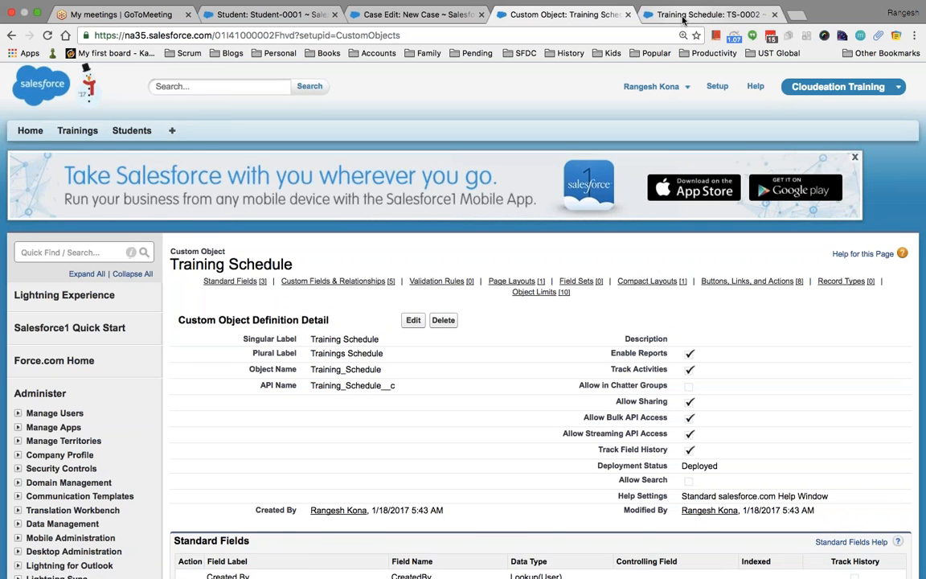
left_click(667, 15)
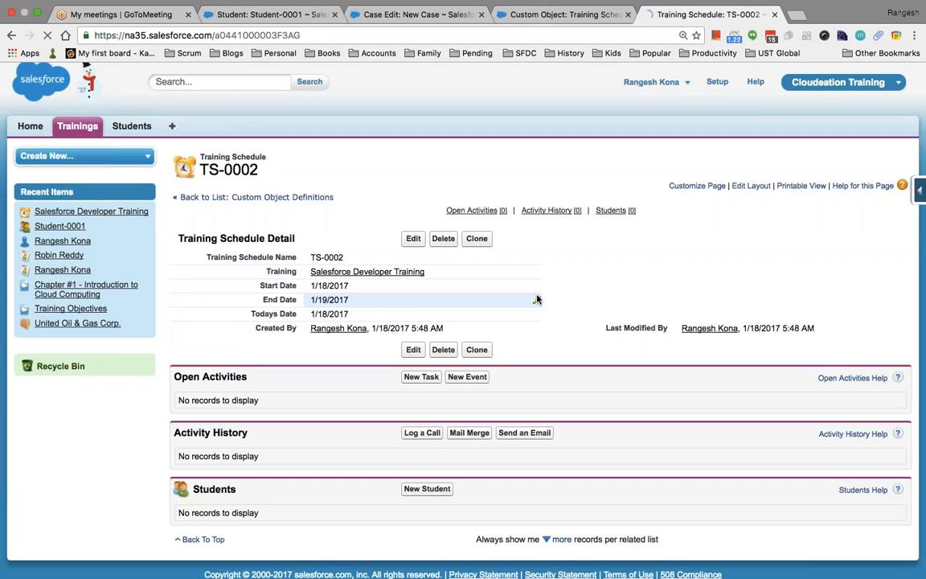
Reload TS-0002 and change its End Date to 1/27/2017, making Training Days 9.00.
key("super+r")
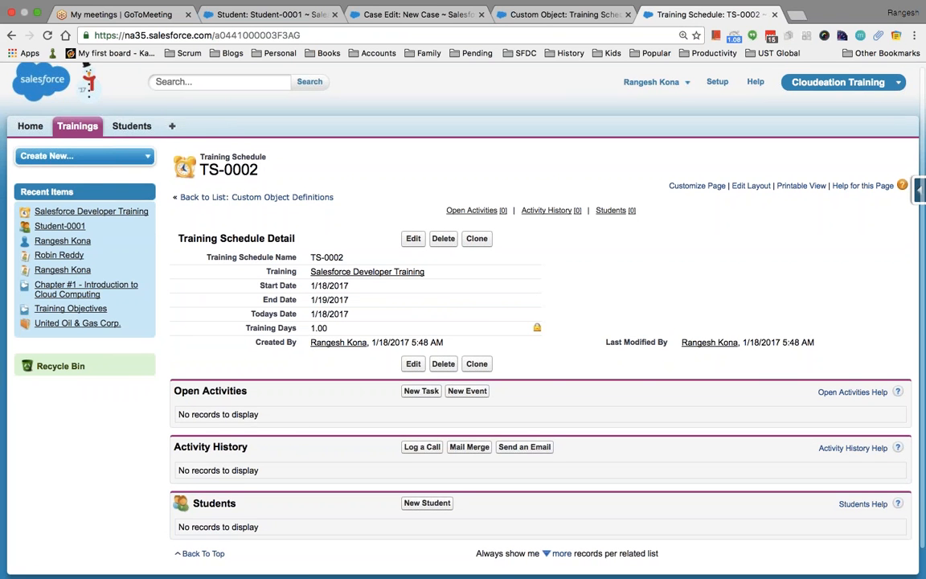
left_click(413, 238)
left_click(530, 283)
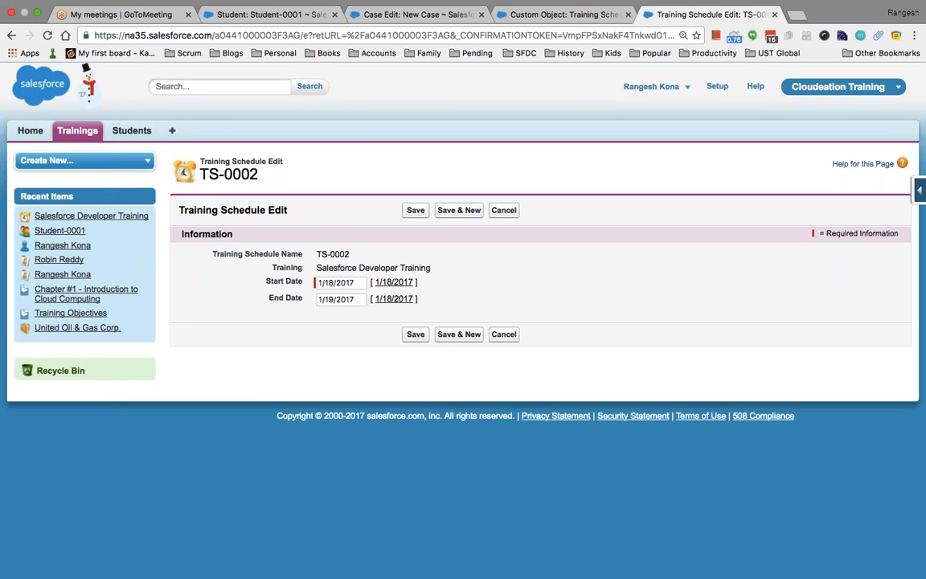
left_click(356, 298)
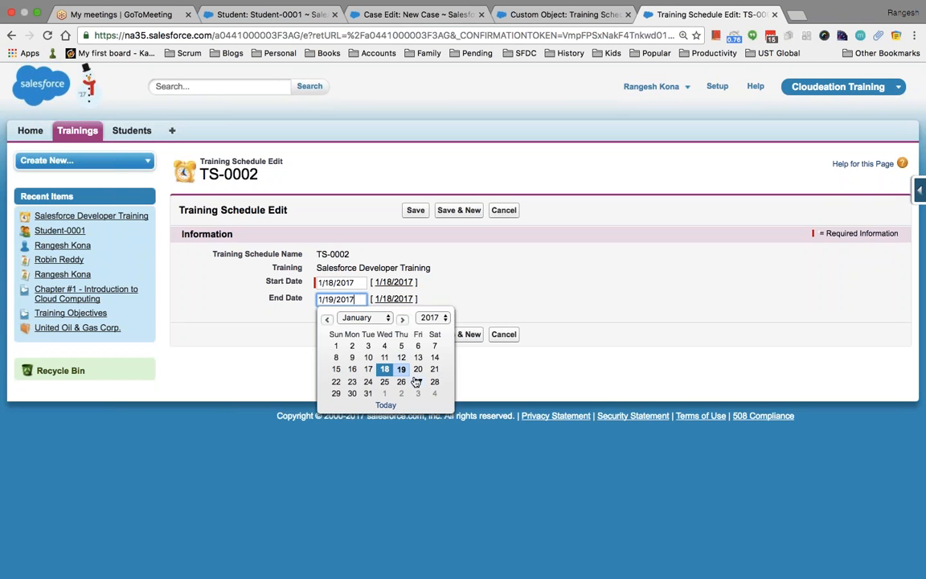
left_click(419, 380)
left_click(415, 334)
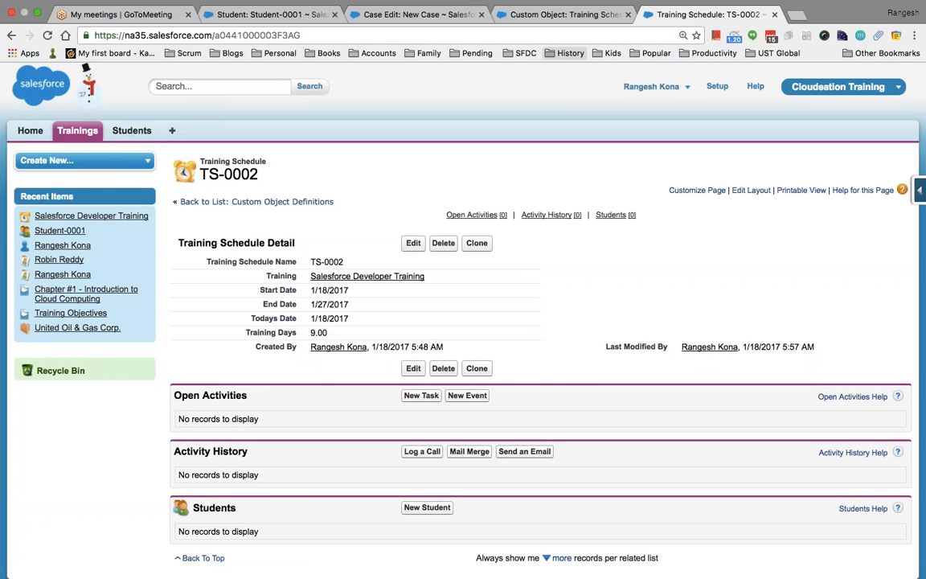
Edit the Training Days field to use 0 decimal places and save it.
left_click(558, 14)
scroll(471, 385, "down", 5)
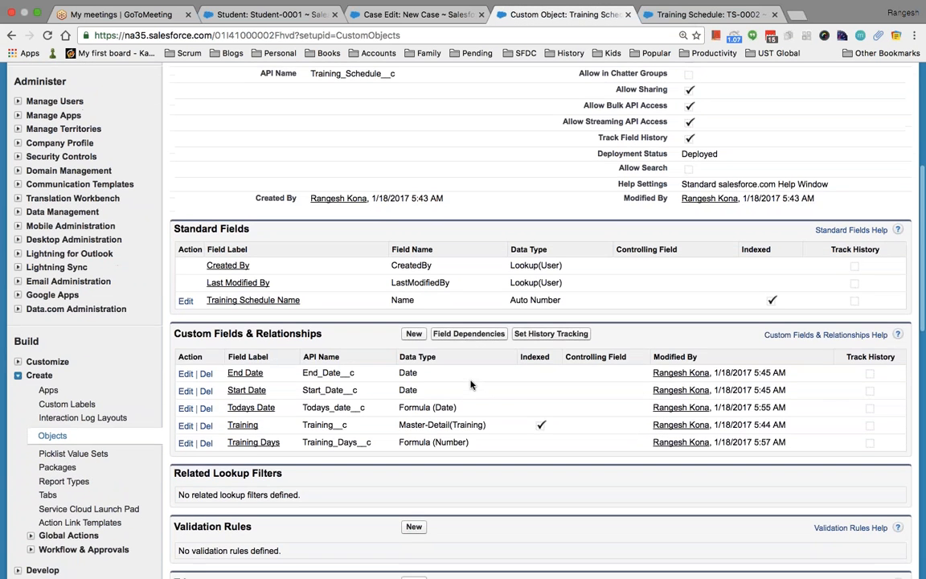
scroll(470, 385, "down", 1)
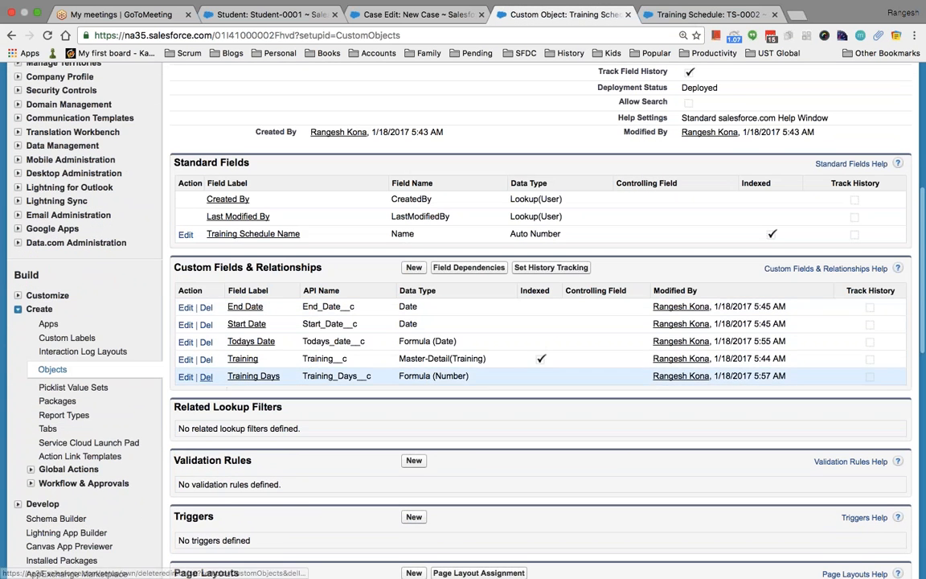
left_click(186, 377)
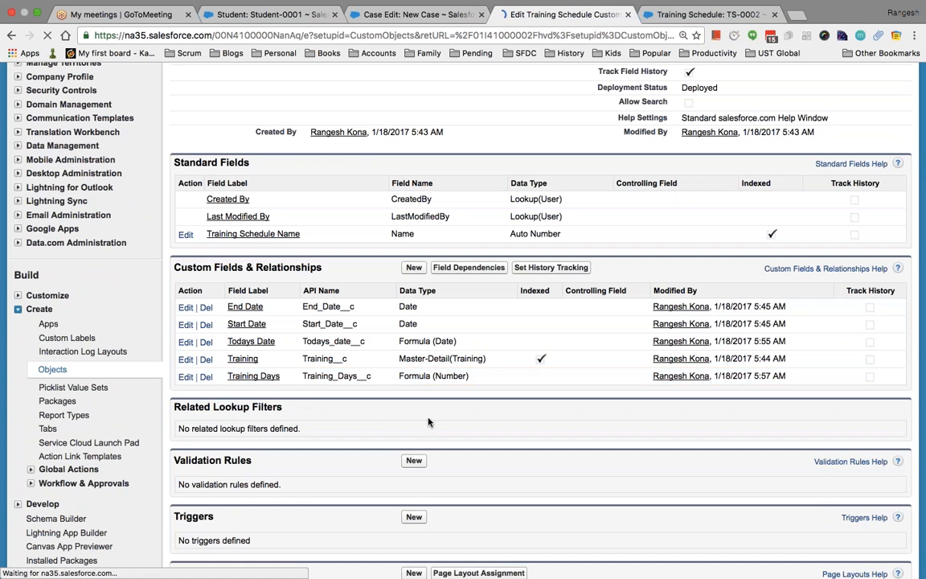
scroll(322, 321, "down", 3)
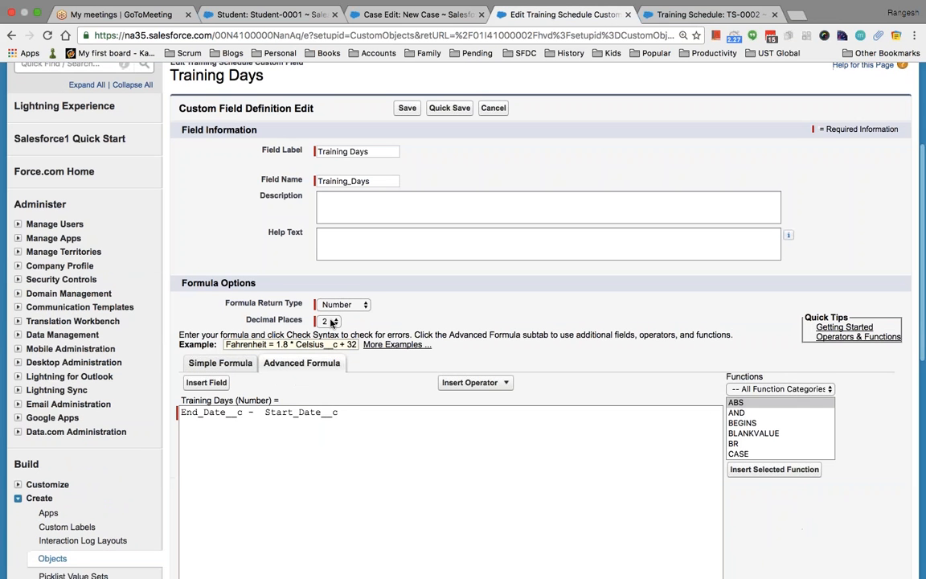
left_click(330, 320)
left_click(325, 299)
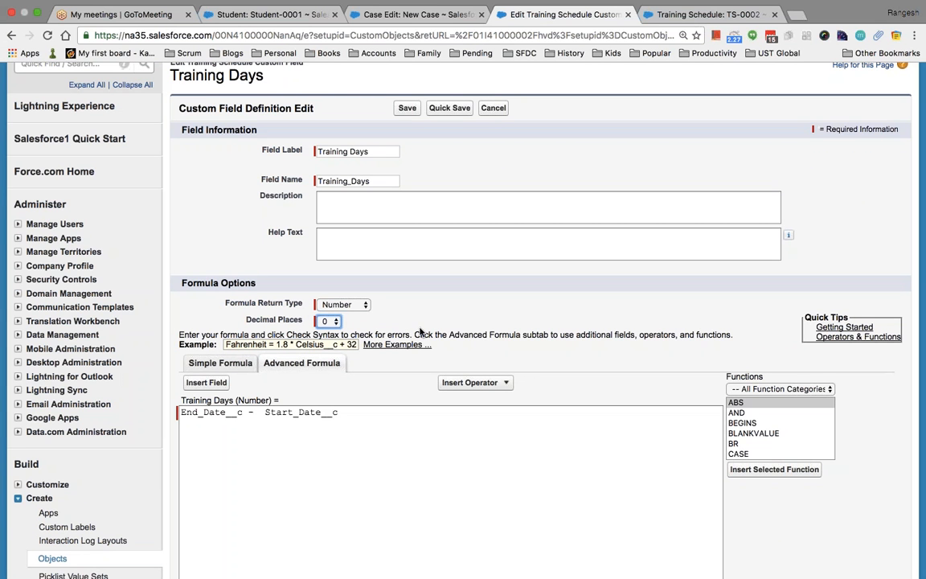
left_click(407, 108)
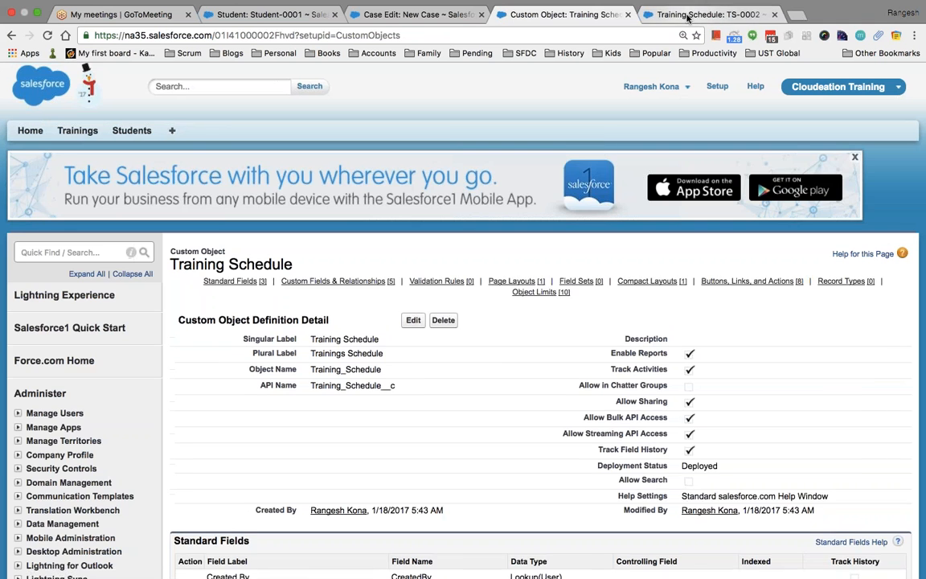
left_click(687, 16)
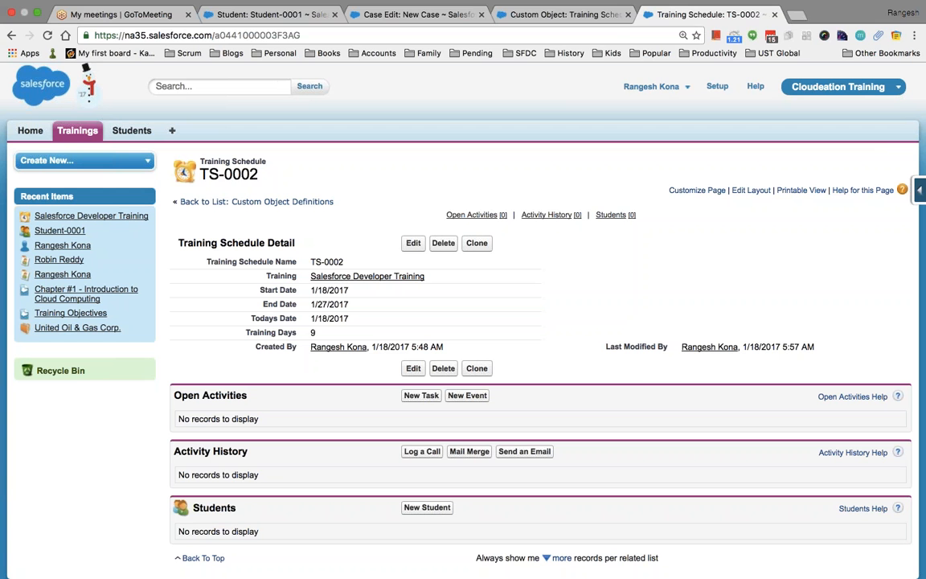
left_click(571, 32)
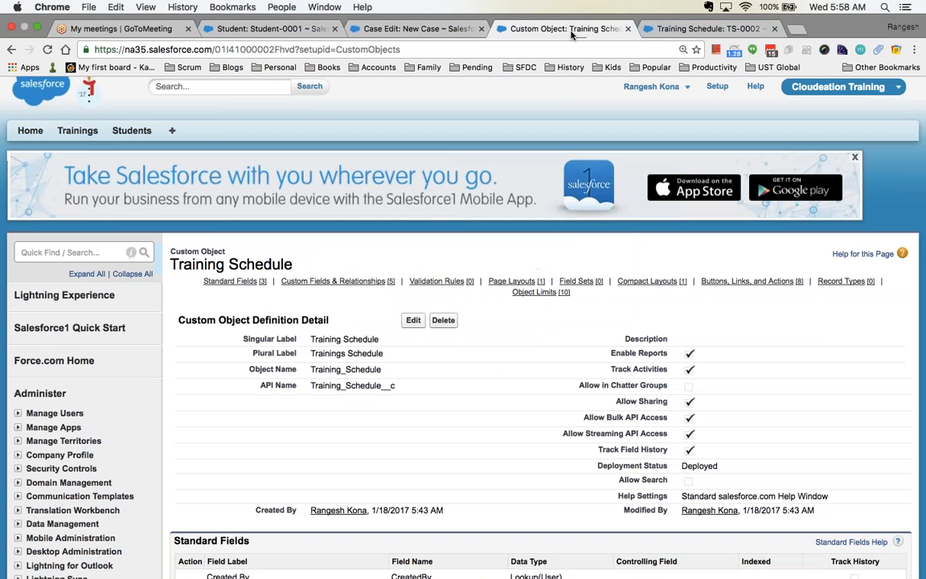
Begin a Currency field labelled 'Training Cost', then cancel the wizard.
scroll(446, 399, "down", 10)
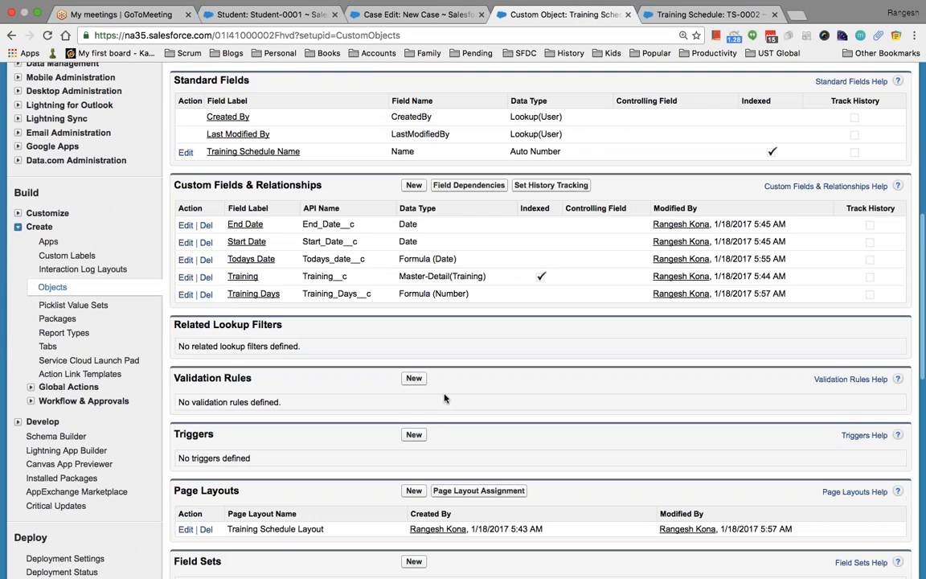
left_click(413, 186)
scroll(462, 321, "down", 5)
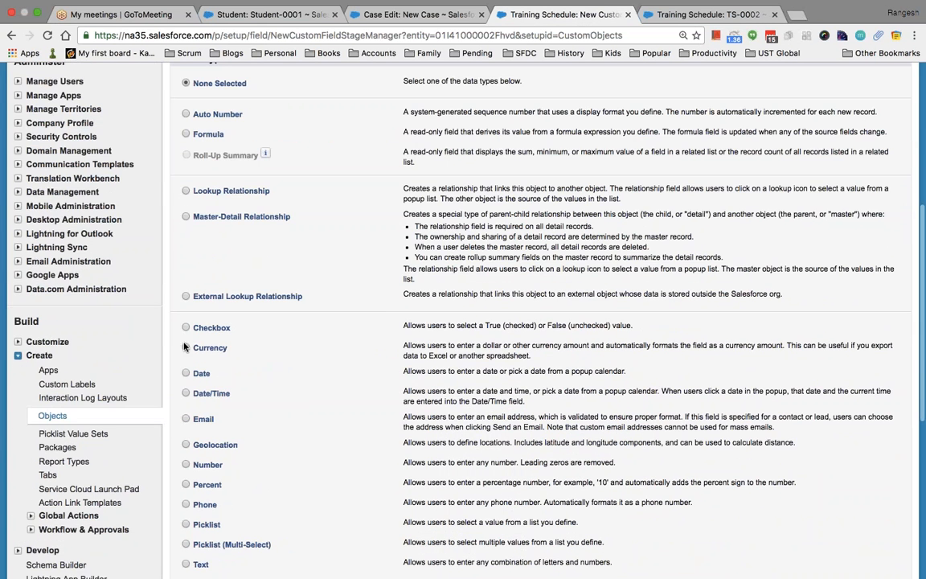
left_click(185, 348)
scroll(185, 348, "down", 3)
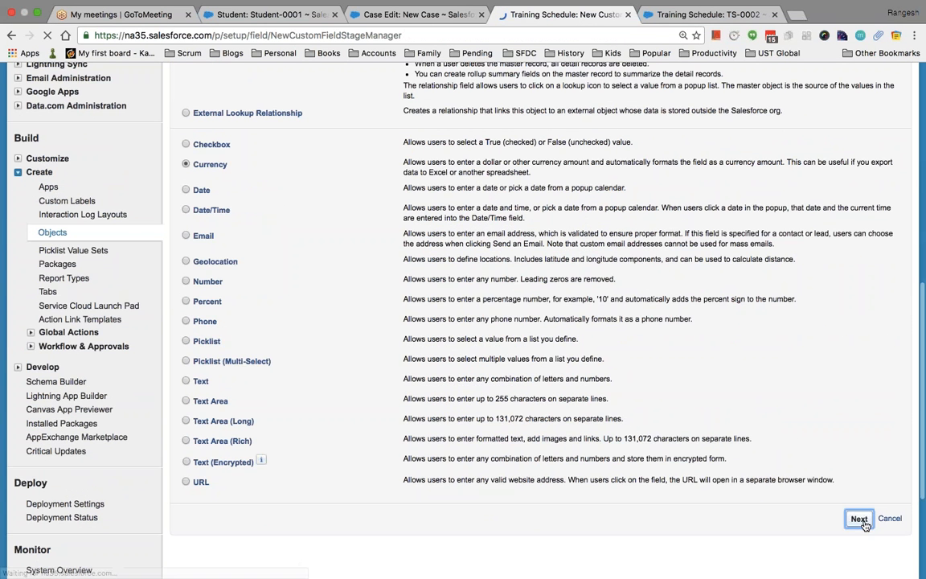
left_click(859, 518)
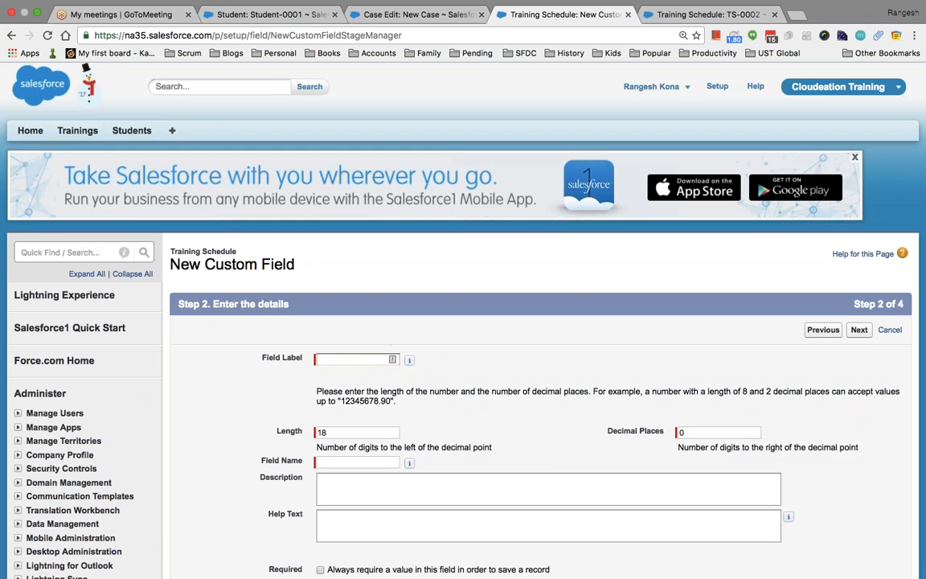
left_click(359, 360)
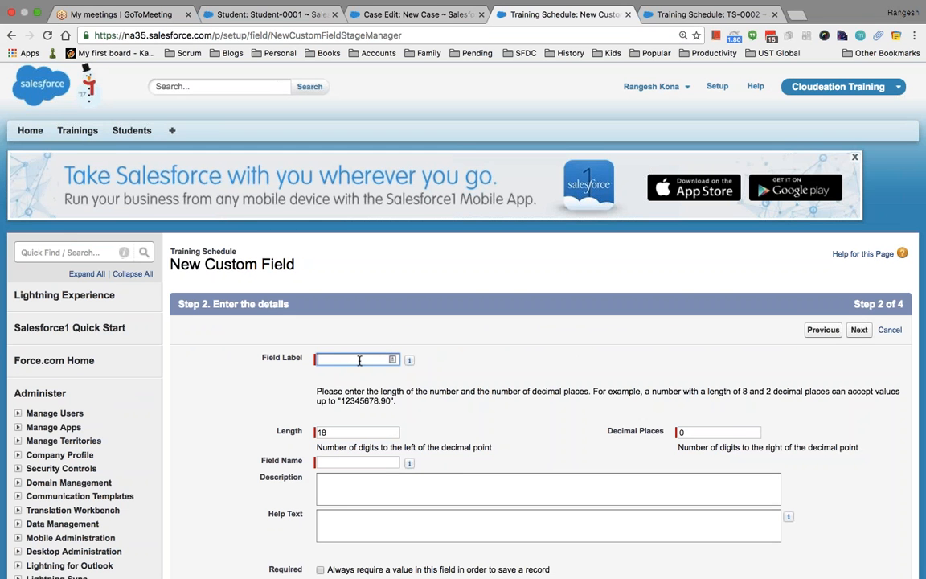
type("Training")
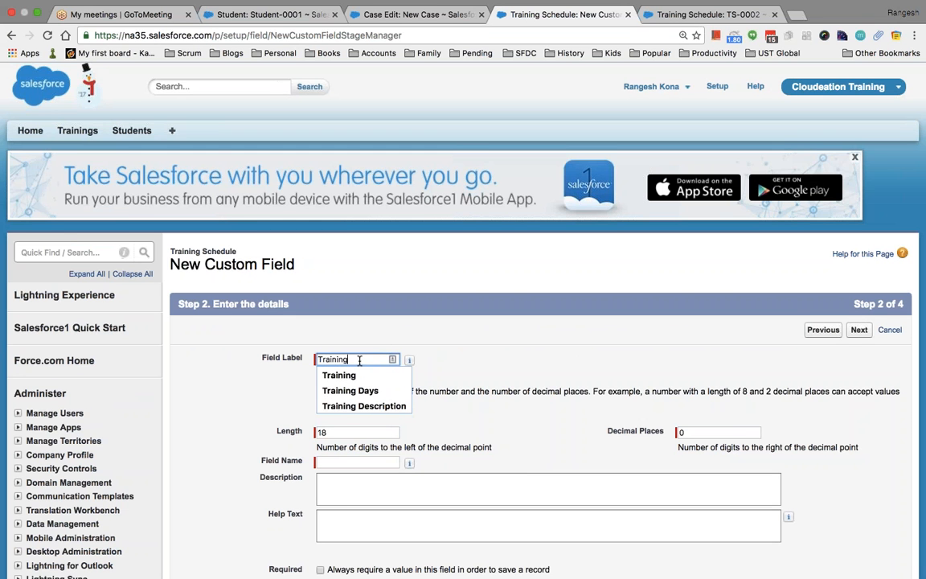
type(" Cost")
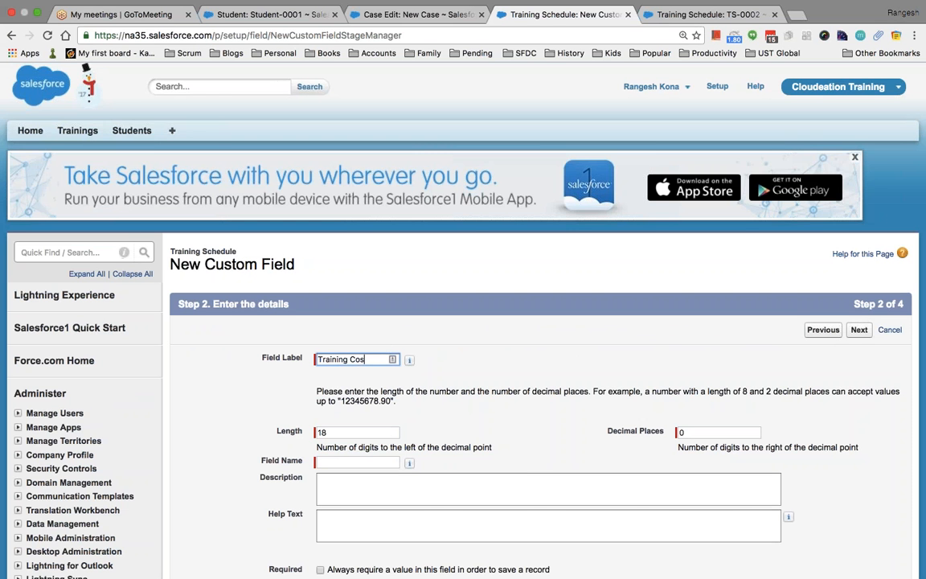
left_click(888, 330)
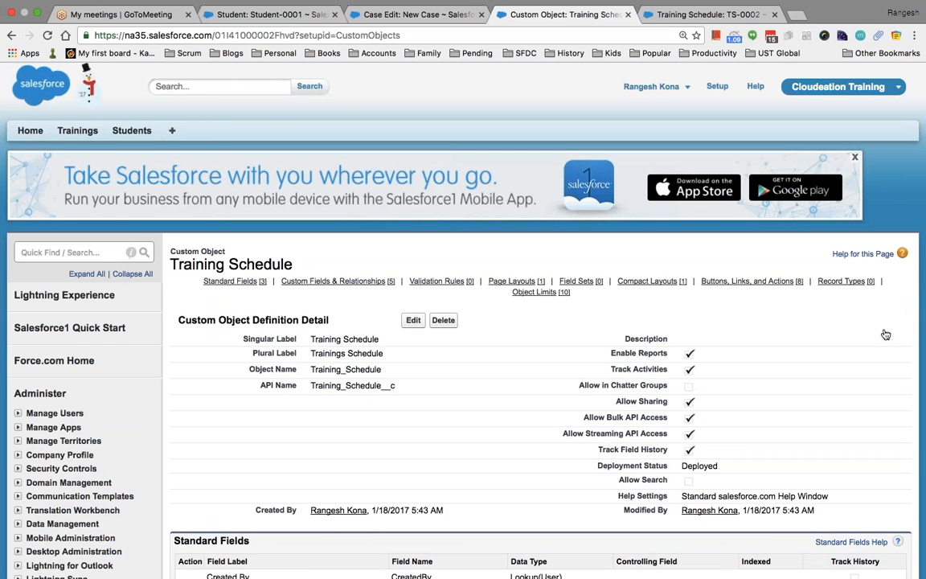
Filter Setup with 'object' and open the Custom Objects list.
scroll(886, 334, "down", 8)
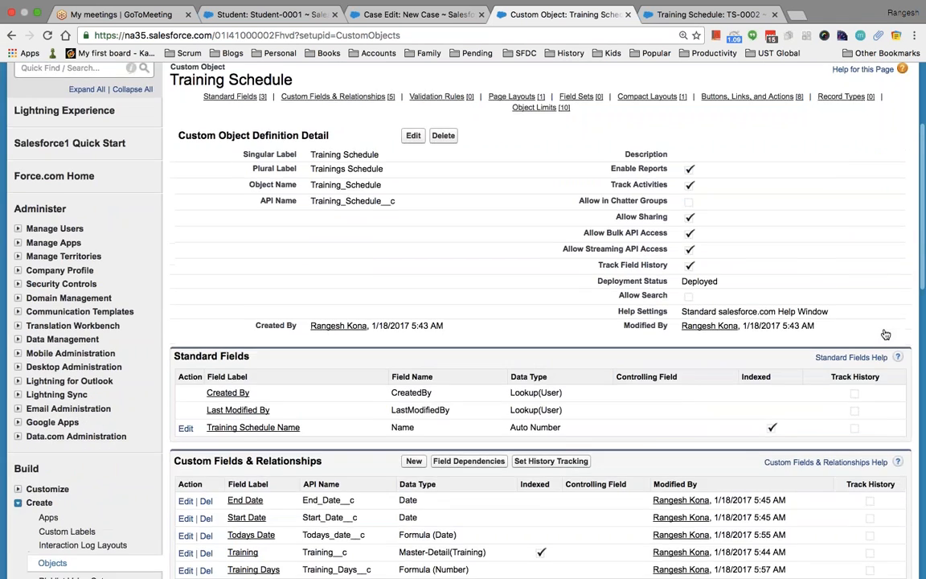
scroll(885, 334, "down", 3)
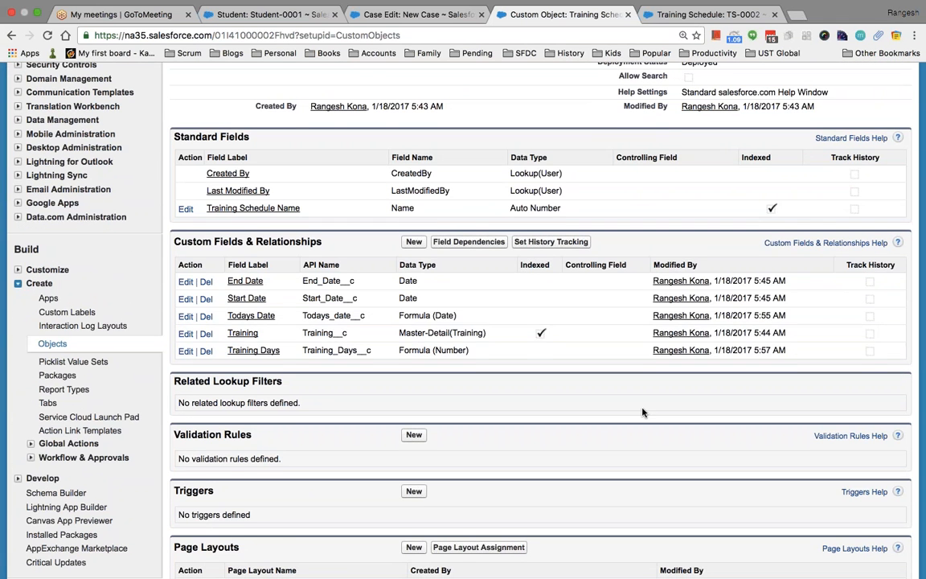
scroll(644, 411, "down", 3)
scroll(642, 412, "down", 6)
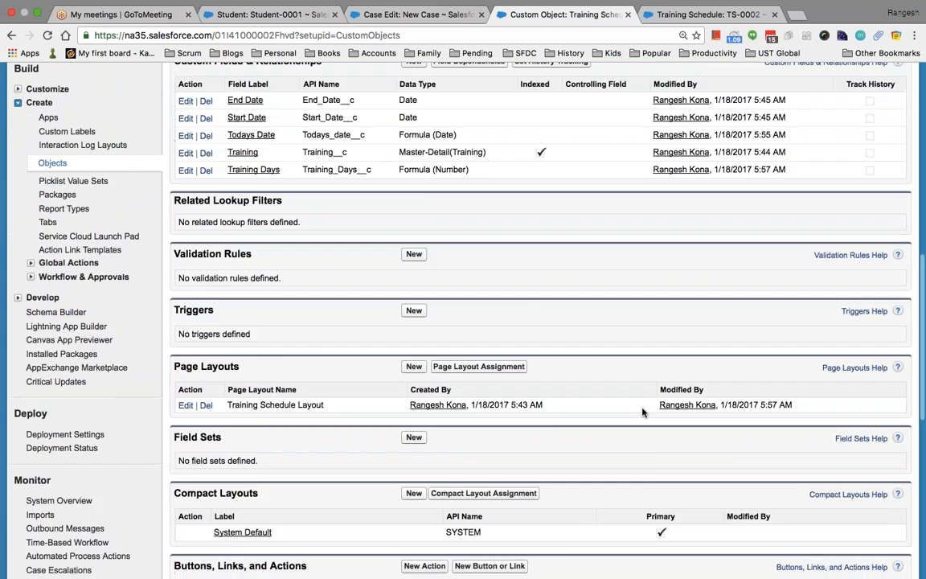
scroll(642, 413, "up", 9)
scroll(642, 412, "up", 8)
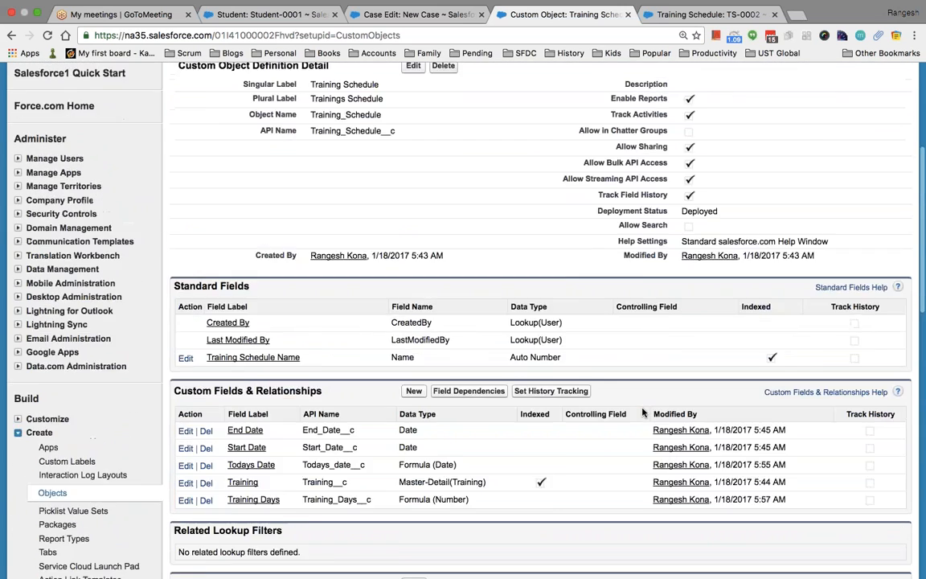
left_click(60, 97)
type("object")
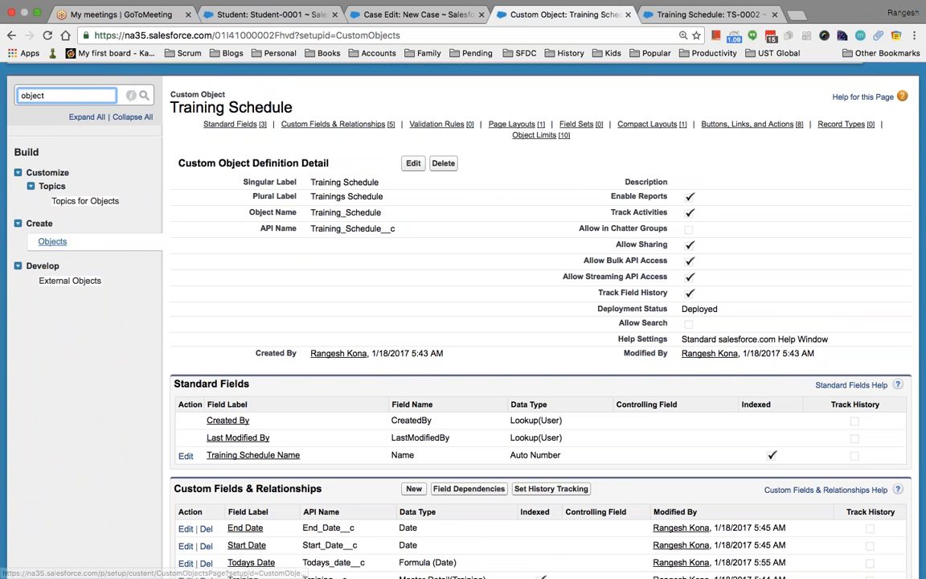
left_click(52, 241)
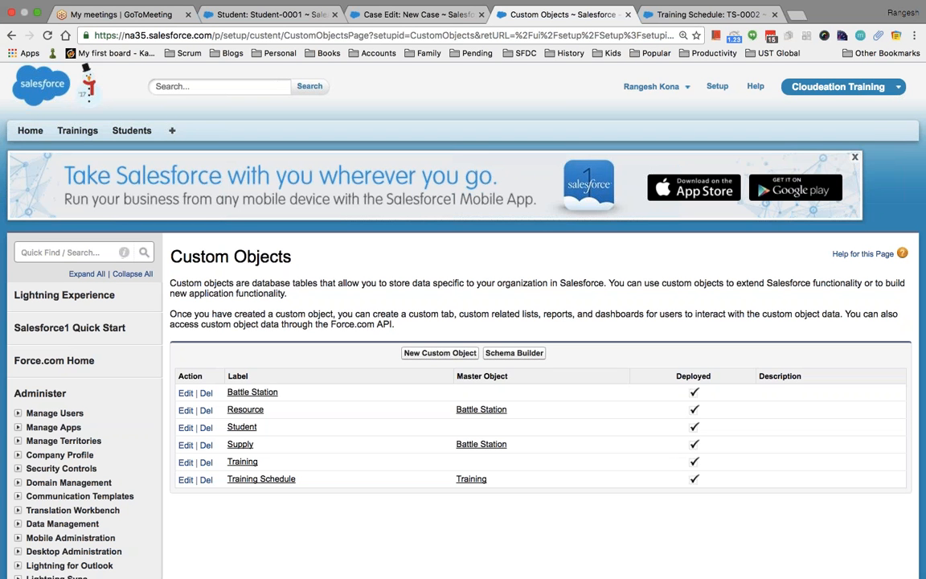
key("super+t")
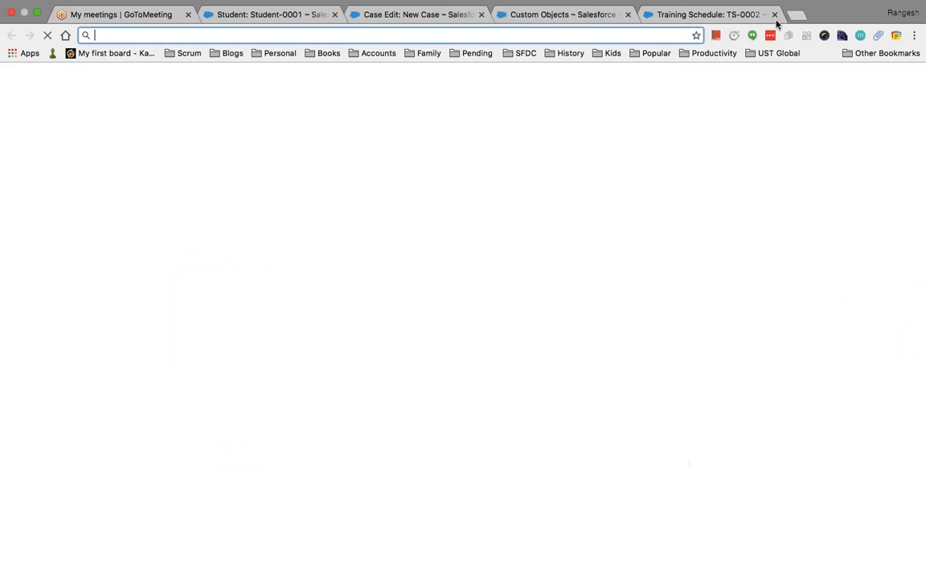
Search 'formula field limit in salesforce' and read the forum thread saying there's no per-object limit.
type("form")
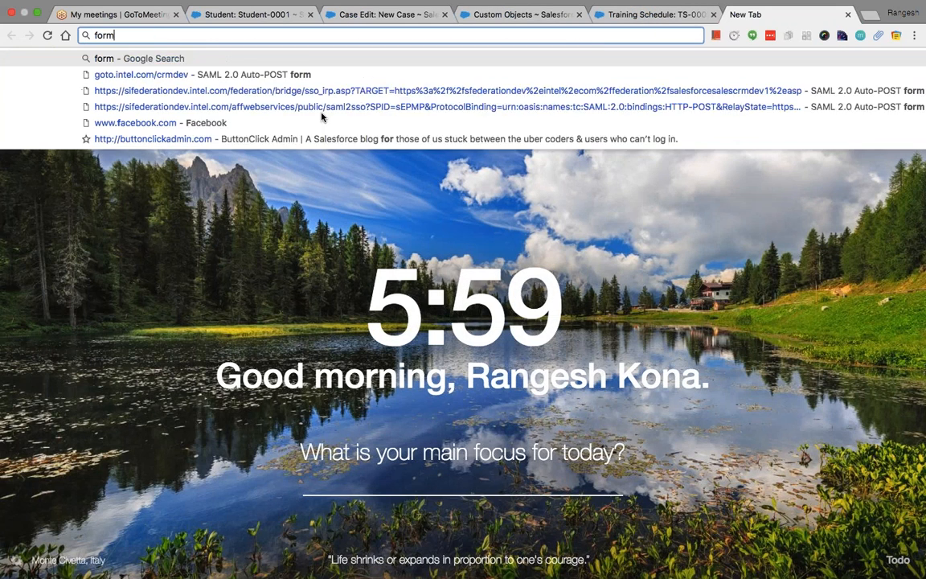
type("ula field li")
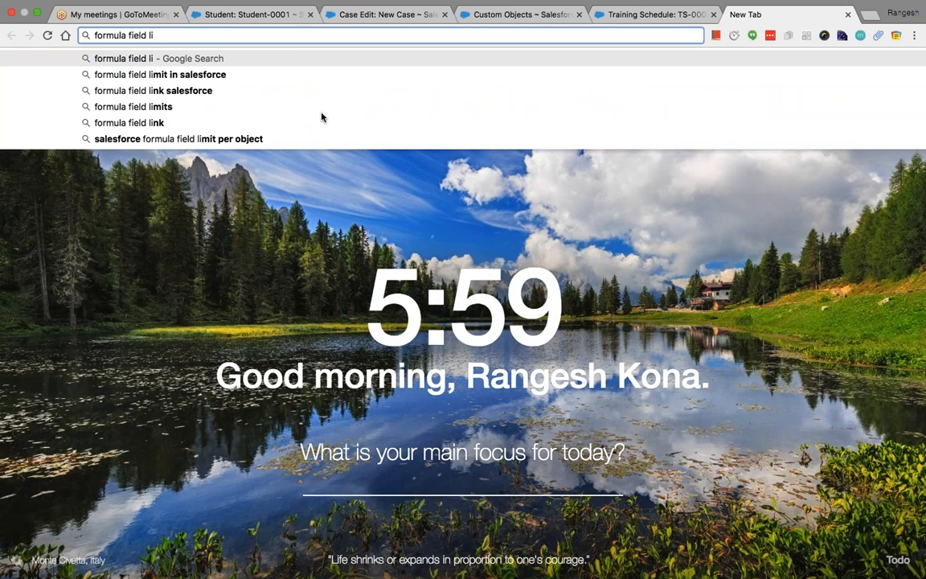
left_click(260, 78)
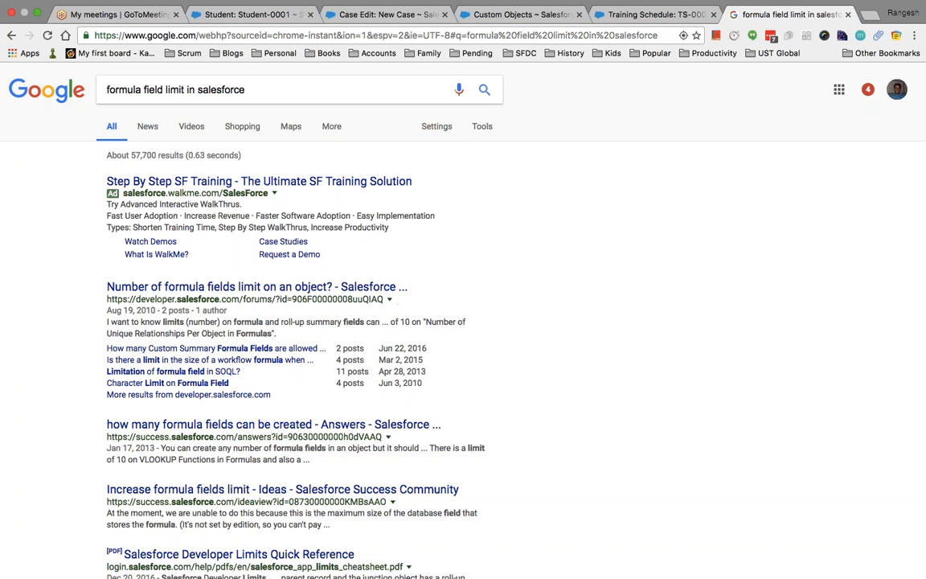
left_click(336, 287)
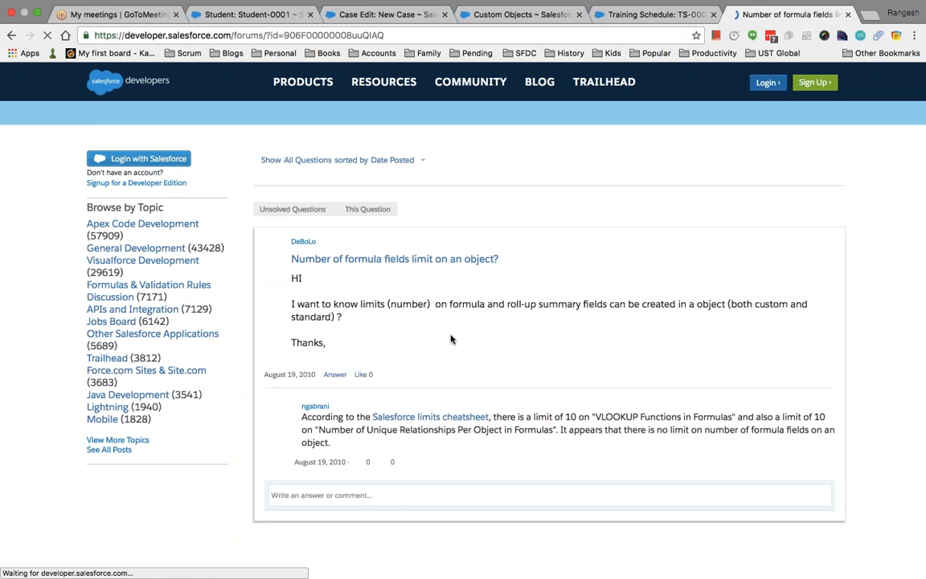
scroll(451, 338, "down", 2)
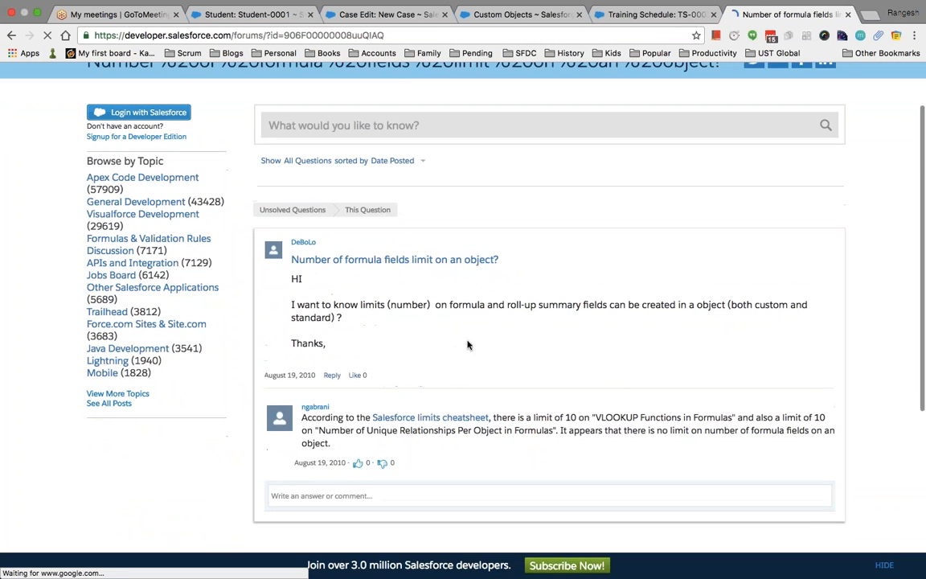
scroll(558, 458, "down", 2)
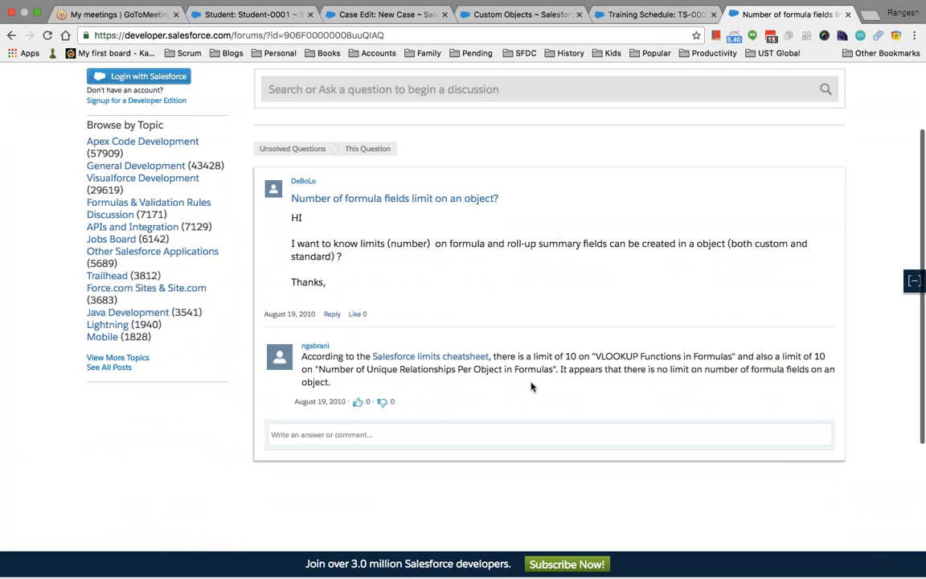
scroll(602, 393, "down", 1)
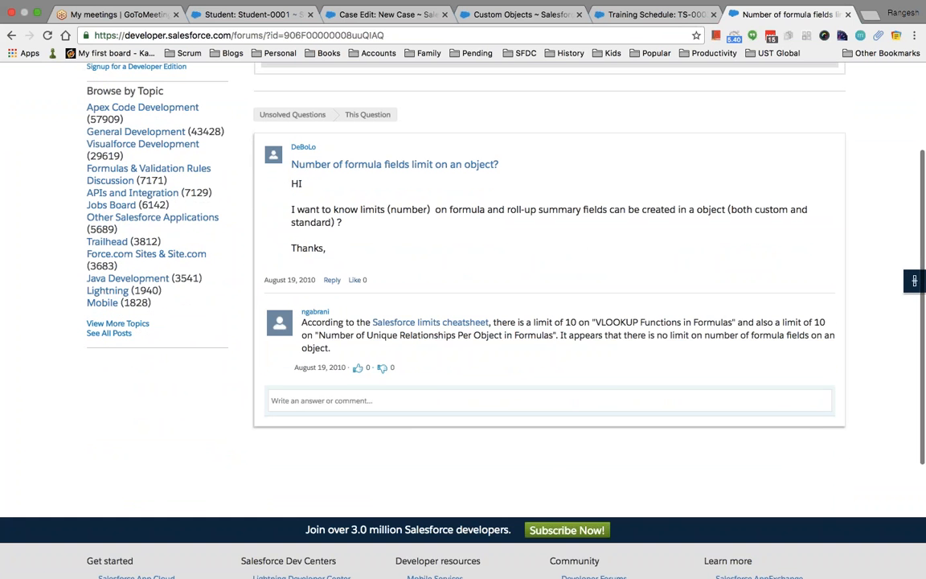
left_click(618, 16)
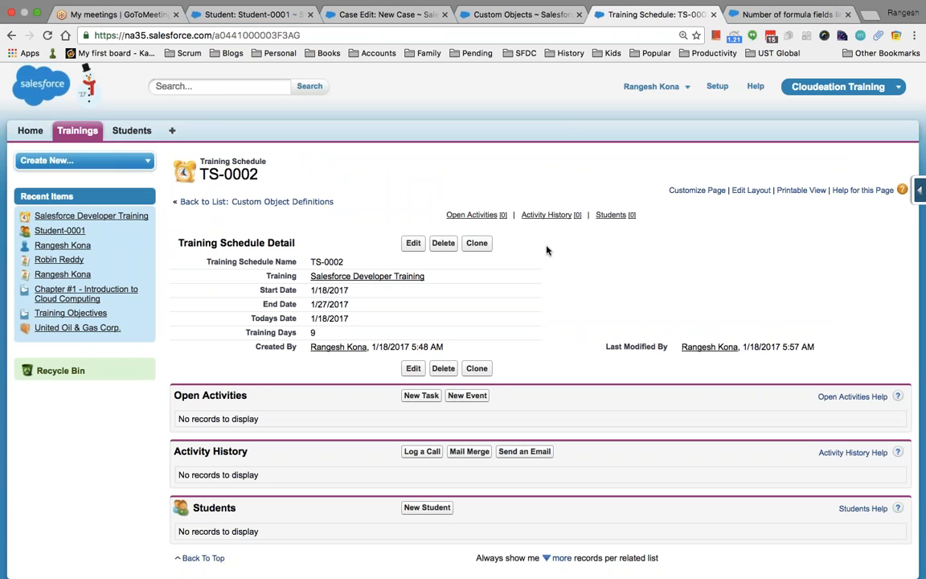
Go from Training Schedule's fields via the Training master-detail field to the Training object definition.
left_click(919, 191)
left_click(792, 215)
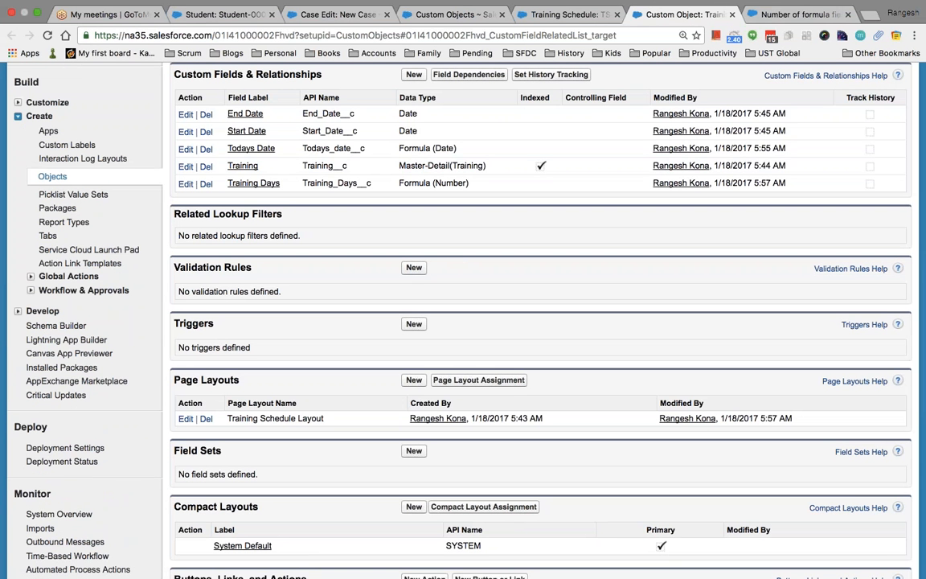
scroll(482, 322, "up", 10)
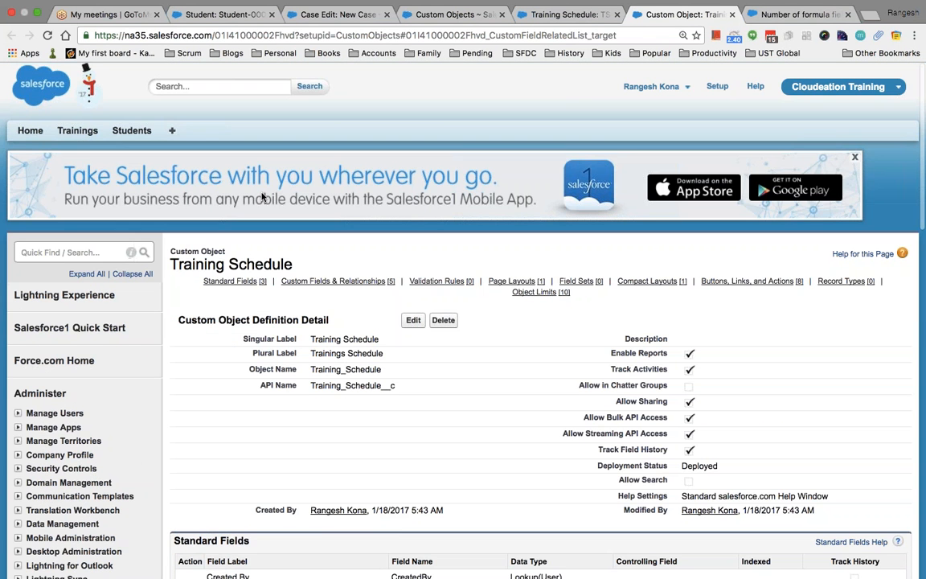
scroll(380, 364, "down", 5)
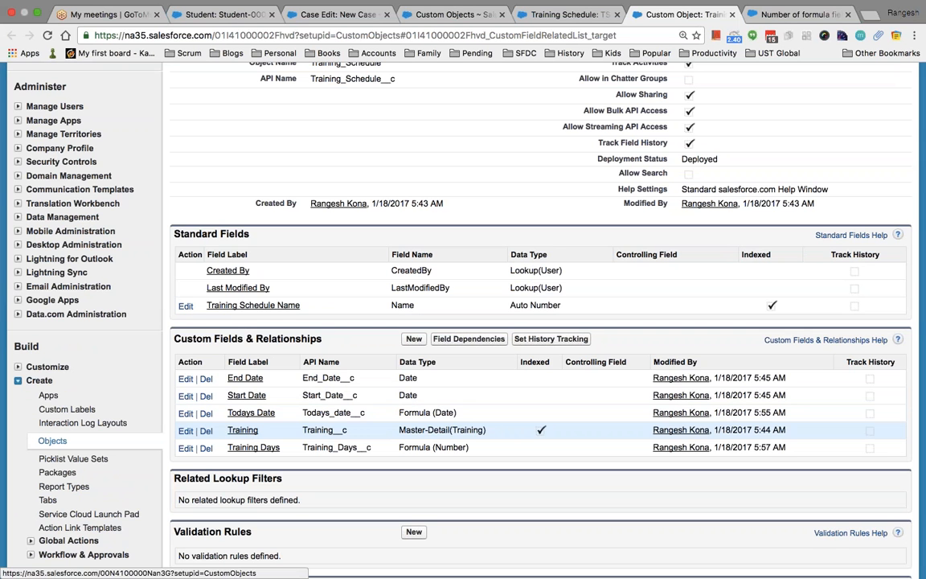
left_click(241, 430)
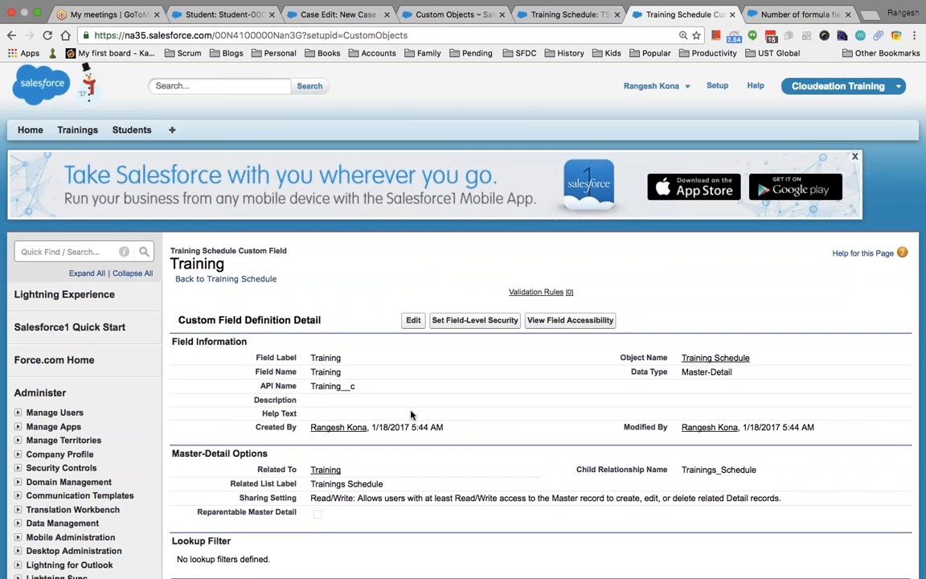
scroll(411, 402, "down", 5)
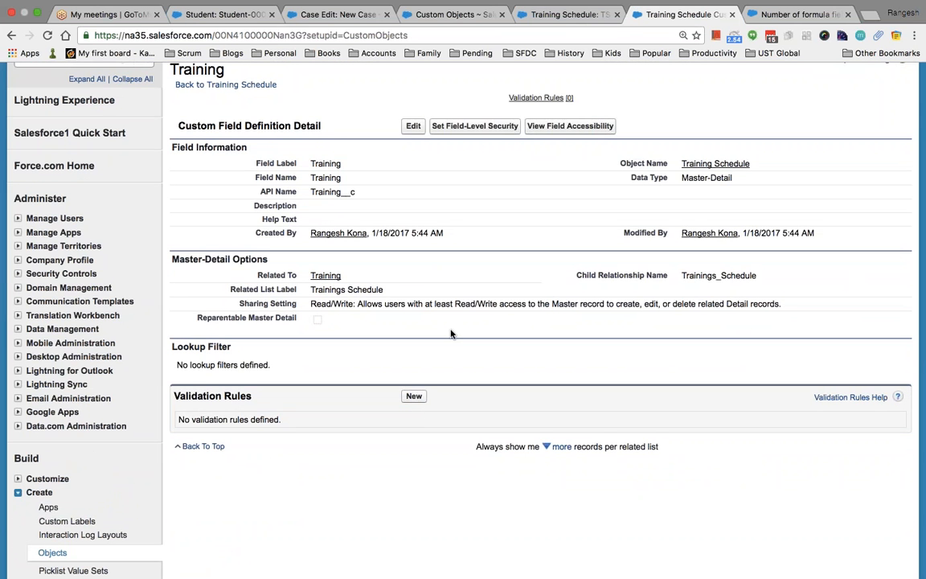
scroll(451, 334, "up", 2)
left_click(327, 357)
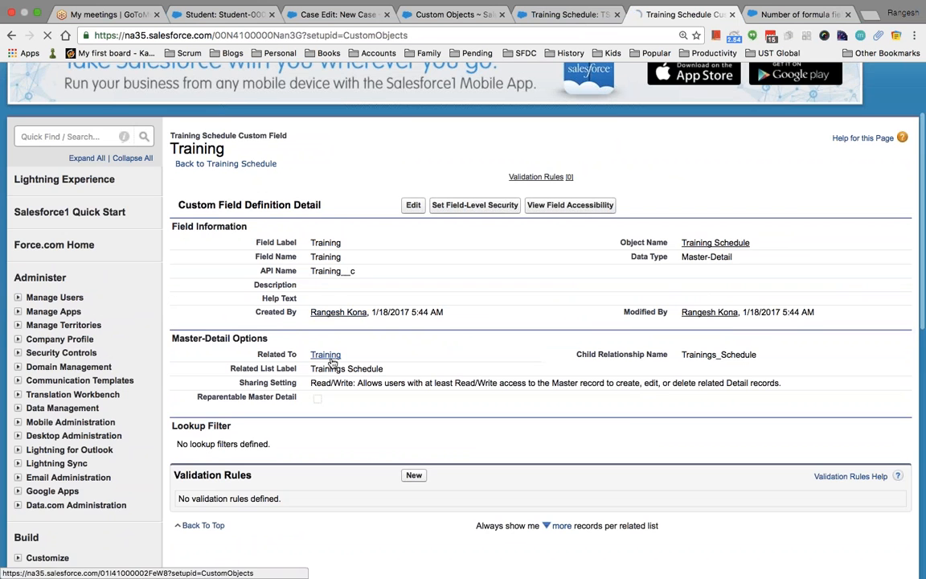
scroll(332, 363, "down", 5)
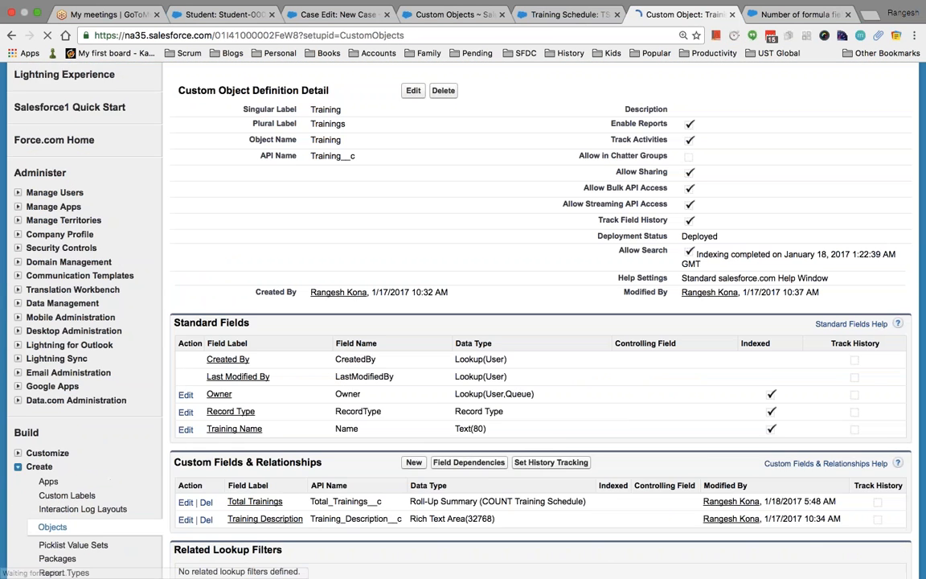
scroll(413, 402, "down", 2)
Create a Currency field labelled Training Cost with length 5 and 0 decimal places.
left_click(413, 389)
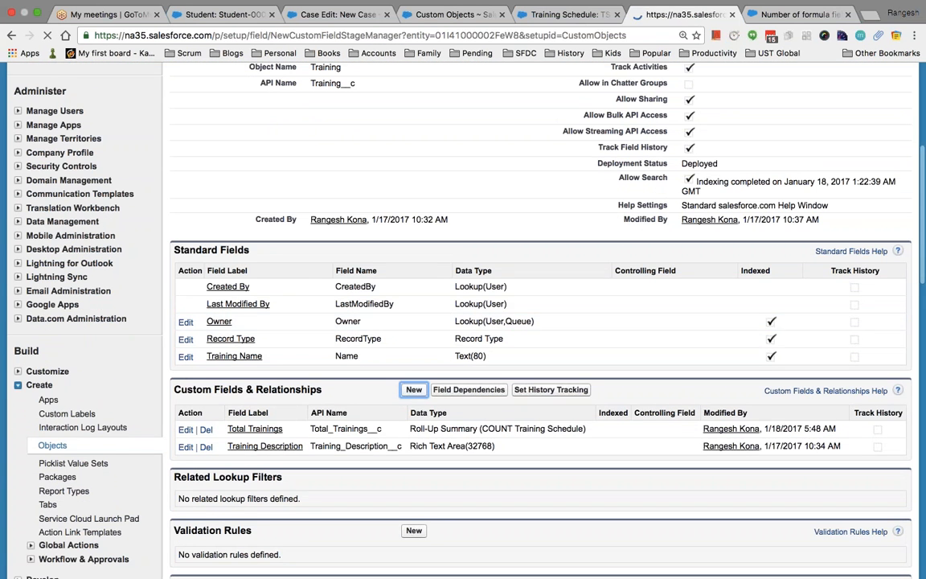
scroll(374, 329, "down", 9)
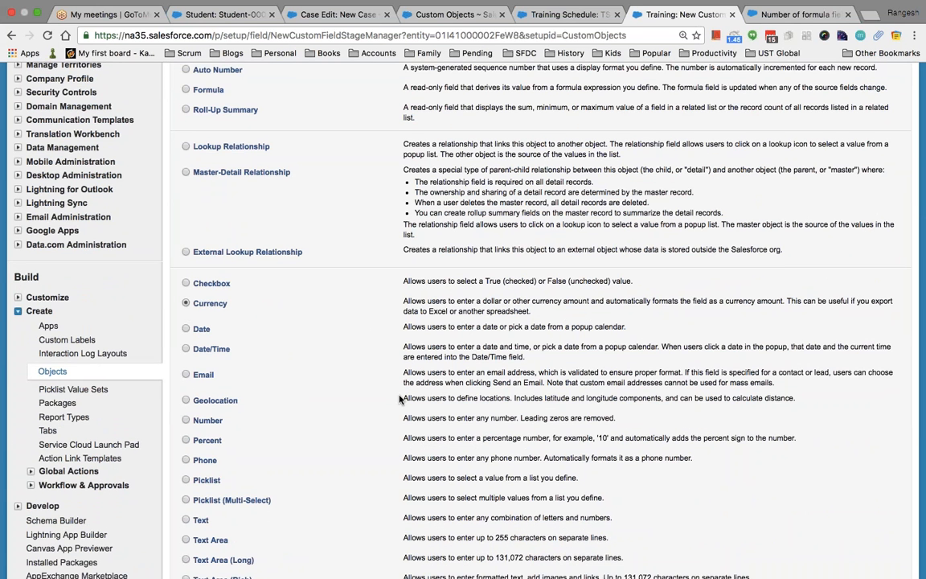
scroll(417, 377, "down", 7)
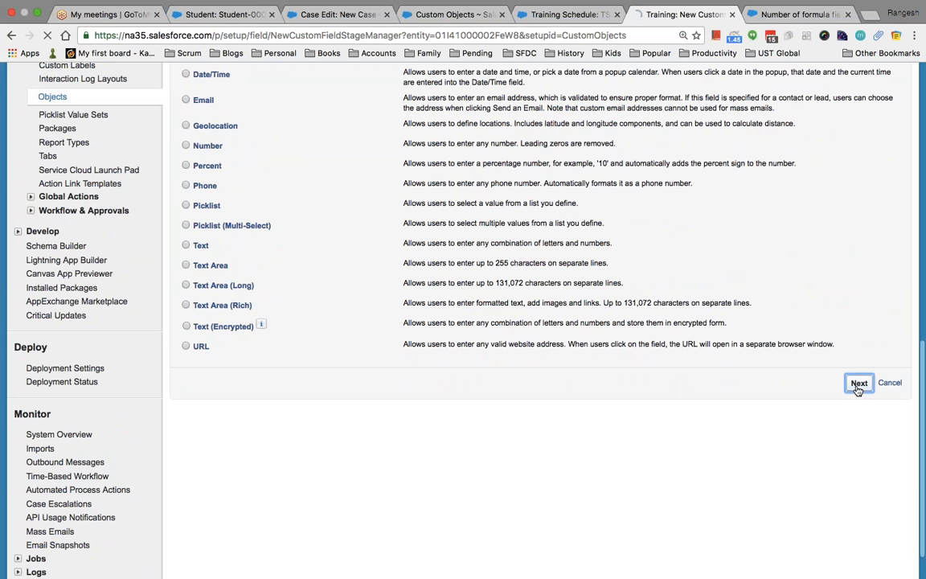
left_click(859, 384)
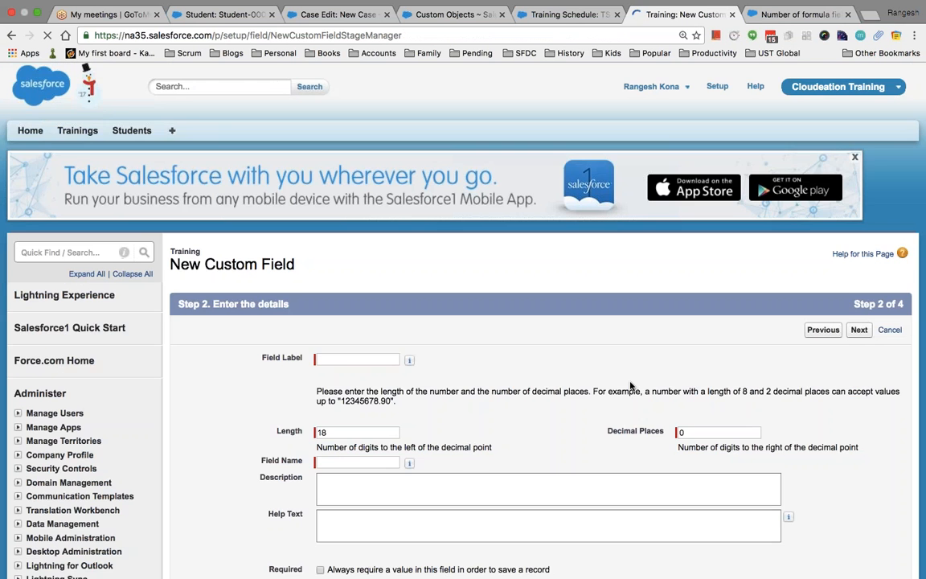
scroll(419, 277, "down", 3)
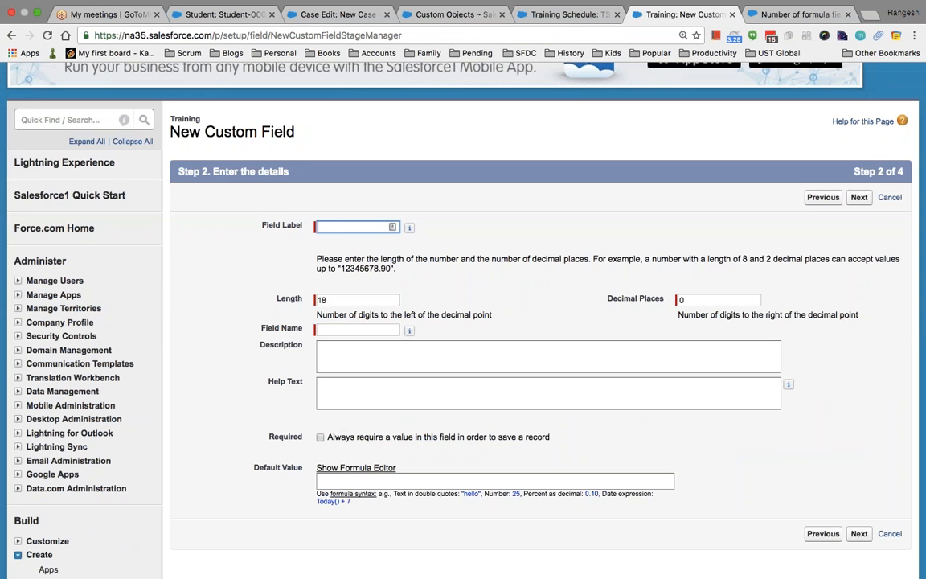
type("Training Cost")
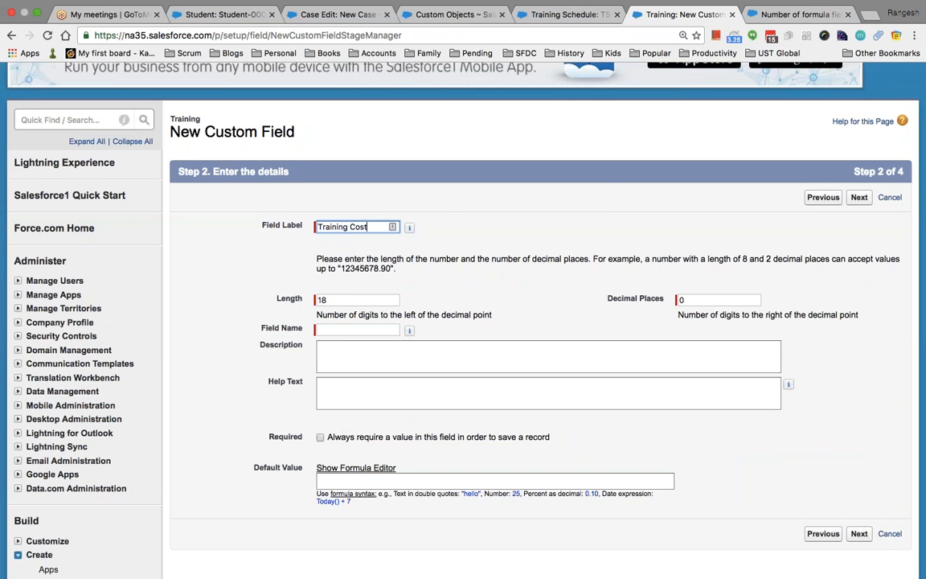
key("Tab")
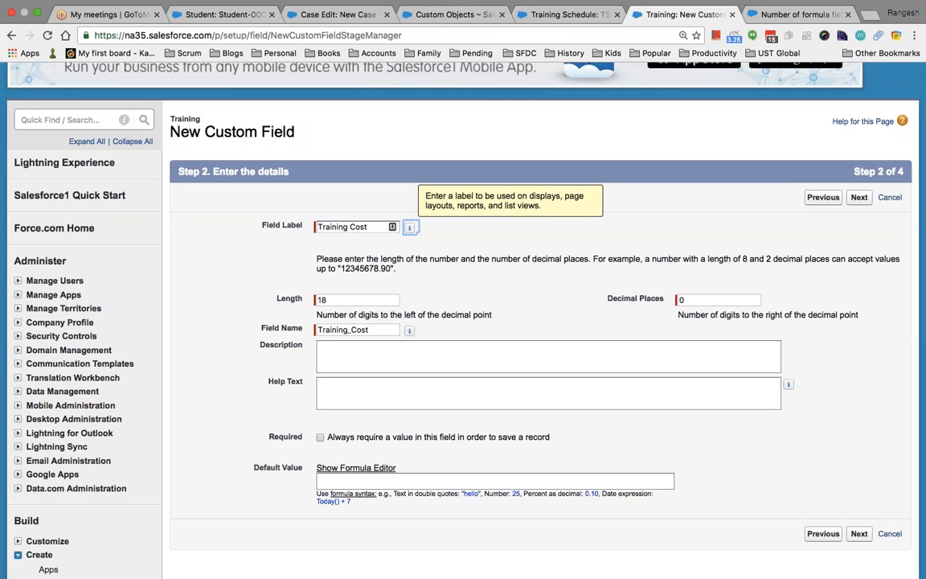
key("Tab")
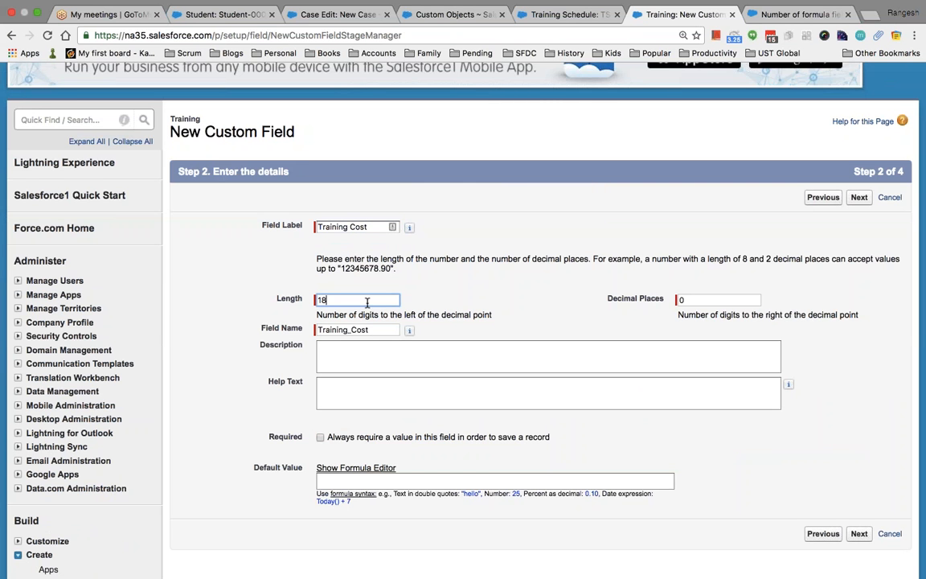
key("BackSpace")
key("BackSpace")
type("5")
left_click(633, 302)
Keep default field-level security, save Training Cost to the layout, and review the field list.
left_click(858, 197)
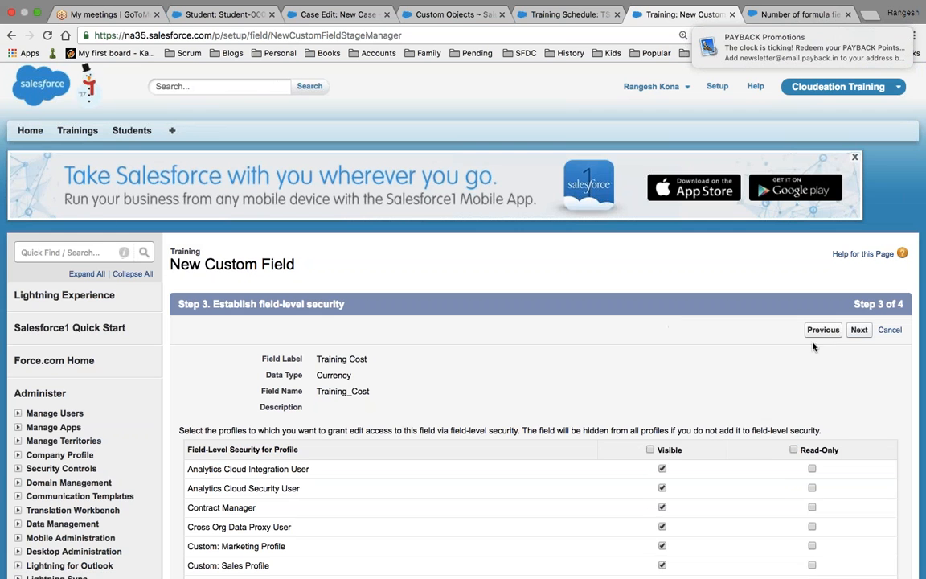
left_click(862, 332)
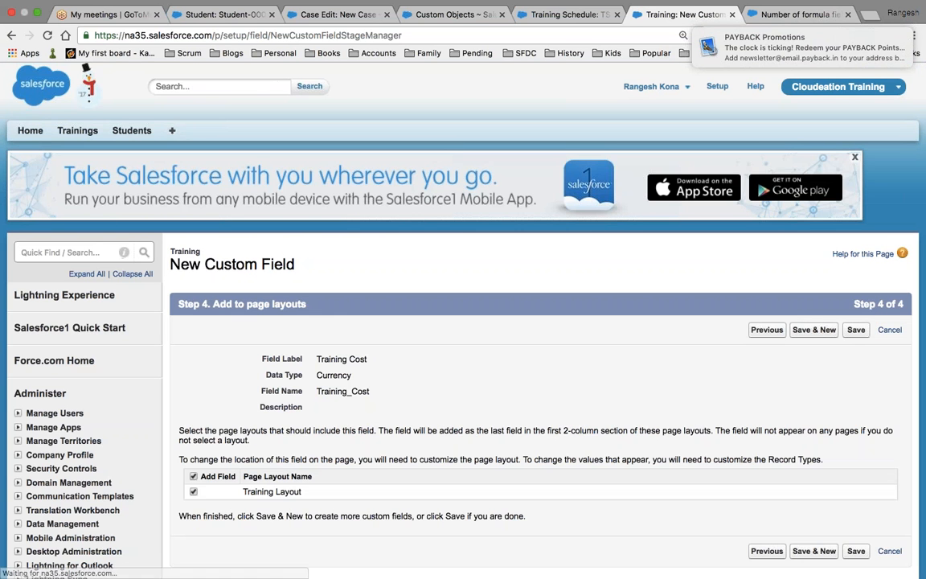
left_click(855, 330)
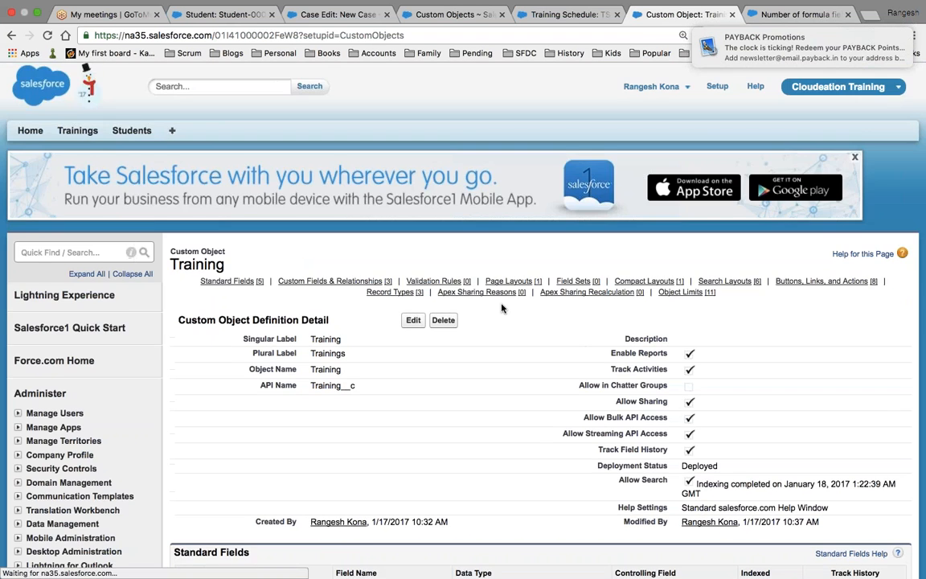
scroll(501, 307, "down", 3)
scroll(501, 308, "down", 3)
scroll(501, 308, "down", 3)
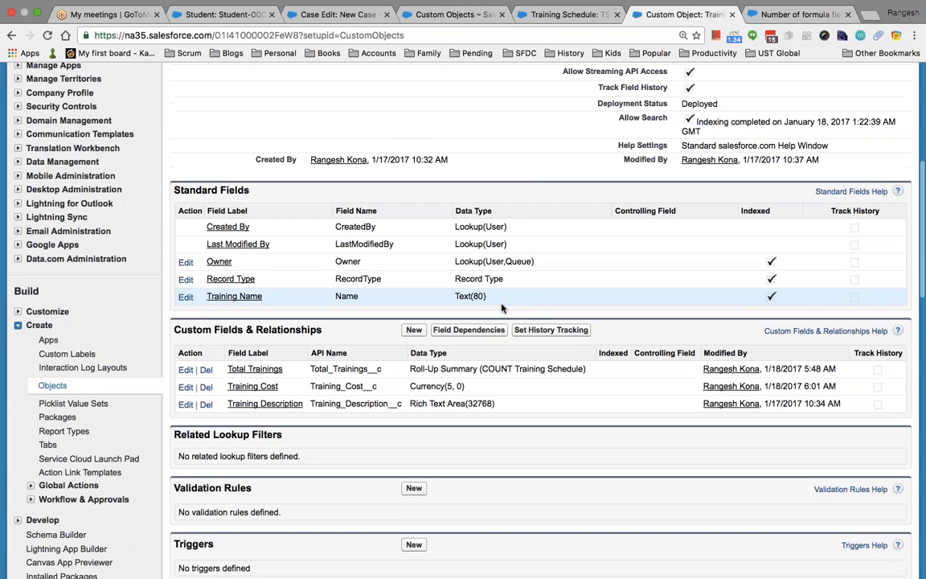
scroll(551, 302, "down", 3)
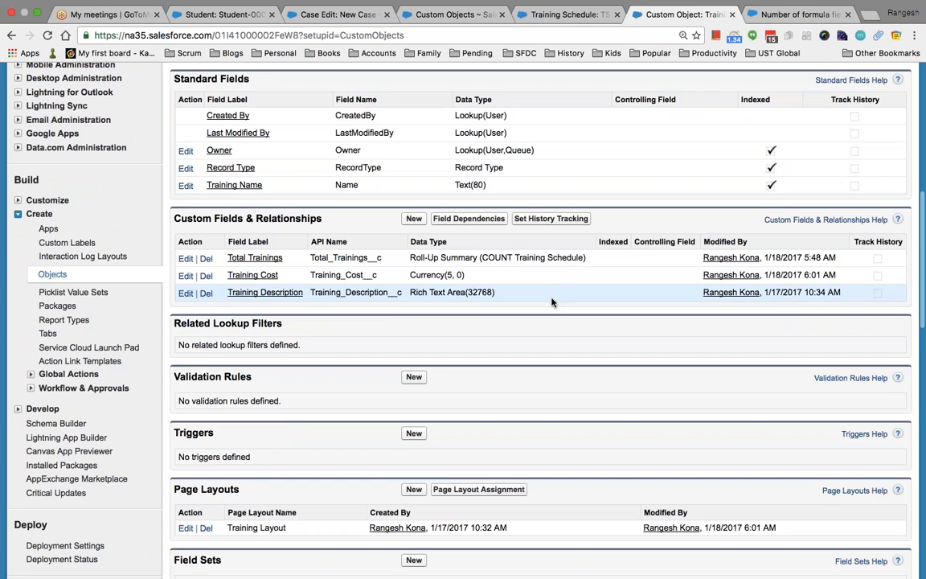
scroll(551, 301, "up", 2)
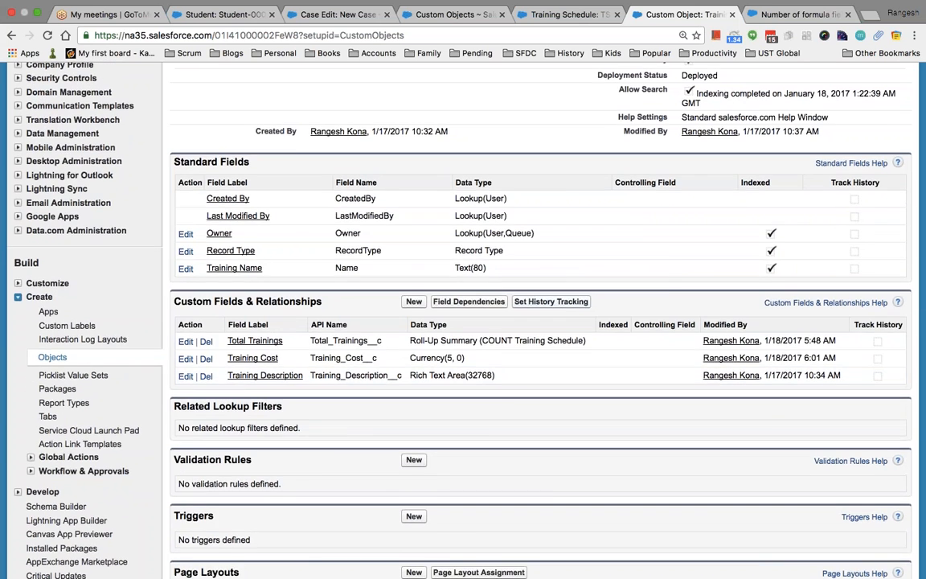
scroll(586, 295, "up", 10)
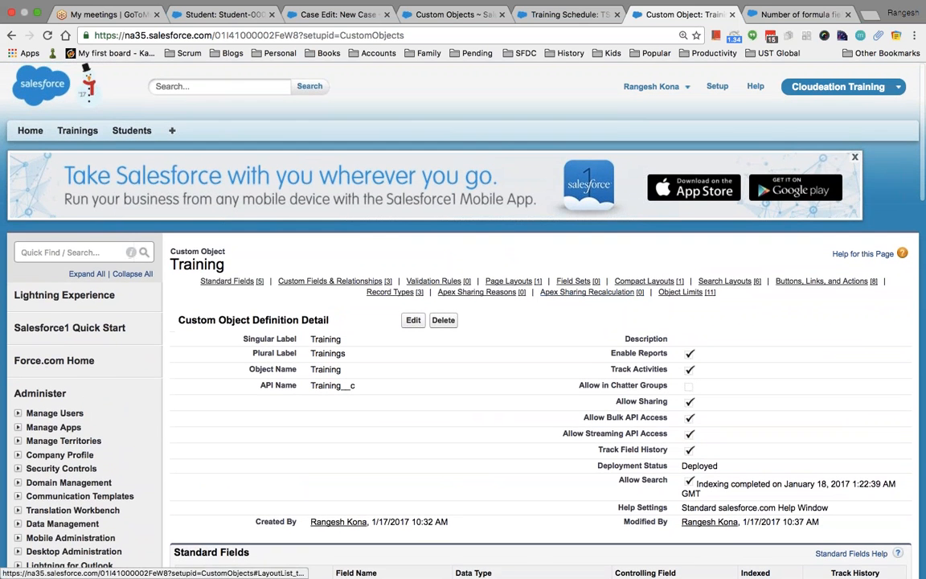
scroll(341, 253, "down", 5)
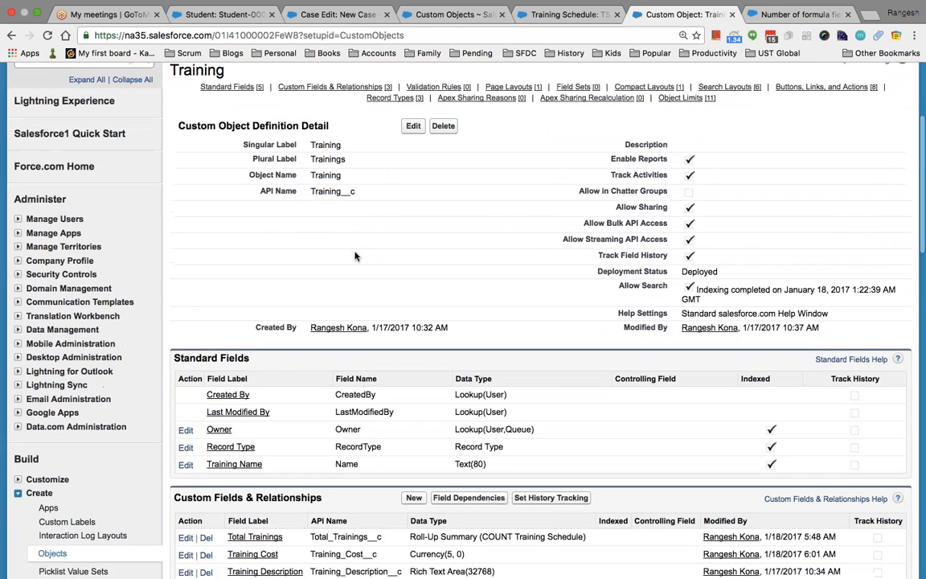
scroll(341, 253, "down", 5)
Start a new custom field on Training with the Percent data type.
left_click(413, 314)
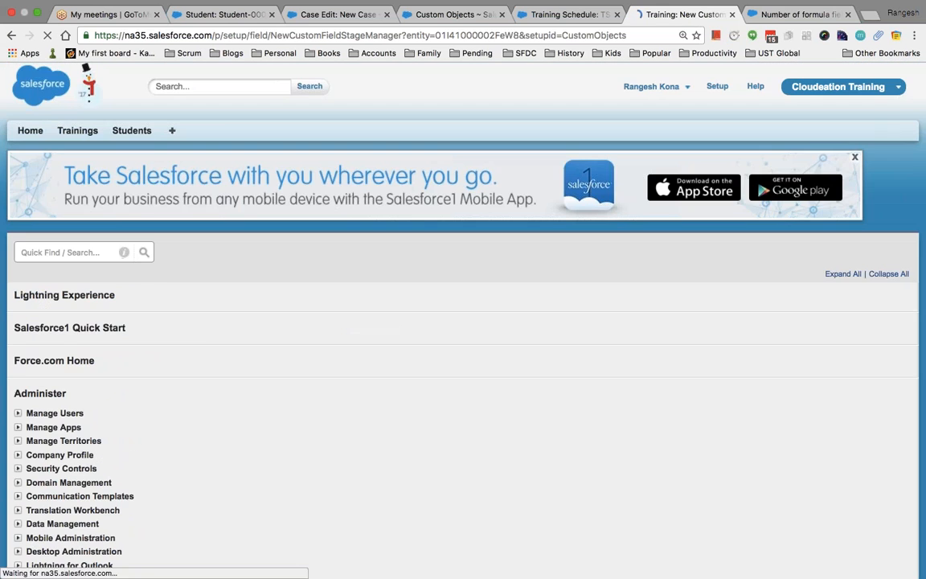
scroll(463, 321, "down", 5)
scroll(248, 365, "down", 8)
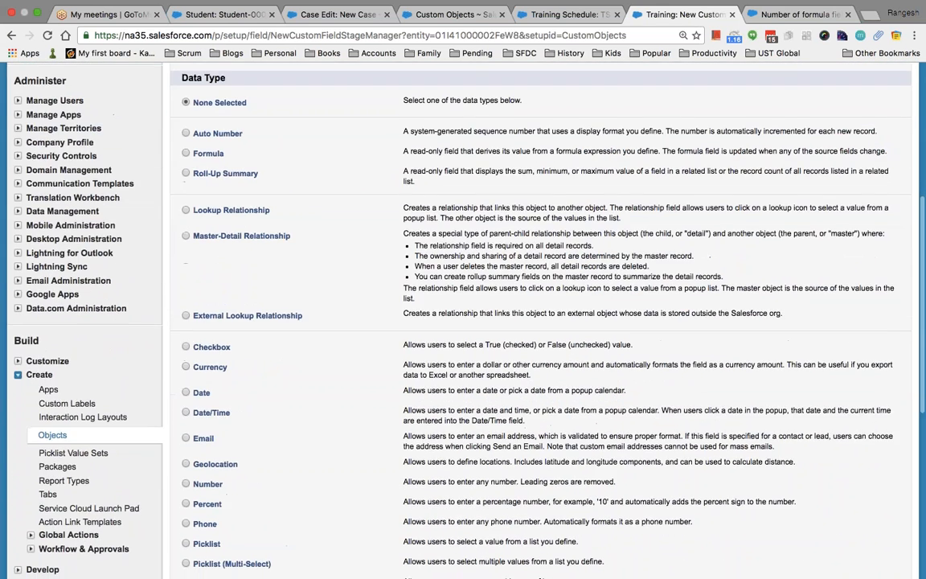
scroll(248, 366, "down", 1)
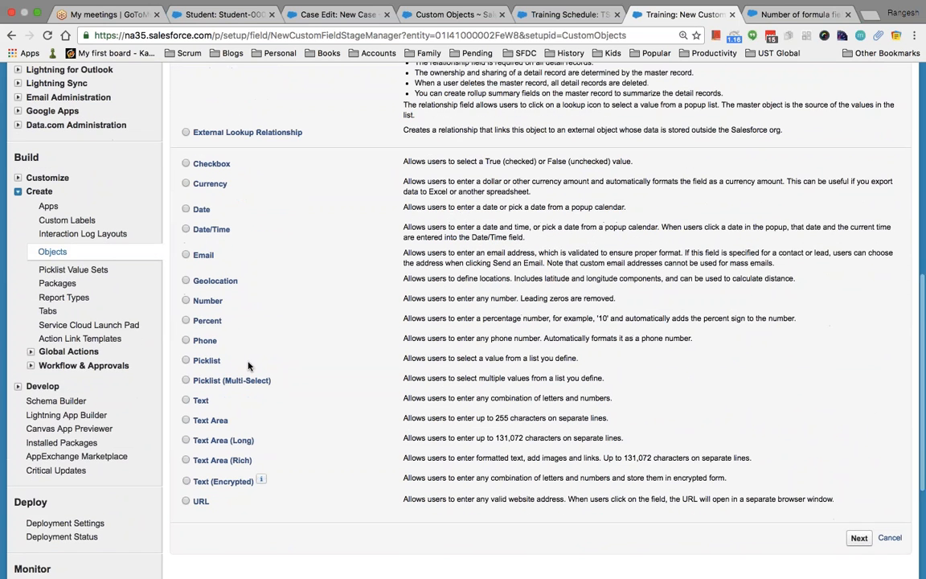
scroll(268, 356, "down", 1)
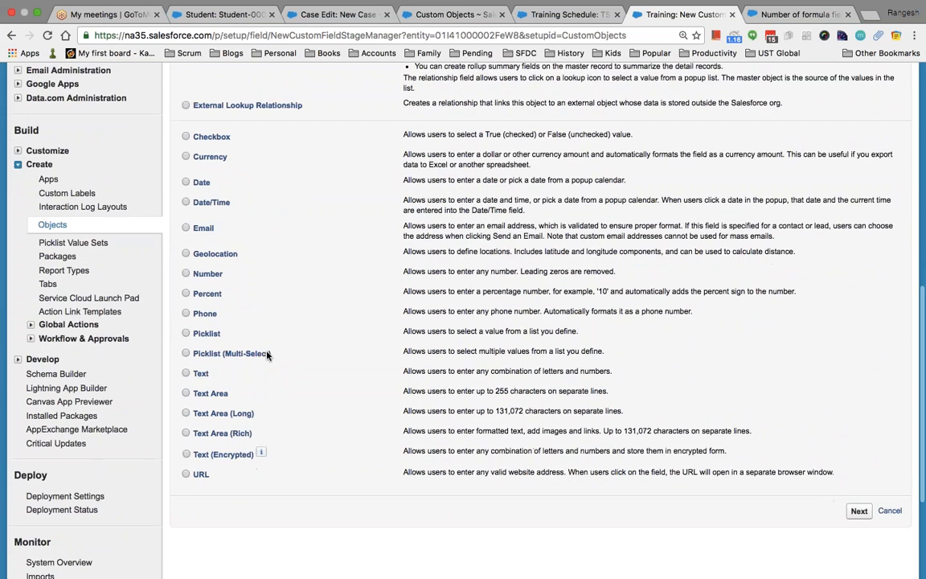
scroll(267, 300, "up", 3)
scroll(268, 300, "down", 1)
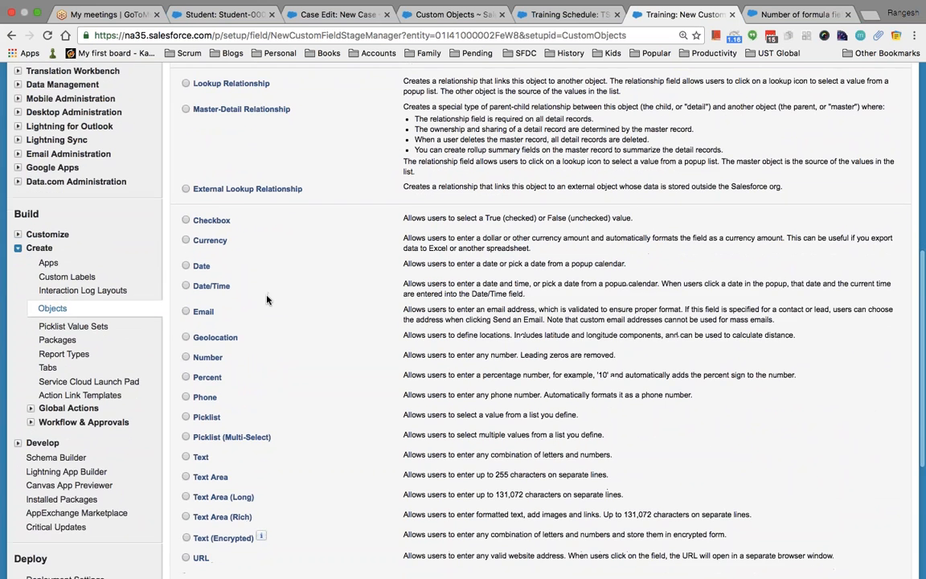
left_click(186, 377)
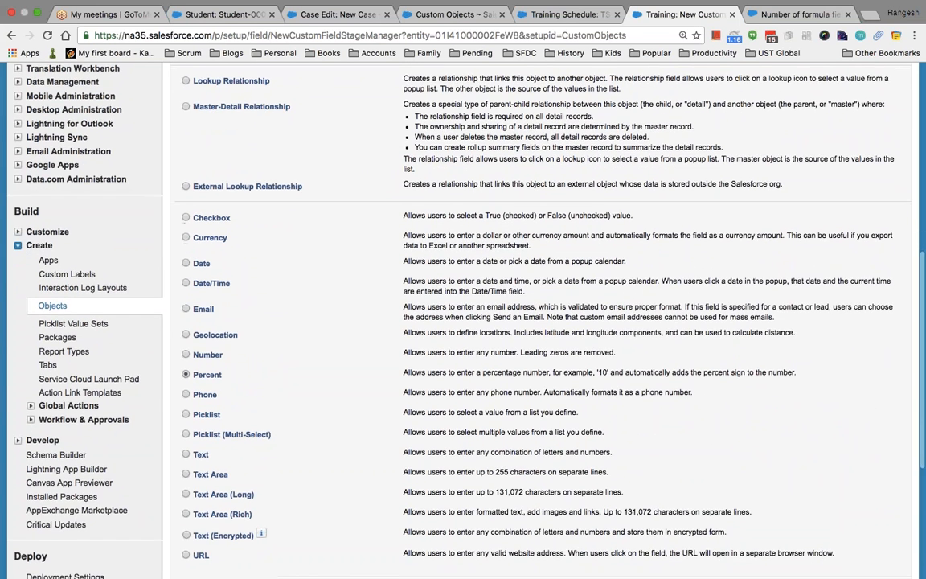
scroll(537, 451, "down", 5)
left_click(858, 336)
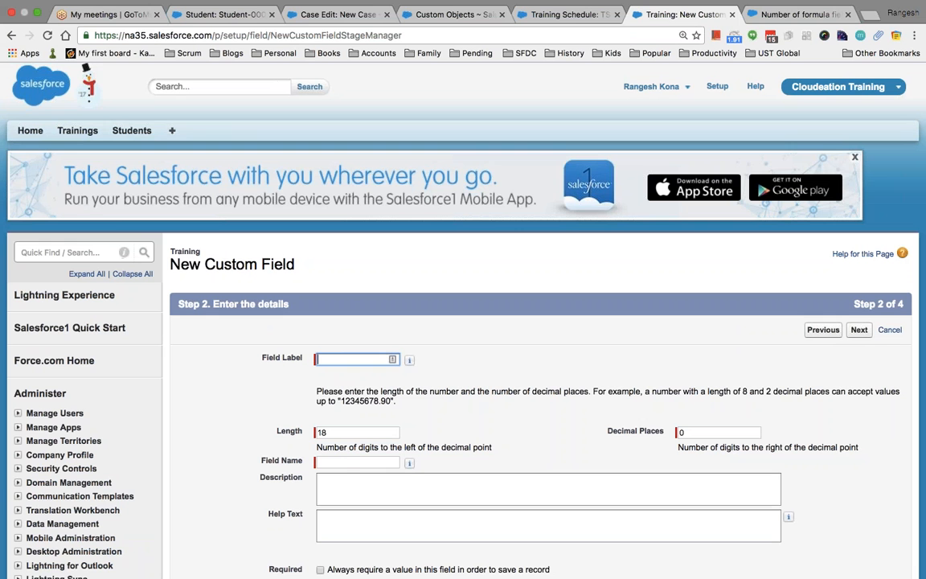
Label the percent field Discount with length 3 and 0 decimals.
type("Discount")
key("Tab")
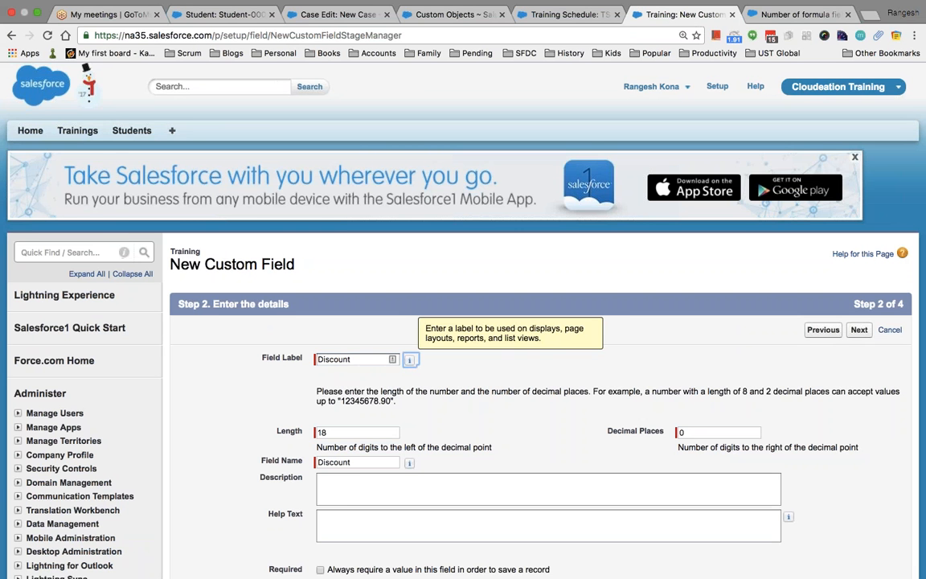
key("Tab")
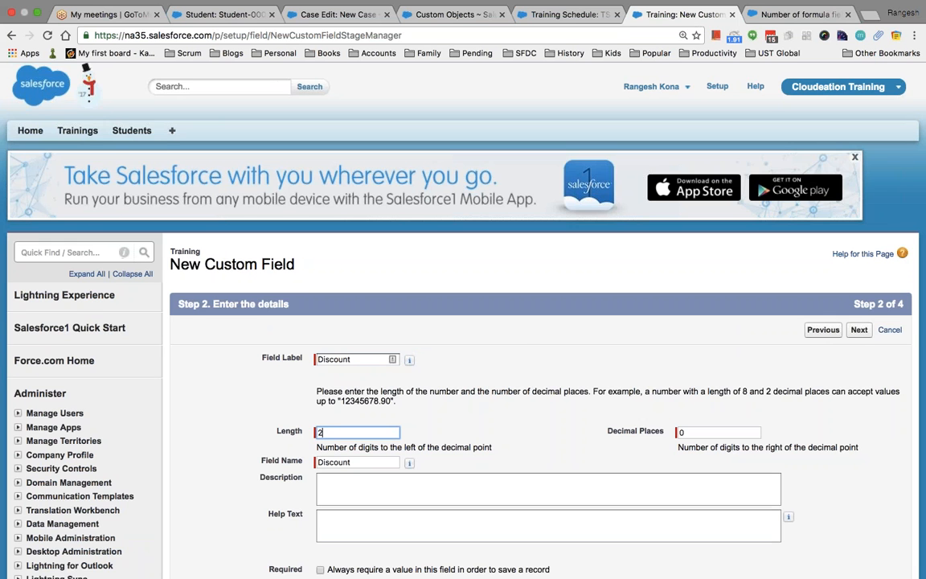
scroll(526, 350, "down", 3)
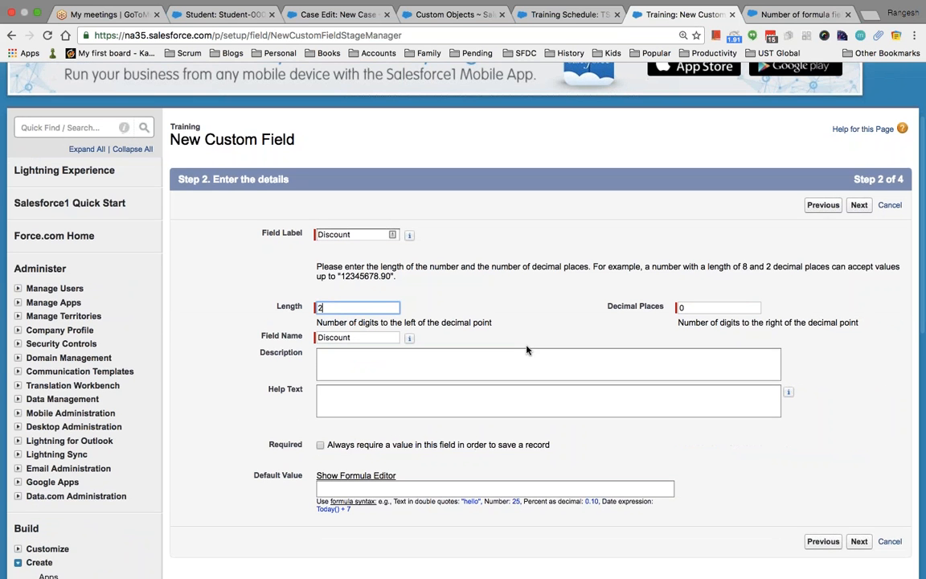
type("3")
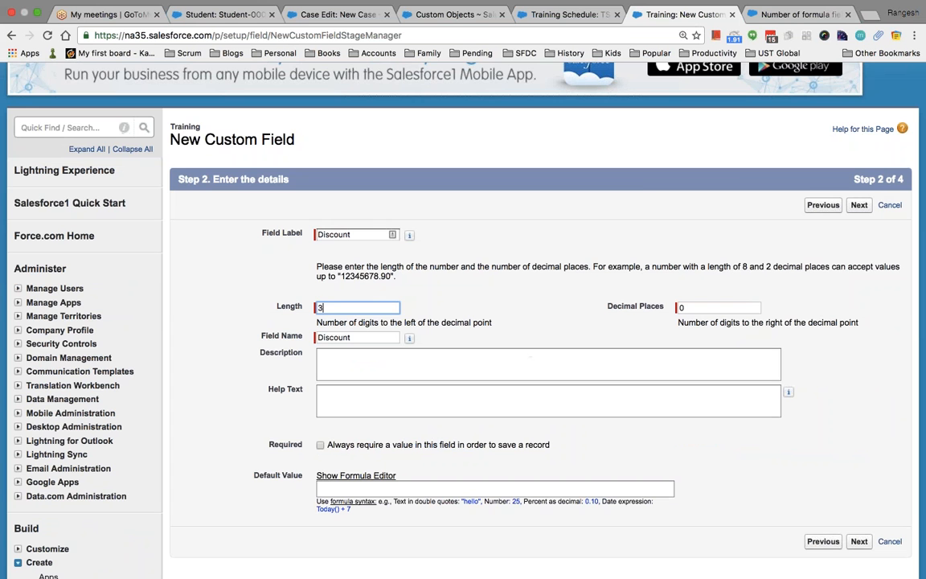
key("Return")
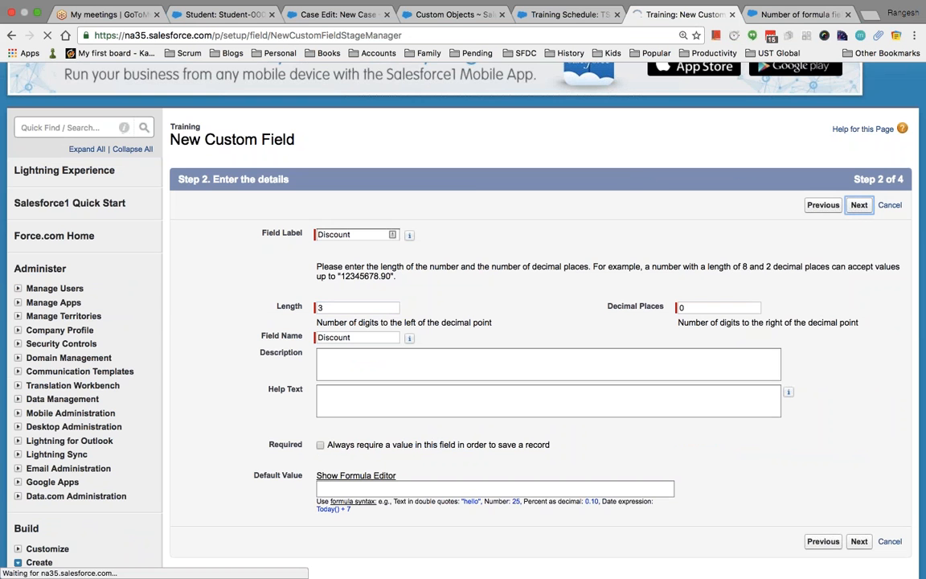
Accept default field-level security and save the Discount field to the Training layout.
scroll(463, 321, "down", 4)
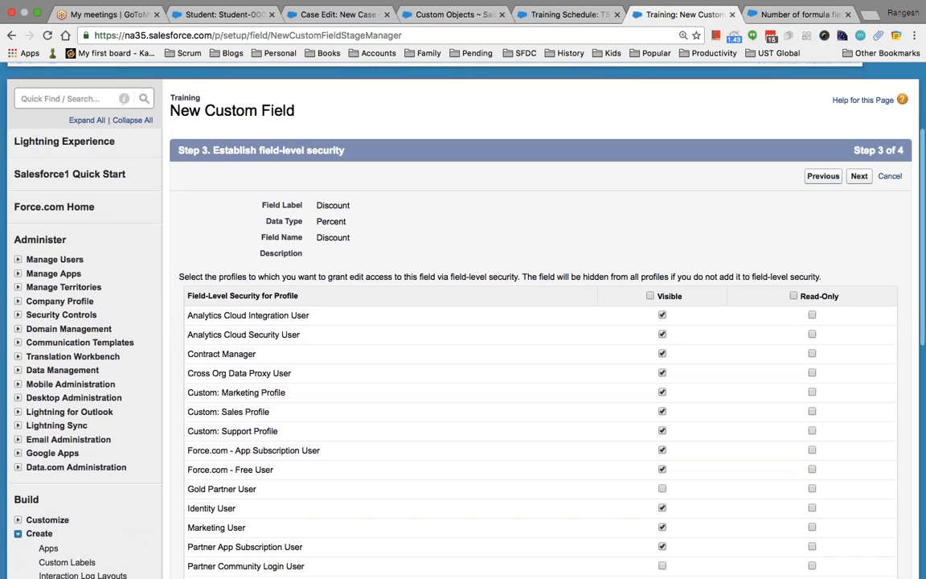
left_click(858, 175)
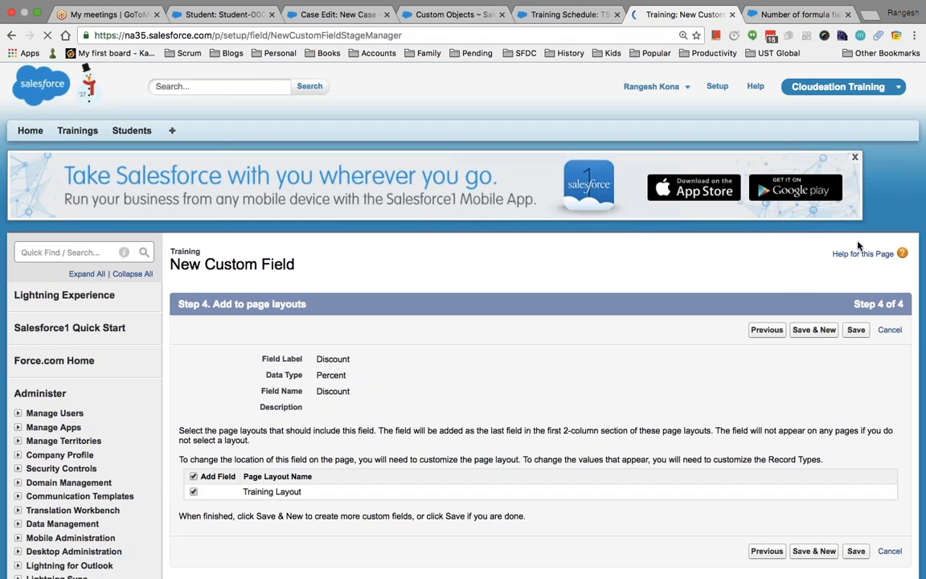
left_click(855, 330)
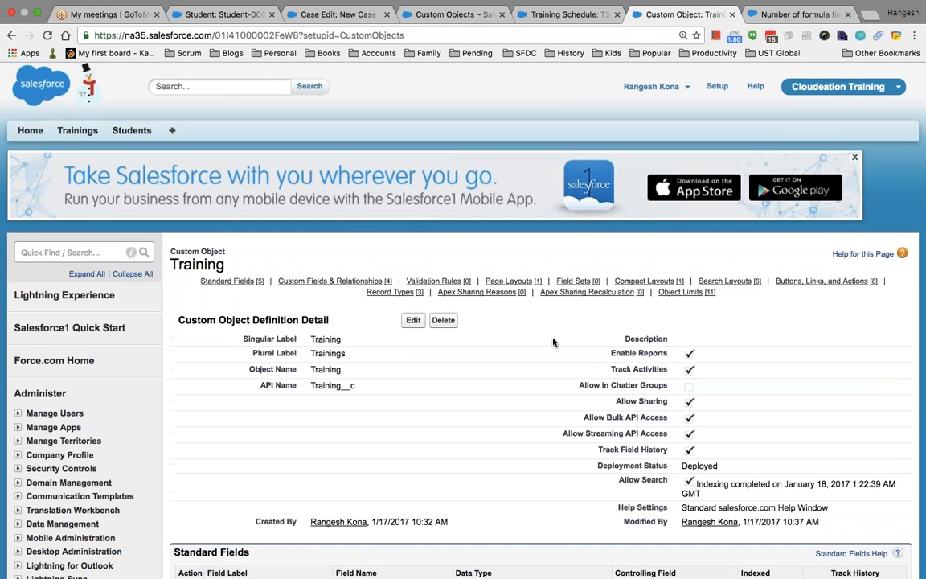
scroll(552, 343, "down", 5)
scroll(553, 342, "down", 7)
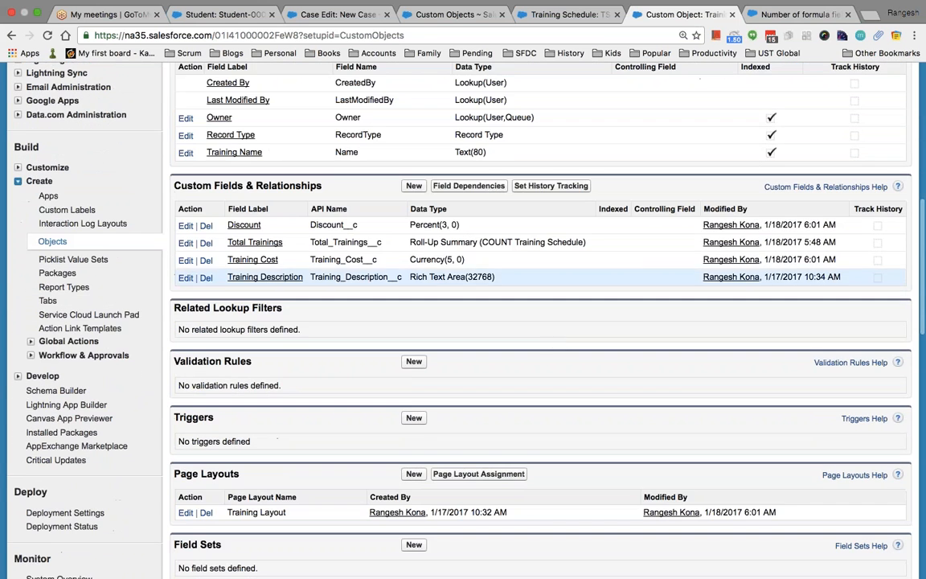
left_click(413, 186)
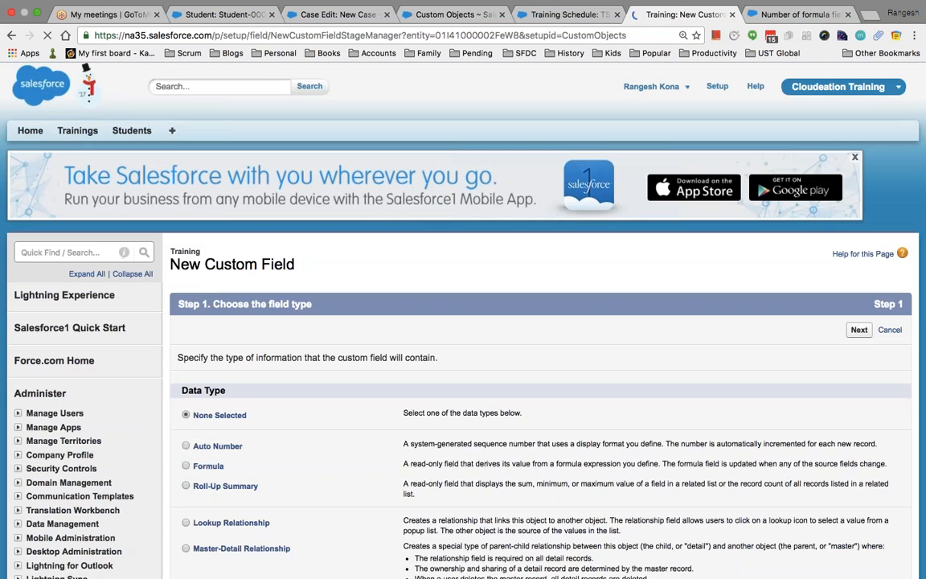
Choose Currency as the new field's data type and continue.
scroll(324, 404, "down", 2)
left_click(186, 358)
scroll(313, 402, "down", 4)
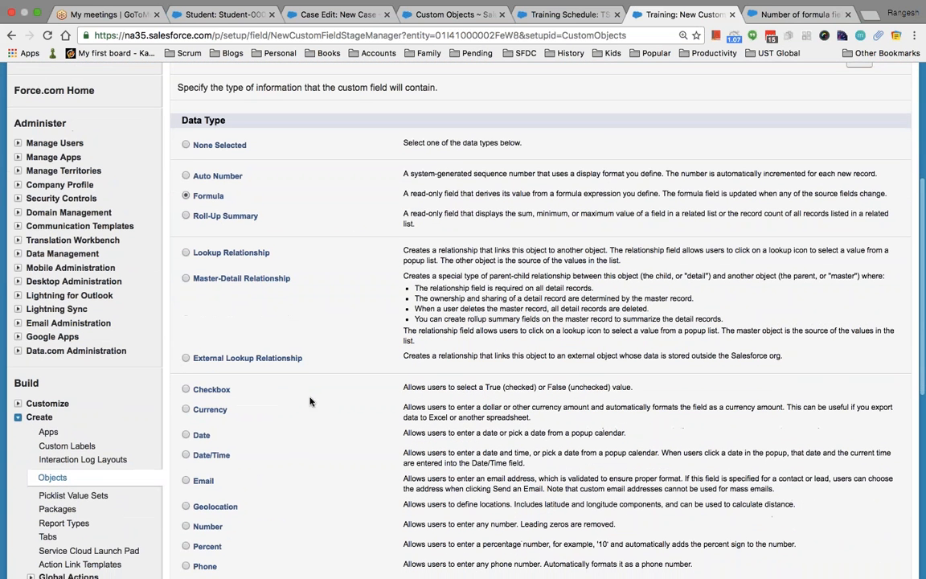
left_click(185, 409)
scroll(351, 444, "down", 7)
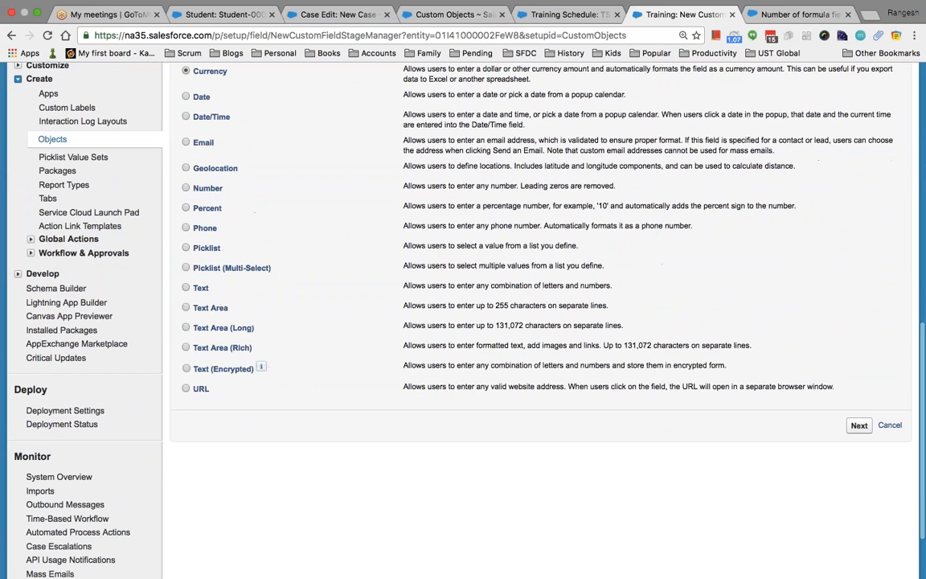
left_click(858, 424)
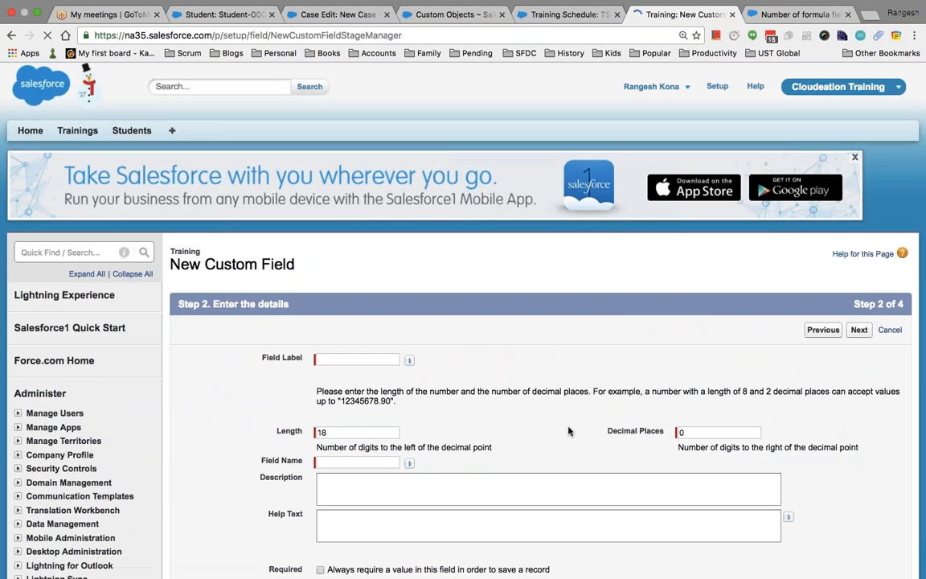
Enter the field label Final Price with length 5.
scroll(569, 431, "down", 1)
type("Fin")
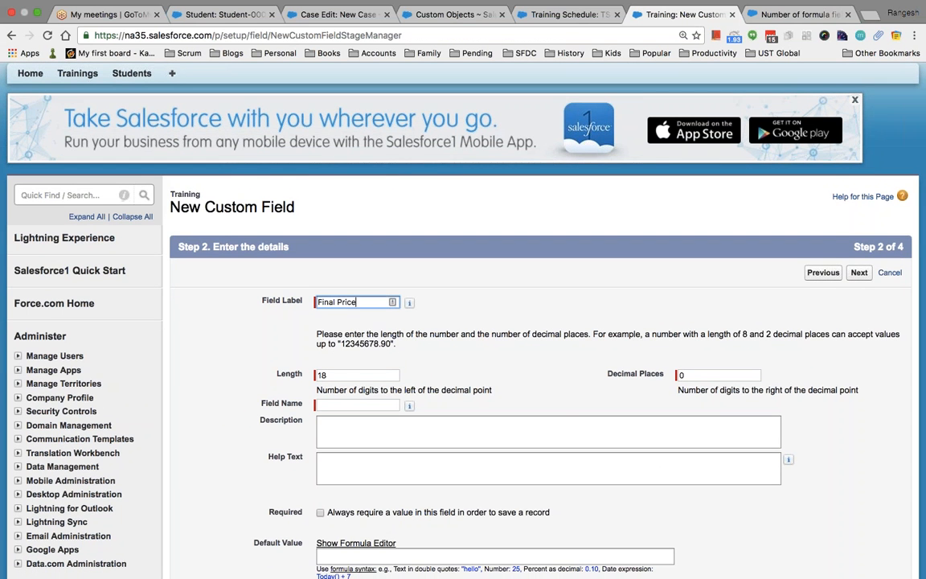
type("al Price")
key("Tab")
key("Tab")
key("BackSpace")
type("5")
scroll(547, 357, "down", 2)
left_click(548, 357)
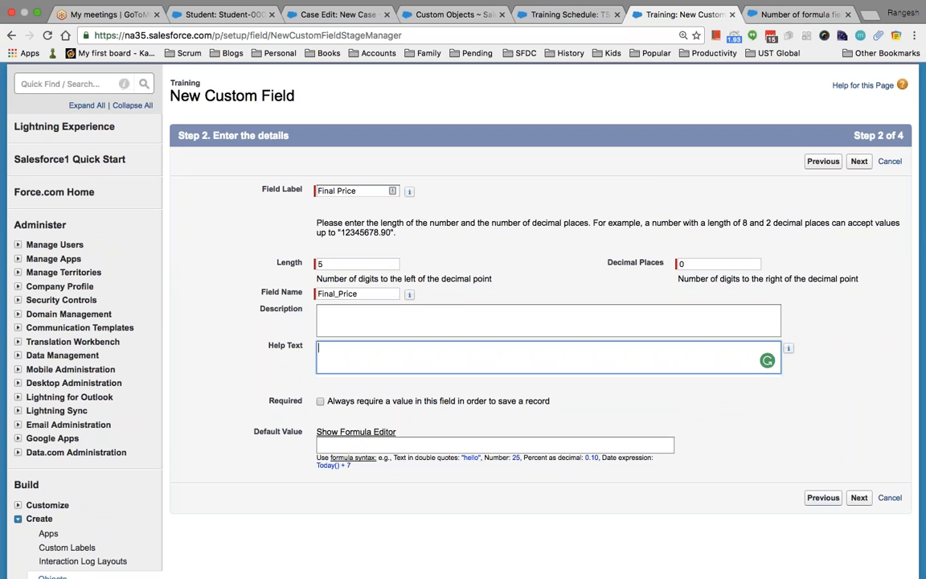
Advance to field-level security, then step back twice to the data-type choice.
left_click(858, 497)
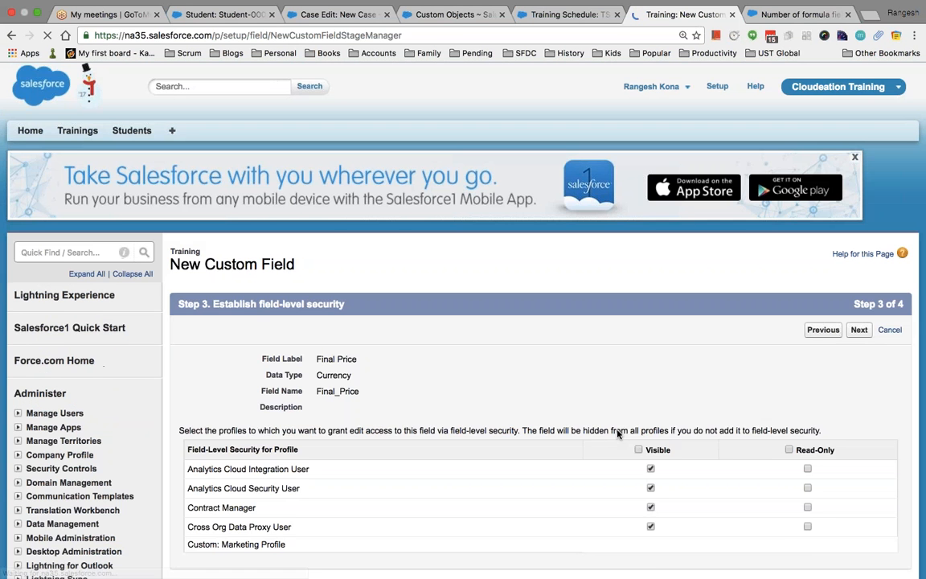
scroll(463, 361, "down", 5)
scroll(463, 362, "up", 4)
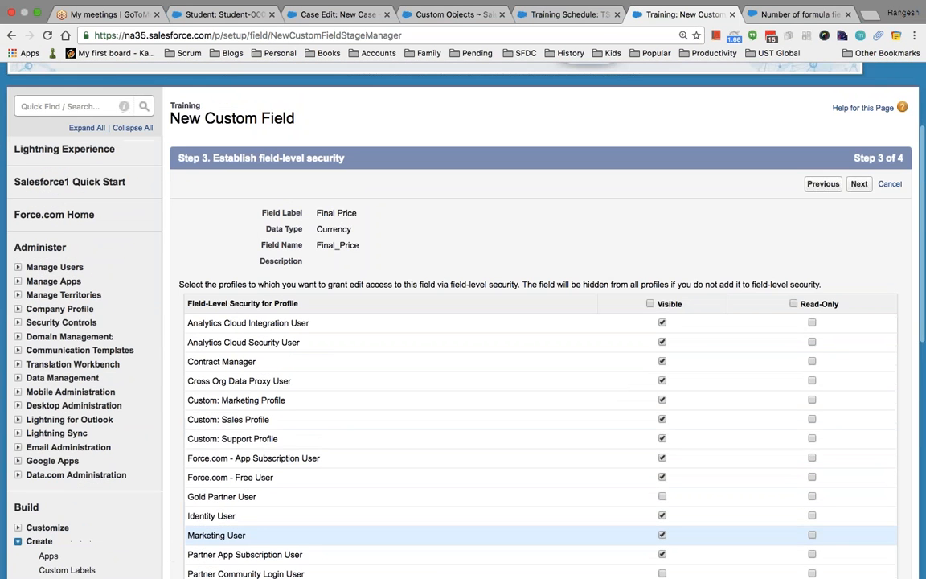
left_click(822, 183)
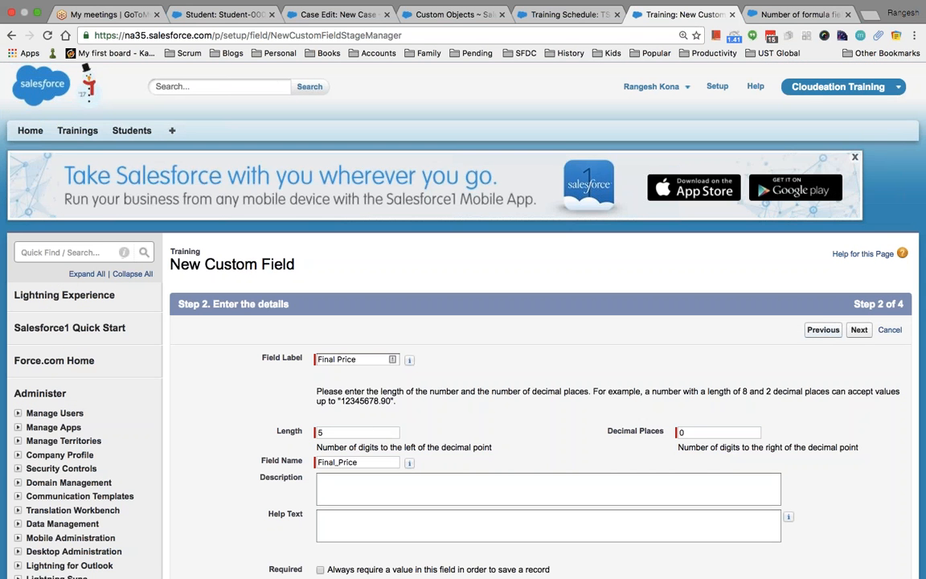
left_click(822, 330)
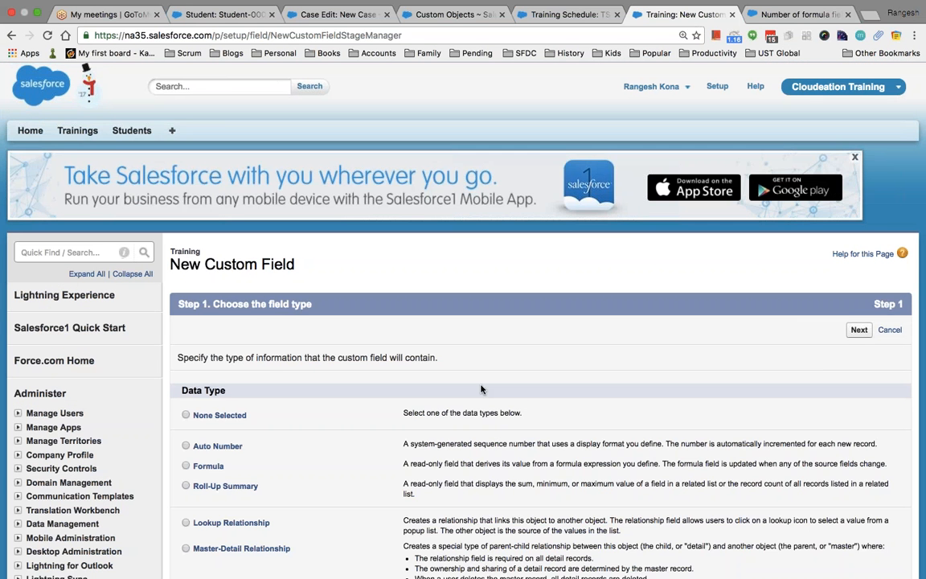
scroll(480, 387, "down", 3)
Switch Final Price to a Formula field returning Currency and advance to formula entry.
left_click(187, 287)
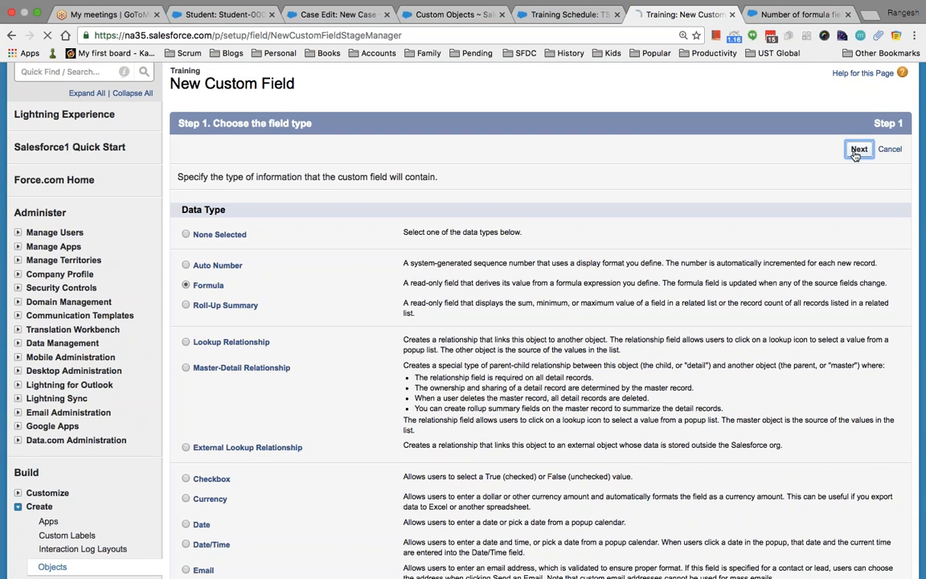
left_click(858, 148)
scroll(733, 325, "down", 1)
scroll(540, 321, "down", 2)
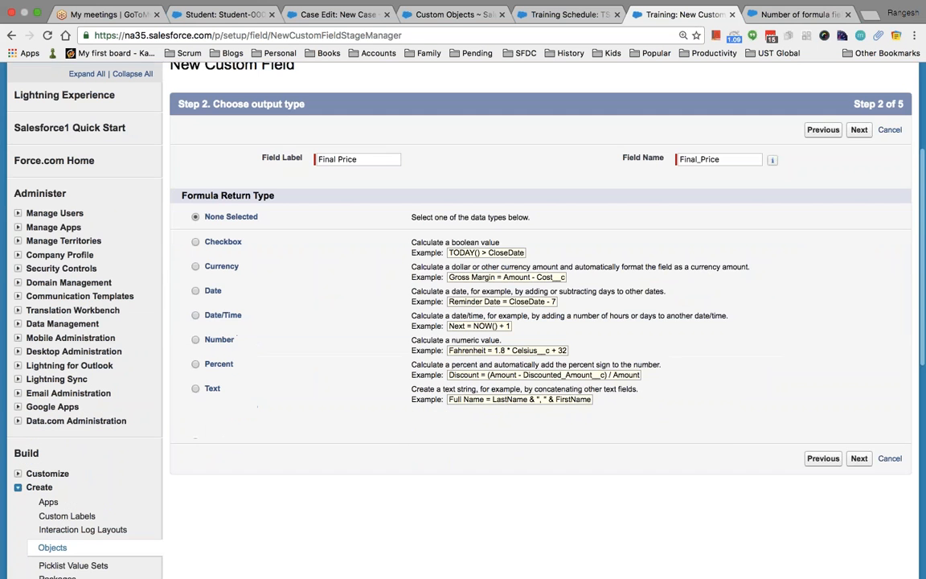
left_click(195, 266)
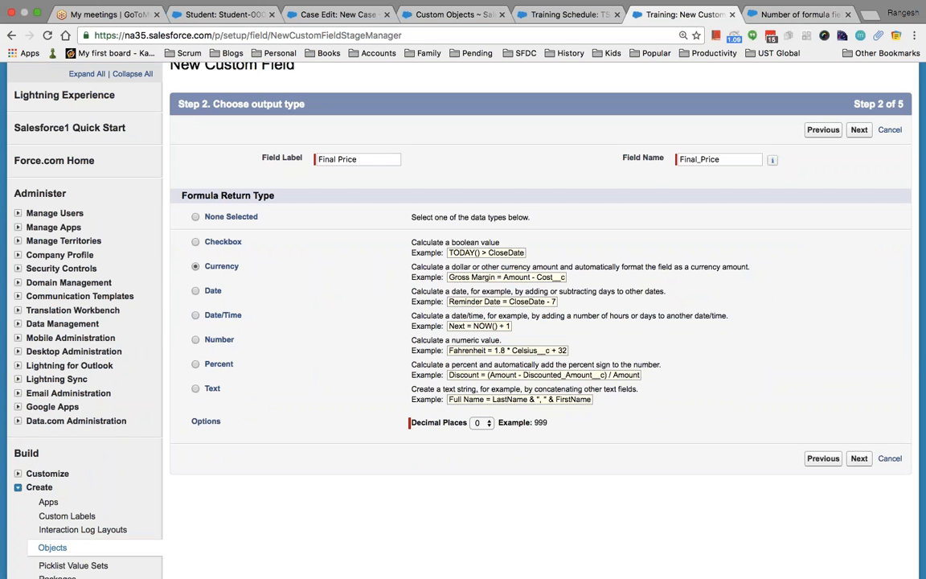
left_click(858, 458)
scroll(763, 375, "down", 1)
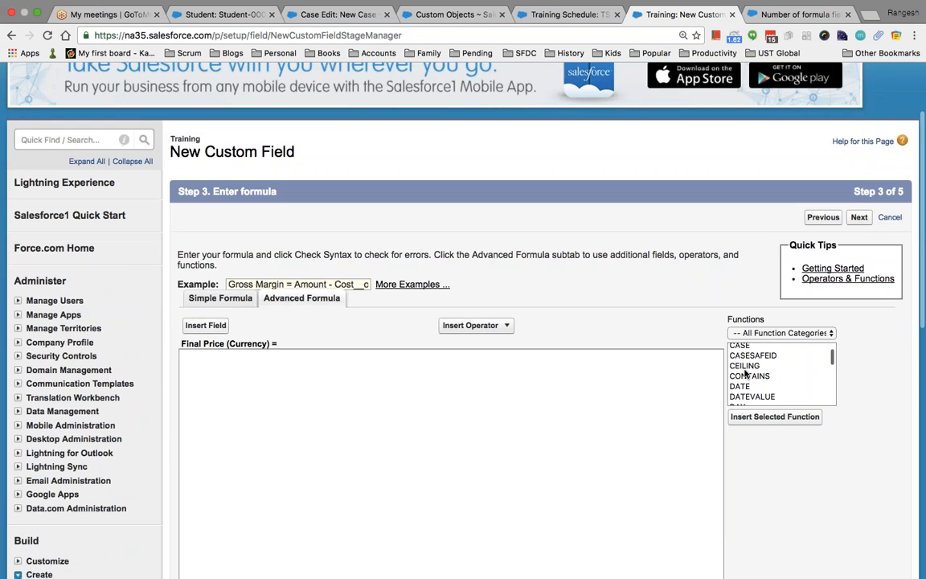
Insert the Training_Cost__c field into the Final Price formula.
left_click(315, 352)
scroll(313, 351, "down", 2)
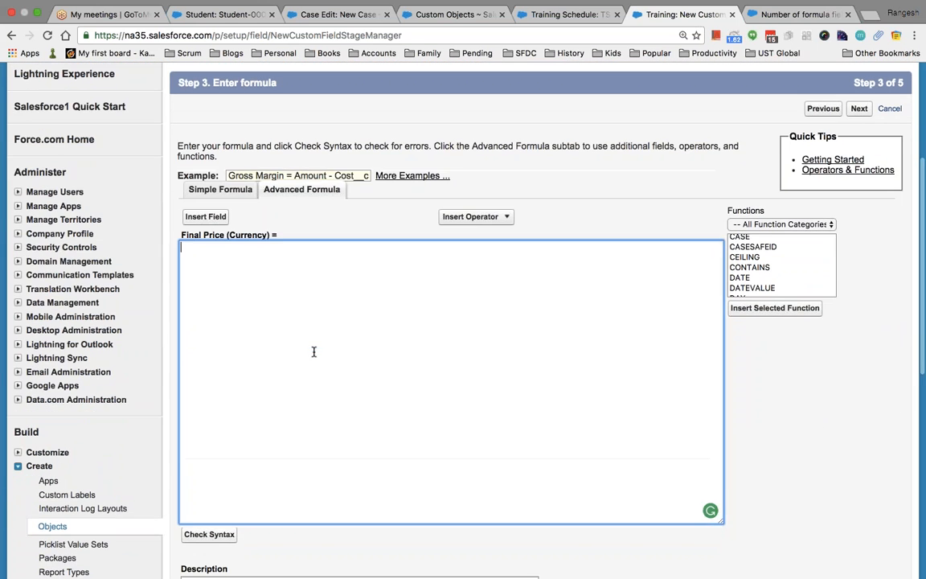
left_click(200, 213)
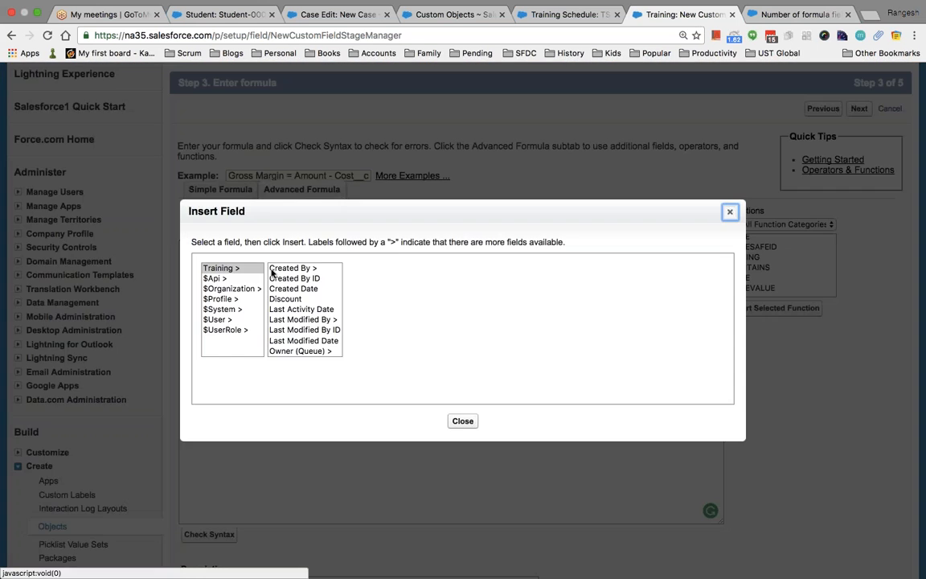
scroll(306, 333, "down", 3)
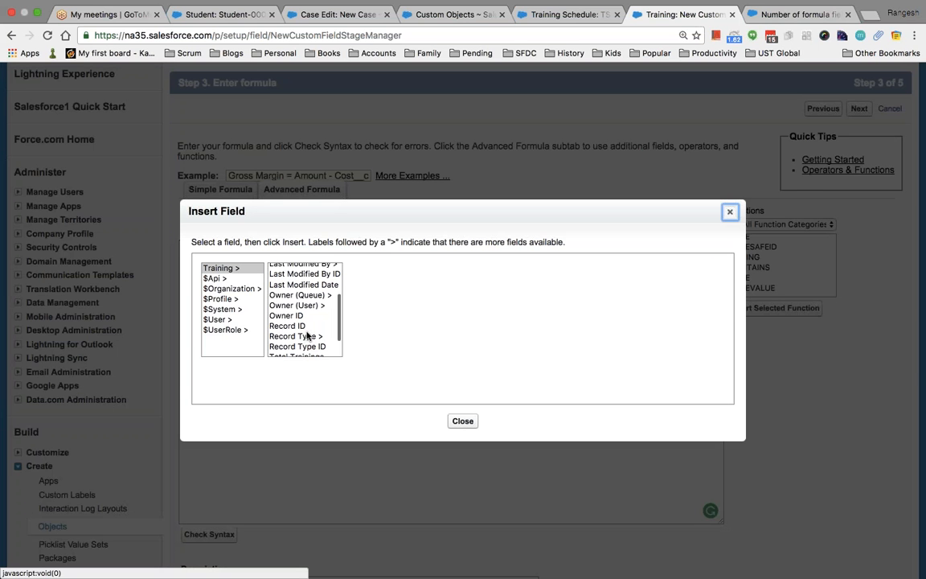
scroll(306, 351, "down", 2)
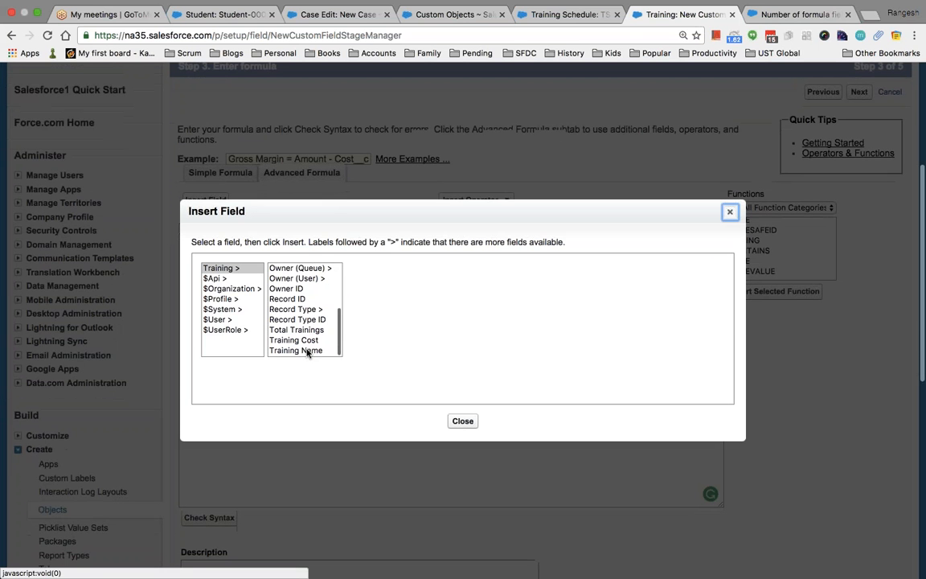
left_click(299, 340)
left_click(403, 337)
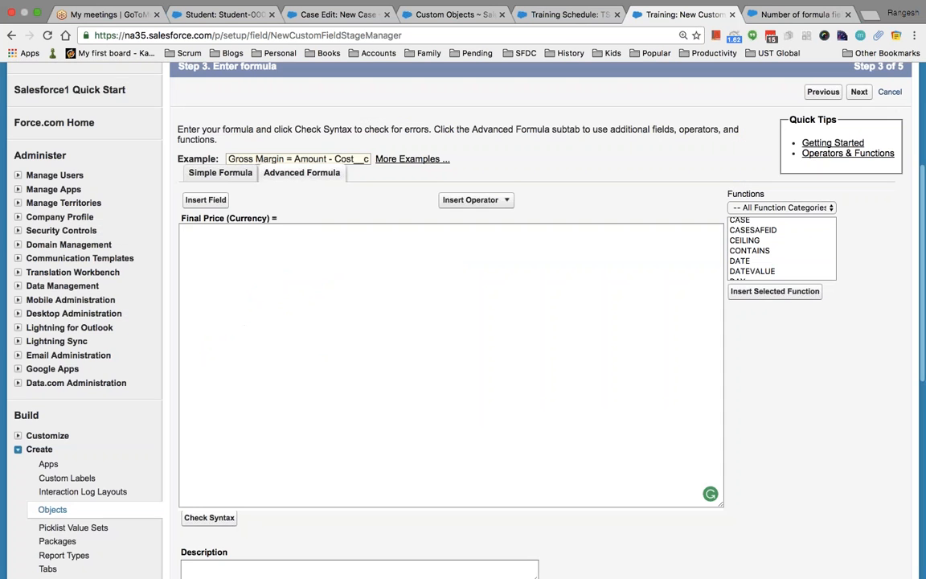
left_click(205, 199)
left_click(286, 298)
scroll(287, 299, "down", 4)
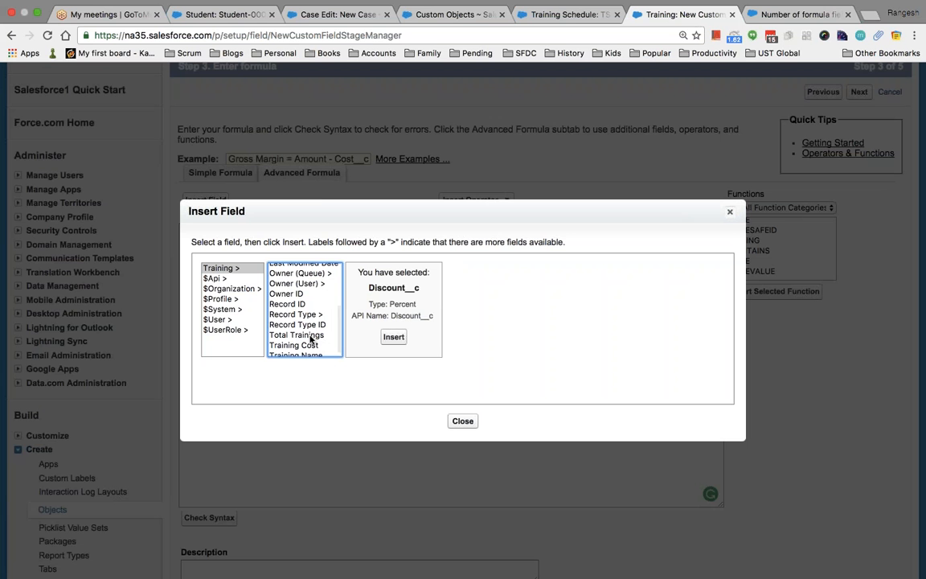
left_click(304, 345)
left_click(402, 337)
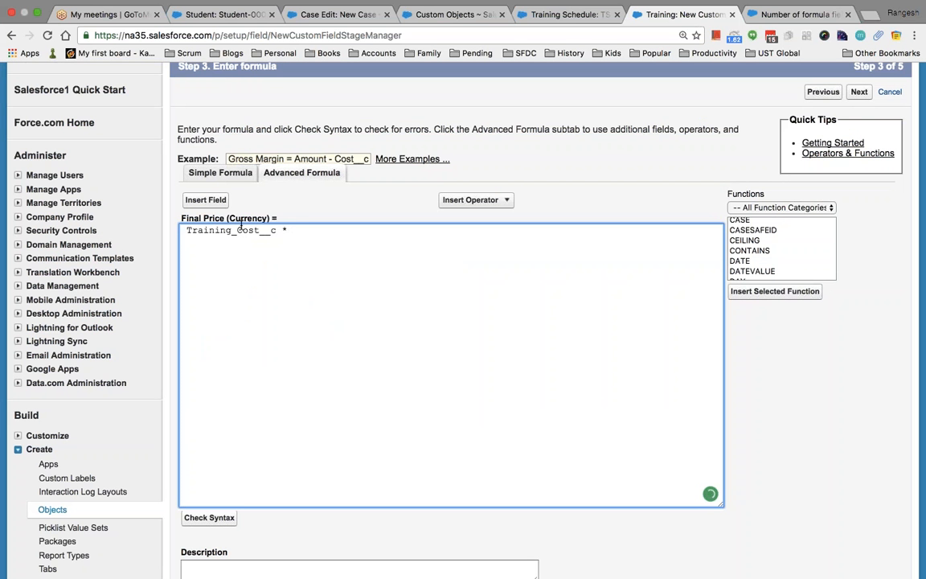
Add Discount__c after the multiplication sign and check the formula syntax.
left_click(205, 199)
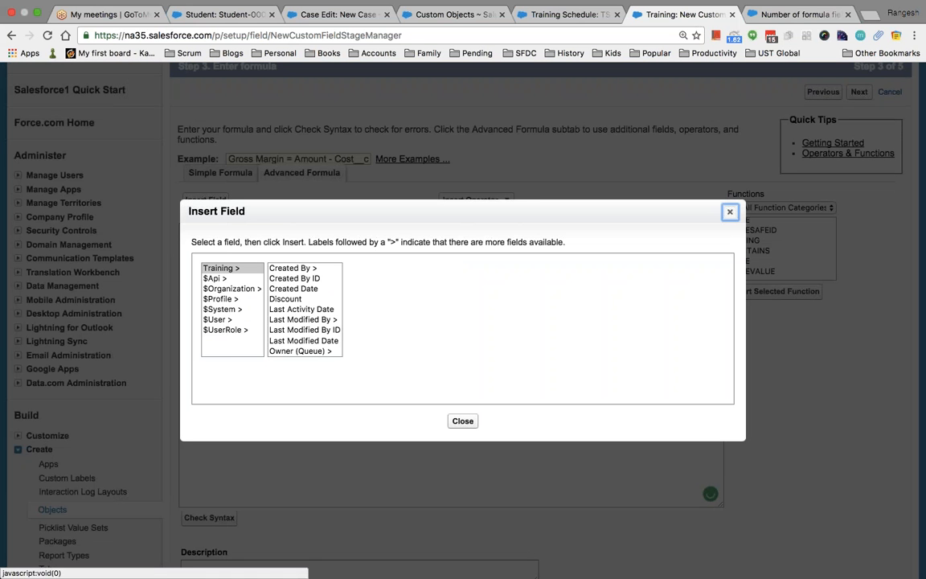
left_click(300, 298)
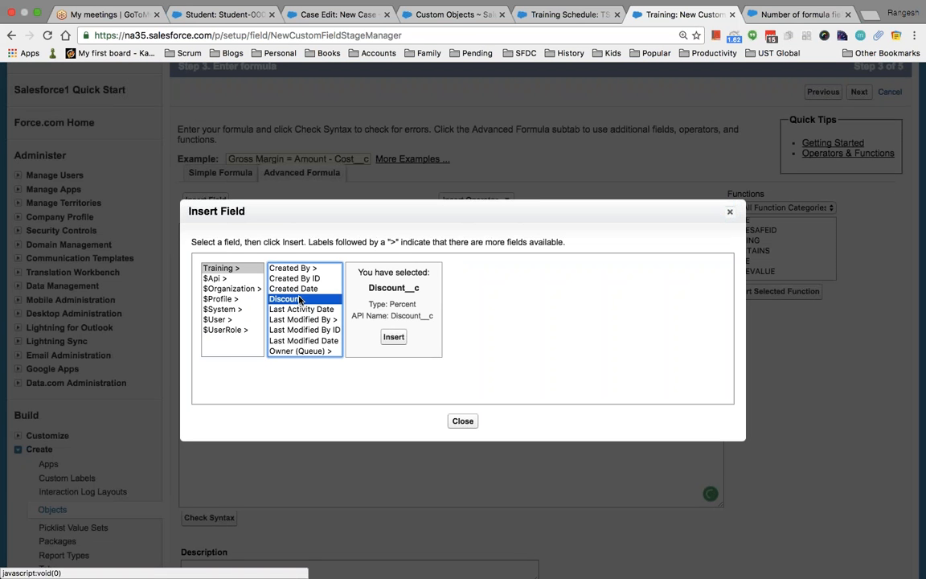
left_click(393, 337)
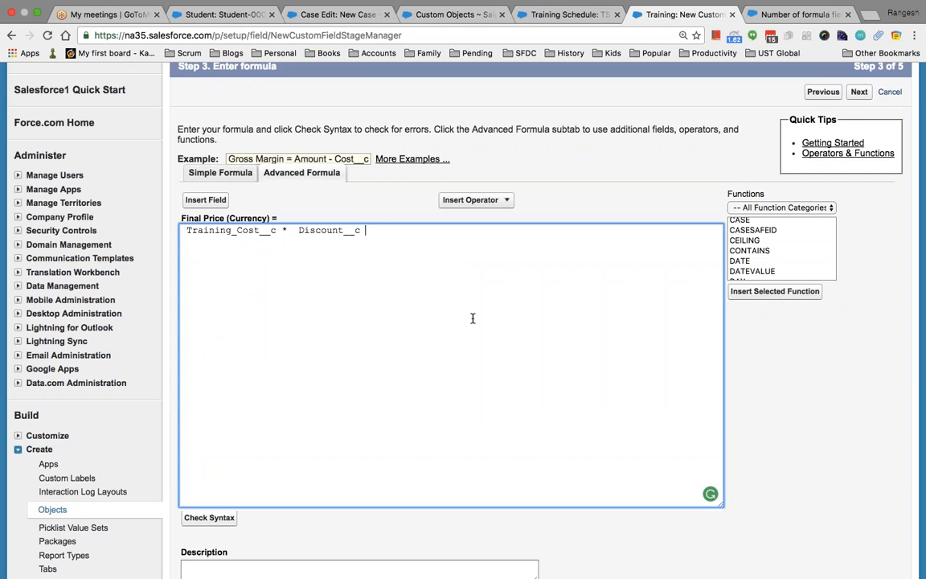
scroll(473, 320, "down", 2)
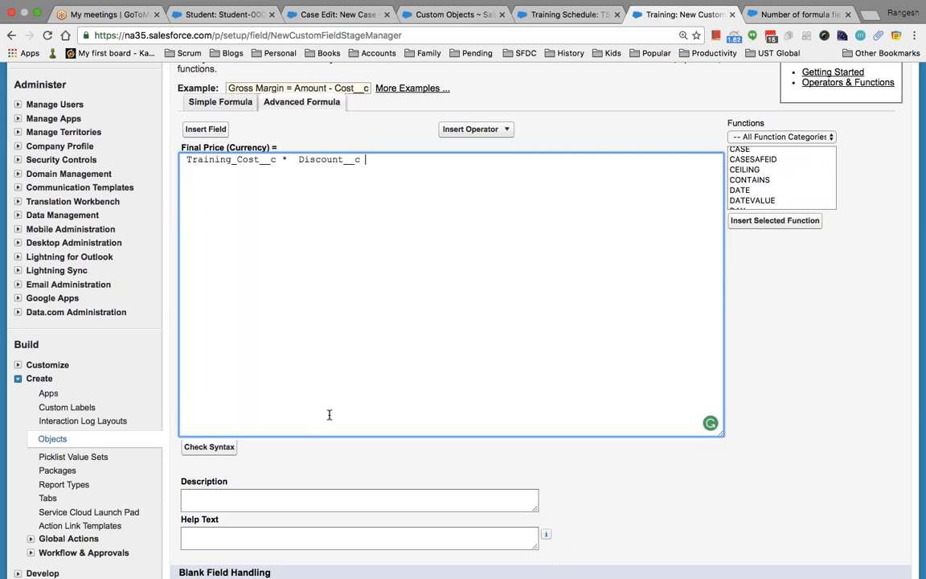
left_click(209, 445)
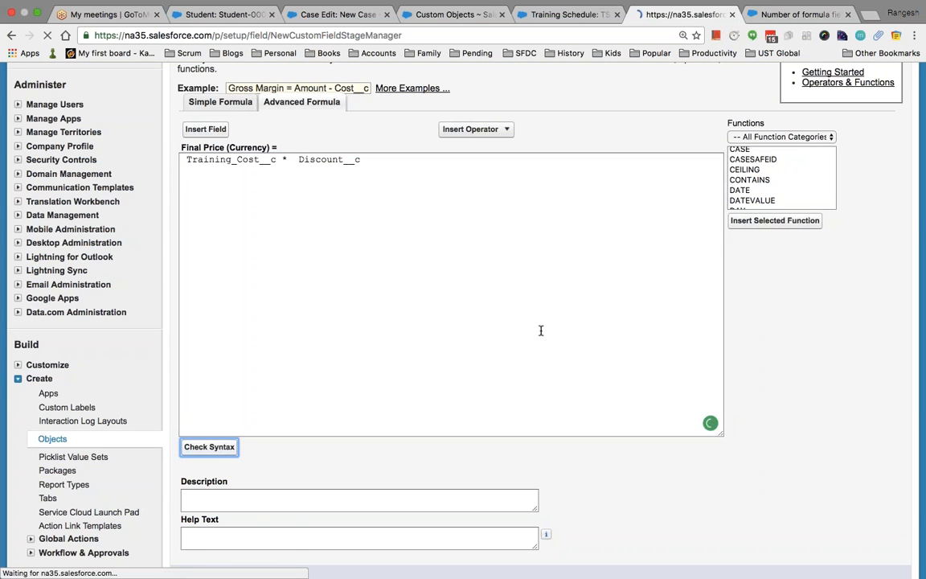
Review the Training_Cost__c * Discount__c formula text in the editor.
scroll(643, 338, "down", 4)
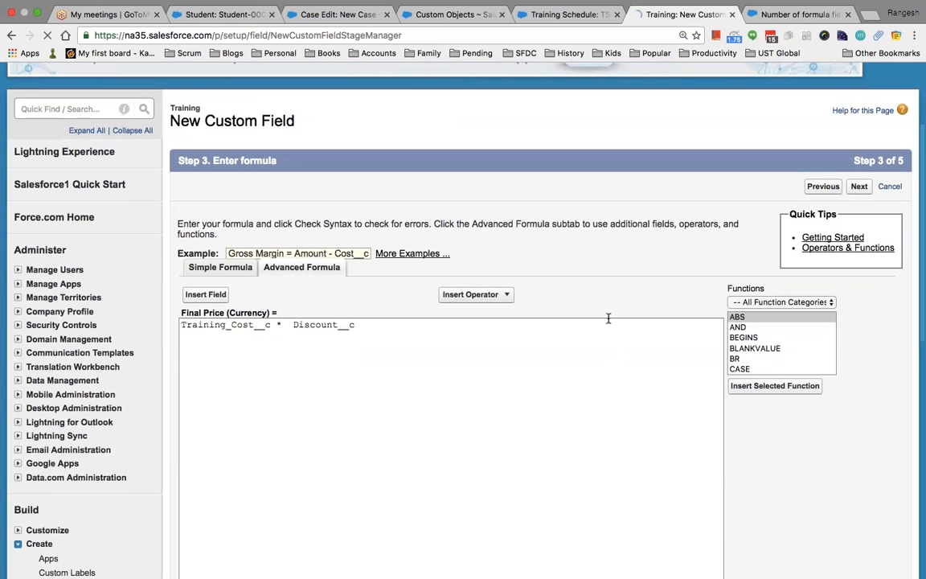
right_click(608, 318)
left_click(545, 337)
left_click(545, 337)
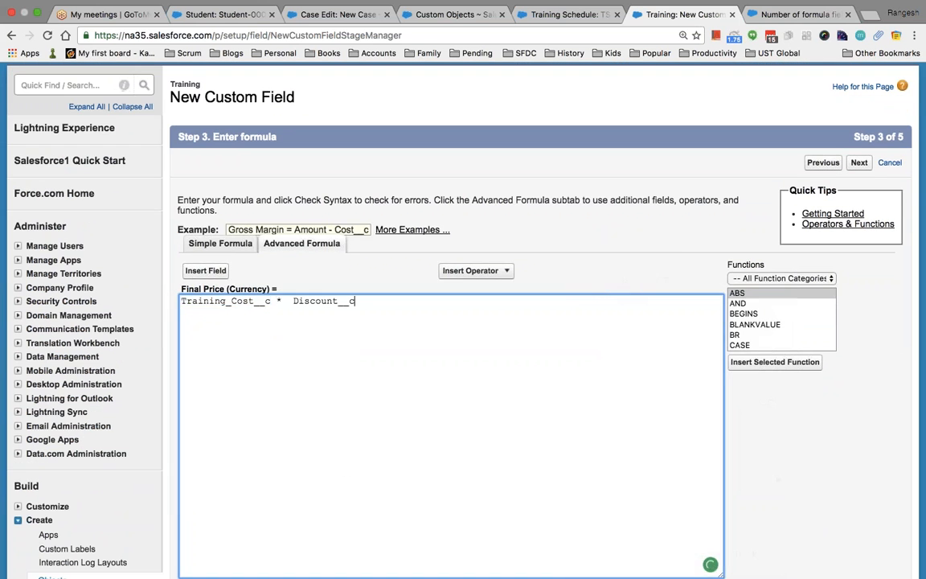
scroll(649, 361, "down", 2)
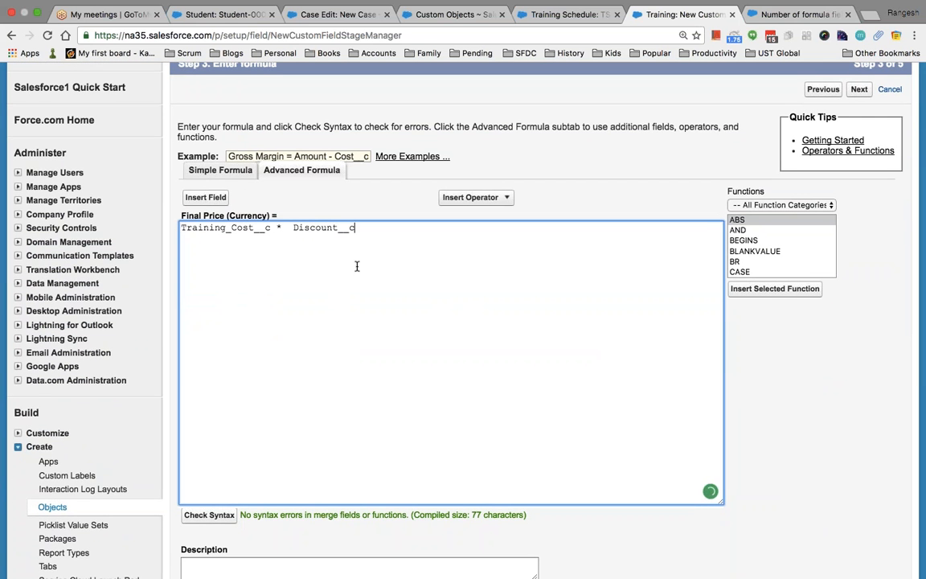
double_click(277, 227)
scroll(303, 252, "down", 1)
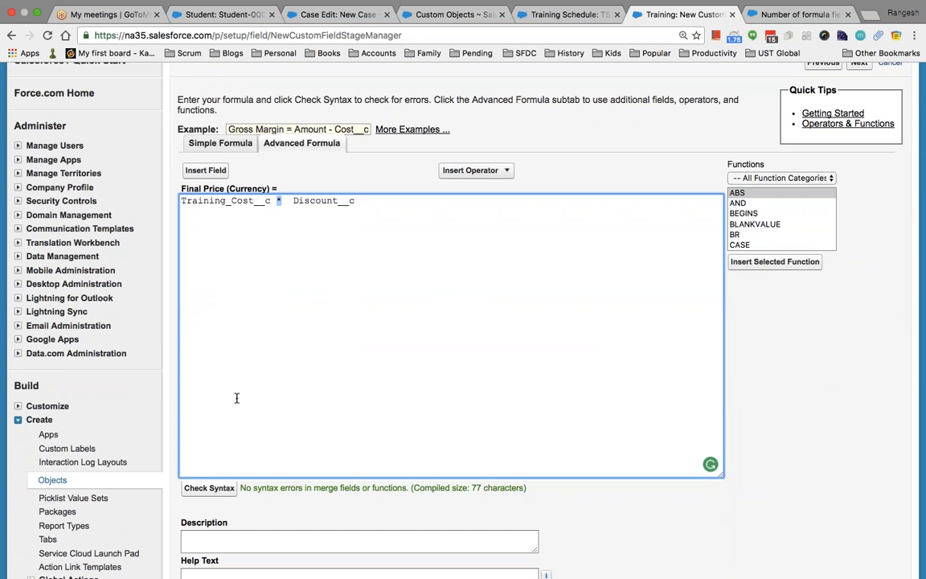
scroll(289, 441, "down", 8)
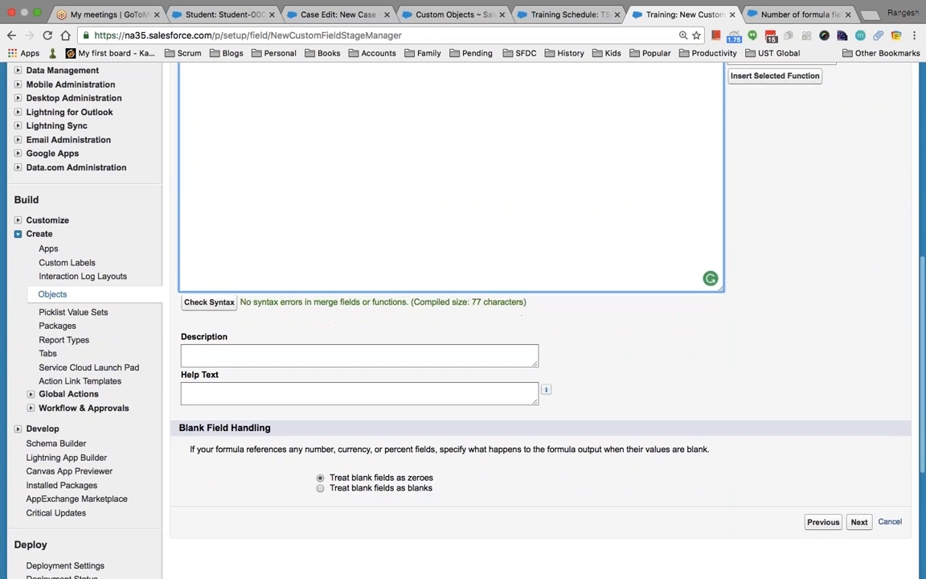
Keep default profile visibility, add Final Price to Training Layout, and save it.
left_click(858, 429)
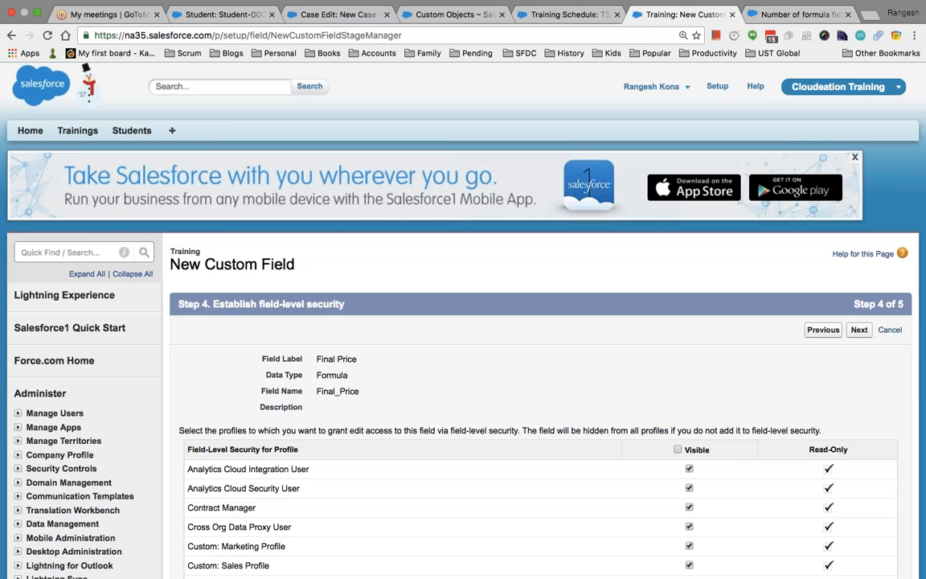
scroll(726, 462, "down", 15)
scroll(540, 321, "down", 2)
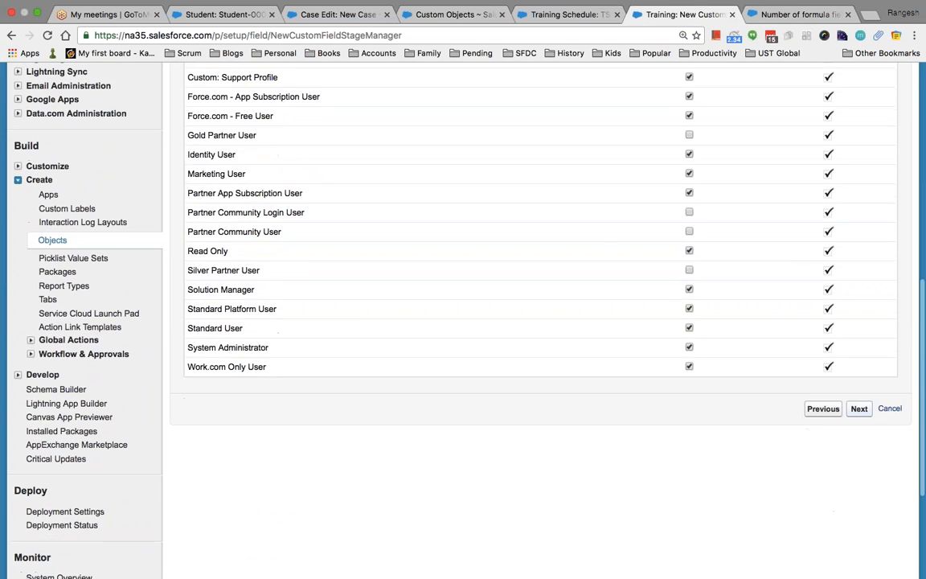
left_click(859, 409)
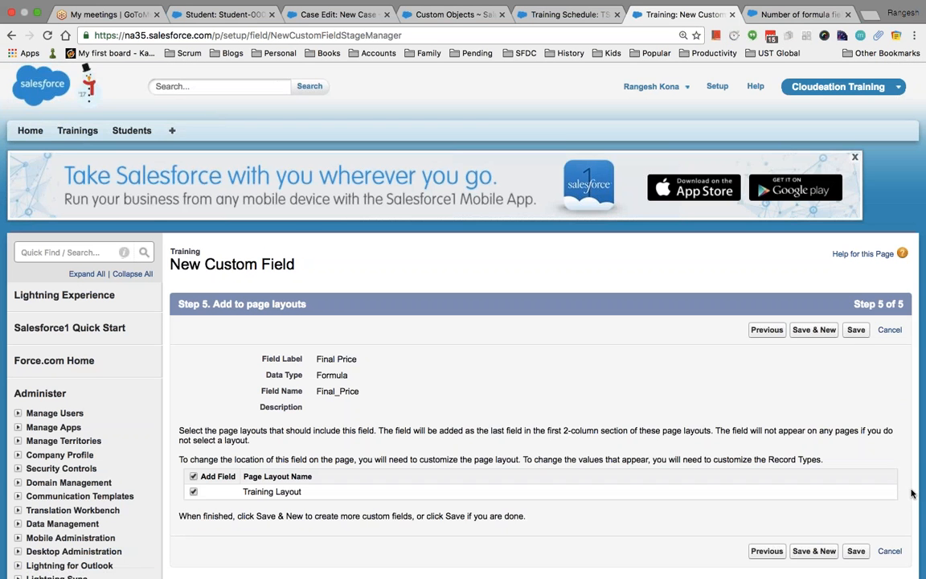
scroll(912, 493, "down", 2)
left_click(855, 457)
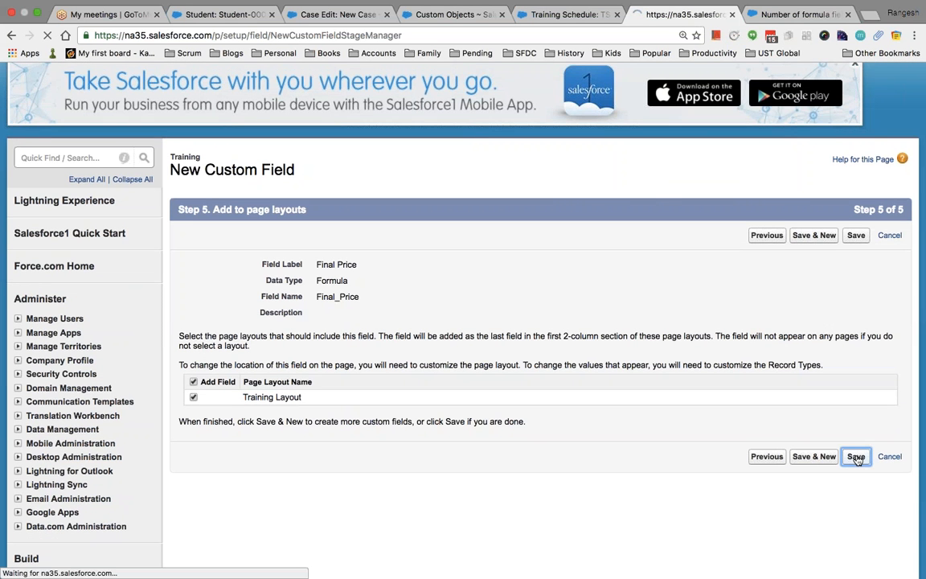
Open the Salesforce Developer Training record from the Trainings tab.
scroll(857, 459, "down", 5)
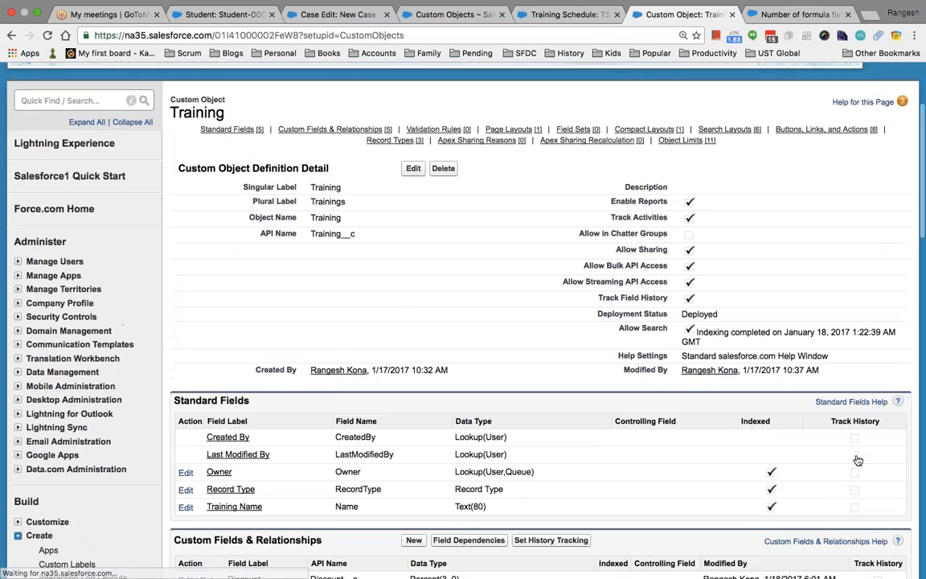
scroll(857, 460, "up", 5)
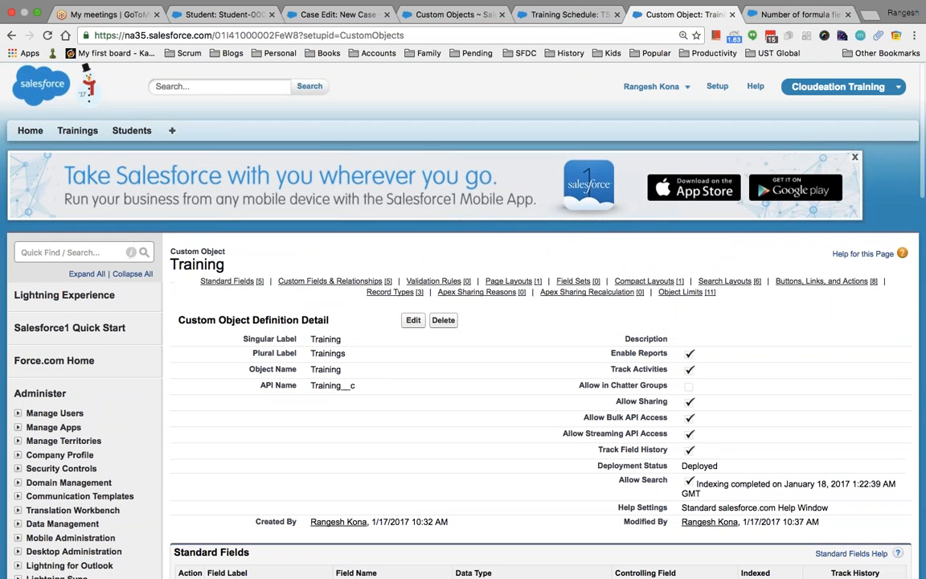
left_click(94, 131, "super")
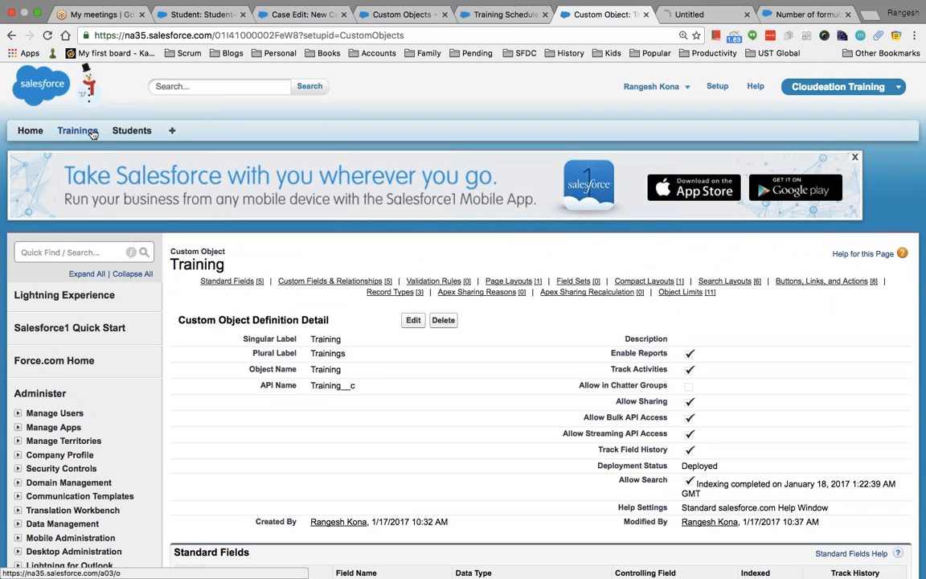
left_click(695, 15)
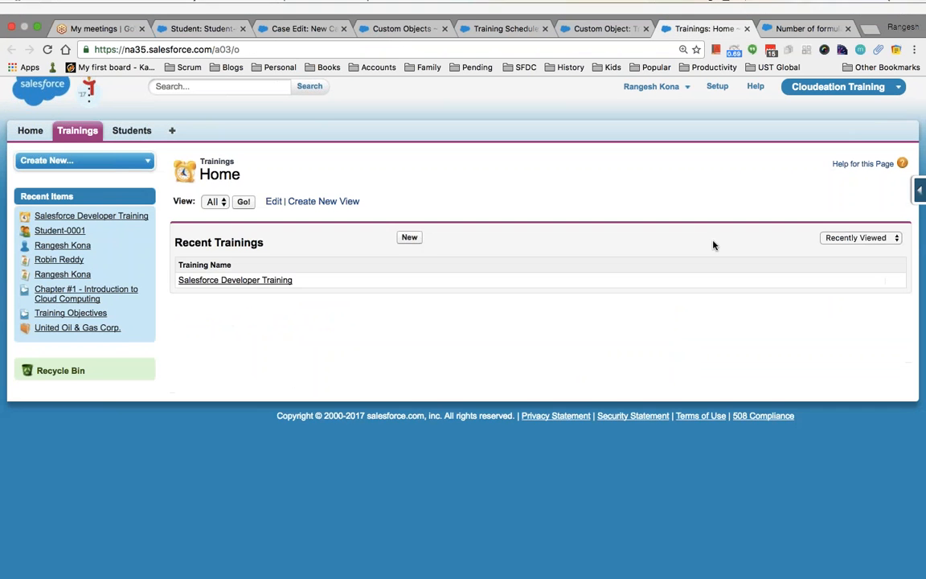
left_click(260, 280)
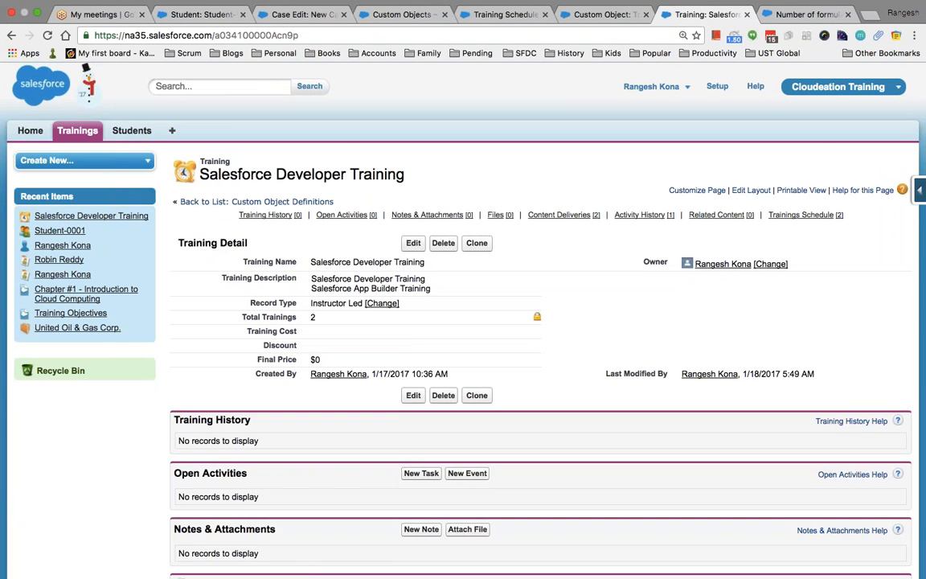
Set the record's Training Cost to 5000 and Discount to 5, and save.
left_click(413, 242)
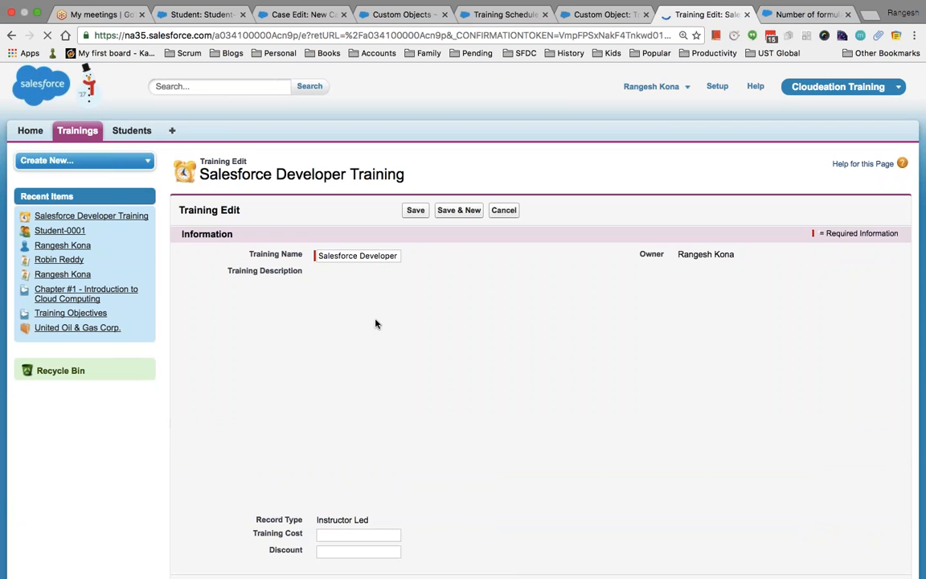
scroll(442, 385, "down", 1)
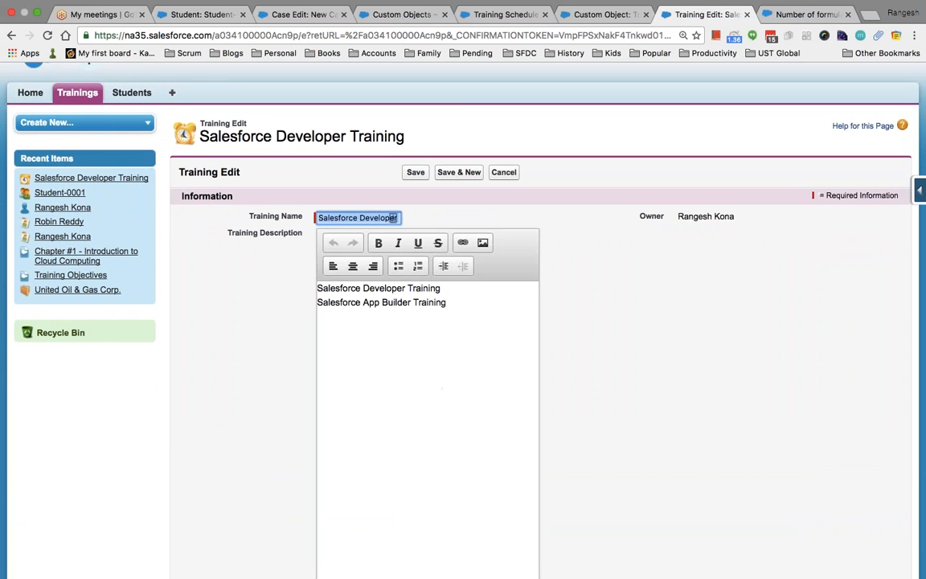
scroll(442, 385, "down", 2)
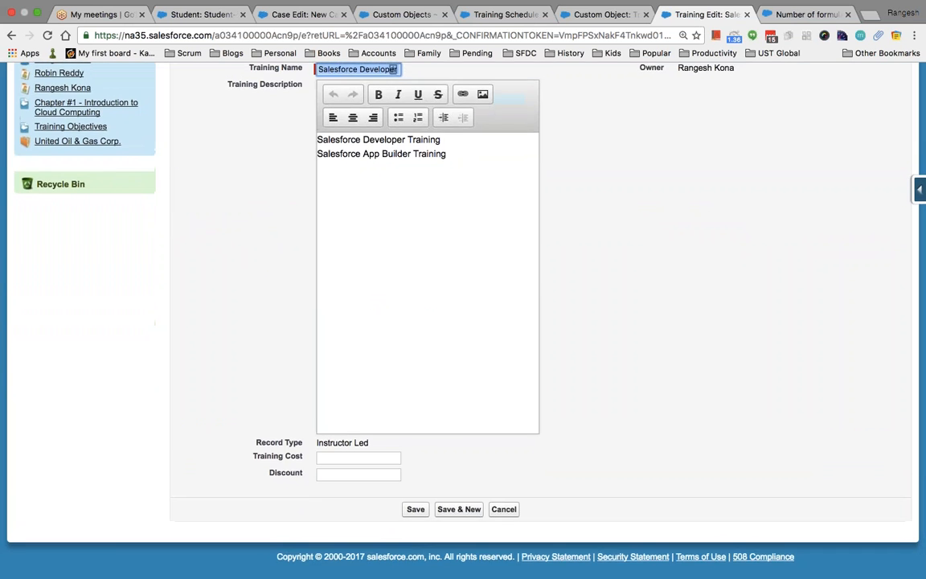
left_click(352, 459)
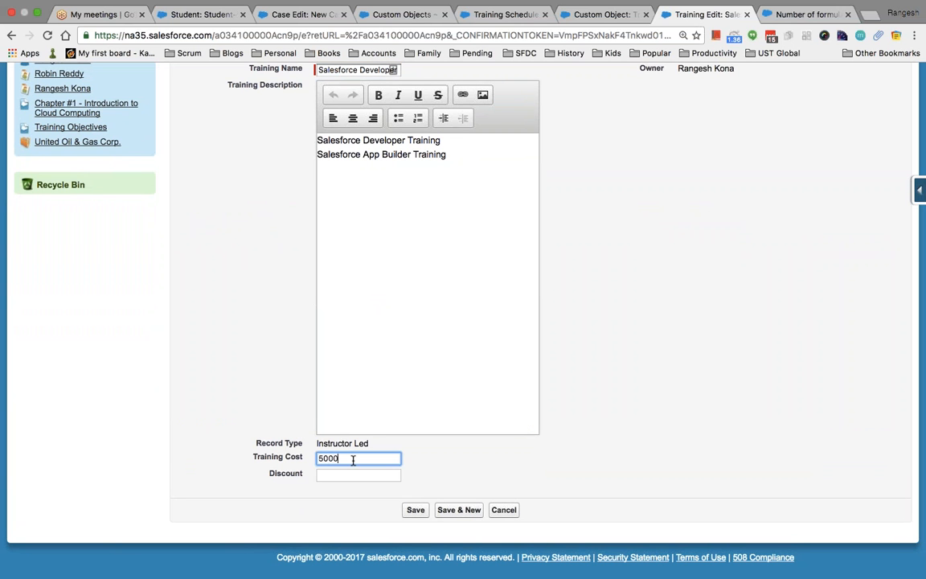
key("Tab")
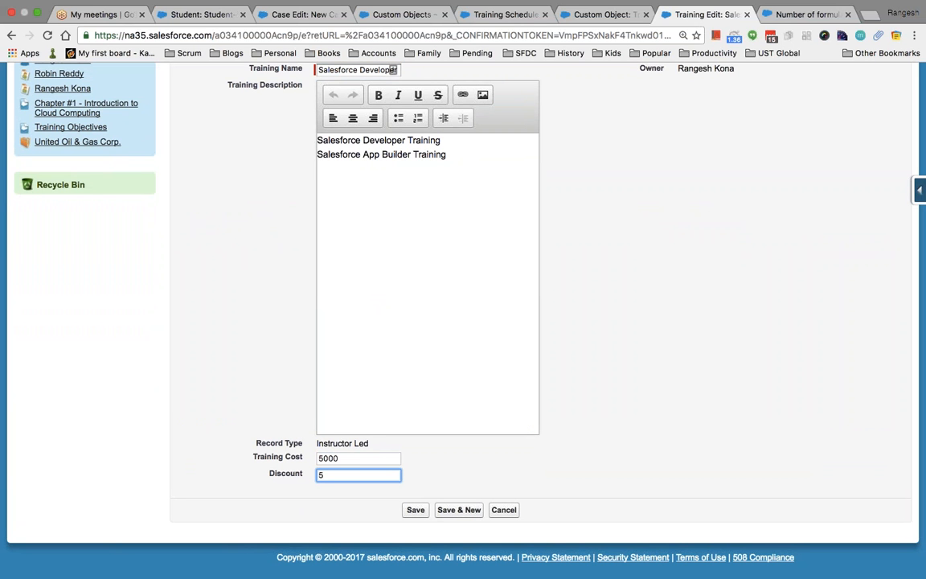
left_click(416, 510)
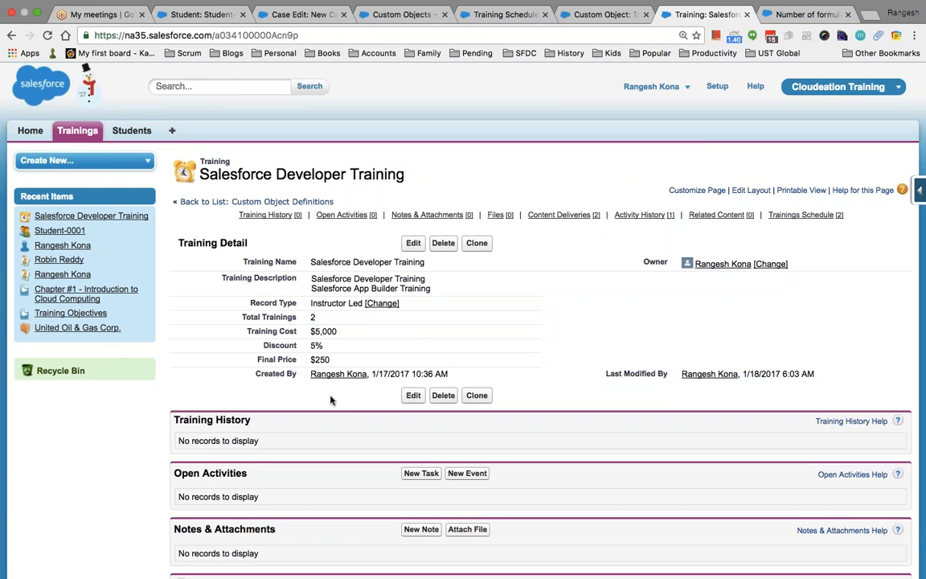
Navigate back through the open tabs to the Training object definition.
left_click(599, 16)
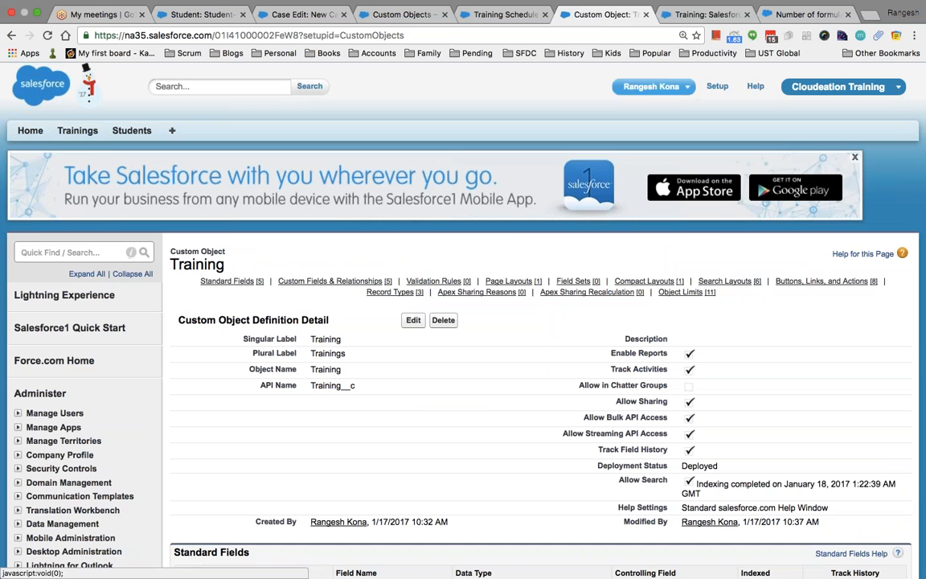
left_click(515, 19)
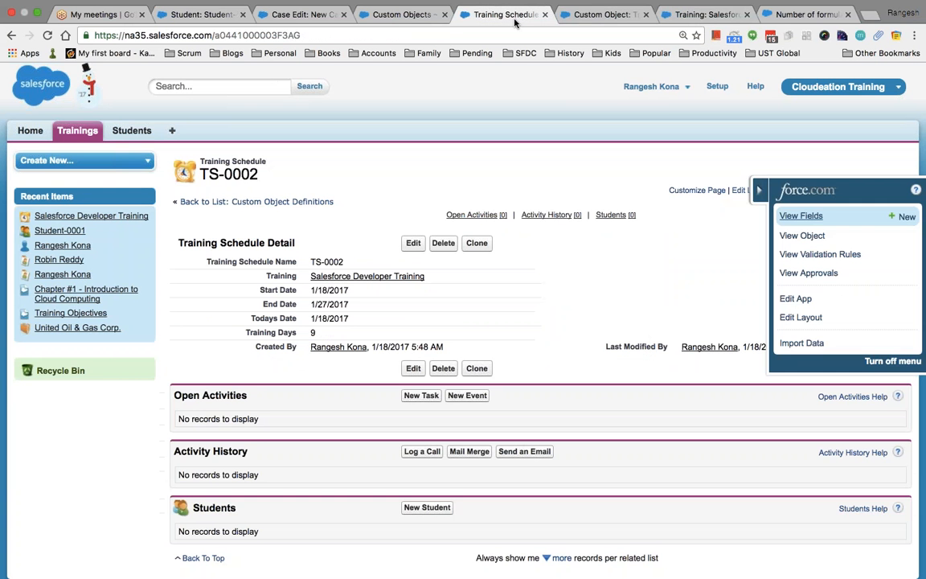
left_click(599, 16)
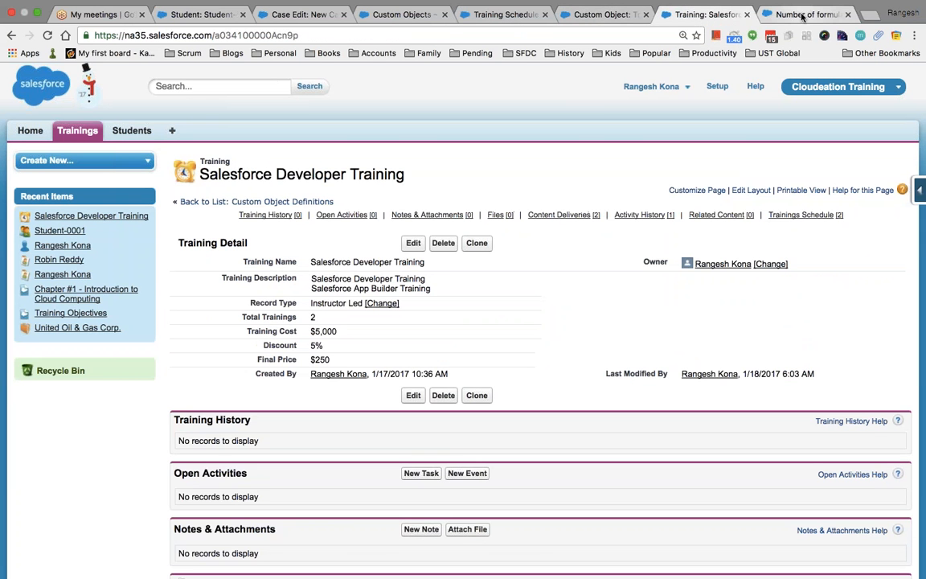
left_click(802, 16)
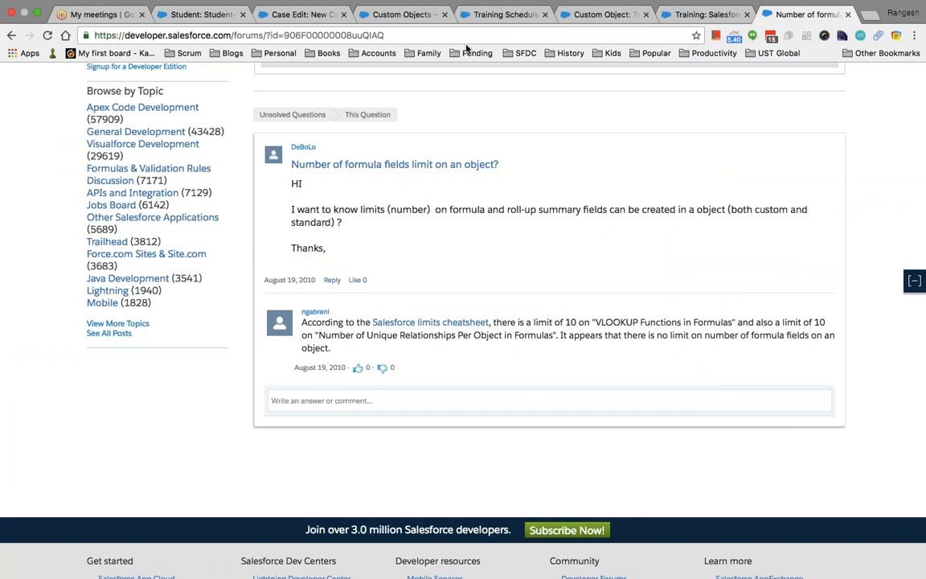
left_click(396, 20)
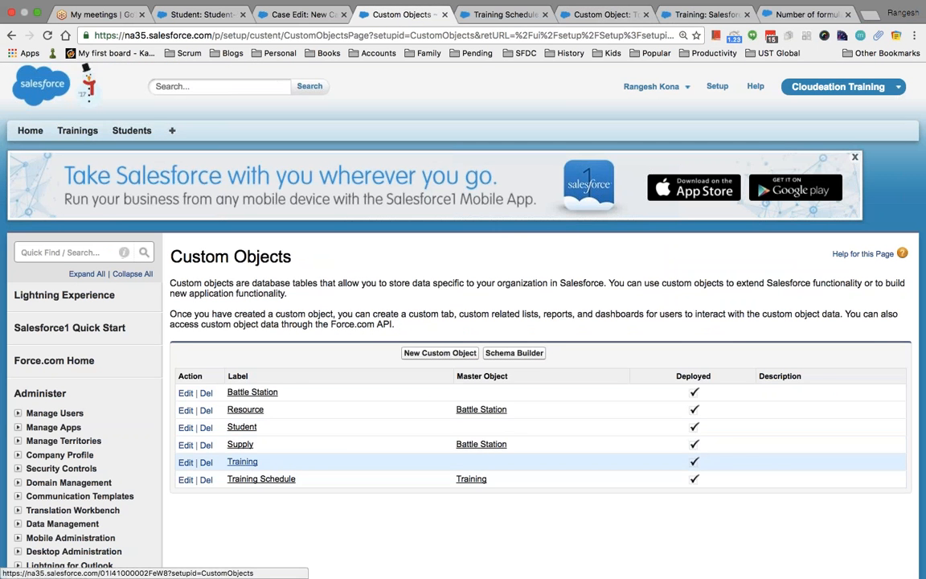
left_click(257, 465)
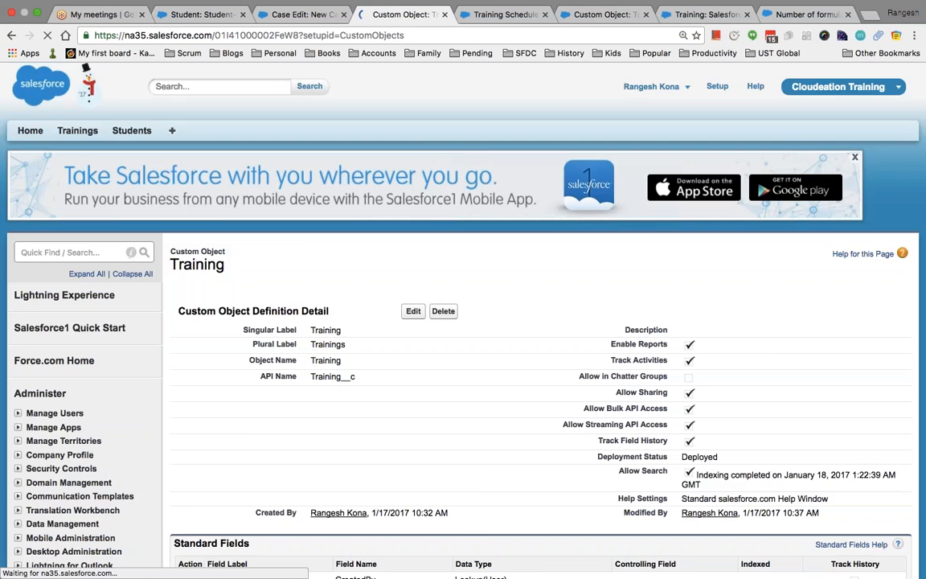
scroll(340, 410, "down", 5)
scroll(340, 410, "down", 4)
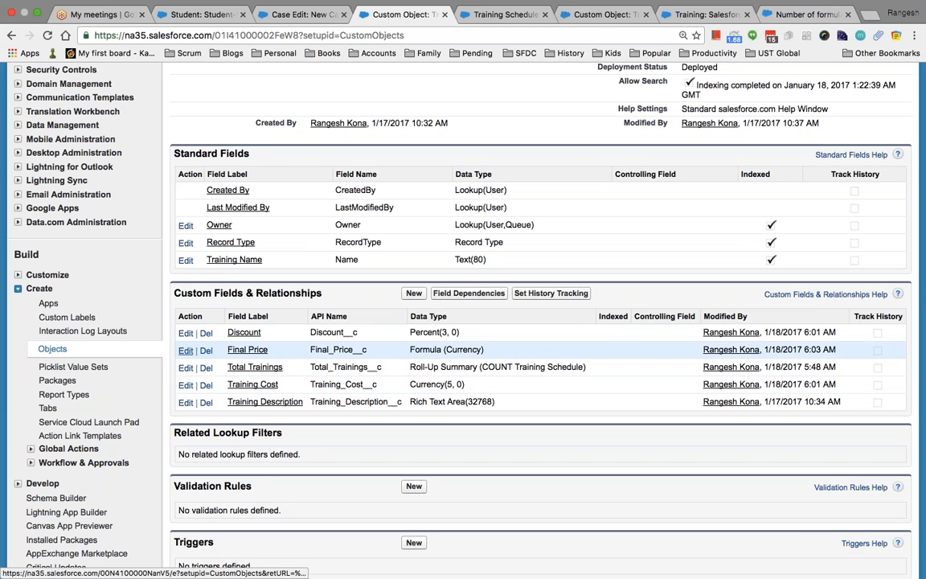
Change the Final Price formula to Training_Cost__c * Discount__c/100 and save it.
left_click(184, 349)
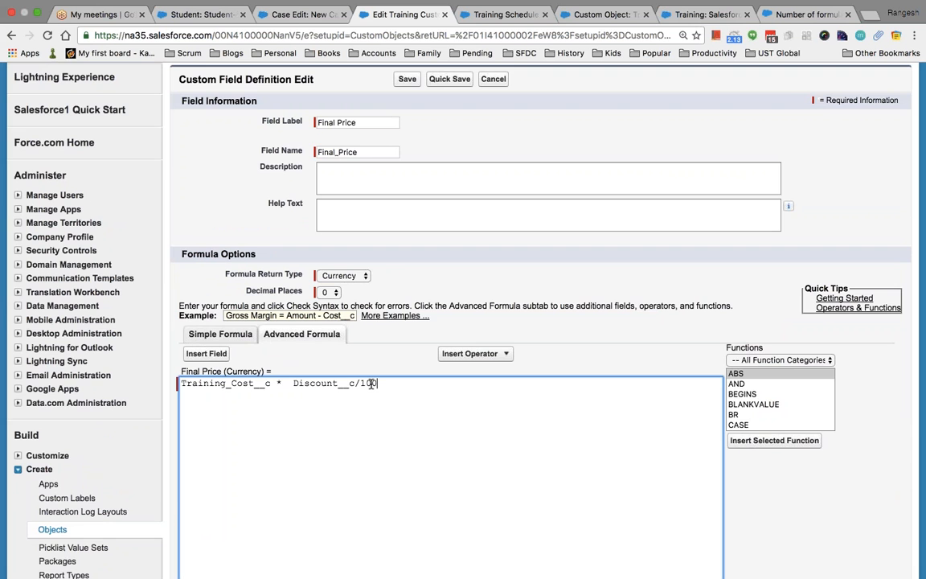
scroll(597, 424, "down", 4)
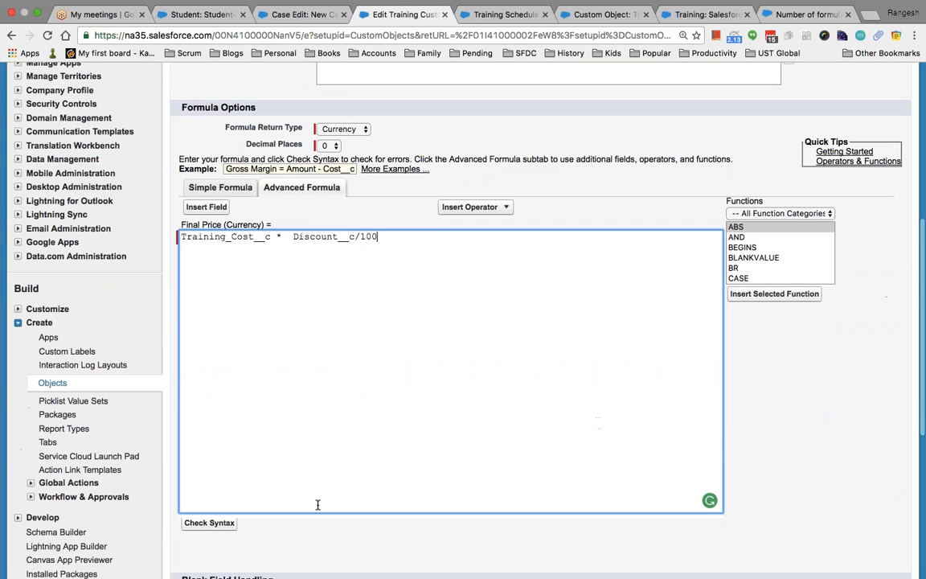
scroll(384, 495, "down", 5)
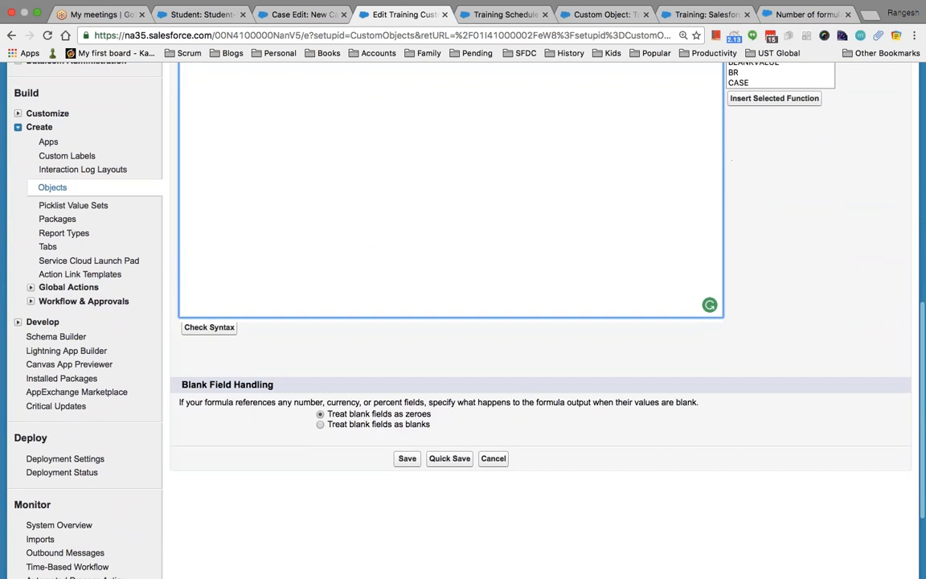
left_click(407, 460)
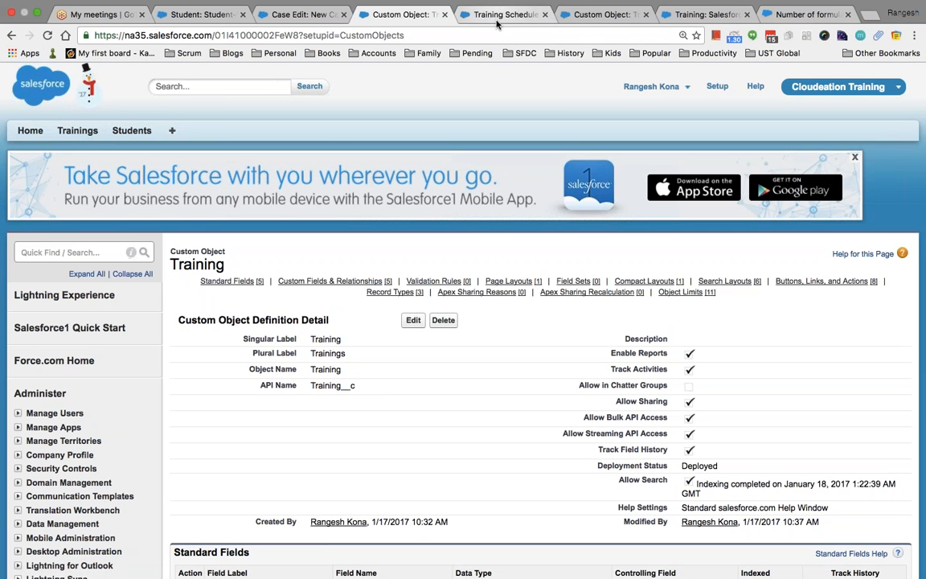
Reload the Salesforce Developer Training record to see Final Price recalculated as $3.
left_click(697, 15)
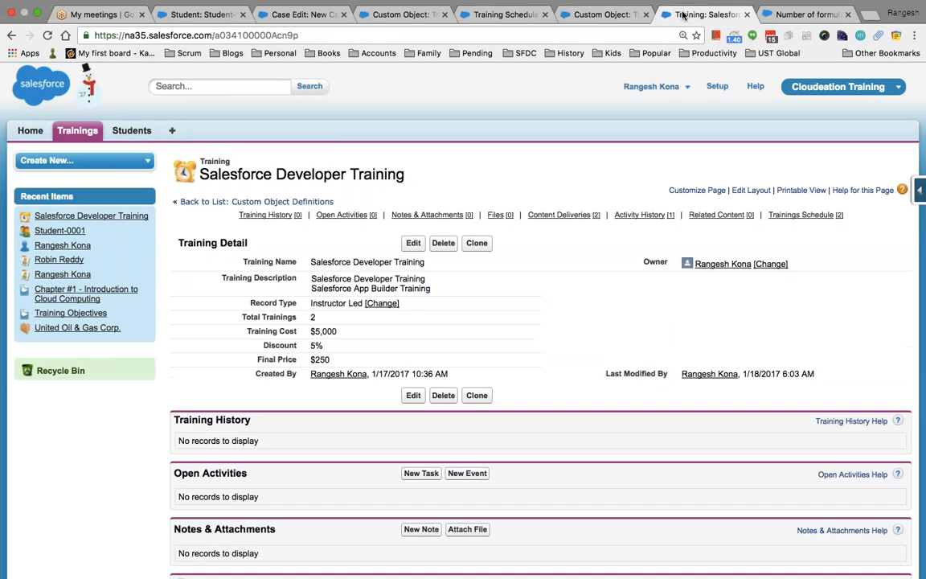
left_click(47, 35)
left_click(296, 15)
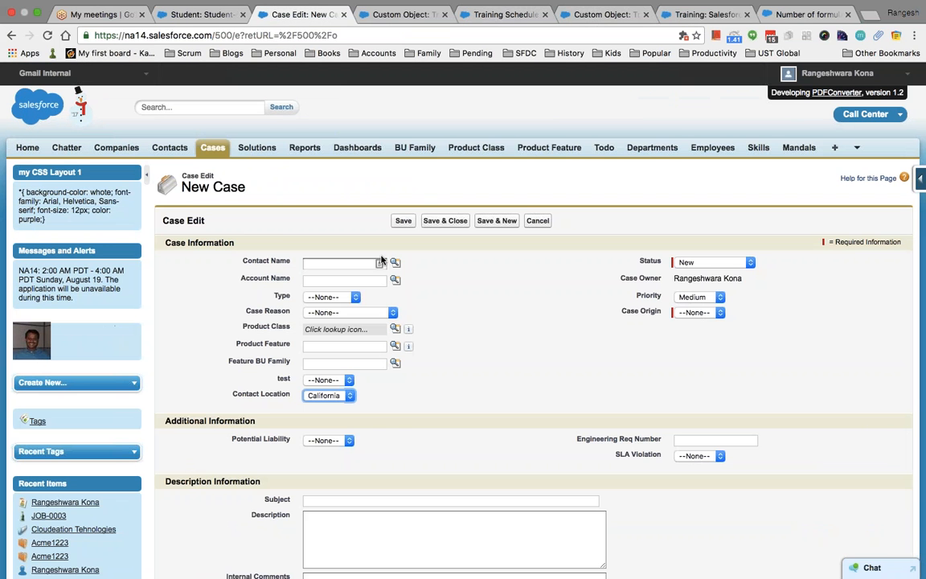
Reopen the Final Price field's edit page from the Training object definition.
left_click(377, 15)
scroll(539, 321, "down", 3)
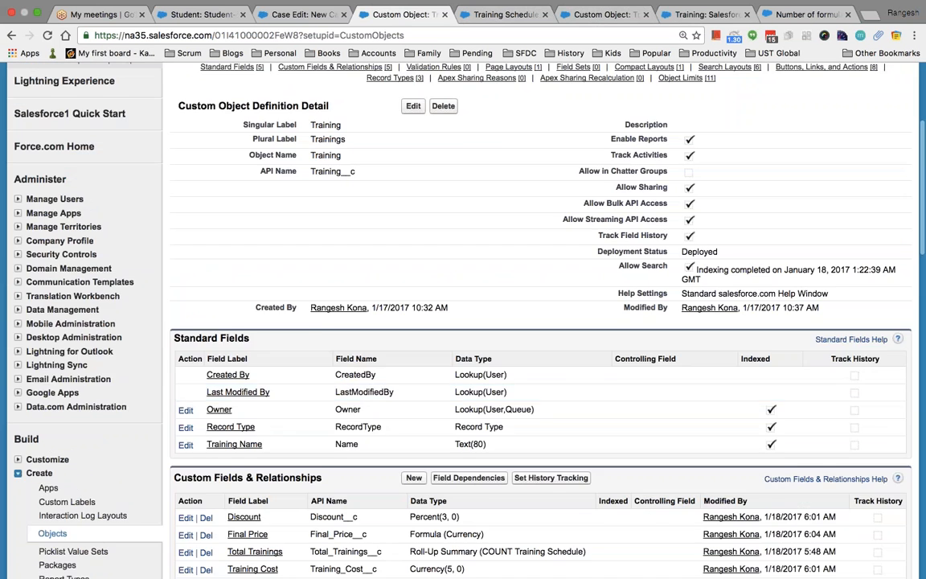
scroll(185, 376, "down", 2)
left_click(185, 376)
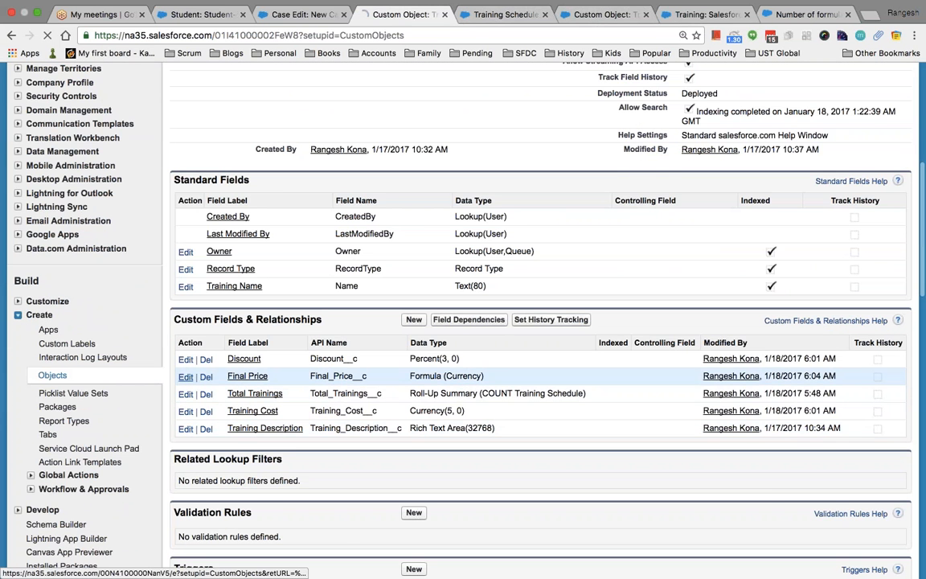
scroll(368, 406, "down", 5)
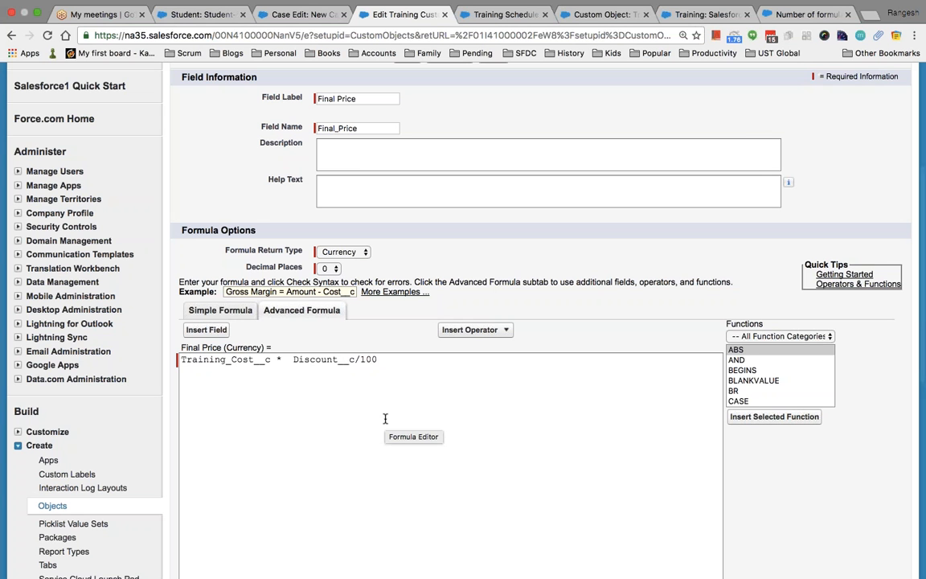
Insert Training_Cost__c at the start of the Final Price formula.
left_click(293, 359)
type("(")
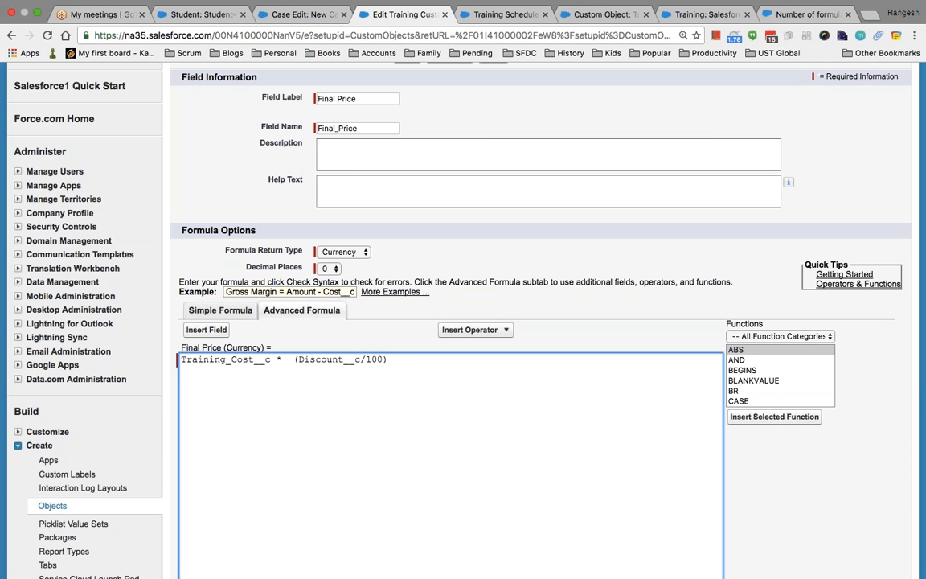
left_click(205, 330)
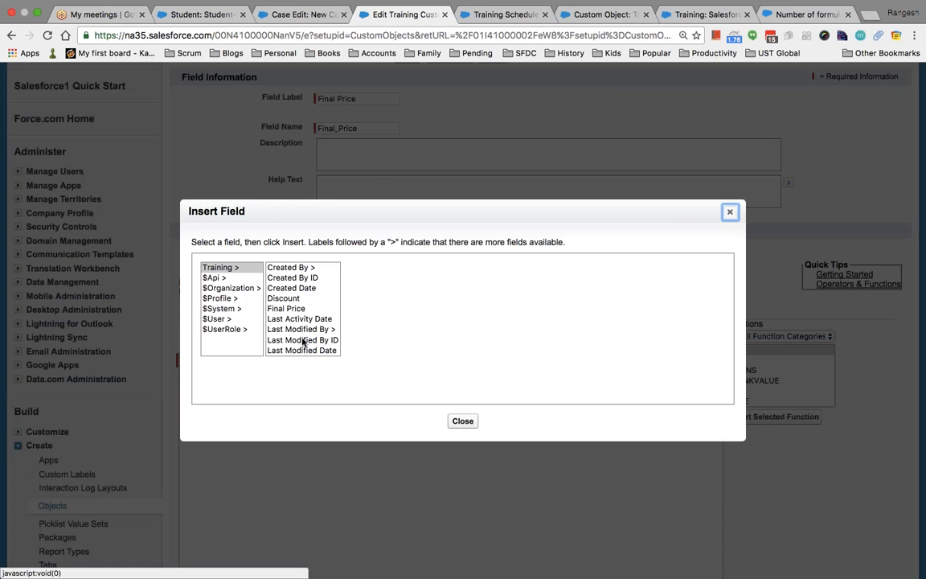
left_click(309, 332)
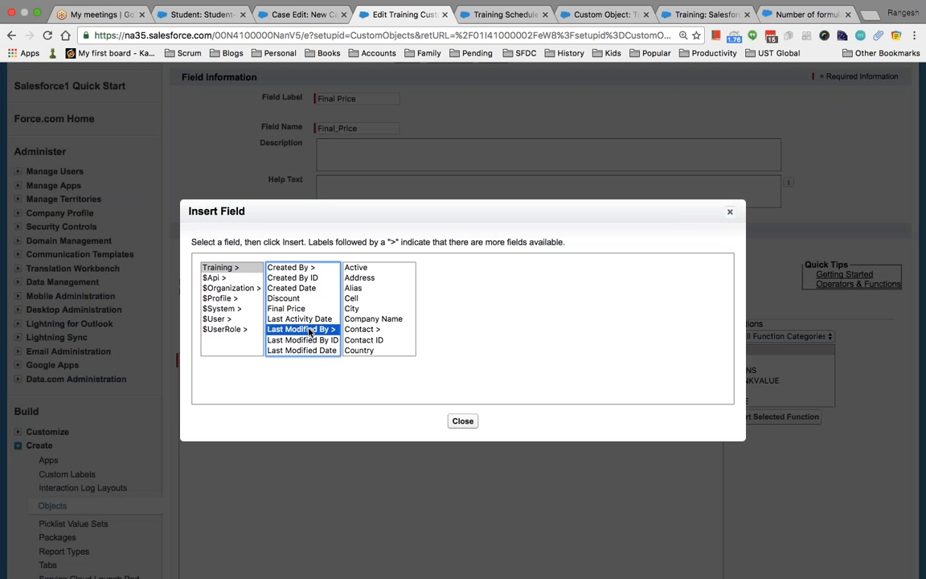
key("t")
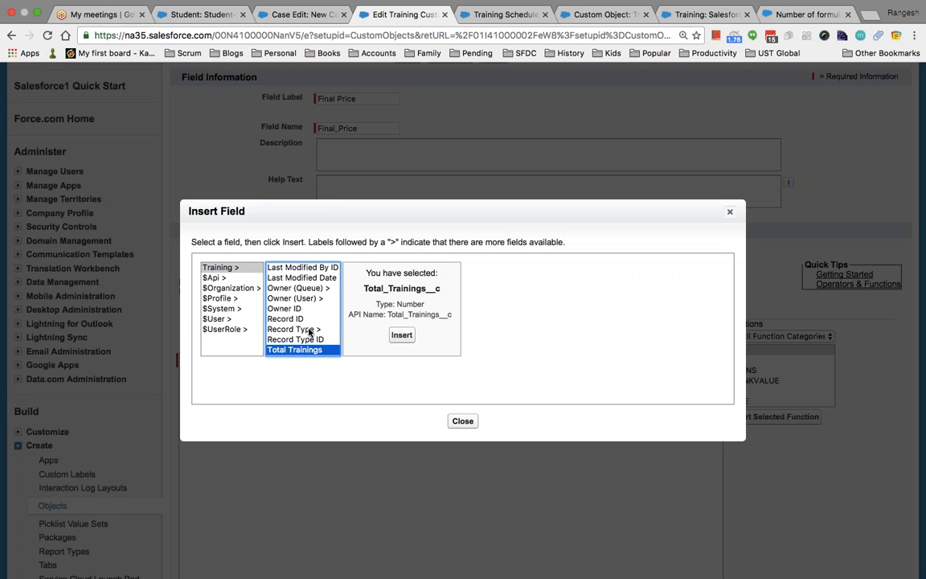
key("Down")
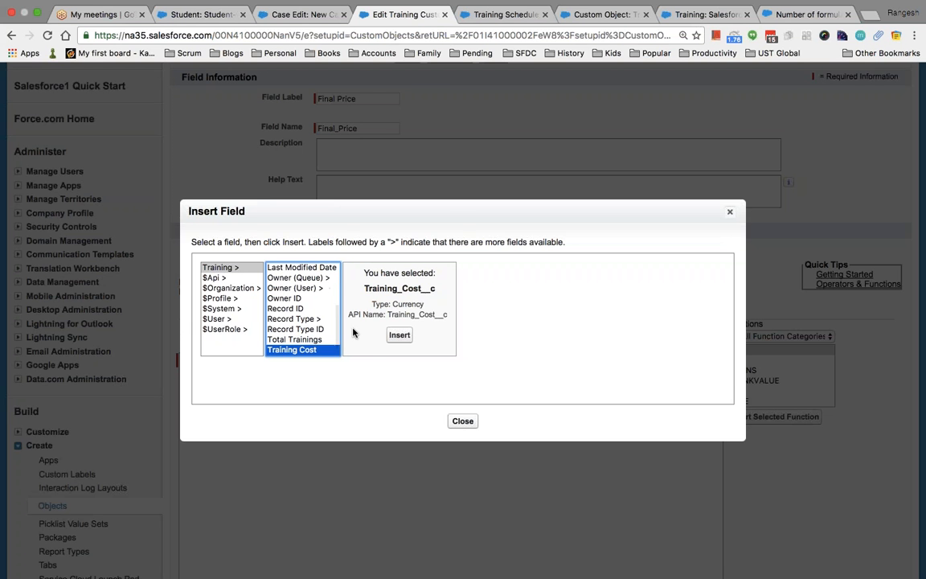
left_click(399, 334)
Add a minus sign, strip the /100 and parentheses, and save the formula.
type("-")
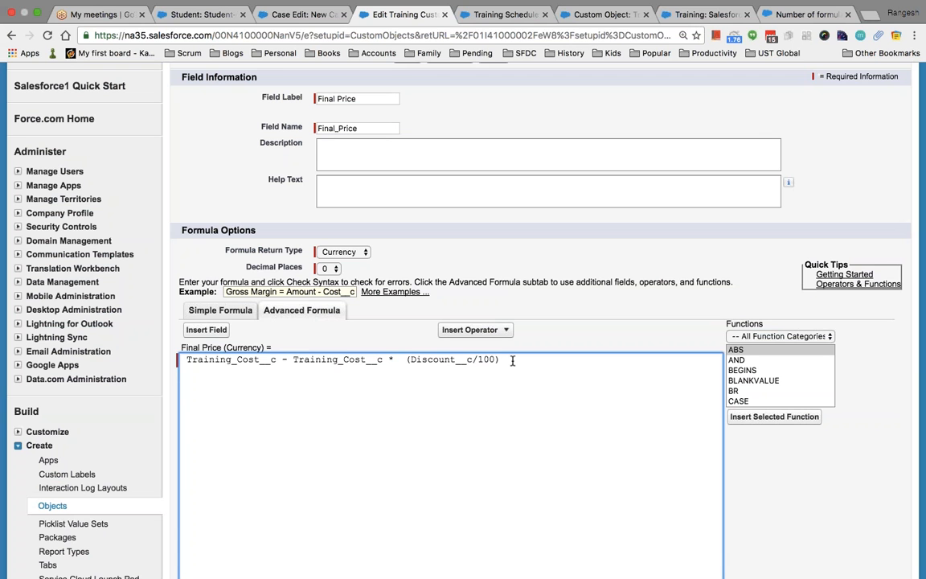
key("BackSpace")
key("BackSpace")
key("BackSpace")
key("BackSpace")
key("BackSpace")
left_click(411, 359)
key("BackSpace")
key("BackSpace")
scroll(557, 420, "down", 5)
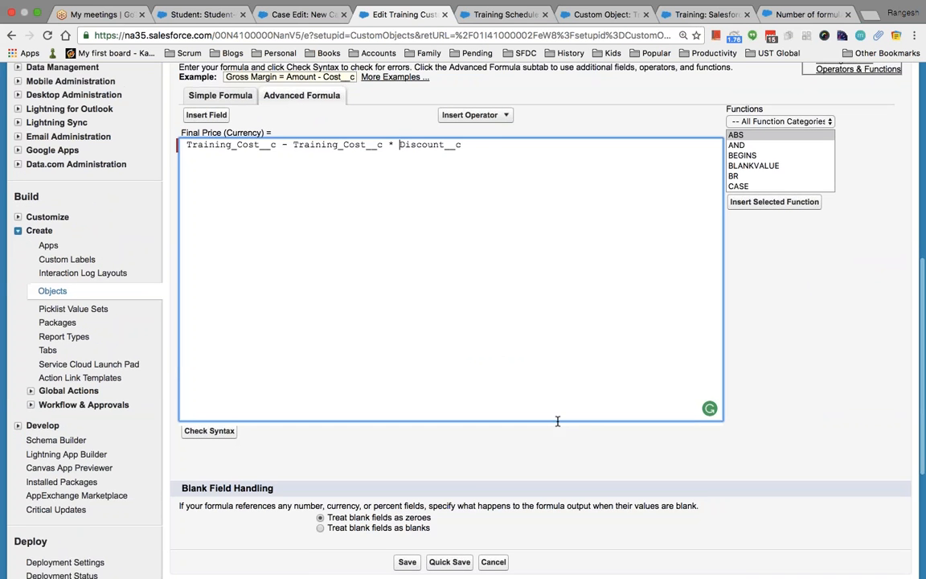
left_click(407, 529)
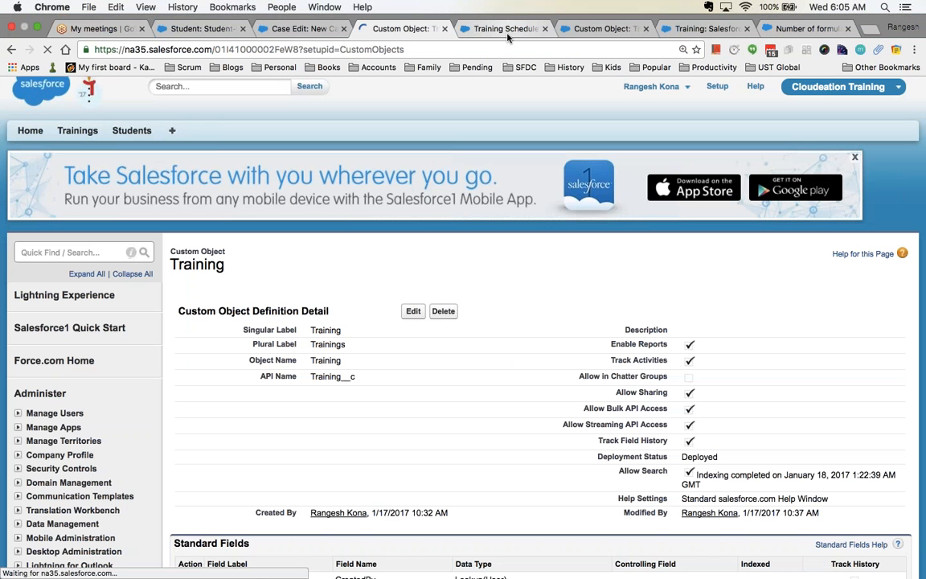
Refresh the Salesforce Developer Training record so Final Price shows $4,750.
left_click(692, 29)
key("super+r")
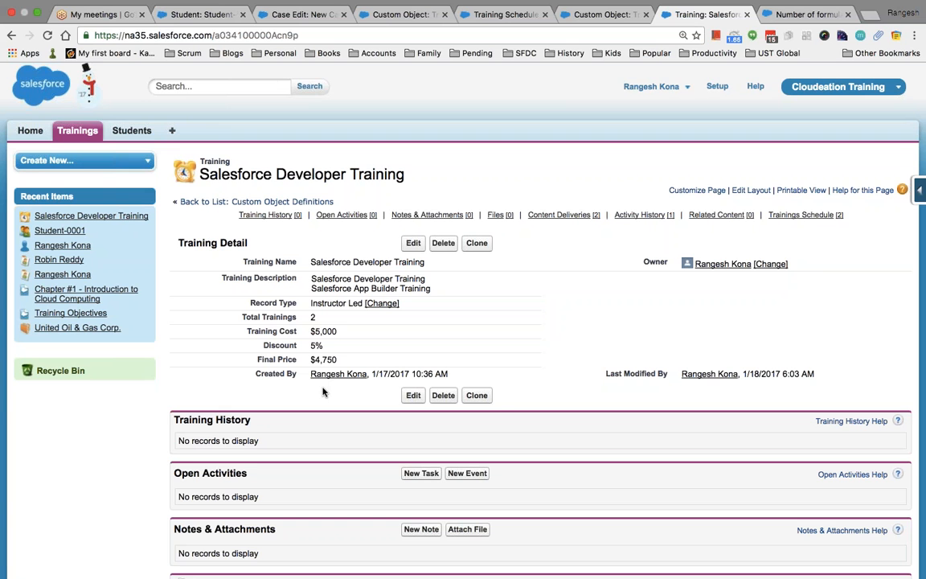
key("super+Tab")
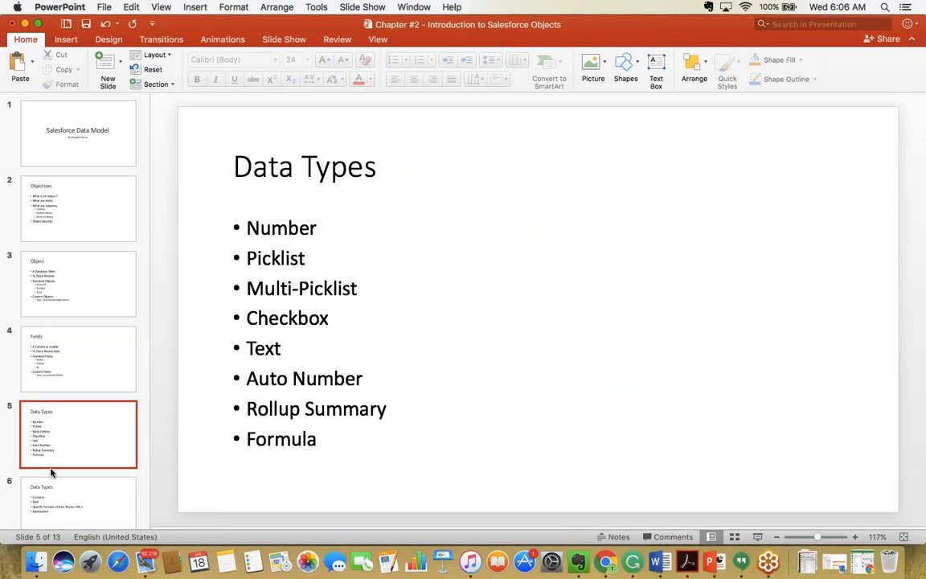
Page through the Data Types slides to slide 7, which lists External Id and Encrypted Field.
scroll(50, 472, "down", 2)
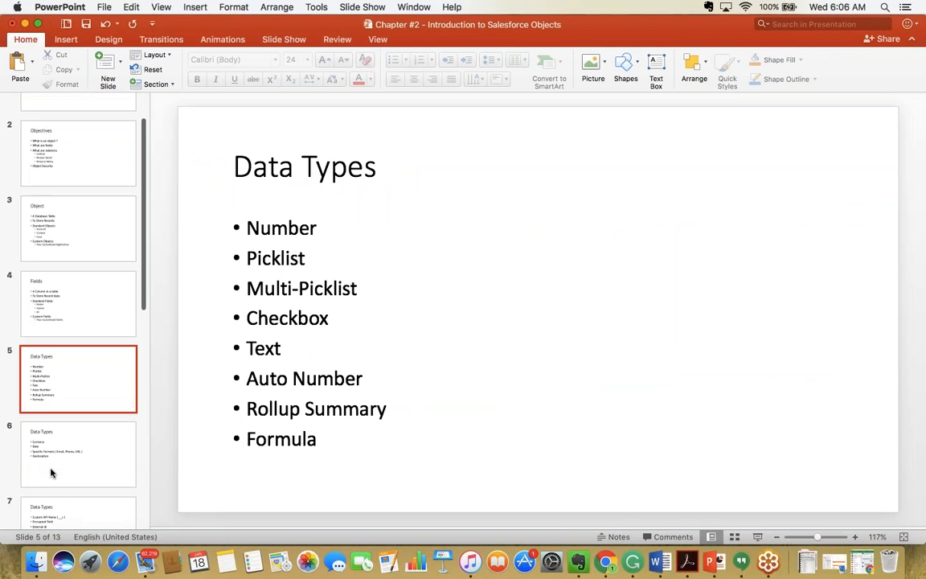
left_click(329, 387)
left_click(306, 354)
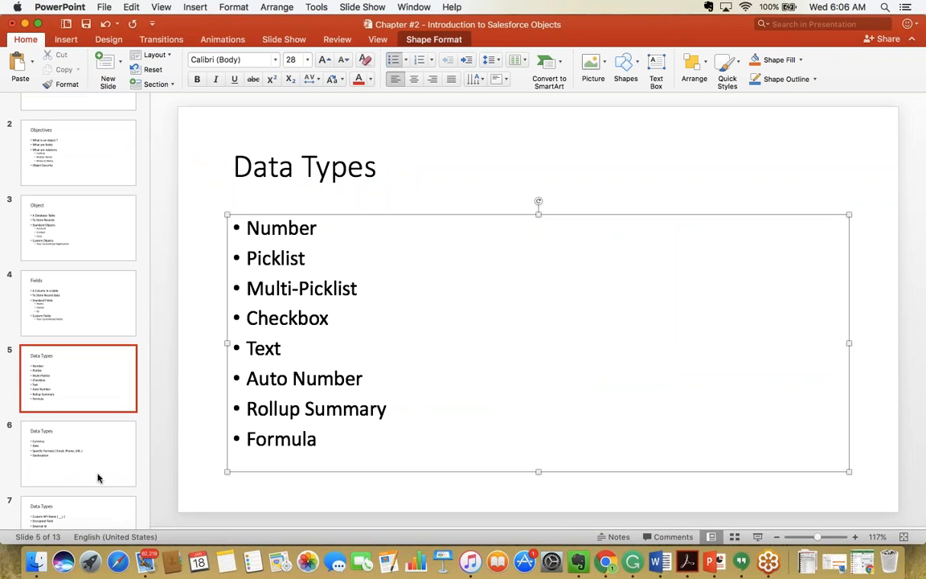
left_click(98, 478)
scroll(31, 377, "down", 2)
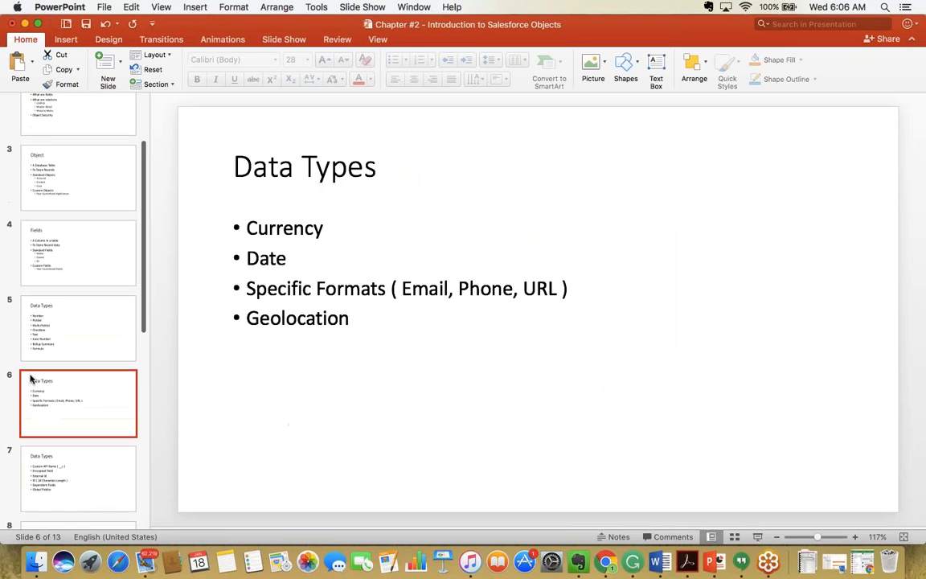
left_click(379, 318)
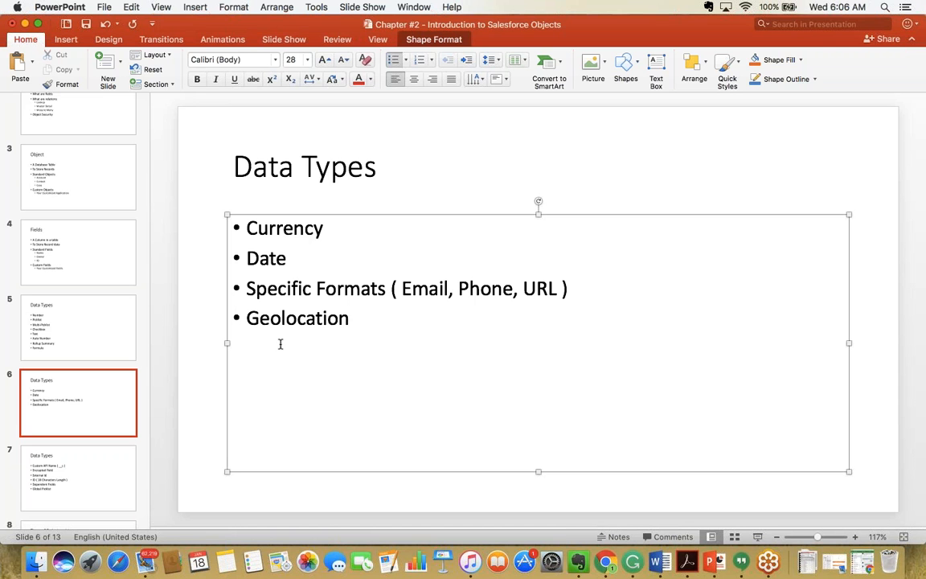
left_click(93, 482)
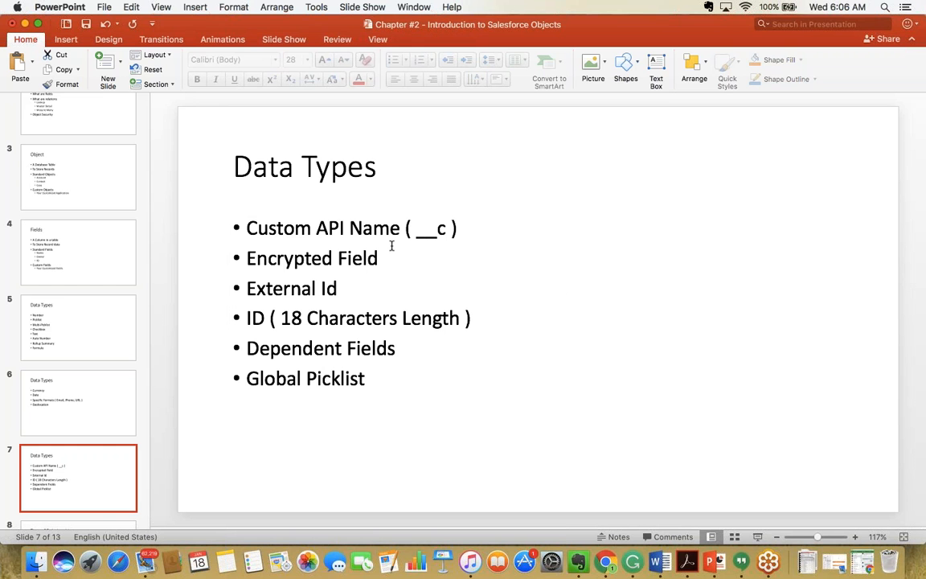
Close the formula-fields forum tab and scroll the Training object page to Custom Fields.
key("super+Tab")
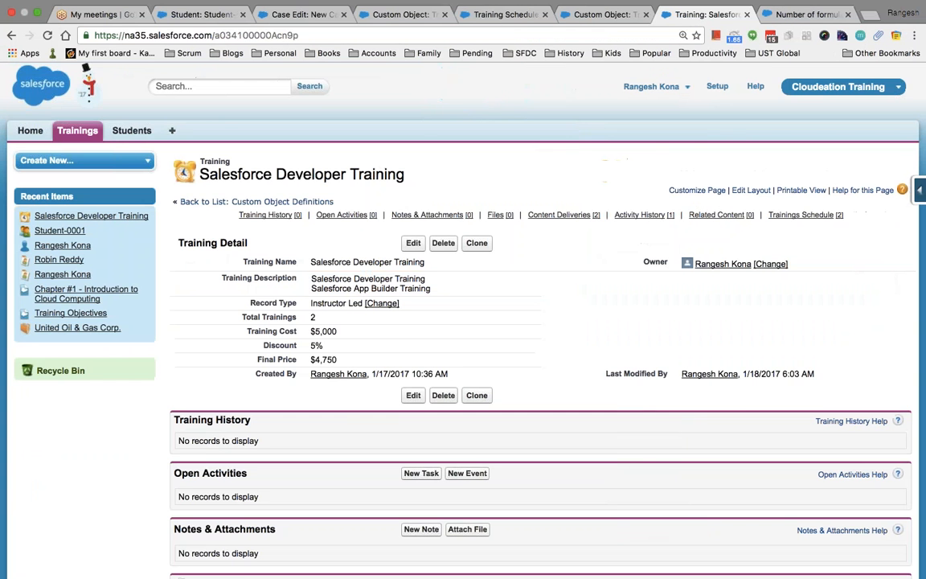
scroll(611, 194, "down", 2)
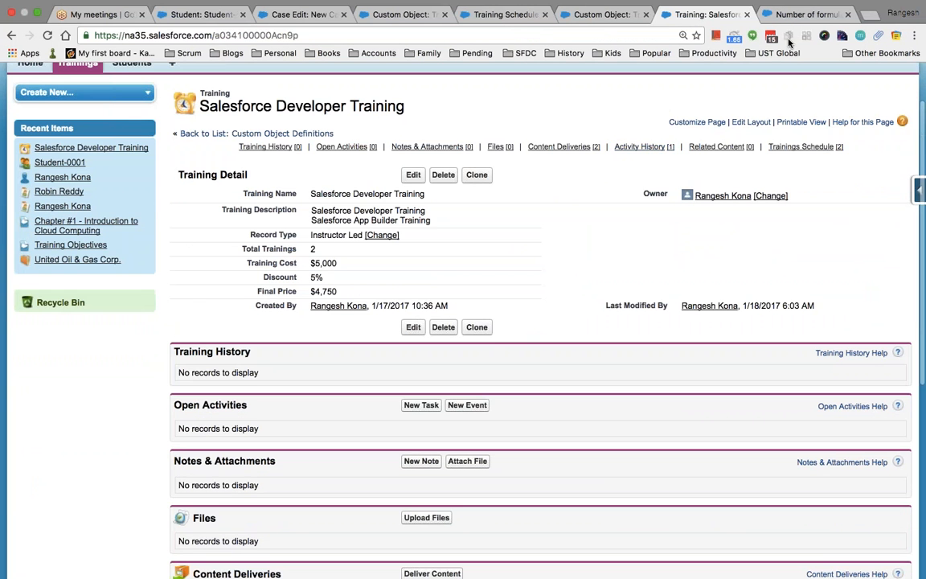
left_click(796, 14)
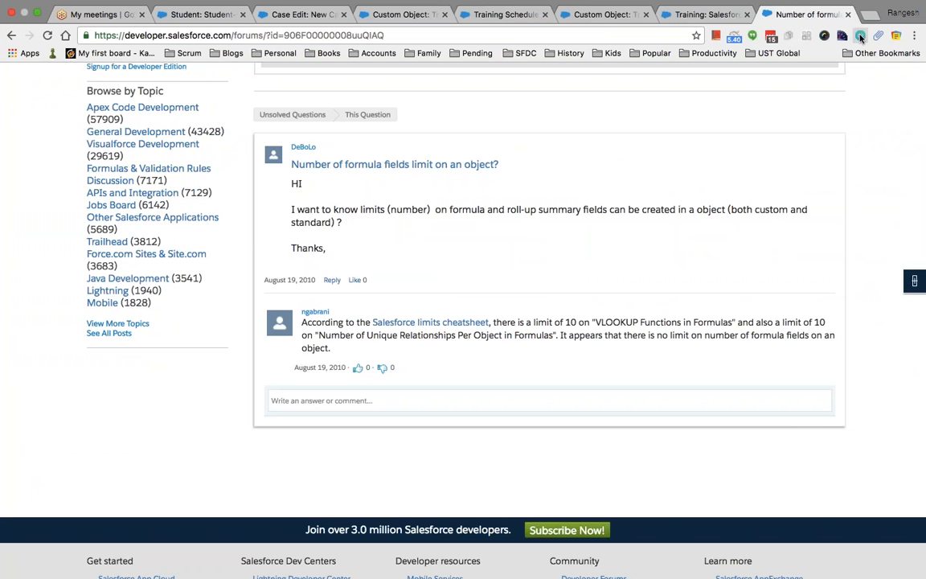
key("super+w")
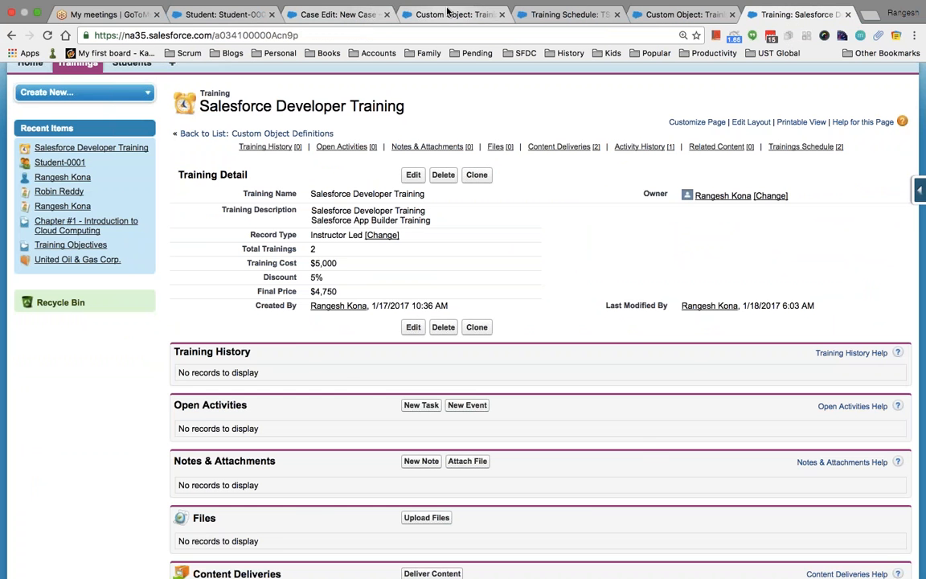
left_click(410, 14)
scroll(505, 236, "down", 3)
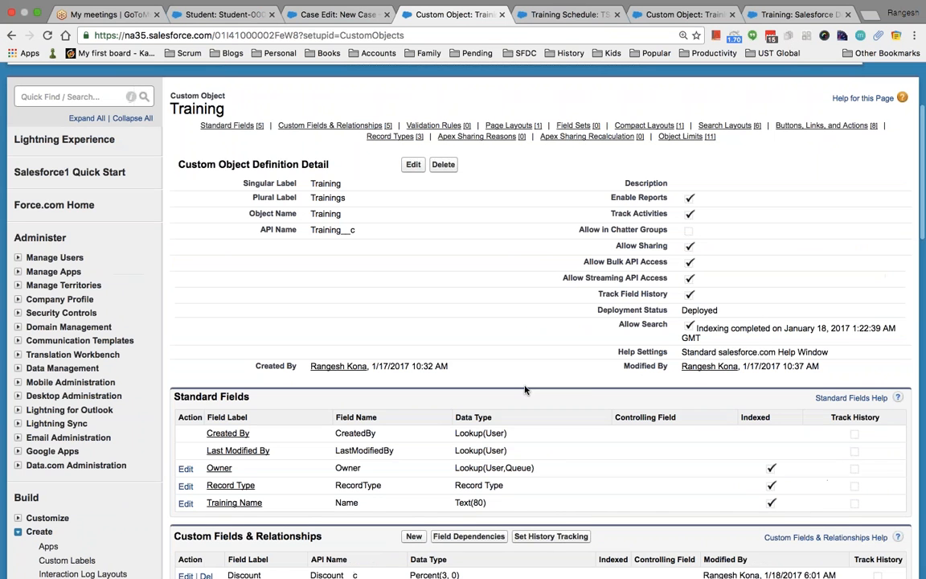
left_click_drag(356, 230, 306, 230)
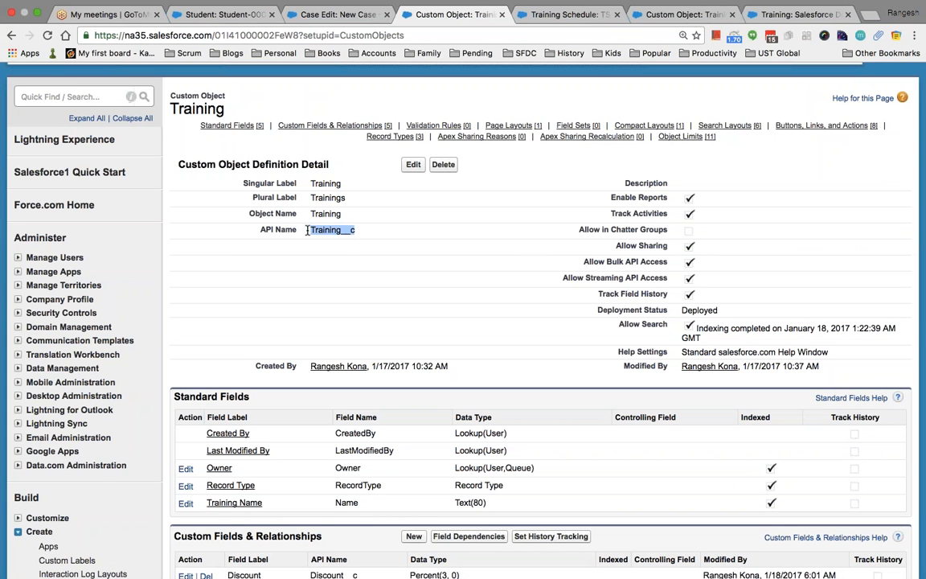
scroll(306, 231, "down", 5)
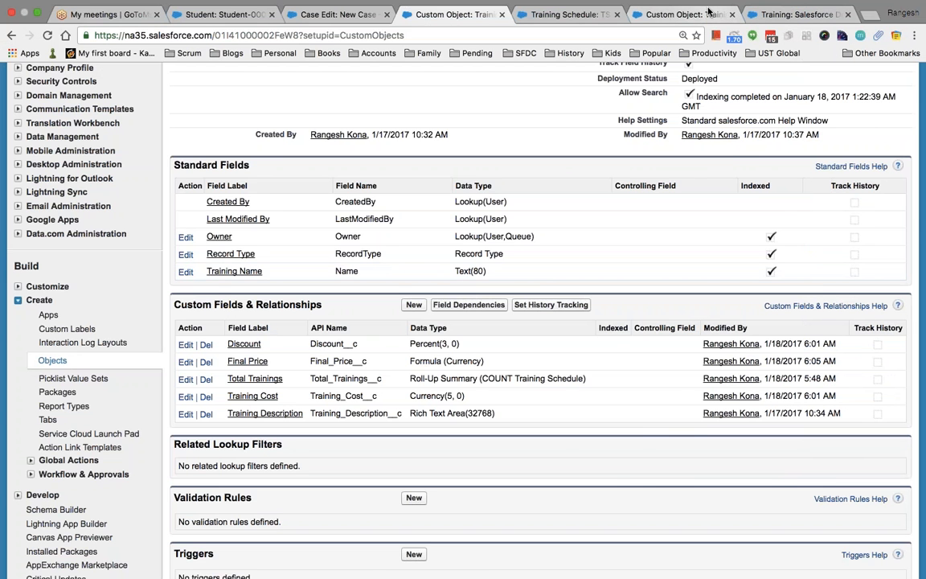
Start a new encrypted custom field on the Training object and advance to its details.
left_click(707, 14)
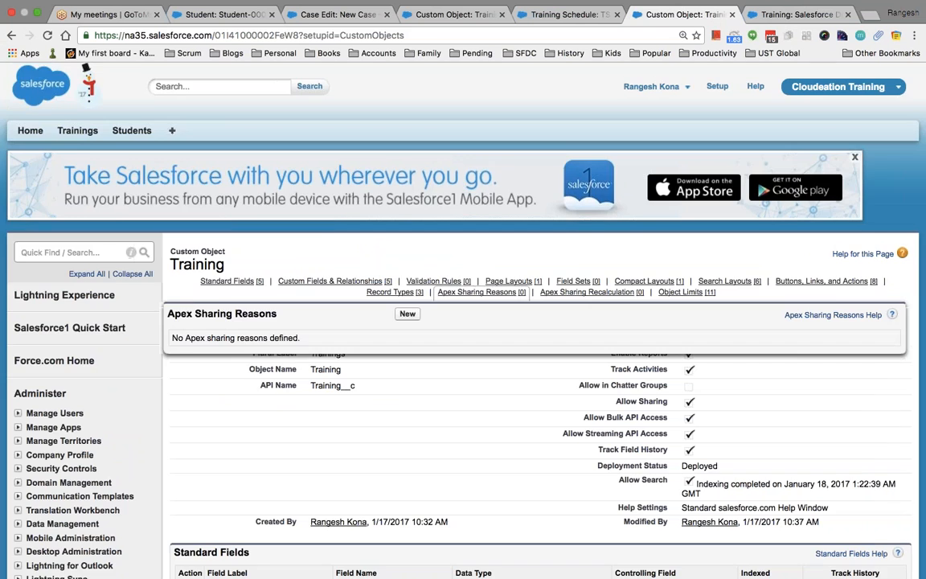
scroll(395, 298, "down", 5)
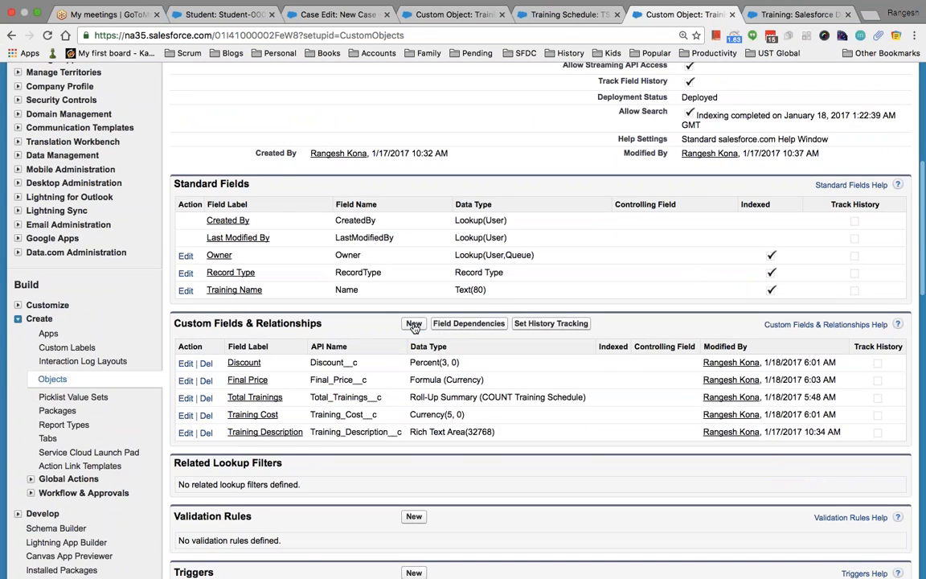
left_click(413, 324)
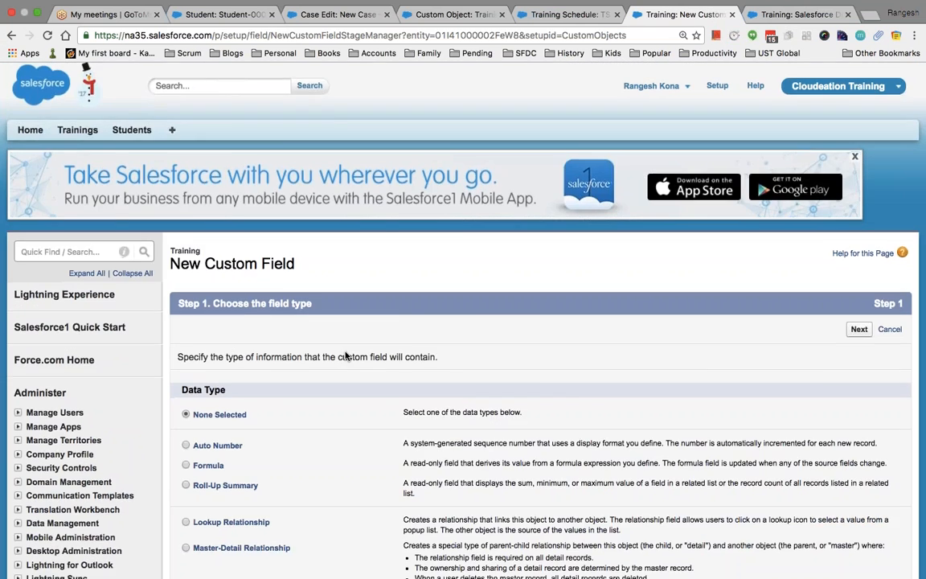
scroll(345, 356, "down", 6)
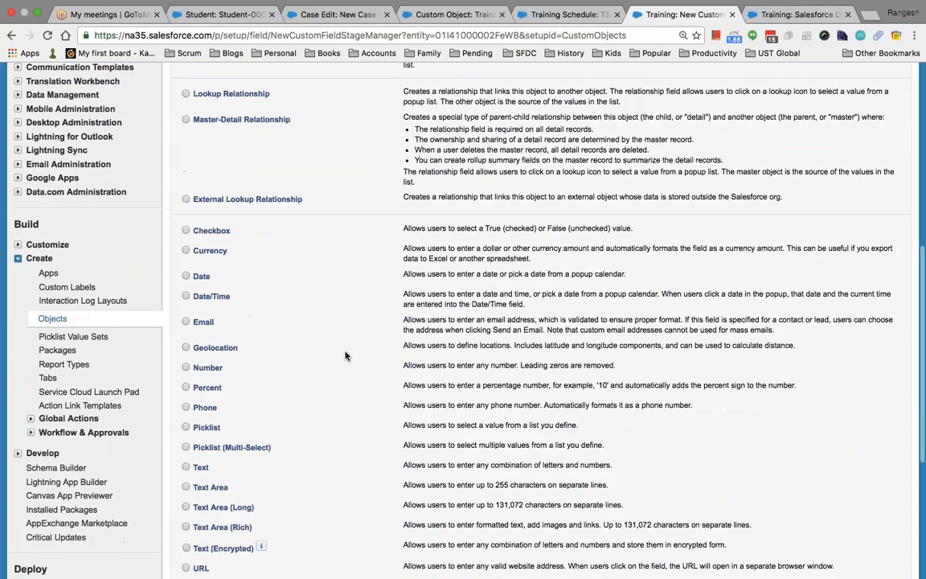
scroll(345, 356, "down", 2)
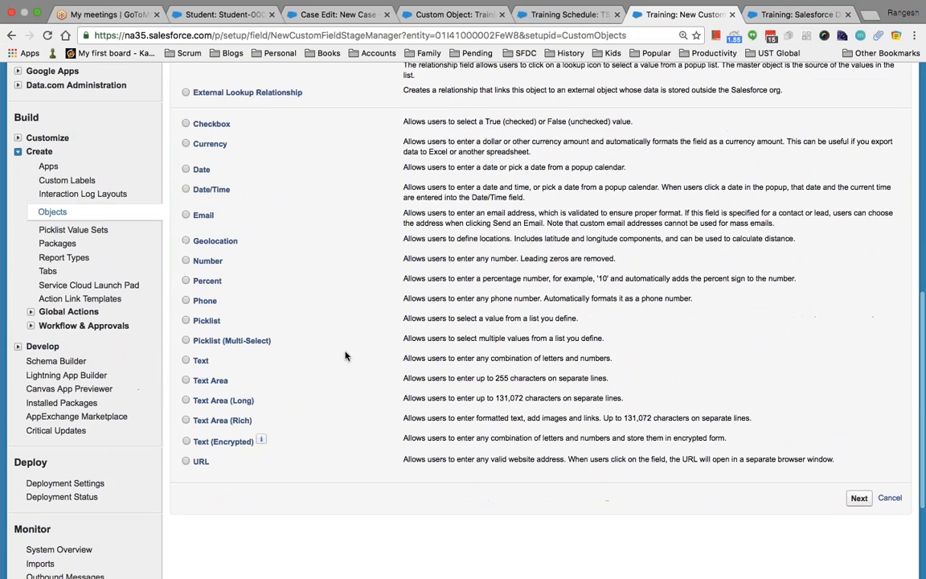
scroll(345, 356, "up", 3)
scroll(346, 356, "down", 3)
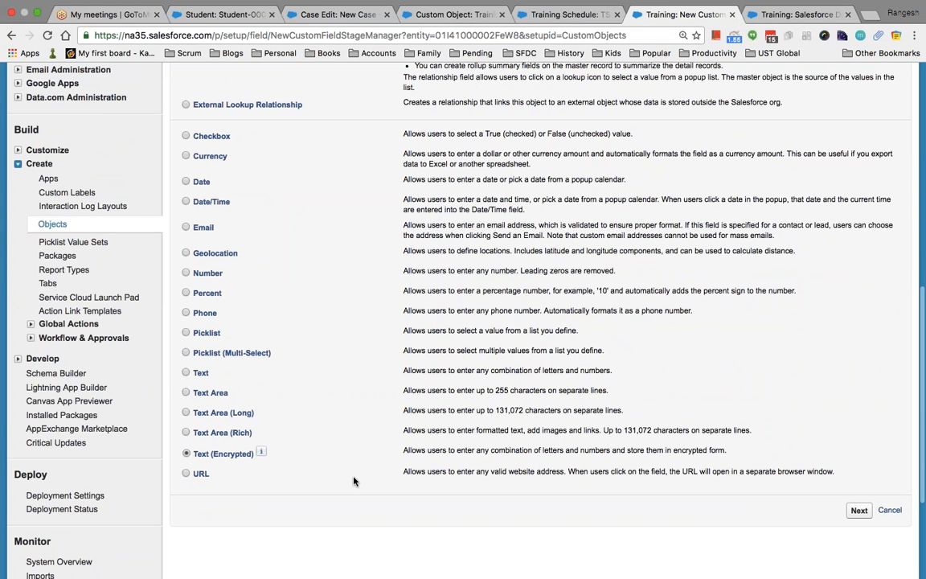
left_click(857, 511)
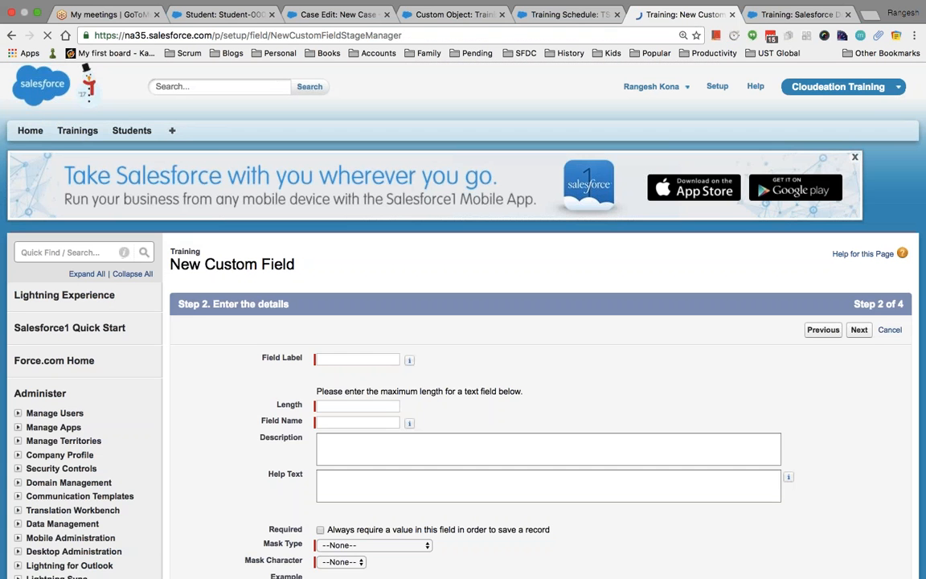
scroll(471, 372, "down", 3)
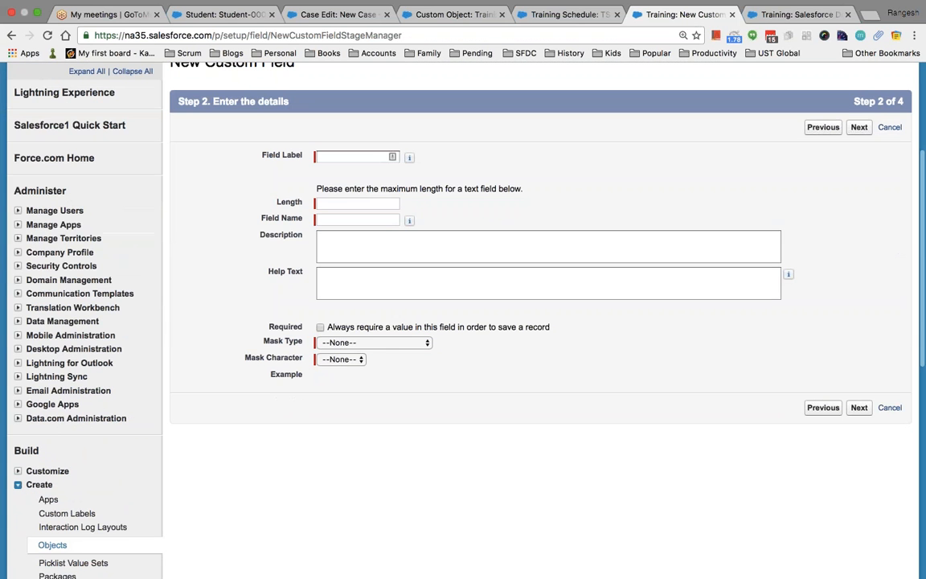
Compare Mask Type options, settling on Social Insurance Number with mask character X.
left_click(385, 347)
left_click(386, 351)
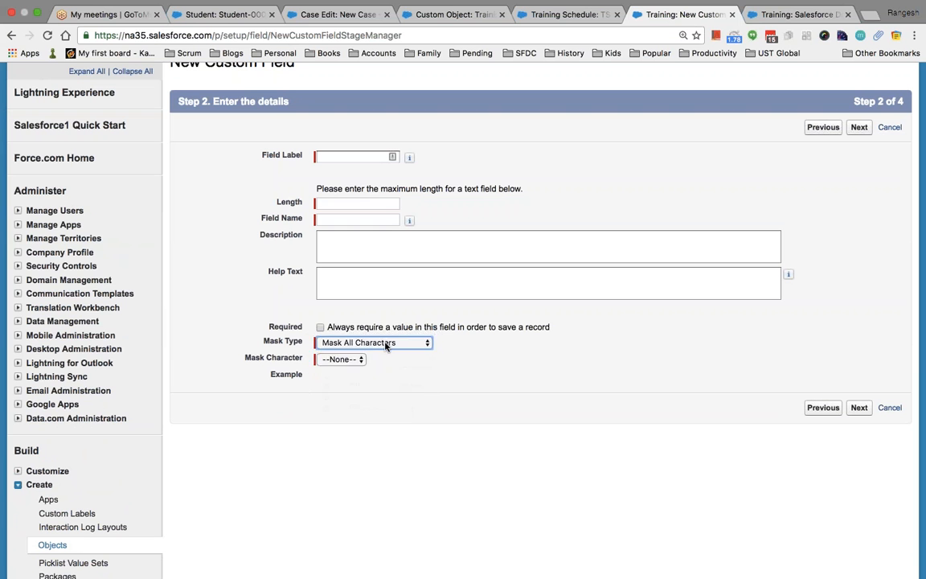
left_click(385, 345)
left_click(385, 366)
left_click(351, 359)
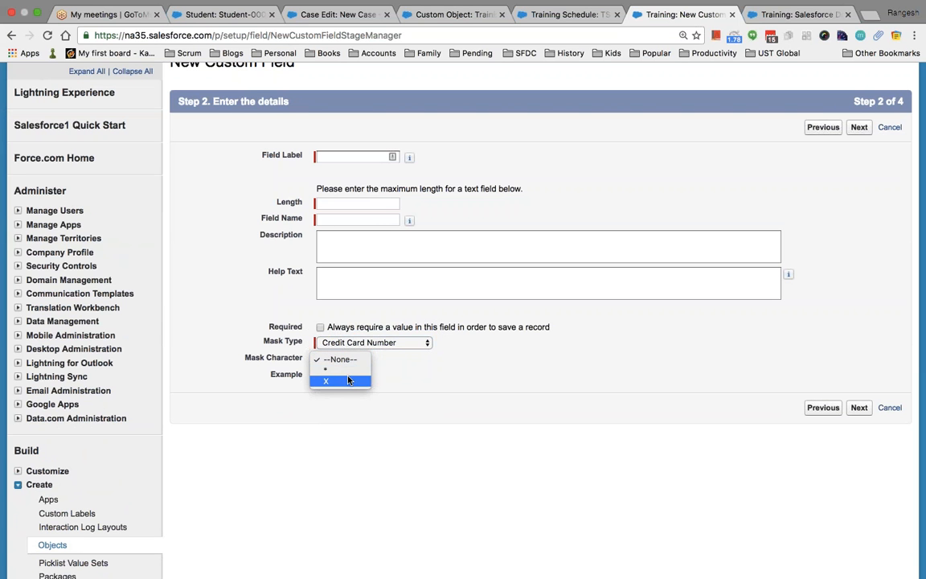
left_click(348, 381)
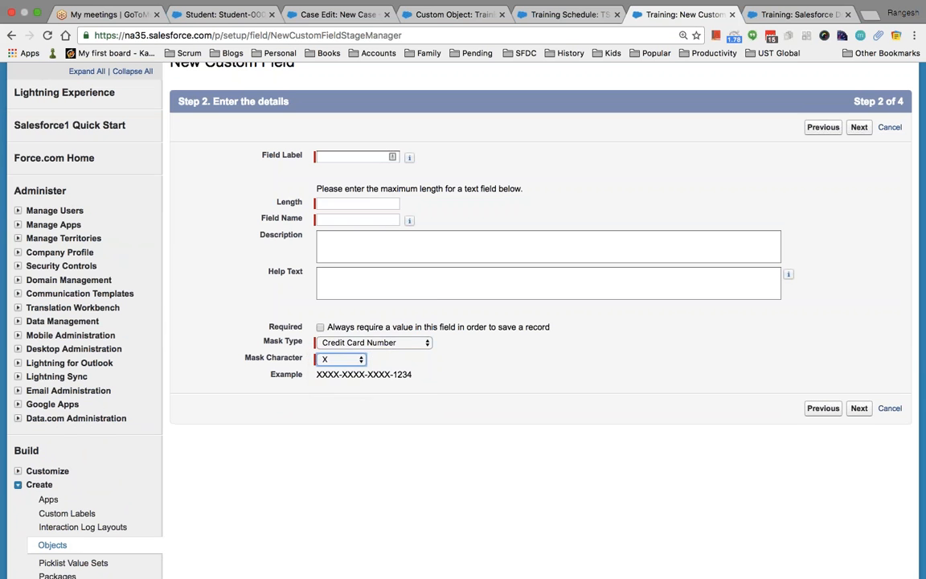
left_click(382, 344)
left_click(383, 365)
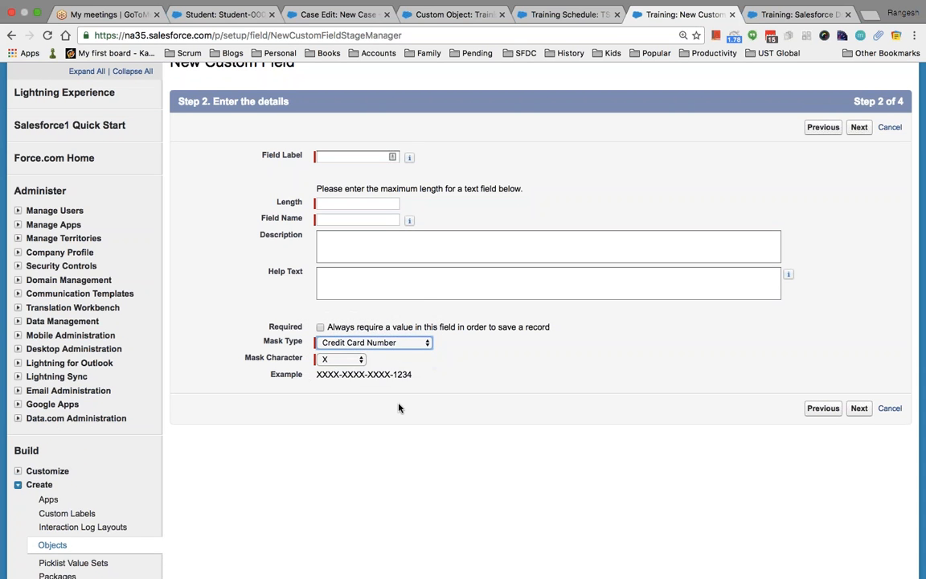
left_click(404, 346)
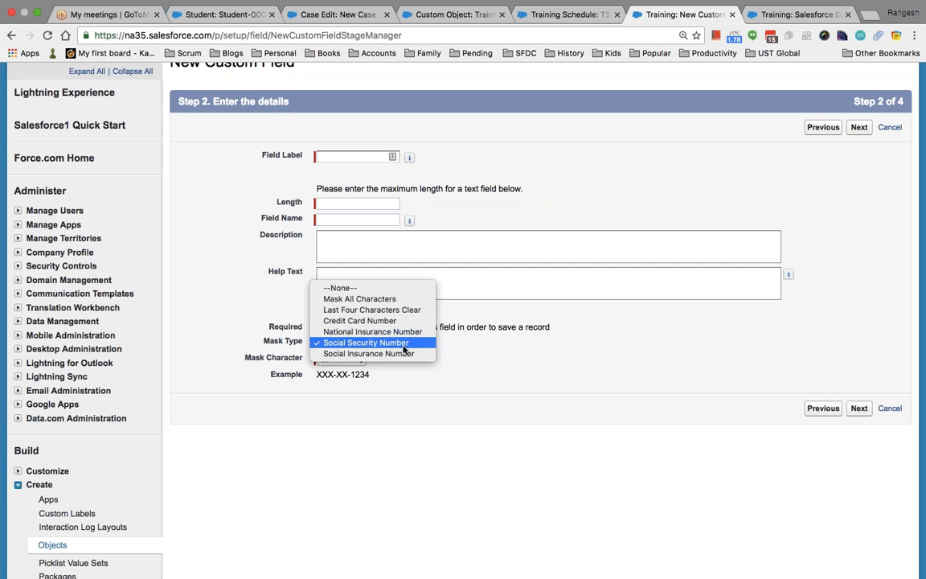
left_click(407, 353)
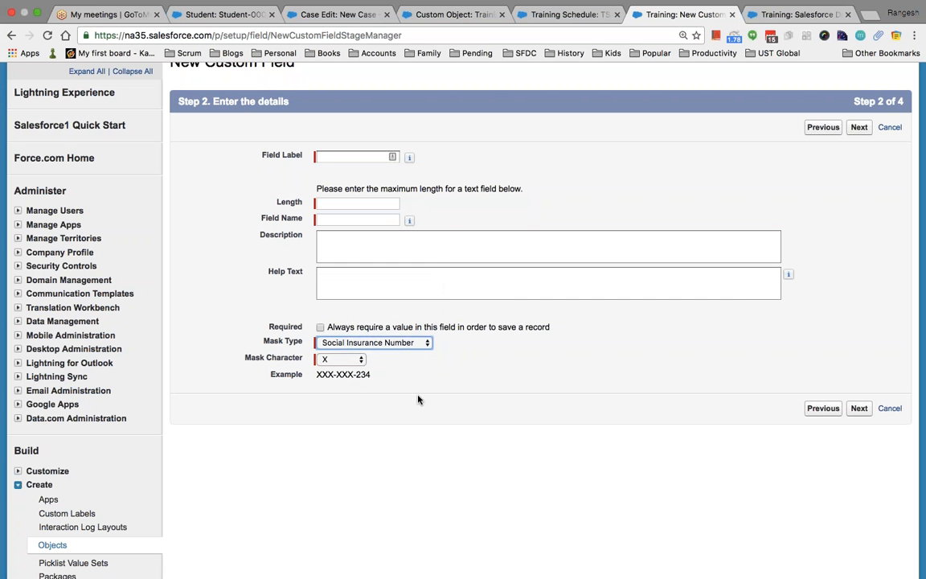
left_click(397, 344)
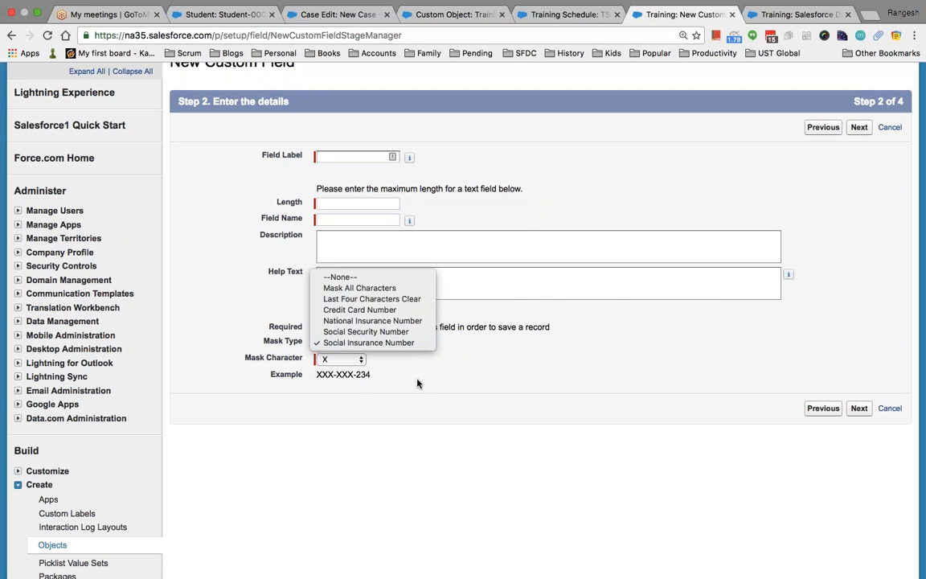
left_click(376, 340)
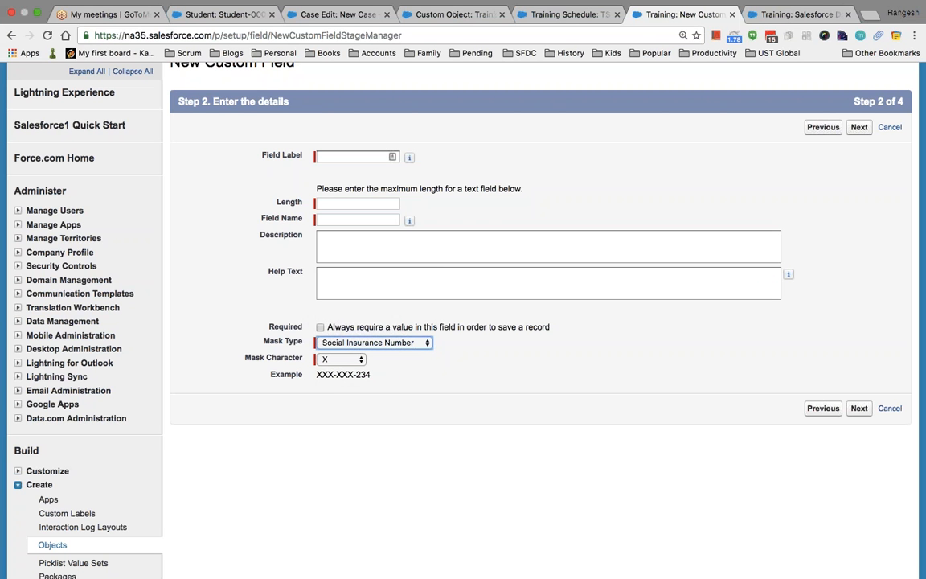
key("super+Tab")
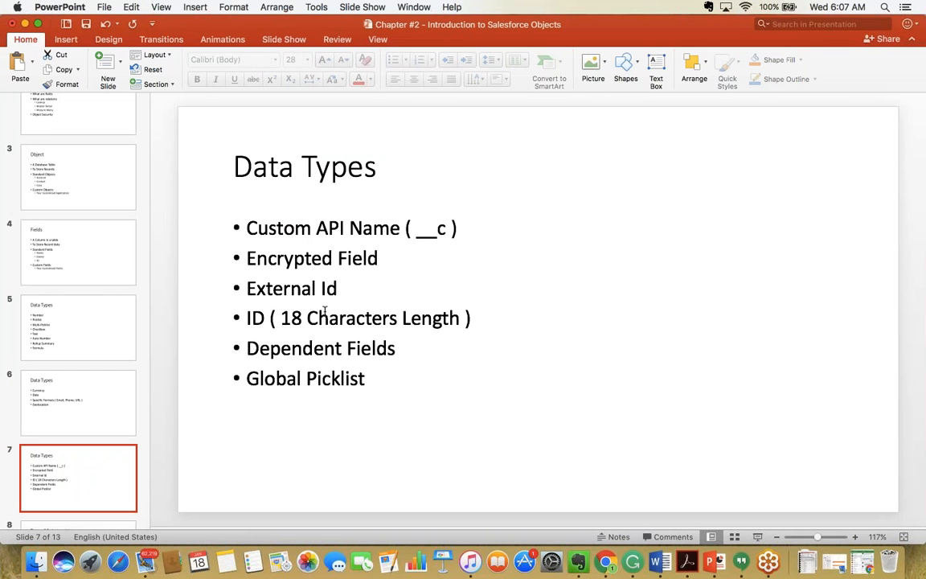
Cancel the encrypted-field wizard after noting External Id on the slide.
left_click(351, 291)
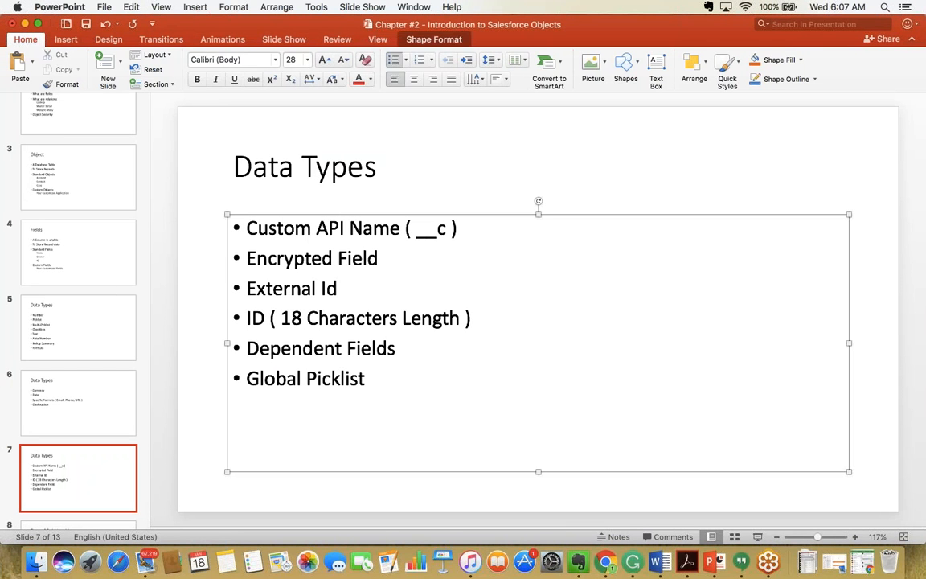
key("super+Tab")
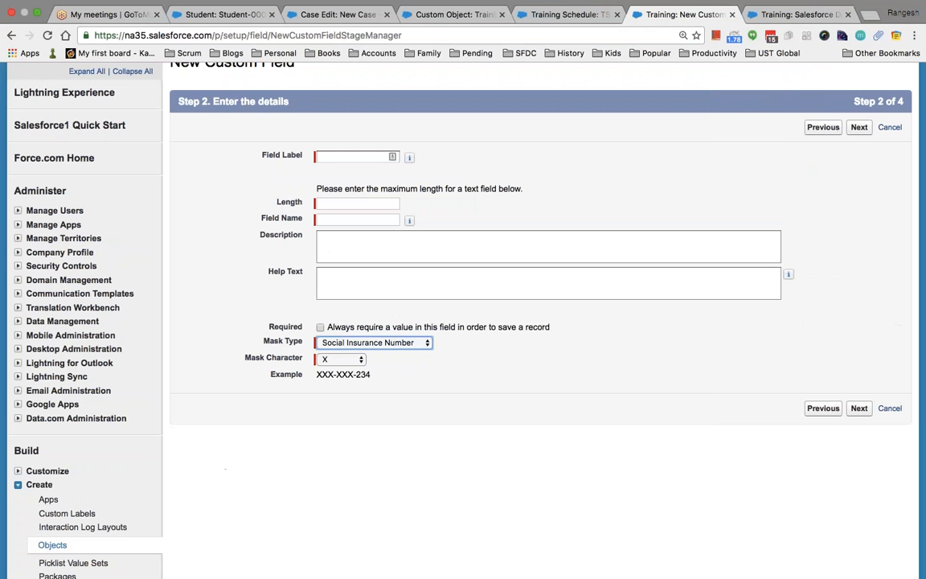
left_click(889, 129)
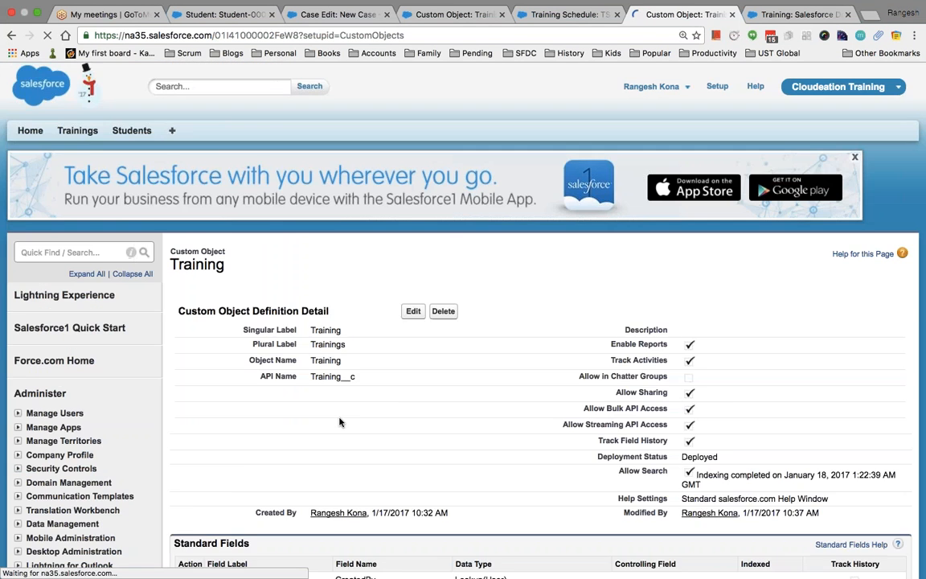
scroll(340, 422, "down", 2)
scroll(339, 422, "down", 5)
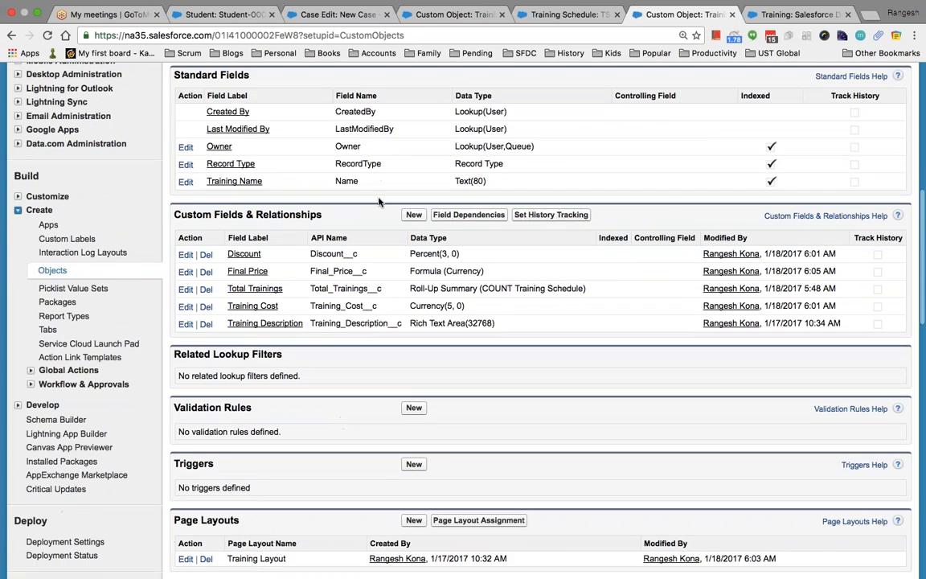
Start a new custom field on Training, choose the Text data type, and continue to details.
left_click(413, 215)
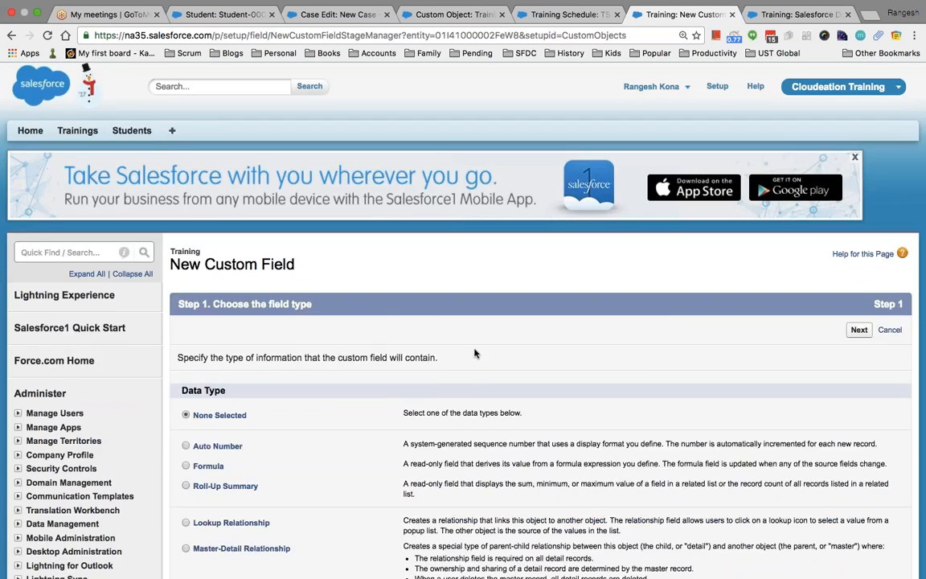
scroll(474, 351, "down", 4)
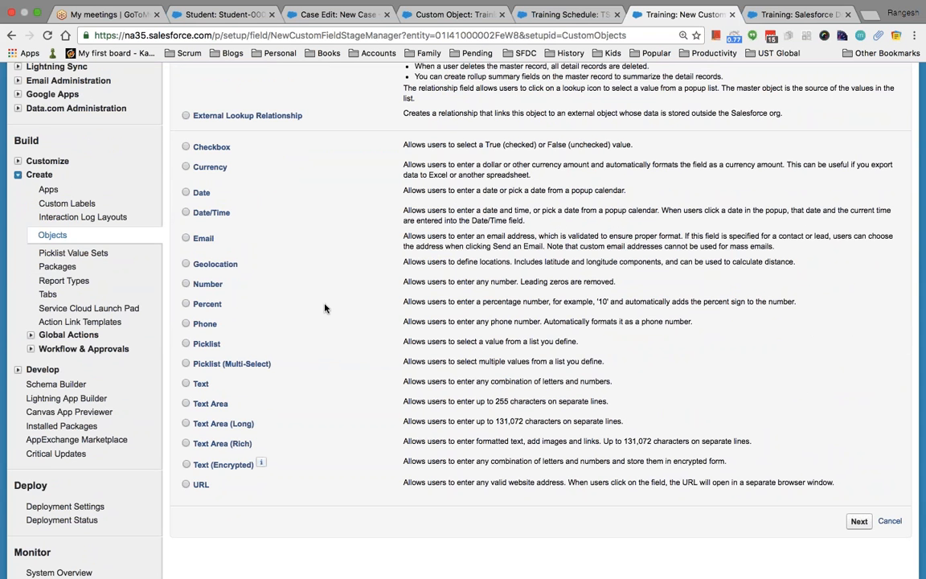
scroll(326, 297, "up", 3)
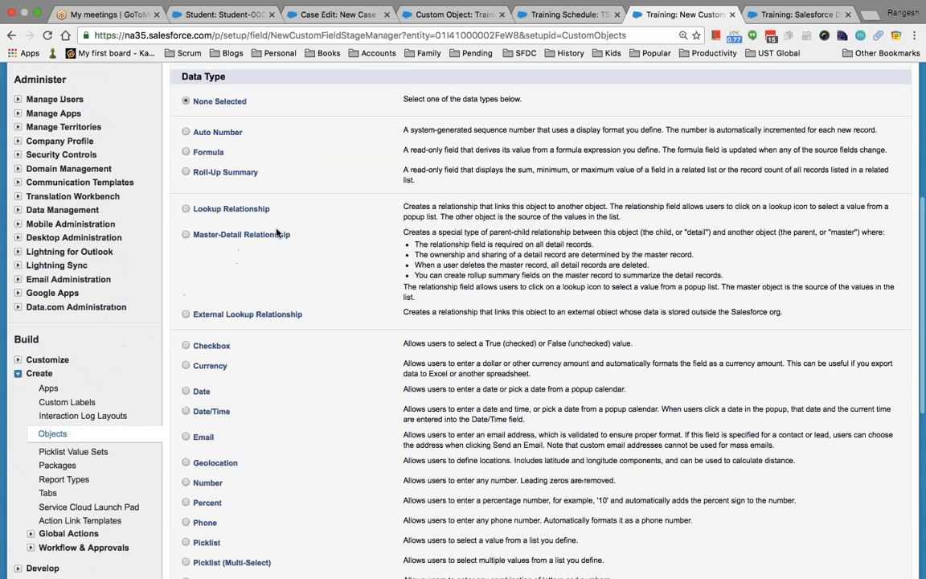
key("ctrl+f")
type("ex")
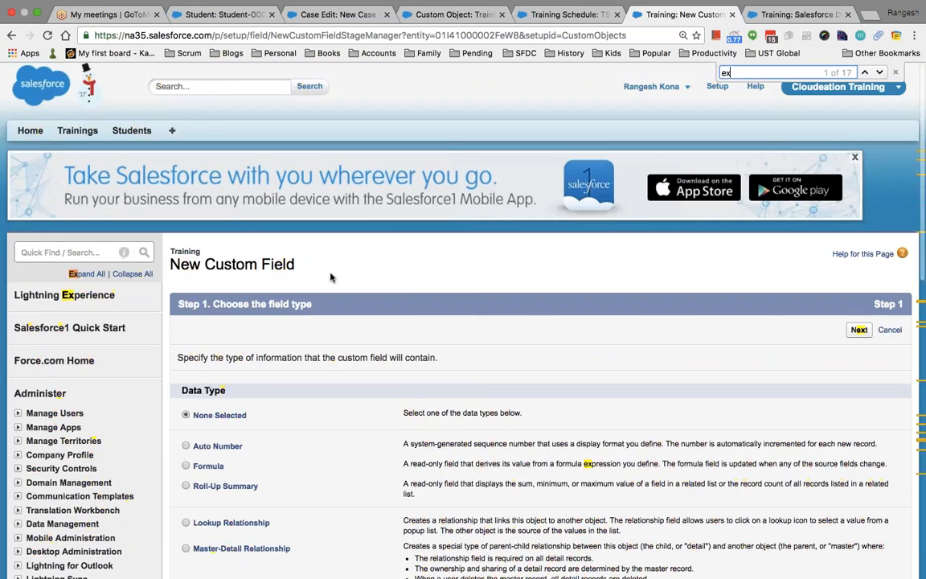
type("ter")
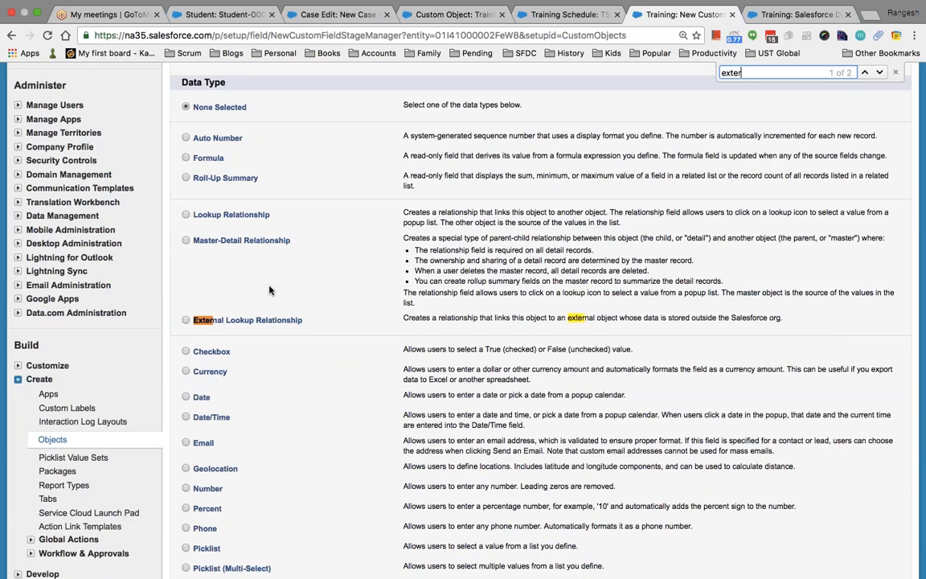
scroll(269, 290, "down", 3)
scroll(269, 290, "down", 2)
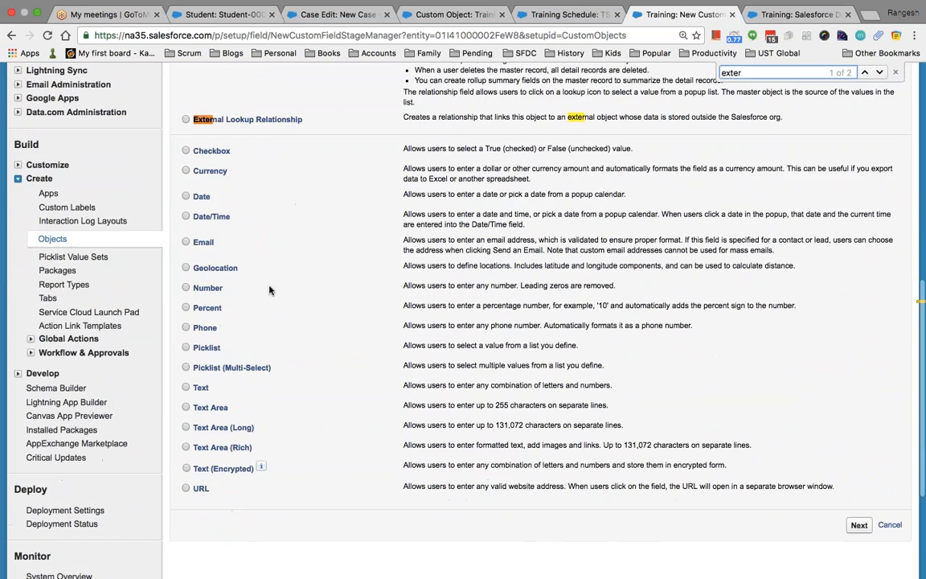
scroll(299, 387, "down", 1)
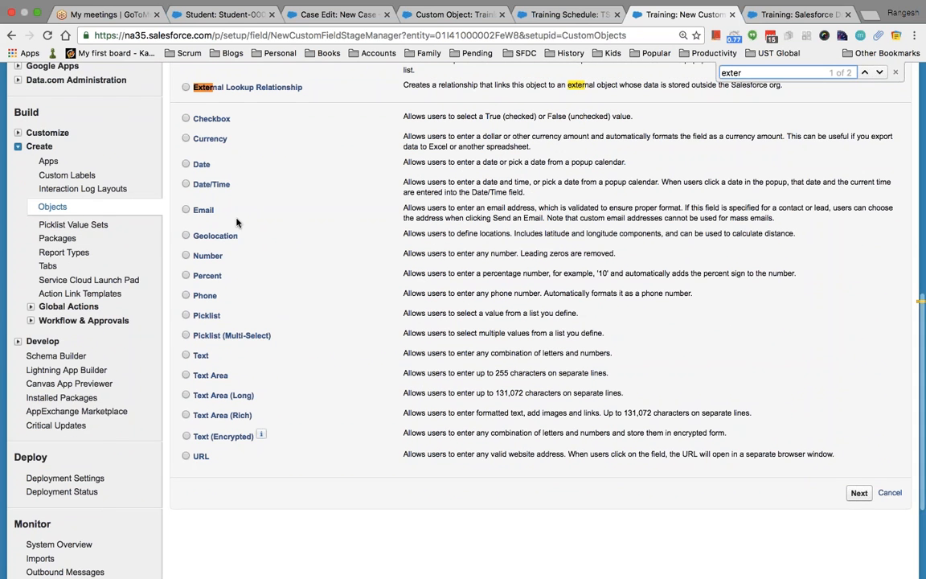
left_click(186, 258)
left_click(187, 356)
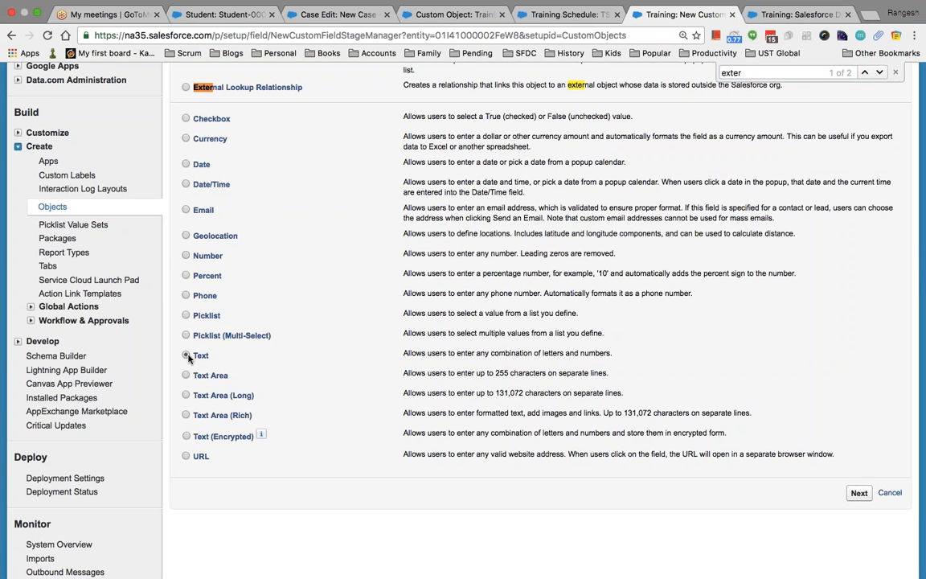
left_click(858, 492)
scroll(721, 382, "down", 5)
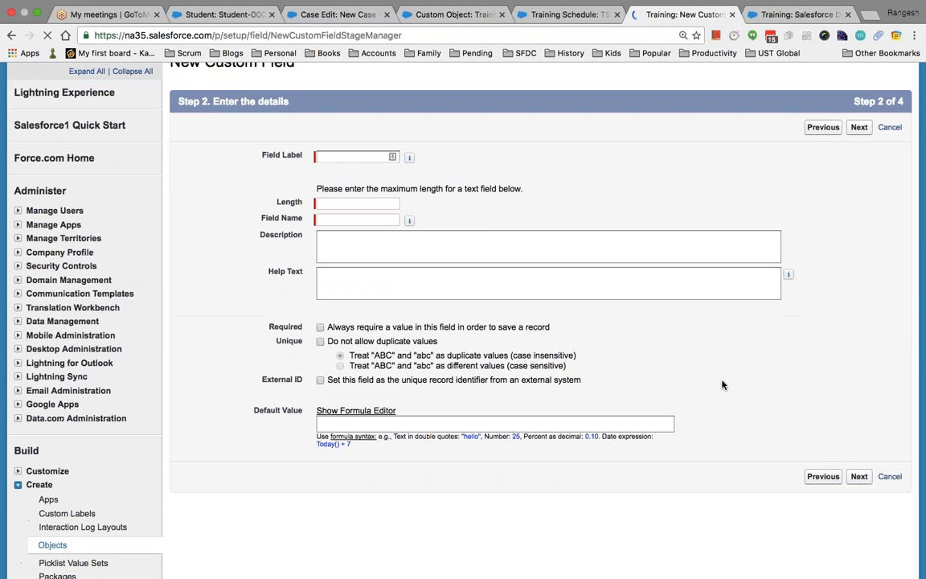
Tick External ID on the new Text field, then review Encrypted Field on the Data Types slide.
left_click(320, 379)
key("super+Tab")
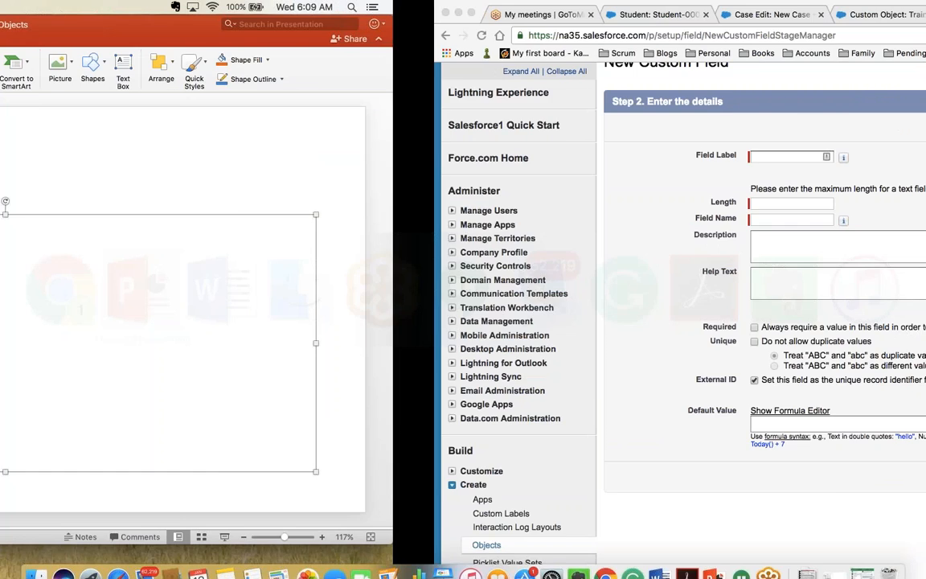
key("super+Tab")
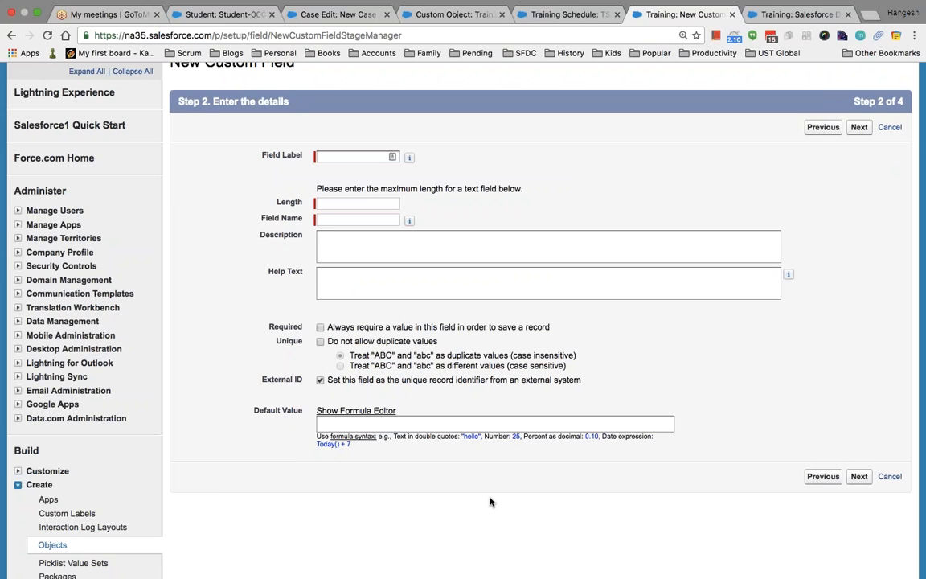
key("super+Tab")
left_click(380, 262)
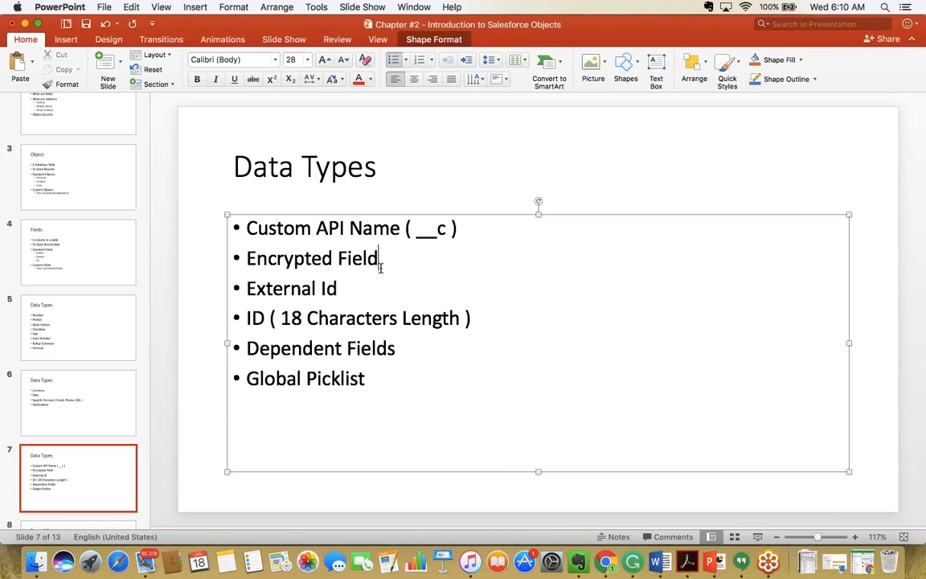
Go back from the Data Types slide to the Salesforce form's Field Label box.
key("super+Tab")
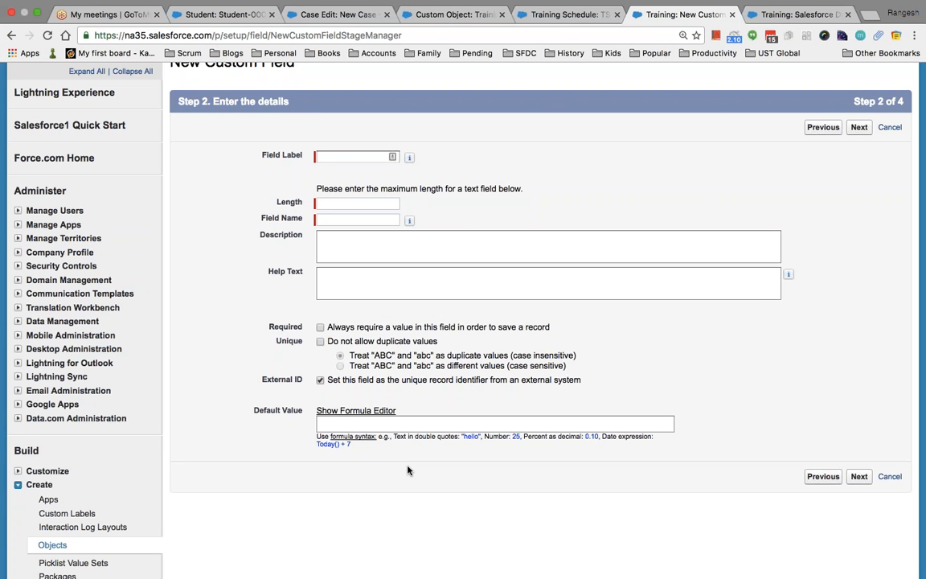
left_click(343, 158)
Enter 'passport number' as the field label, letting Field Name auto-fill as passport_number.
type("pa")
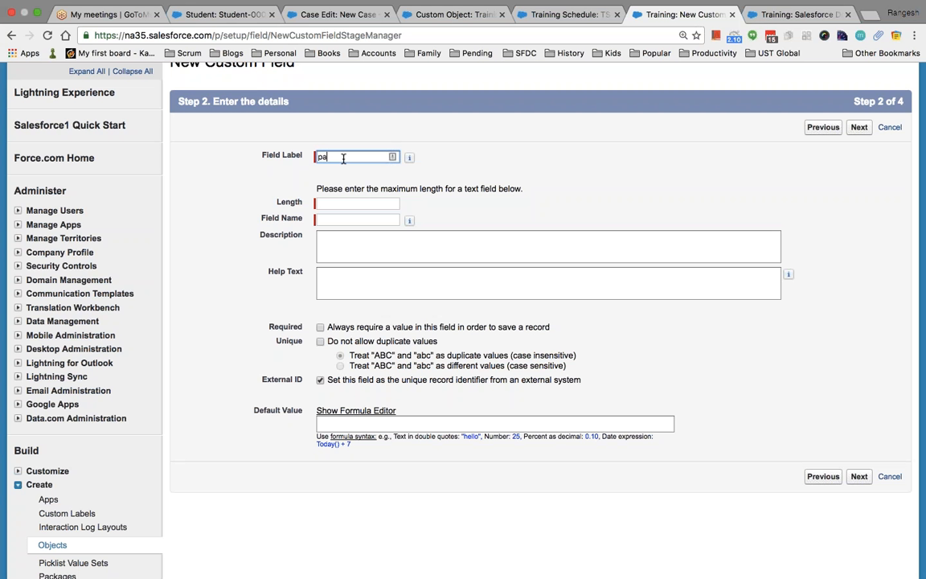
type("ssport number")
key("Tab")
key("Tab")
left_click(388, 424)
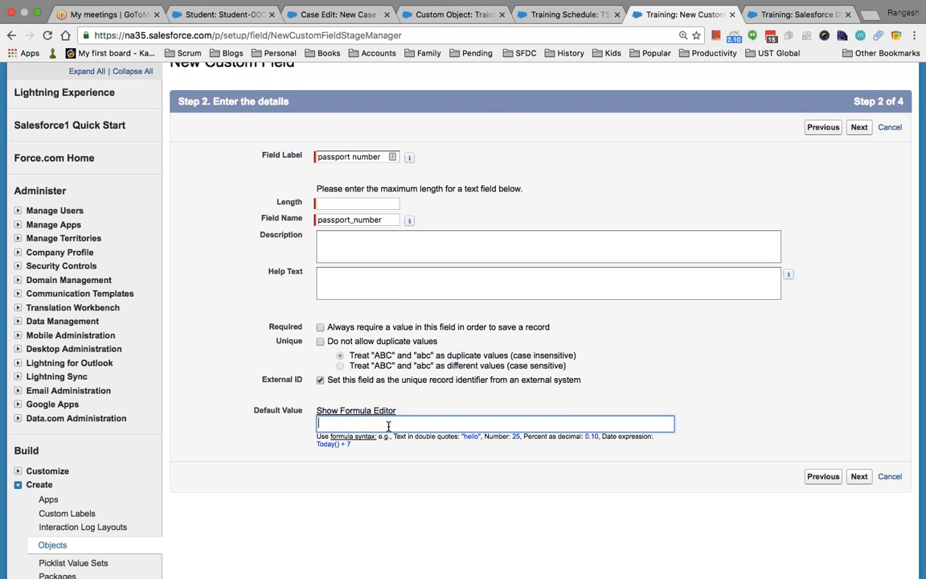
Switch to the PowerPoint Data Types slide and place the caret after Dependent Fields.
key("ctrl+Left")
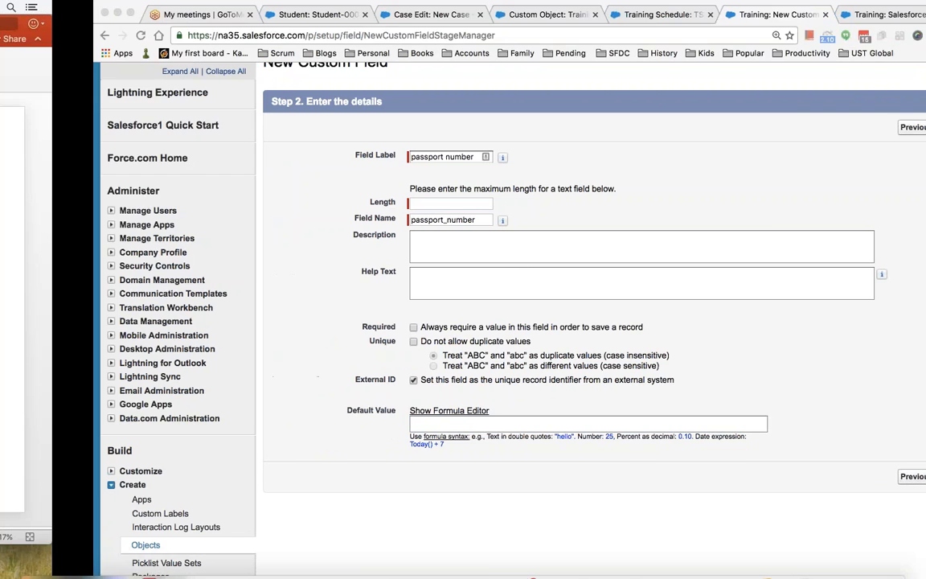
left_click(414, 355)
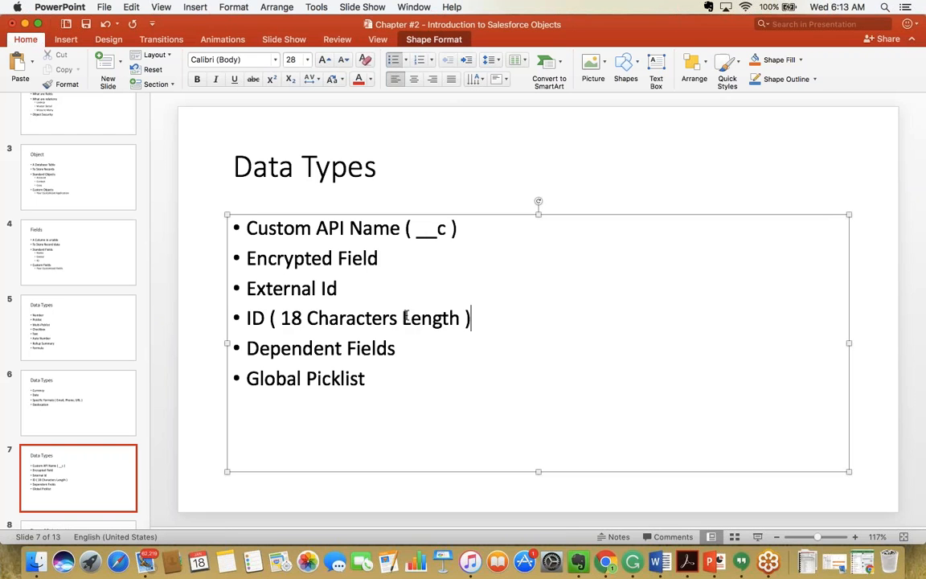
Highlight the 'ID (18 Characters Length)' and 'Dependent Fields' bullets, then return to the Salesforce form.
left_click_drag(476, 319, 234, 319)
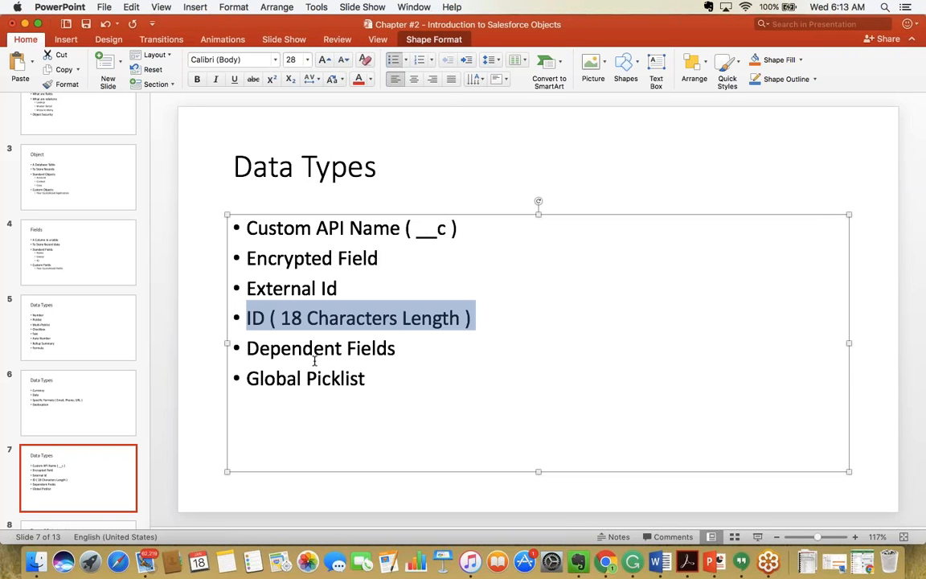
left_click(422, 355)
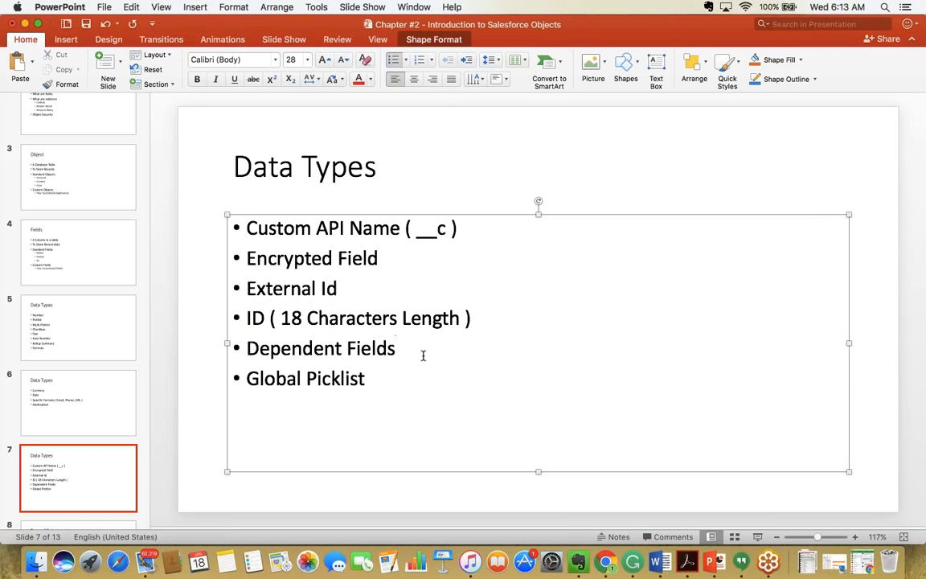
left_click_drag(423, 356, 305, 356)
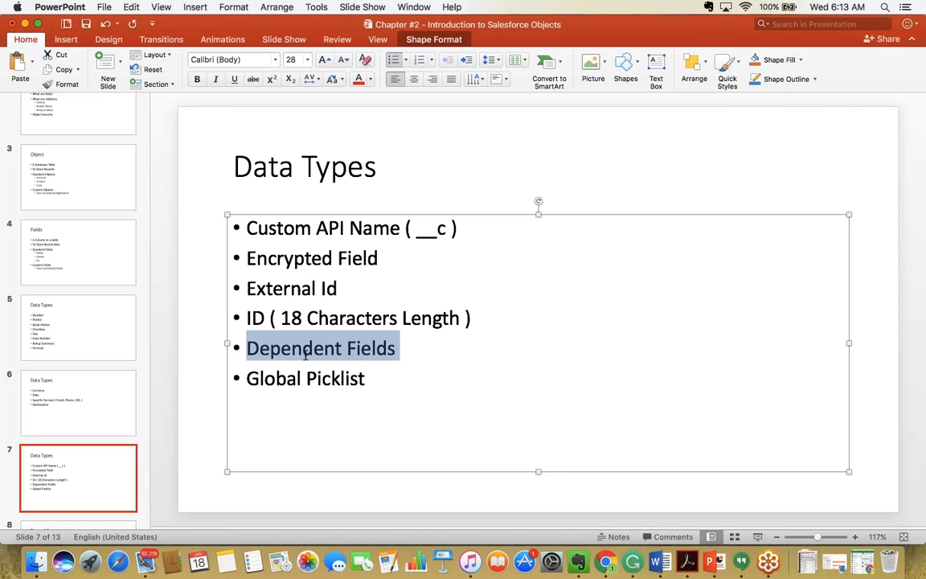
key("ctrl+Right")
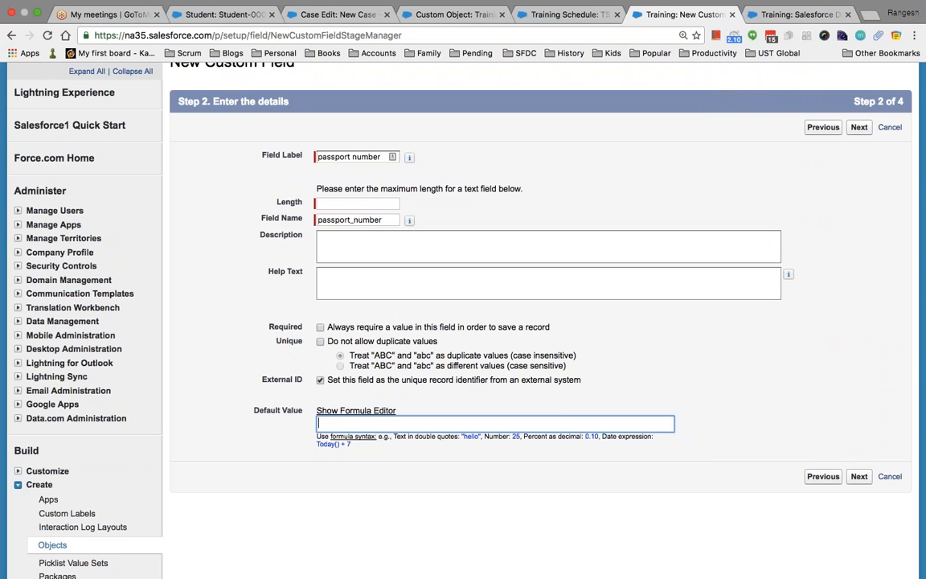
scroll(356, 205, "up", 5)
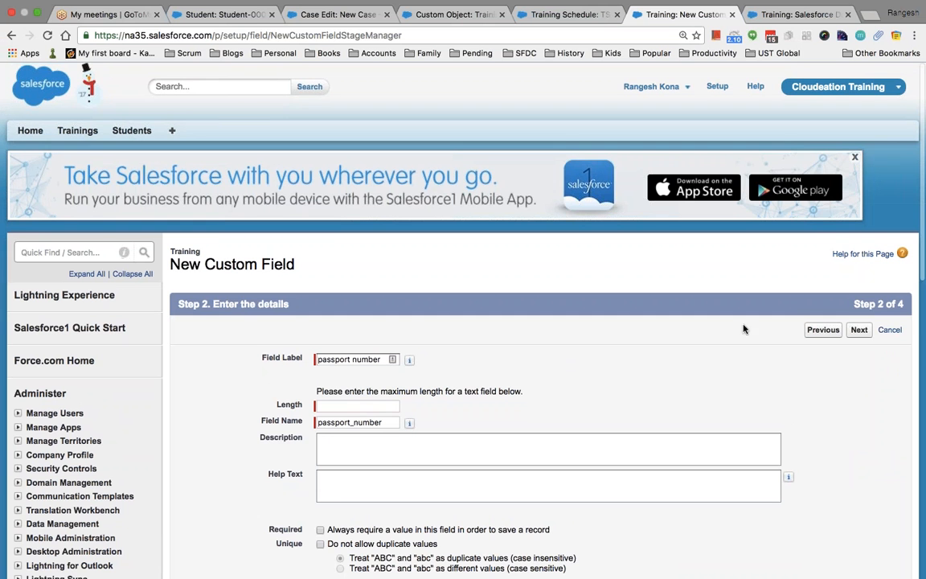
Cancel the passport number field and start a new Picklist custom field on Training.
left_click(896, 337)
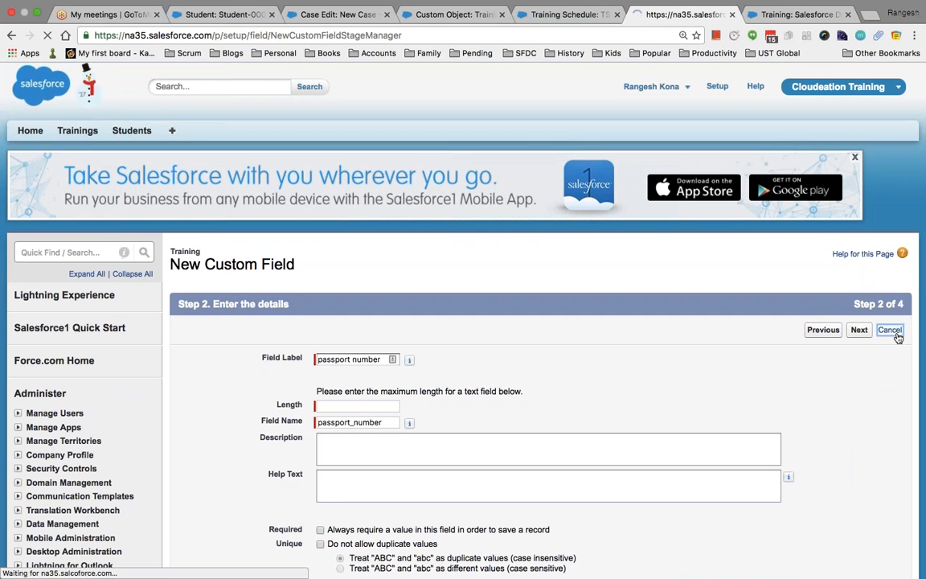
scroll(897, 336, "down", 4)
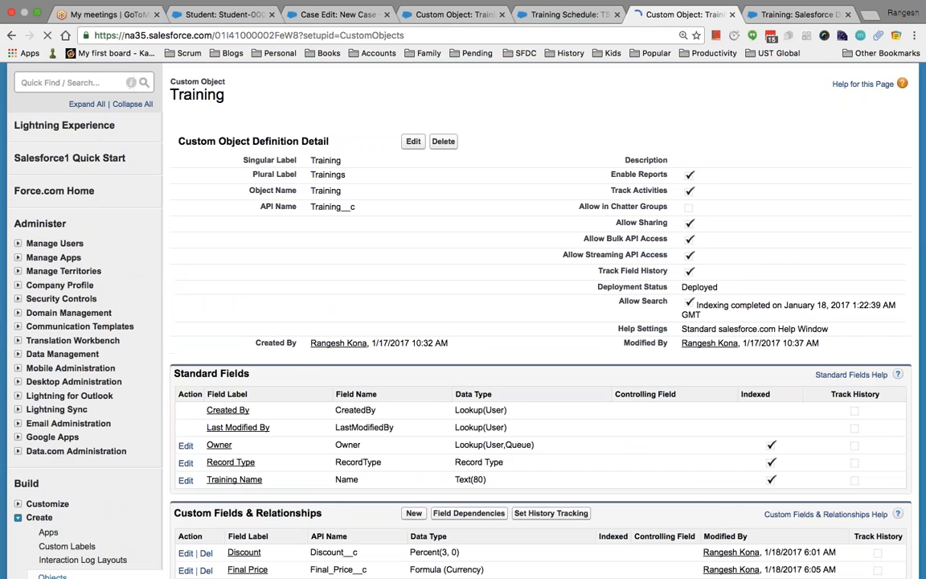
scroll(463, 321, "down", 5)
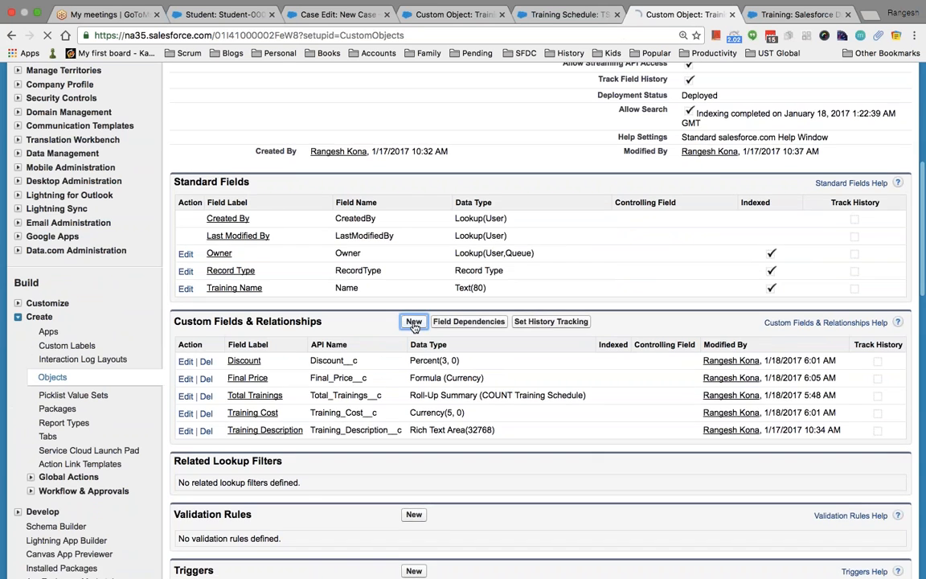
left_click(411, 321)
scroll(315, 385, "down", 12)
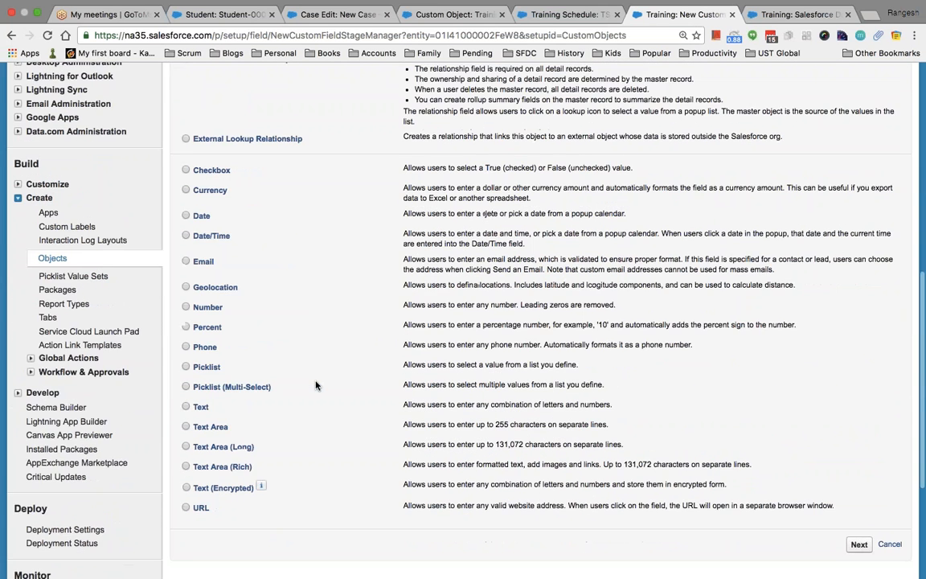
scroll(315, 385, "down", 1)
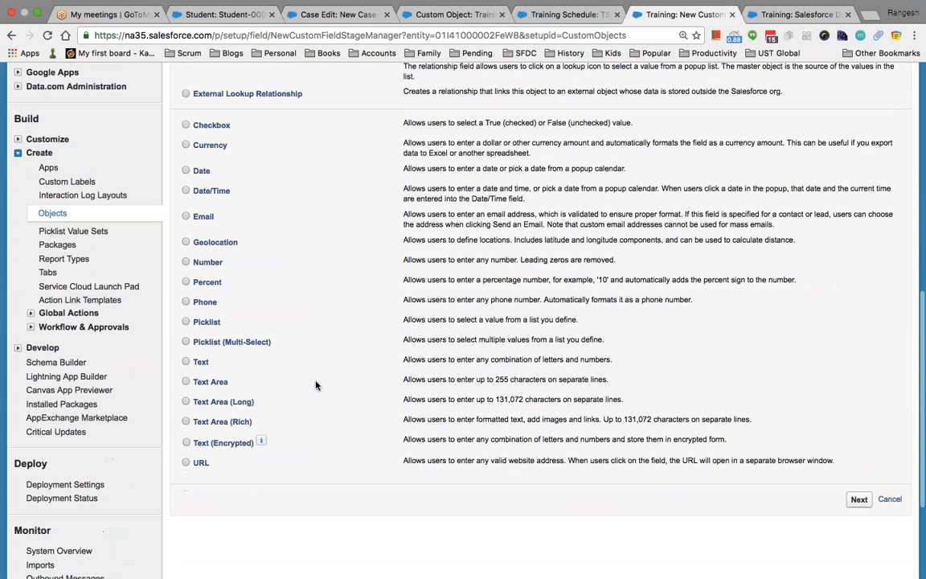
left_click(187, 323)
left_click(858, 499)
Check the global value set list without choosing, then search Setup Quick Find for 'global'.
scroll(527, 342, "down", 5)
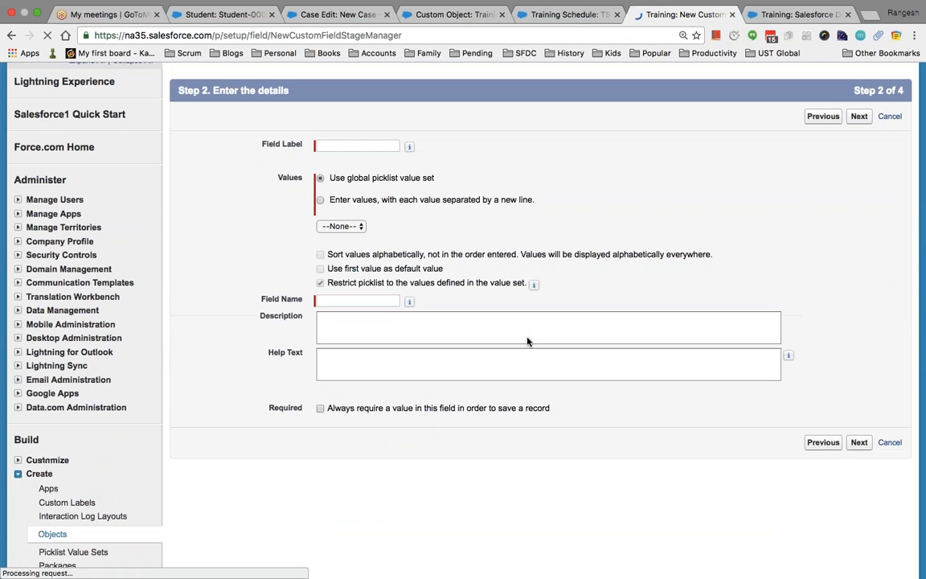
left_click(341, 226)
left_click(341, 225)
scroll(448, 215, "up", 5)
scroll(498, 242, "up", 1)
left_click(64, 252)
type("global")
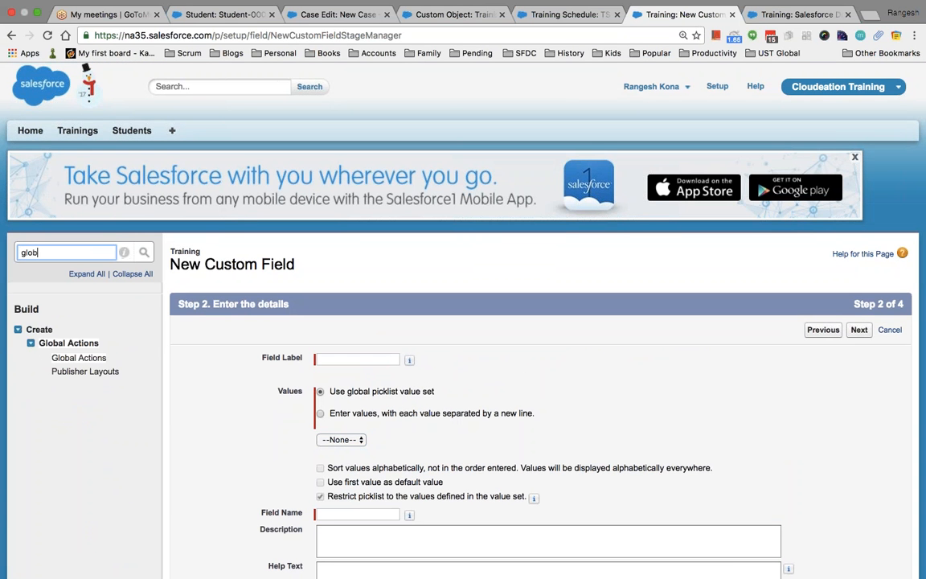
Open Global Actions and inspect the new action's target object and action type options without changing them.
left_click(72, 358)
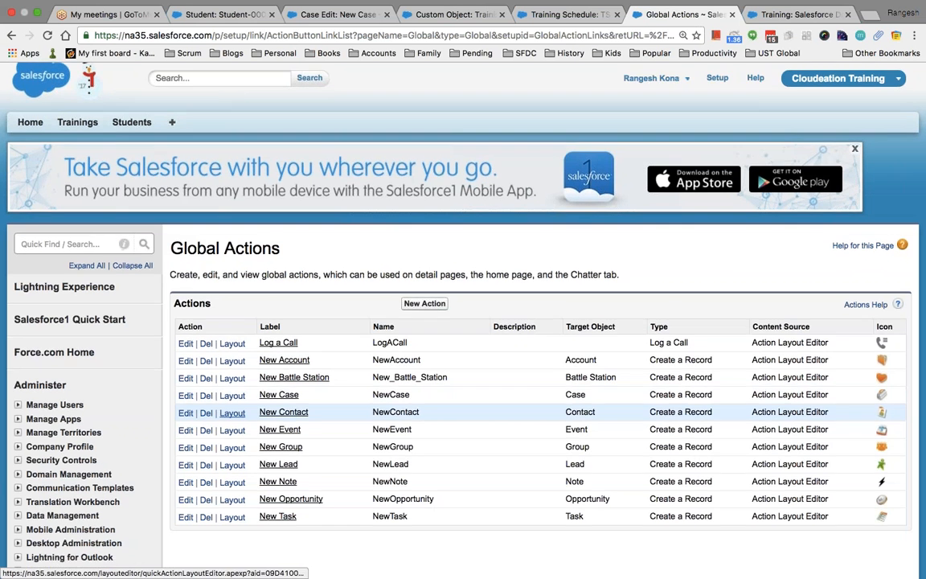
scroll(179, 410, "down", 3)
left_click(424, 151)
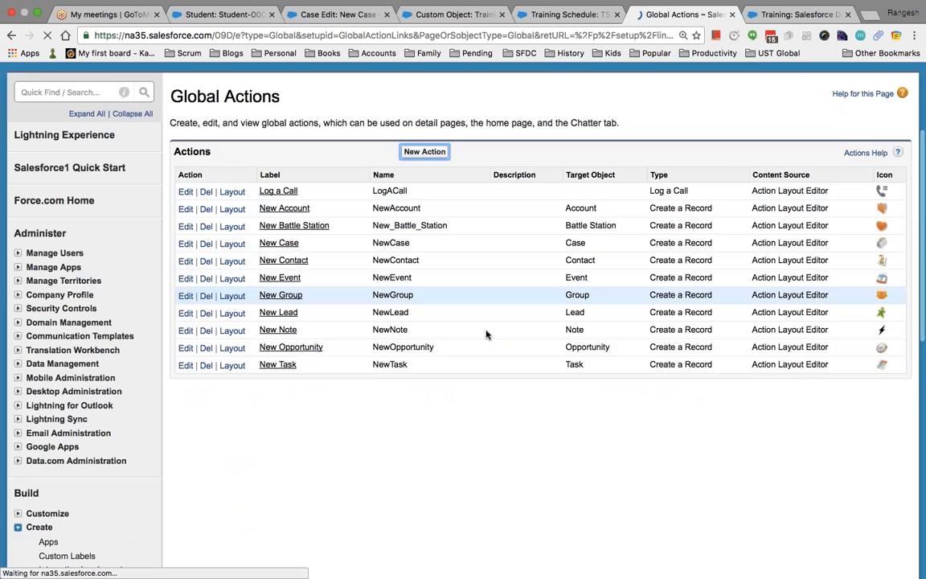
scroll(373, 296, "down", 1)
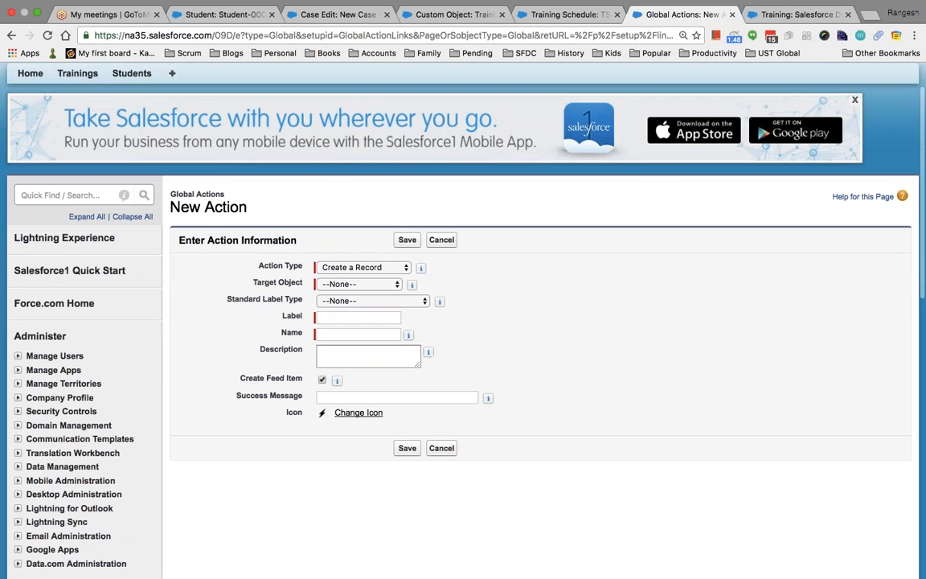
left_click(367, 285)
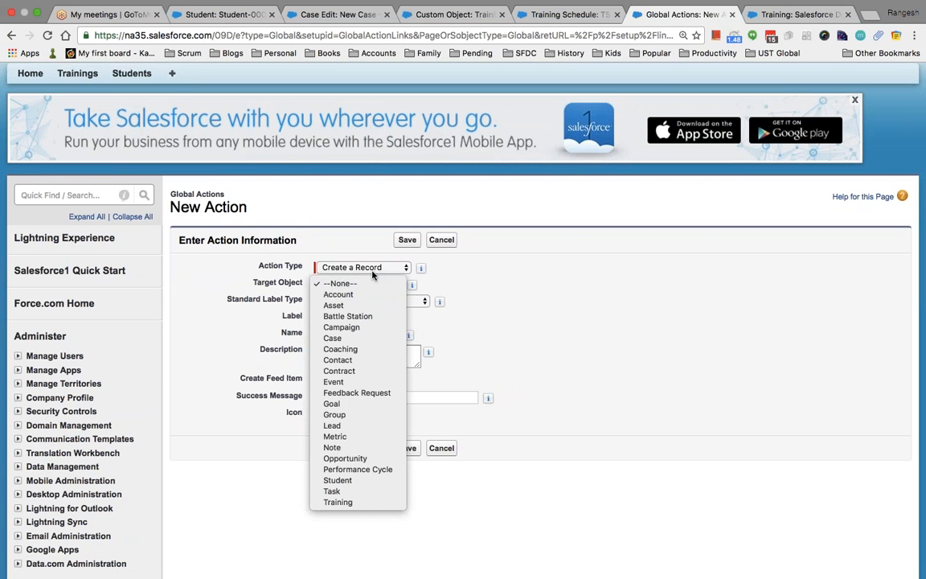
left_click(373, 273)
left_click(374, 272)
left_click(533, 380)
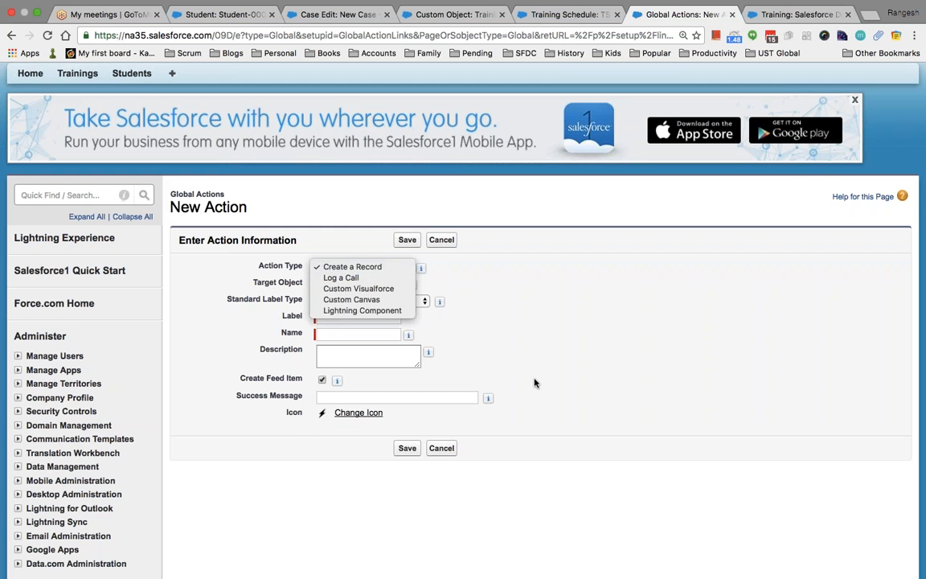
scroll(553, 426, "down", 3)
scroll(554, 426, "down", 2)
scroll(553, 426, "up", 5)
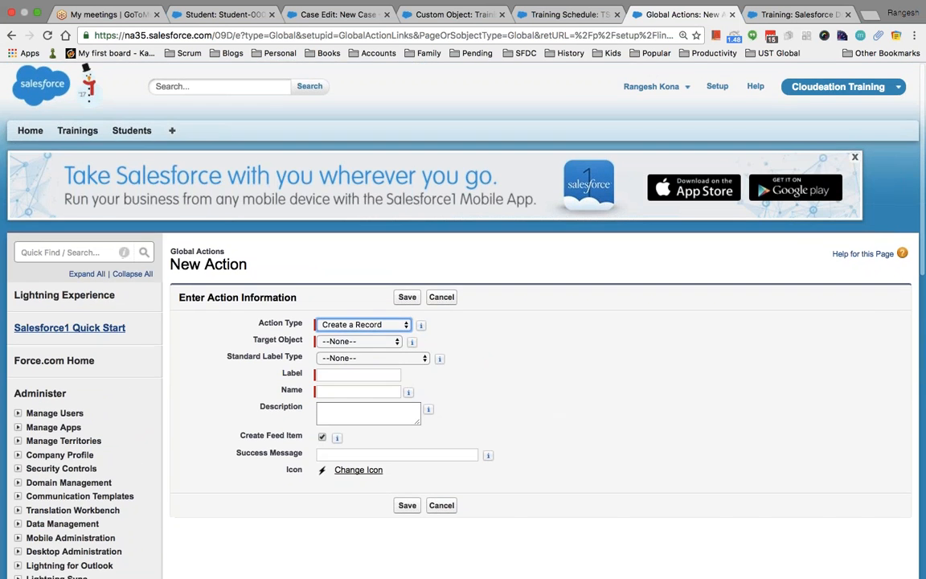
Search Quick Find for 'pick', open Picklist Value Sets and start a new global value set.
left_click(65, 253)
type("pick")
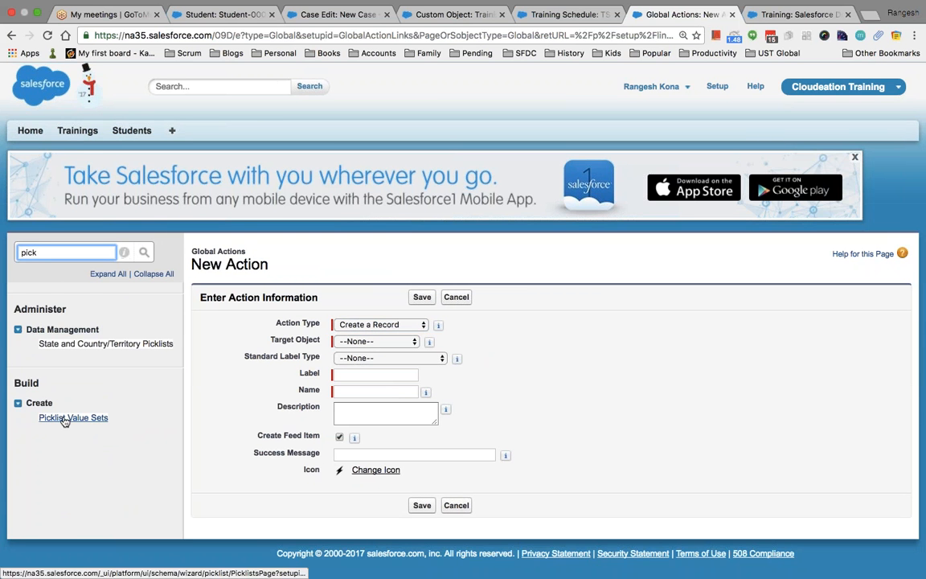
left_click(58, 417)
left_click(414, 360)
scroll(361, 247, "down", 2)
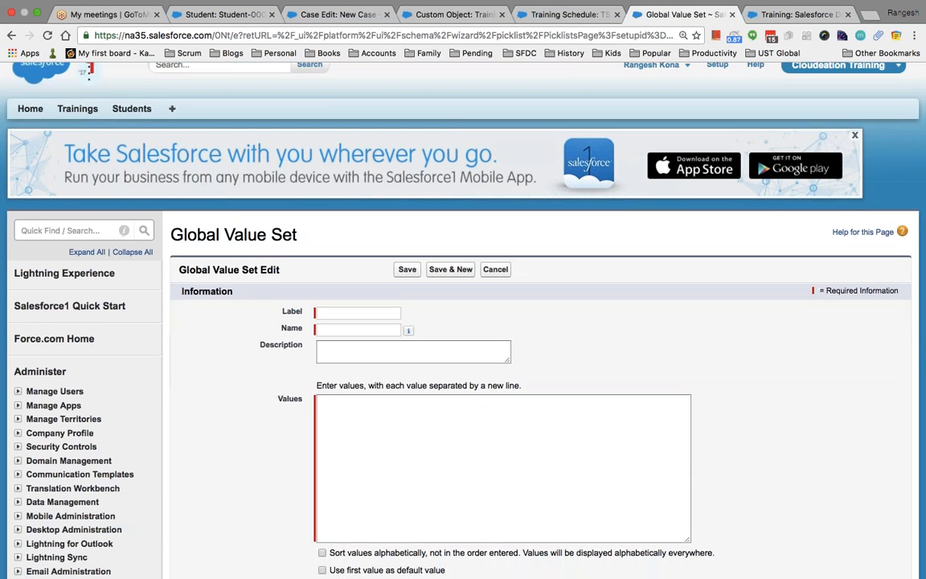
Label the value set 'Regions' with values North America, Asia, Europe, sort alphabetically and save.
left_click(360, 248)
type("Regions")
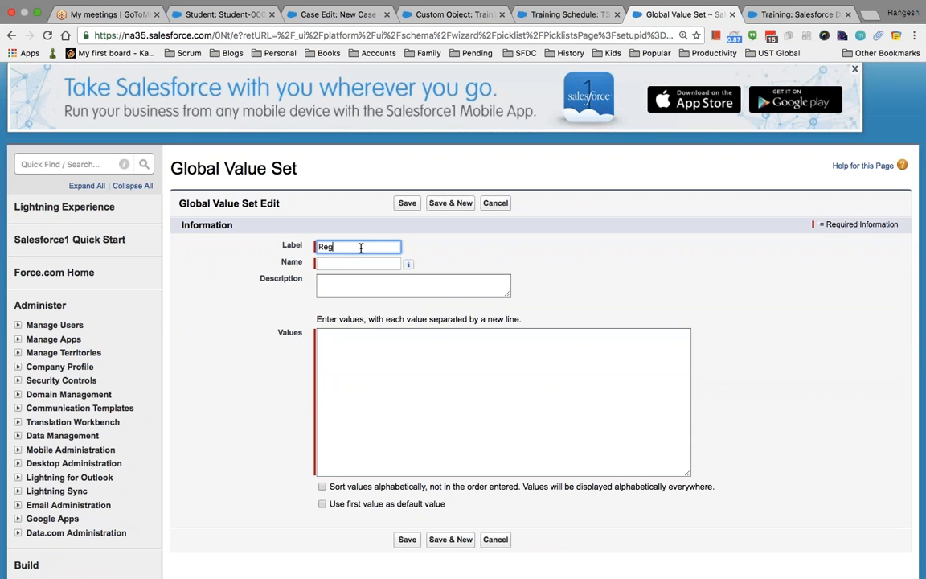
key("Tab")
key("Tab")
key("Tab")
type("No")
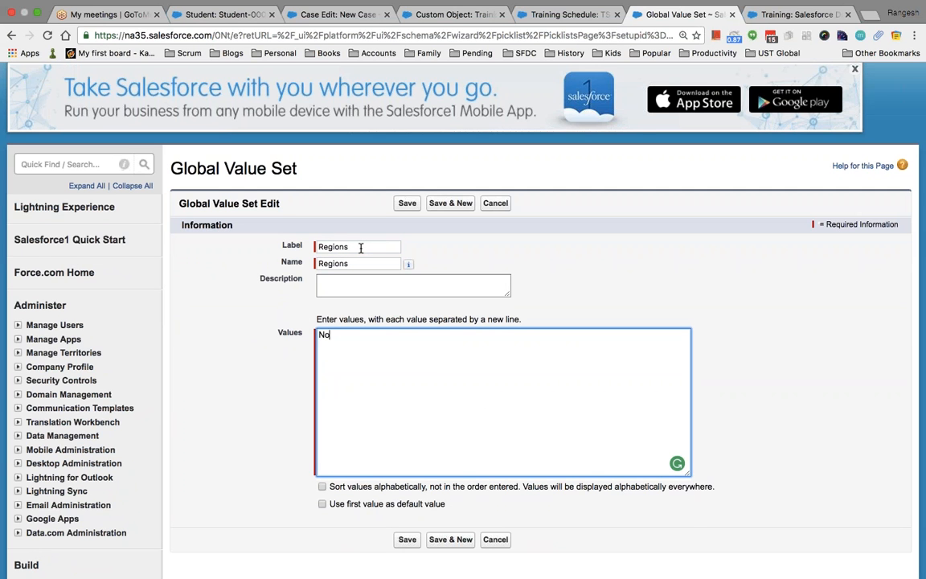
type("rth America ")
type("Asia")
key("Return")
type("Europe")
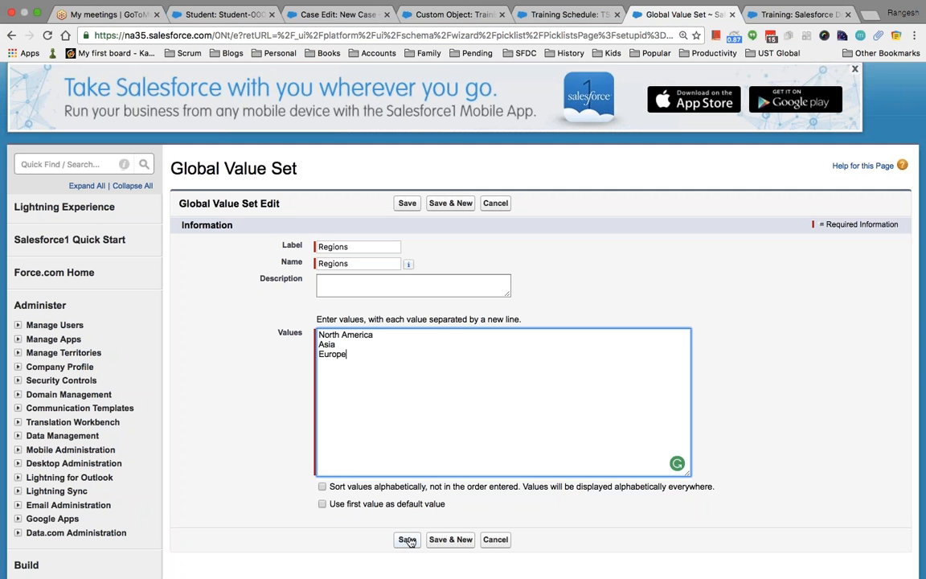
left_click(321, 486)
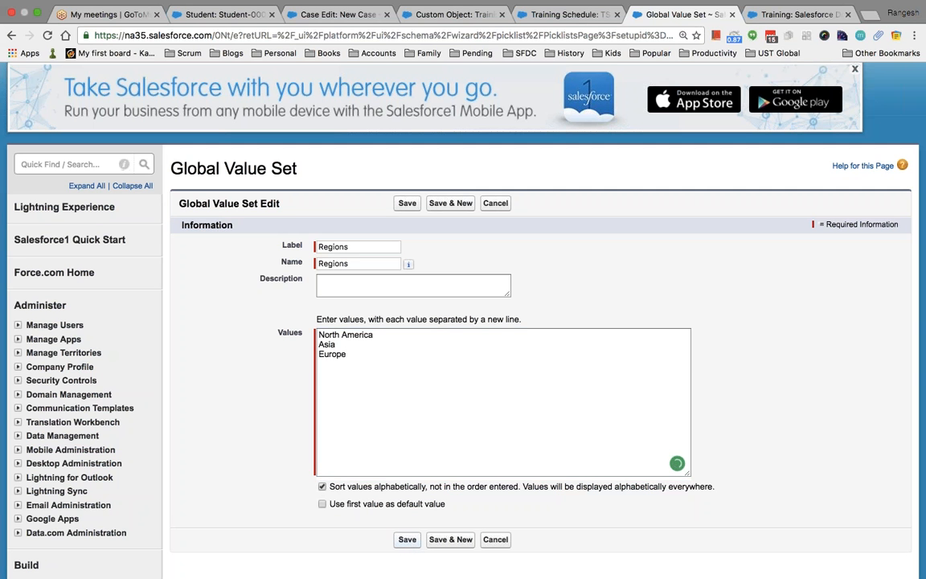
left_click(407, 540)
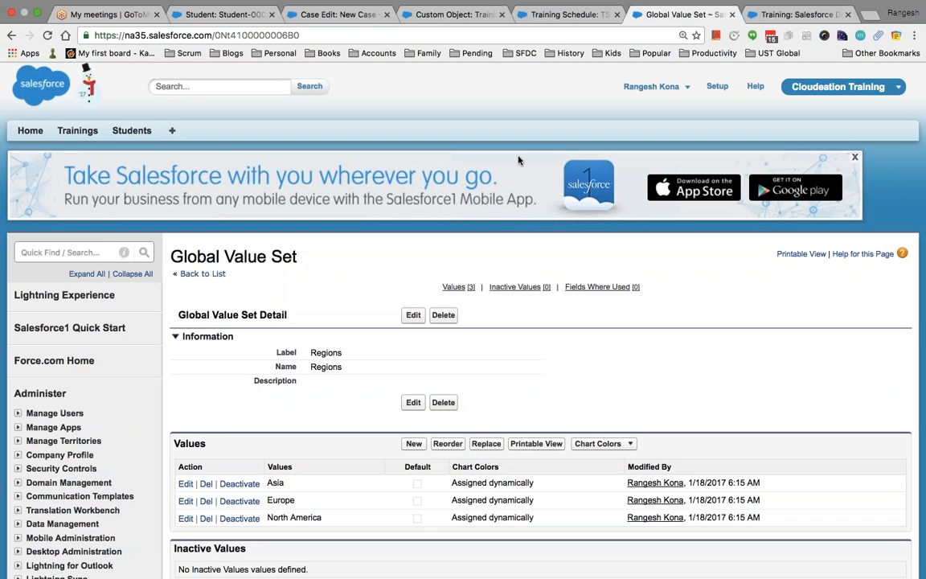
Find the Training object through Quick Find 'objects' and begin a new custom field on it.
left_click(64, 253)
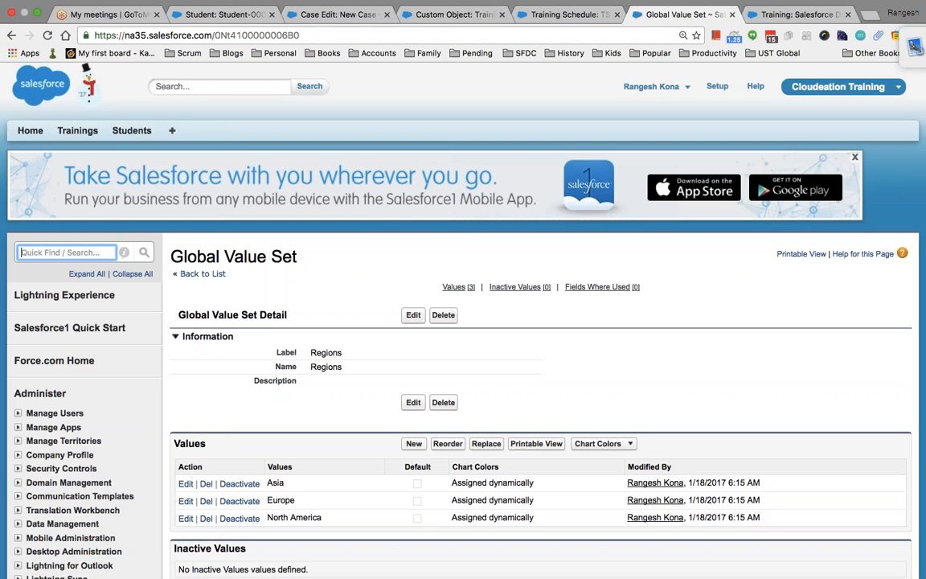
type("objects")
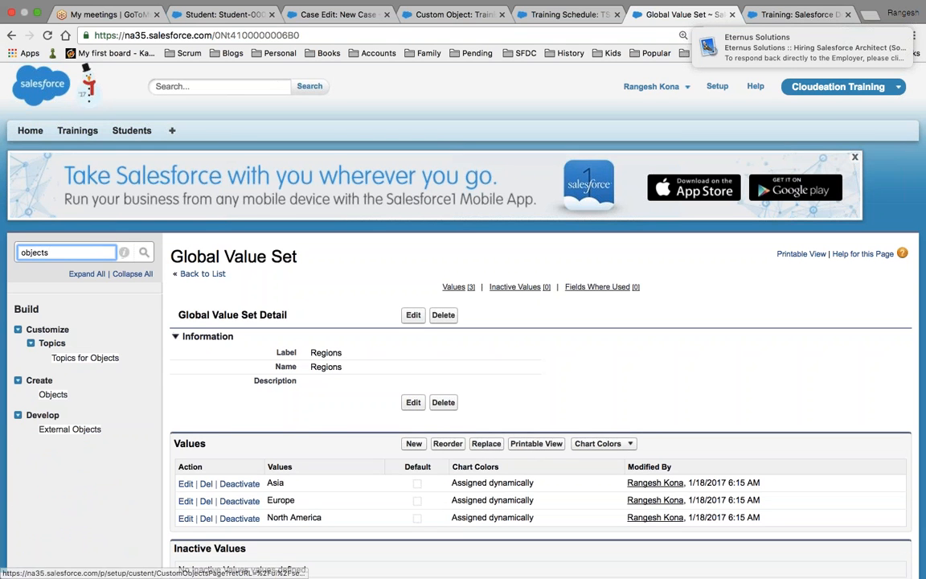
left_click(55, 394)
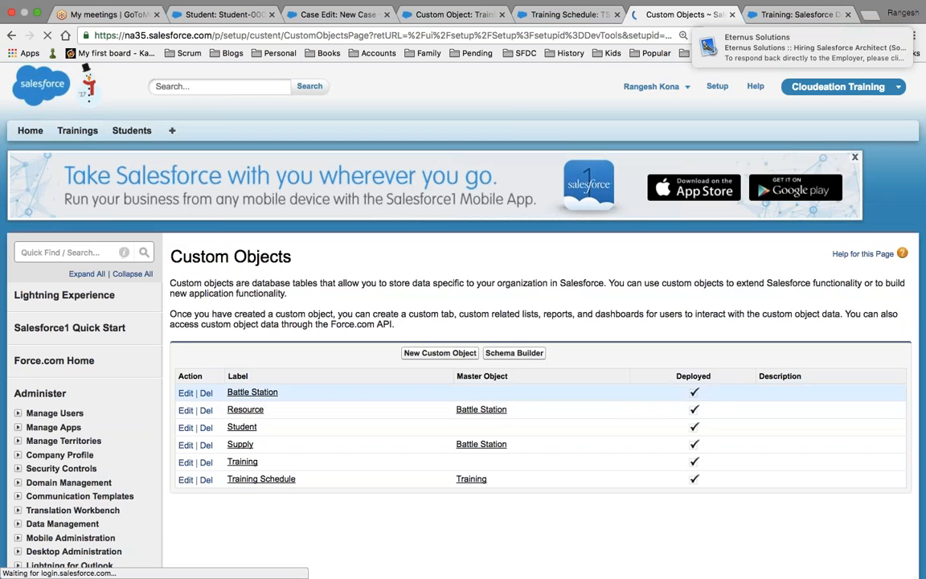
scroll(56, 398, "down", 2)
left_click(440, 266)
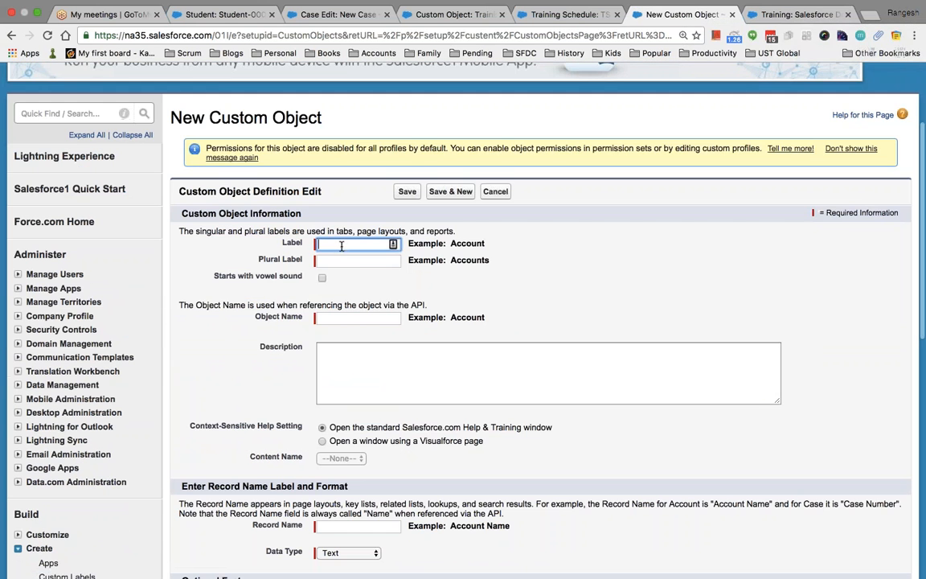
type("Region")
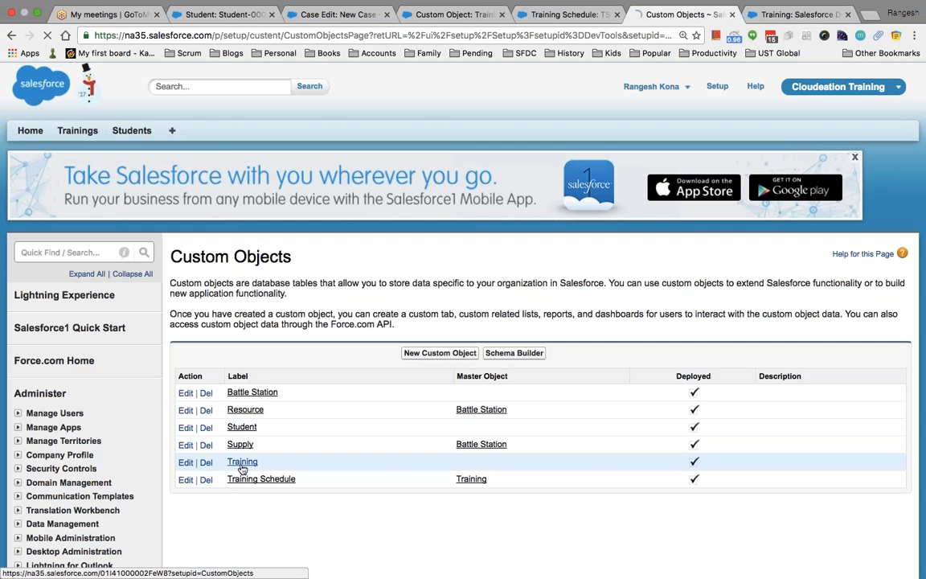
left_click(241, 462)
scroll(241, 462, "down", 3)
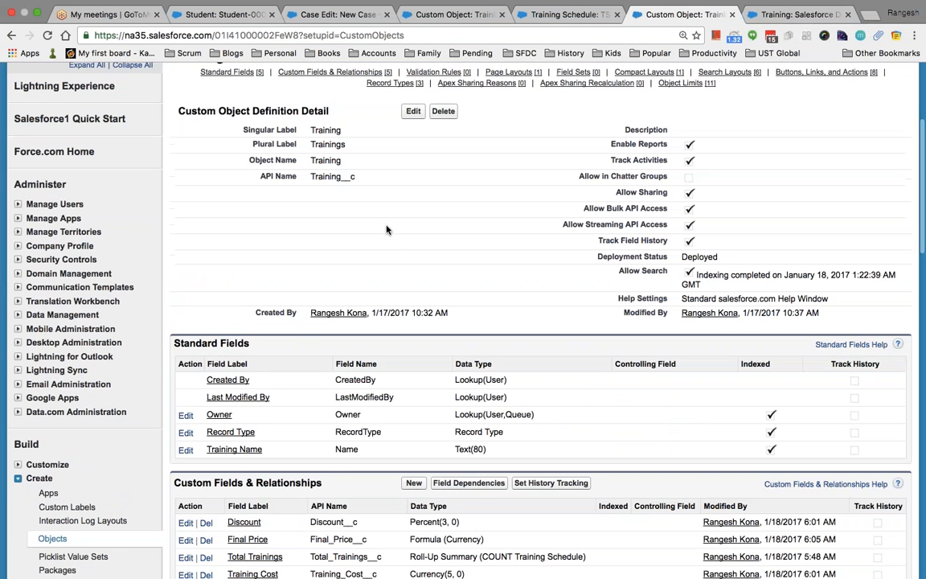
scroll(426, 353, "down", 3)
left_click(414, 372)
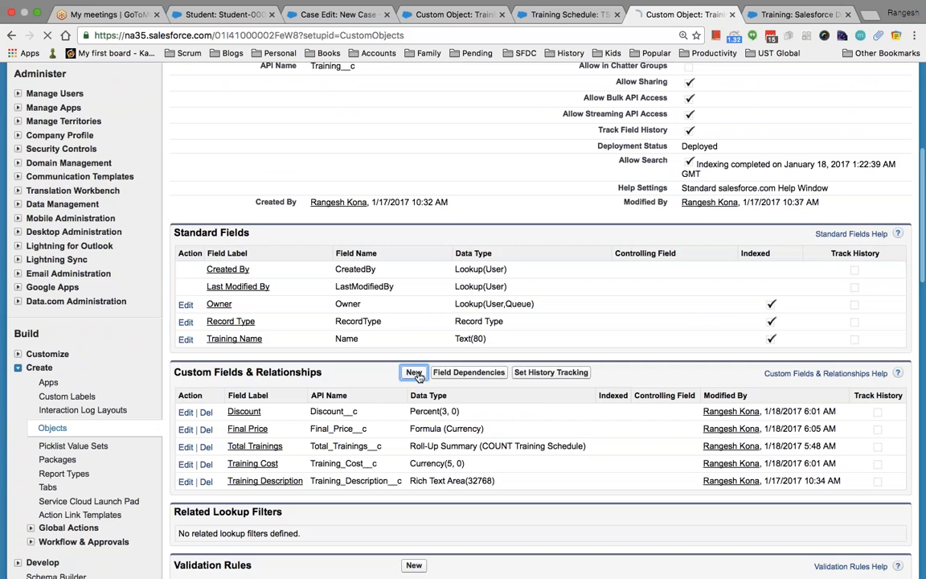
Create Picklist field 'Region' using the Regions global value set, keep default visibility, and save.
scroll(417, 378, "down", 3)
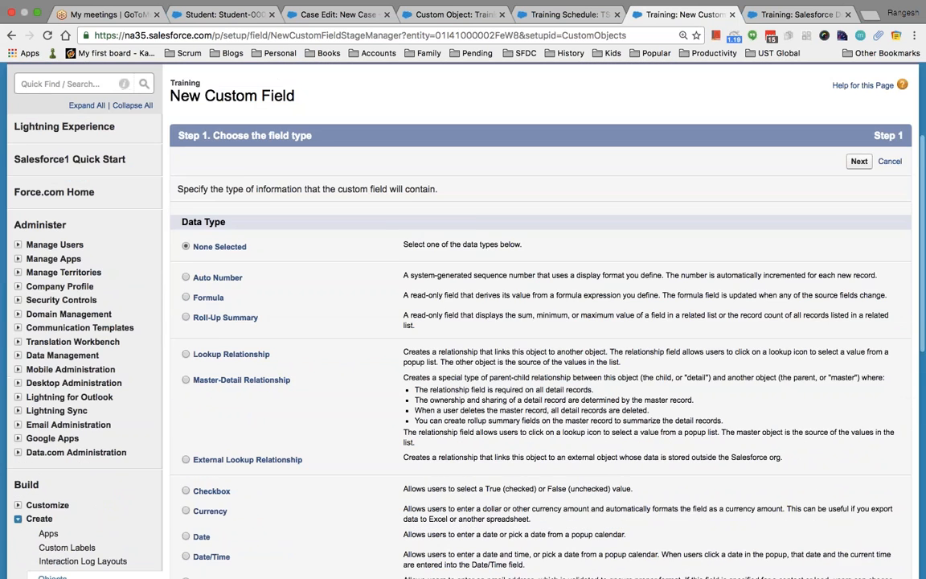
scroll(201, 293, "down", 2)
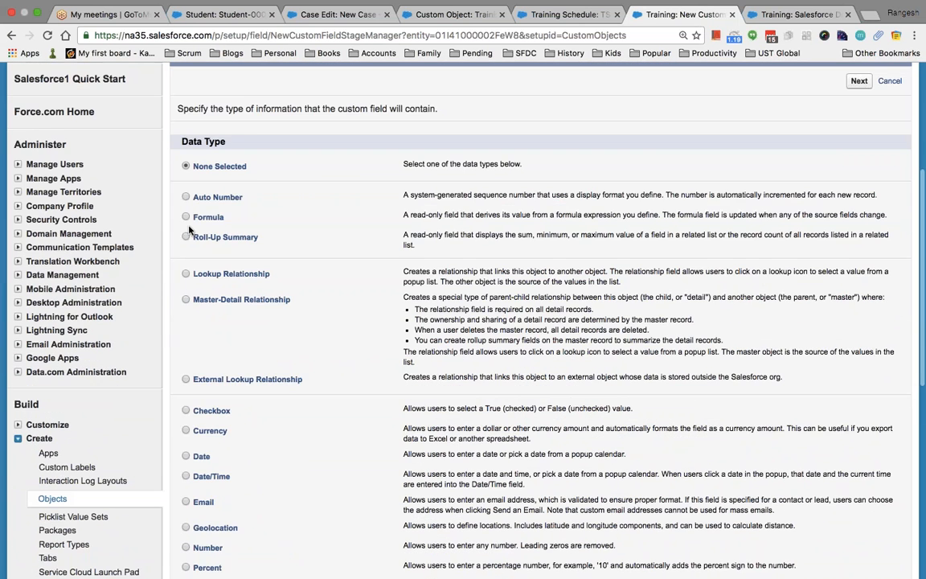
scroll(195, 306, "down", 7)
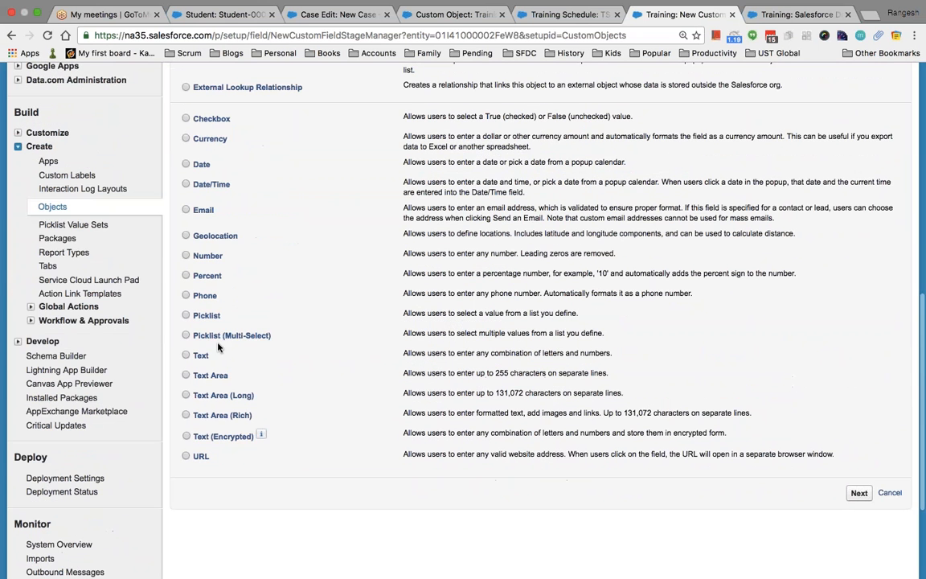
left_click(186, 314)
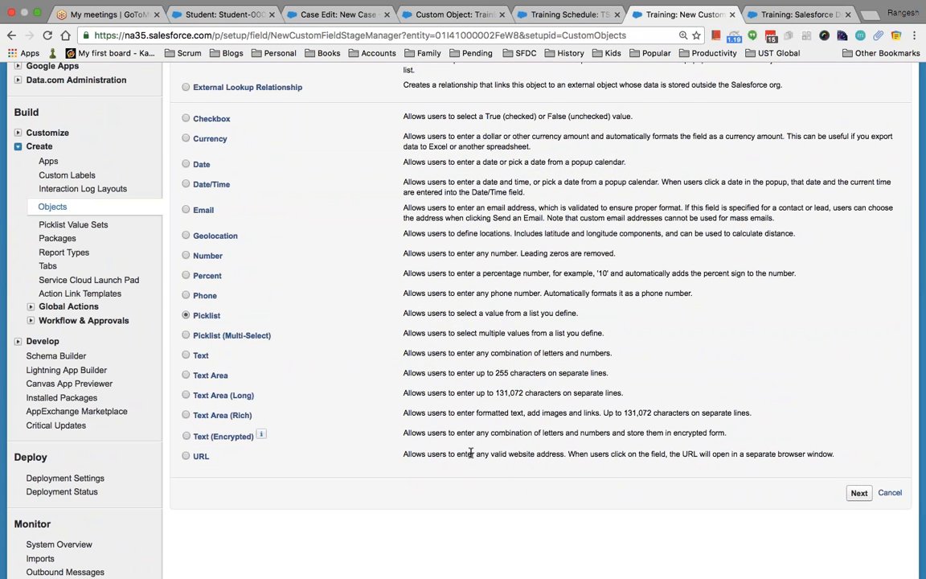
left_click(857, 492)
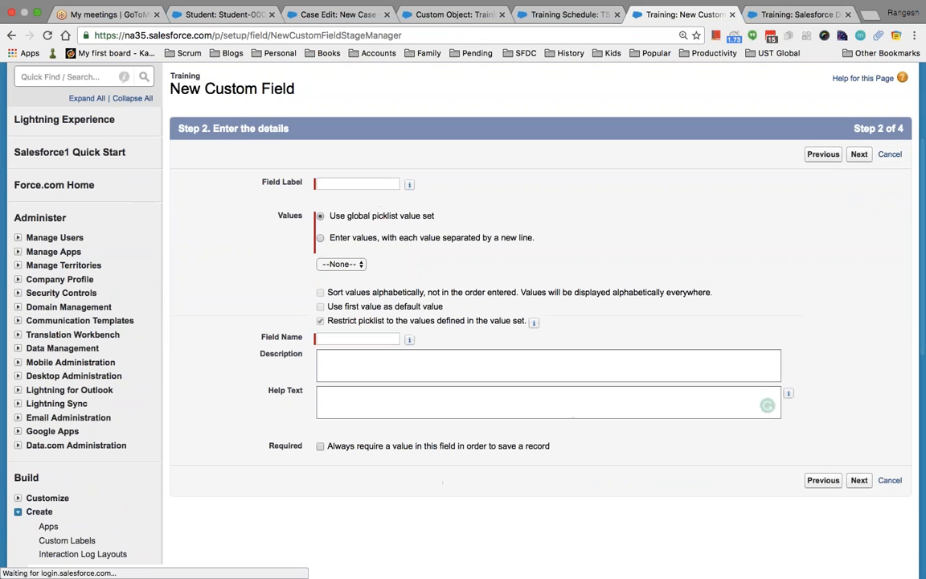
left_click(337, 182)
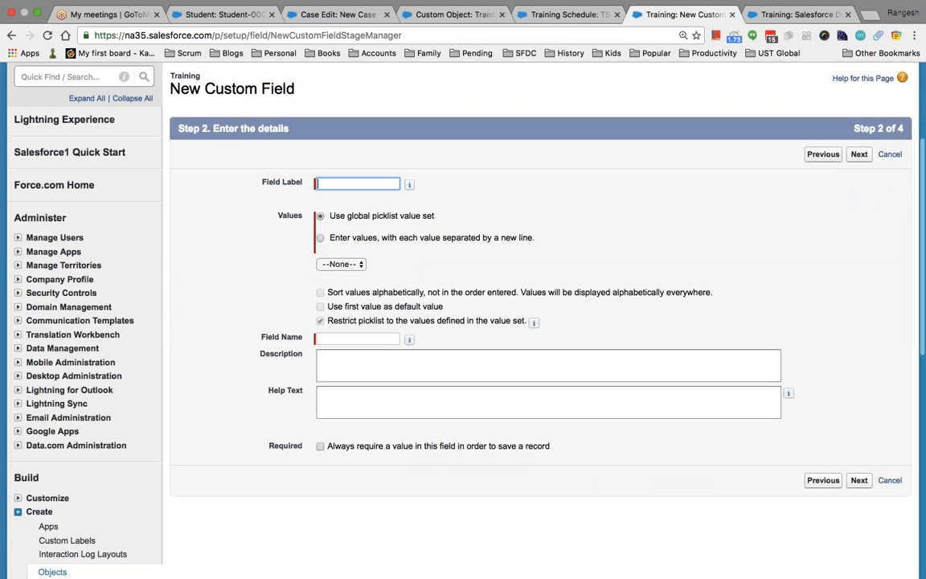
type("Region")
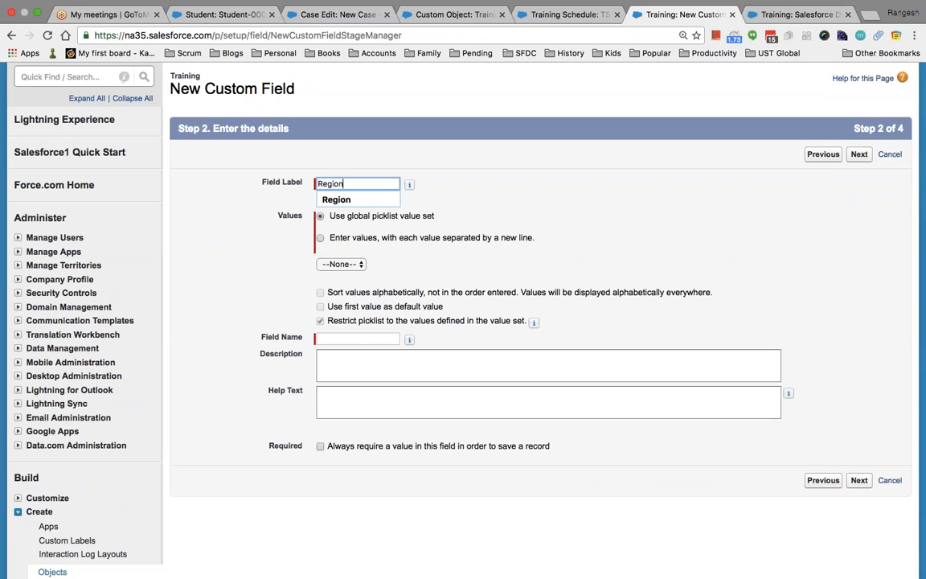
key("Tab")
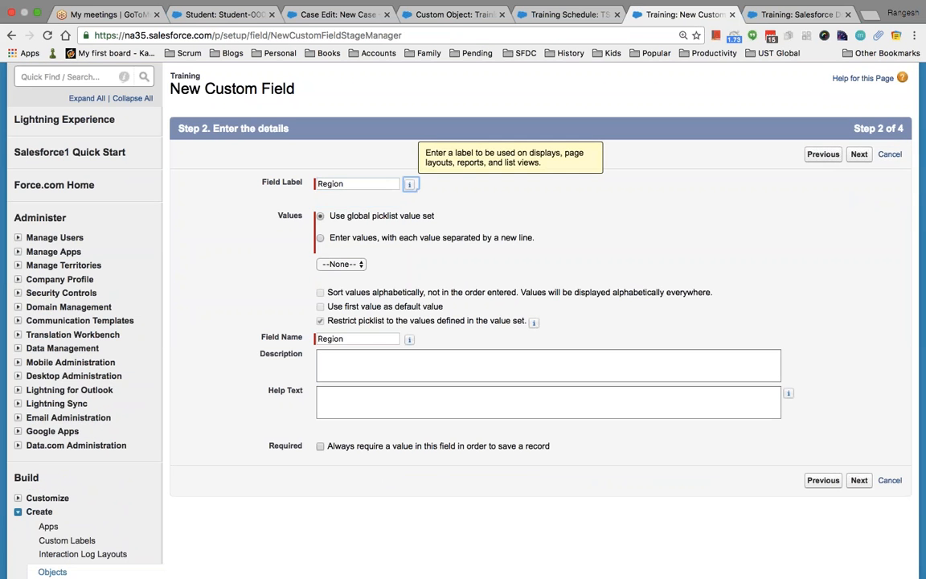
left_click(337, 264)
left_click(337, 275)
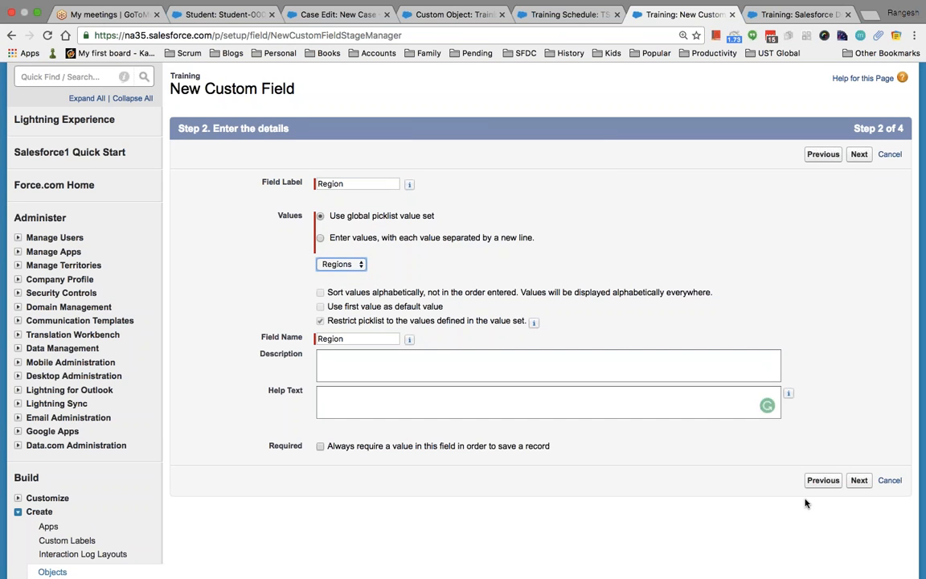
left_click(859, 481)
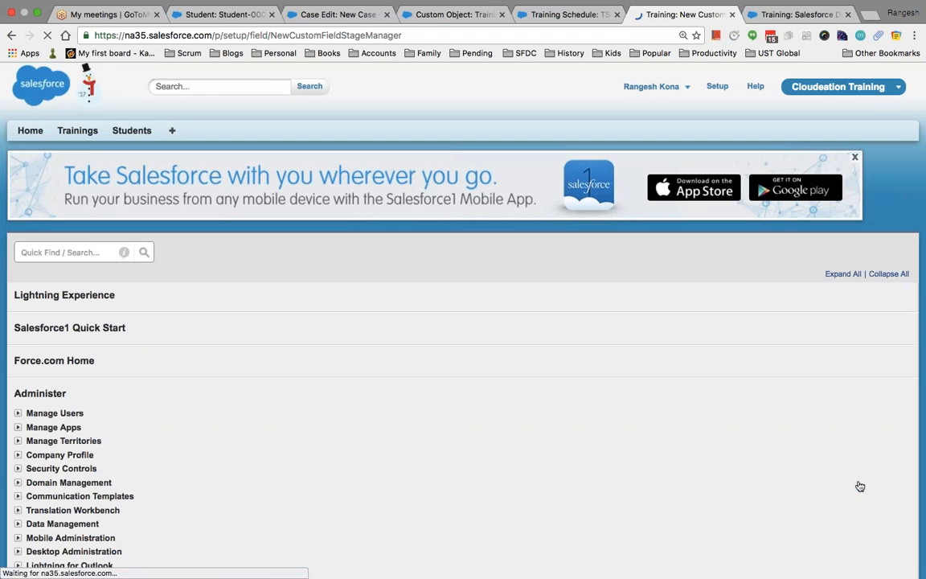
left_click(858, 329)
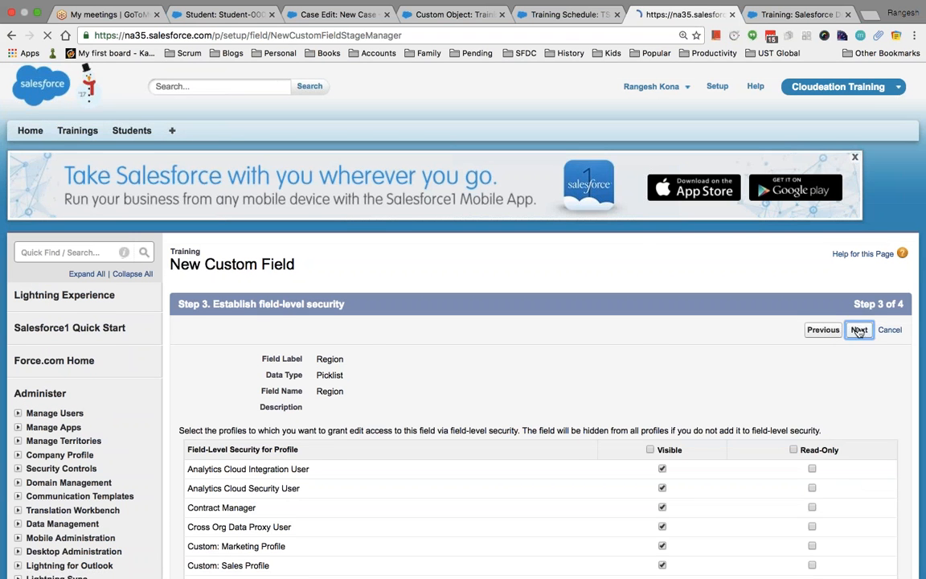
left_click(855, 331)
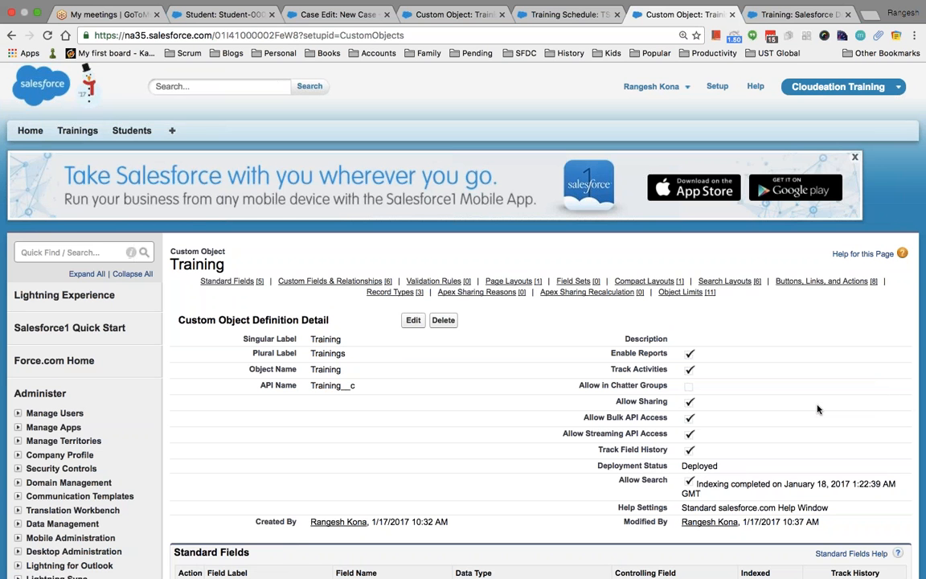
Edit Salesforce Developer Training, choose Asia as its Region, save, then switch to the slides.
left_click(75, 129)
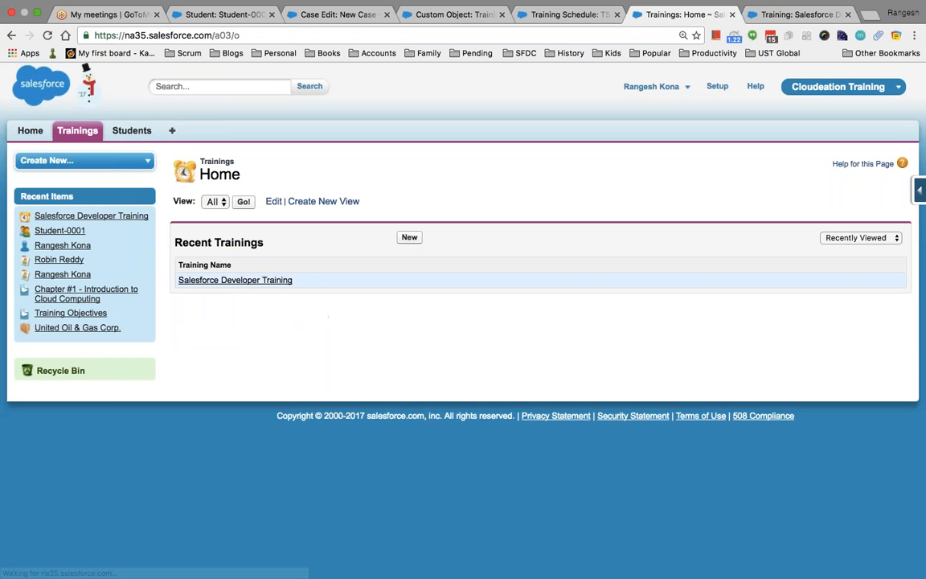
left_click(250, 280)
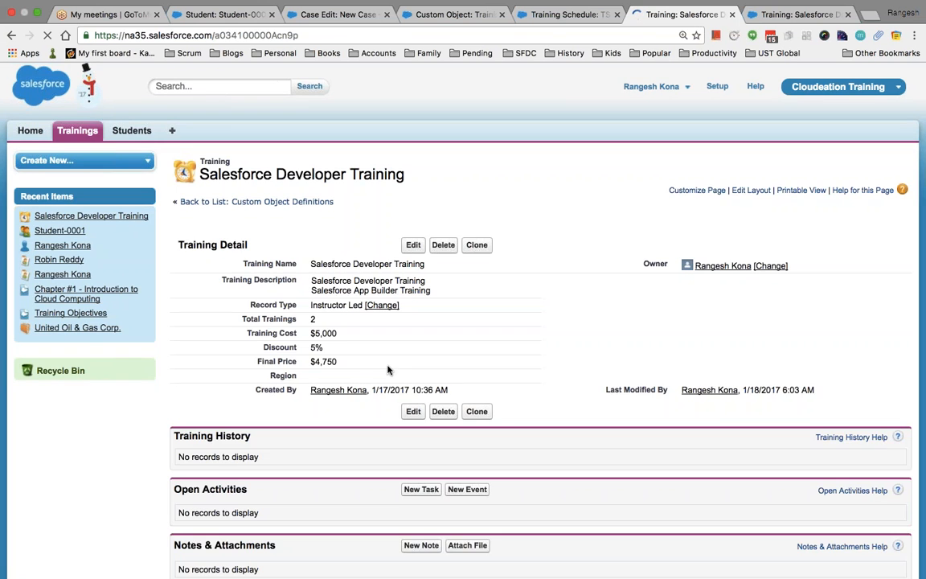
left_click(413, 243)
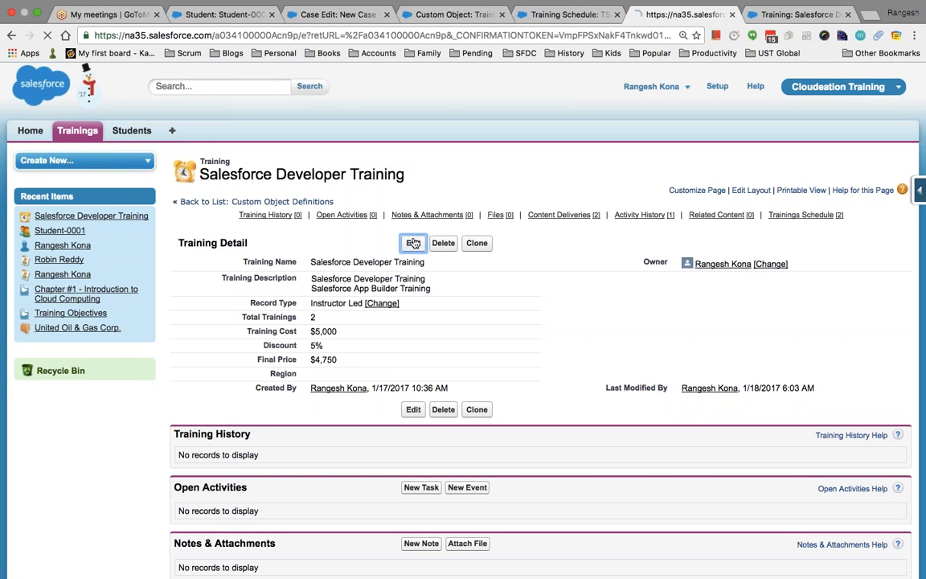
scroll(501, 460, "down", 5)
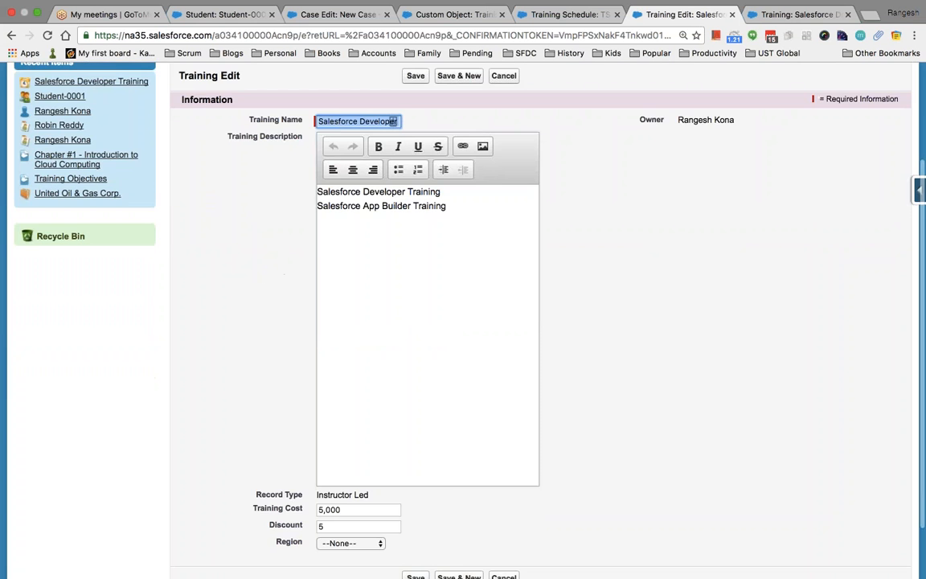
left_click(351, 474)
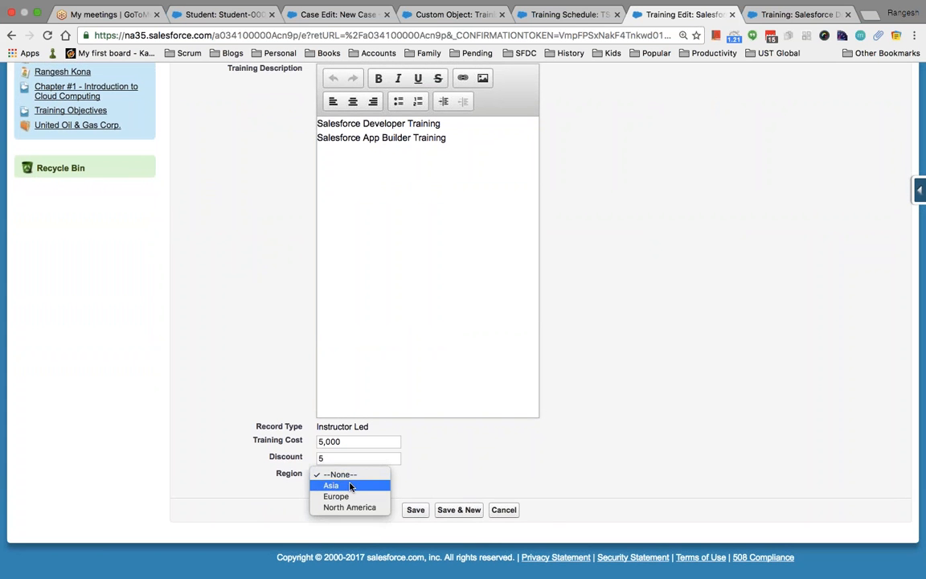
left_click(351, 485)
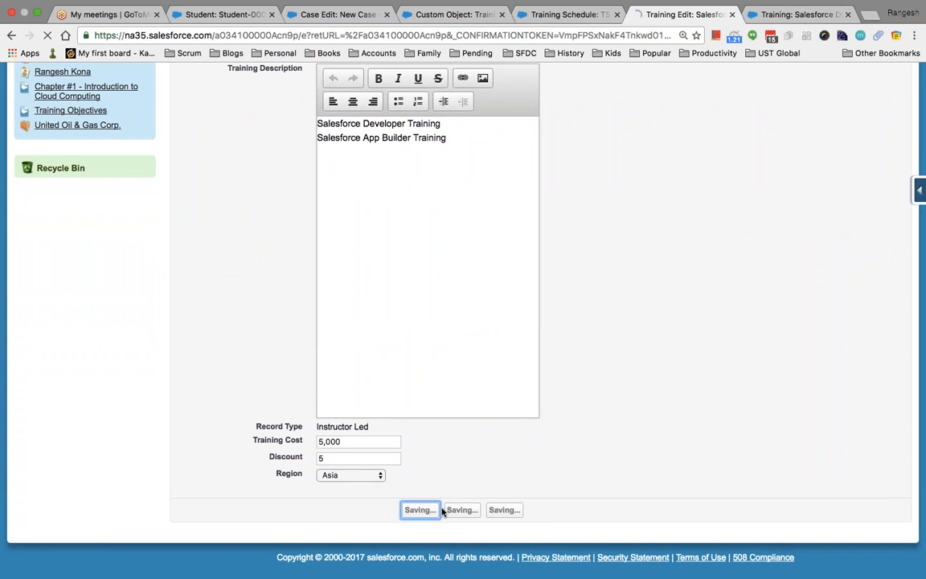
left_click(414, 510)
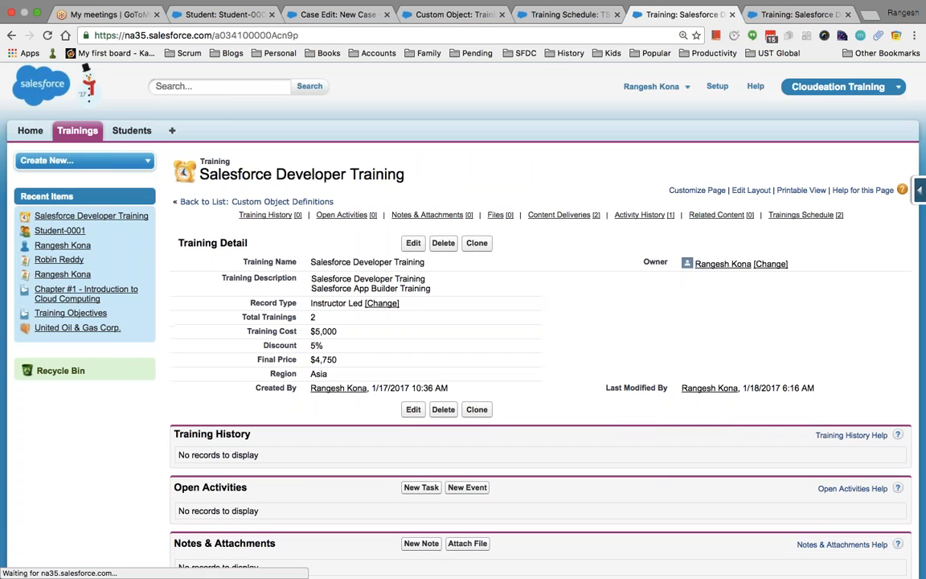
scroll(572, 186, "down", 2)
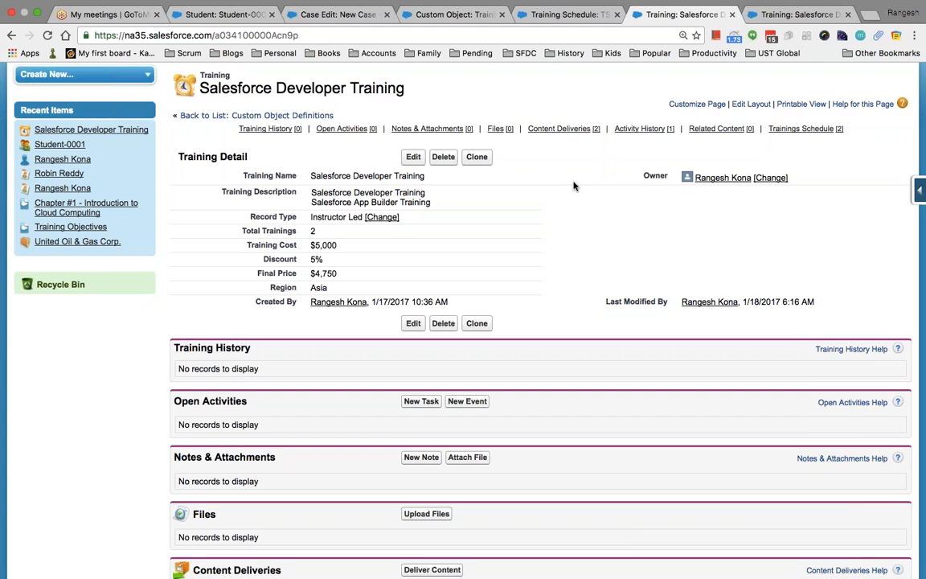
key("ctrl+Left")
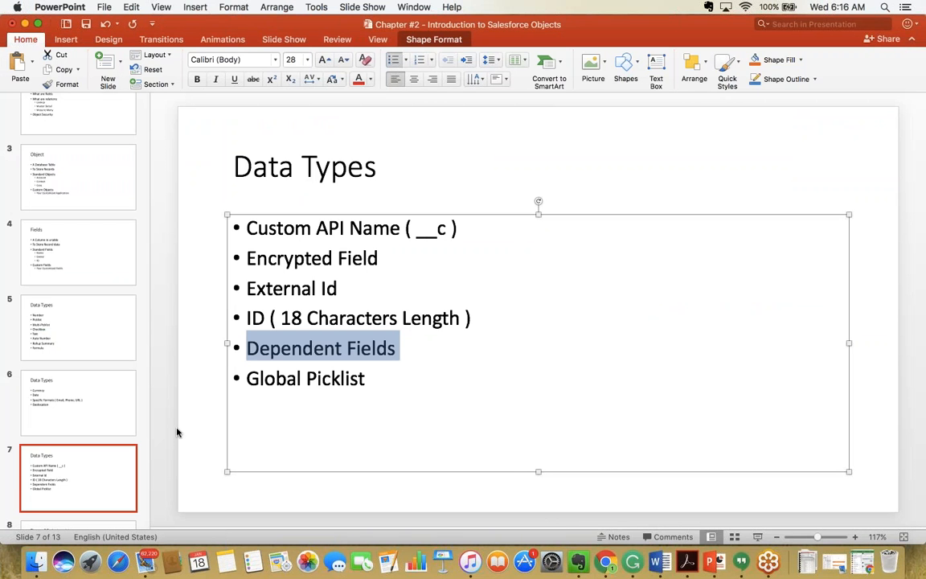
left_click(57, 431)
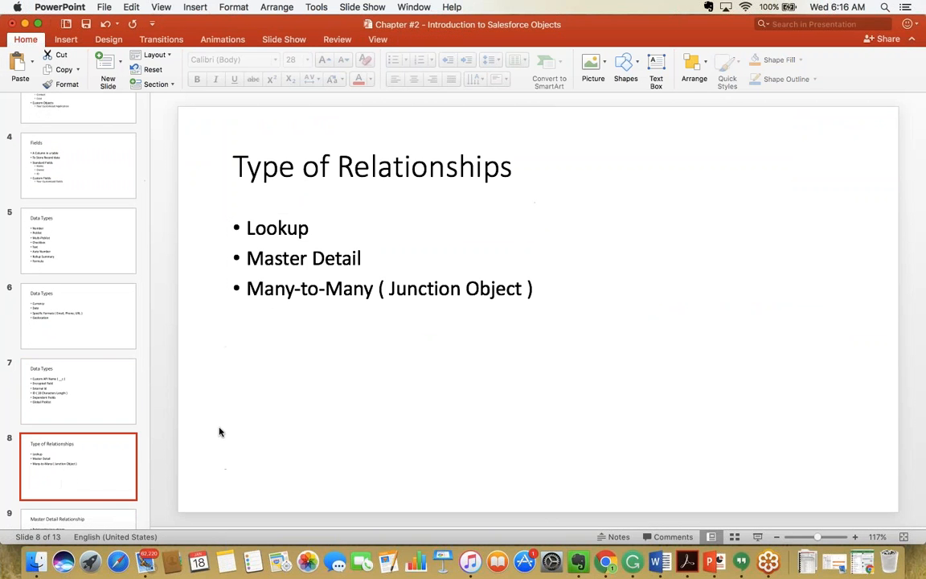
scroll(220, 432, "down", 2)
left_click(87, 422)
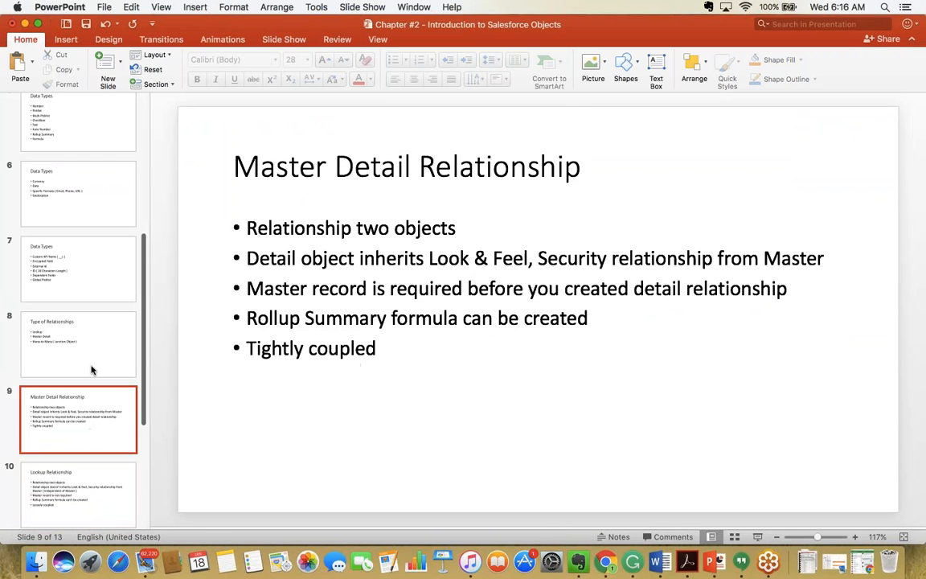
left_click(93, 331)
left_click(105, 265)
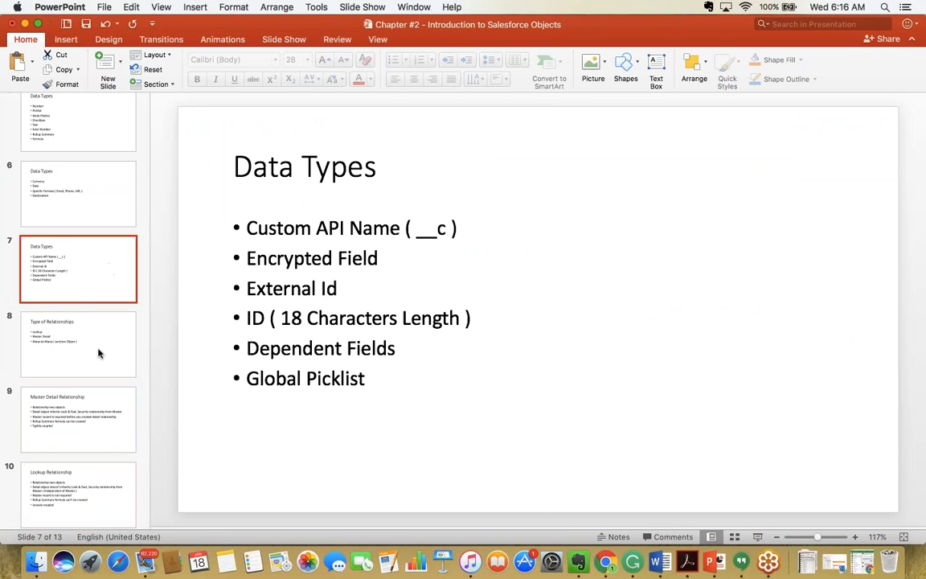
left_click(90, 318)
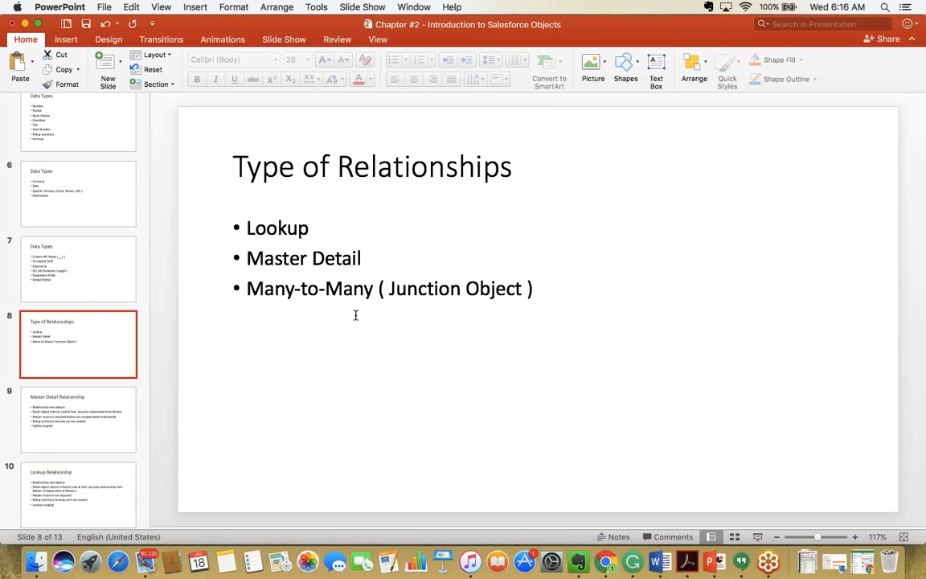
left_click(472, 326)
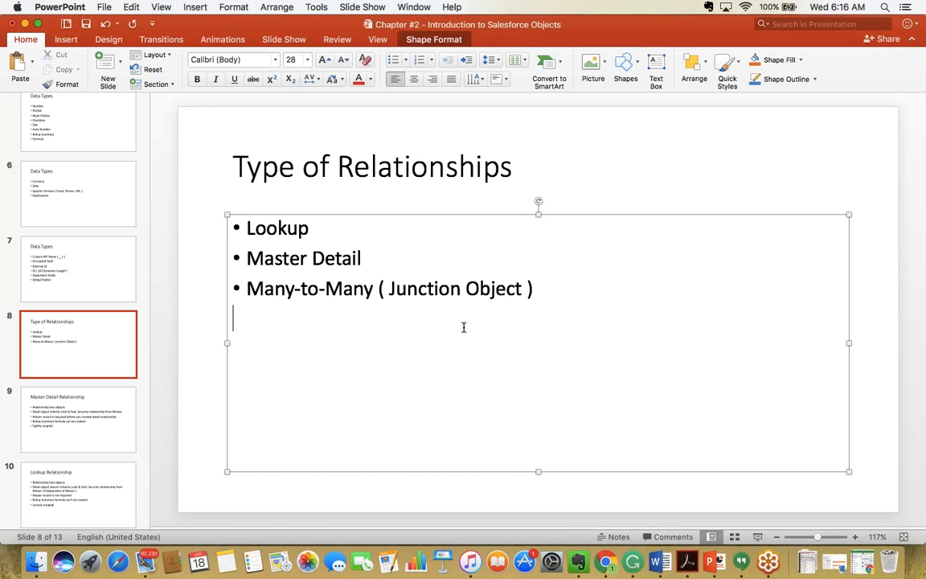
key("Return")
key("super+Tab")
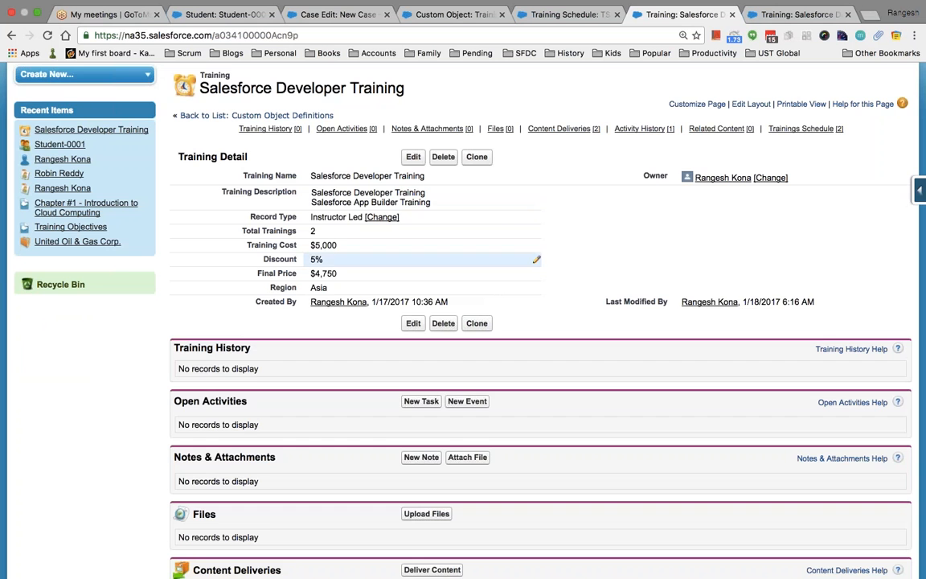
From the Trainings tab, open Salesforce Developer Training and its TS-0002 training schedule.
scroll(442, 261, "up", 3)
left_click(80, 130)
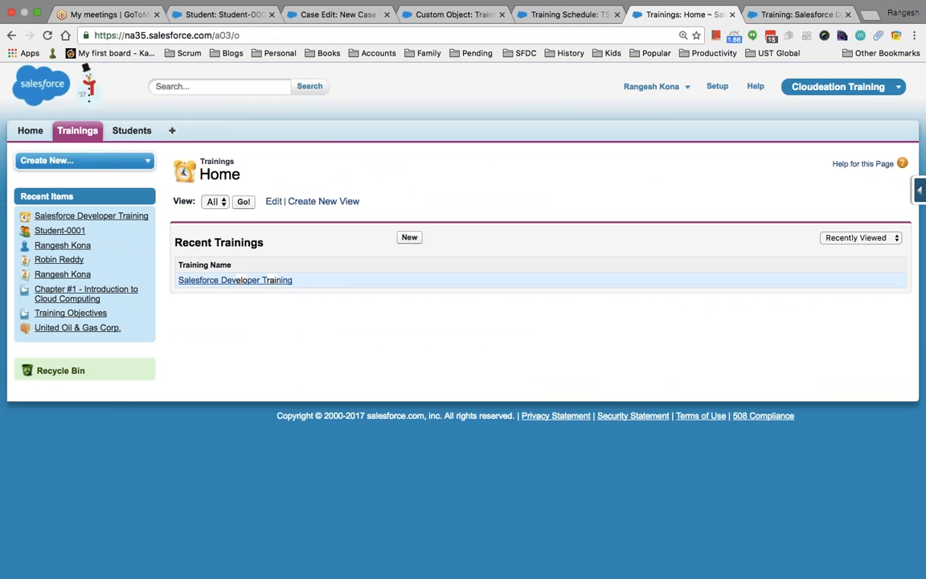
left_click(241, 280)
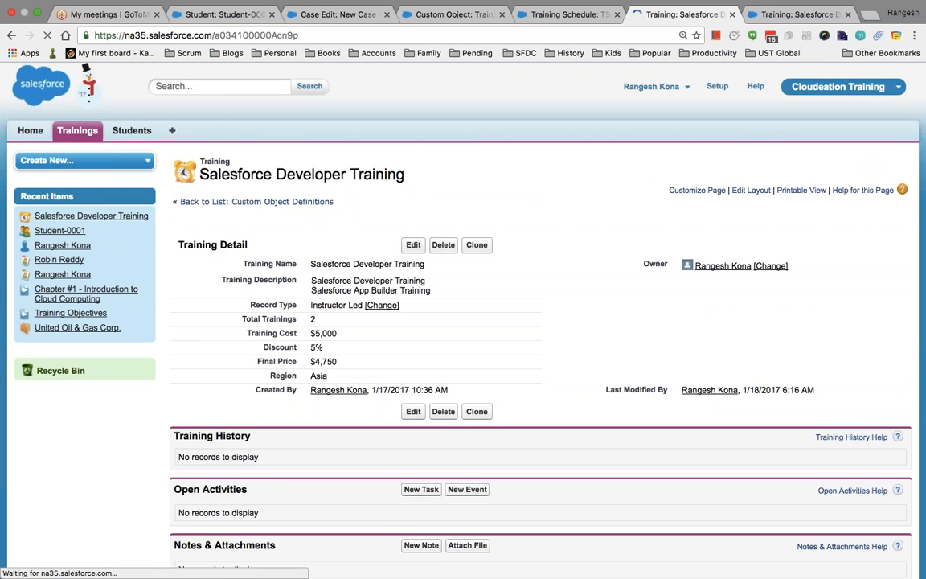
scroll(327, 330, "down", 3)
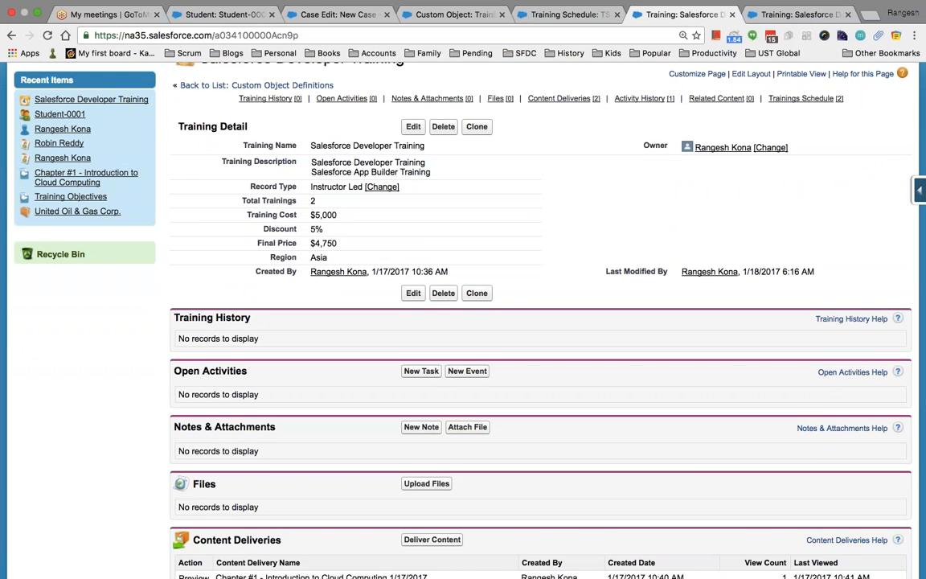
scroll(540, 321, "down", 6)
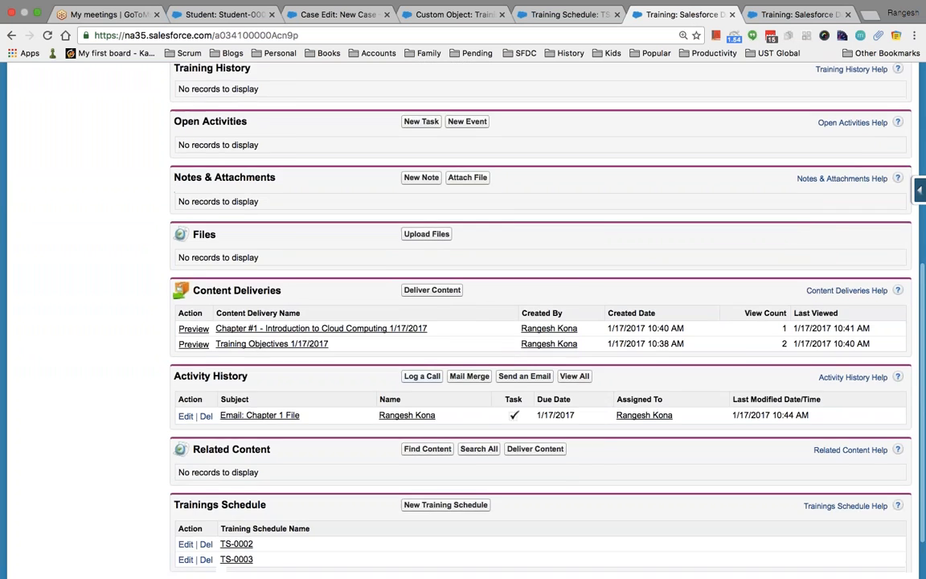
scroll(540, 321, "down", 2)
scroll(285, 389, "up", 3)
scroll(286, 389, "down", 3)
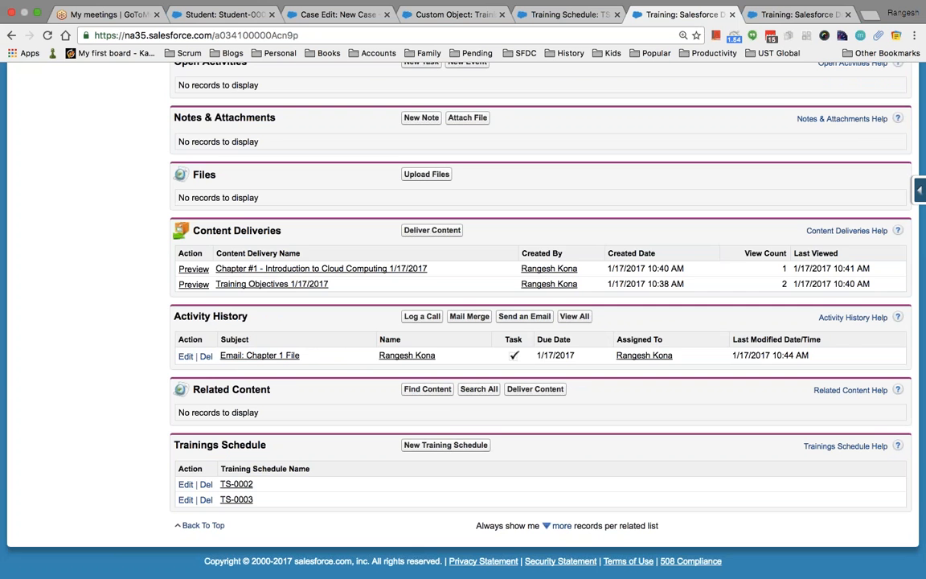
scroll(498, 321, "up", 5)
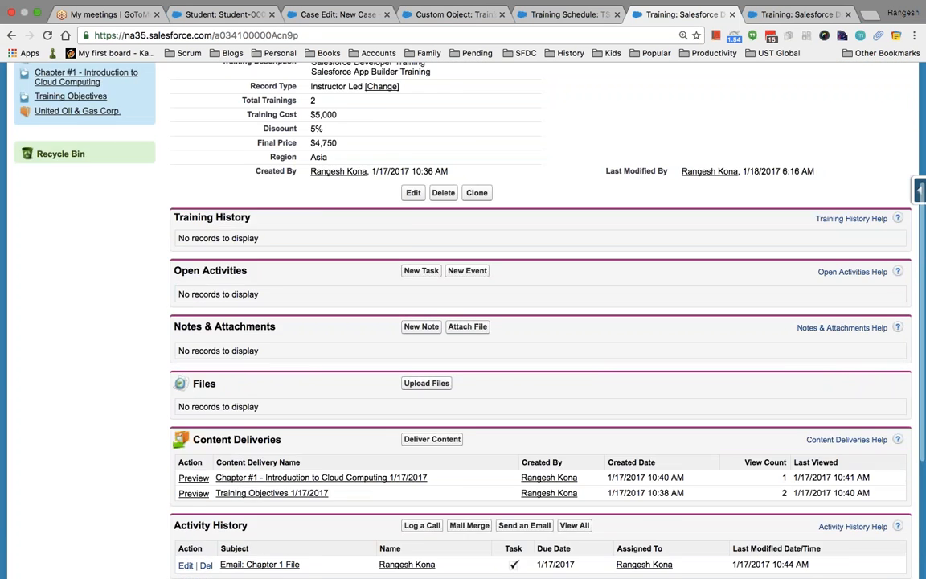
scroll(499, 321, "down", 3)
scroll(498, 322, "down", 3)
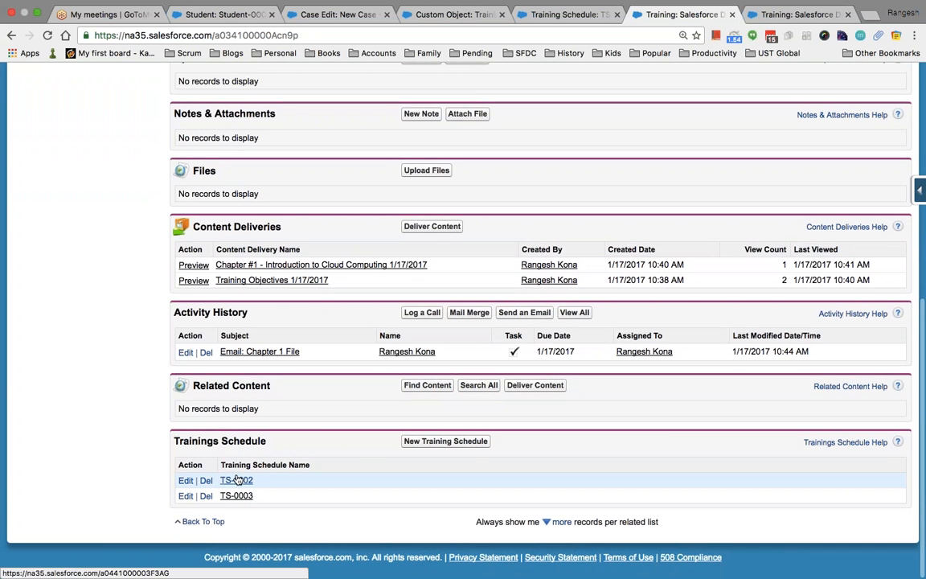
left_click(234, 480)
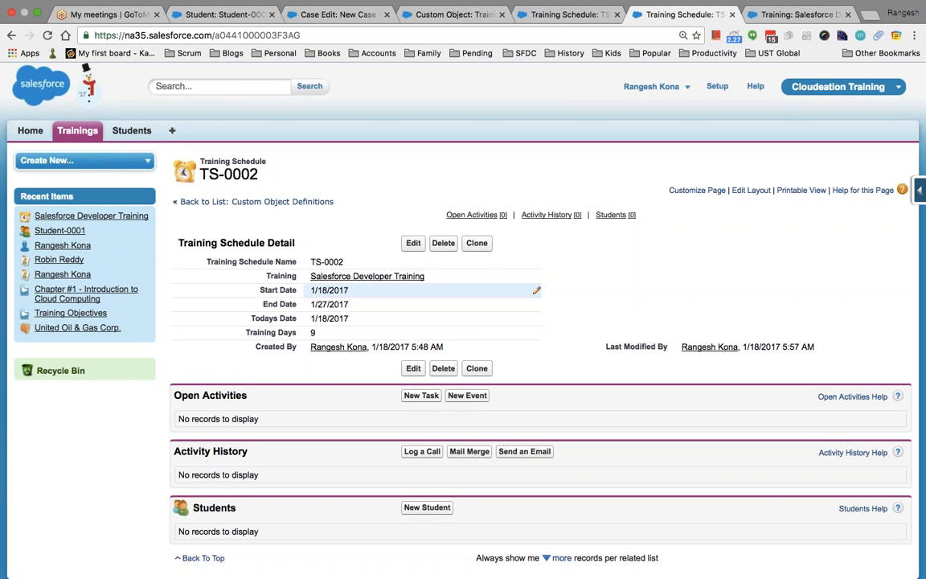
Switch to PowerPoint and display slide 9, Master Detail Relationship.
scroll(351, 242, "down", 1)
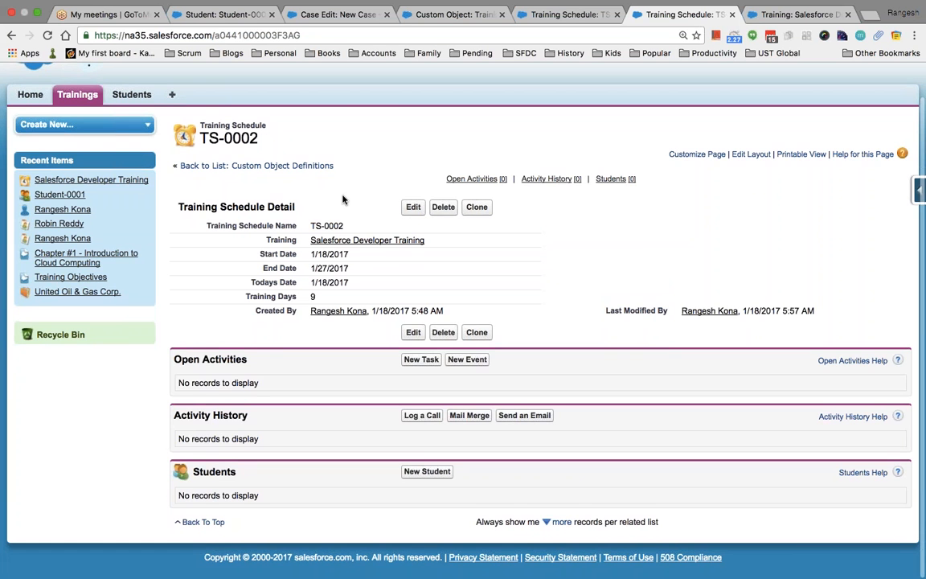
key("super+Tab")
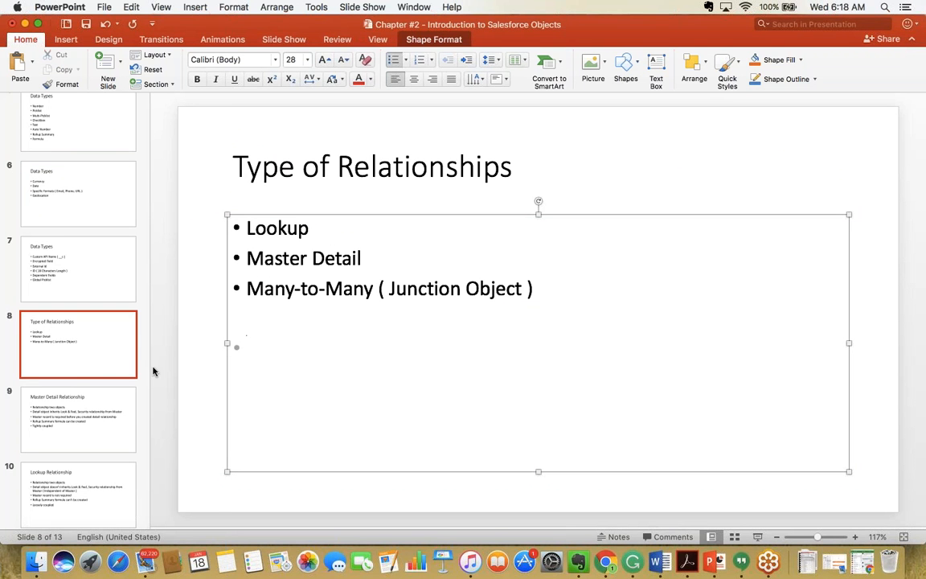
scroll(63, 410, "down", 1)
left_click(65, 412)
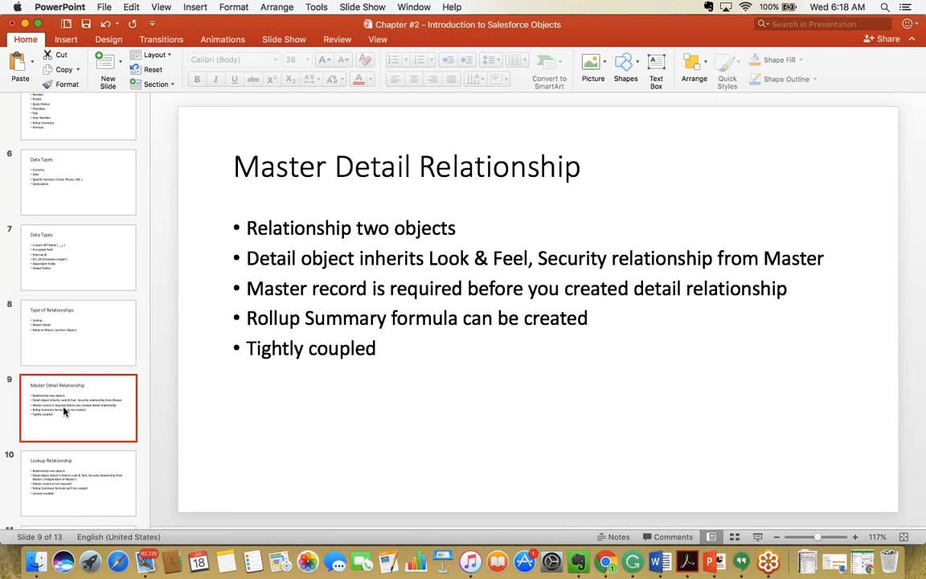
scroll(65, 411, "down", 1)
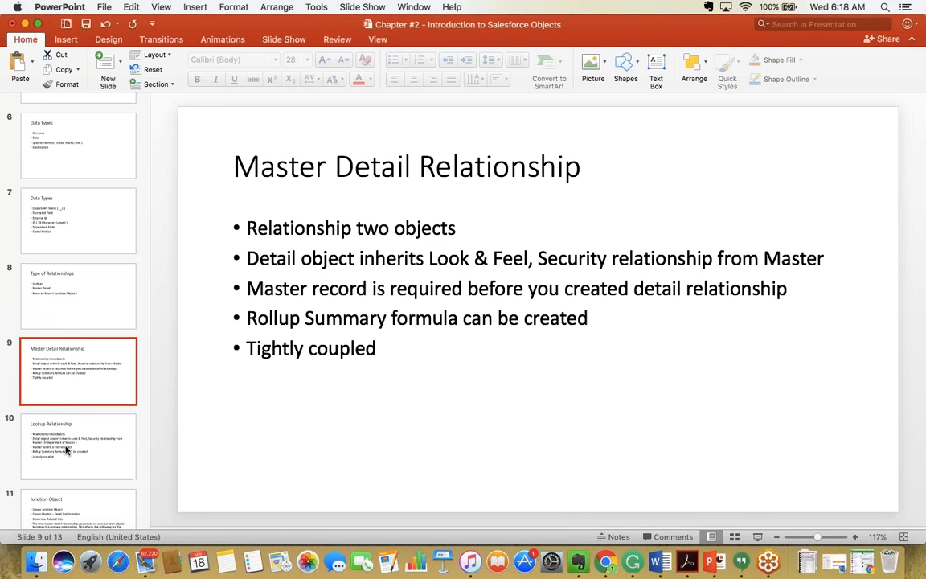
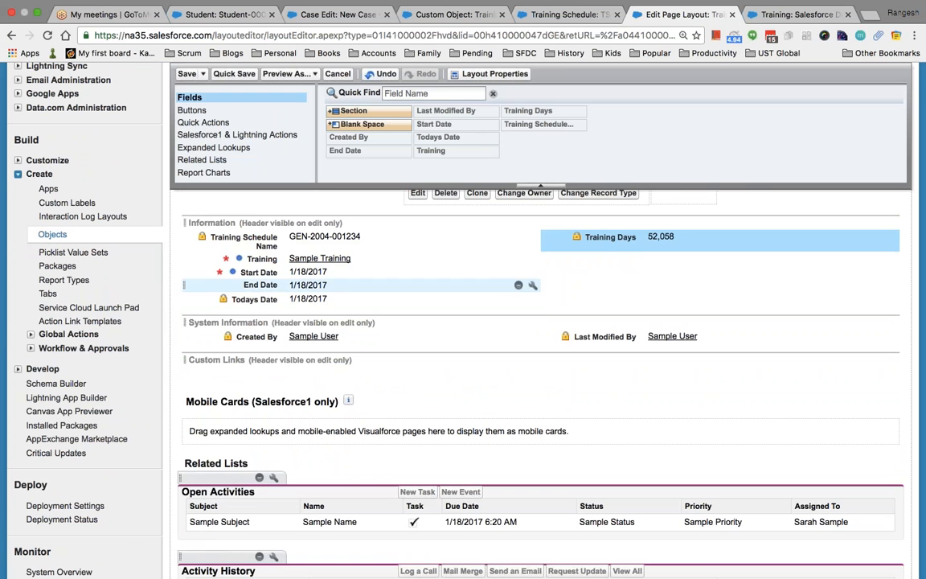
Move Start Date and End Date to the right column, save the layout, and start a new student for TS-0002.
left_click_drag(311, 273, 562, 238)
left_click_drag(273, 271, 585, 251)
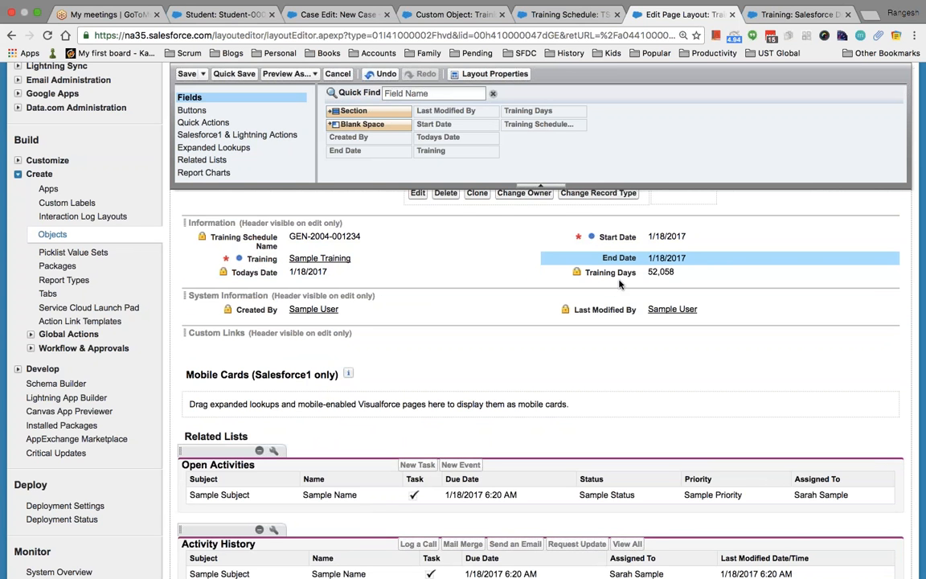
left_click(187, 74)
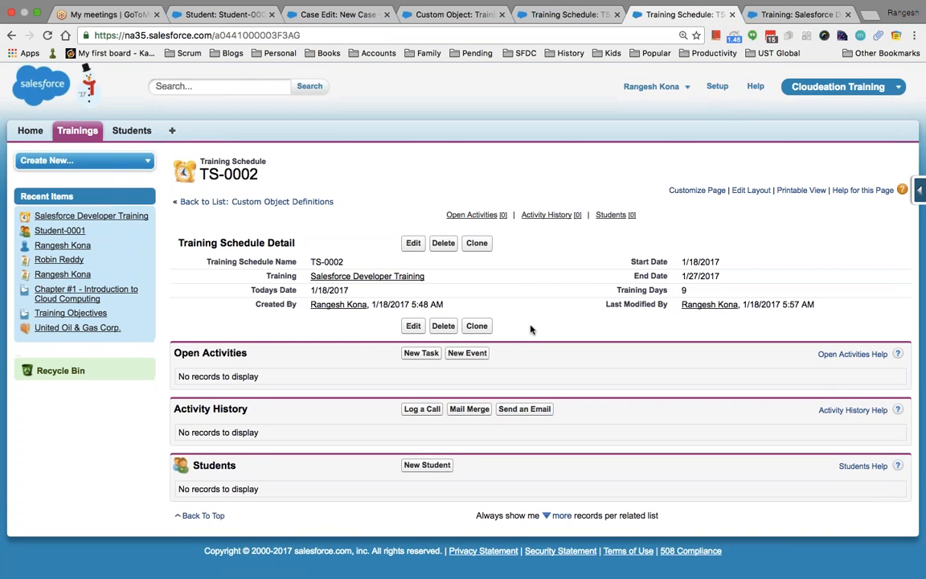
left_click(427, 464)
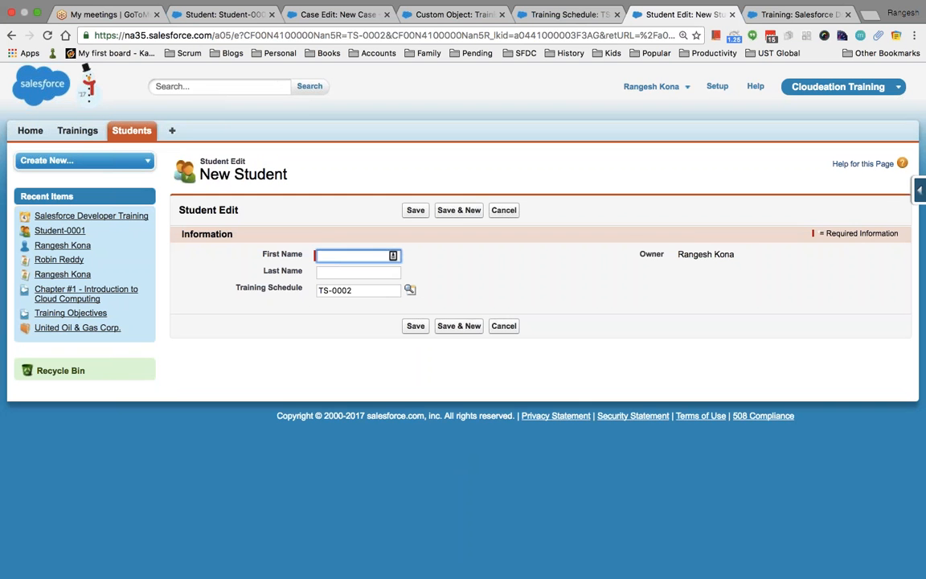
Save a new student with the entered first name, then return to the TS-0002 schedule record.
type("Rangesh")
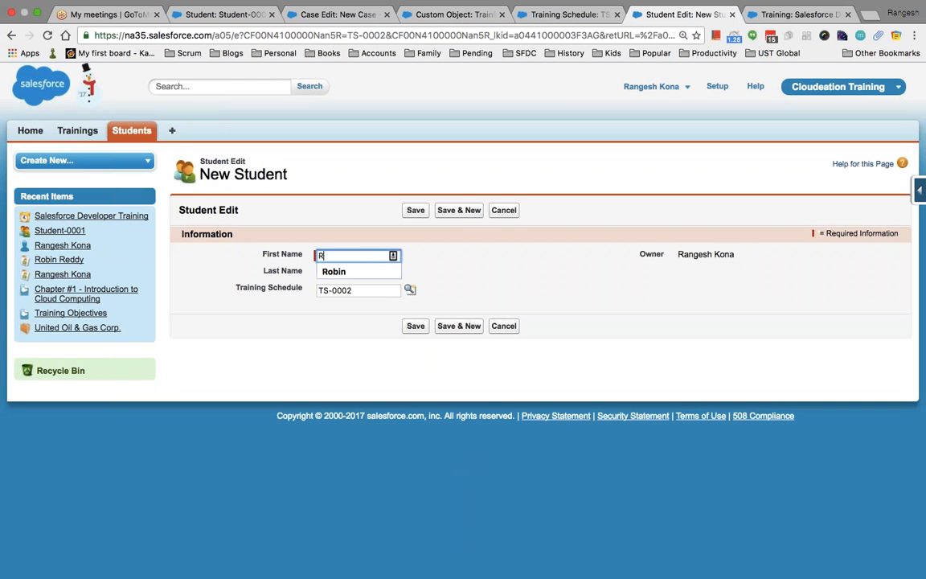
key("Tab")
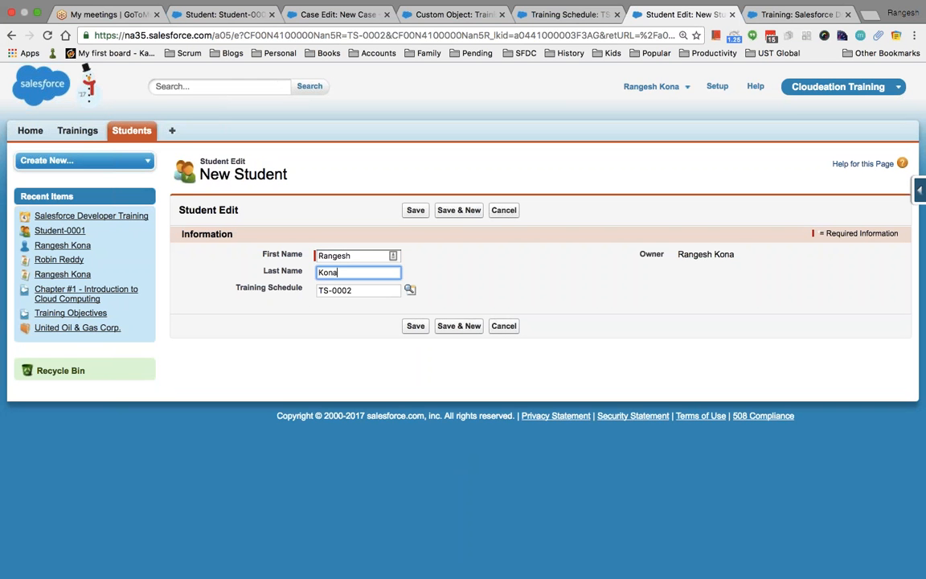
key("Tab")
left_click(415, 327)
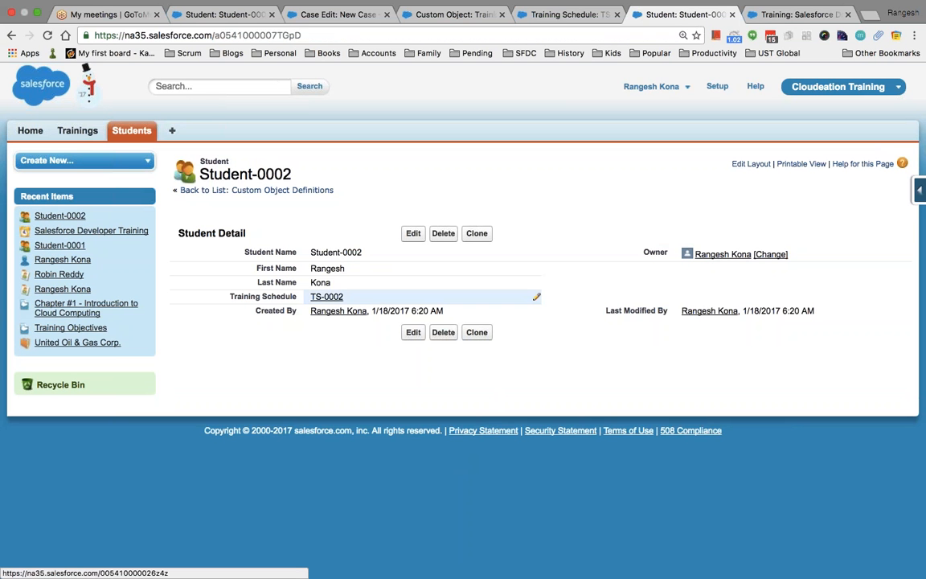
left_click(321, 297)
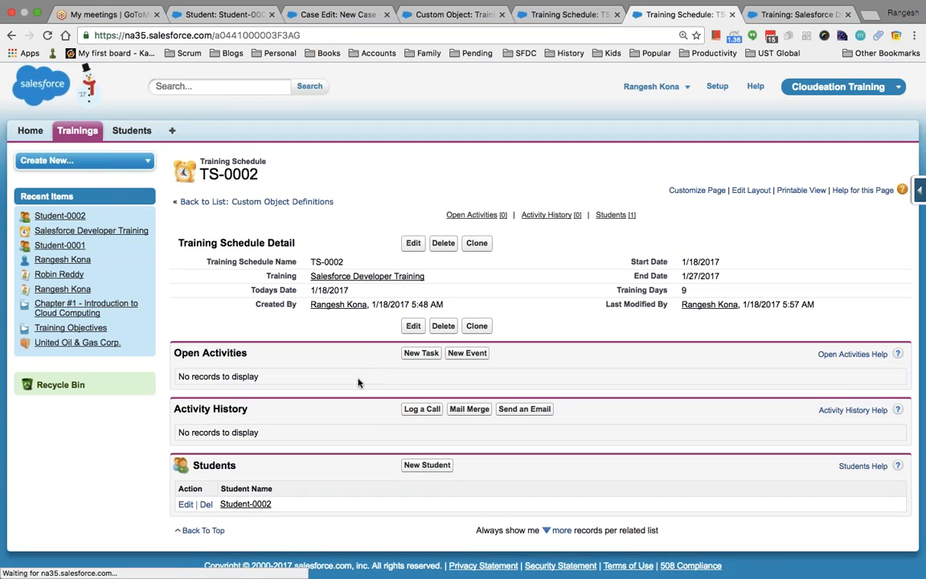
scroll(370, 407, "down", 1)
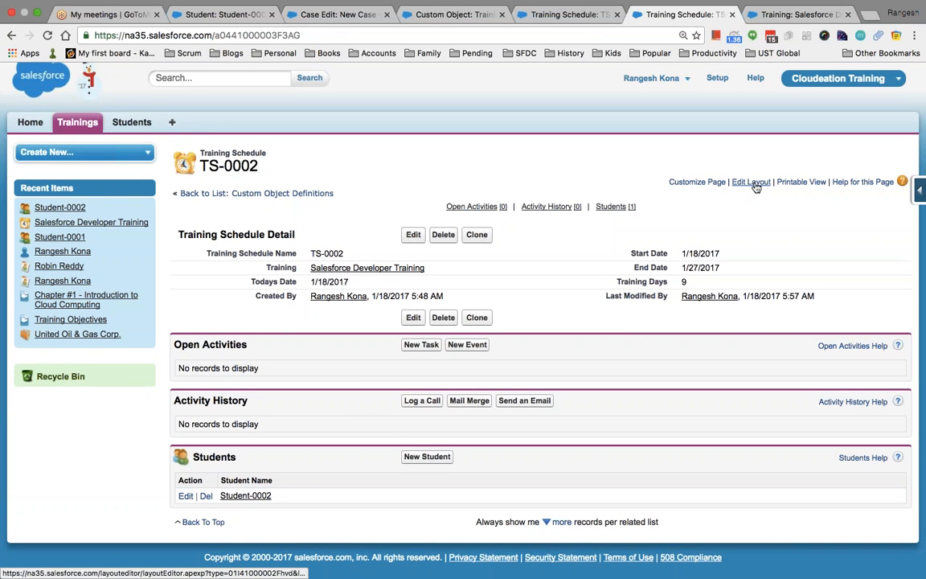
In the layout editor, remove the Open Activities and Activity History related lists.
left_click(752, 183)
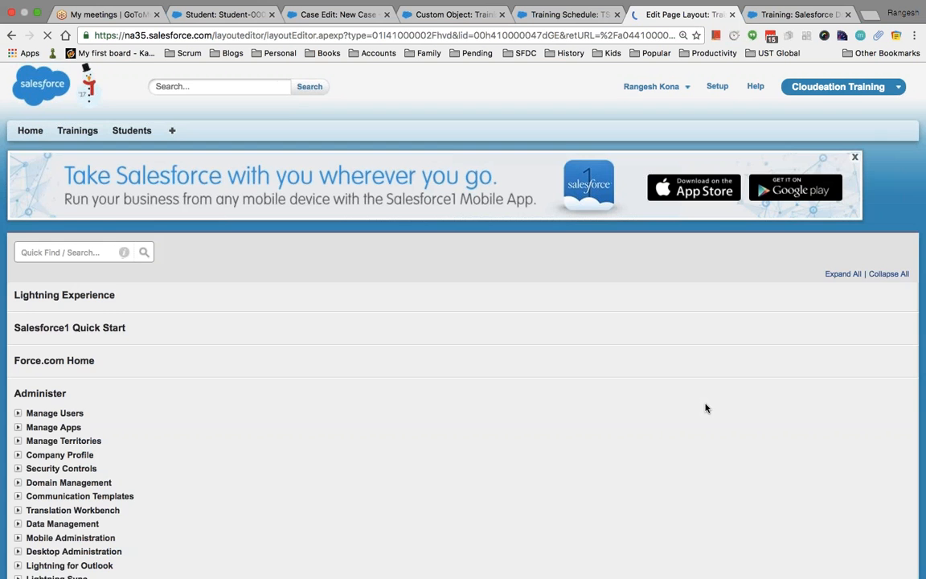
scroll(616, 426, "down", 8)
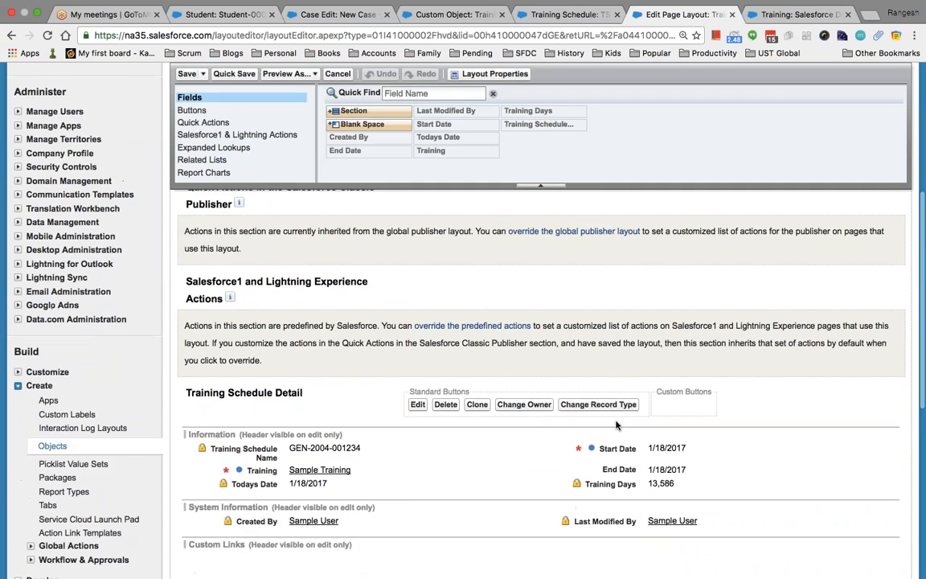
scroll(616, 425, "down", 10)
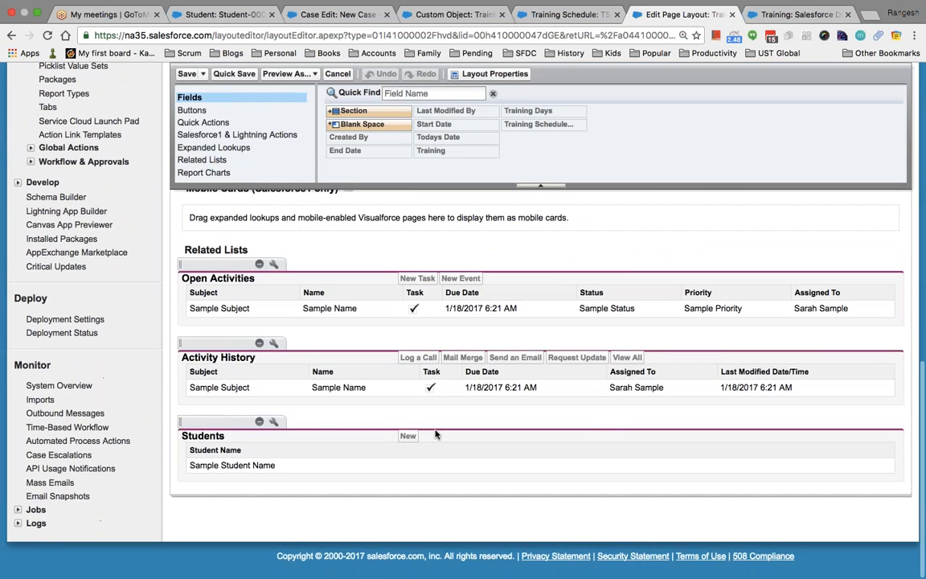
left_click_drag(217, 278, 430, 147)
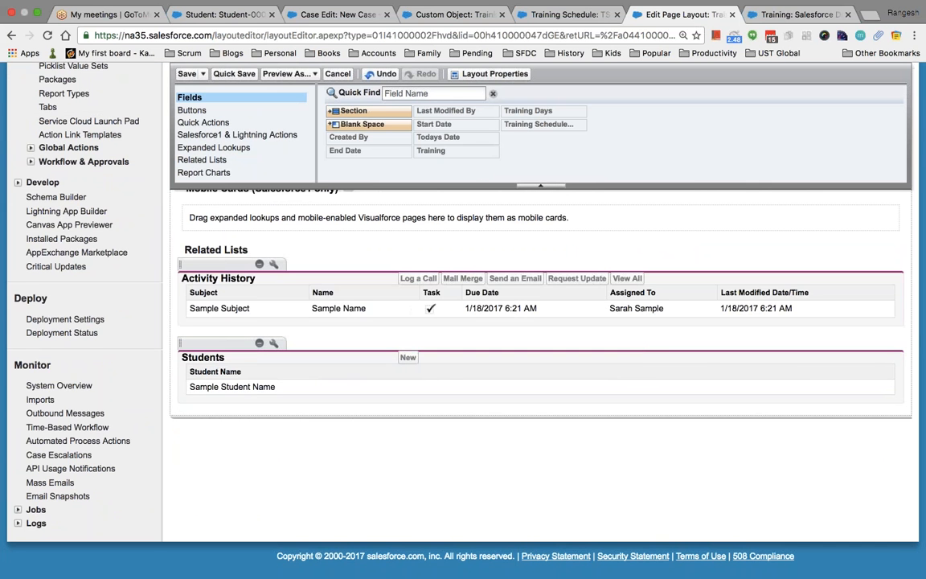
left_click_drag(234, 266, 454, 170)
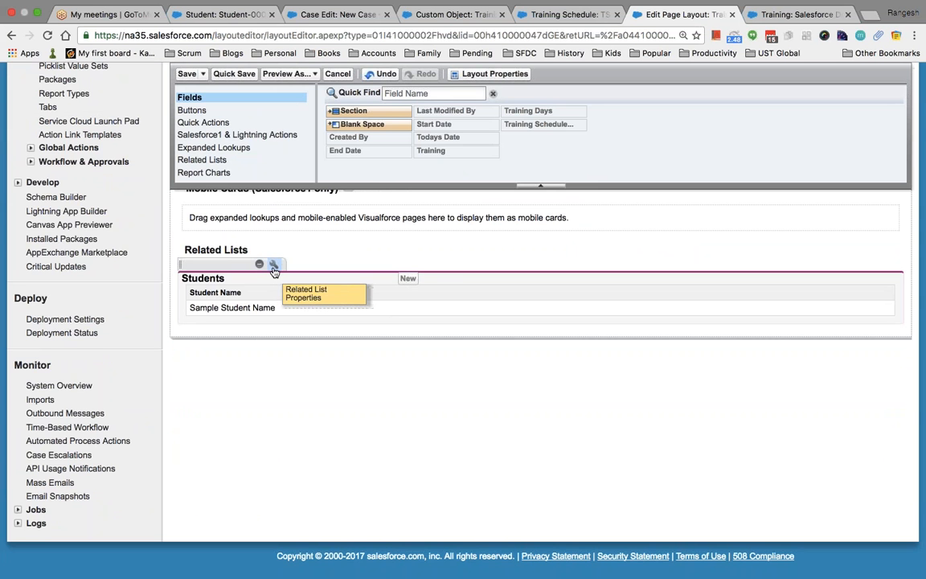
Add First Name and Last Name columns to the Students related list and save the layout.
left_click(274, 265)
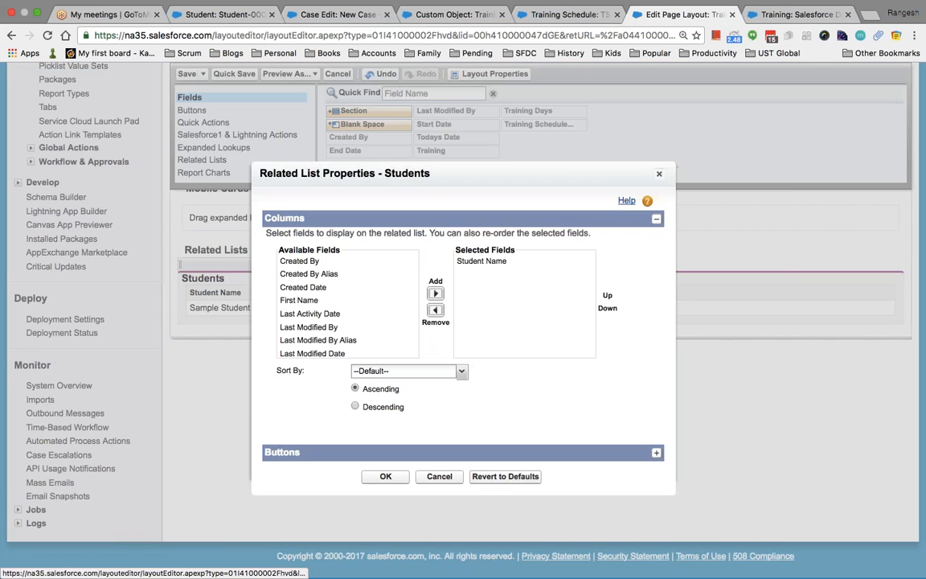
left_click(356, 303)
left_click(434, 294)
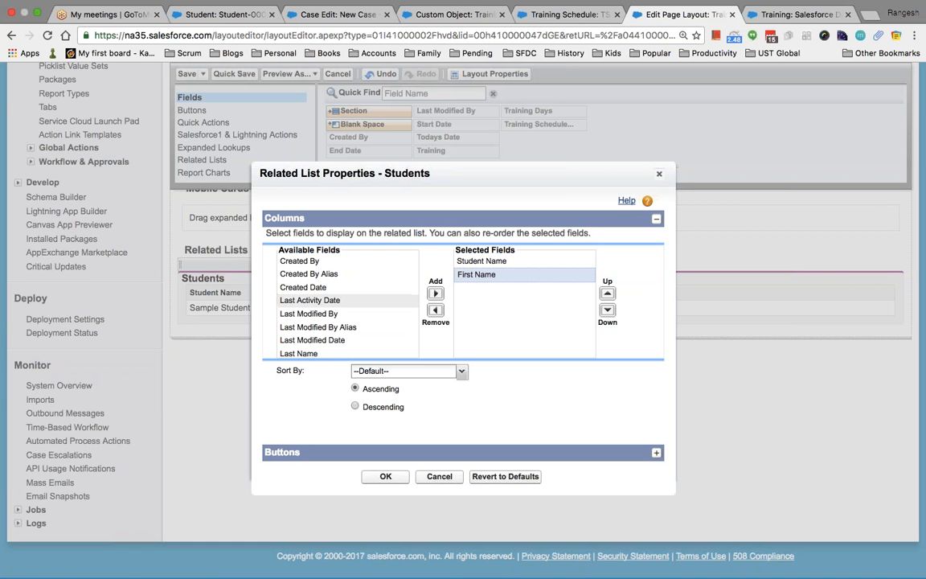
scroll(318, 305, "down", 3)
left_click(318, 297)
left_click(435, 293)
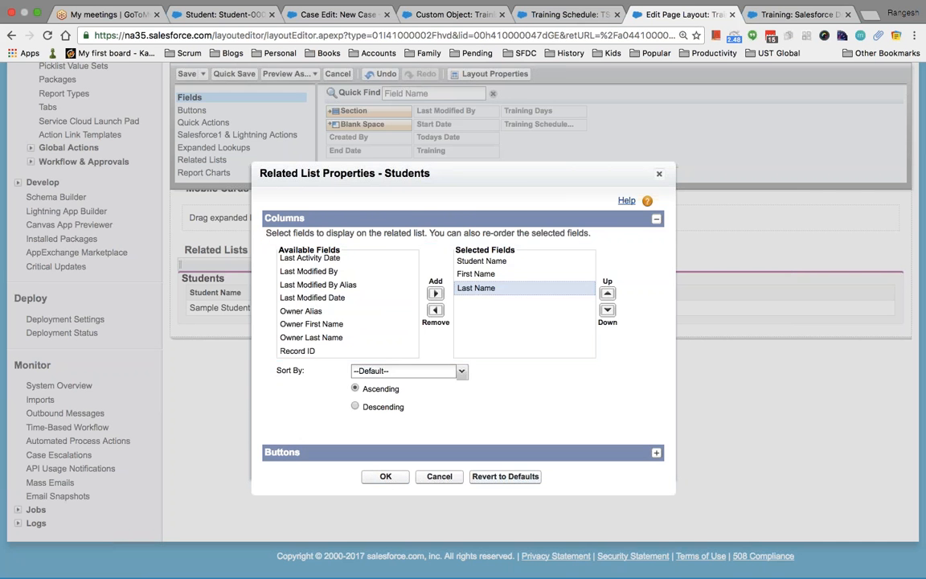
left_click(385, 476)
scroll(483, 472, "up", 3)
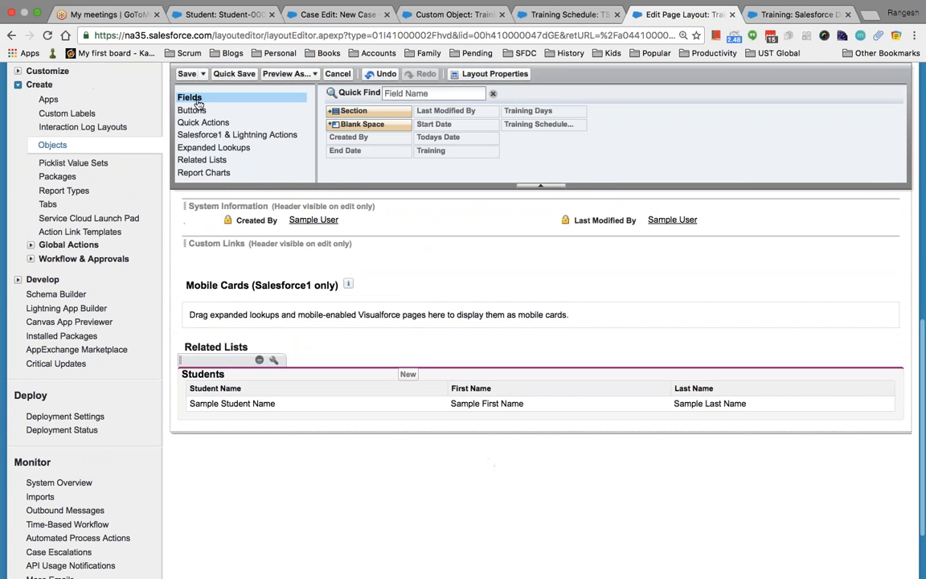
left_click(188, 74)
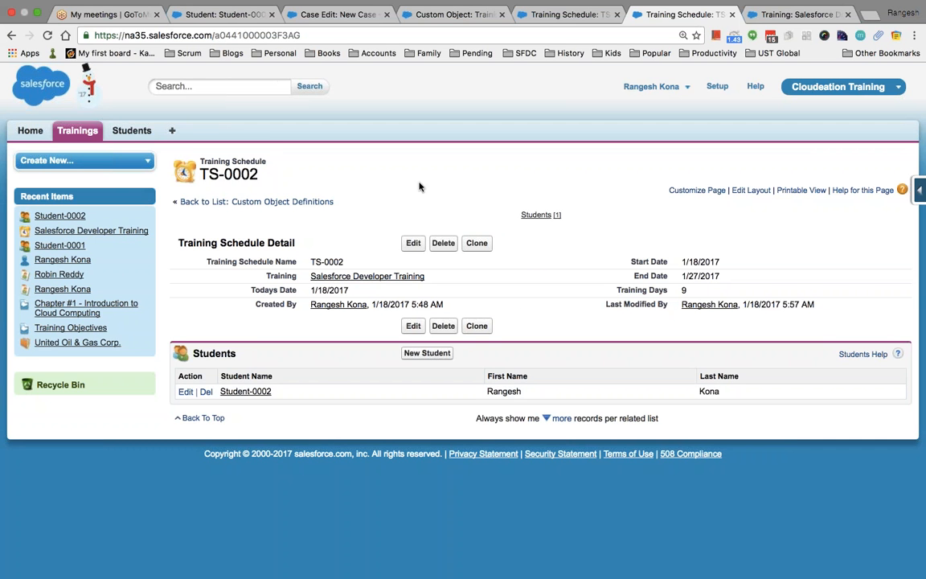
From Setup, open the Training custom object and edit its Search Results layout.
key("Tab")
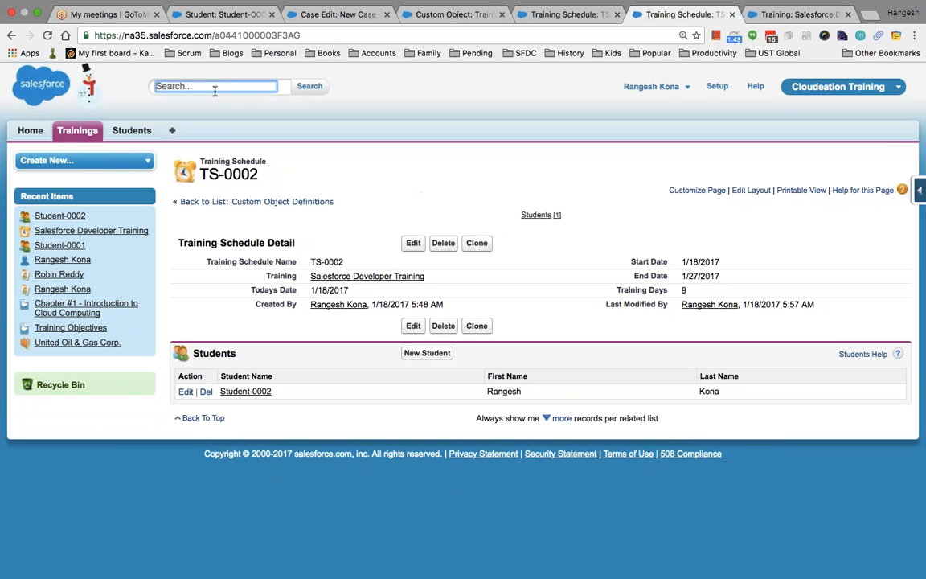
left_click(718, 87)
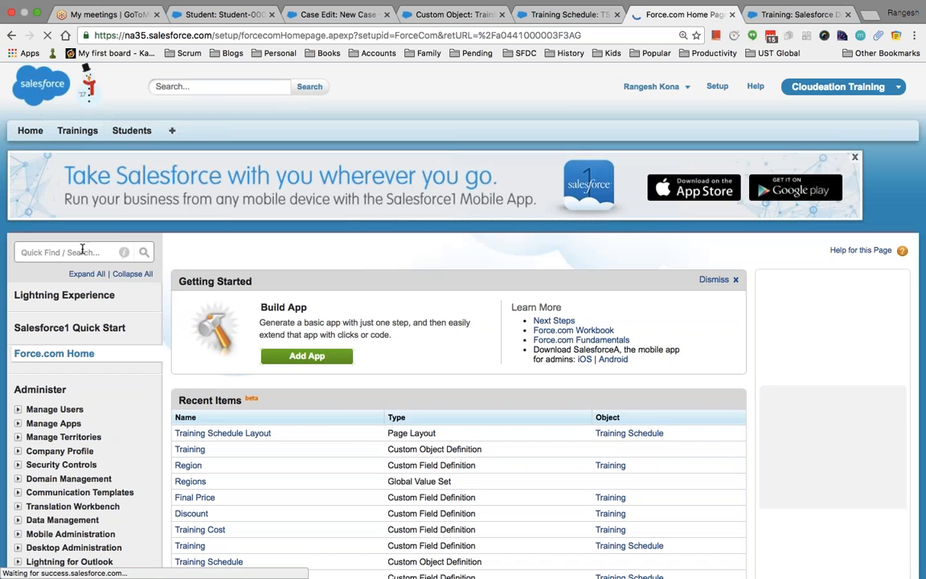
left_click(196, 455)
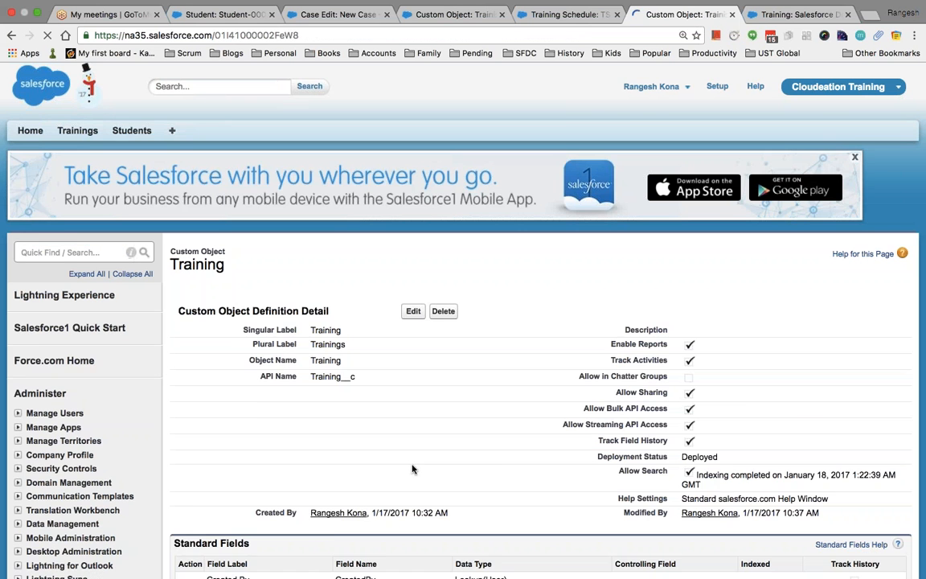
scroll(412, 468, "down", 10)
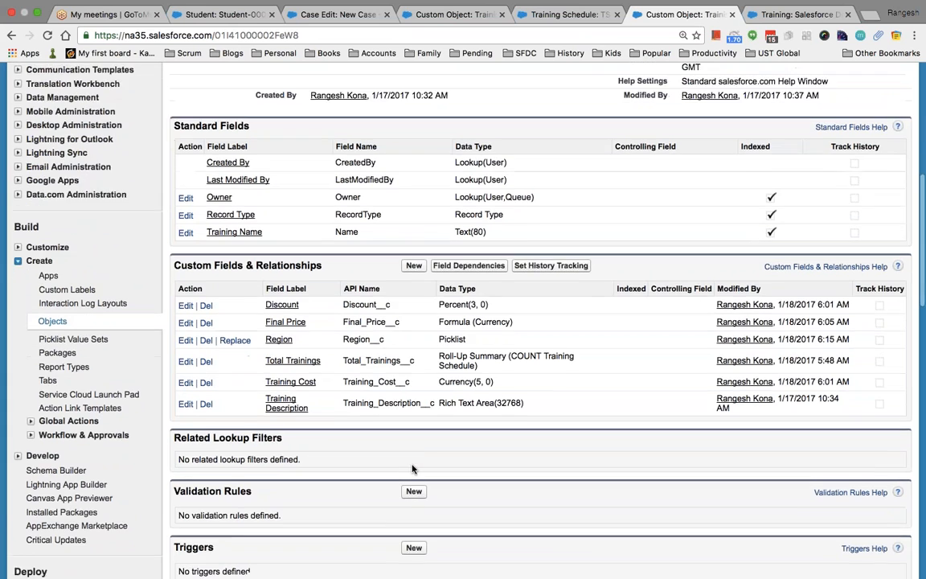
scroll(459, 459, "down", 3)
scroll(457, 460, "up", 3)
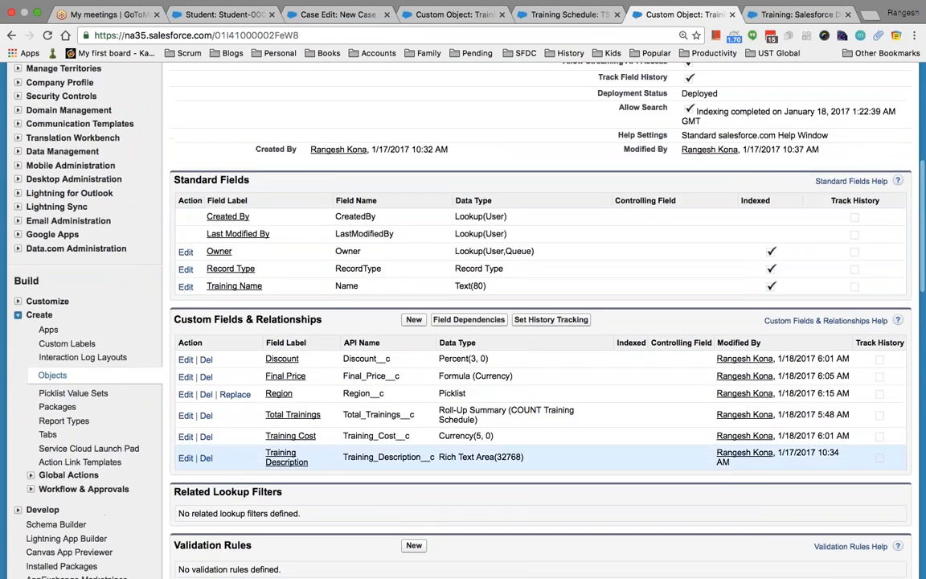
scroll(457, 459, "down", 10)
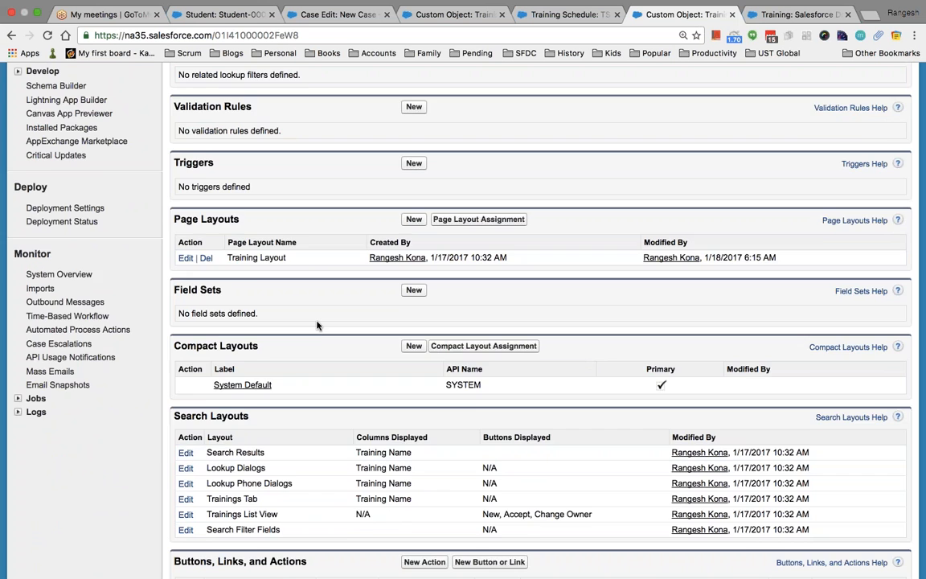
scroll(316, 324, "down", 3)
scroll(100, 335, "down", 2)
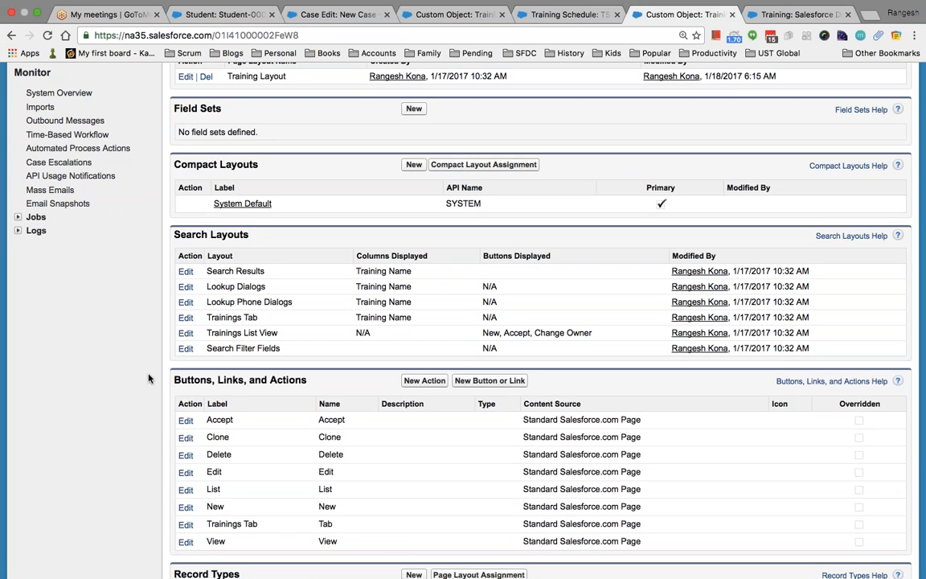
left_click(186, 271)
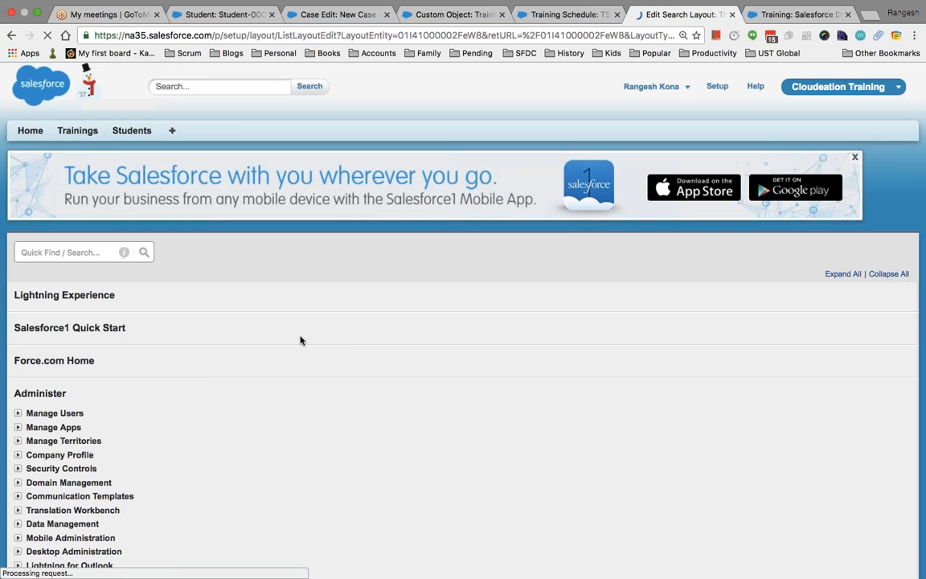
Add Total Trainings, Training Cost and Region to the Training search results columns and save.
scroll(424, 416, "down", 1)
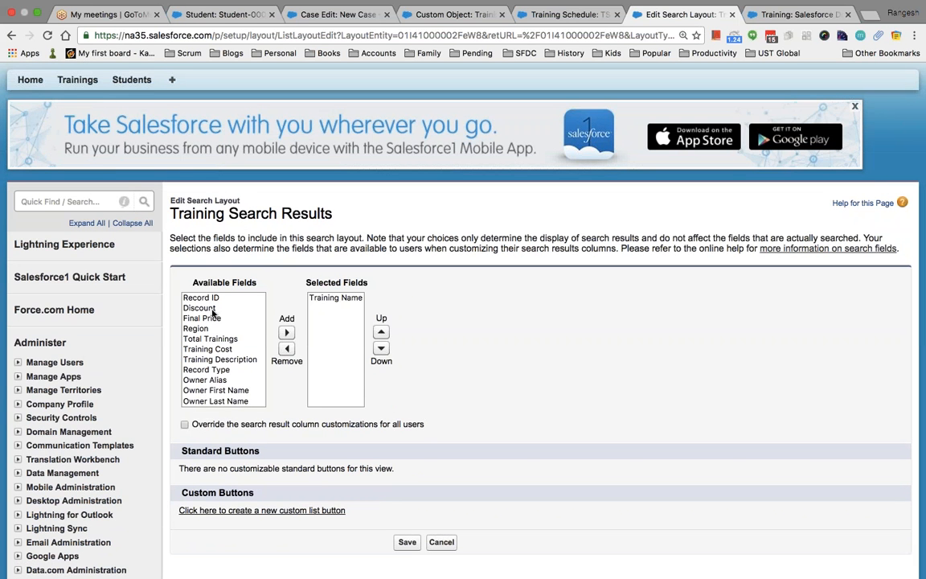
left_click(217, 339)
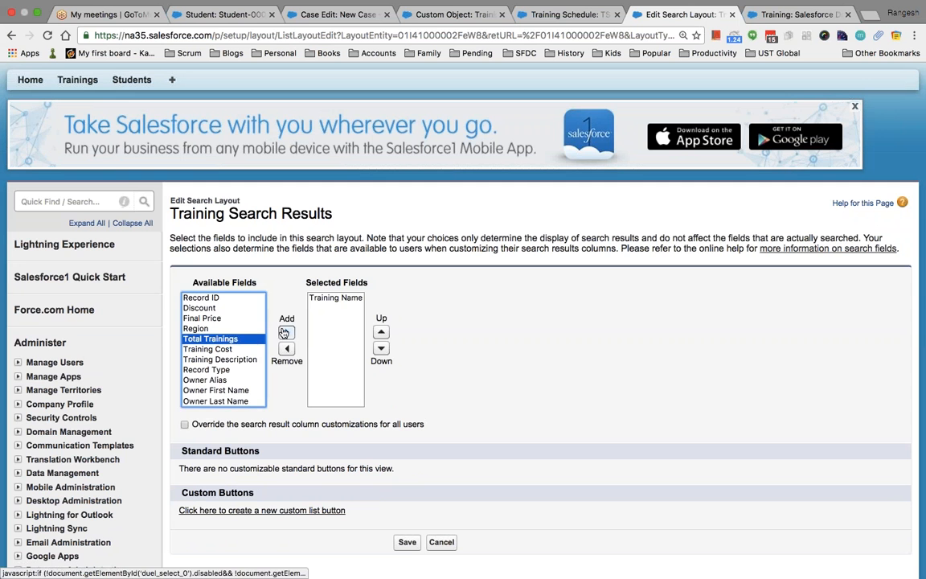
left_click(285, 333)
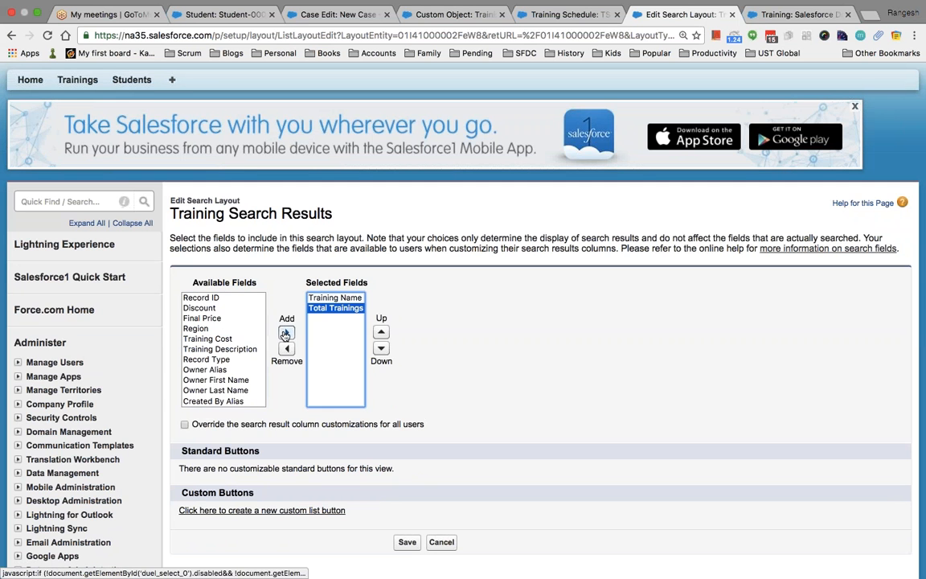
left_click(227, 339)
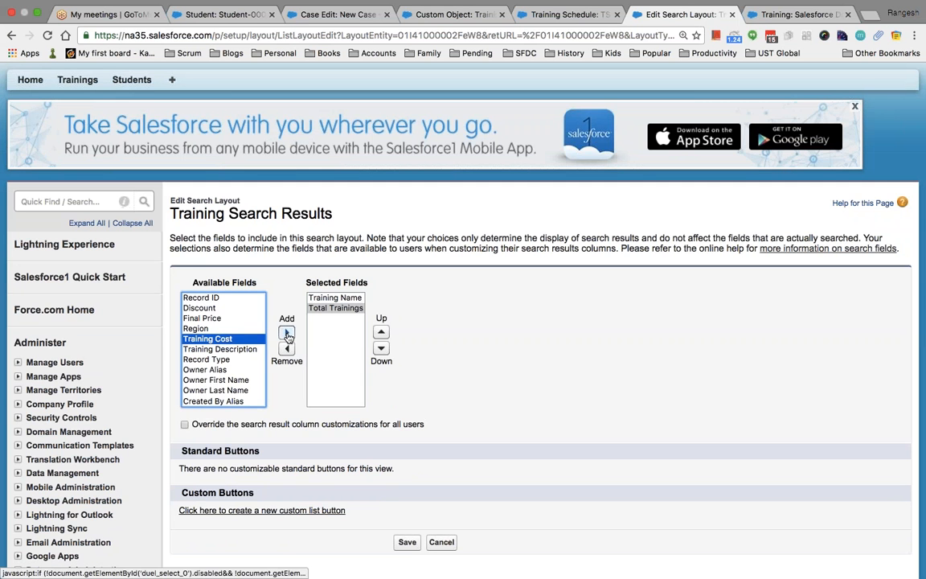
left_click(286, 332)
left_click(211, 327)
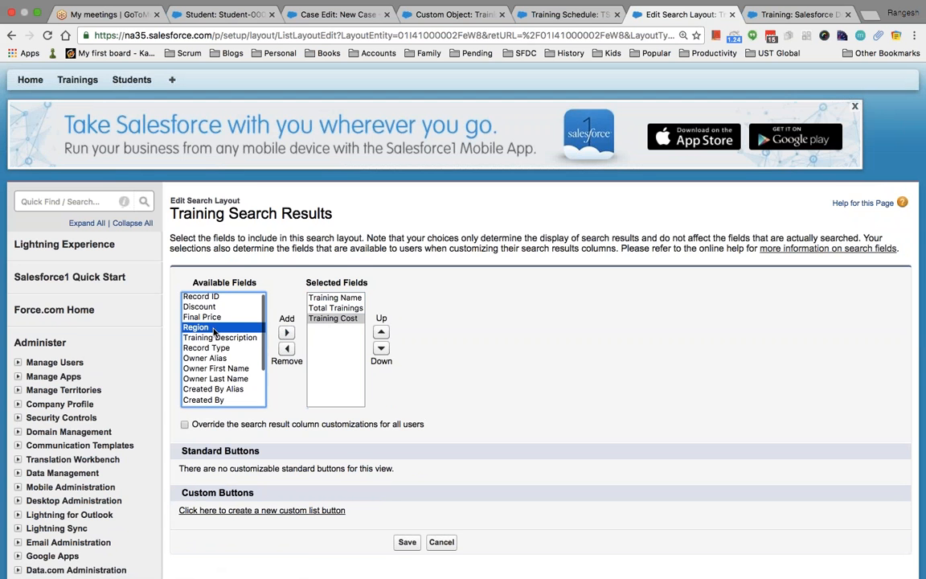
left_click(287, 333)
scroll(417, 386, "down", 3)
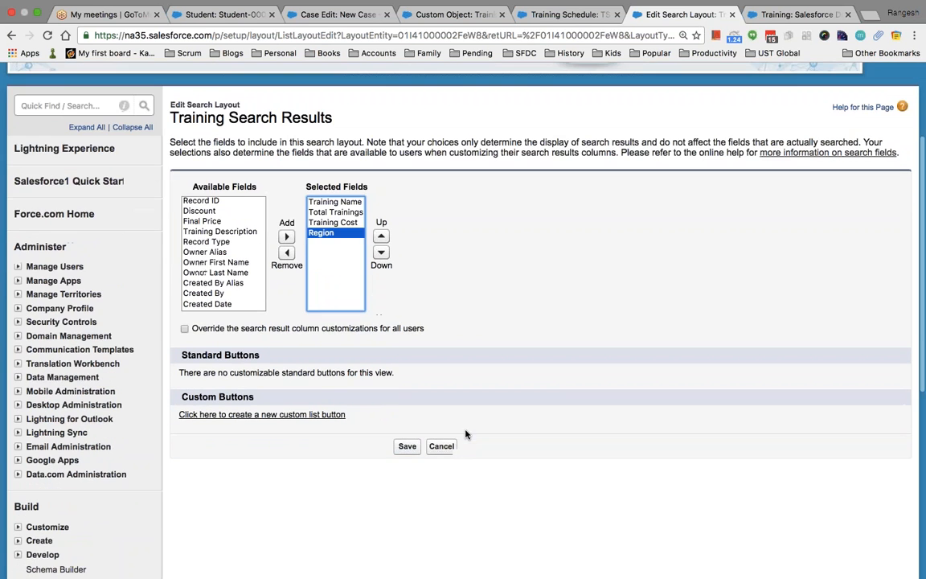
left_click(406, 446)
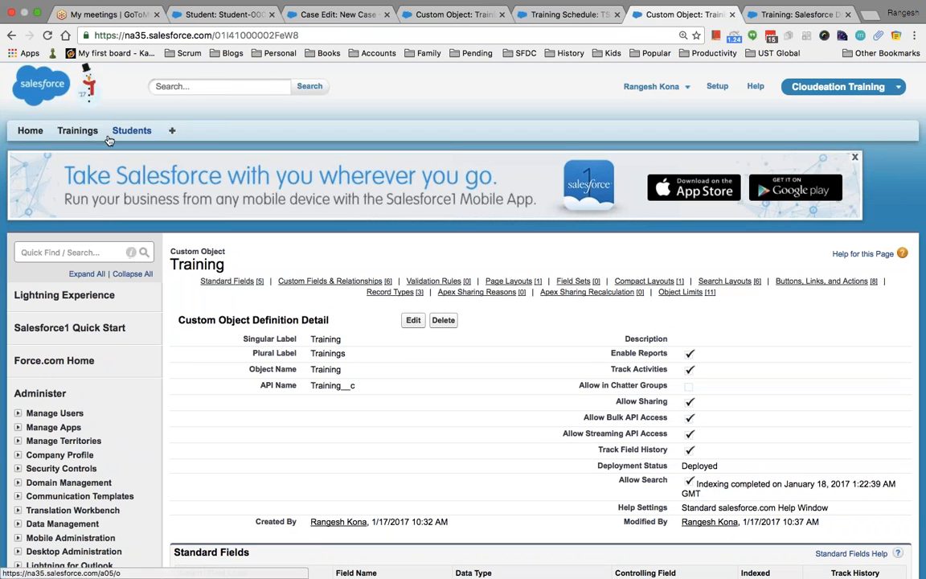
View the Student-0001 record from the Students tab and return to the list.
left_click(131, 130)
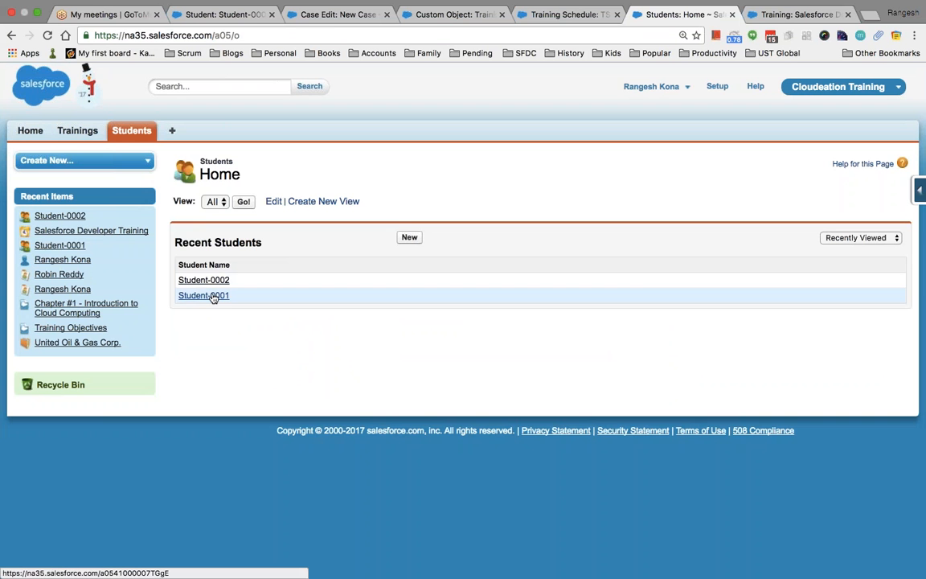
left_click(203, 296)
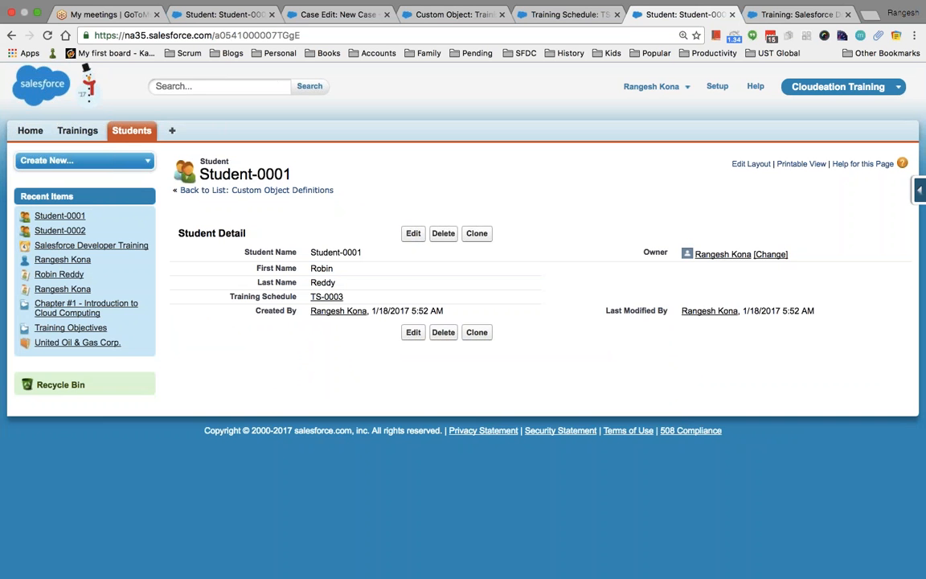
left_click(131, 130)
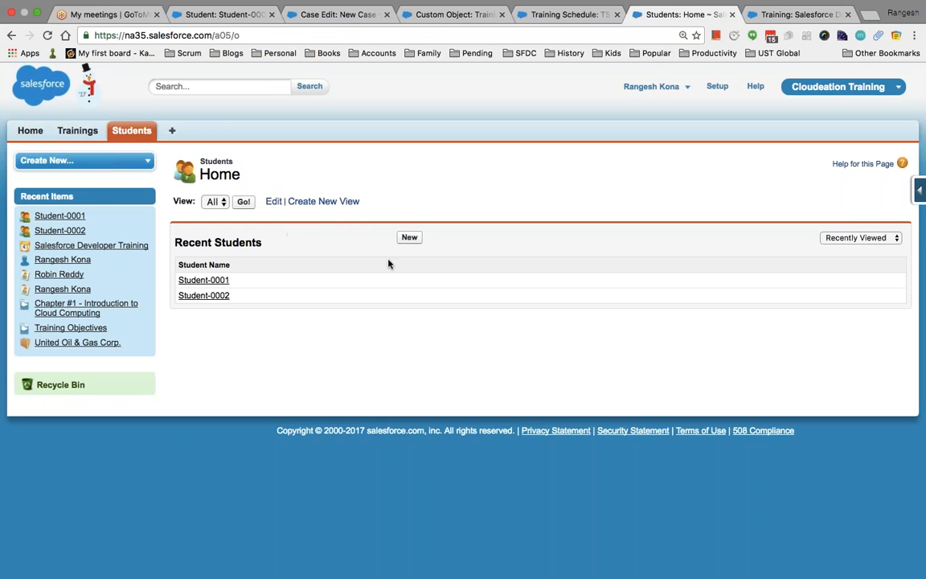
Start a new student and set its Training Schedule to TS-0003 through the lookup search.
left_click(409, 237)
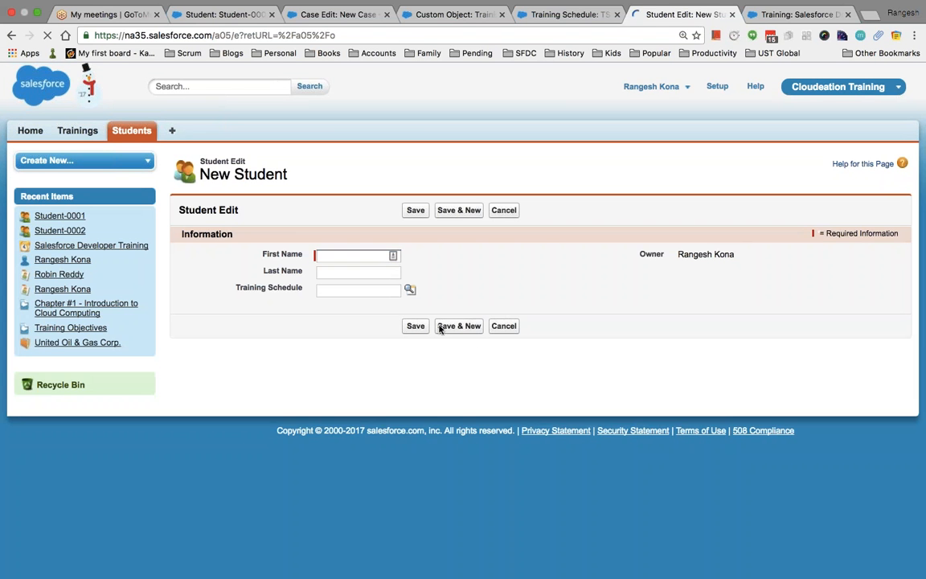
left_click(410, 288)
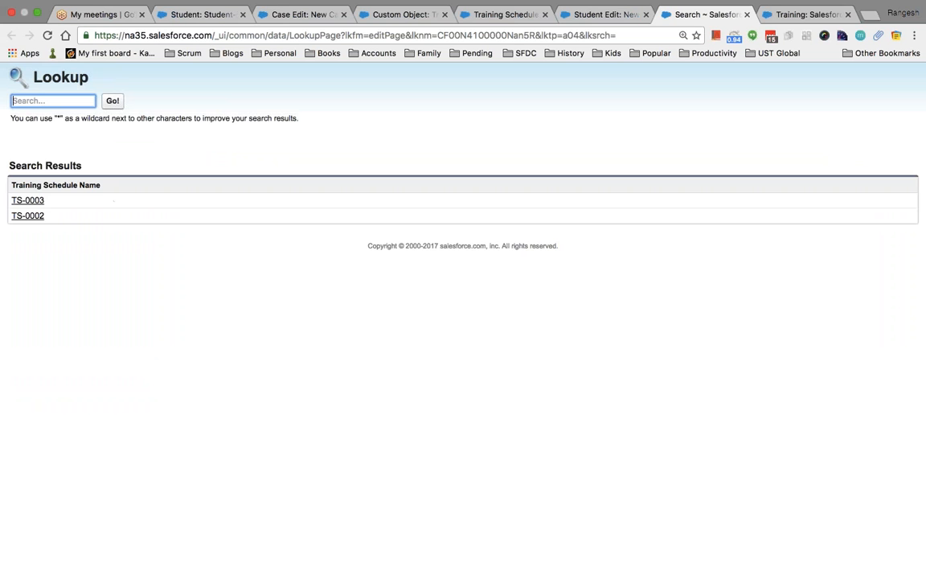
type("TS-0001")
key("Return")
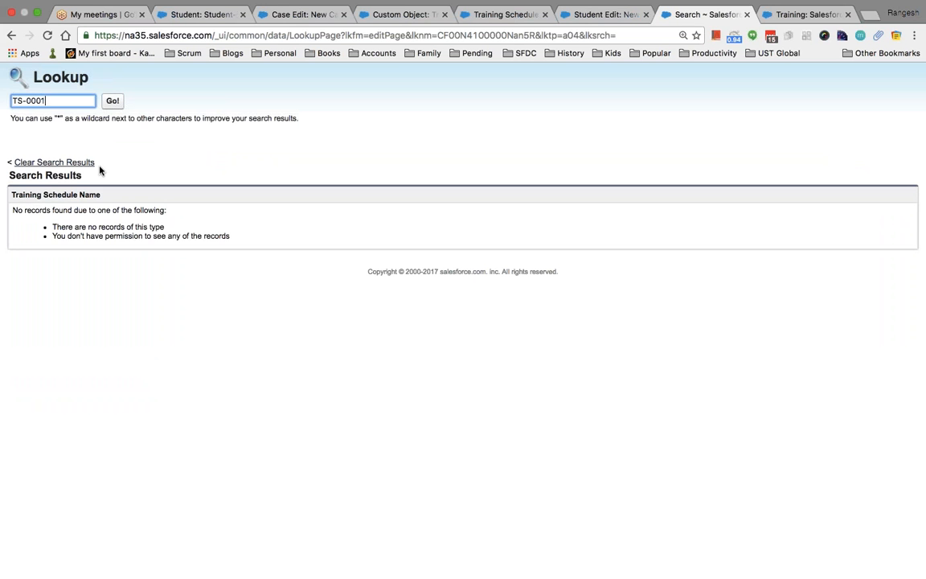
left_click(54, 98)
key("BackSpace")
key("BackSpace")
type("2")
key("BackSpace")
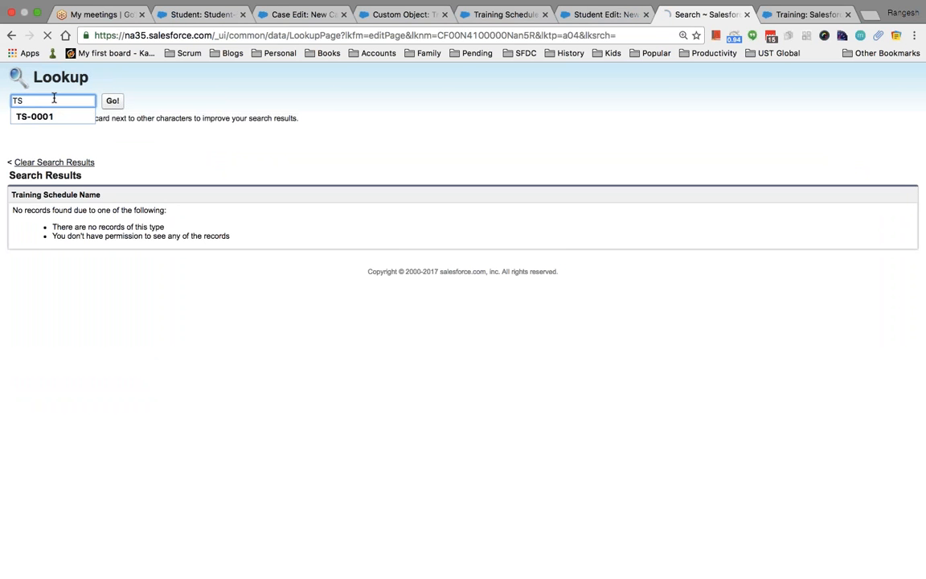
key("Return")
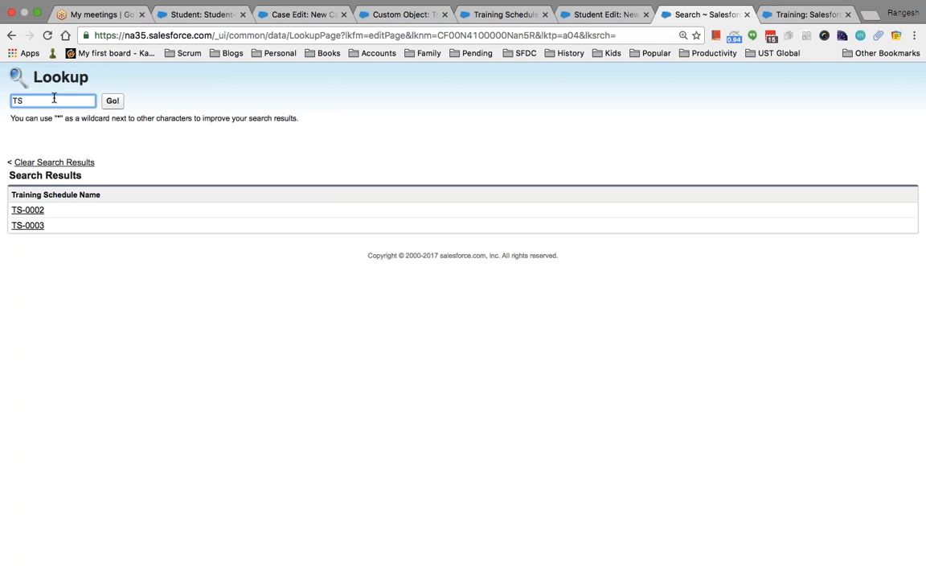
left_click(40, 228)
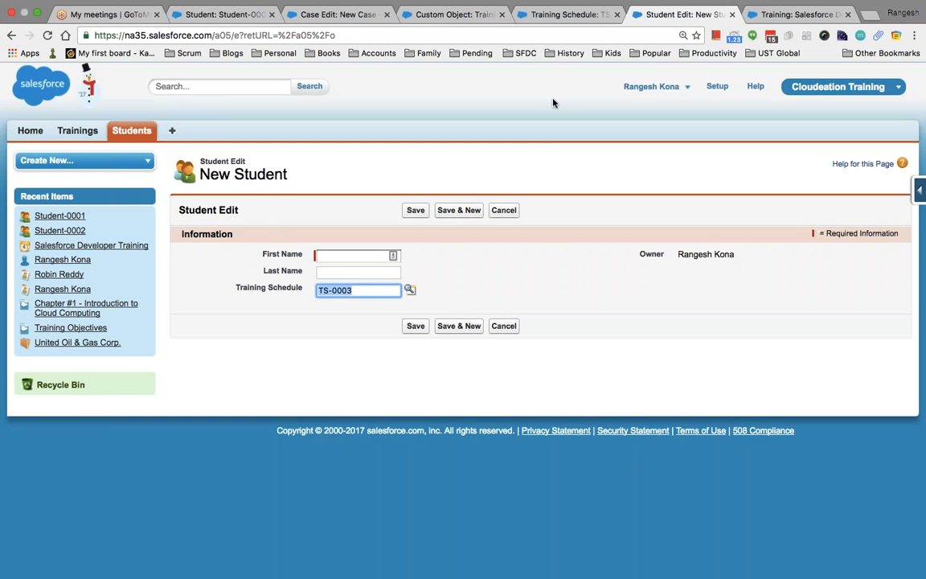
Switch to the TS-0002 training schedule record and open the Force.com setup home.
left_click(409, 289)
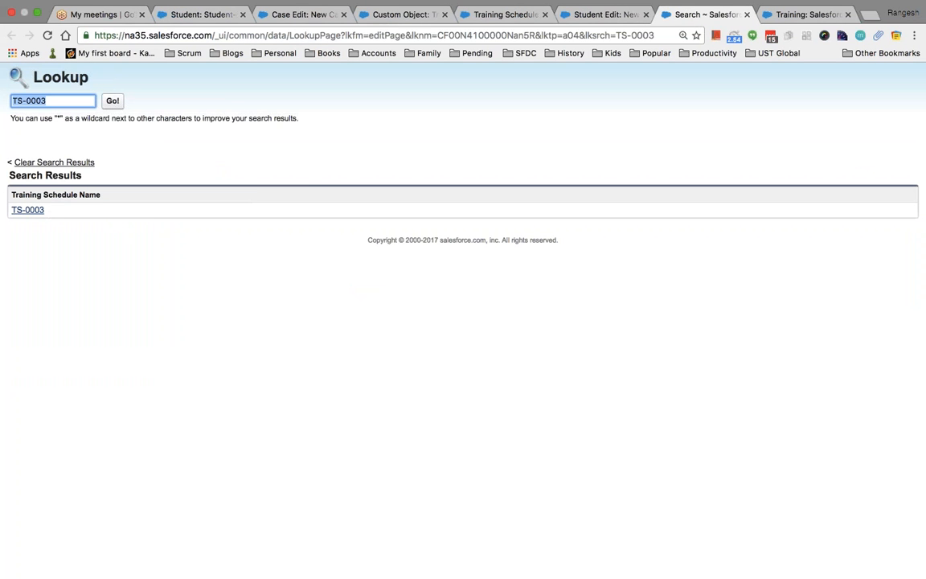
left_click(603, 15)
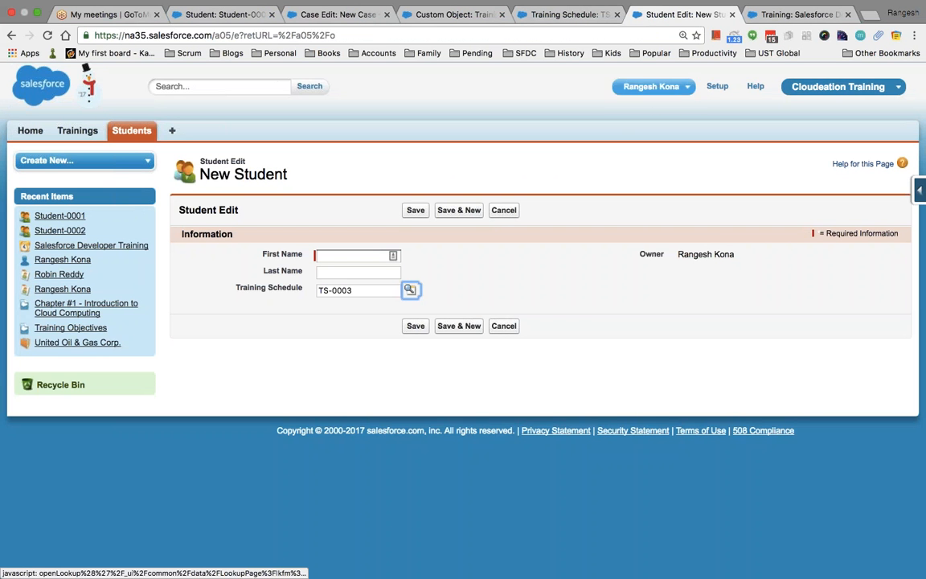
left_click(511, 20)
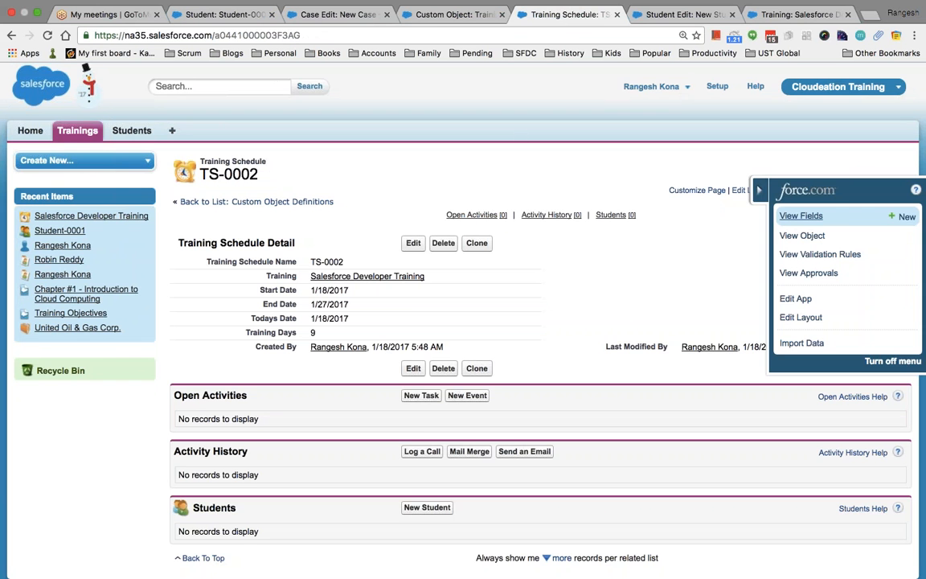
left_click(806, 190)
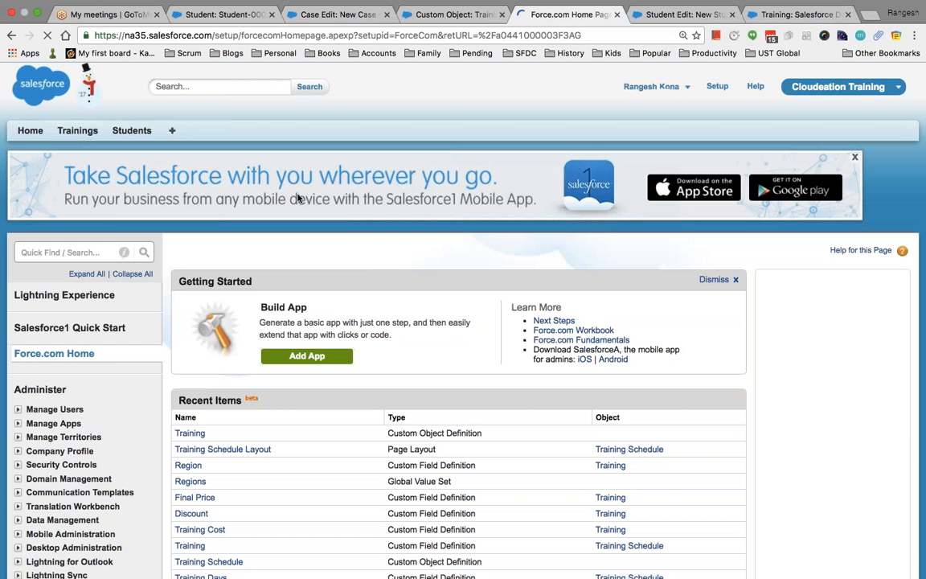
Quick Find 'objec', open the Custom Objects list, and review the Student object definition.
left_click(44, 254)
type("object")
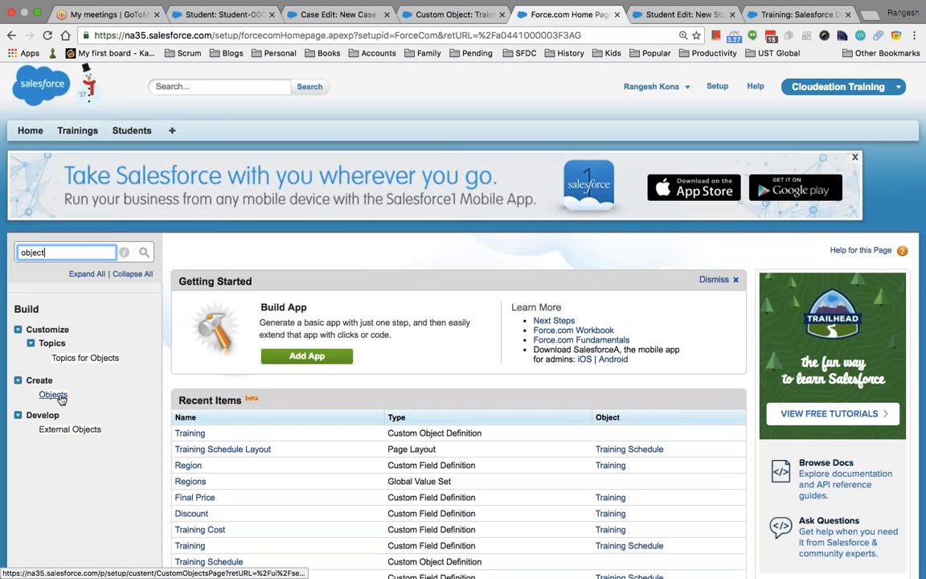
left_click(56, 395)
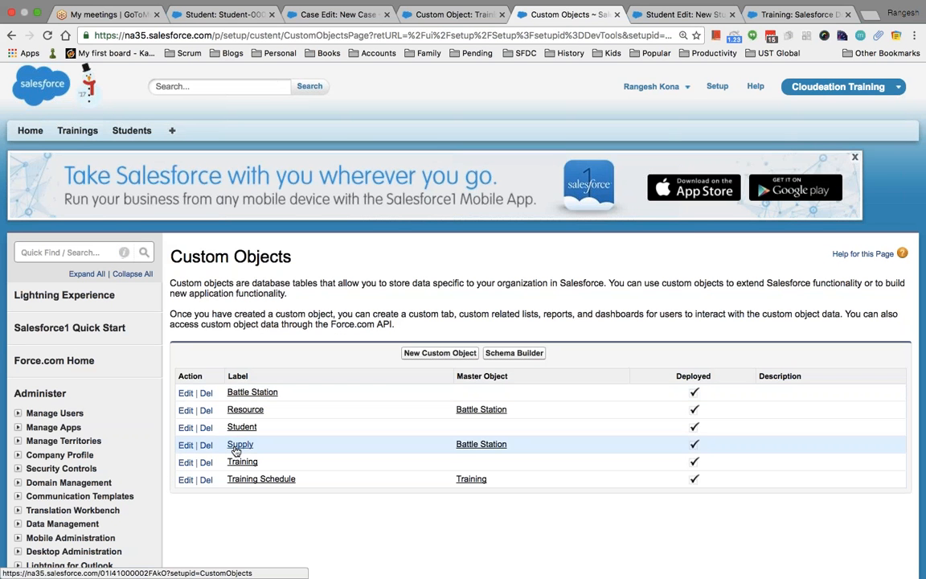
left_click(241, 427)
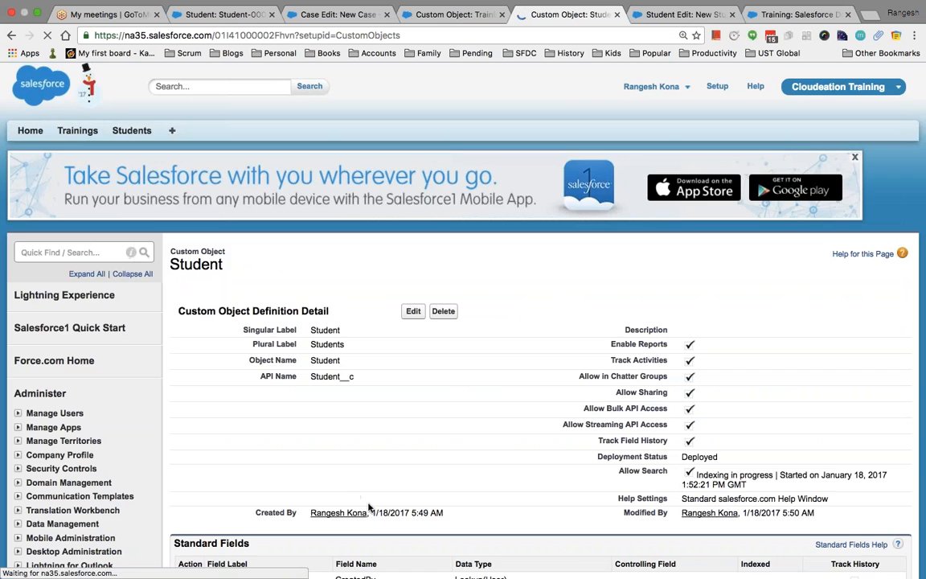
scroll(368, 504, "down", 10)
scroll(368, 506, "down", 5)
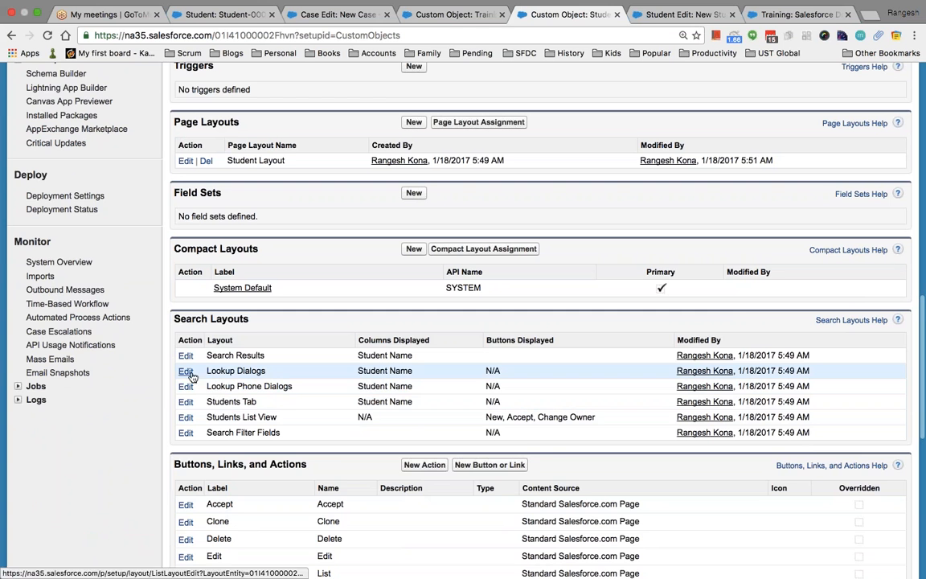
scroll(258, 413, "down", 1)
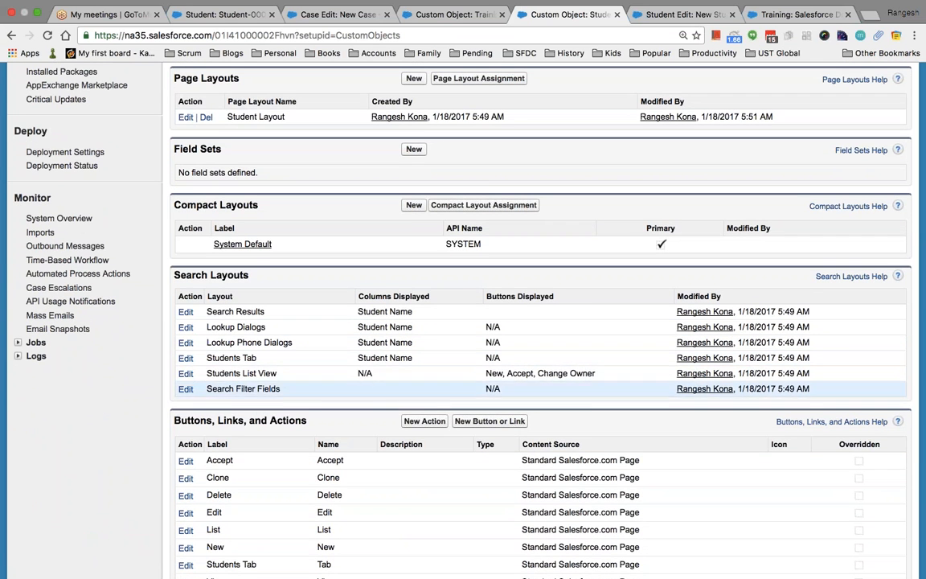
scroll(482, 362, "down", 2)
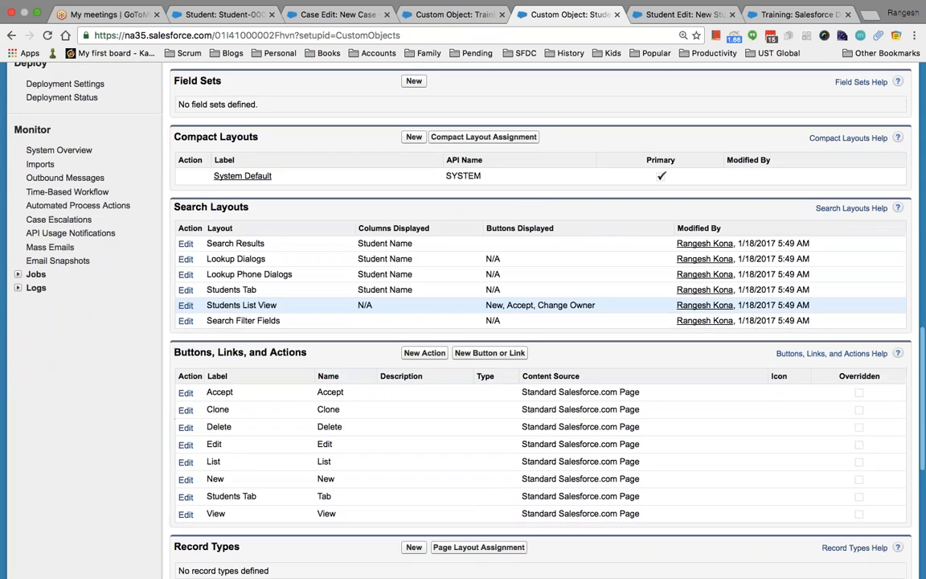
scroll(482, 361, "up", 1)
scroll(482, 374, "up", 1)
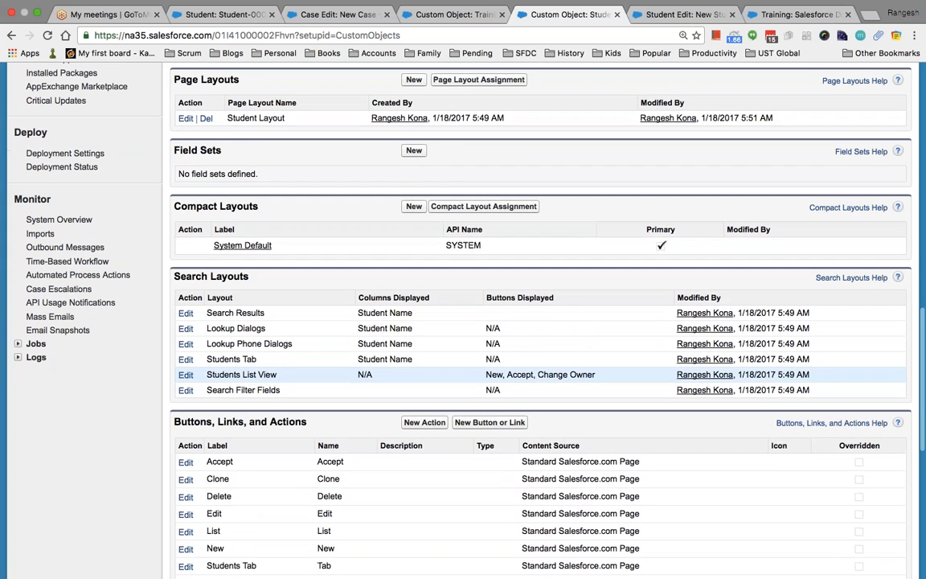
scroll(482, 374, "up", 5)
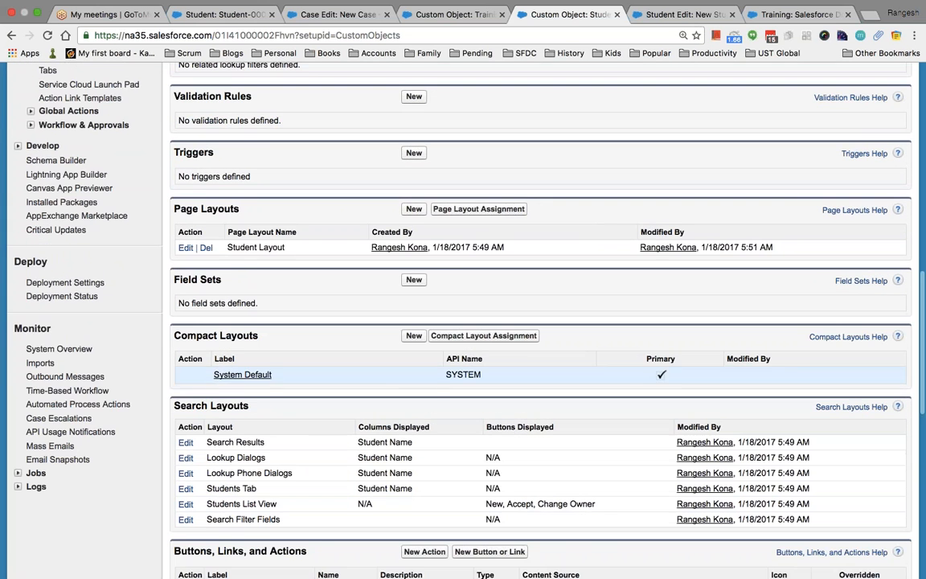
Check the Salesforce Developer Training and New Student pages, then return to the Student object setup.
left_click(782, 16)
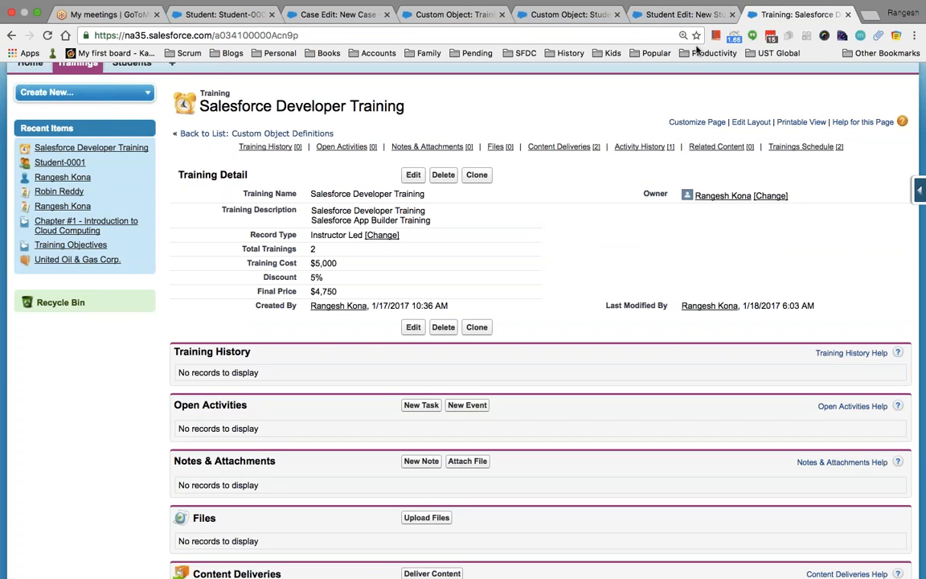
left_click(687, 15)
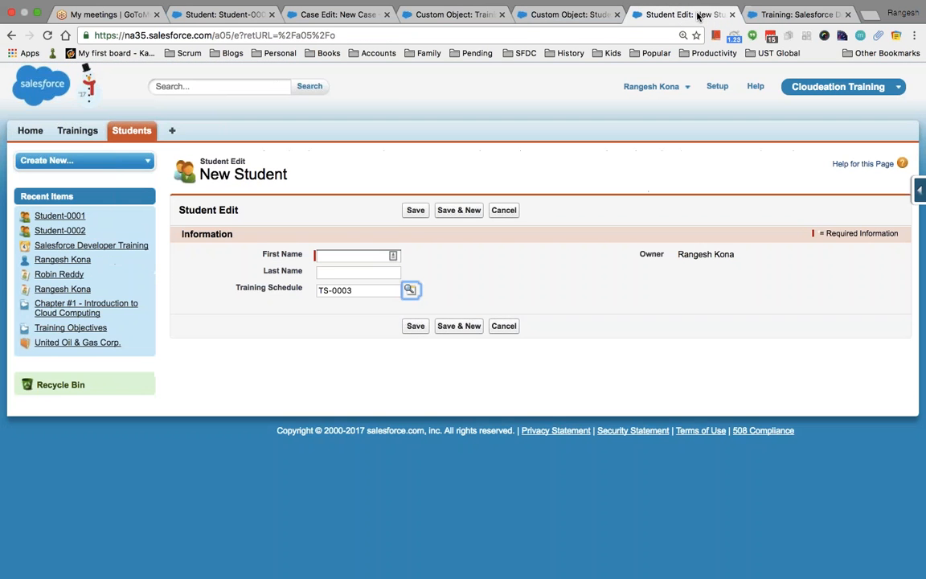
left_click(560, 16)
scroll(539, 322, "up", 7)
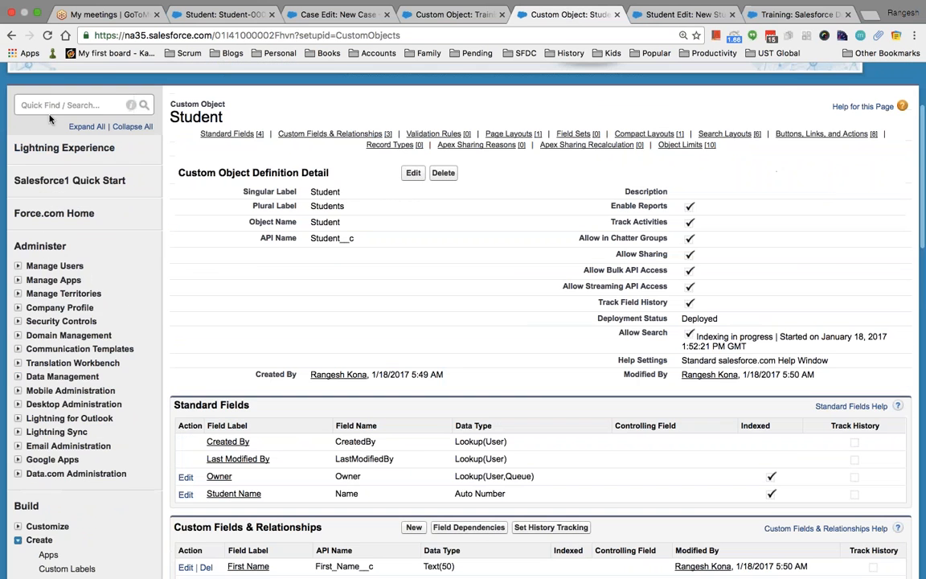
Reopen the Custom Objects list via Quick Find 'objec' and browse it.
type("obj")
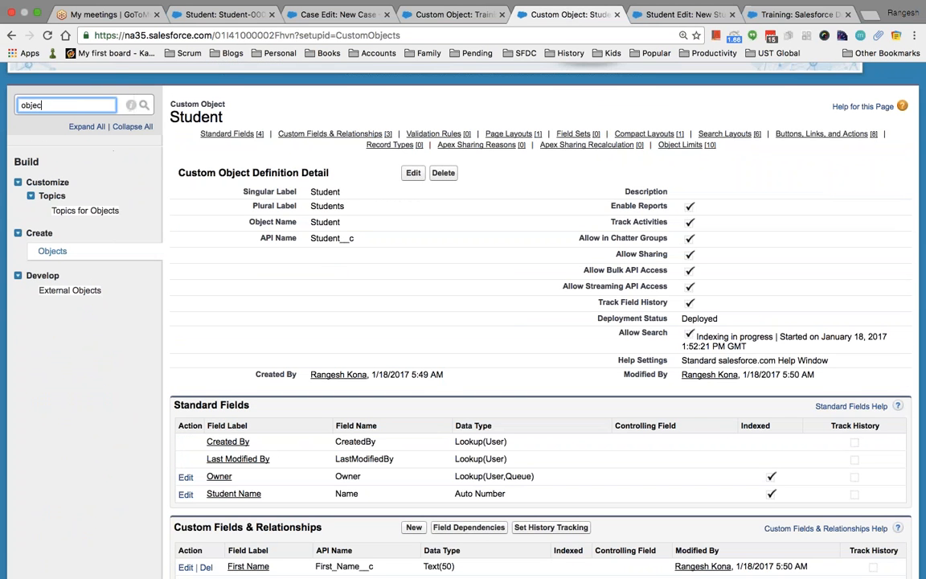
type("ec")
left_click(52, 251)
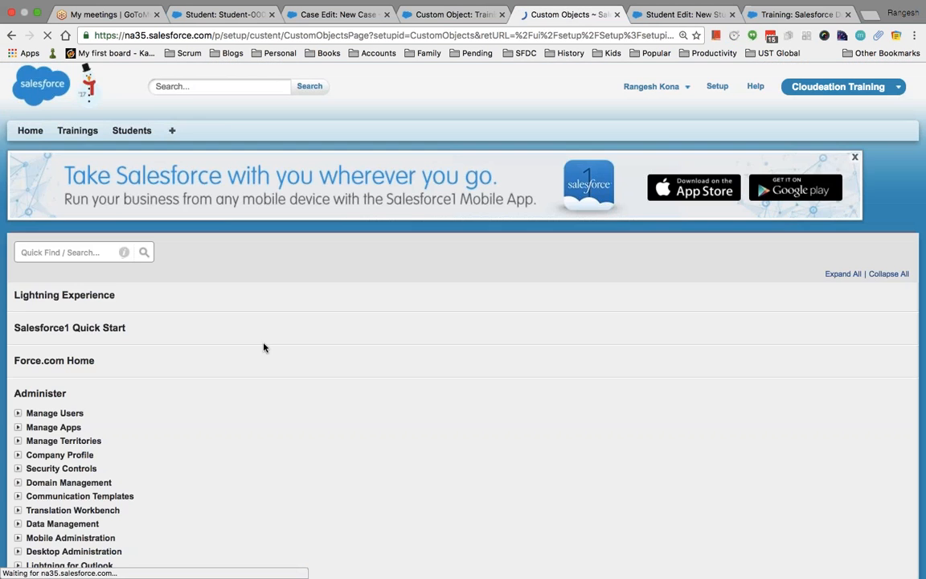
scroll(297, 368, "down", 2)
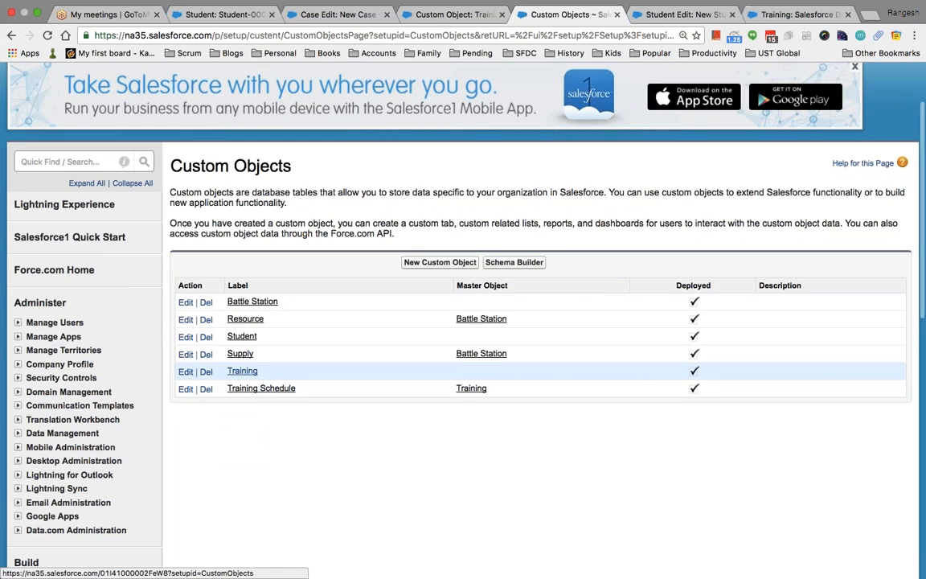
scroll(313, 434, "down", 5)
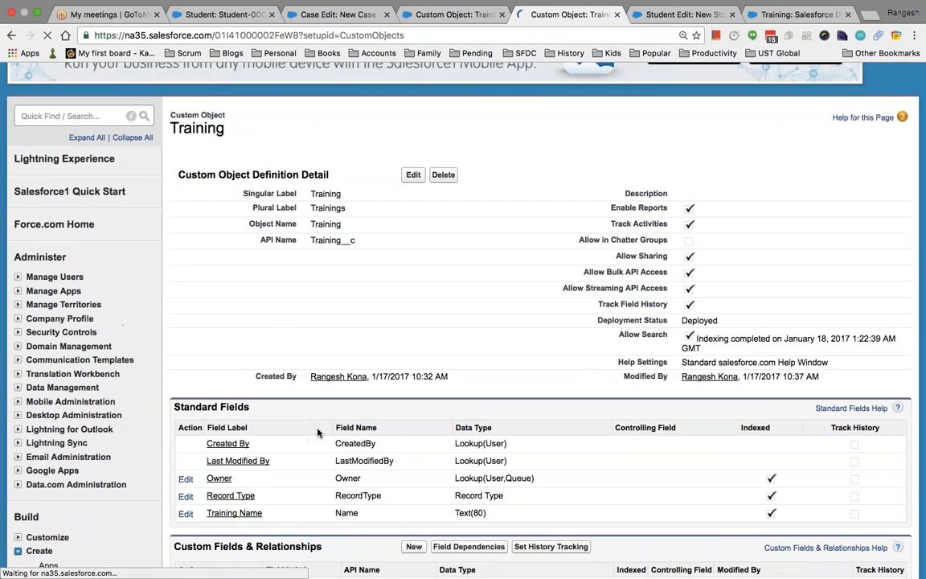
scroll(317, 432, "down", 6)
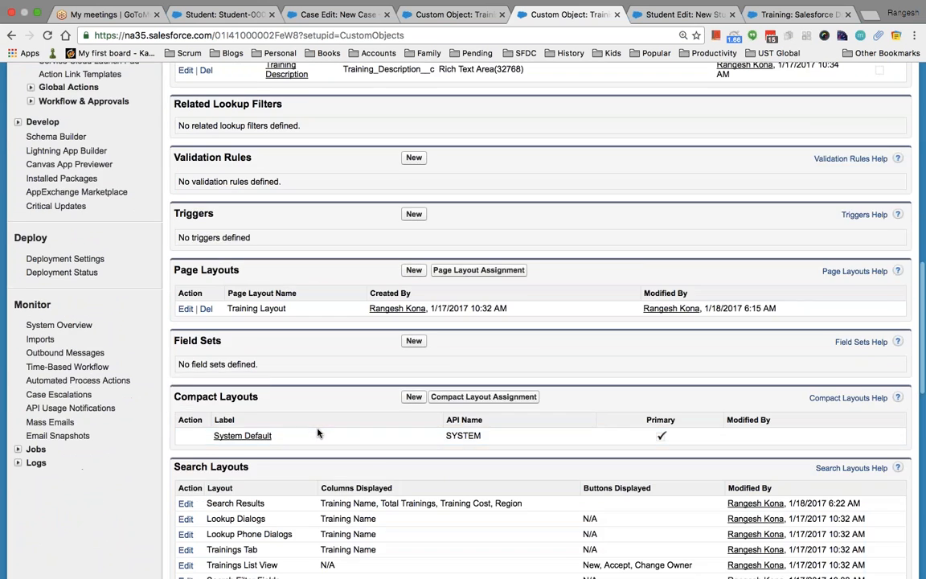
scroll(317, 434, "down", 3)
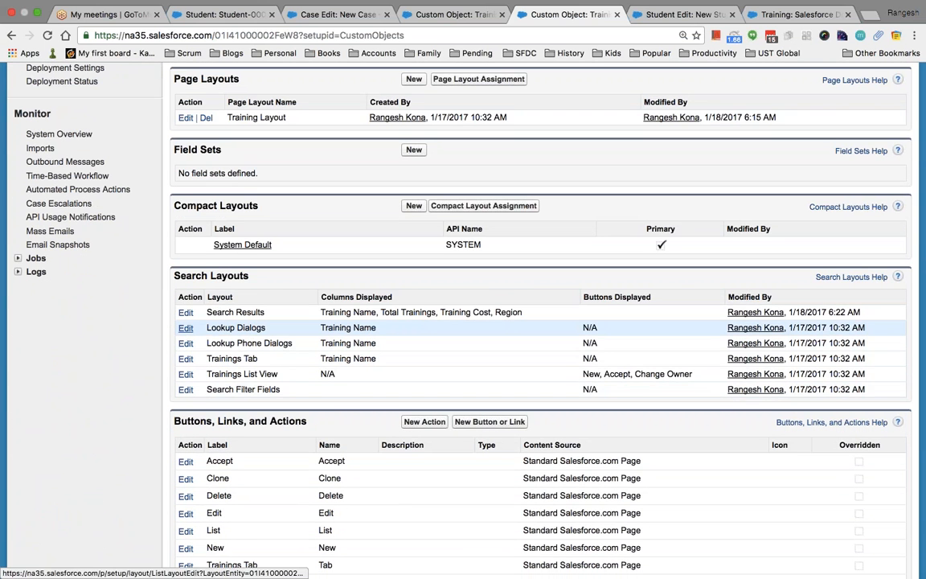
scroll(251, 191, "up", 5)
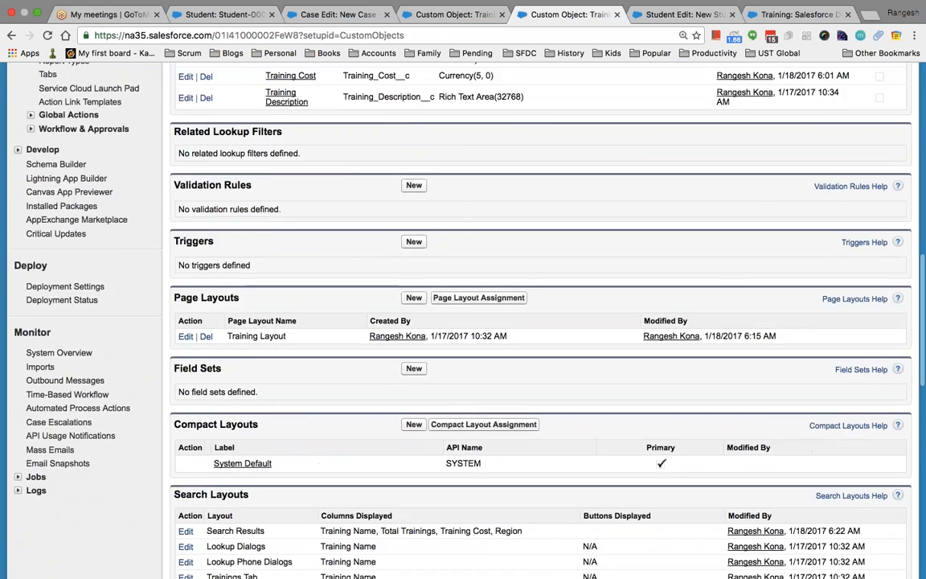
scroll(538, 322, "down", 2)
scroll(538, 322, "up", 7)
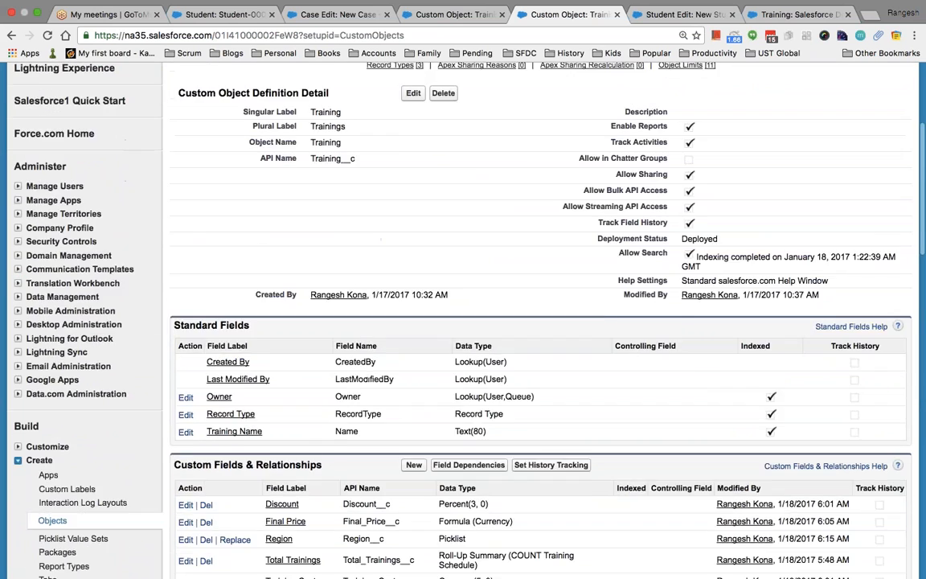
scroll(89, 211, "up", 2)
Search 'objec' again and open the Training Schedule object from the Custom Objects list.
left_click(70, 252)
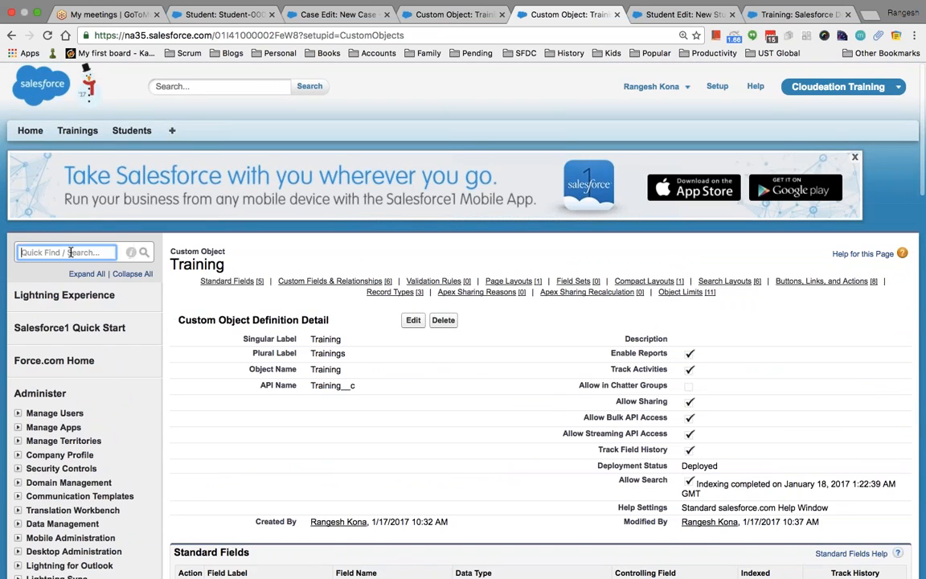
type("object")
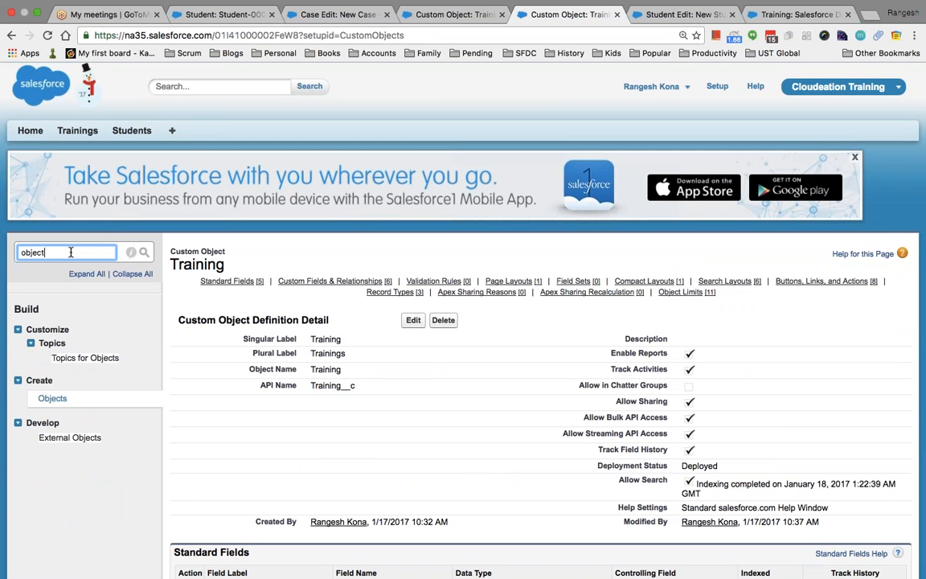
left_click(52, 397)
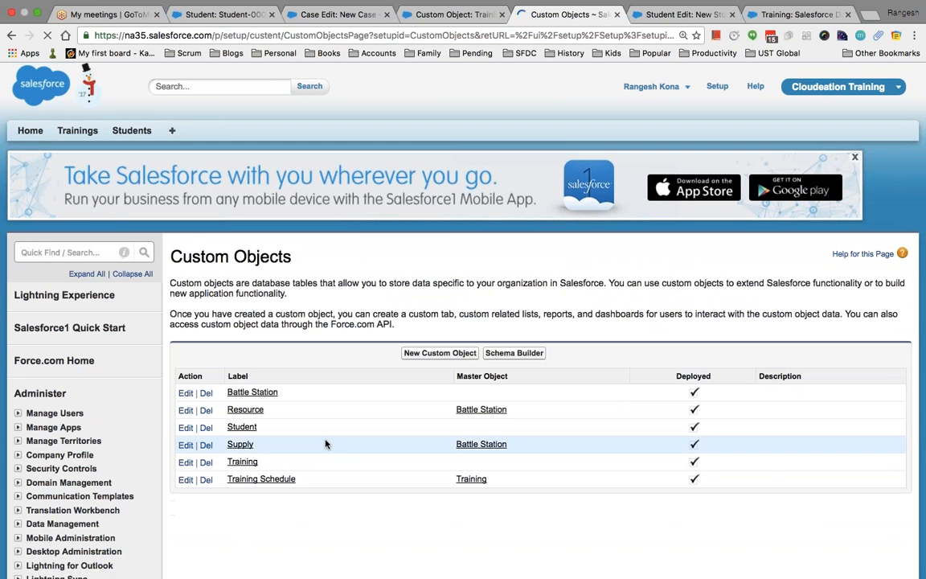
left_click(262, 479)
Scroll through the Training Schedule object's fields, relationships and layouts on its detail page.
scroll(389, 491, "down", 6)
scroll(389, 490, "down", 10)
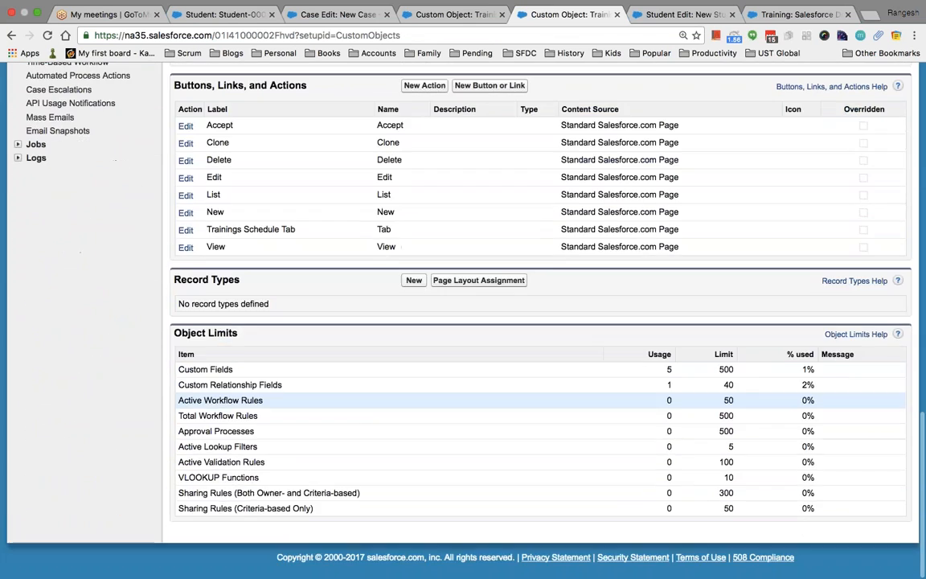
scroll(540, 322, "up", 15)
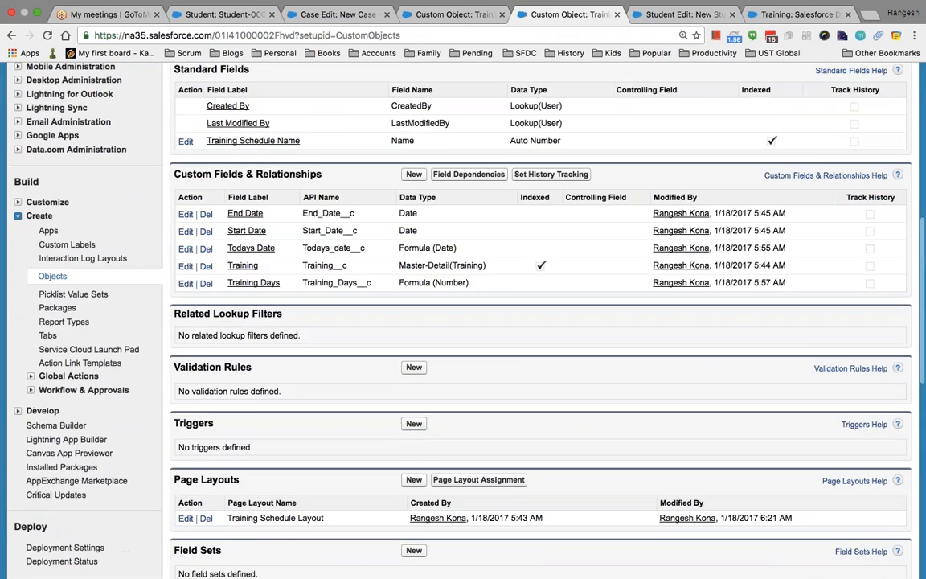
scroll(540, 322, "down", 2)
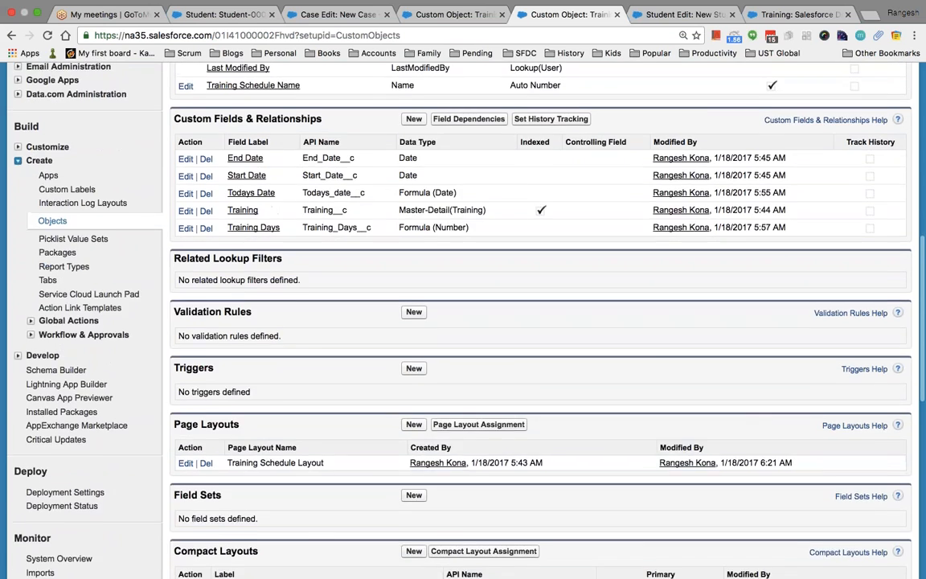
scroll(540, 321, "down", 3)
scroll(540, 322, "up", 5)
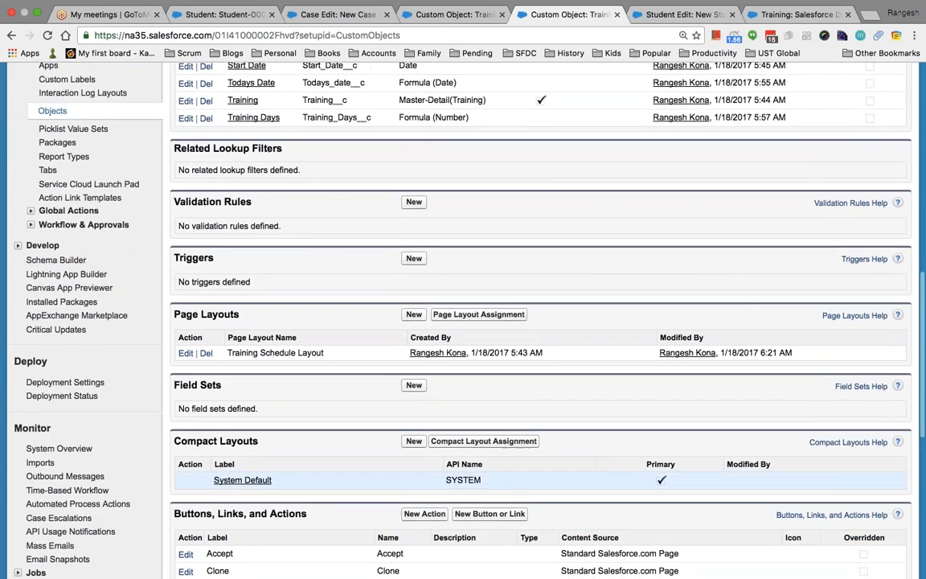
scroll(540, 321, "up", 3)
scroll(540, 321, "down", 13)
scroll(482, 491, "down", 5)
scroll(482, 491, "up", 4)
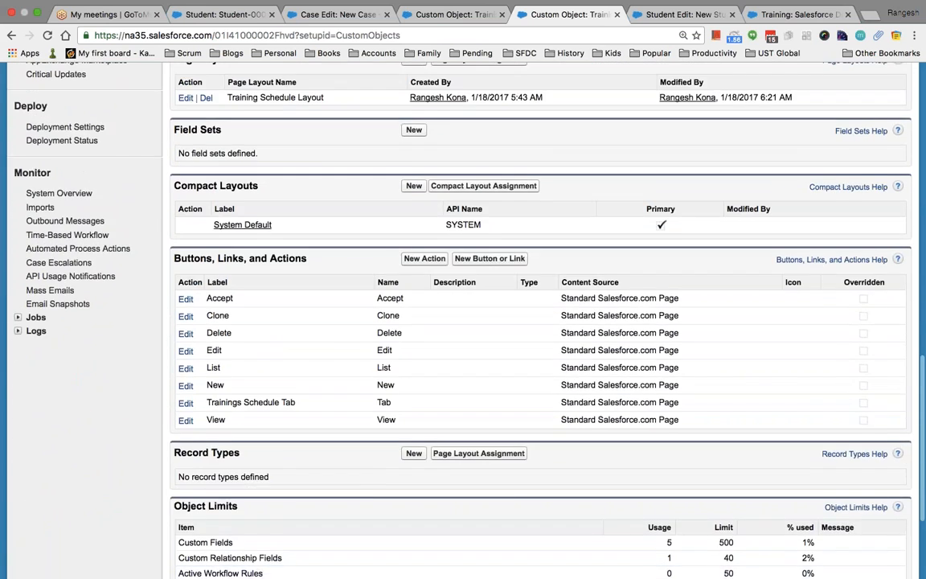
scroll(482, 496, "up", 5)
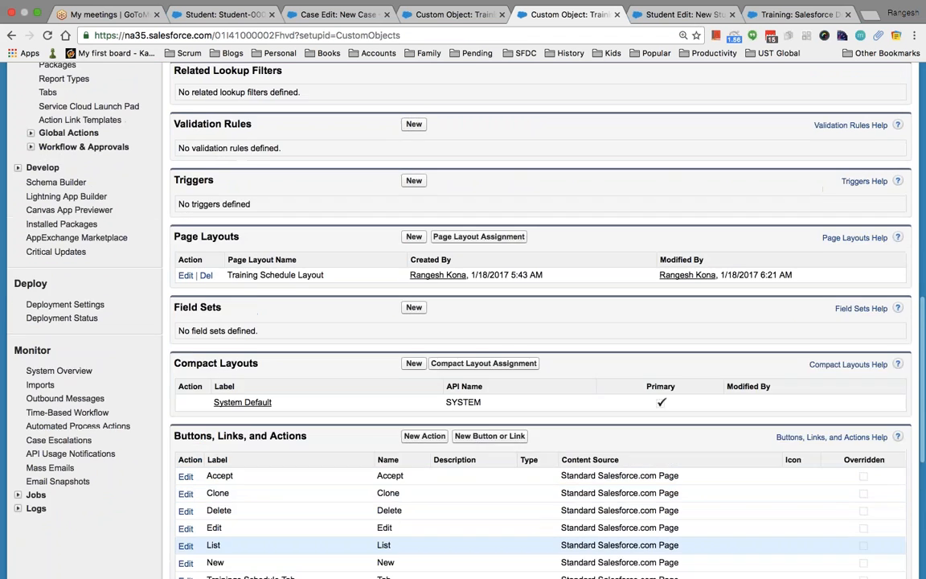
scroll(482, 491, "up", 2)
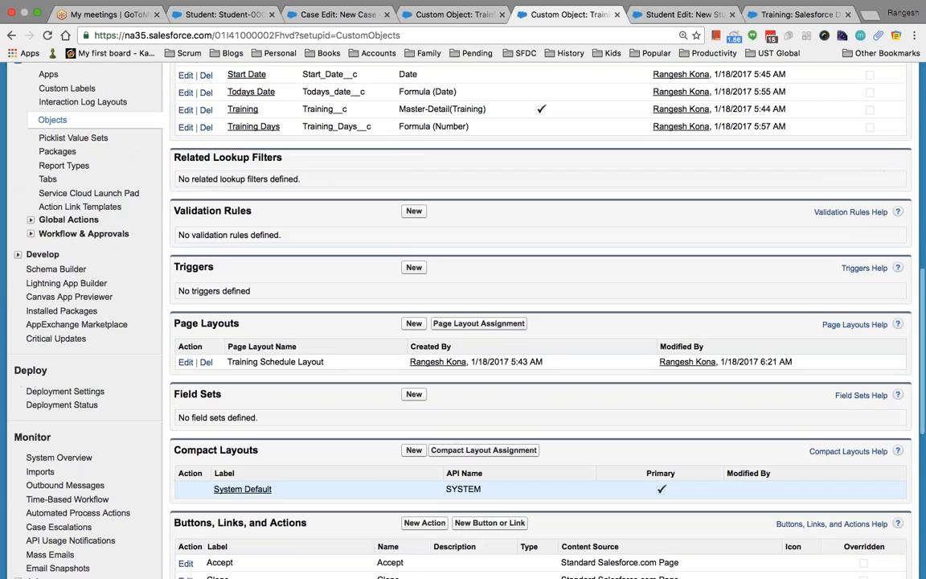
scroll(482, 492, "up", 3)
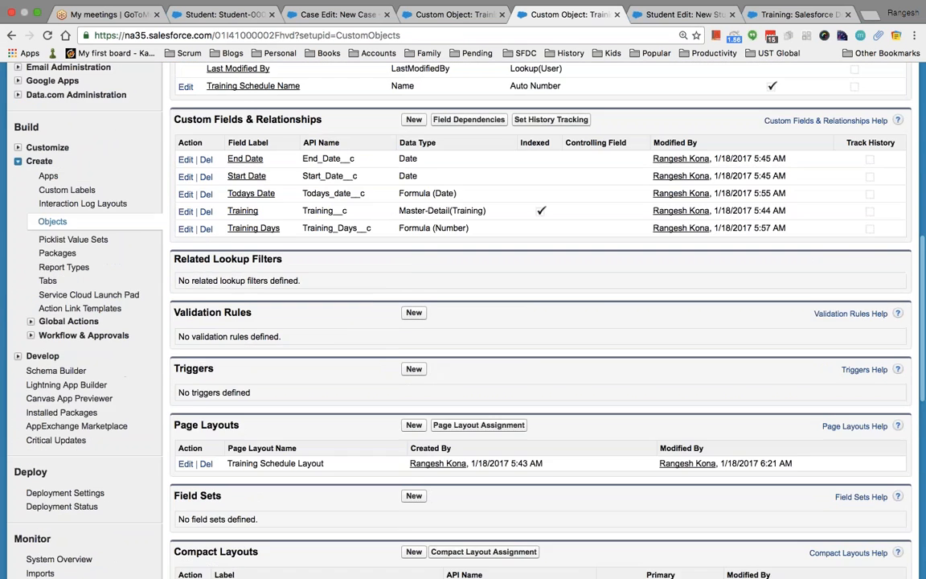
scroll(538, 321, "up", 3)
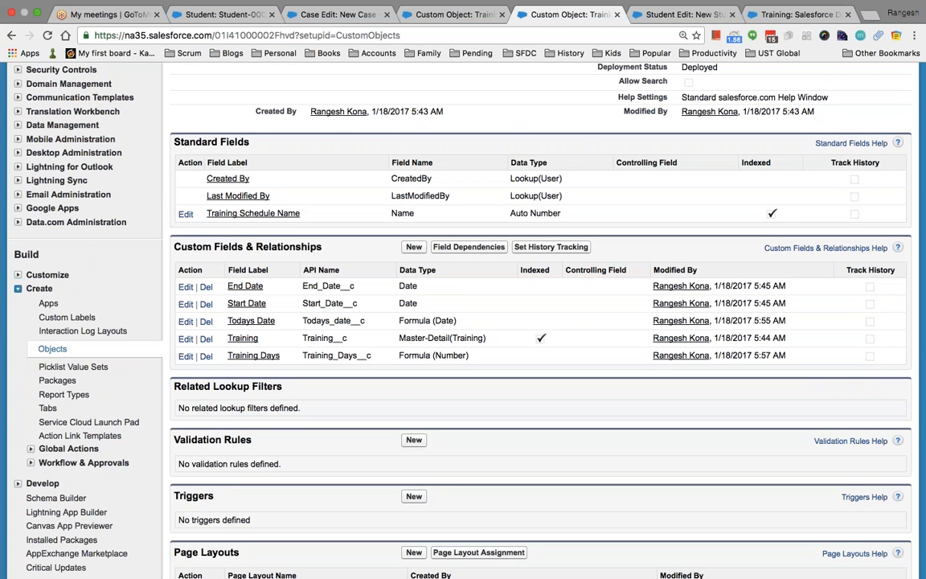
scroll(463, 322, "up", 10)
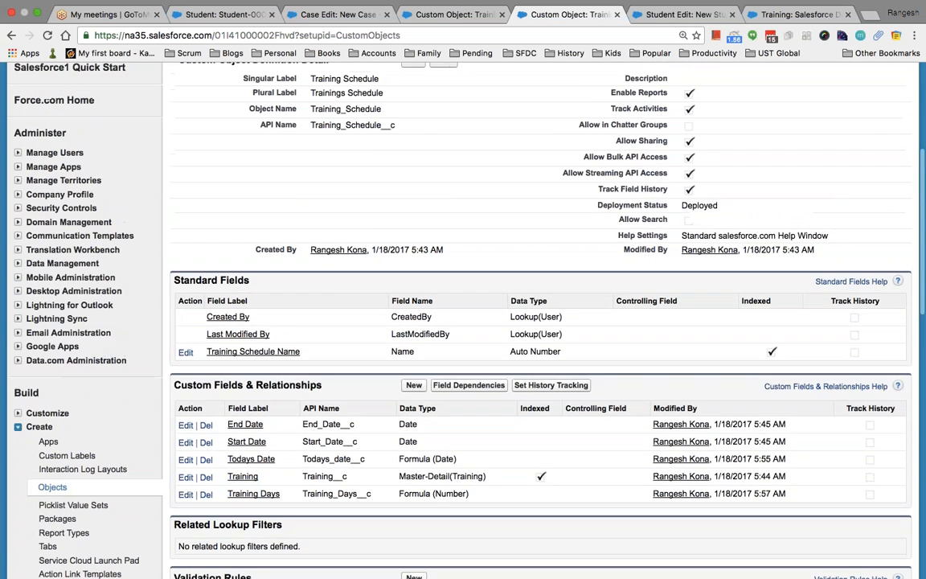
left_click(53, 253)
Filter Setup by 'tab' and open the Custom Tabs page.
type("tab")
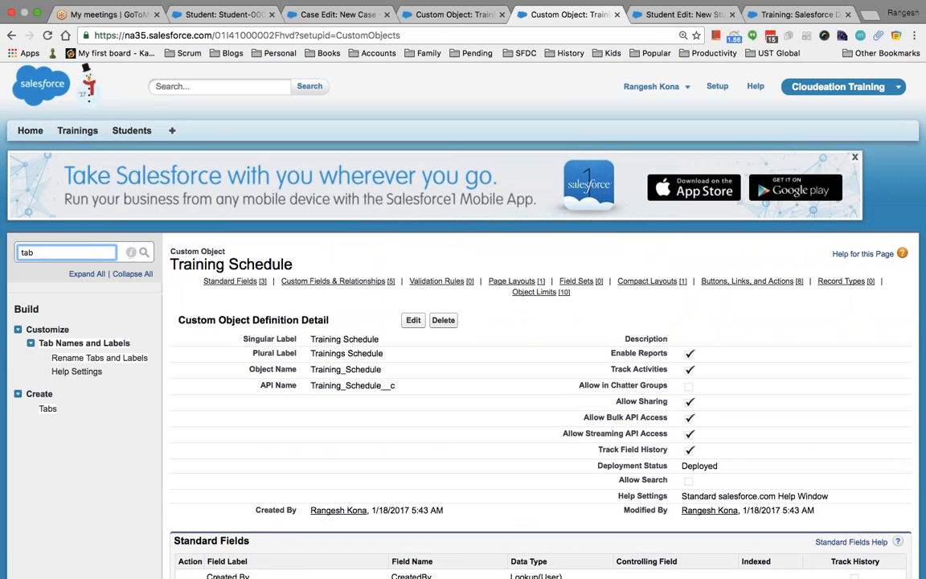
left_click(50, 410)
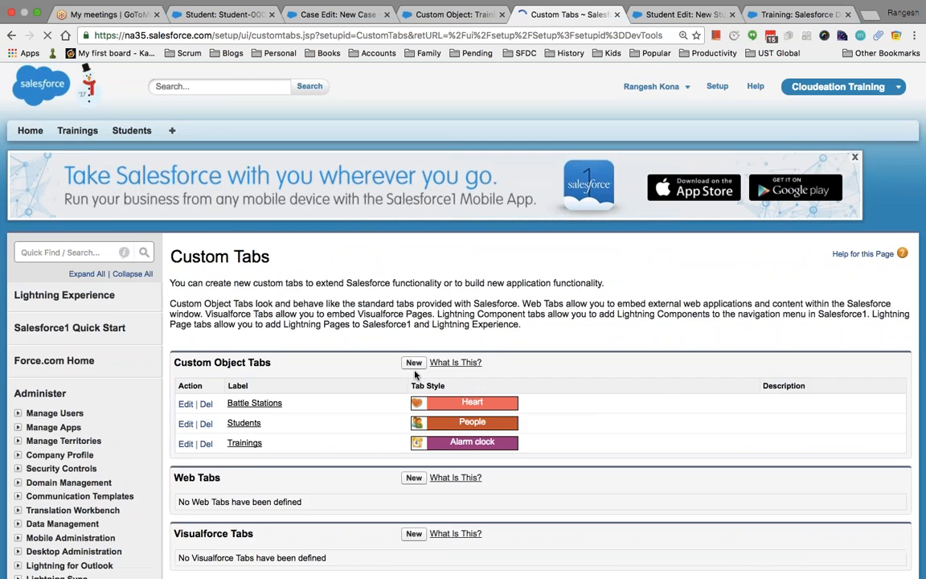
scroll(415, 375, "down", 1)
scroll(416, 374, "down", 4)
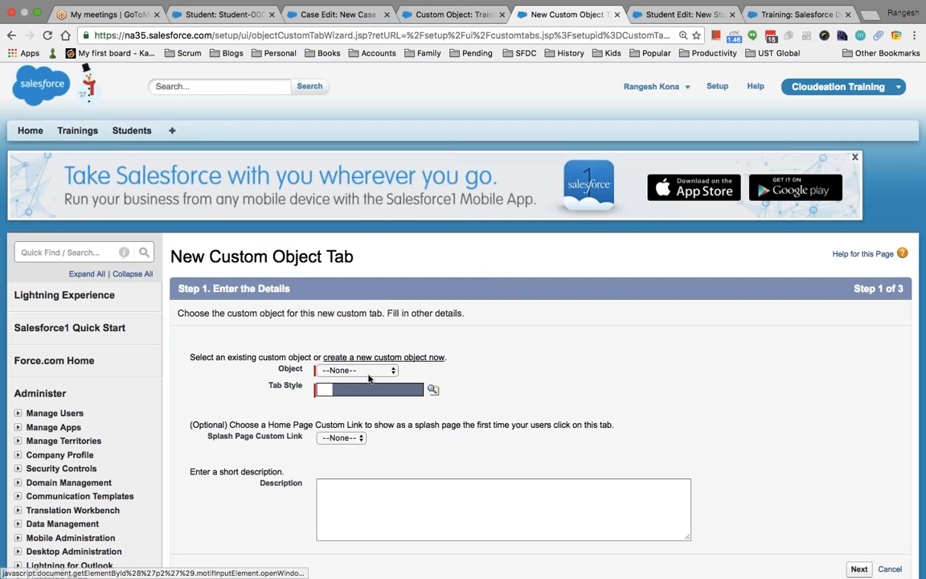
Create a Can-styled Training Schedule object tab, keeping default profile visibility and app settings.
left_click(368, 372)
left_click(364, 403)
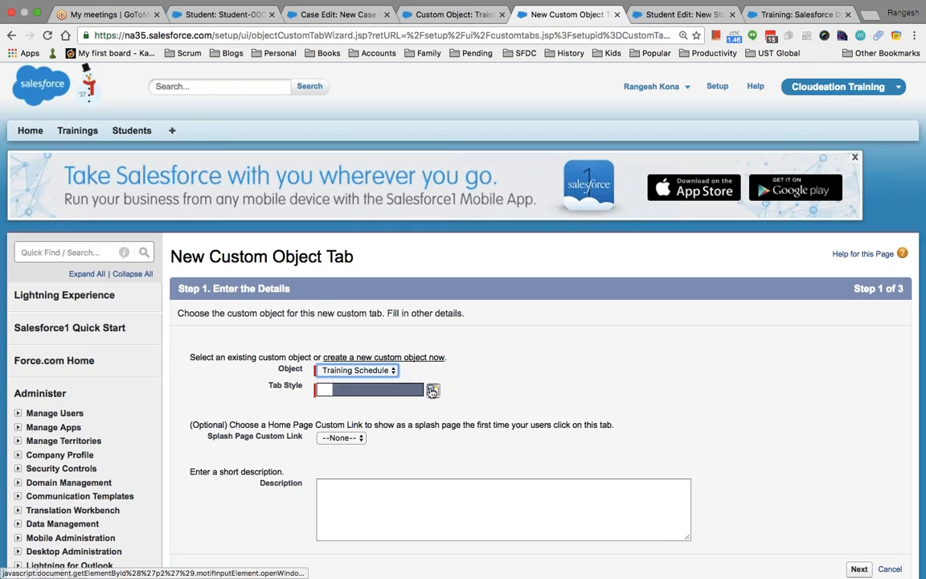
left_click(432, 389)
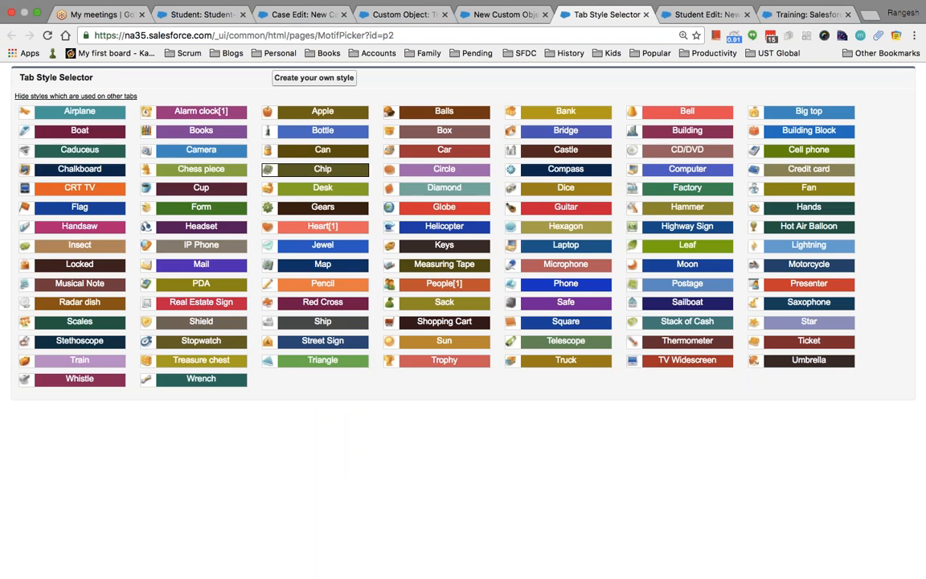
left_click(306, 147)
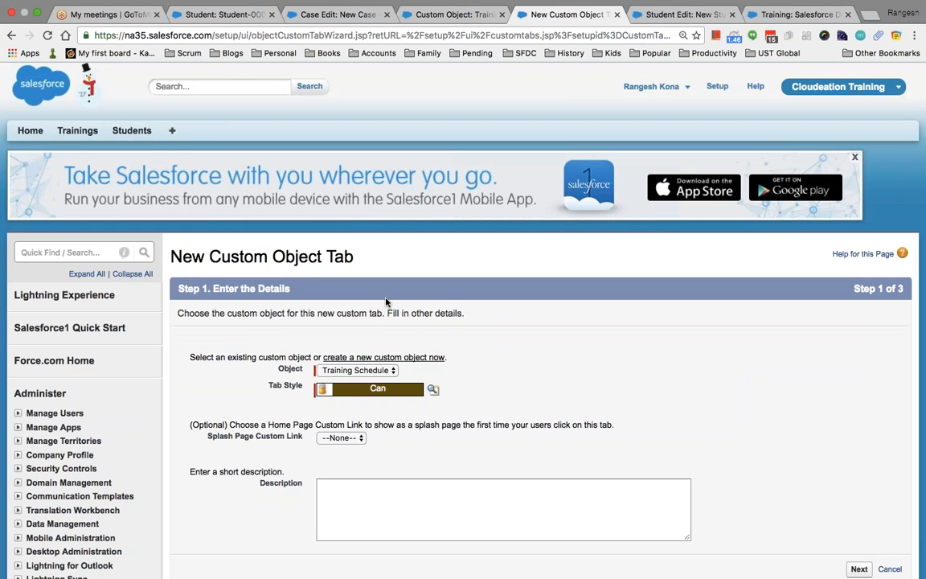
left_click(858, 568)
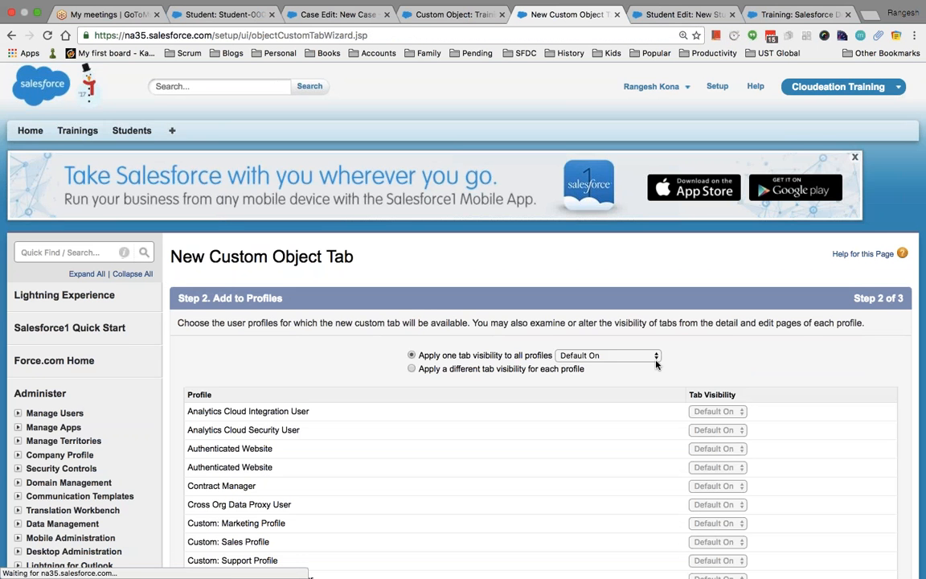
scroll(811, 348, "down", 10)
left_click(858, 333)
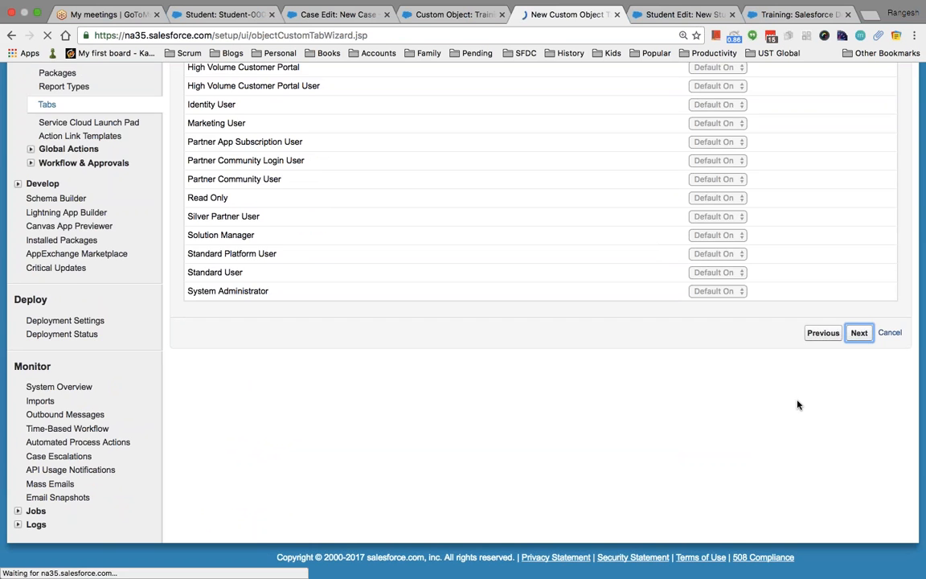
scroll(739, 409, "down", 10)
scroll(819, 366, "up", 5)
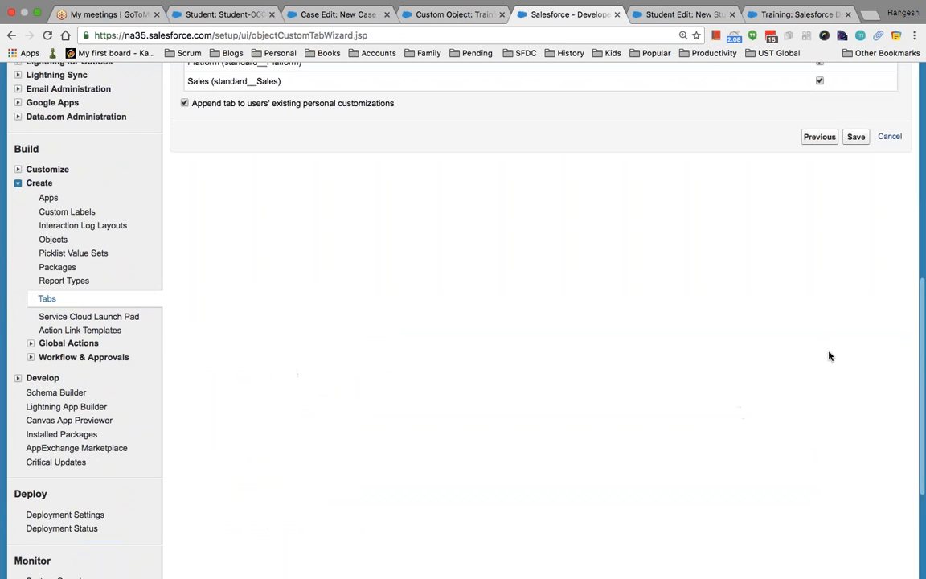
left_click(855, 155)
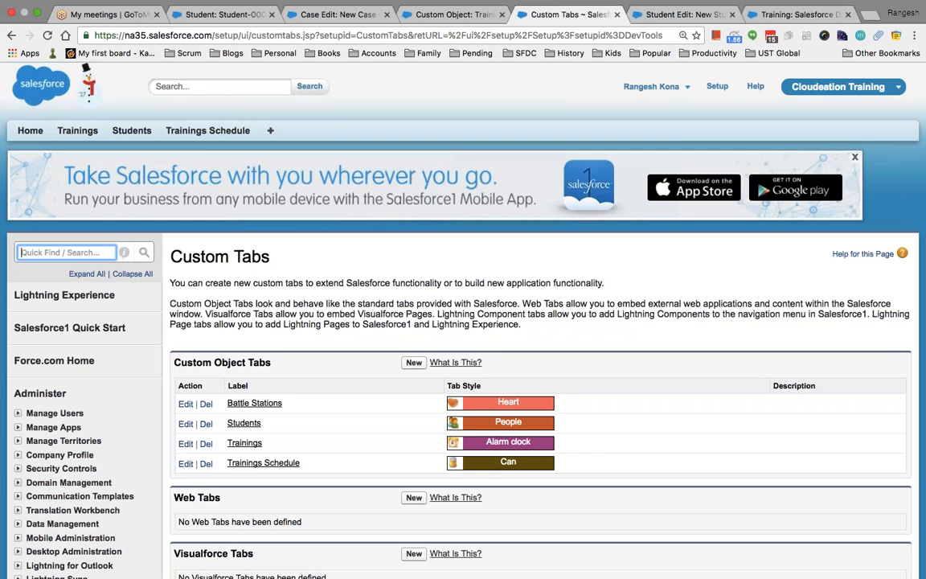
Open the Training Schedule object from Custom Objects and edit its Lookup Dialogs layout.
type("e")
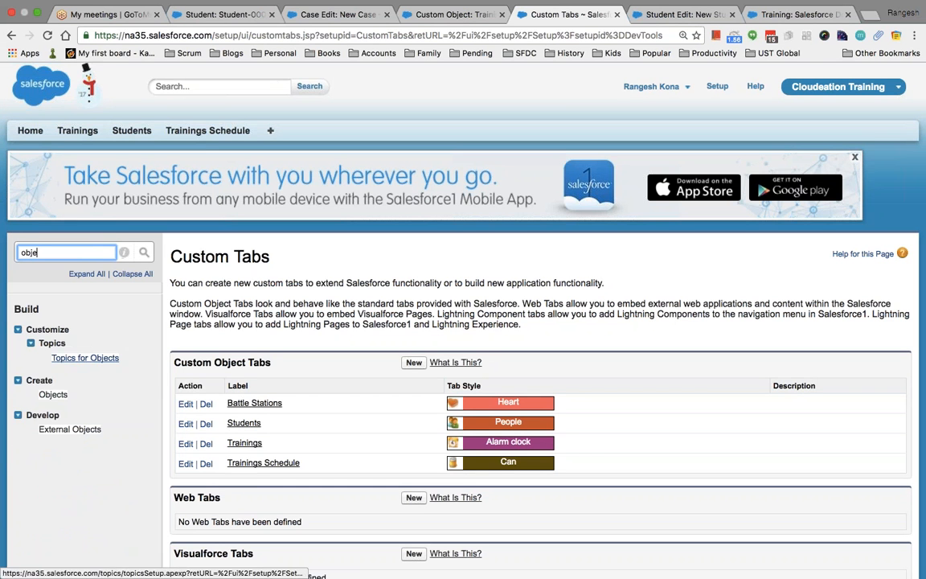
left_click(53, 394)
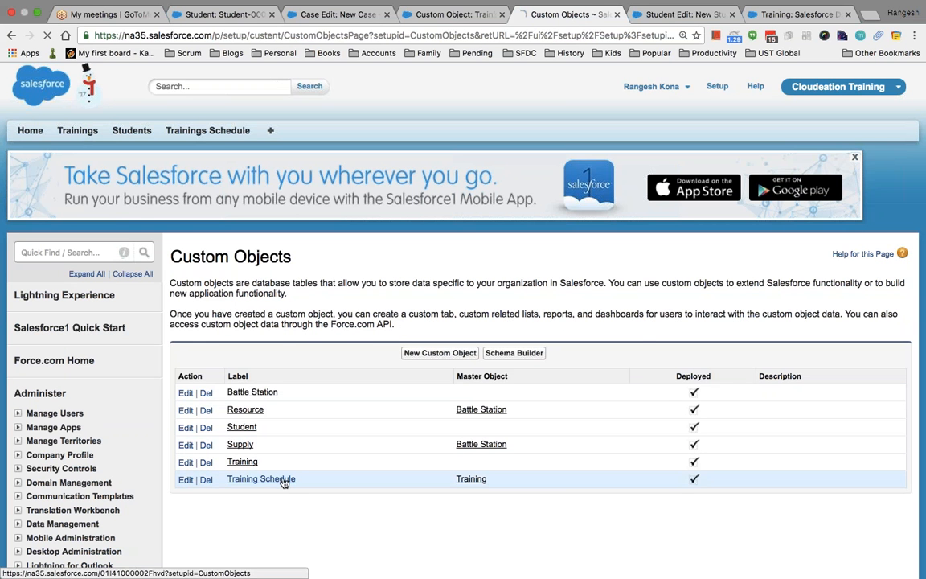
left_click(282, 482)
scroll(428, 517, "down", 8)
scroll(429, 515, "down", 10)
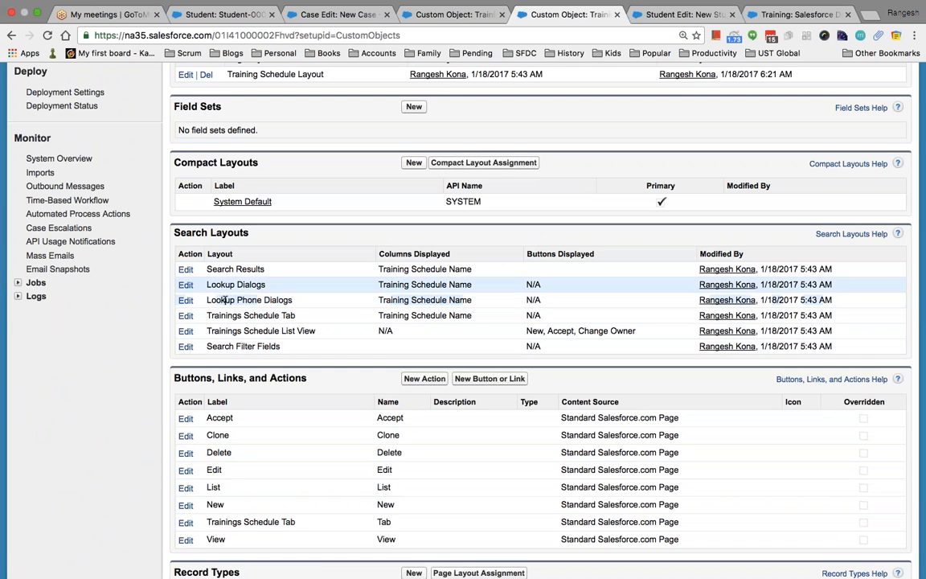
left_click(186, 285)
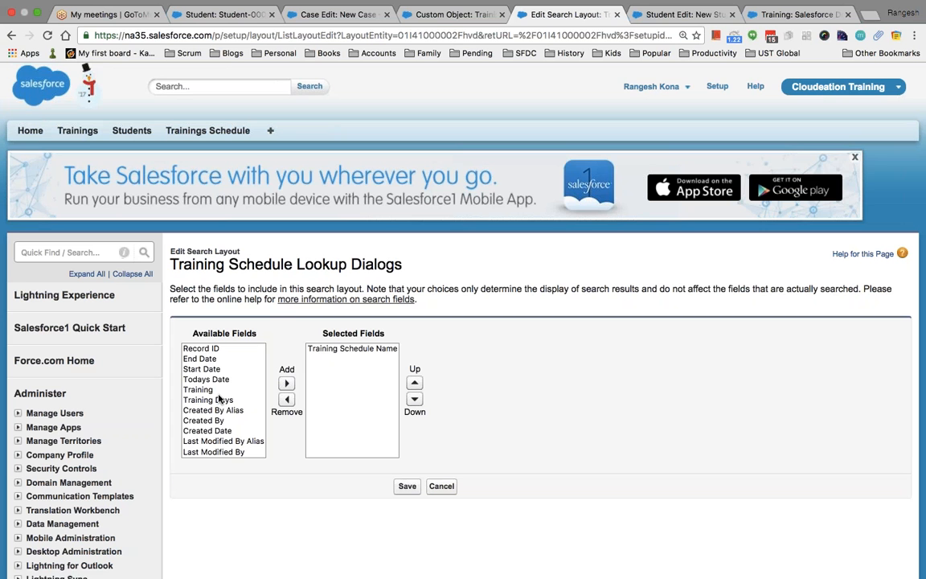
Add Training, Training Days, Start Date and End Date to the lookup columns and save.
left_click(198, 389)
left_click(286, 384)
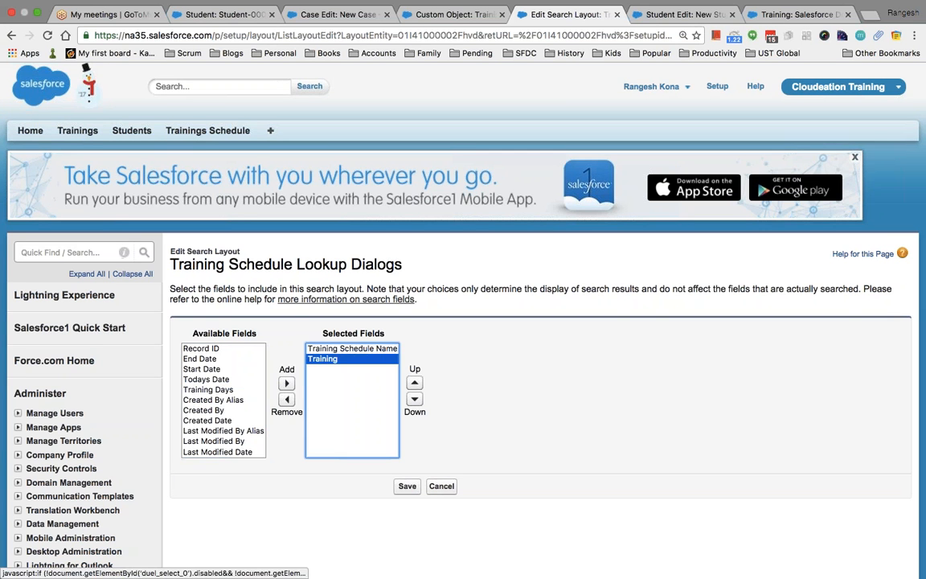
left_click(232, 389)
left_click(286, 383)
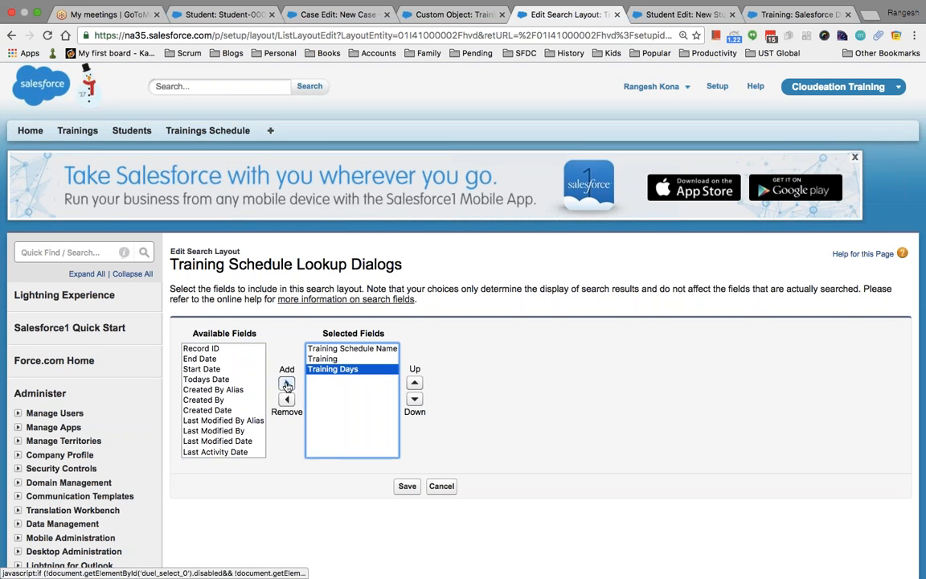
left_click(211, 369)
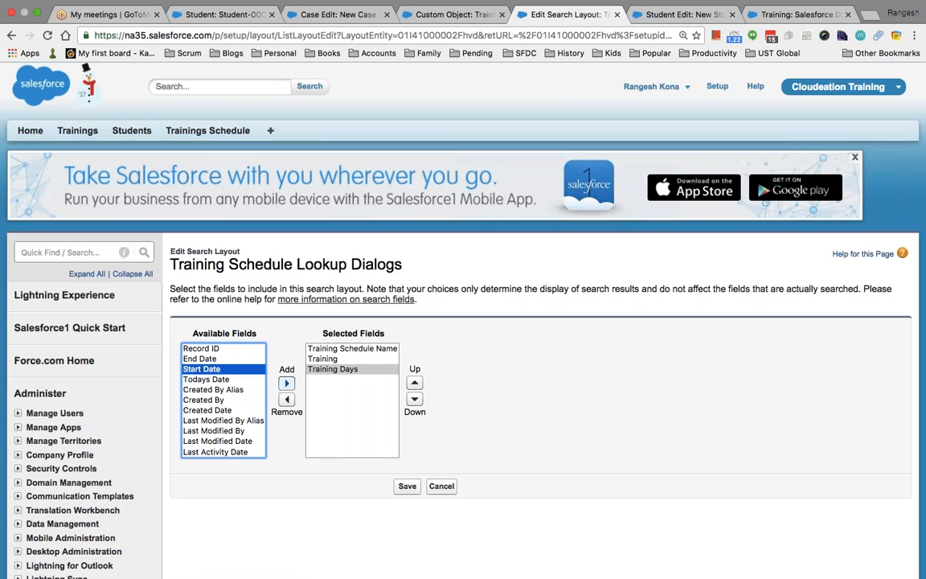
left_click(286, 383)
left_click(215, 351)
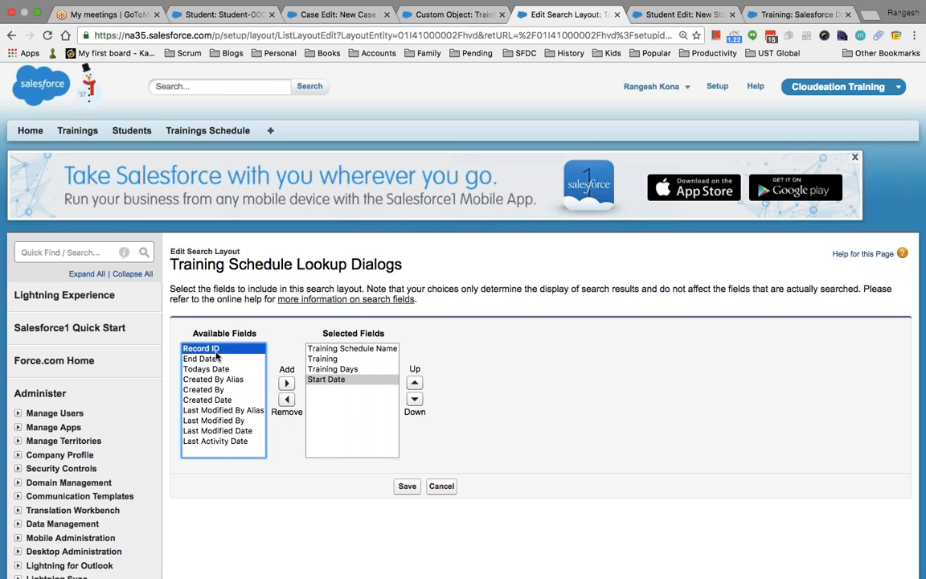
left_click(201, 359)
left_click(286, 383)
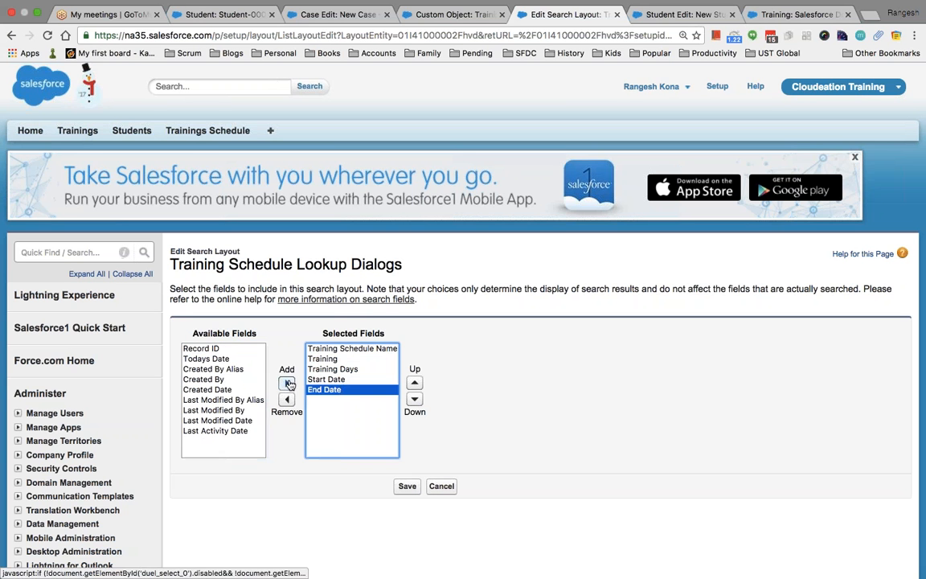
left_click(417, 487)
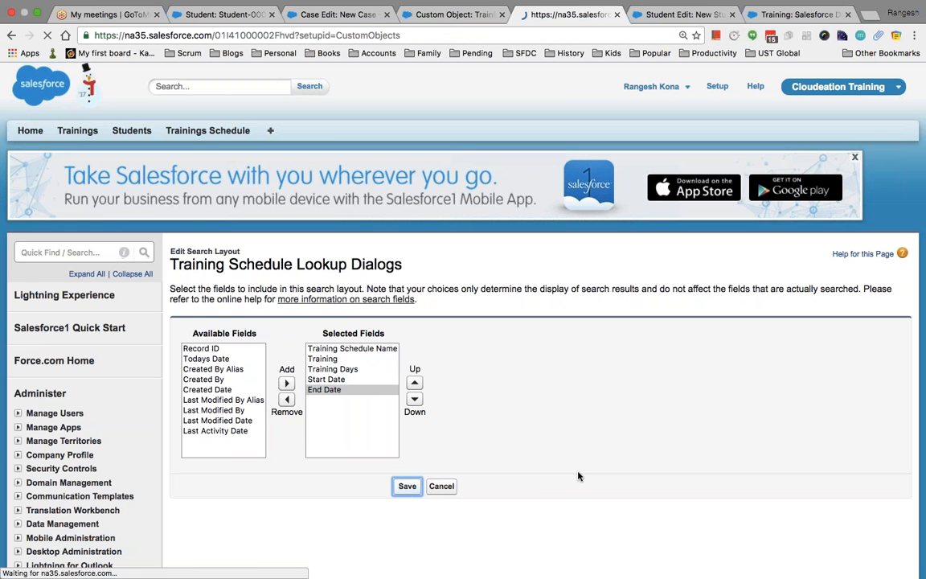
Open the Training Schedule lookup for TS-0003 and review its Salesforce Developer Training result.
left_click(679, 18)
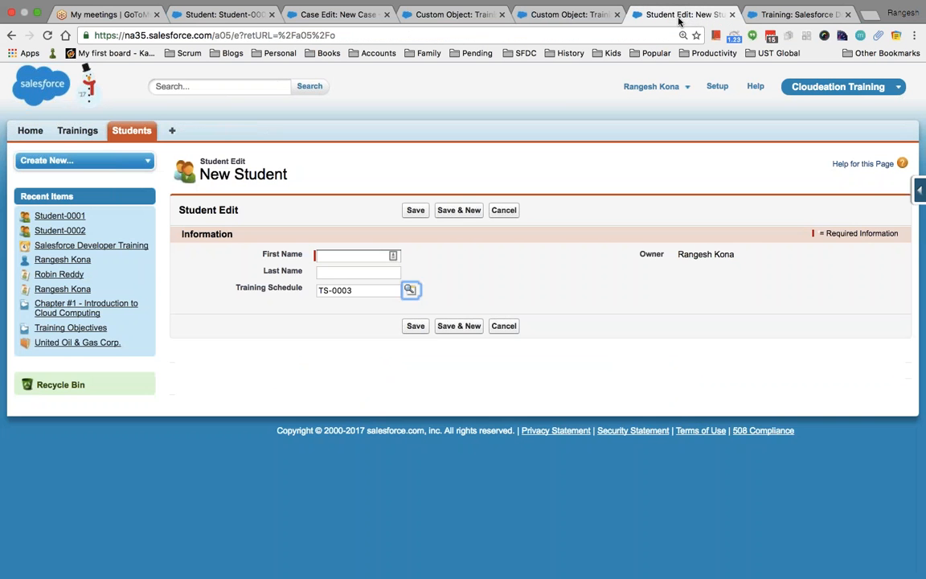
left_click(411, 290)
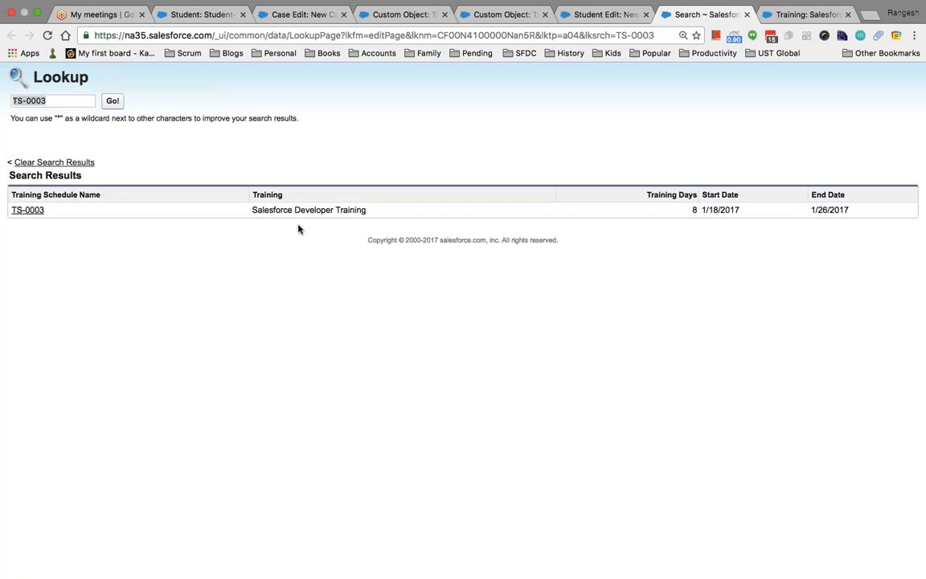
left_click_drag(57, 213, 16, 208)
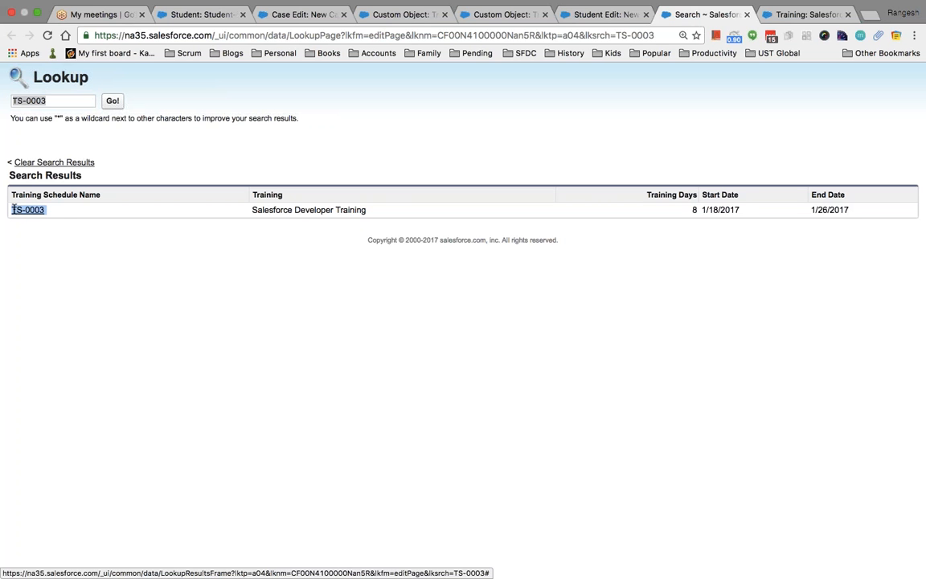
left_click_drag(368, 211, 255, 212)
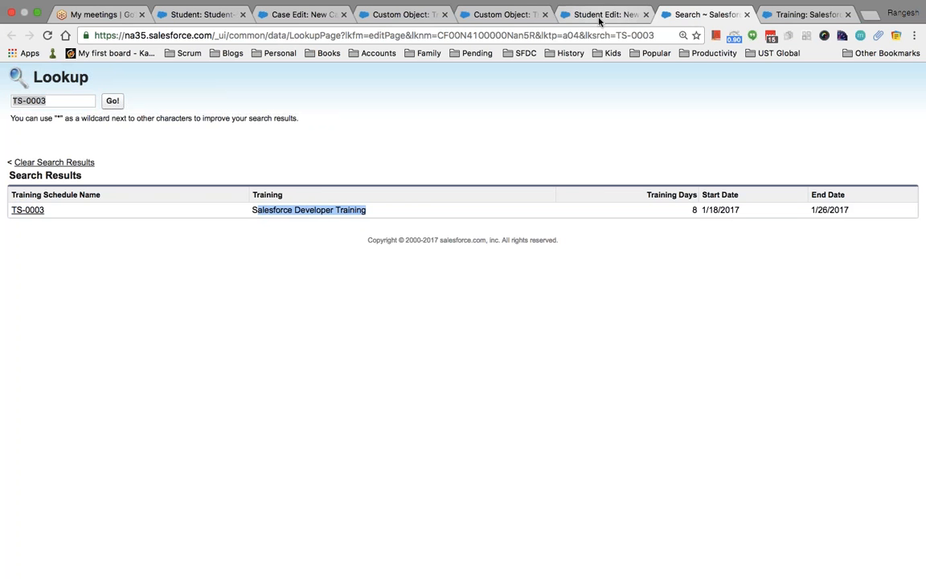
Go back to the Training Schedule object definition's Search Layouts section.
left_click(472, 16)
scroll(552, 263, "down", 10)
scroll(337, 361, "down", 2)
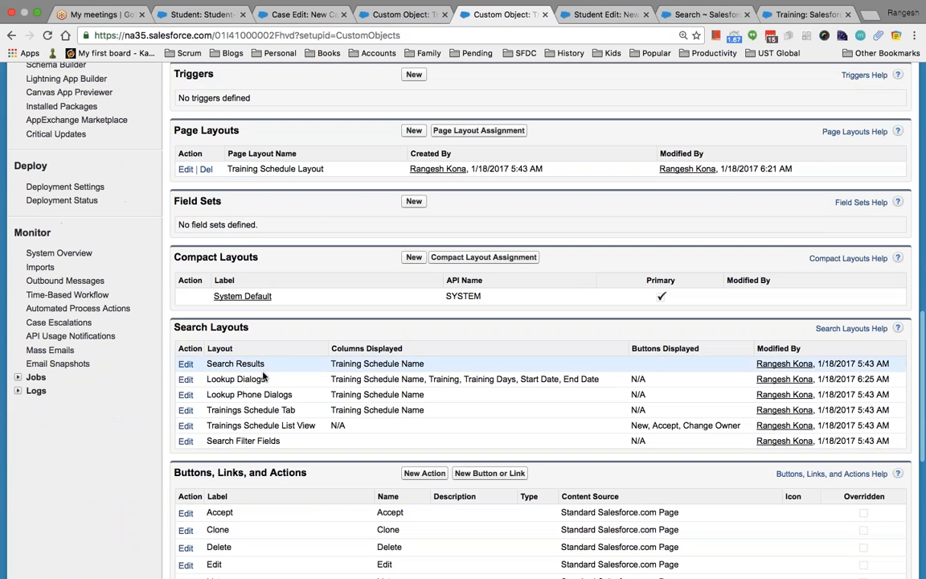
Remove Training through End Date from the Lookup Dialogs layout, keeping only Training Schedule Name.
left_click(185, 379)
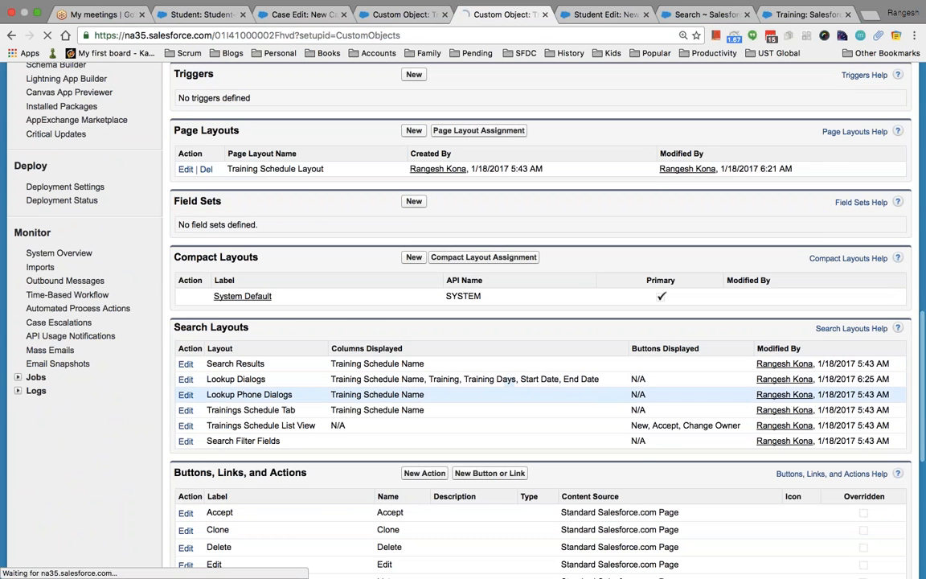
left_click_drag(315, 358, 336, 384)
left_click(287, 400)
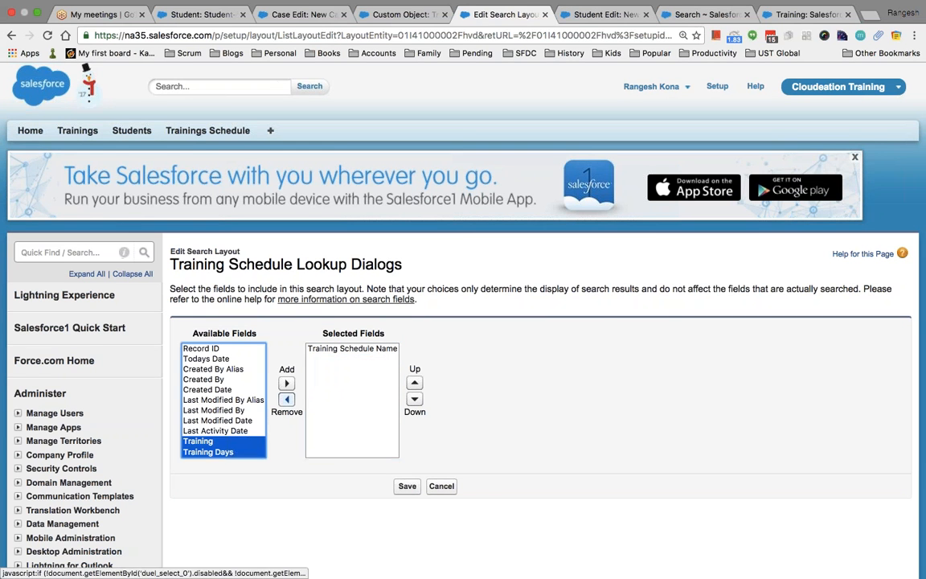
left_click(409, 487)
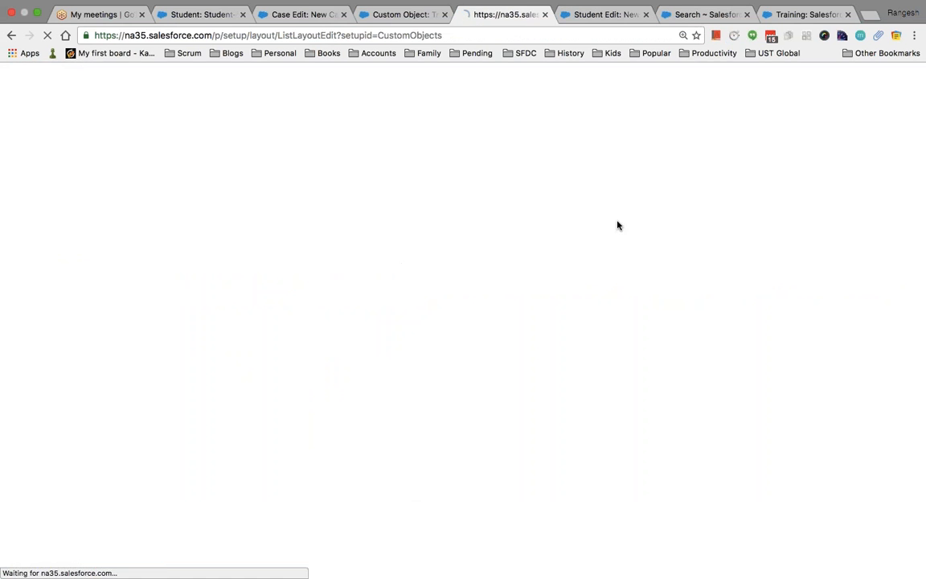
Rerun the TS-0003 lookup to confirm only the name column appears, then return to New Student.
left_click(788, 15)
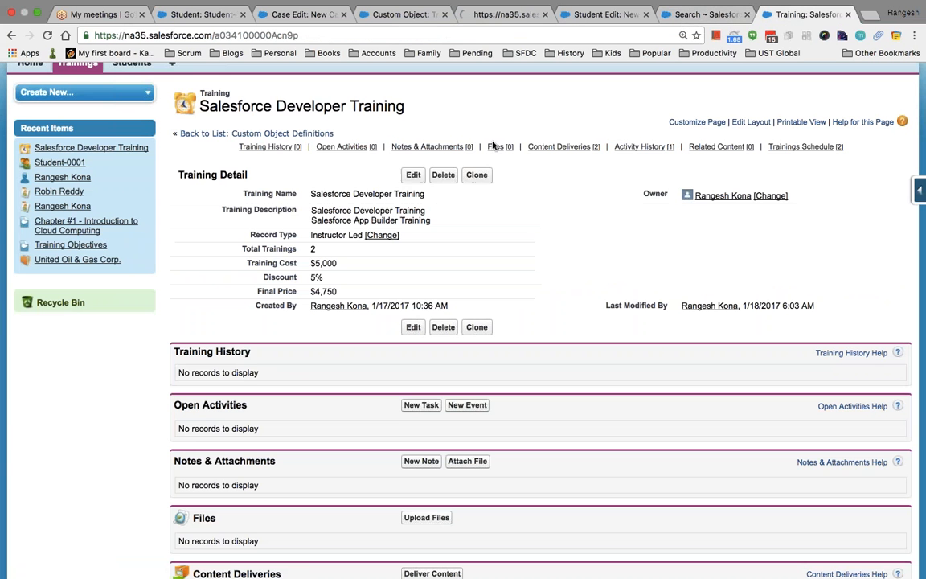
left_click(664, 19)
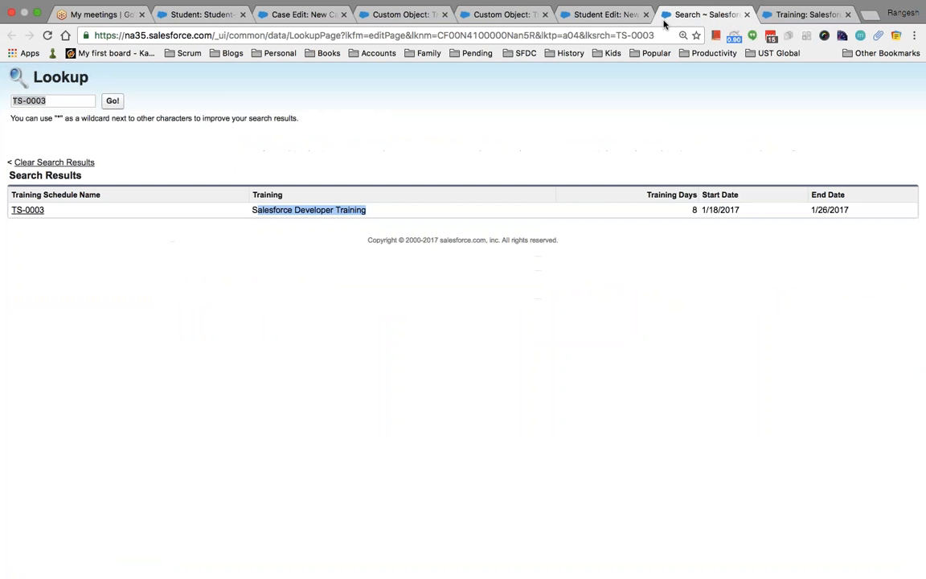
left_click(112, 102)
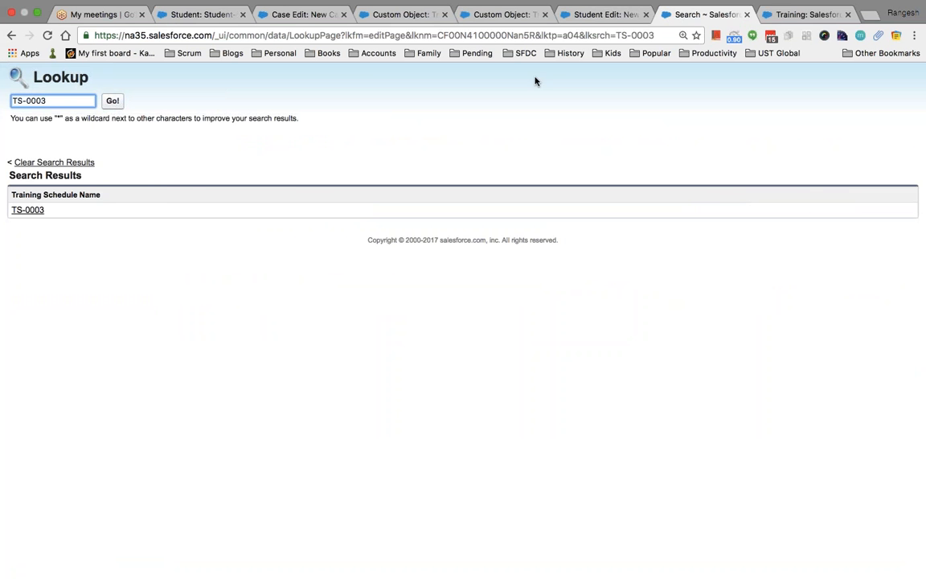
left_click(613, 14)
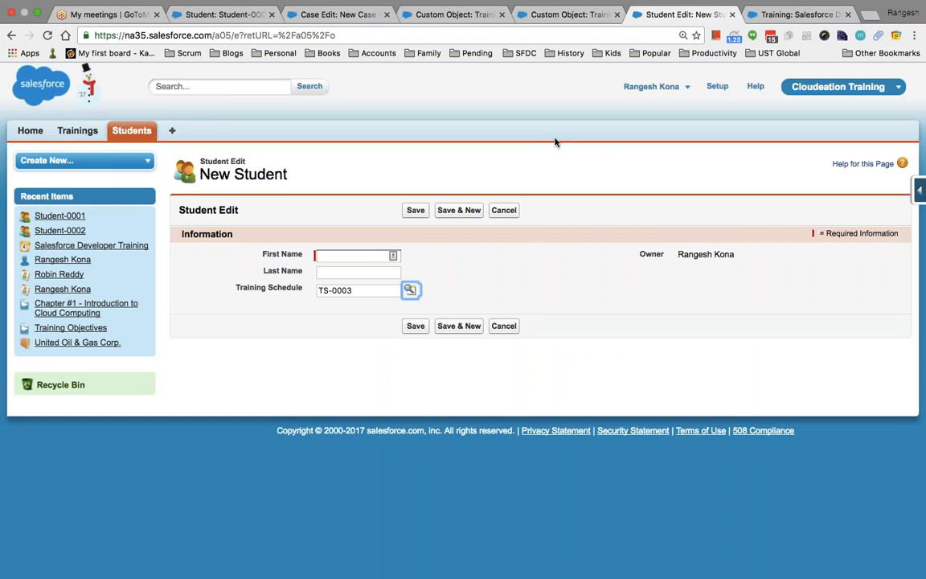
Add End Date, Start Date, Todays Date and Training to the Lookup Dialogs columns and save.
left_click(563, 14)
scroll(463, 321, "down", 5)
scroll(319, 400, "down", 15)
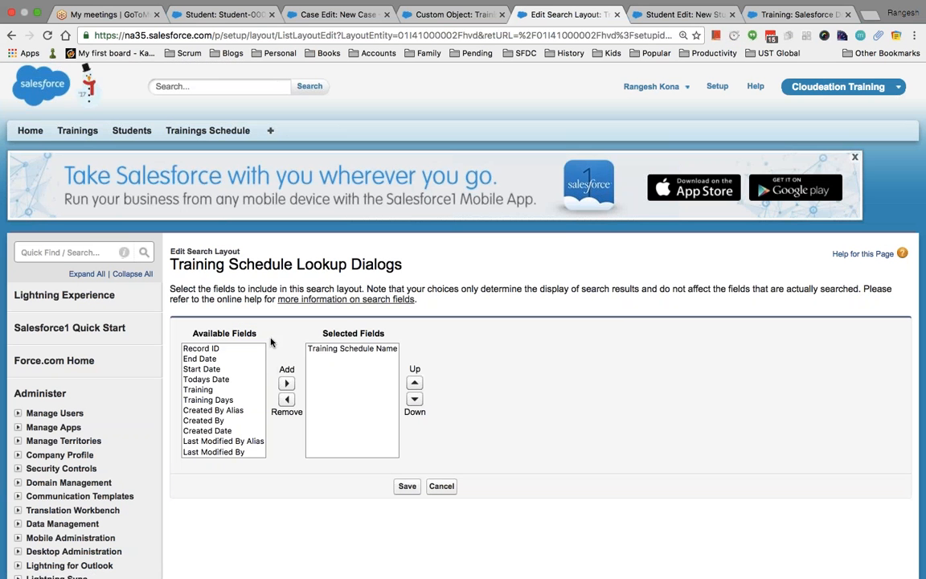
left_click_drag(210, 359, 218, 392)
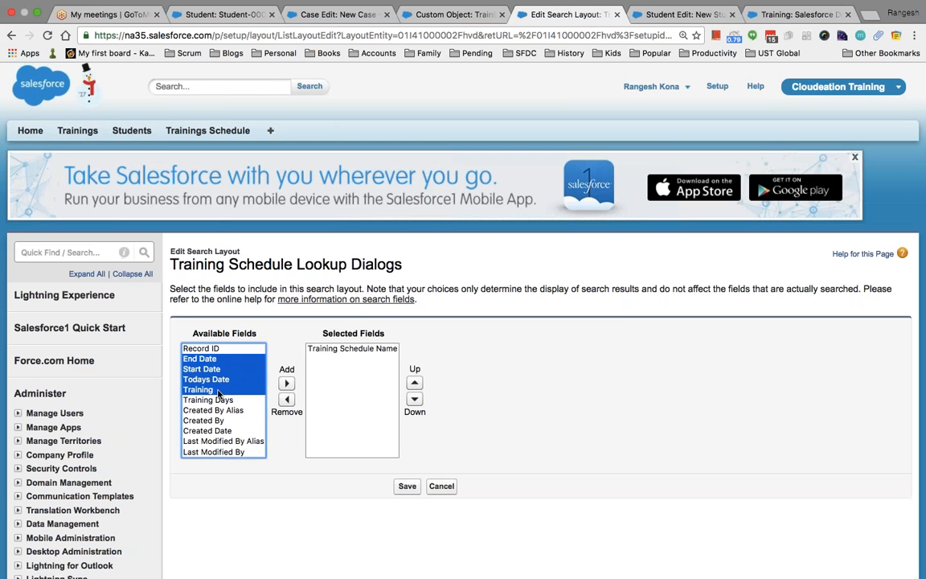
left_click(286, 383)
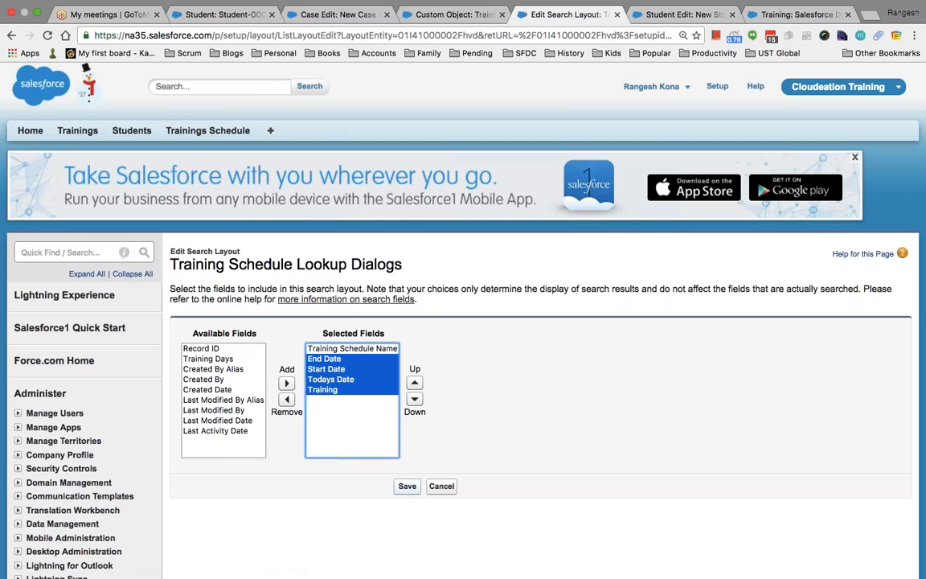
left_click(407, 487)
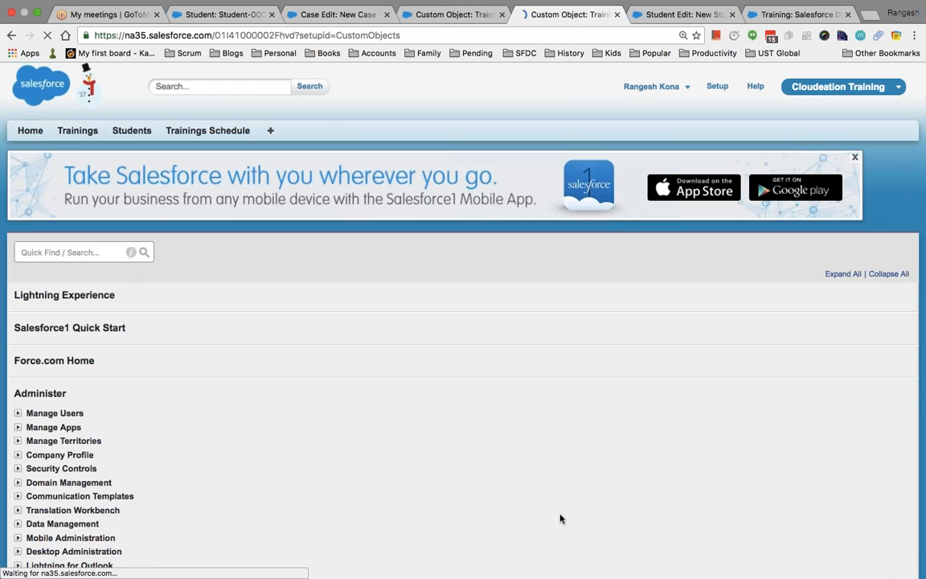
Open the Trainings Schedule List View layout and cancel without changes.
scroll(551, 499, "down", 6)
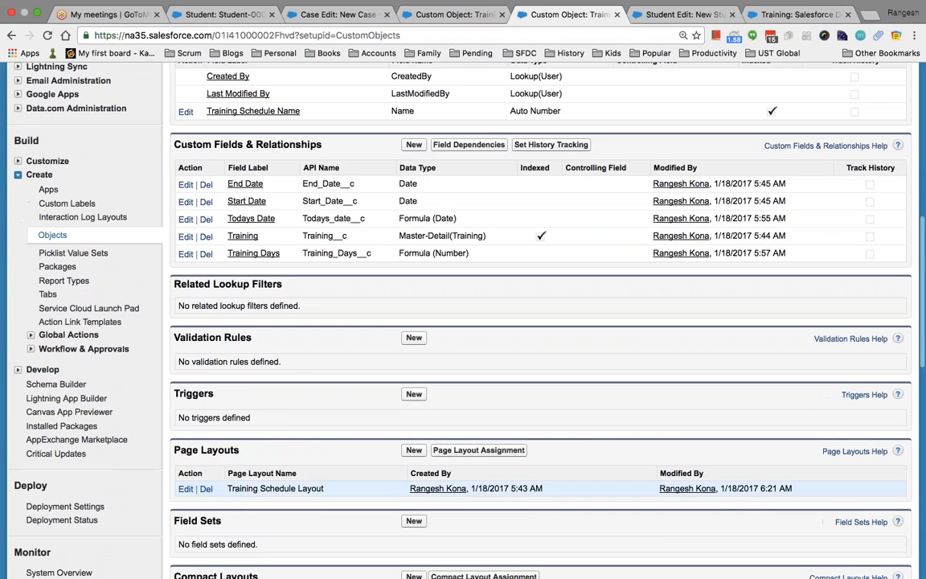
scroll(540, 322, "down", 4)
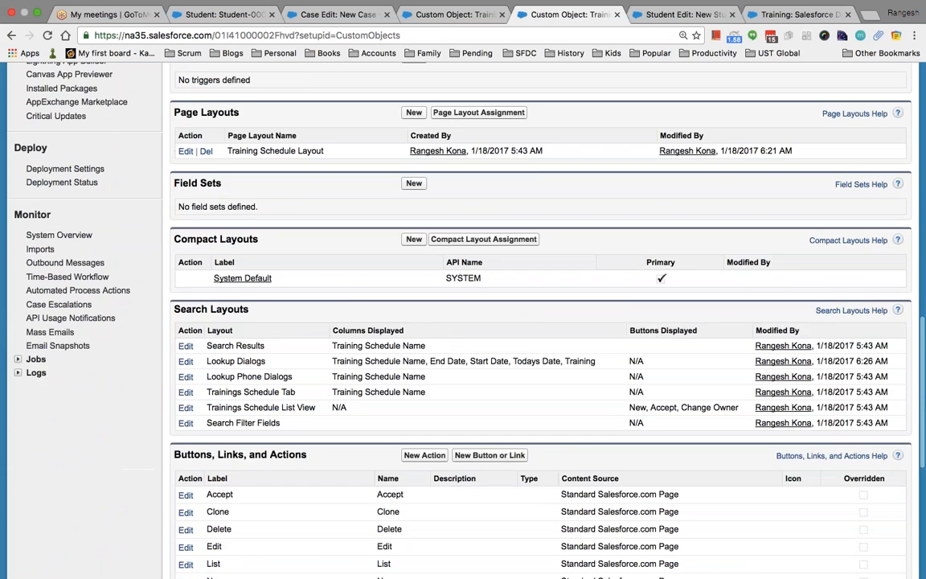
scroll(360, 294, "down", 1)
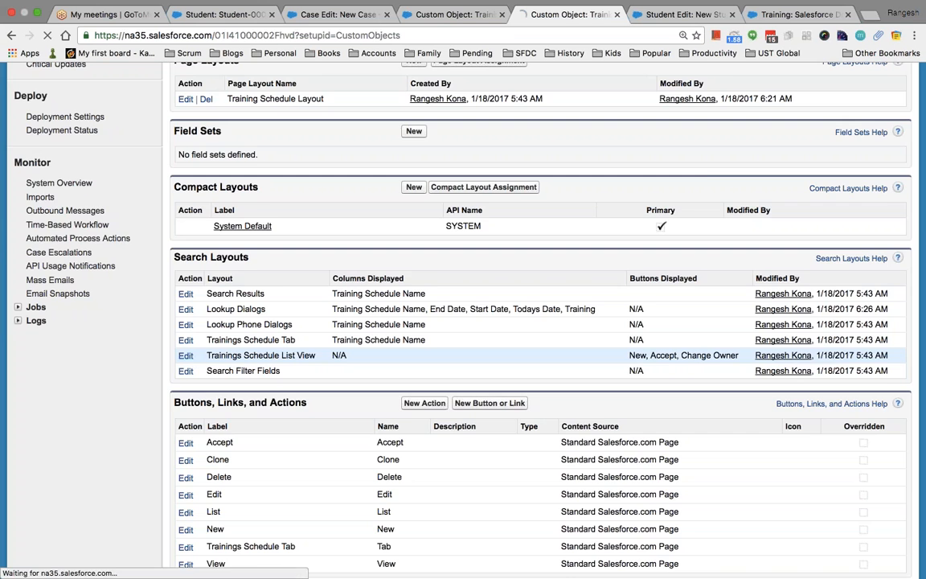
left_click(186, 355)
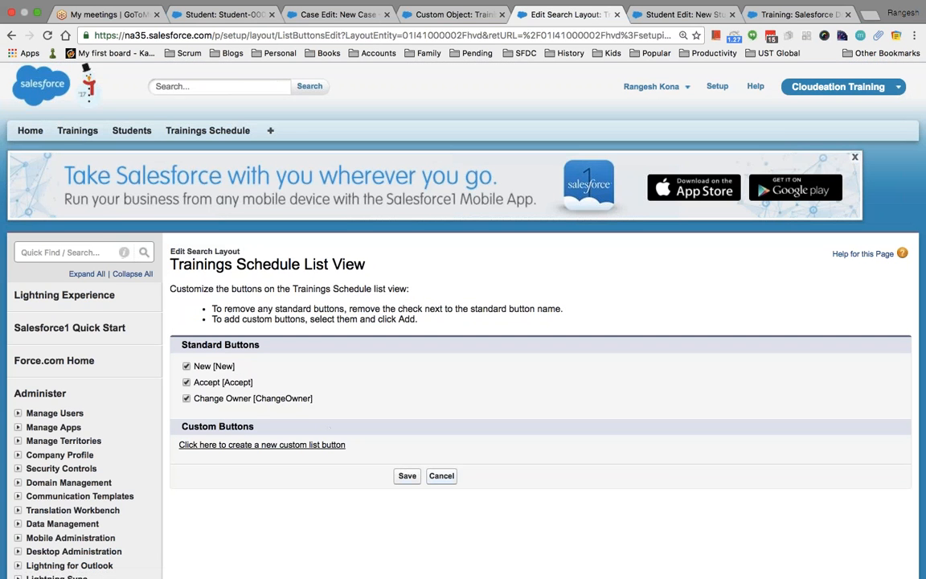
left_click(441, 475)
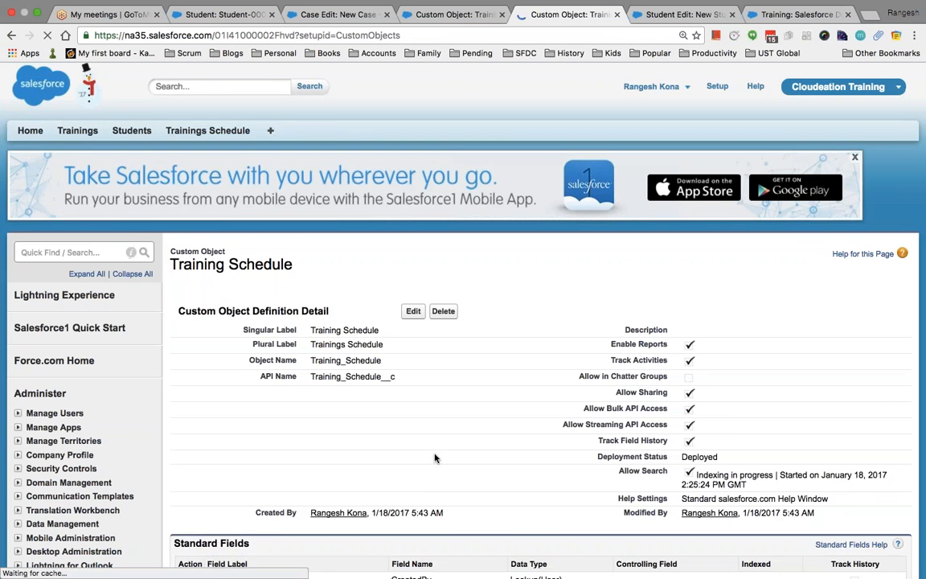
Return to the New Student form and put the cursor in the global search box.
scroll(434, 456, "down", 1)
scroll(434, 457, "down", 10)
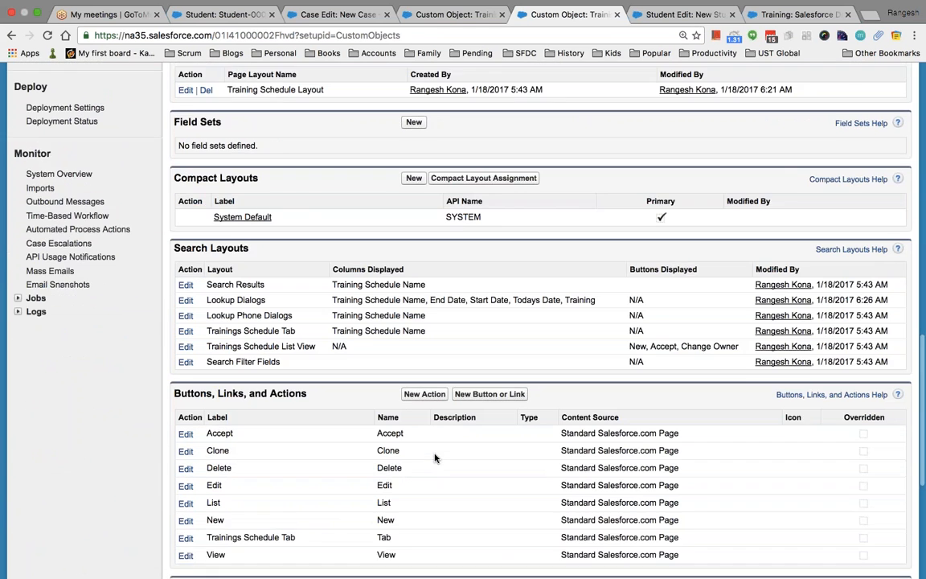
scroll(433, 456, "down", 1)
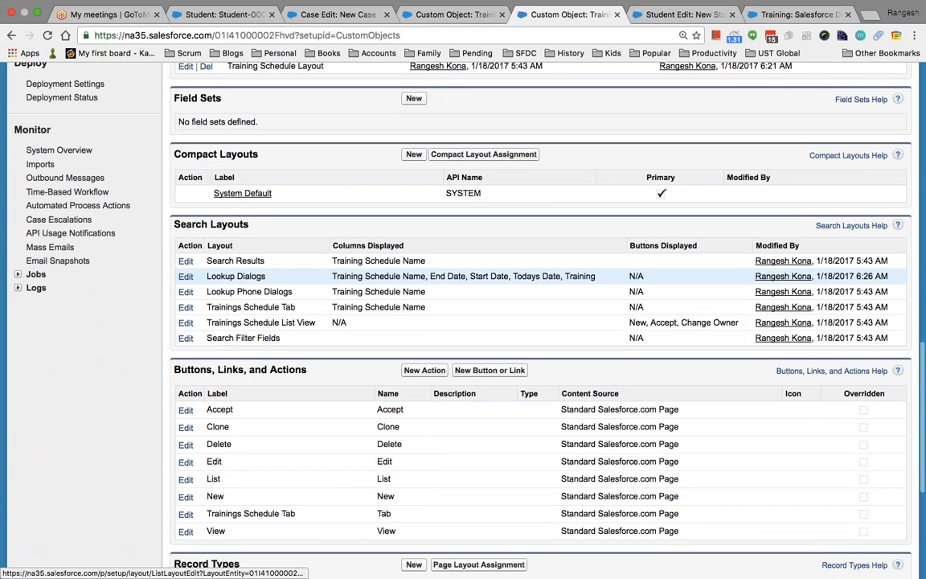
scroll(434, 306, "up", 12)
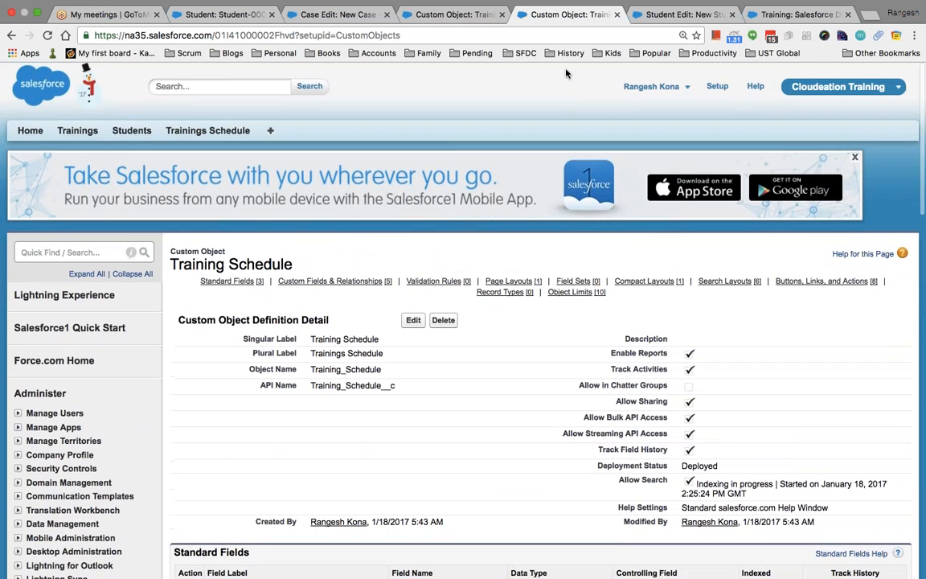
left_click(667, 14)
left_click(217, 86)
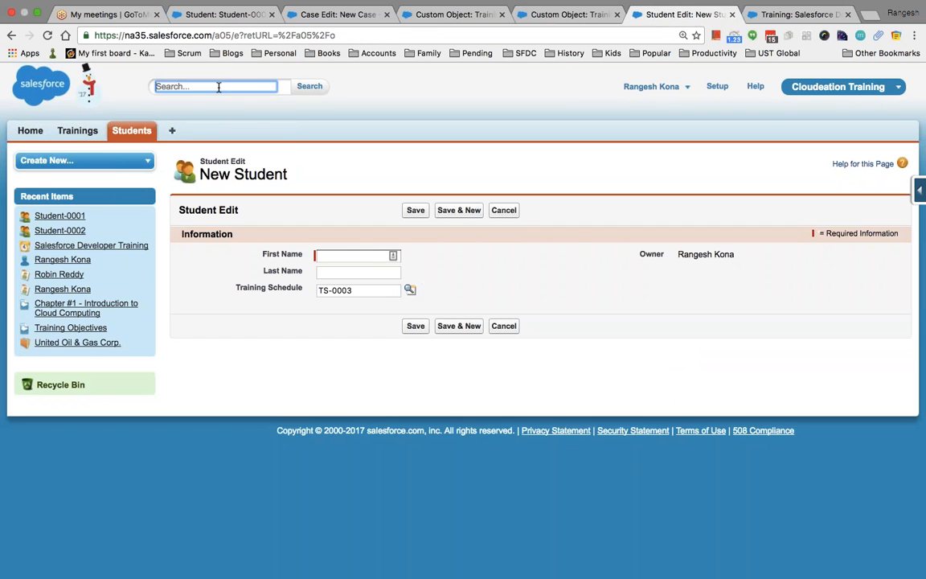
Run a global search for 'salesforce'.
type("salesfr")
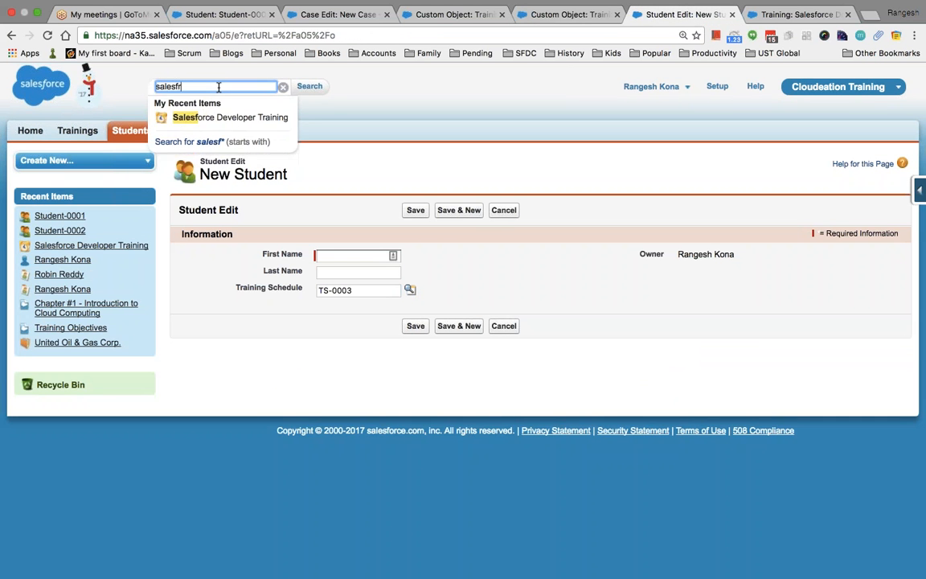
key("BackSpace")
type("orce")
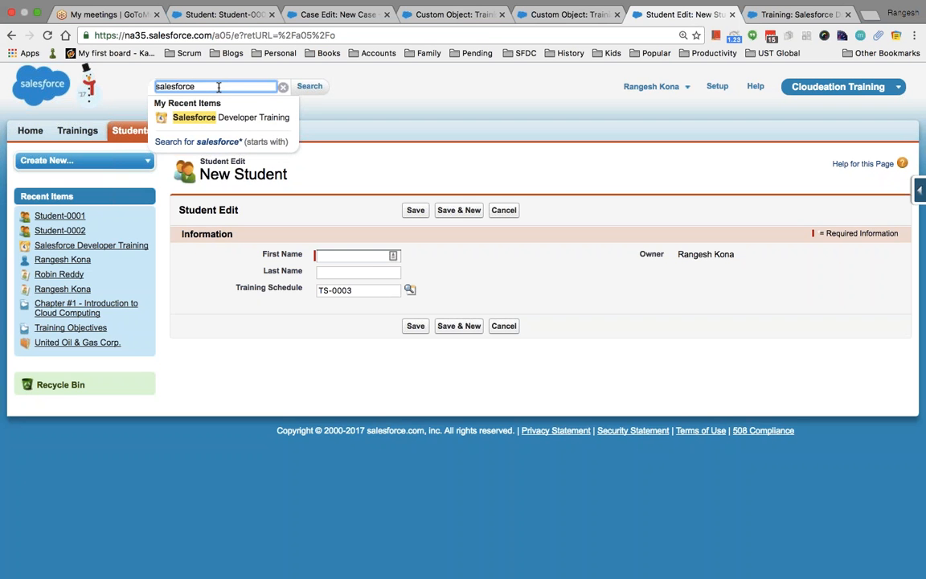
key("Return")
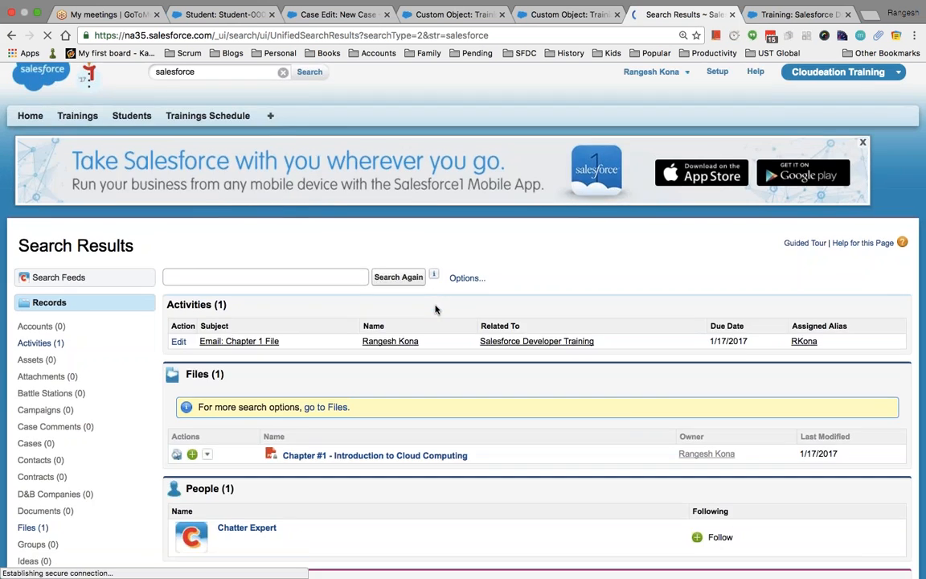
scroll(434, 309, "down", 3)
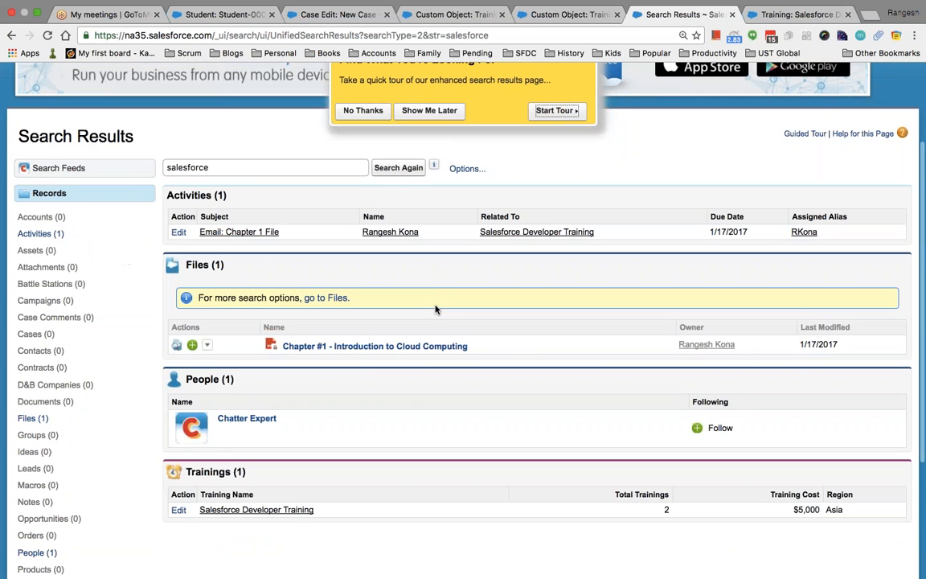
left_click(363, 111)
scroll(262, 387, "down", 4)
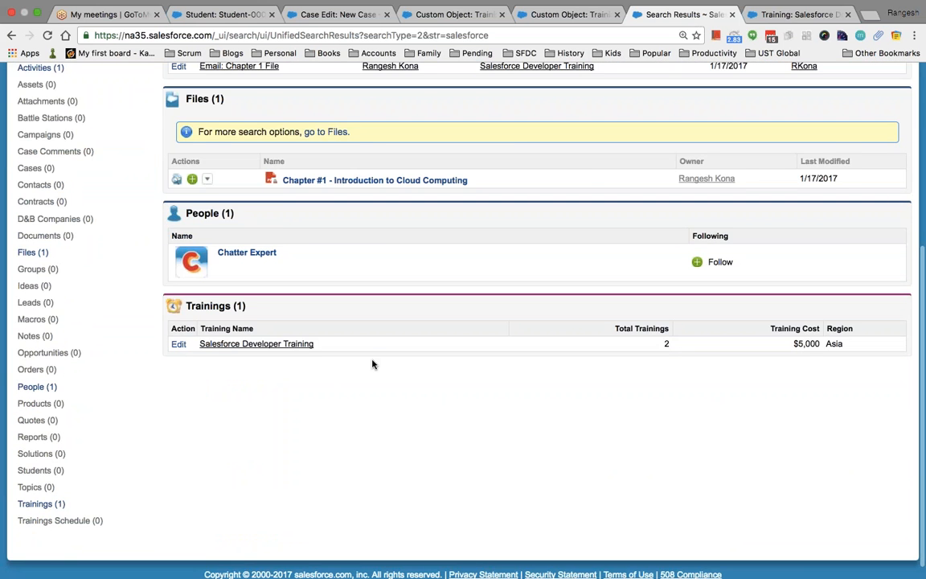
scroll(372, 364, "up", 3)
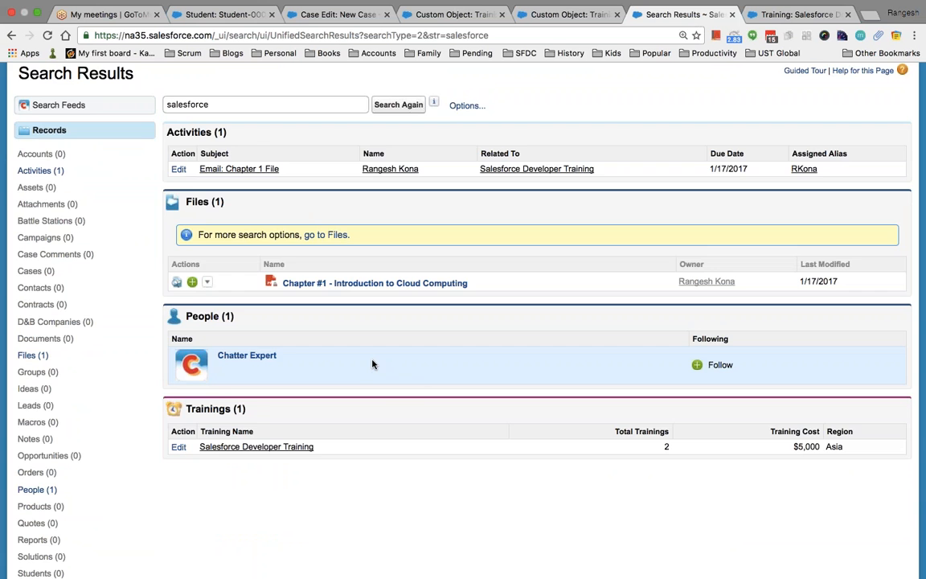
scroll(372, 364, "up", 3)
scroll(372, 364, "down", 2)
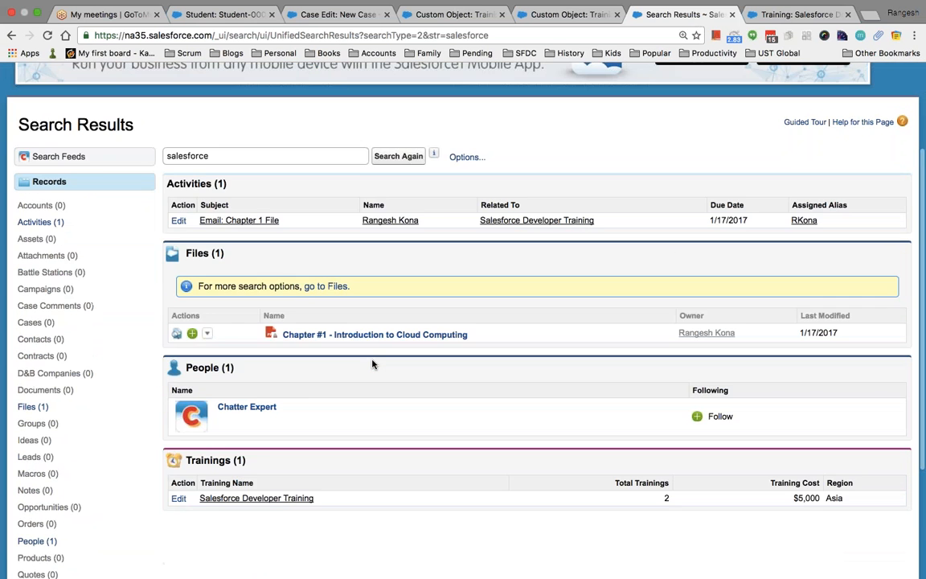
scroll(372, 364, "up", 3)
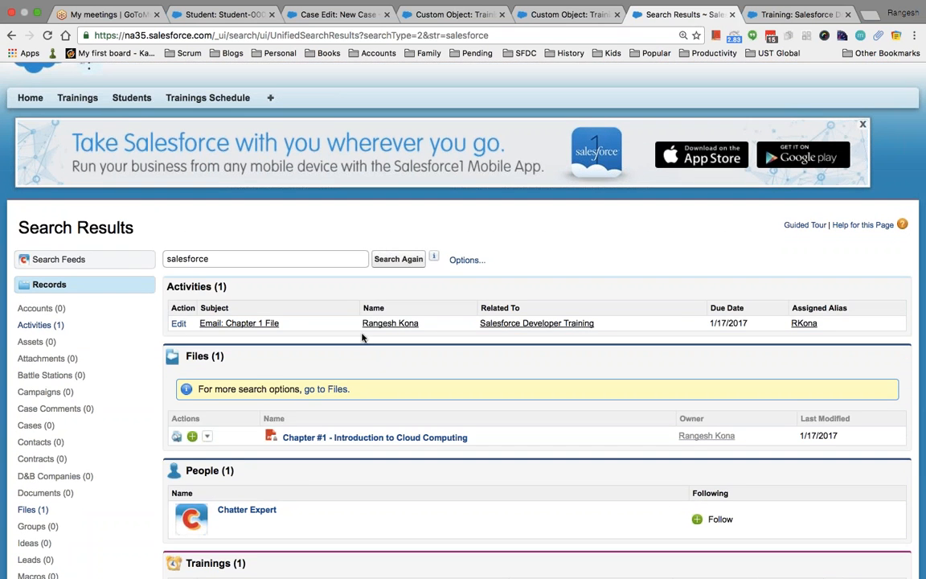
Add Training Schedule Name, End Date, Start Date and Todays Date columns to the Trainings Schedule All view.
left_click(207, 97)
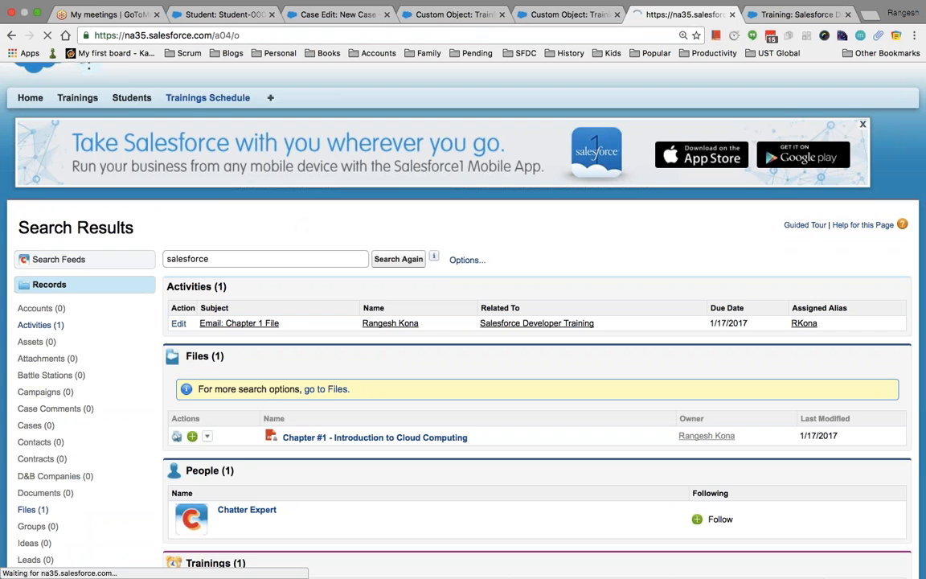
left_click(242, 201)
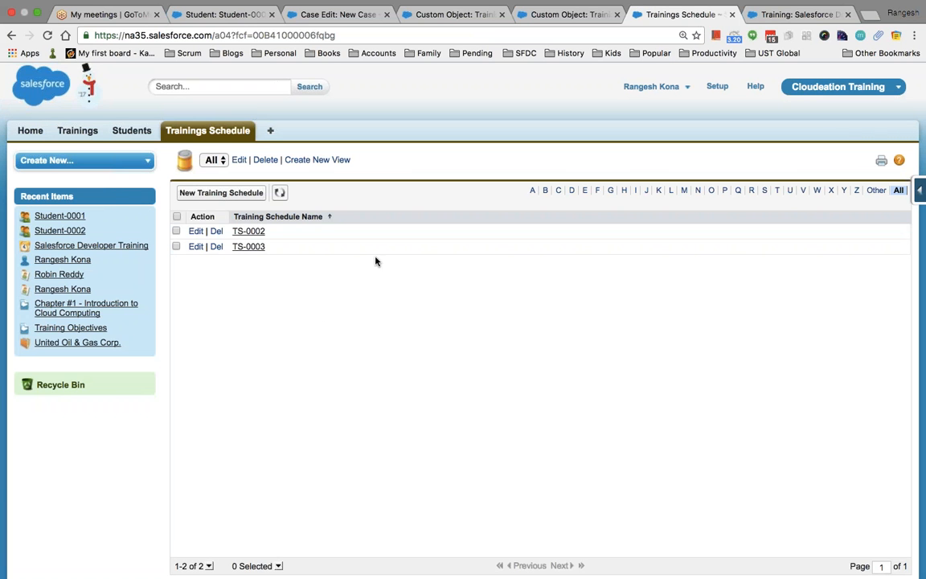
left_click(239, 161)
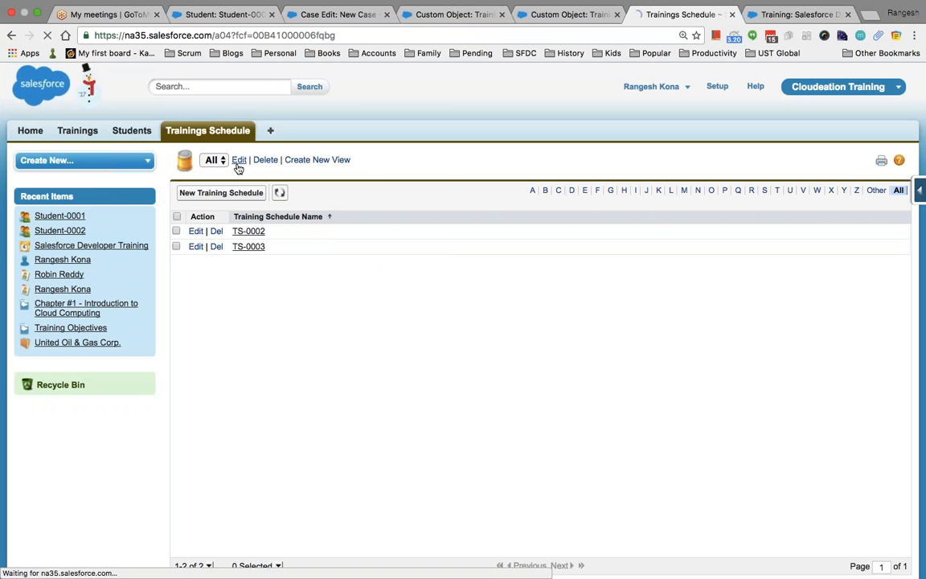
scroll(463, 321, "down", 5)
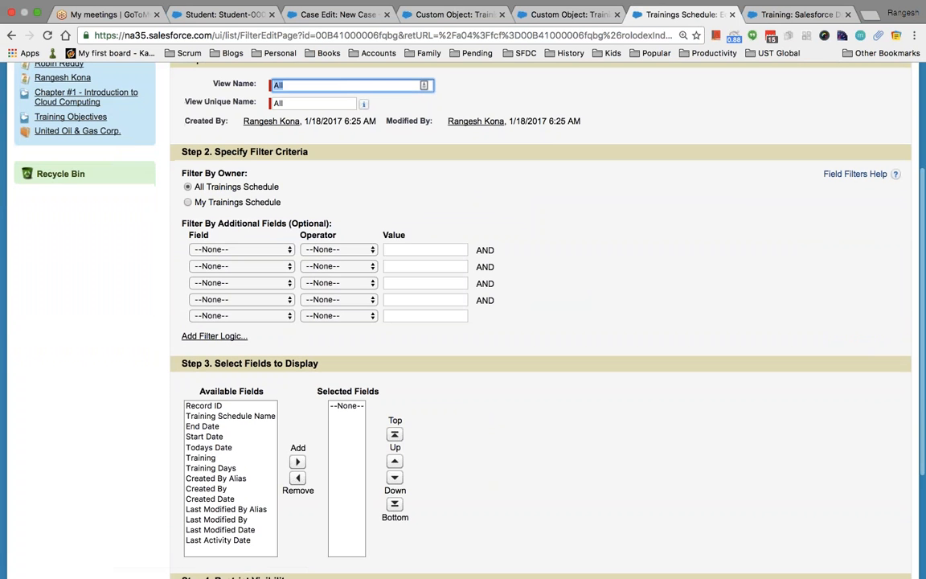
left_click_drag(228, 419, 228, 447)
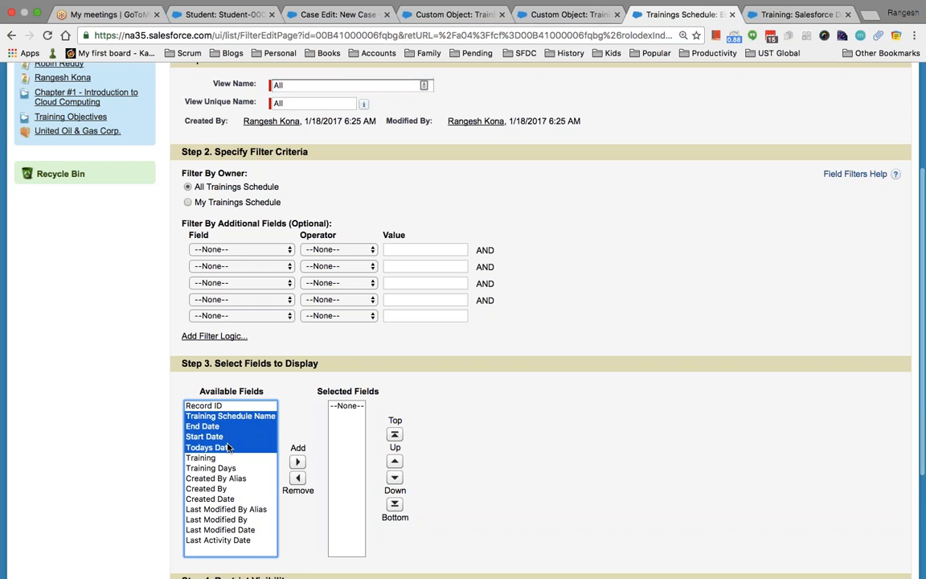
left_click(297, 462)
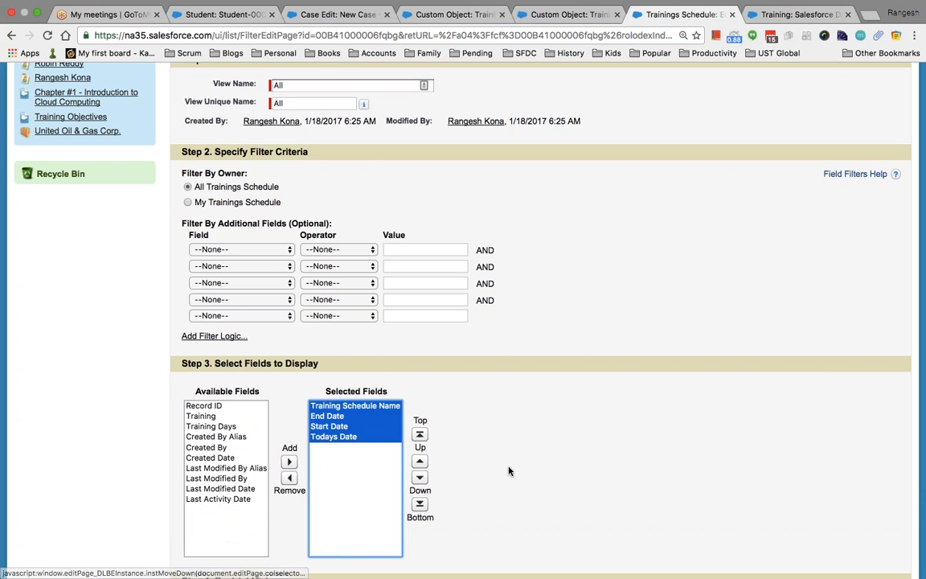
scroll(372, 182, "up", 5)
scroll(329, 210, "down", 1)
left_click(407, 209)
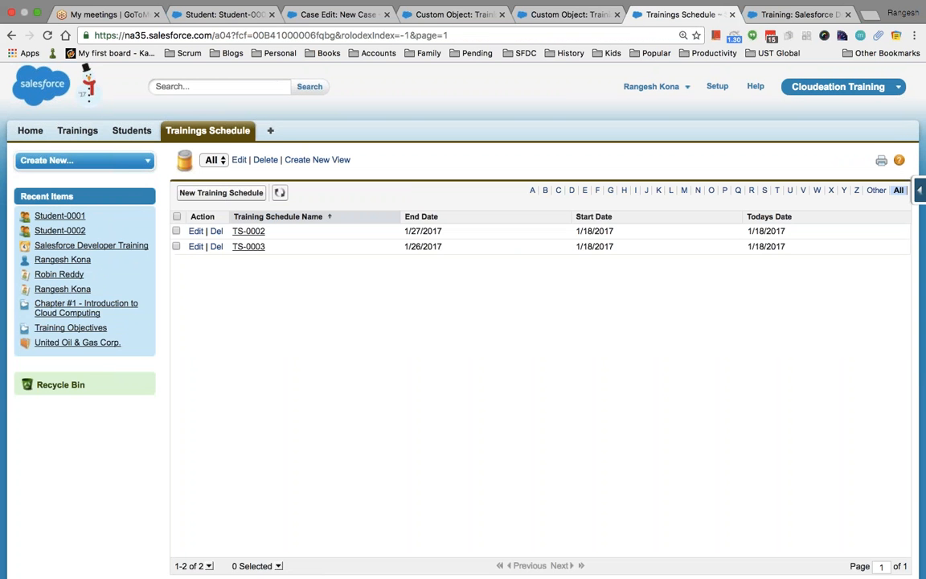
left_click(228, 86)
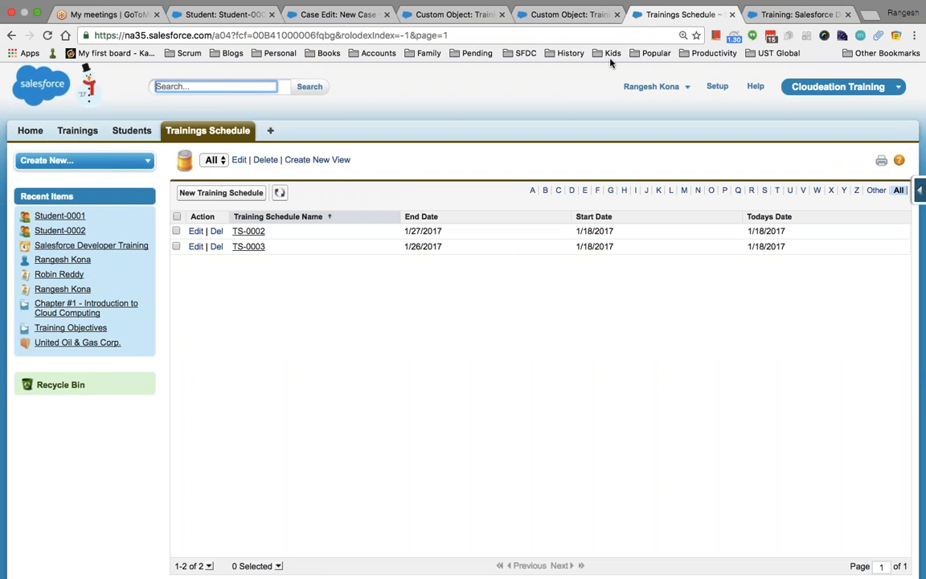
left_click(554, 17)
Find Objects with Quick Find 'ob' and open the Training object's Search Layouts.
left_click(110, 248)
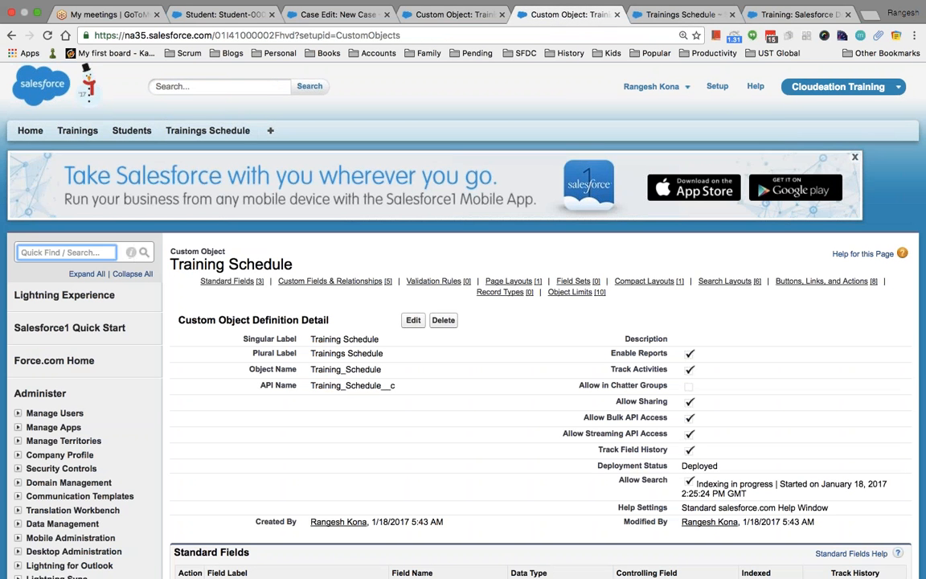
type("object")
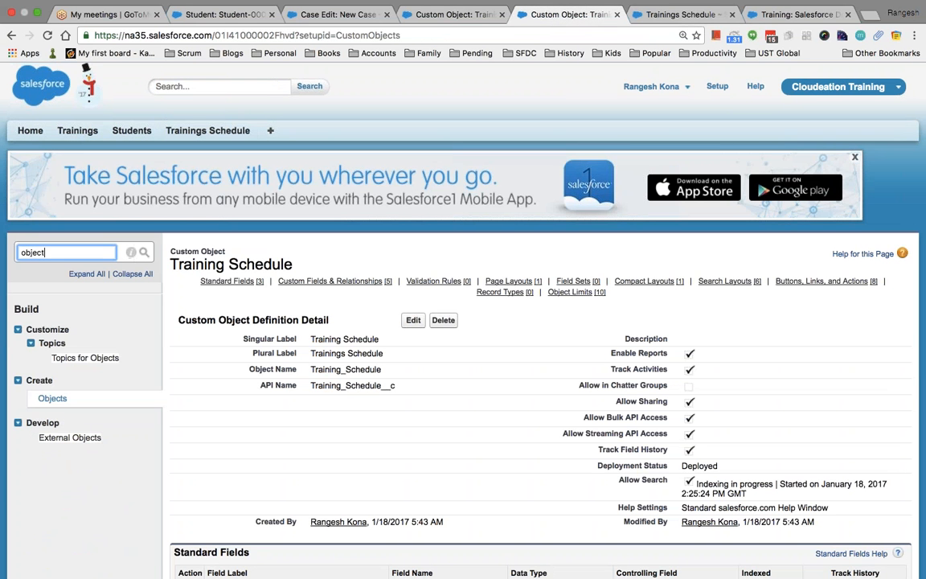
left_click(54, 399)
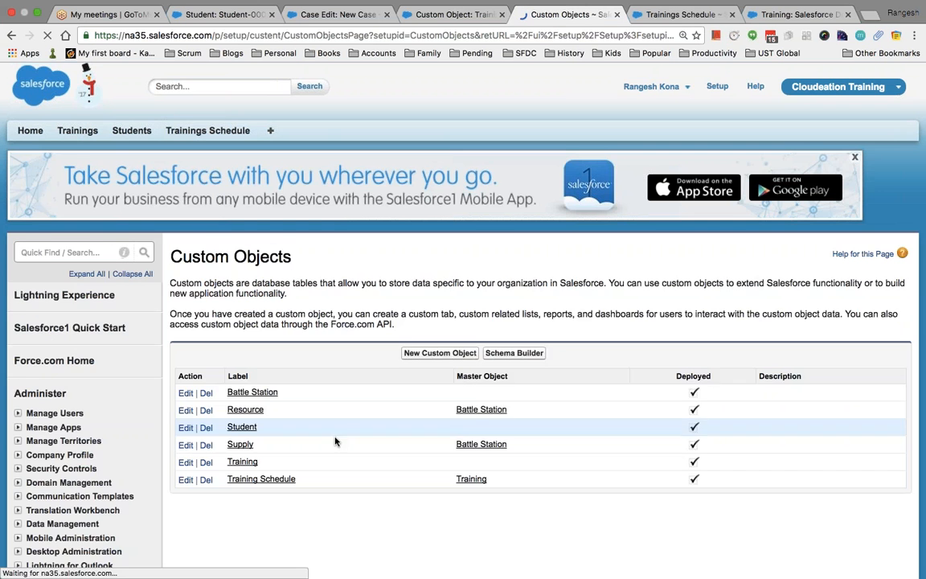
scroll(336, 441, "down", 3)
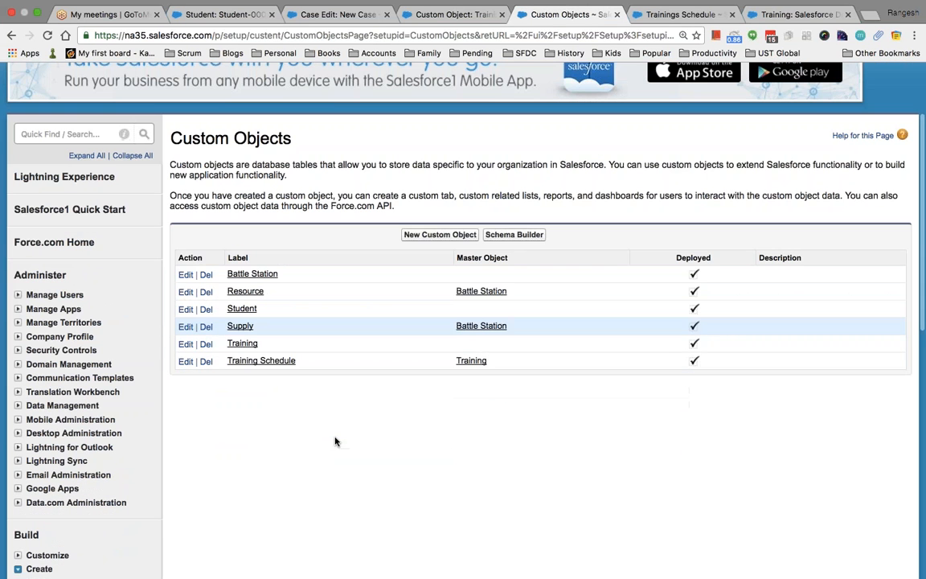
left_click(243, 344)
scroll(359, 411, "down", 10)
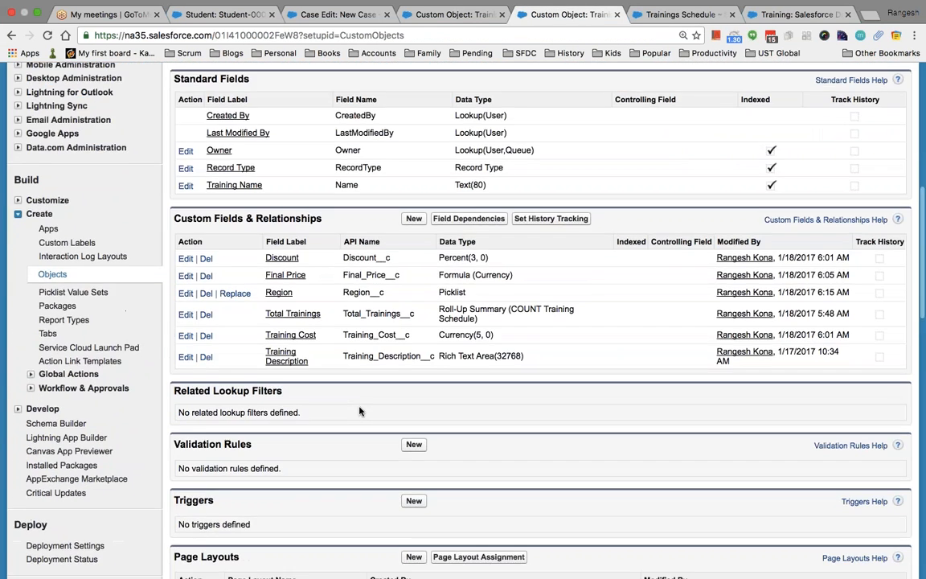
scroll(359, 411, "down", 10)
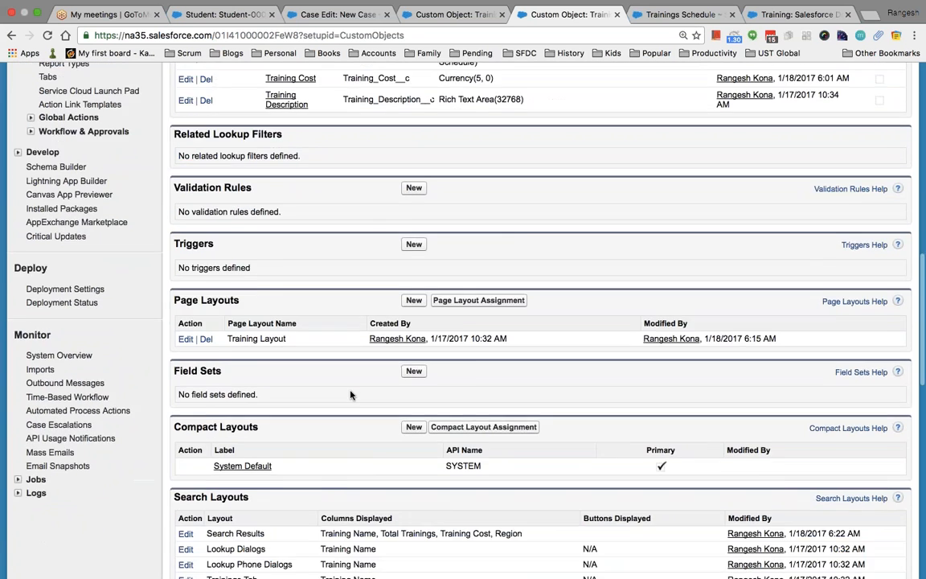
scroll(350, 395, "down", 1)
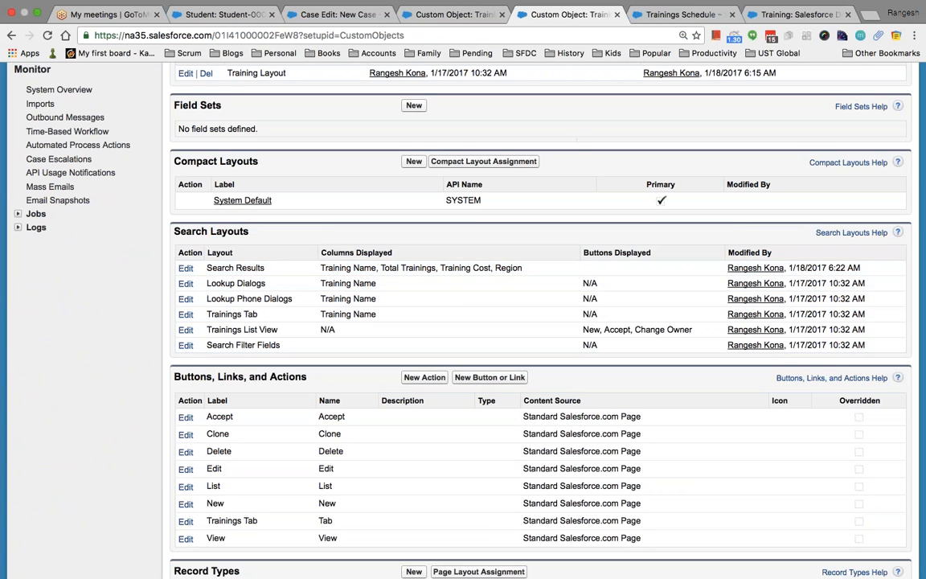
Cycle through the browser tabs back to the Training object's search layouts.
left_click(686, 13)
key("ctrl+Tab")
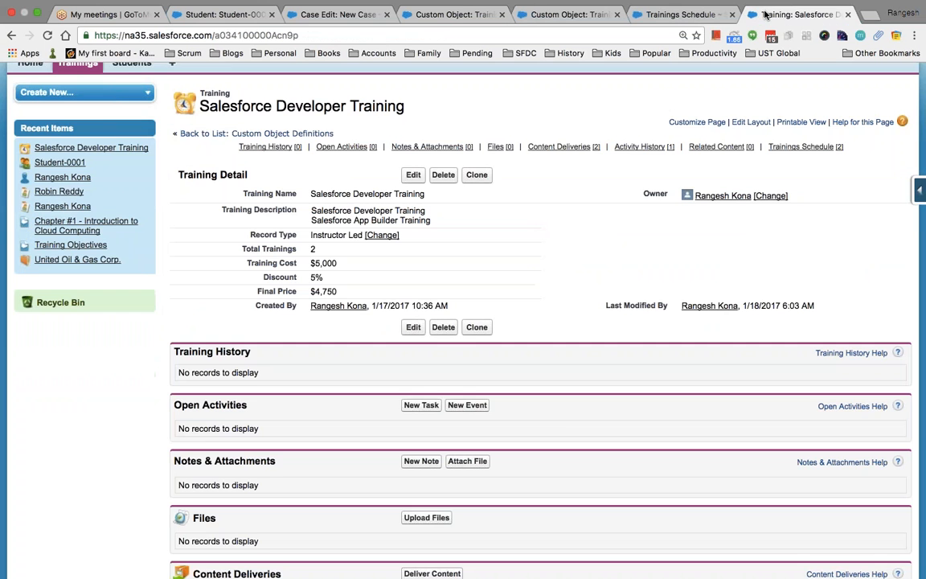
left_click(339, 22)
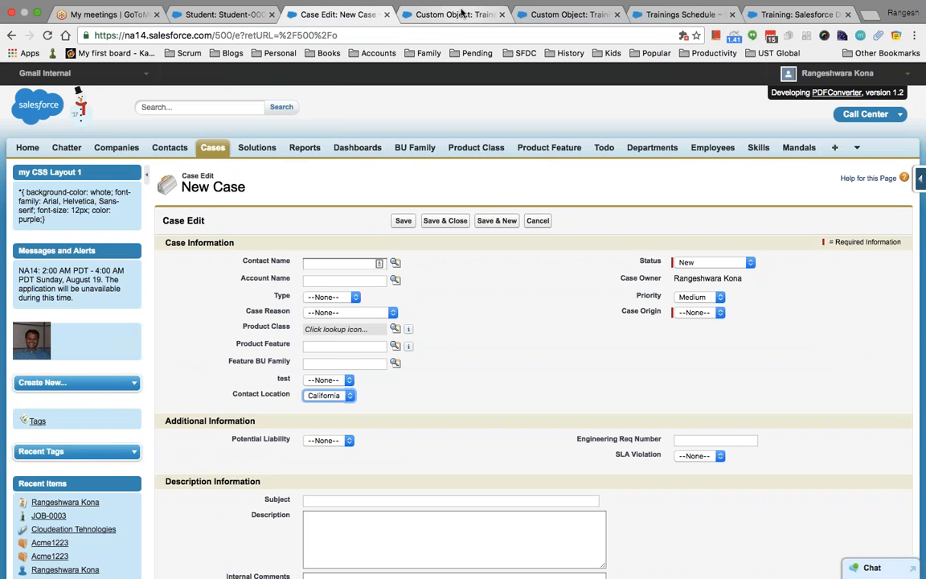
key("ctrl+Tab")
key("ctrl+Tab")
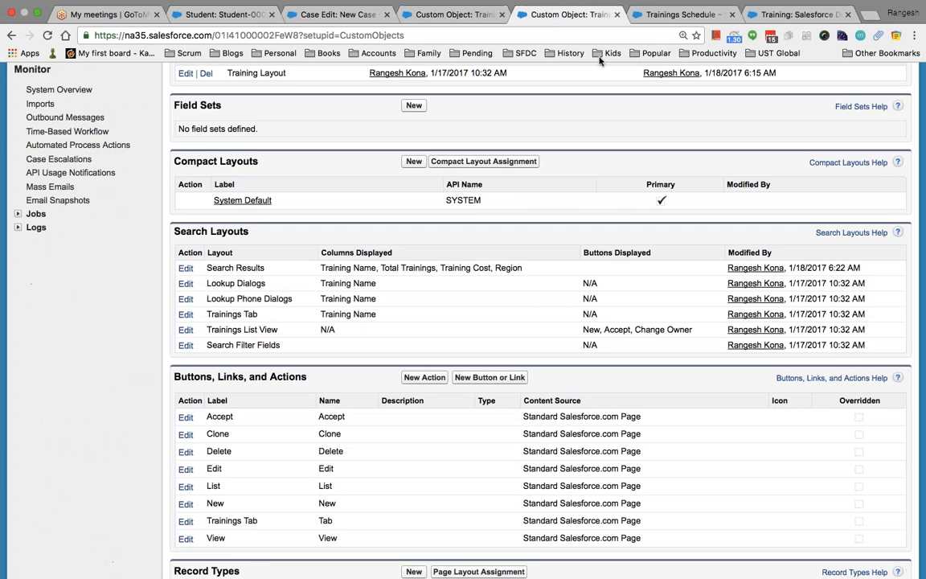
key("ctrl+Tab")
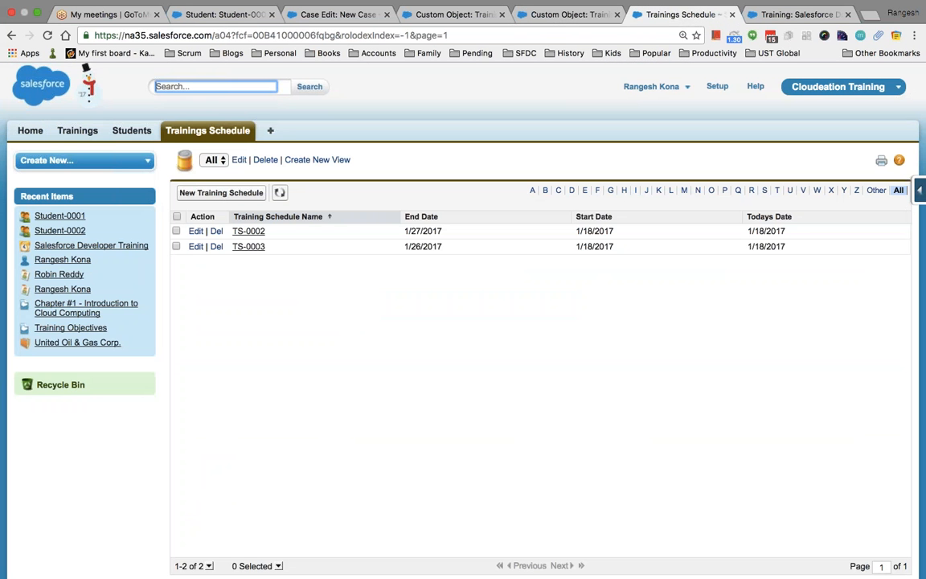
Run a global search for 'salesforce' and scroll through the results.
type("salesforce")
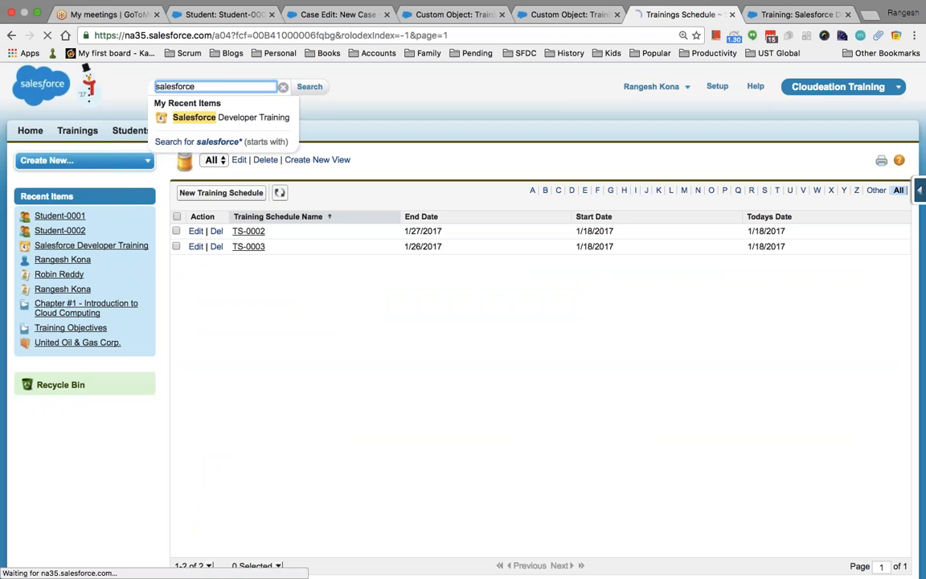
key("Return")
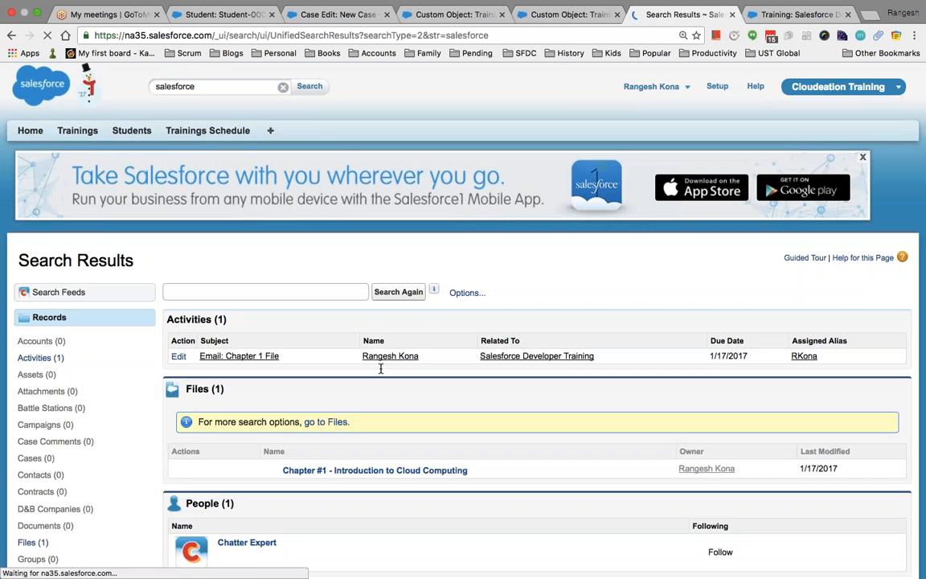
scroll(375, 373, "down", 3)
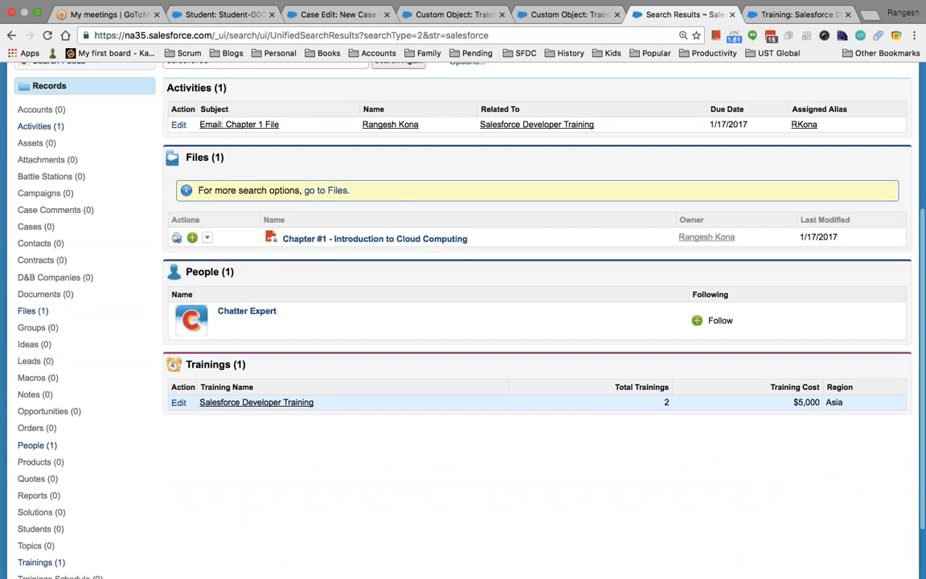
Highlight the Training Search Results columns: Training Name, Total Trainings, Training Cost, Region.
left_click(782, 21)
left_click(562, 15)
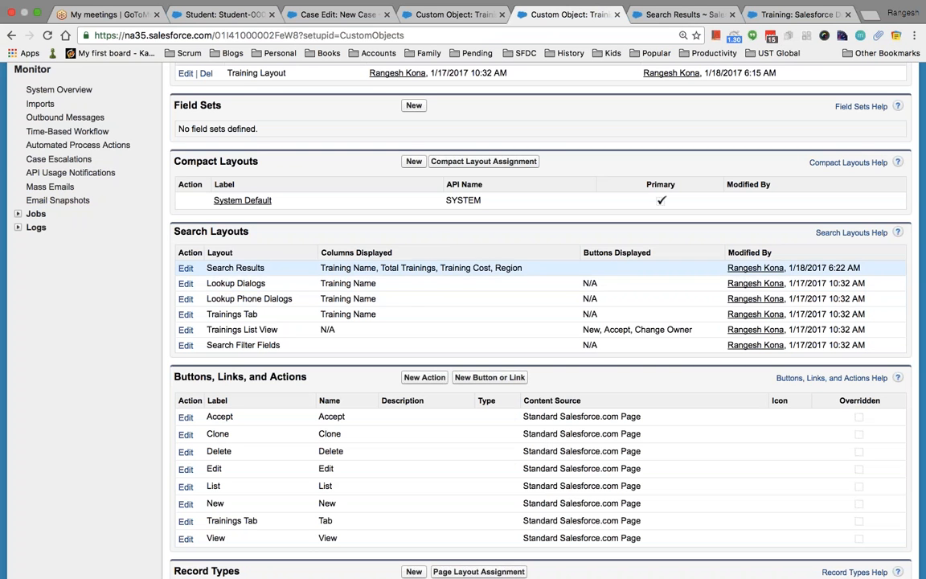
left_click_drag(523, 267, 335, 265)
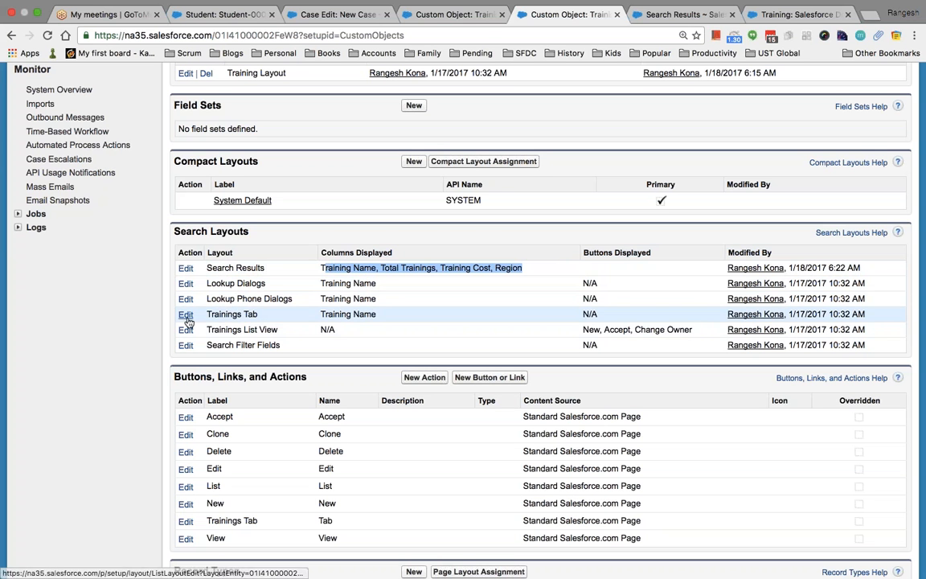
Add Discount, Final Price, Region, Total Trainings and Training Cost to the Trainings Tab layout and list all trainings.
left_click(659, 15)
scroll(465, 156, "up", 5)
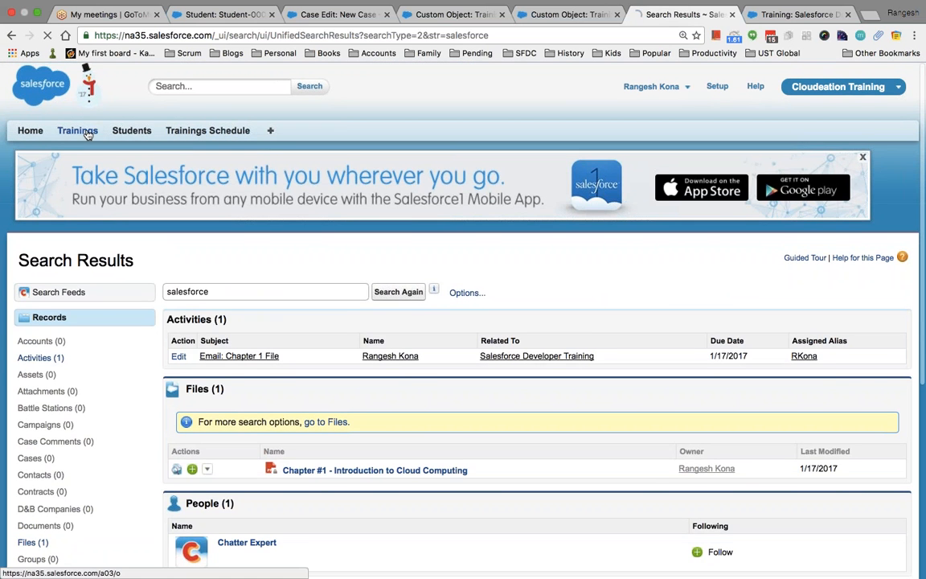
left_click(81, 130)
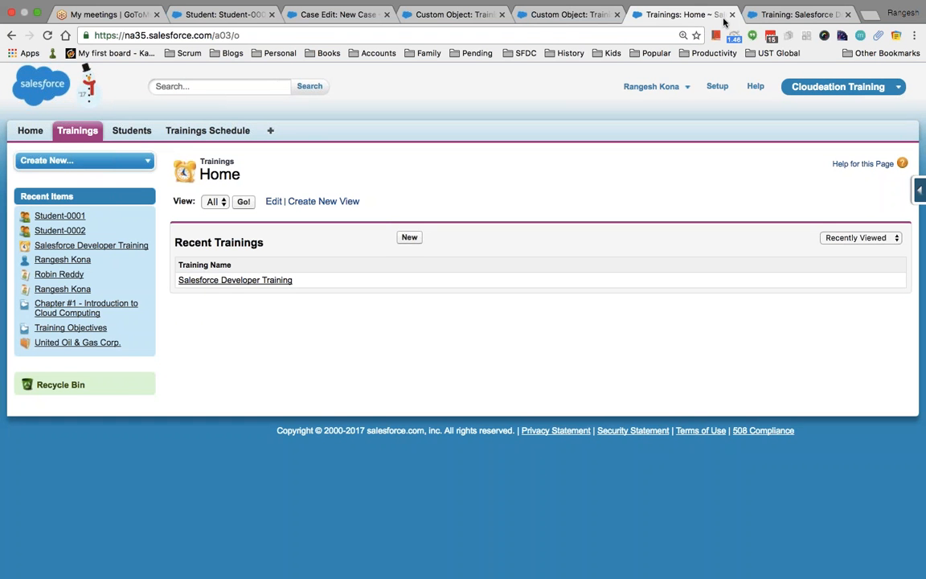
left_click(575, 16)
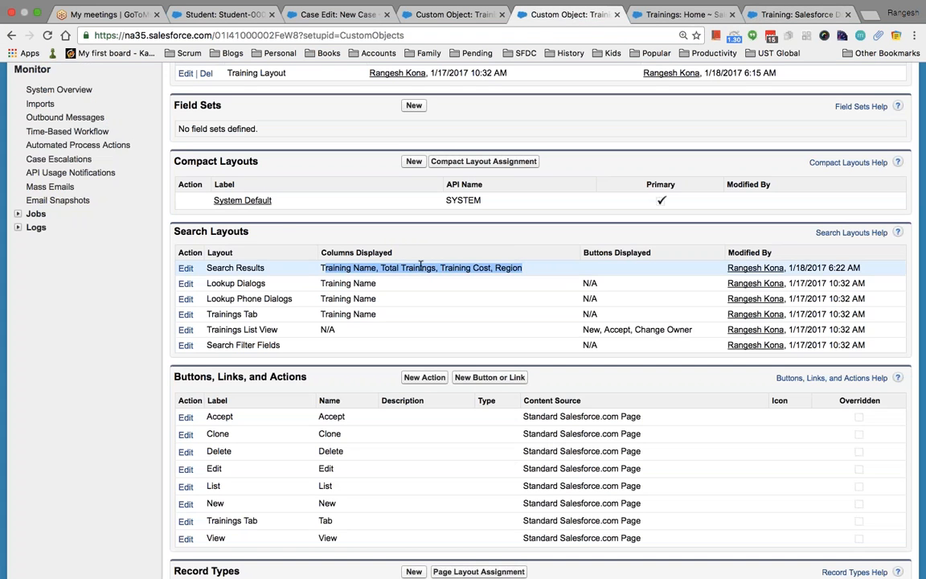
left_click(185, 314)
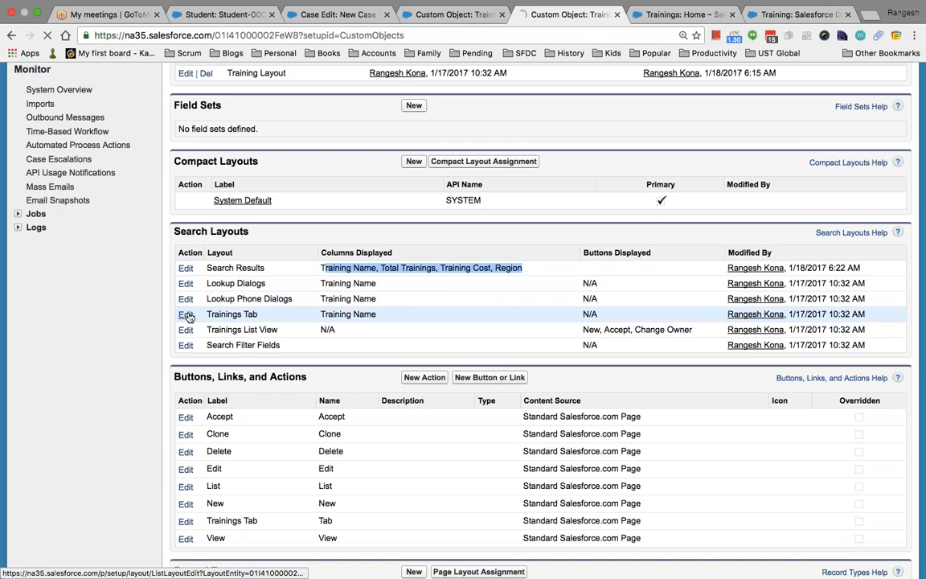
left_click_drag(209, 362, 208, 397)
left_click(286, 383)
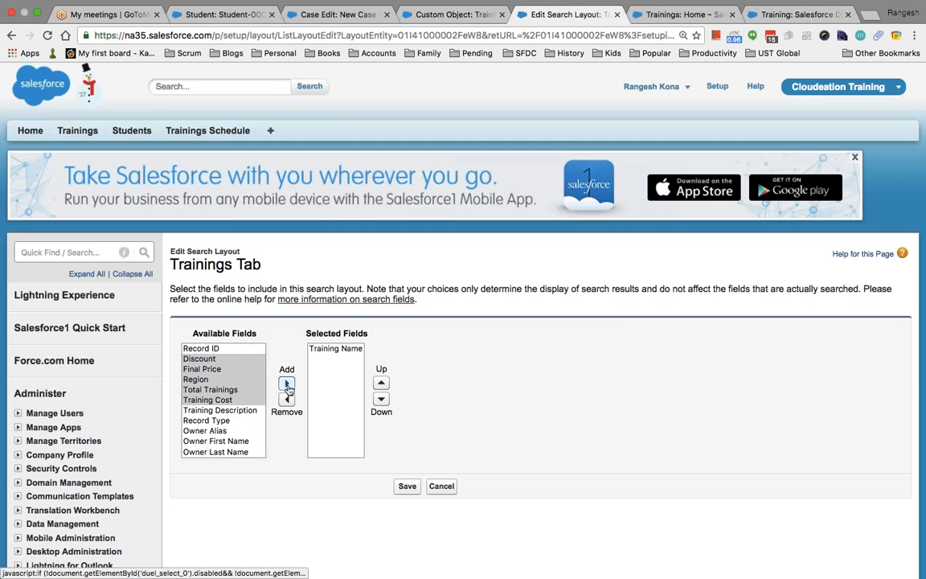
left_click(406, 487)
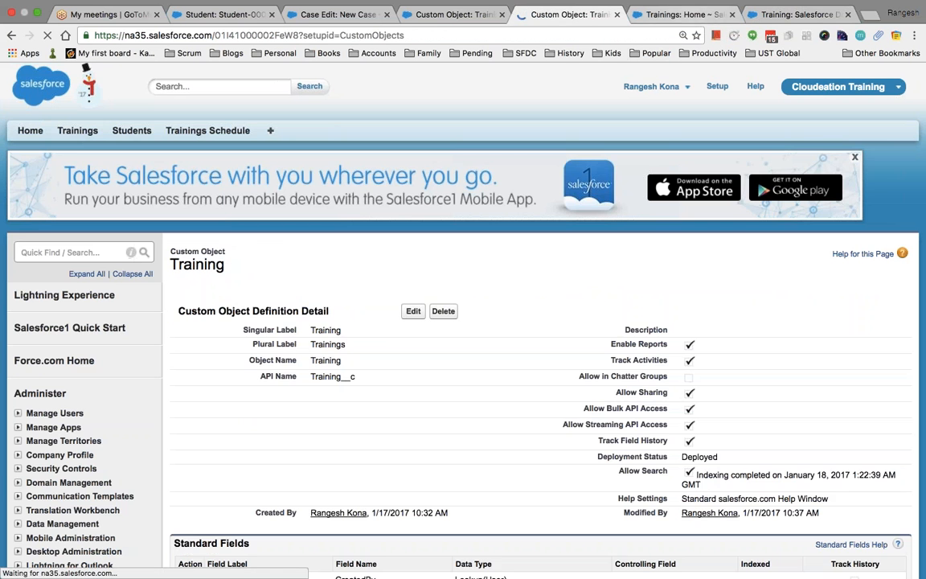
left_click(681, 14)
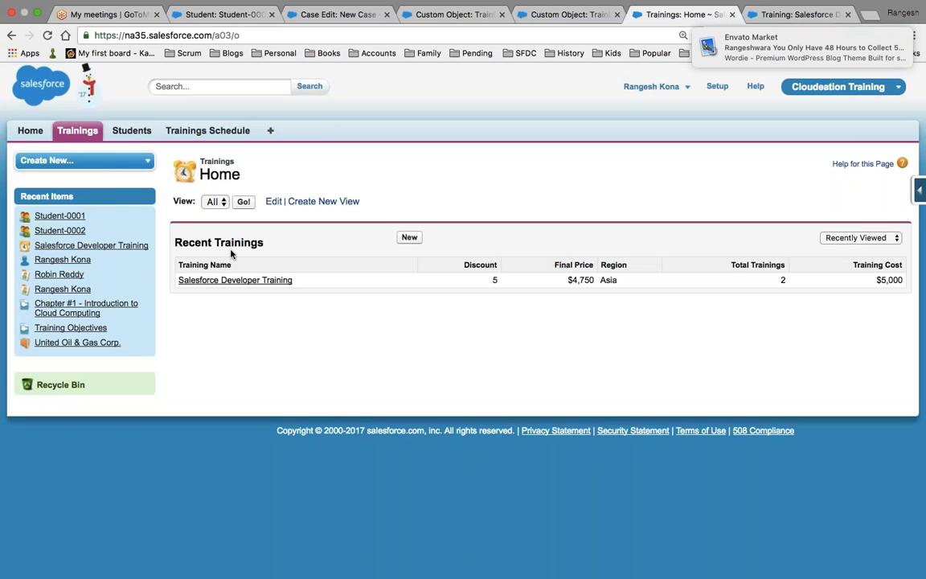
left_click(244, 200)
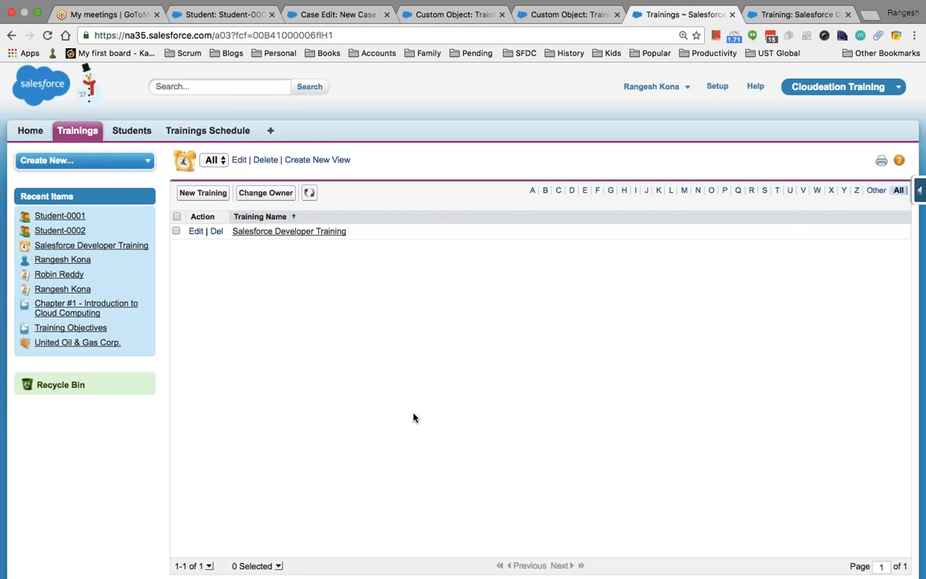
Review the Search Layout and Tab slide bullets, then view the Salesforce Developer Training record.
key("ctrl+Left")
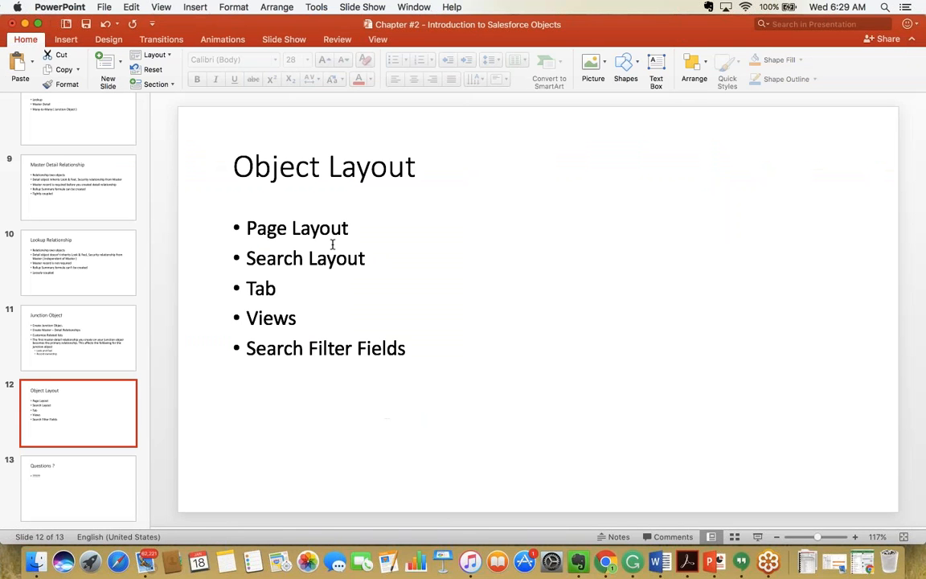
left_click(342, 239)
left_click(366, 258)
left_click(279, 287)
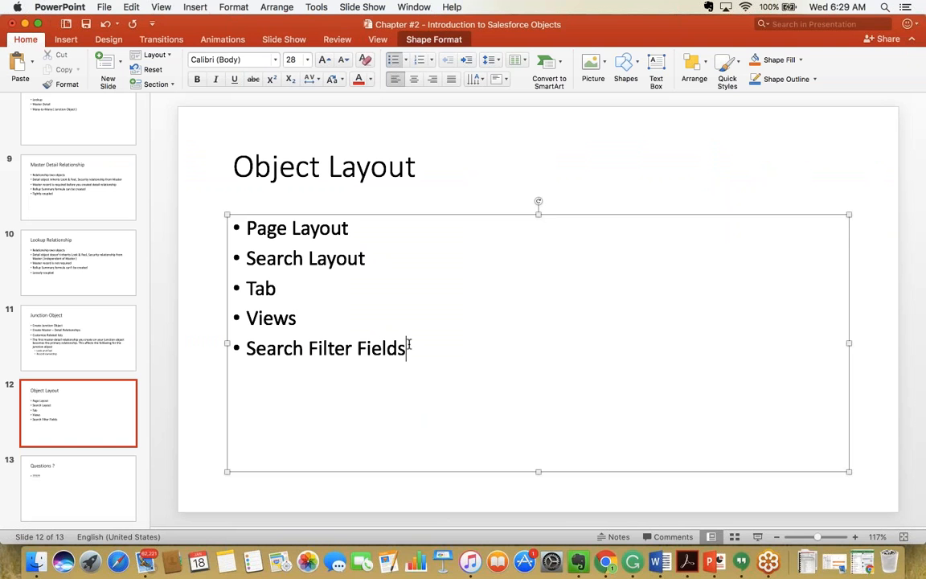
key("ctrl+Right")
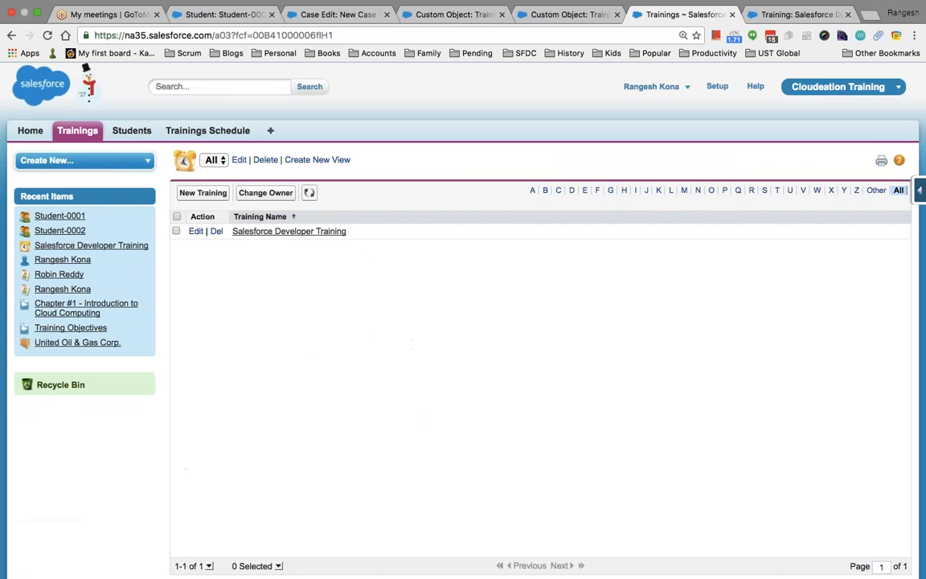
left_click(562, 14)
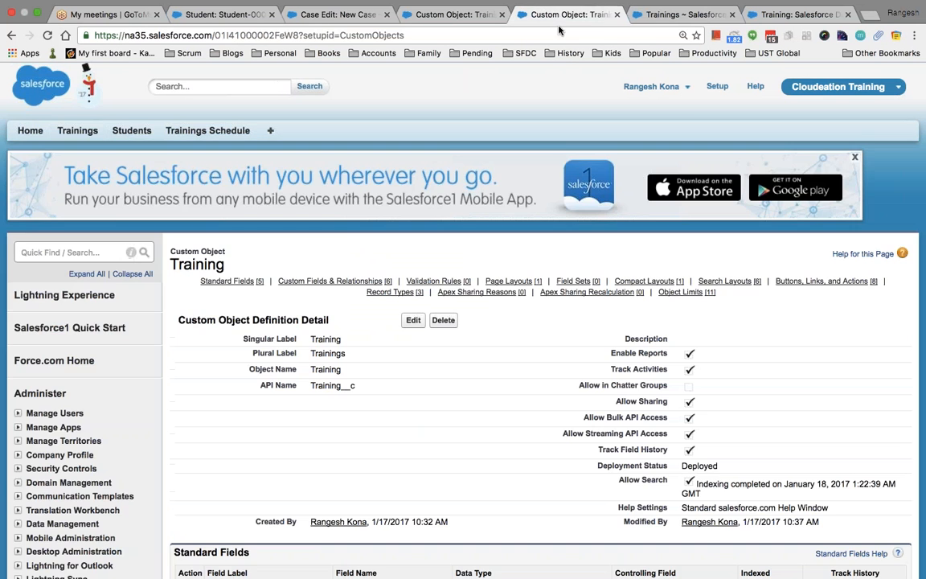
left_click(783, 15)
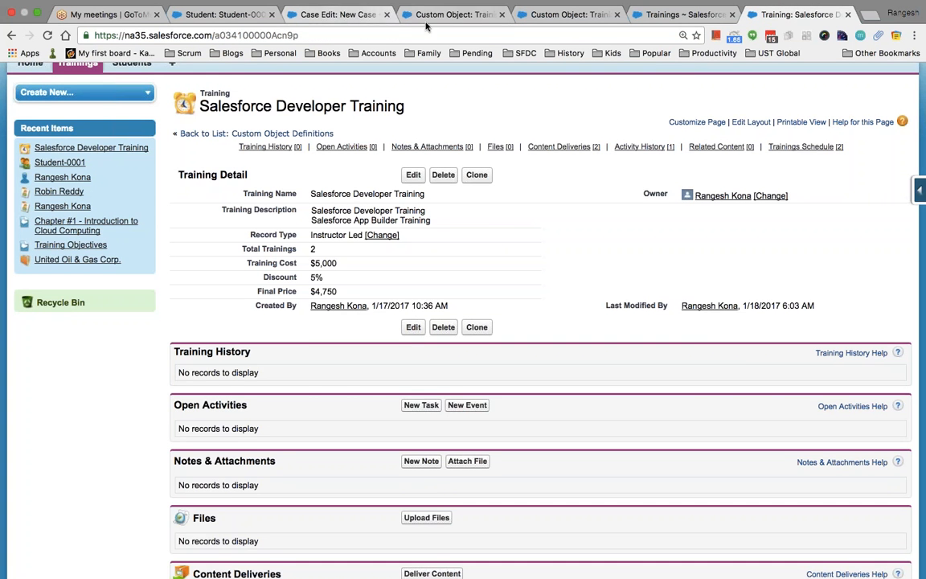
Add Region to the Training object's Search Filter Fields and save.
left_click(454, 14)
scroll(538, 321, "down", 3)
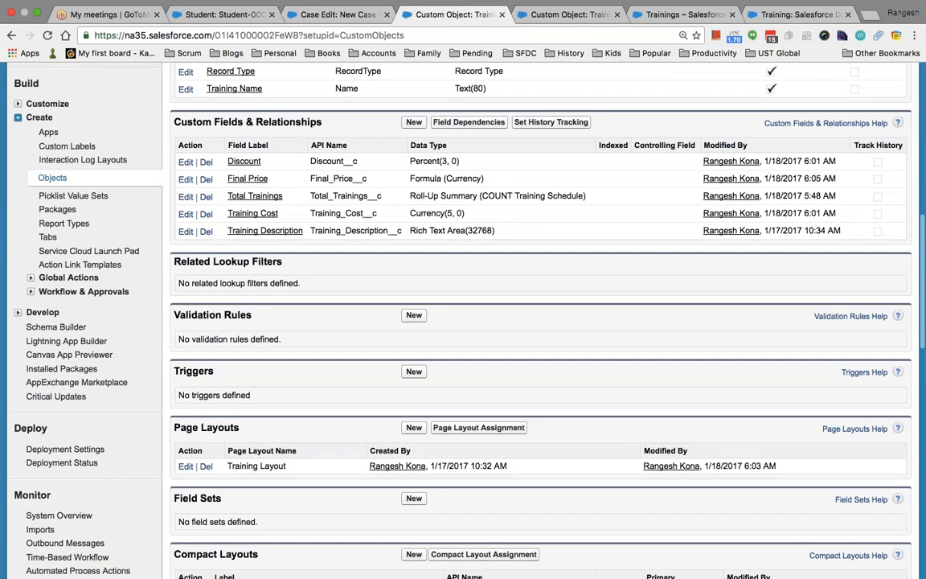
scroll(539, 322, "up", 2)
scroll(538, 321, "down", 4)
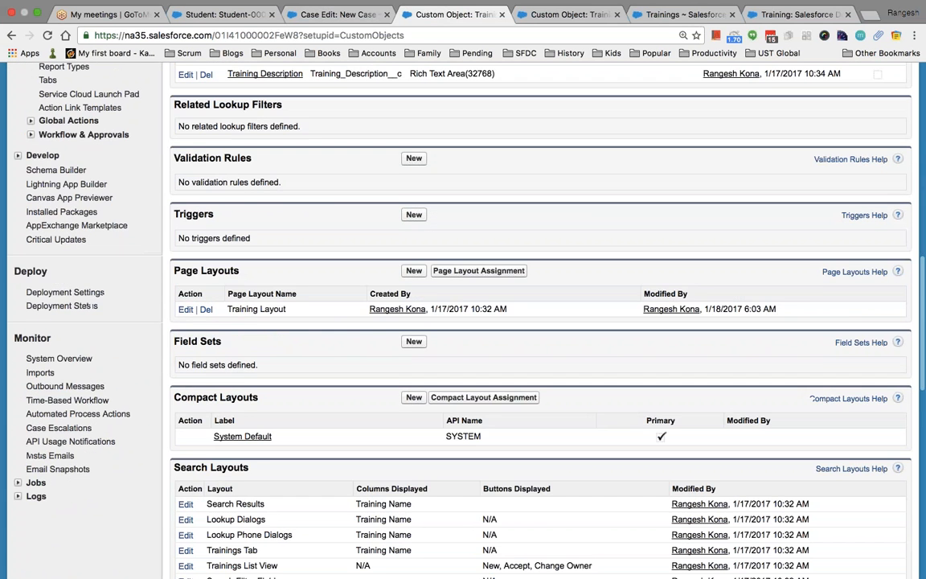
scroll(538, 322, "down", 4)
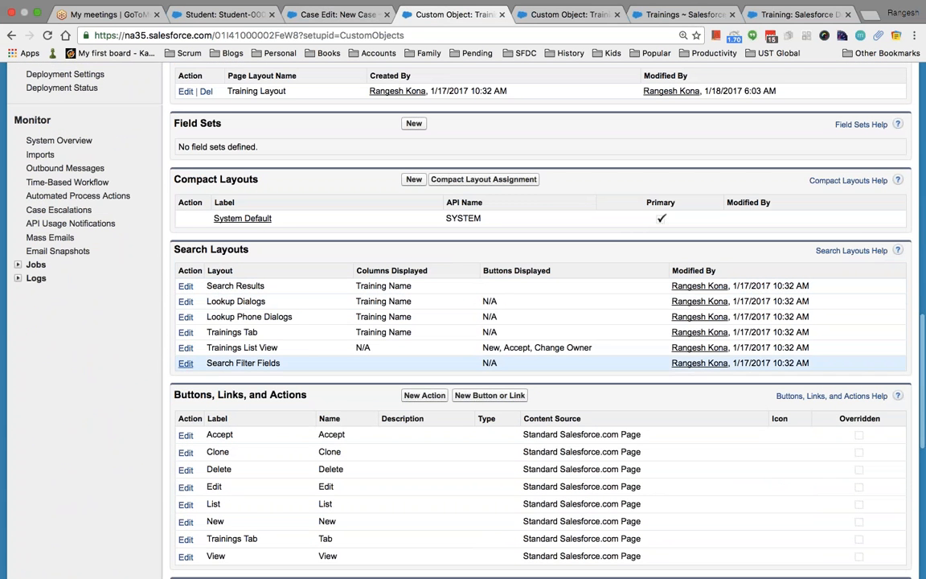
left_click(184, 363)
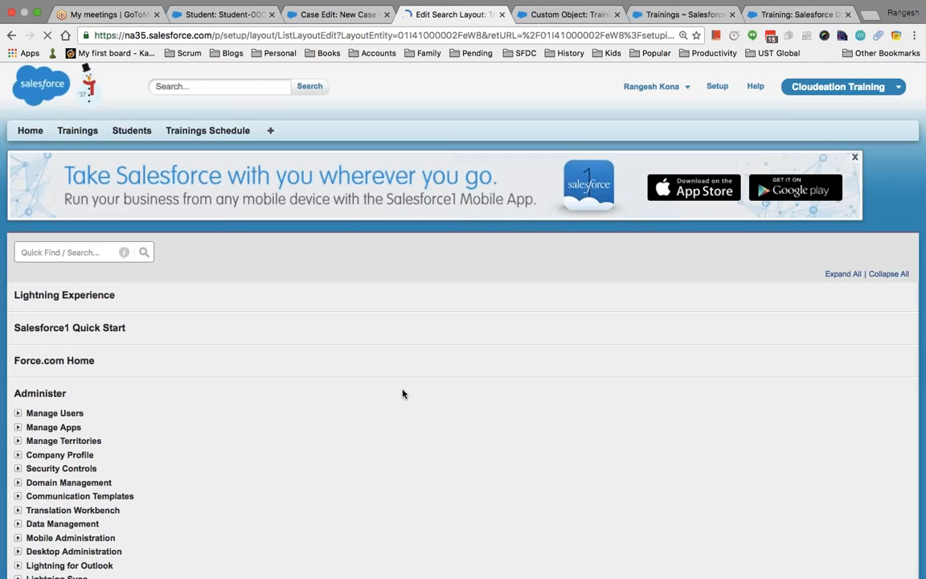
scroll(423, 395, "down", 2)
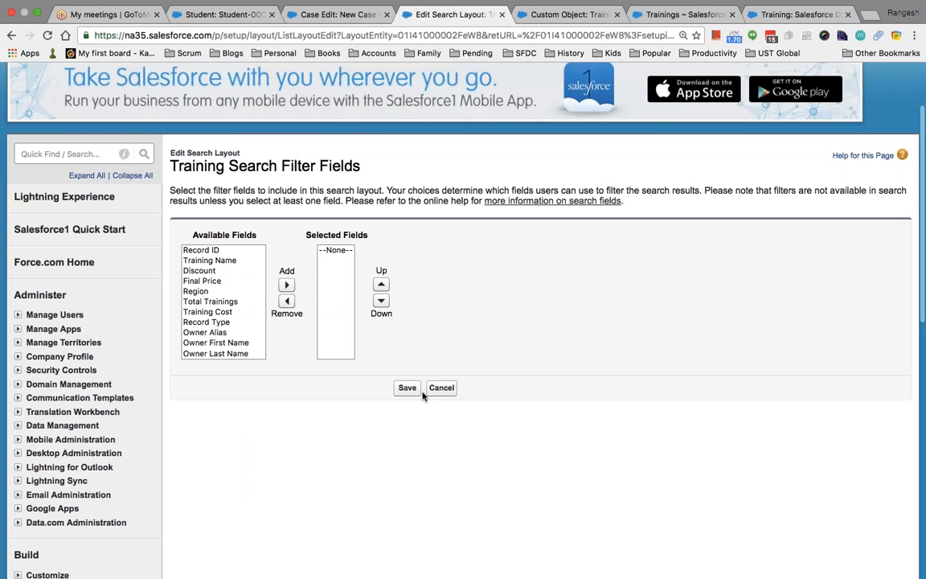
left_click(197, 291)
left_click(286, 284)
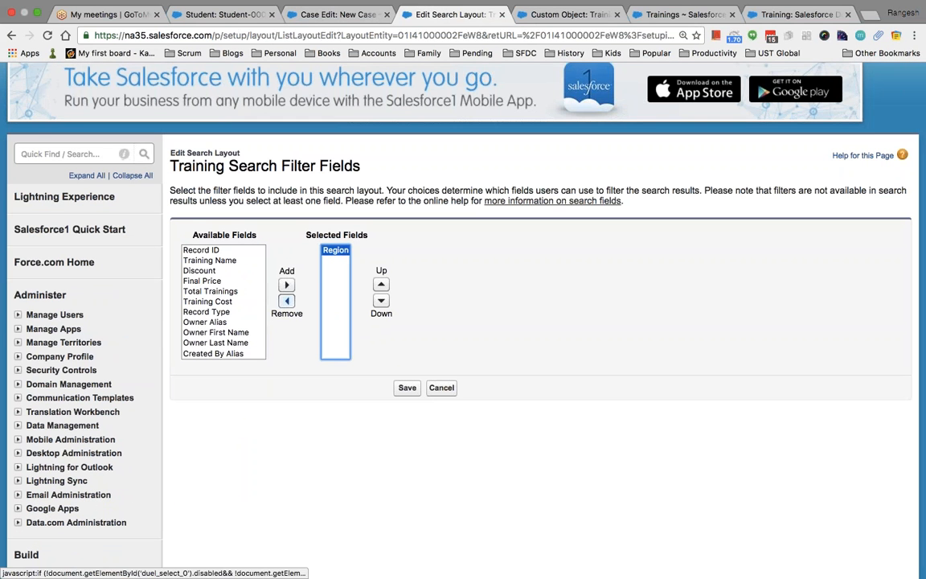
left_click(406, 387)
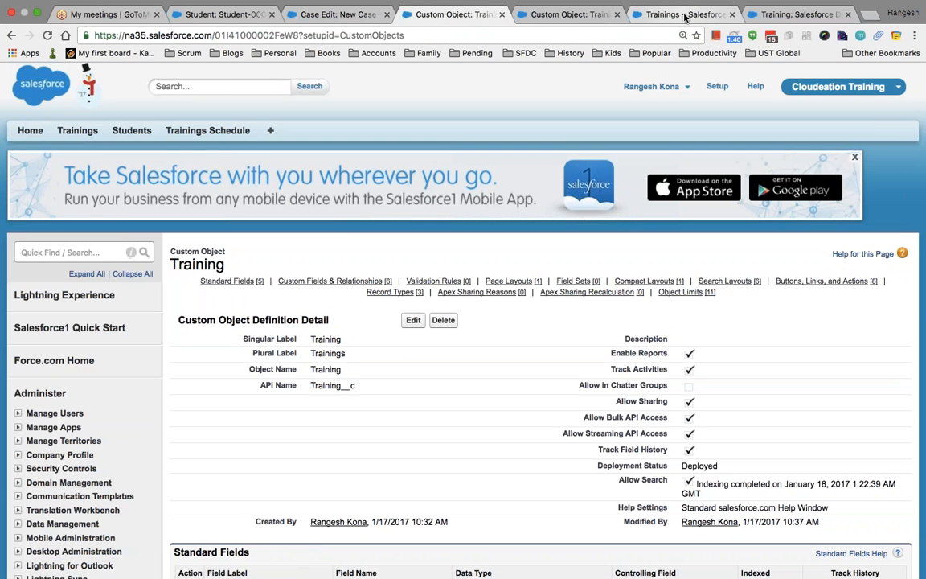
left_click(687, 15)
Search for 'salesforce' and narrow the results to Trainings.
left_click(240, 84)
type("salesforce")
key("Return")
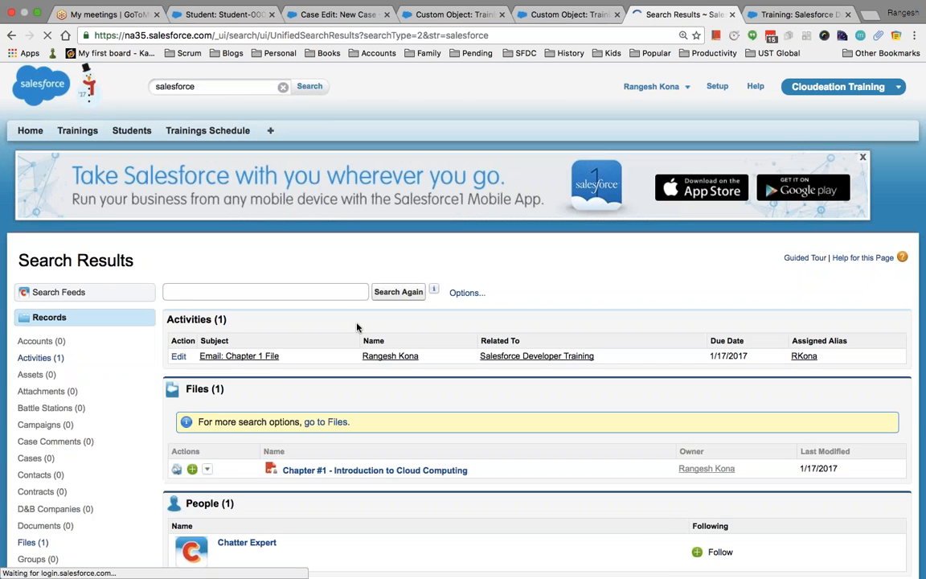
scroll(357, 327, "down", 5)
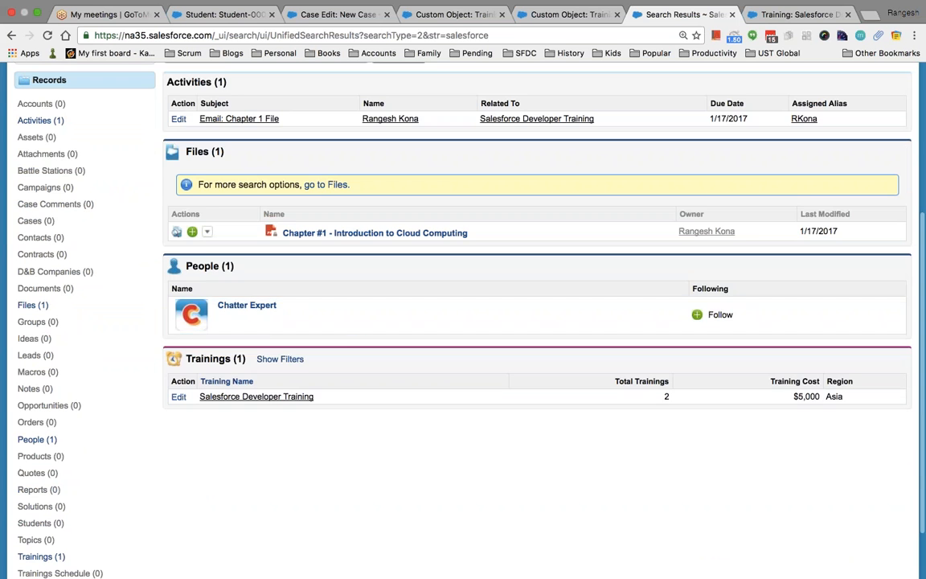
left_click(41, 556)
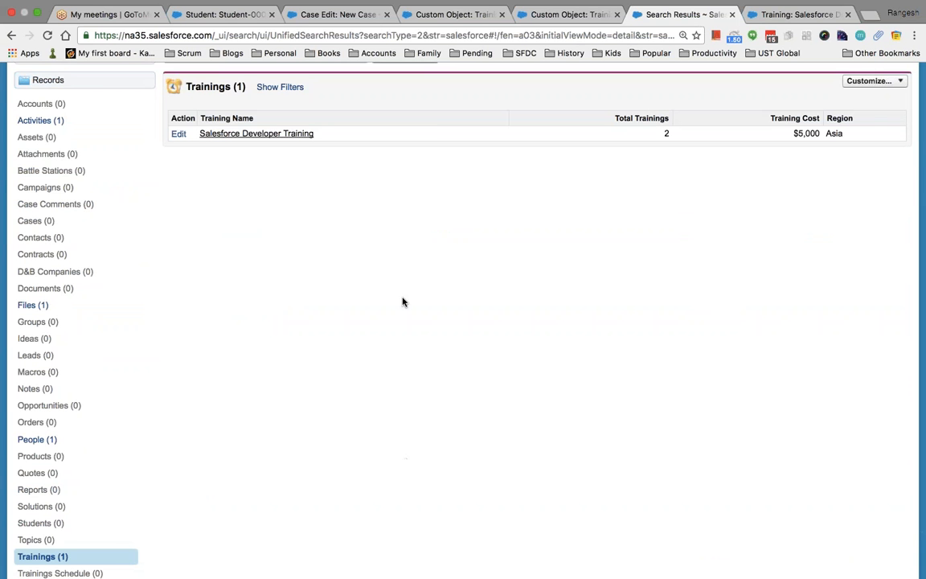
Filter the Training results by Region North America.
scroll(405, 320, "up", 2)
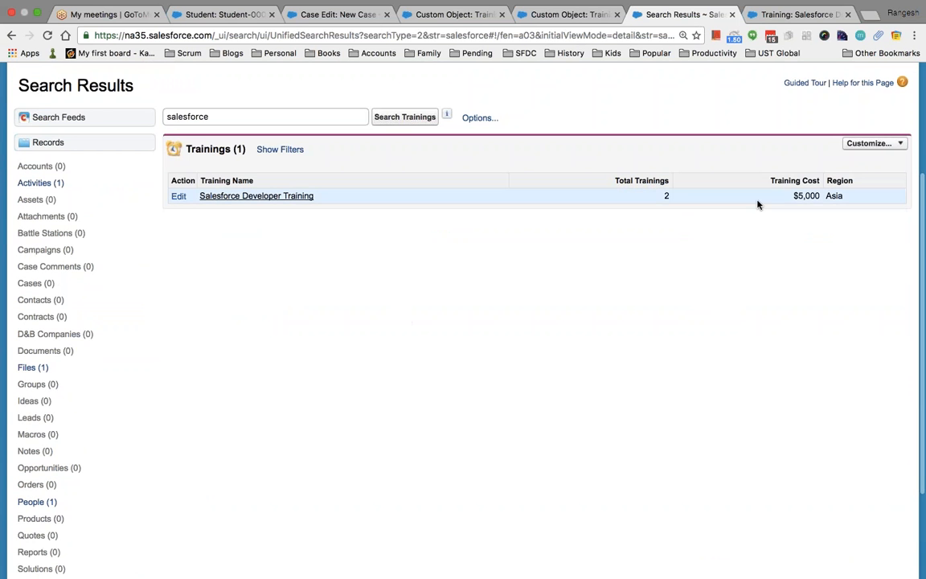
left_click(268, 152)
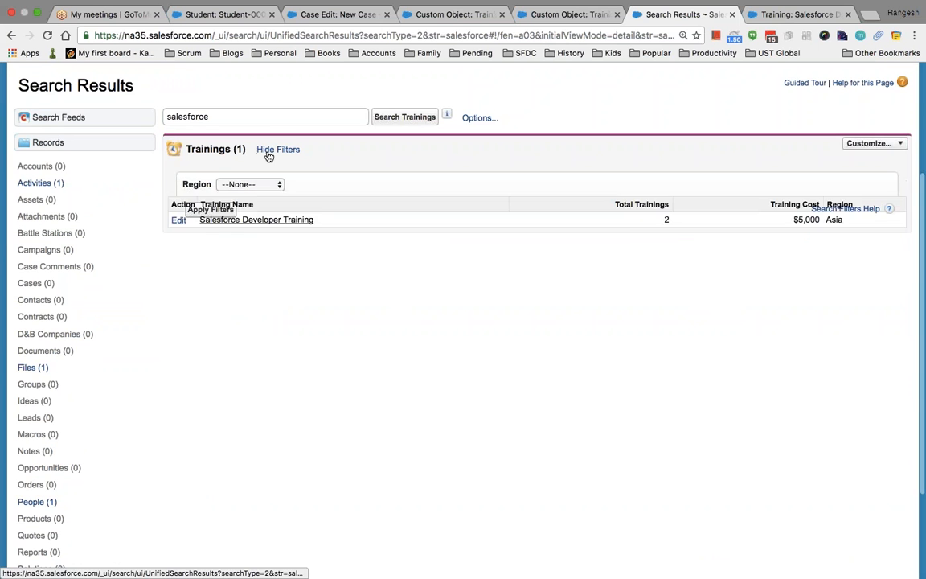
left_click(271, 177)
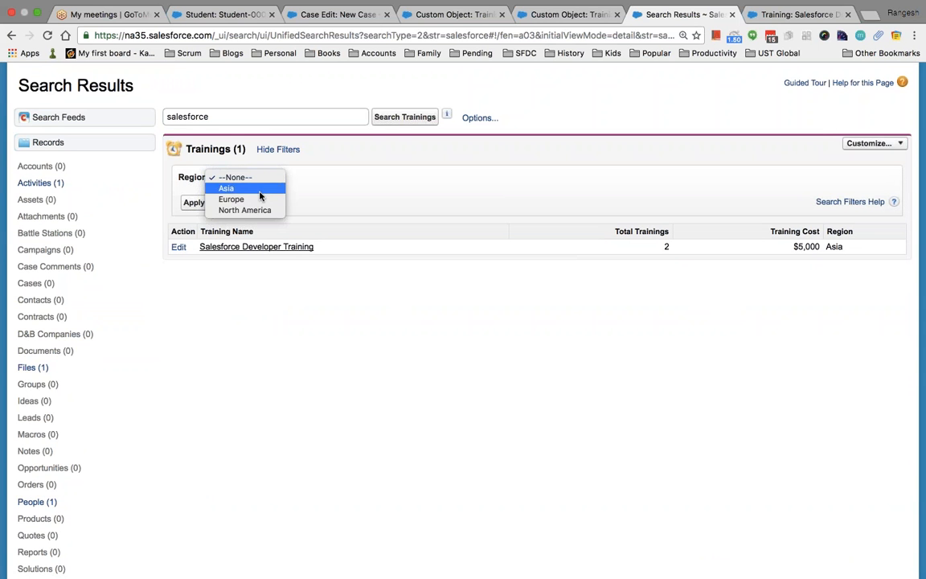
left_click(262, 210)
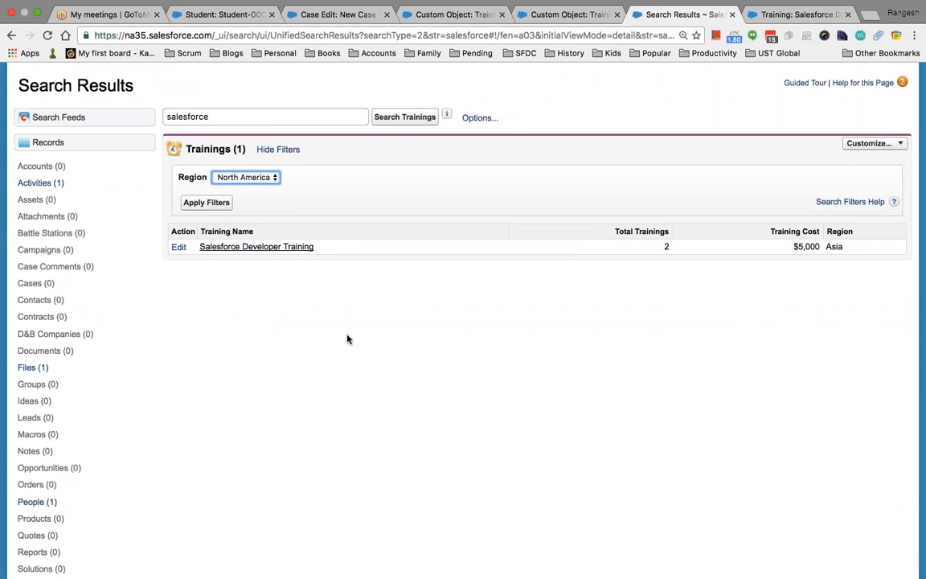
left_click(207, 203)
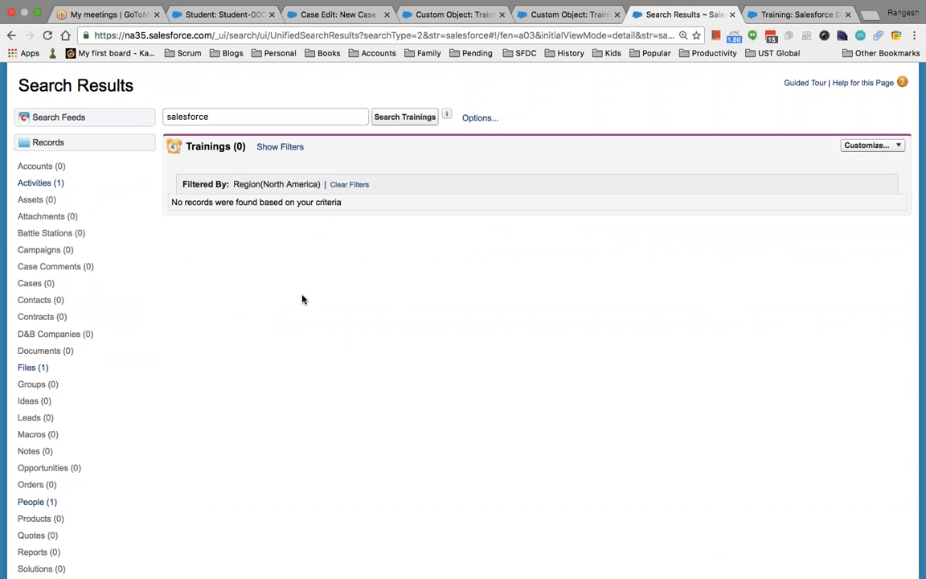
Clear the filter and apply Region Asia instead, confirming Salesforce Developer Training is still listed.
left_click(348, 184)
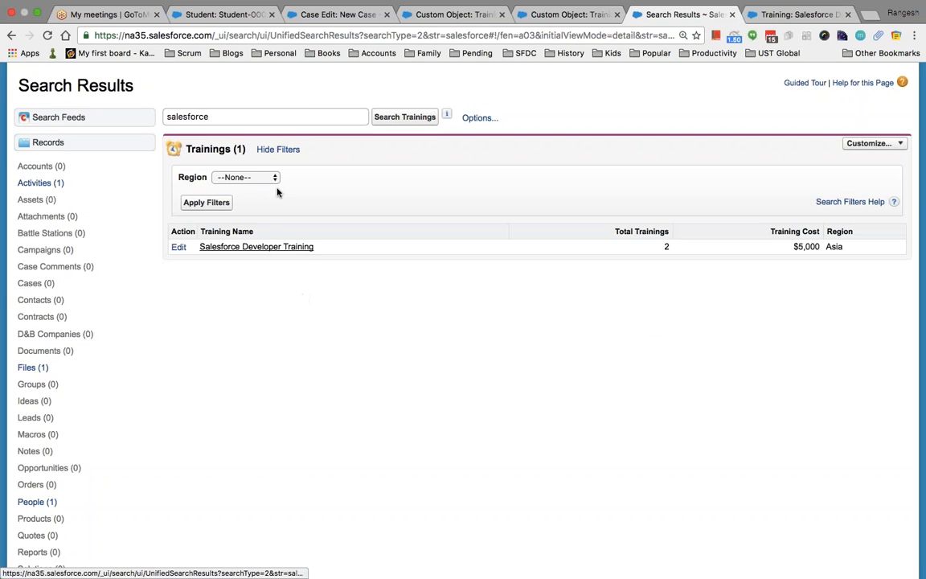
left_click(254, 177)
left_click(250, 188)
left_click(206, 203)
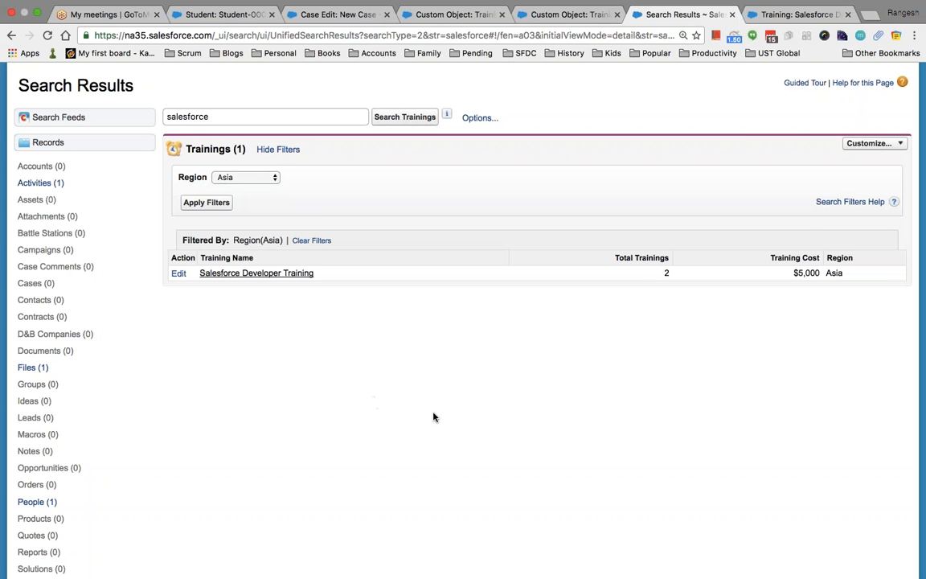
key("ctrl+Left")
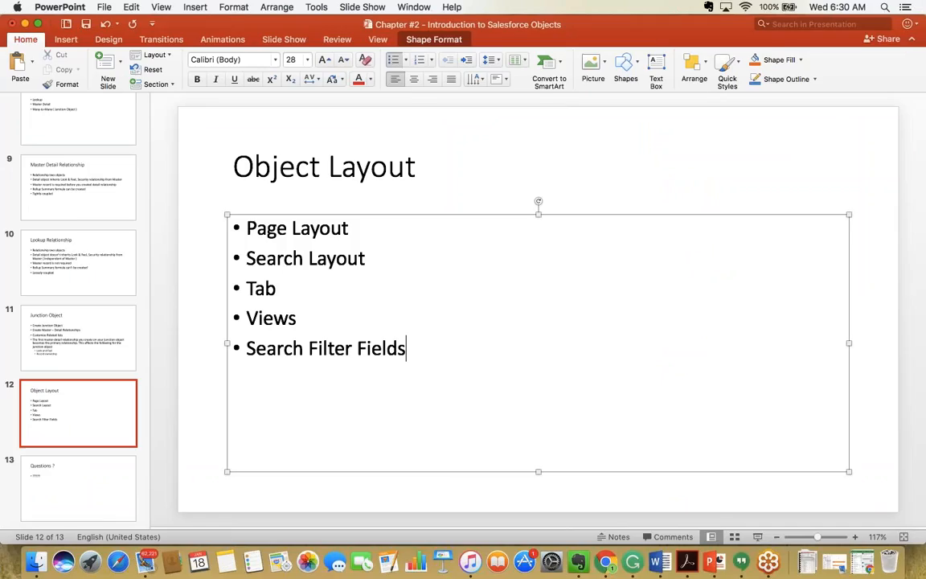
key("ctrl+Right")
left_click(572, 15)
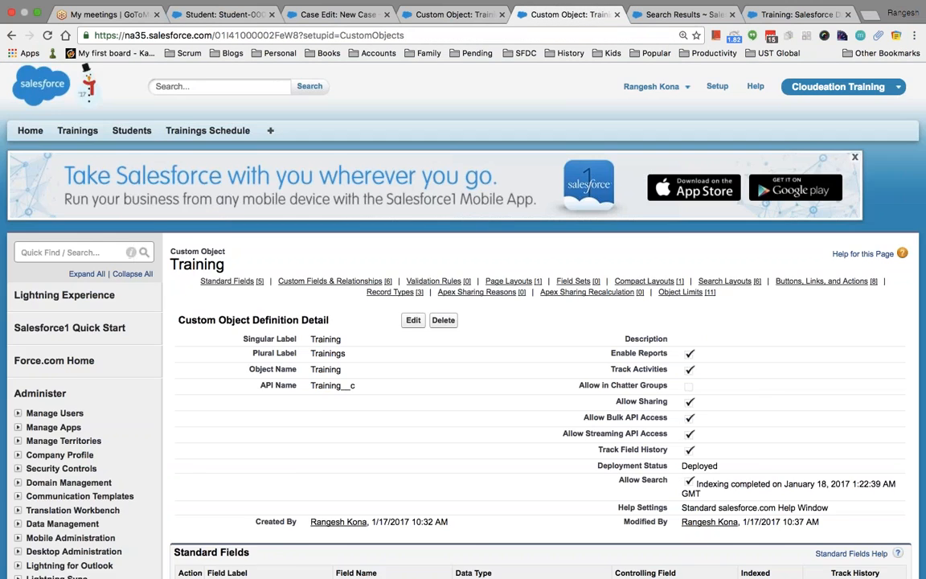
scroll(526, 316, "down", 15)
Open the Trainings List View button layout under Search Layouts and save it unchanged.
scroll(526, 315, "down", 2)
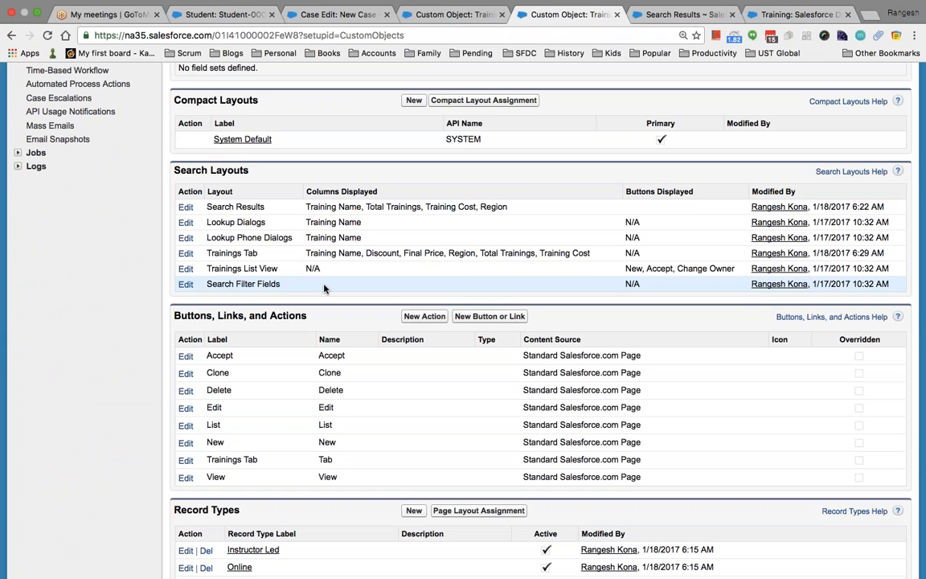
left_click(186, 272)
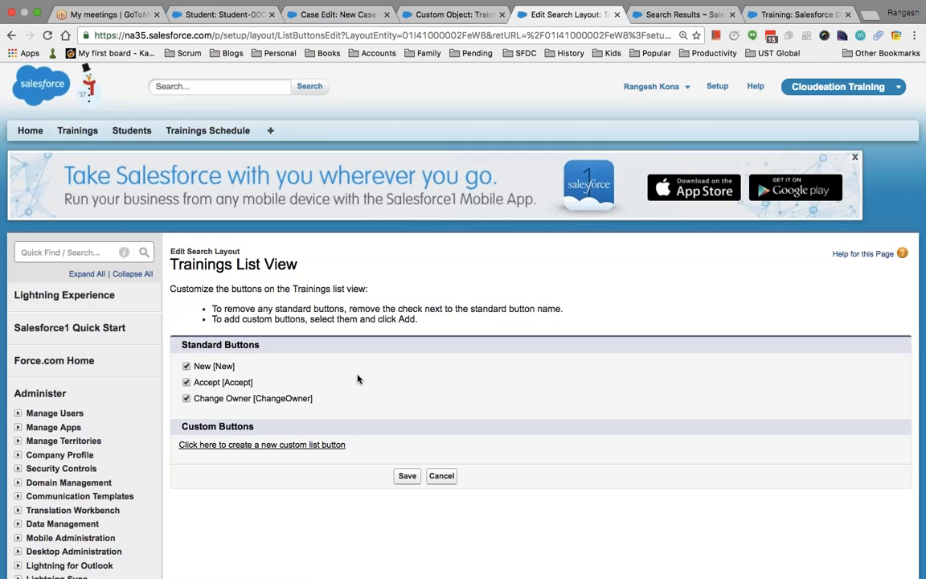
scroll(382, 397, "down", 3)
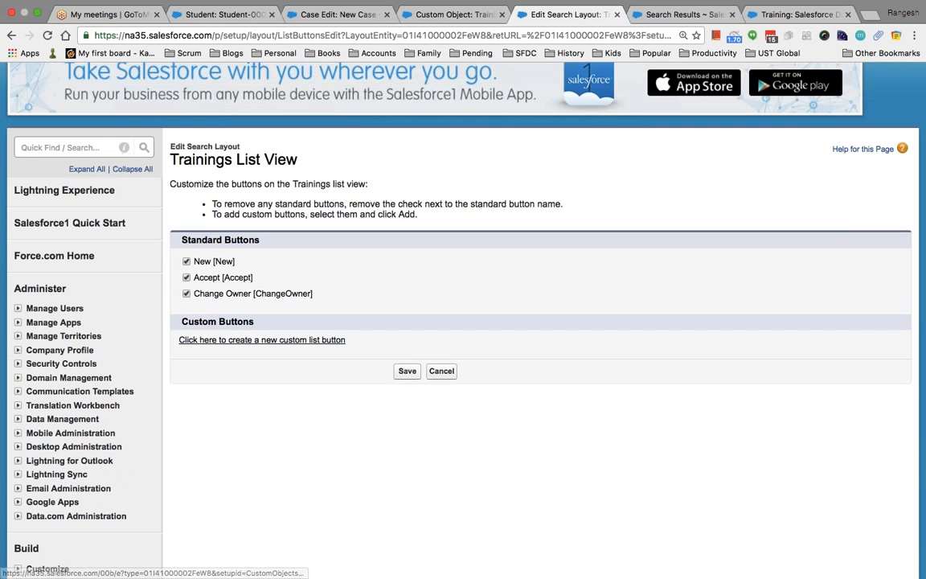
left_click(405, 370)
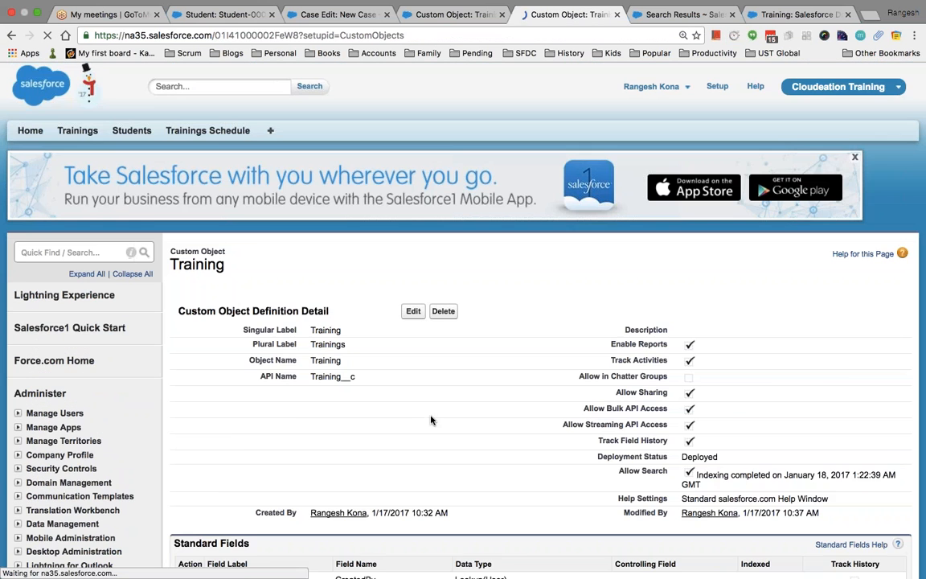
Uncheck the Accept button in the Trainings List View layout and save it.
scroll(376, 416, "down", 5)
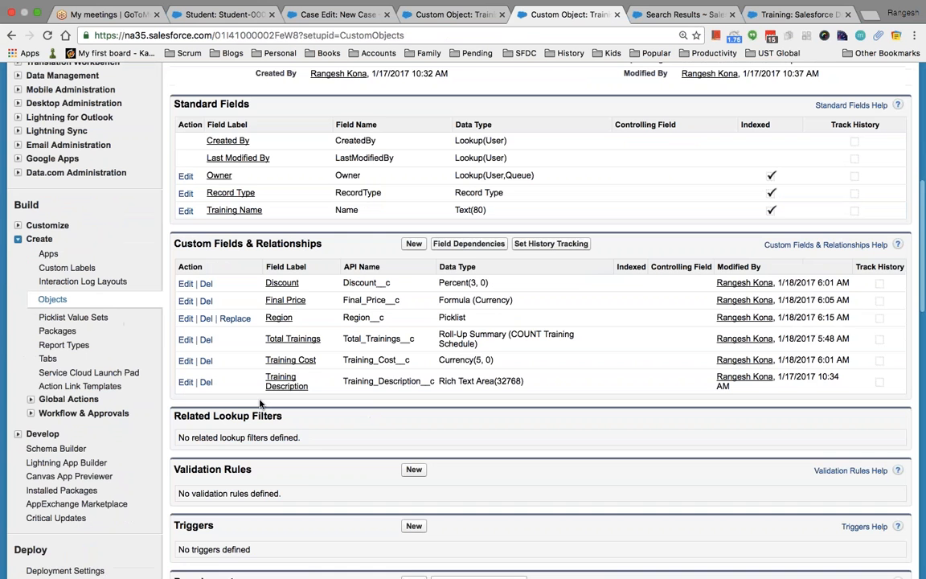
scroll(251, 408, "down", 10)
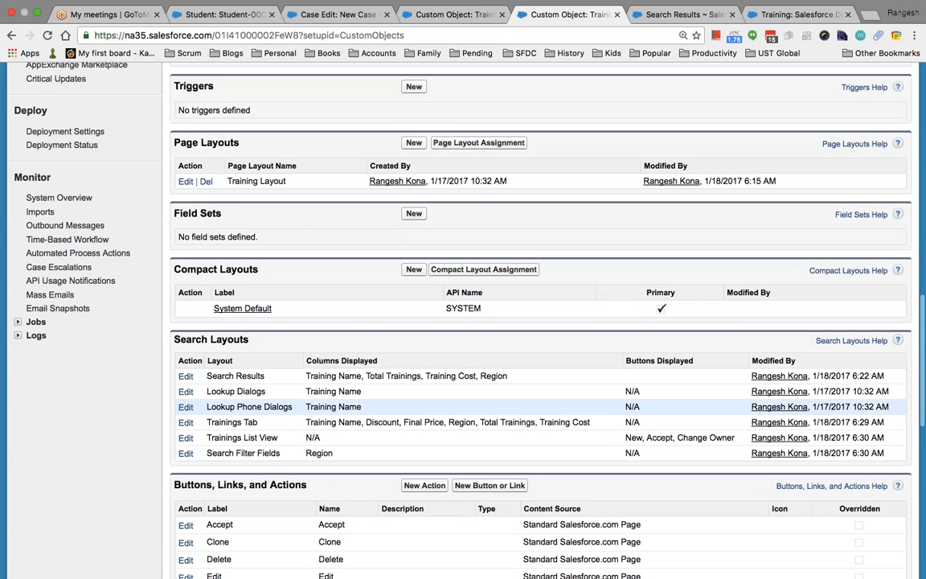
left_click(186, 437)
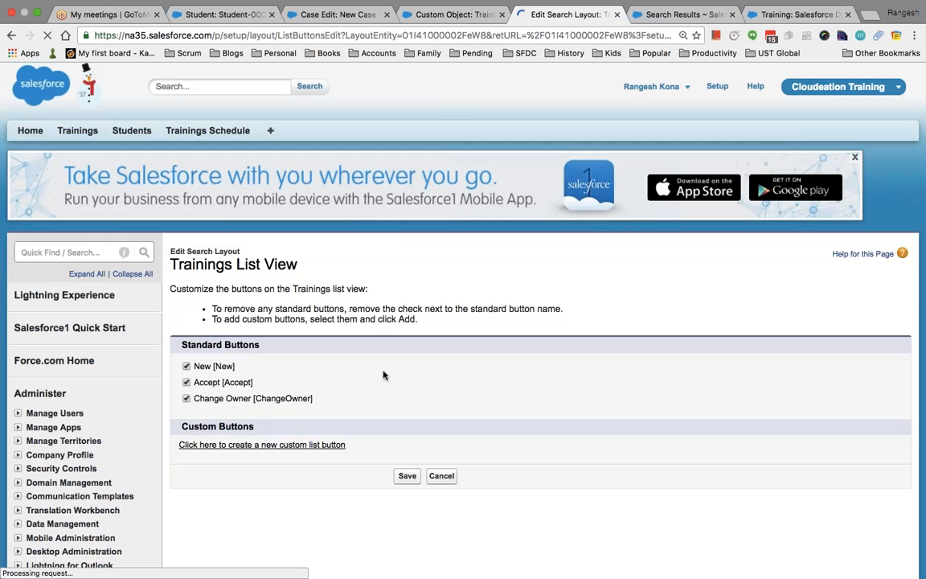
scroll(384, 375, "down", 2)
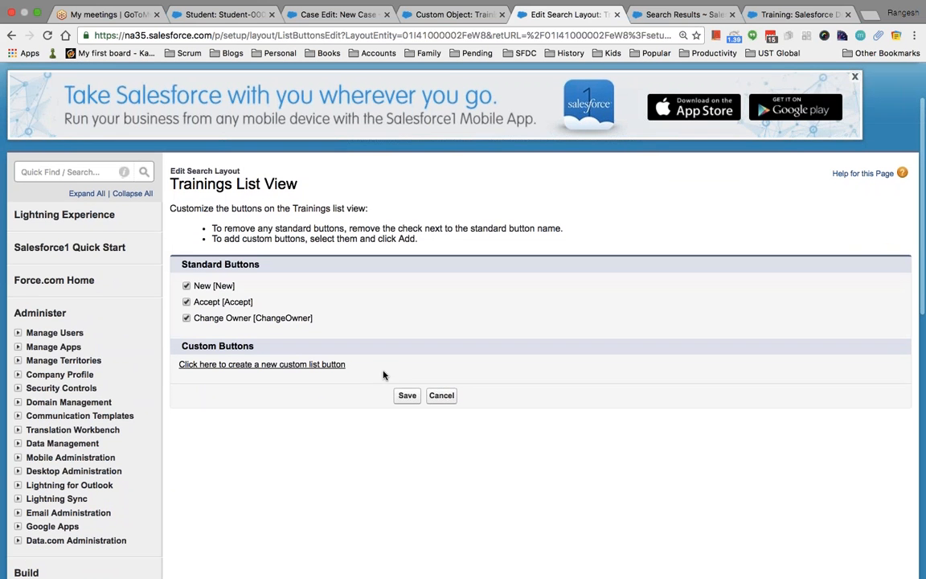
left_click(187, 318)
left_click(405, 395)
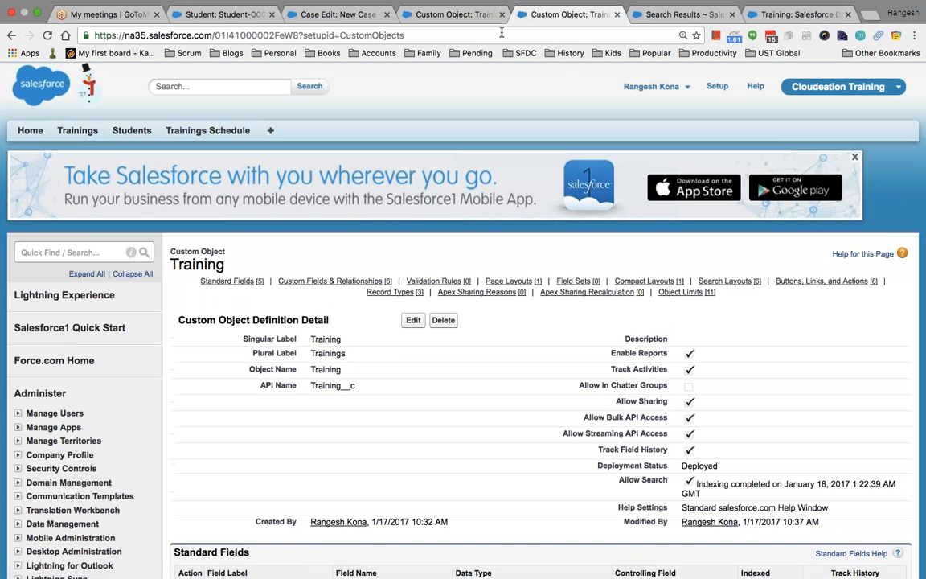
Go to Trainings home, open the Salesforce Developer Training record, and return to Trainings home.
left_click(801, 16)
scroll(391, 127, "up", 2)
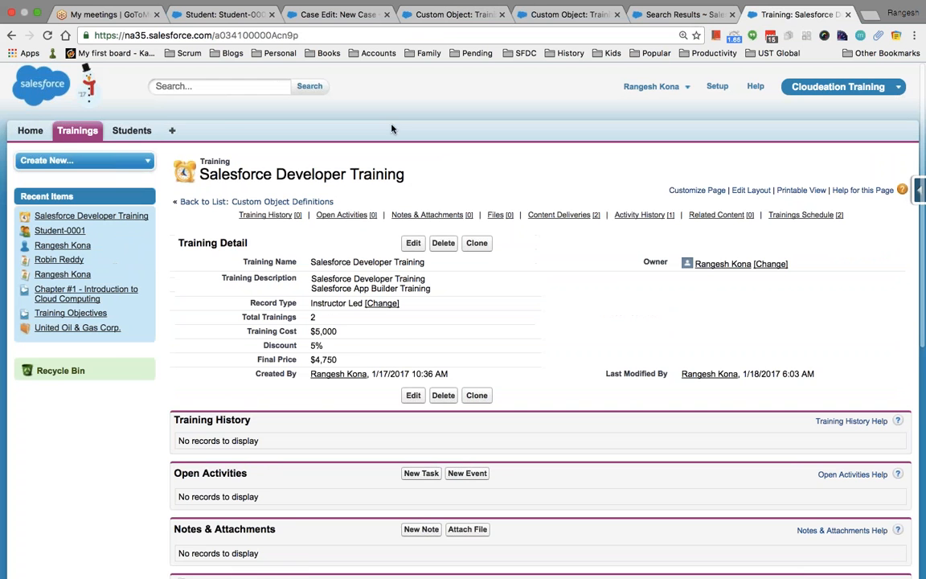
left_click(79, 136)
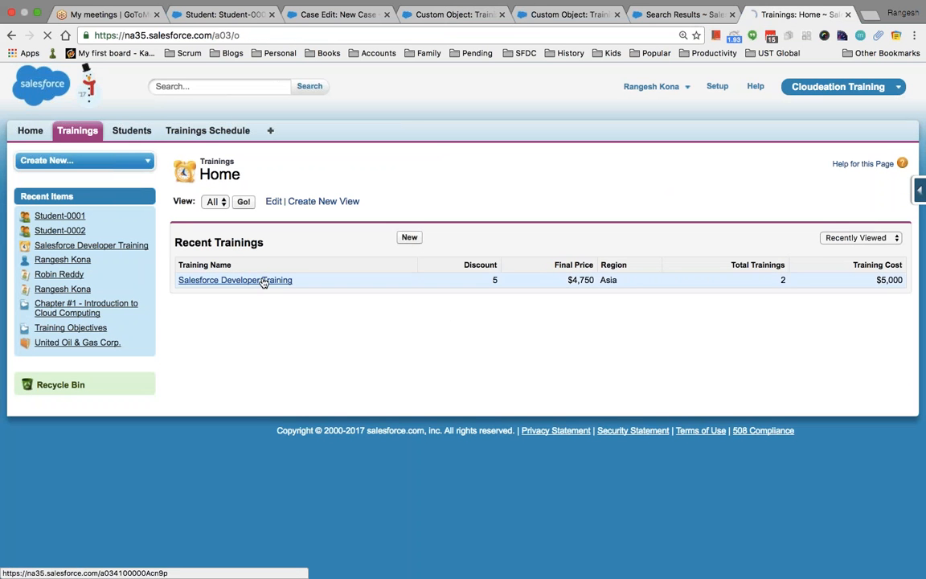
left_click(264, 281)
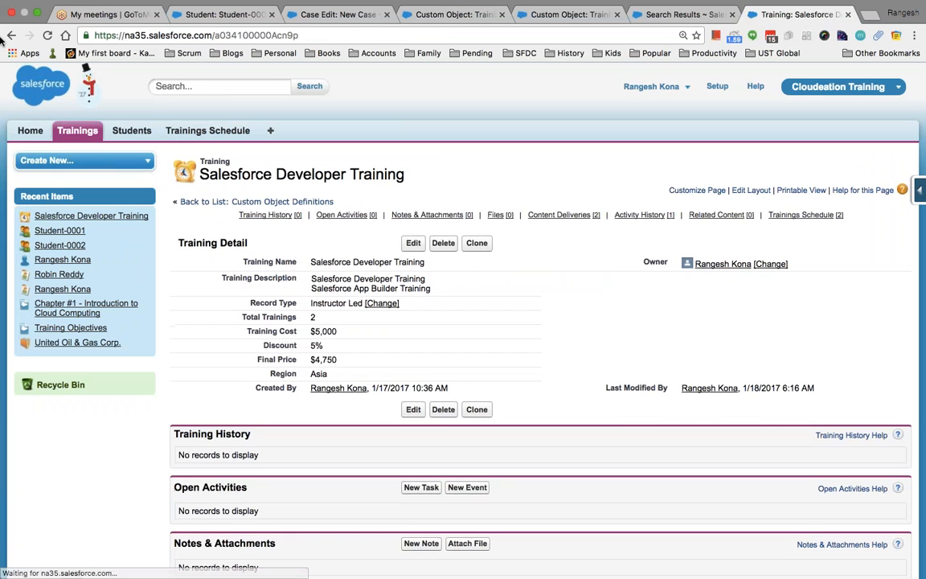
left_click(12, 36)
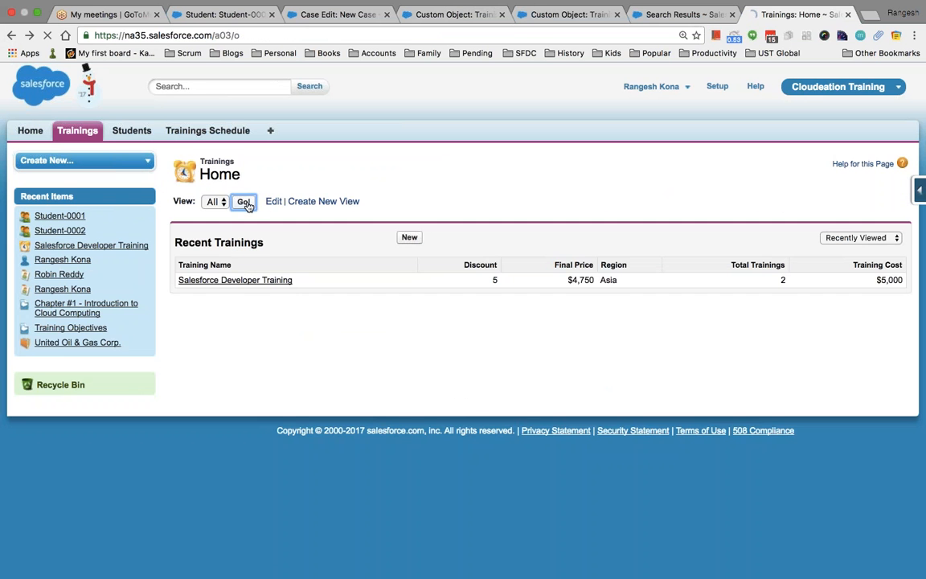
In All Trainings, start and cancel an owner change for Salesforce Developer Training, then return to search results.
left_click(243, 201)
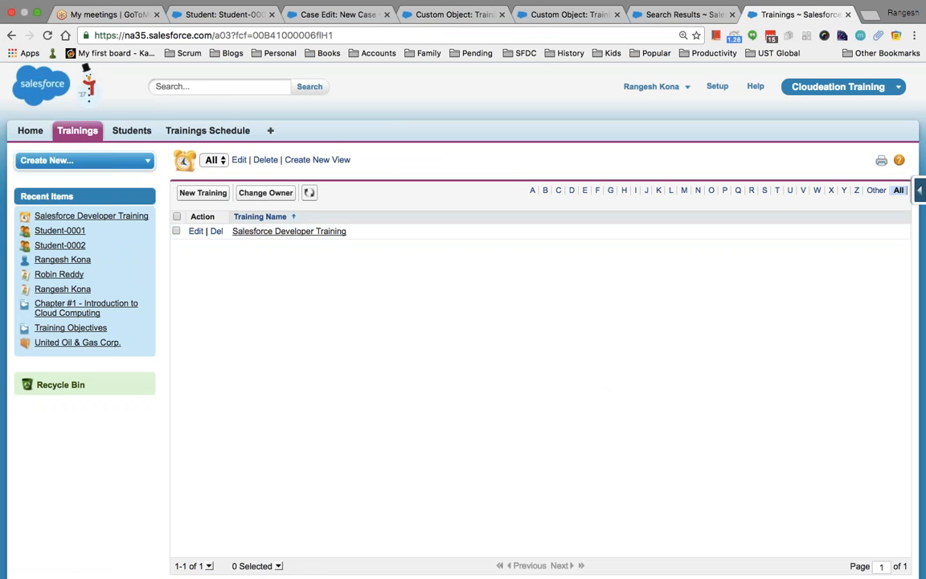
left_click(176, 230)
left_click(265, 194)
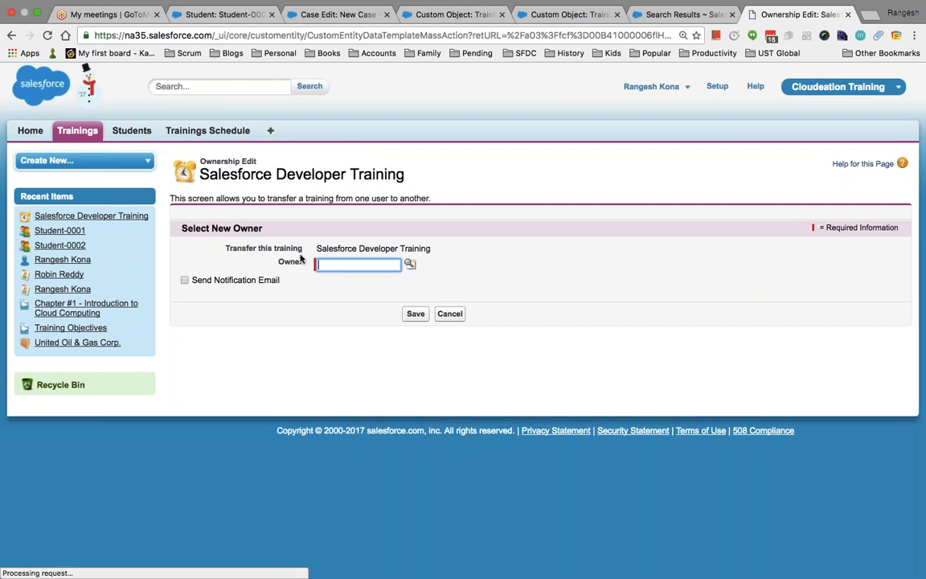
left_click(448, 315)
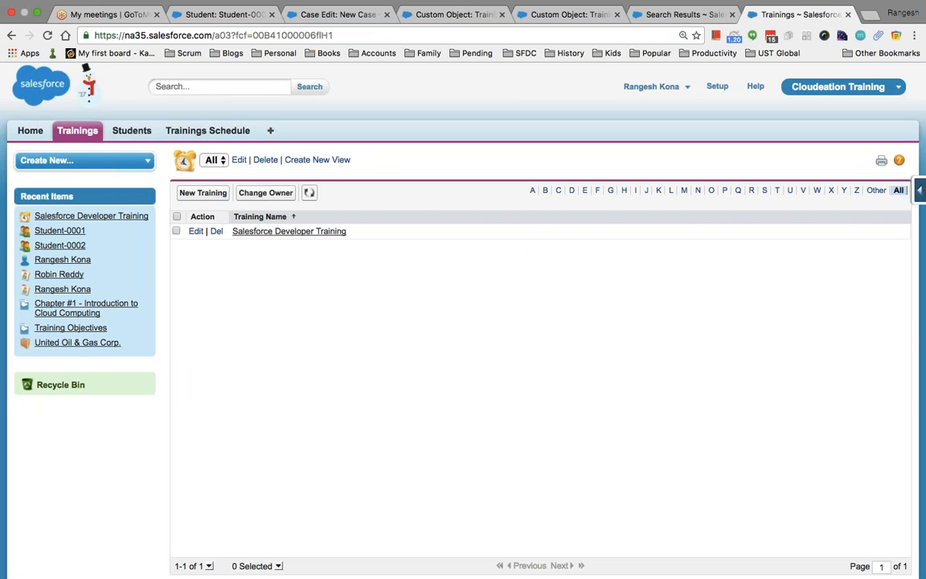
left_click(682, 14)
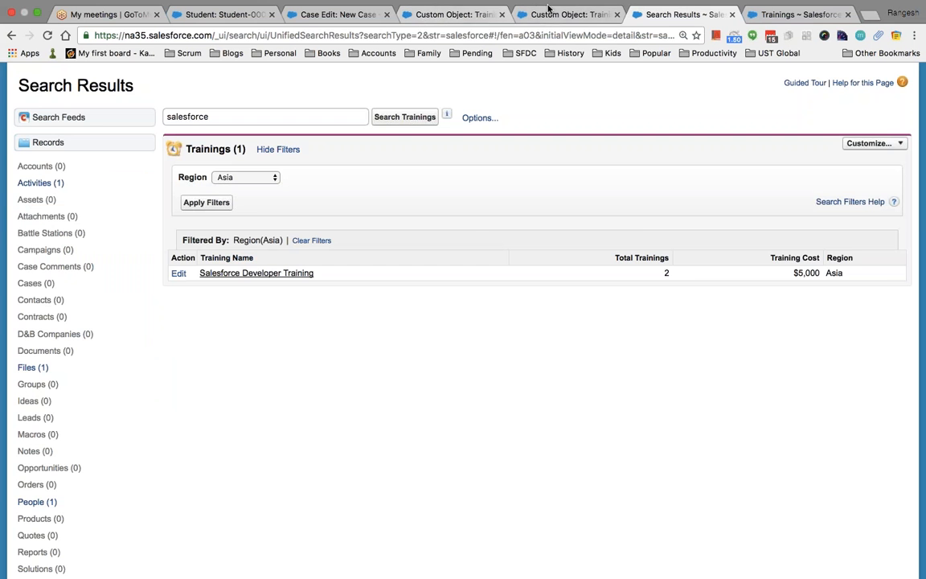
Re-check Accept in the Trainings List View layout, save it, and reload the All Trainings list.
left_click(423, 11)
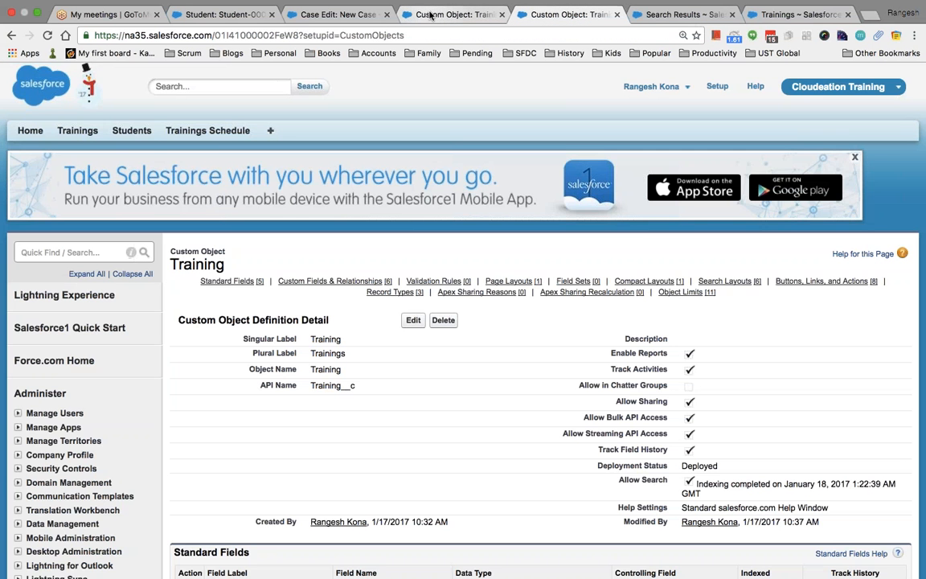
scroll(538, 321, "down", 10)
scroll(306, 455, "down", 8)
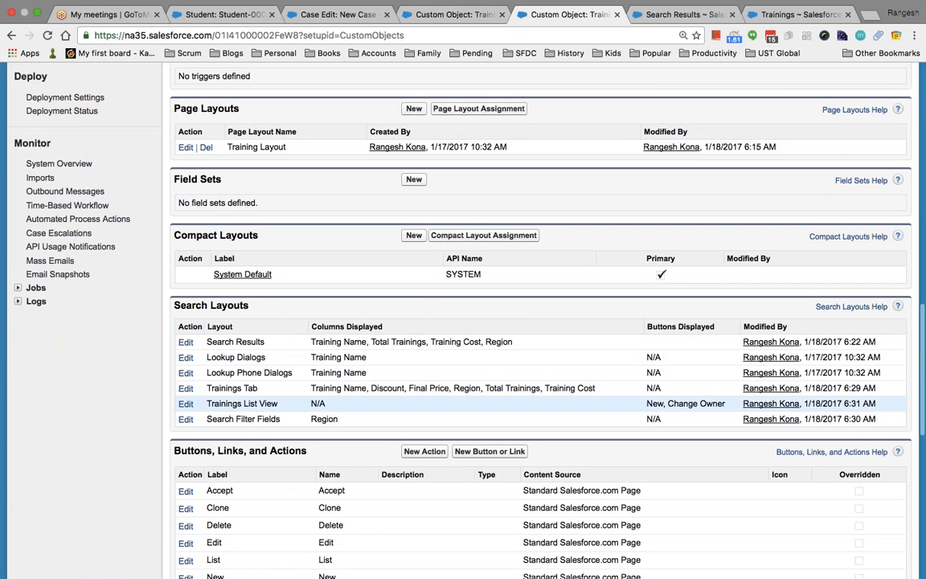
left_click(186, 403)
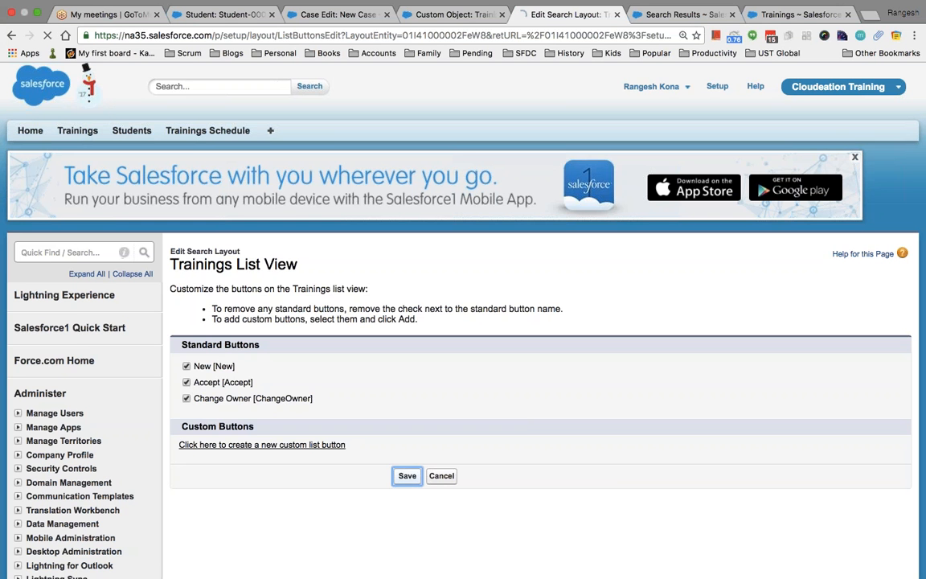
left_click(407, 475)
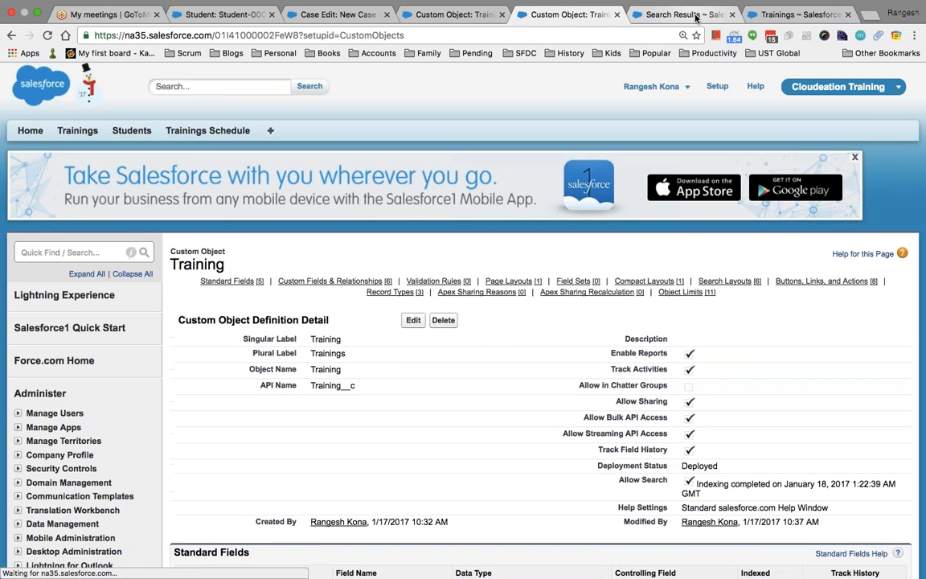
left_click(796, 14)
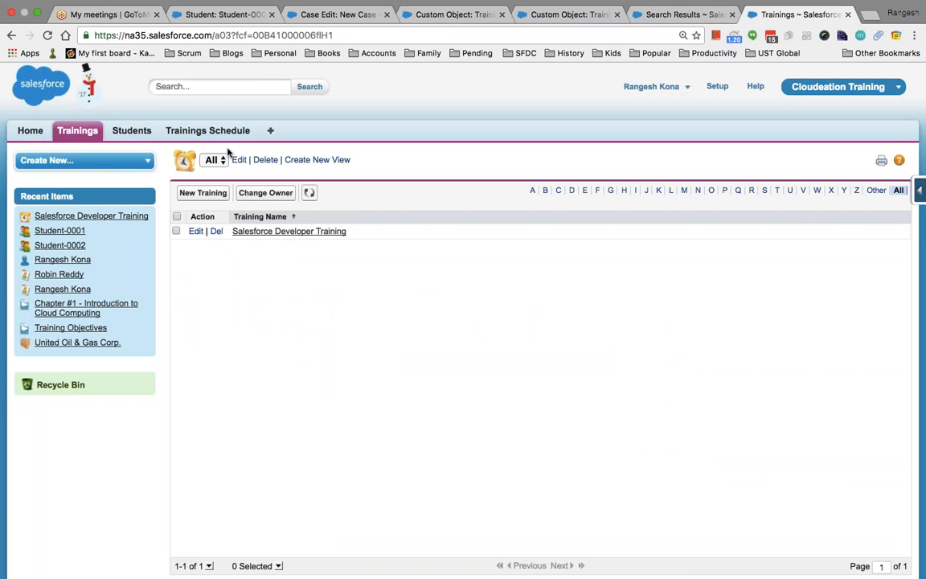
left_click(47, 35)
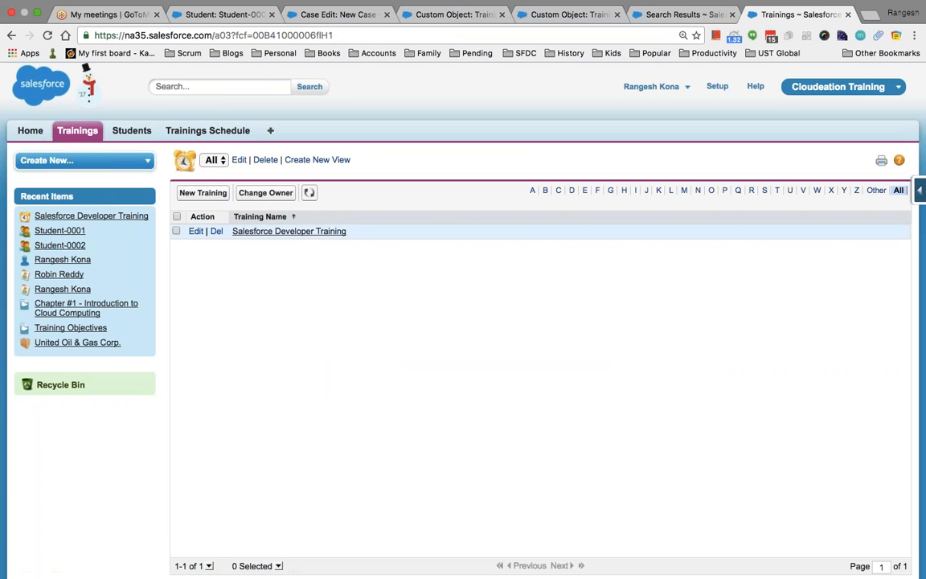
left_click(47, 36)
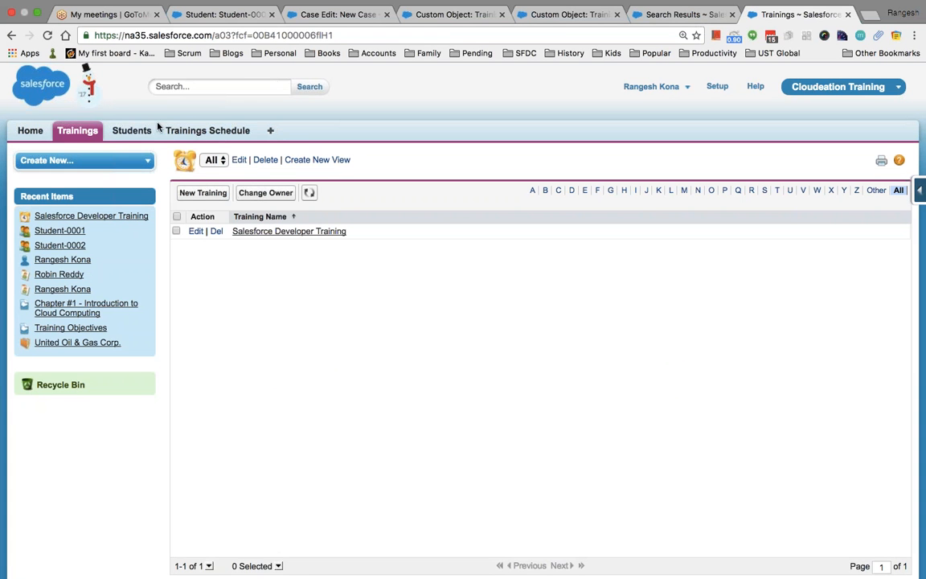
left_click(85, 133)
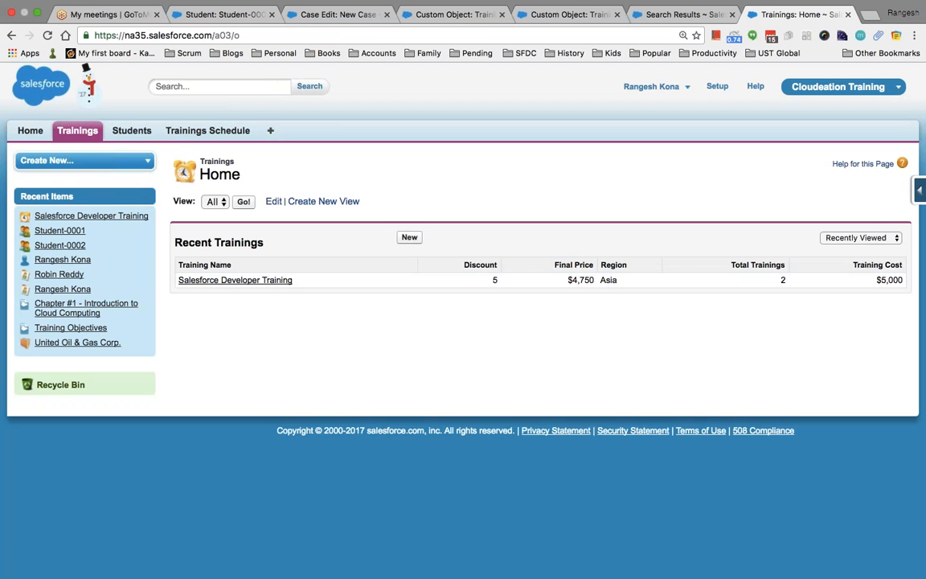
left_click(244, 202)
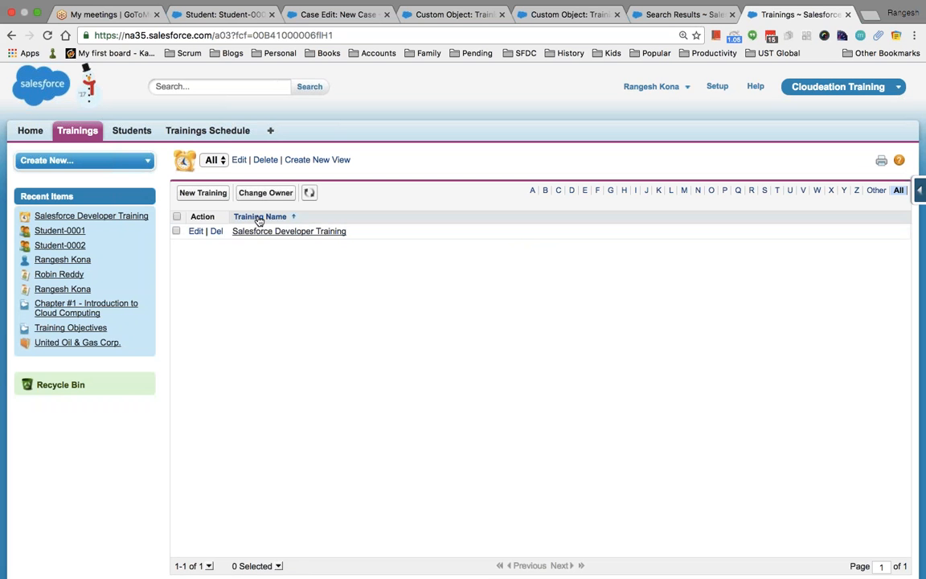
left_click(264, 232)
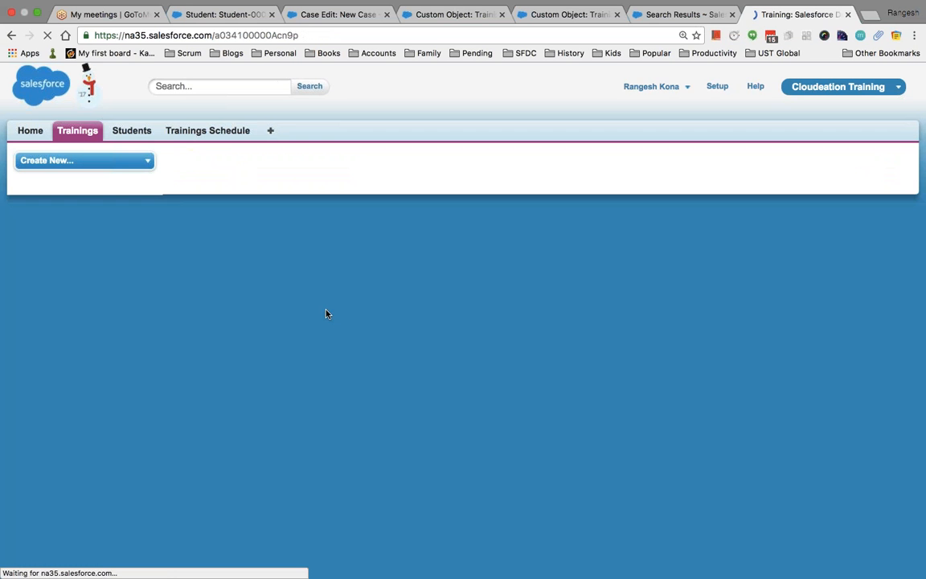
scroll(451, 321, "down", 3)
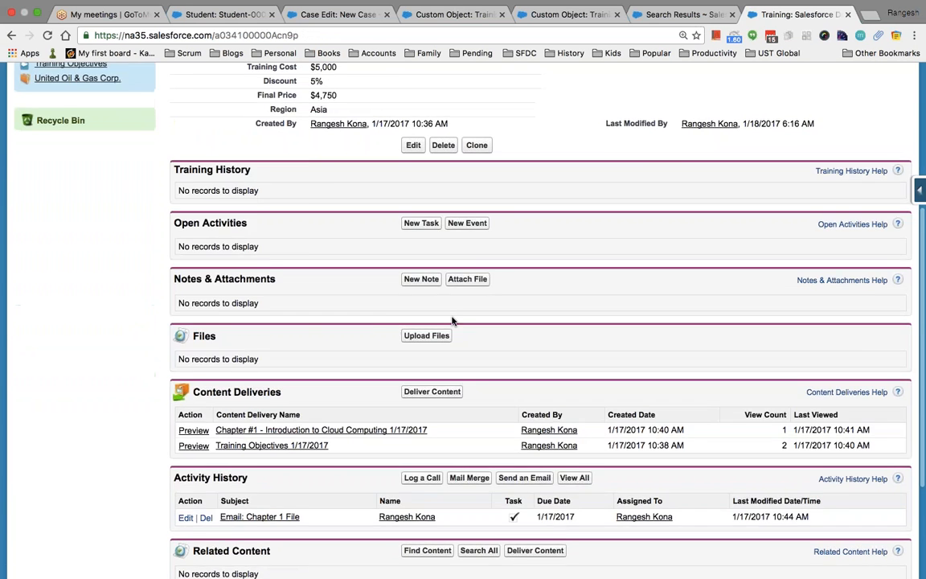
scroll(452, 321, "up", 2)
left_click(12, 34)
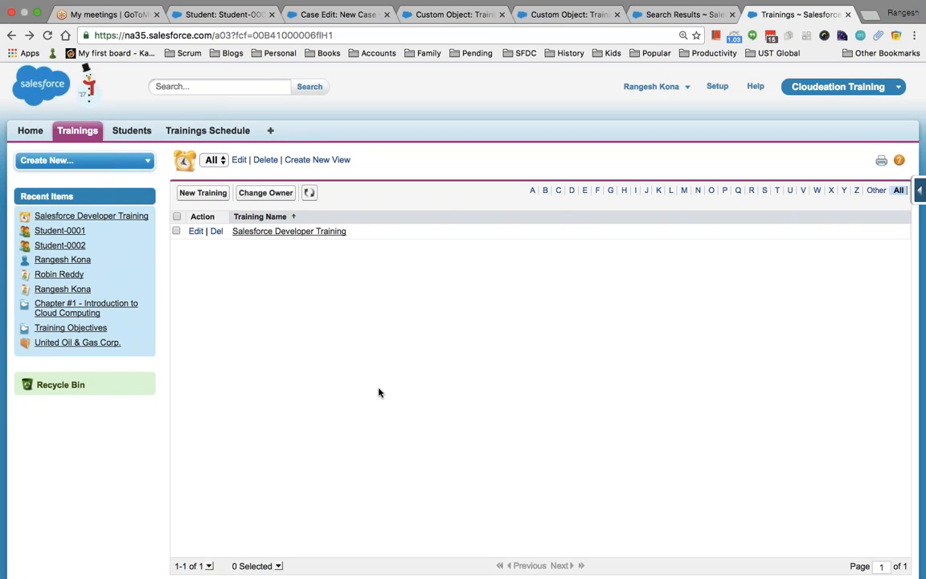
key("super+Tab")
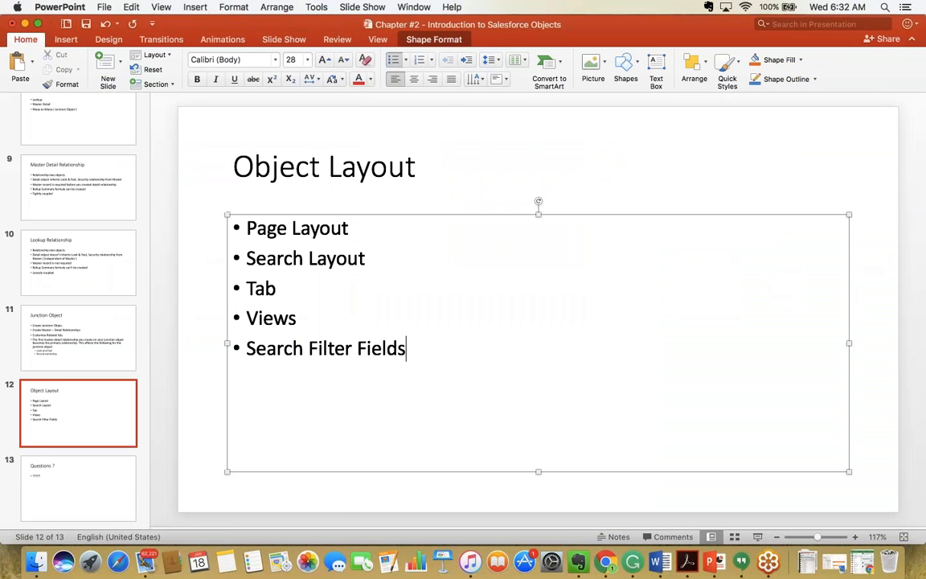
scroll(111, 325, "up", 5)
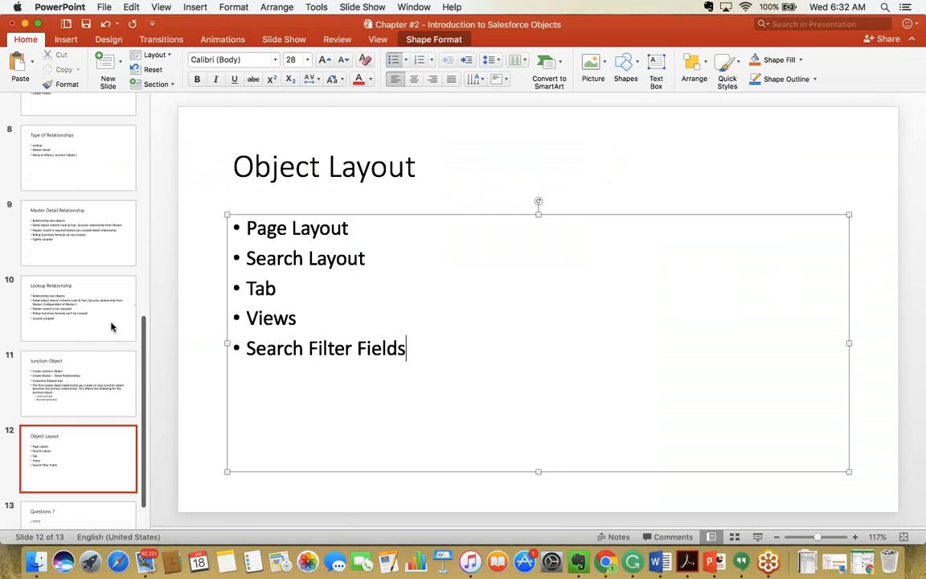
left_click(96, 394)
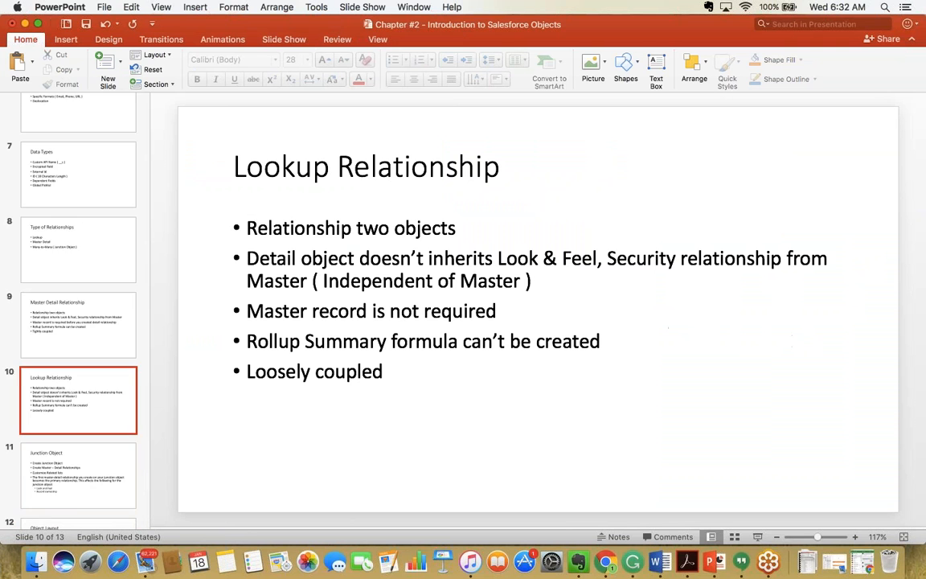
scroll(78, 322, "up", 5)
scroll(78, 321, "up", 5)
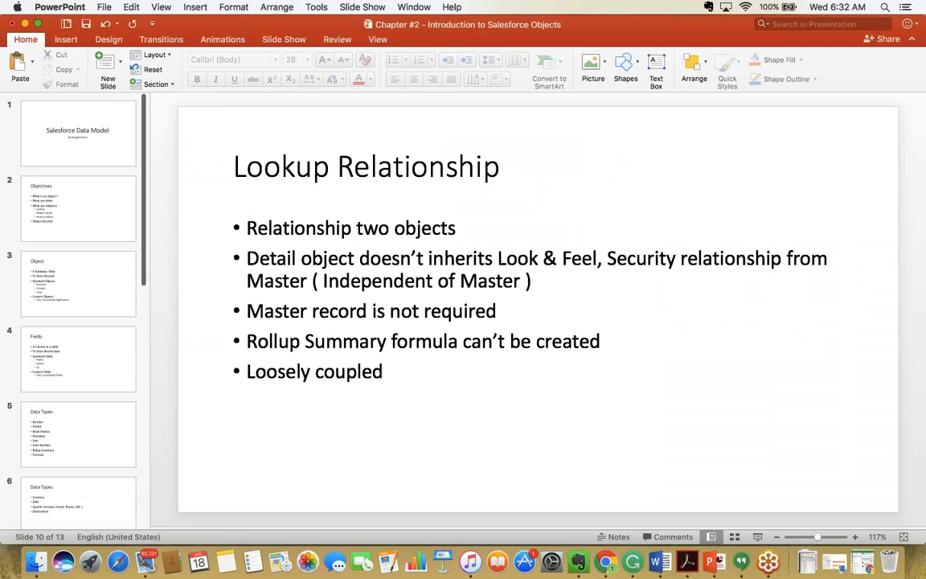
left_click(78, 133)
left_click(104, 228)
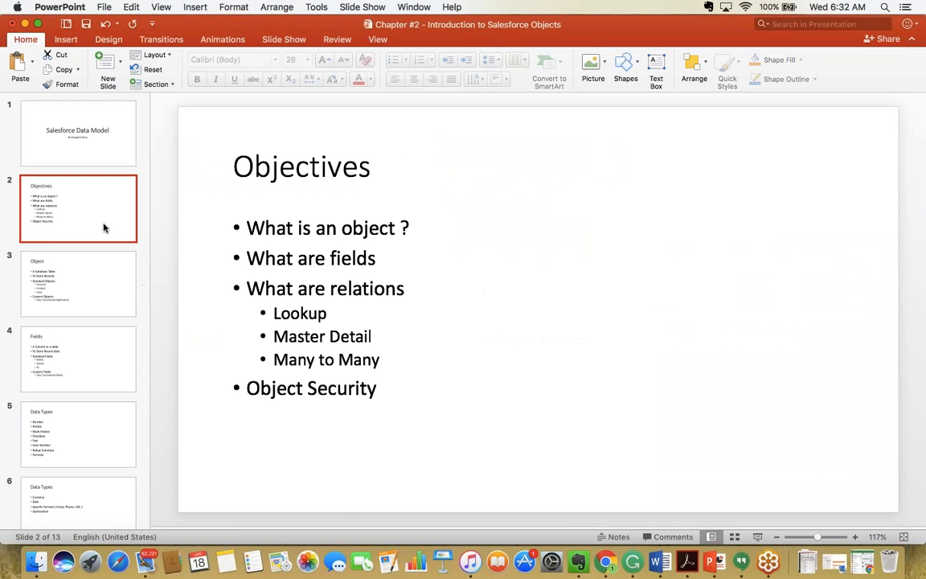
left_click(121, 306)
left_click(126, 378)
key("super+Tab")
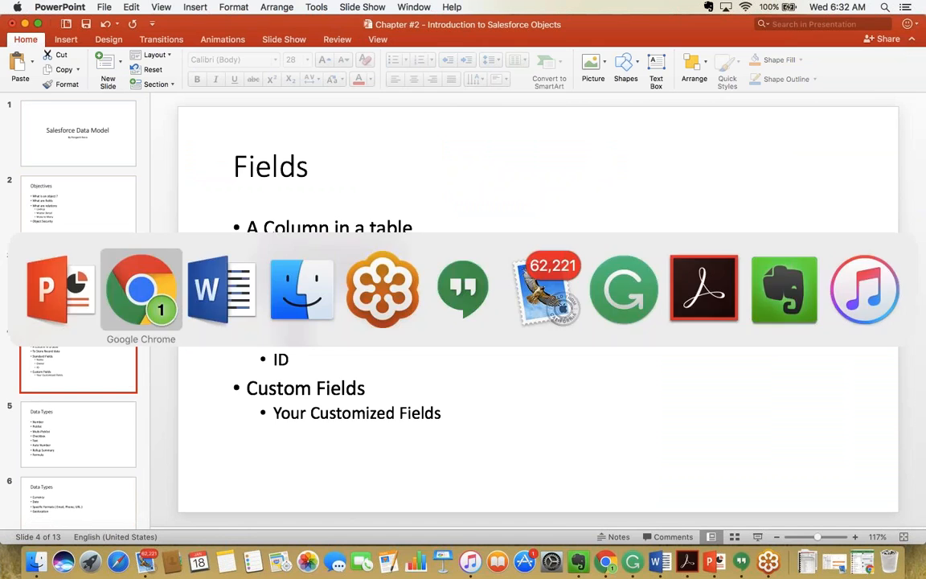
left_click(68, 127)
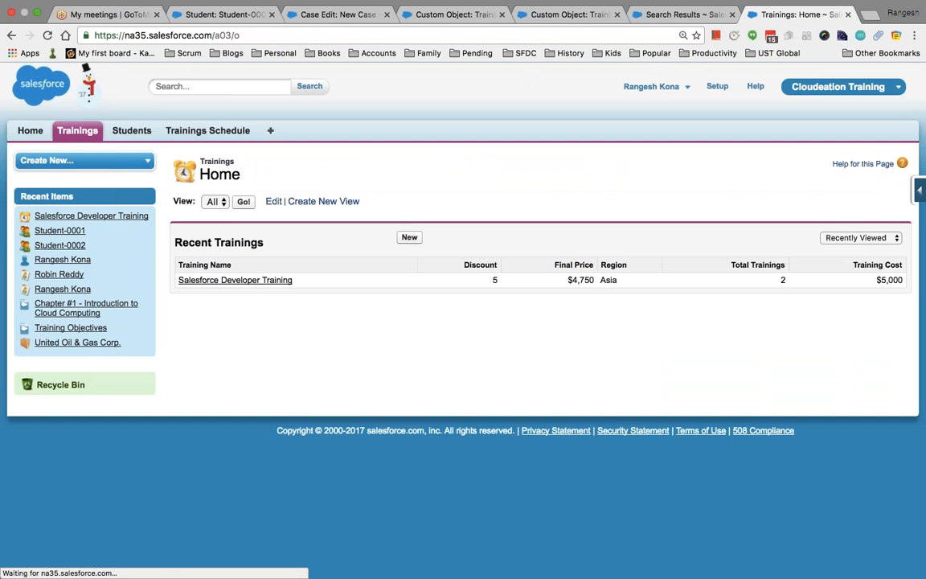
Open the Salesforce Developer Training record and start a new email from Activity History.
left_click(241, 279)
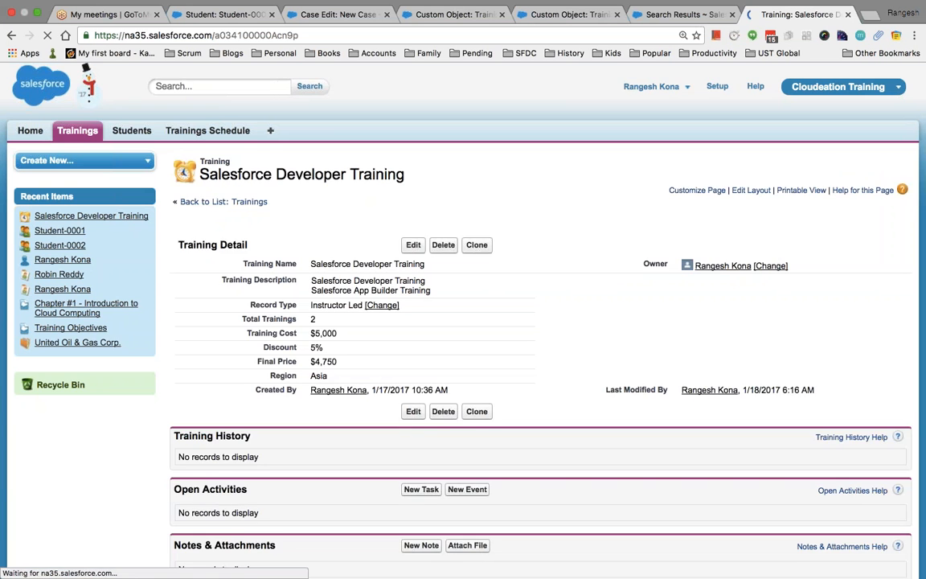
scroll(463, 321, "down", 5)
scroll(463, 321, "down", 3)
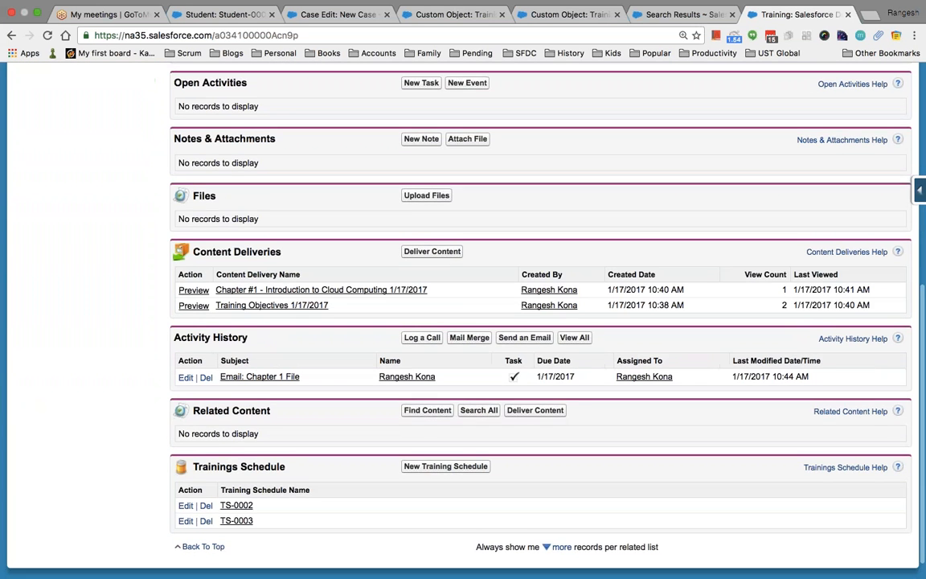
scroll(463, 322, "up", 3)
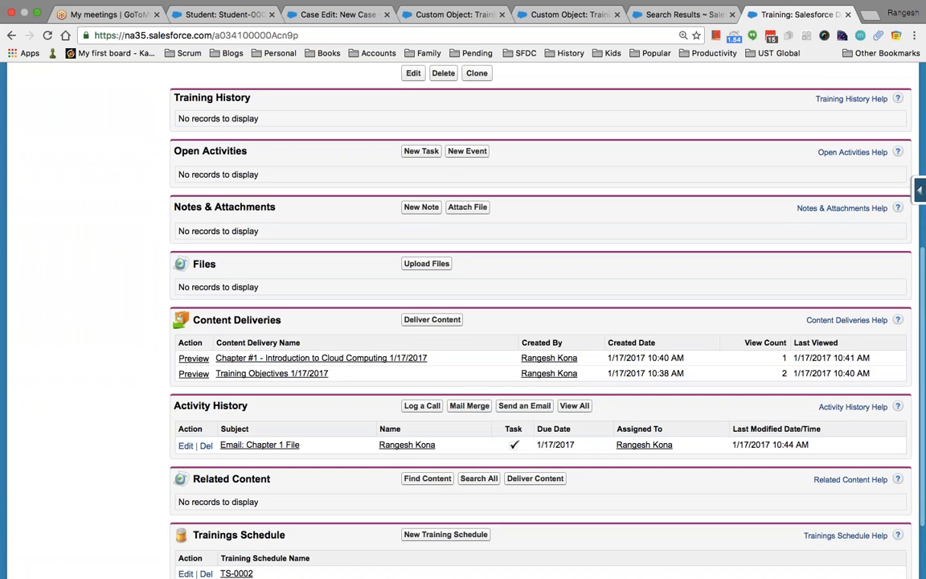
scroll(462, 322, "up", 2)
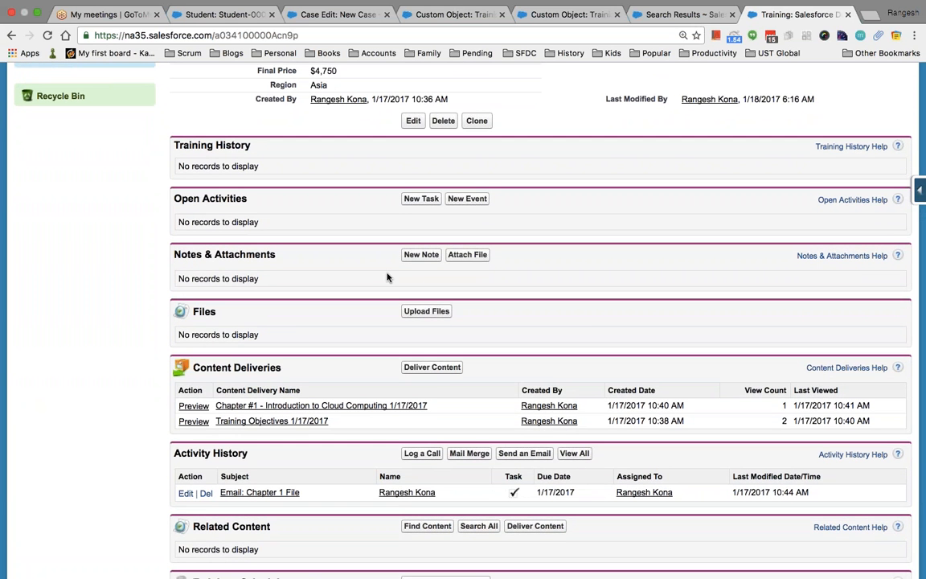
scroll(430, 298, "down", 3)
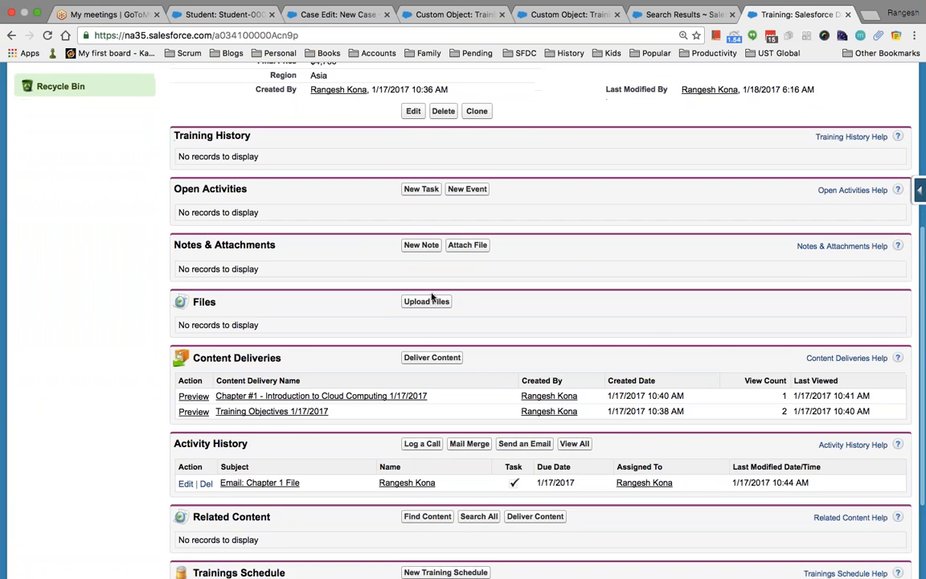
scroll(432, 297, "down", 3)
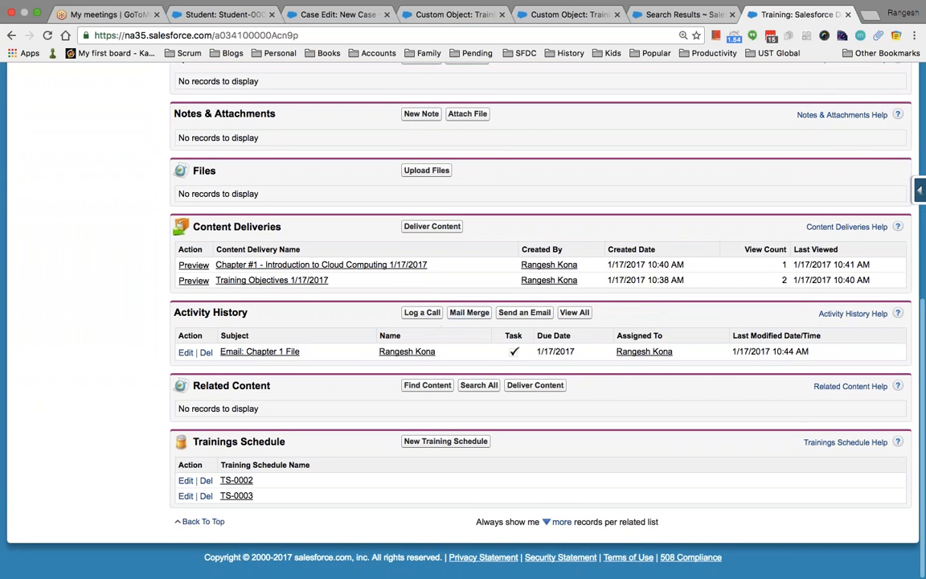
left_click(516, 315)
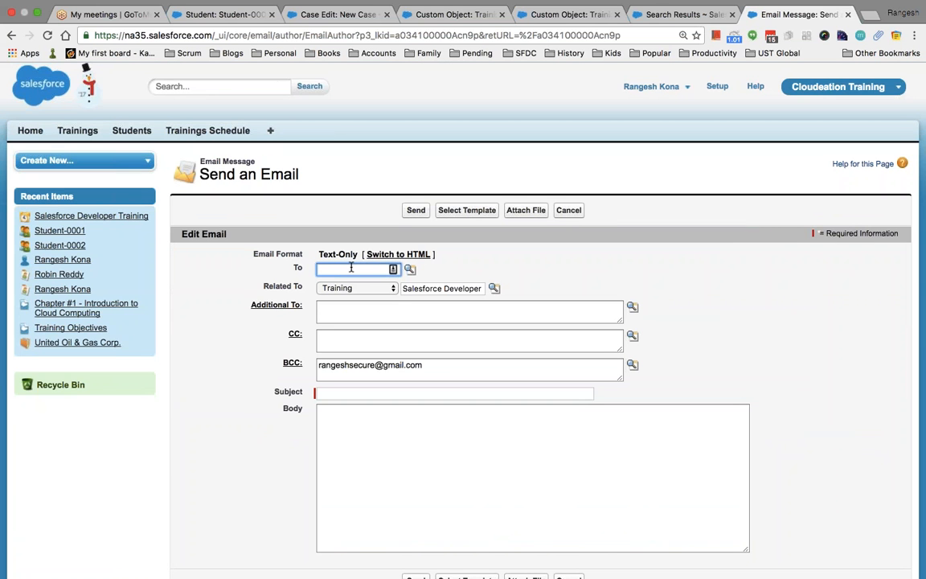
Pick a recently viewed contact as the To recipient via lookup, then go to Attach File.
left_click(410, 269)
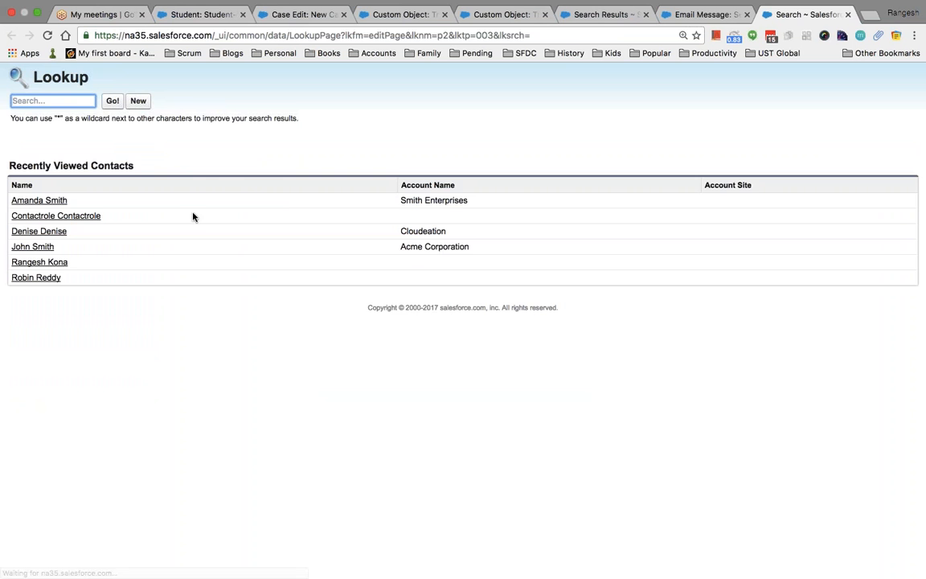
left_click(40, 277)
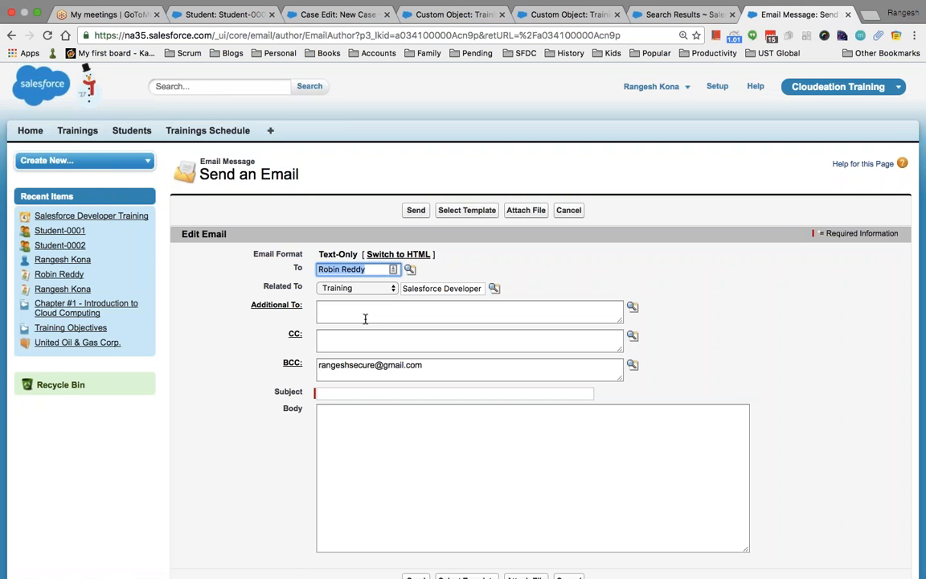
scroll(365, 318, "down", 3)
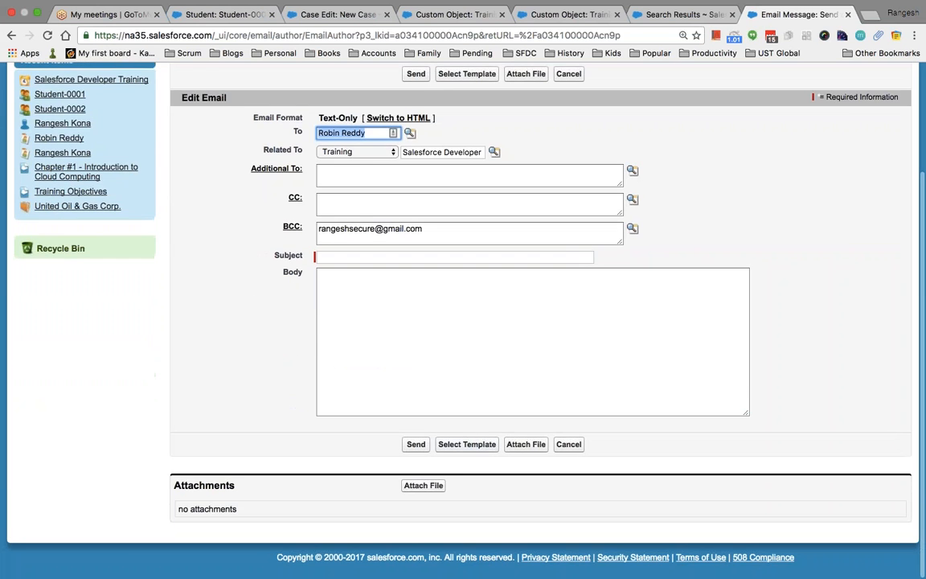
left_click(422, 485)
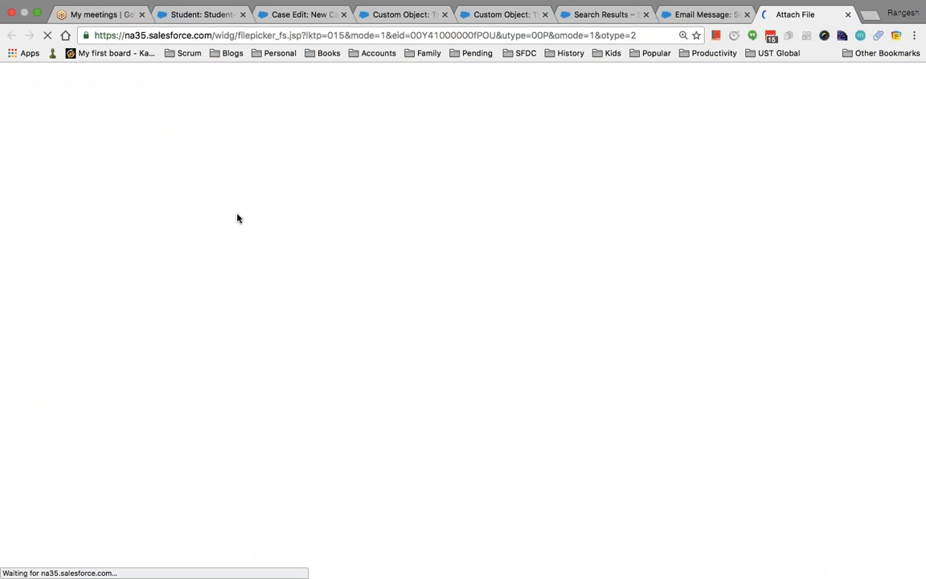
Attach Chapter #2 - Introduction to Salesforce Objects.pptx from My Trainings > Salesforce.
left_click(37, 149)
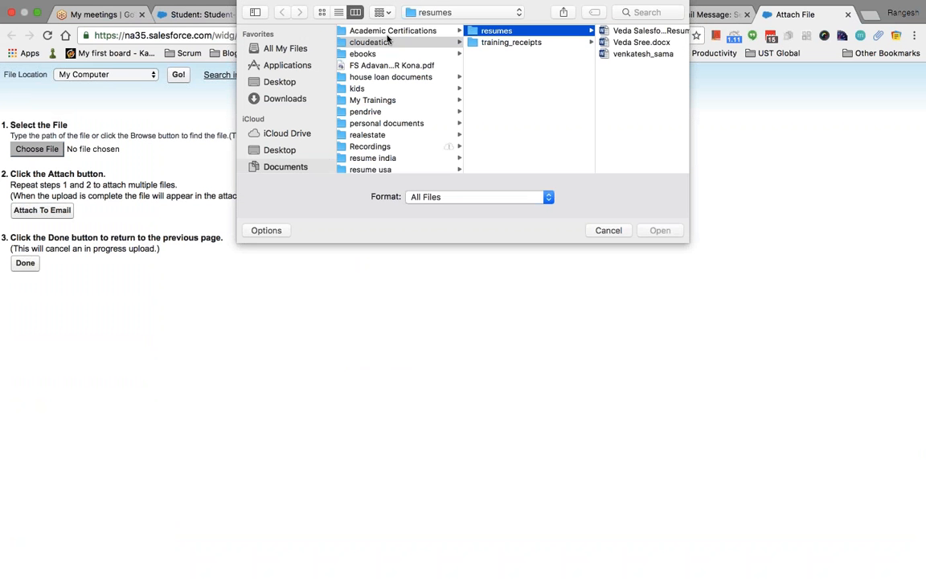
left_click(377, 99)
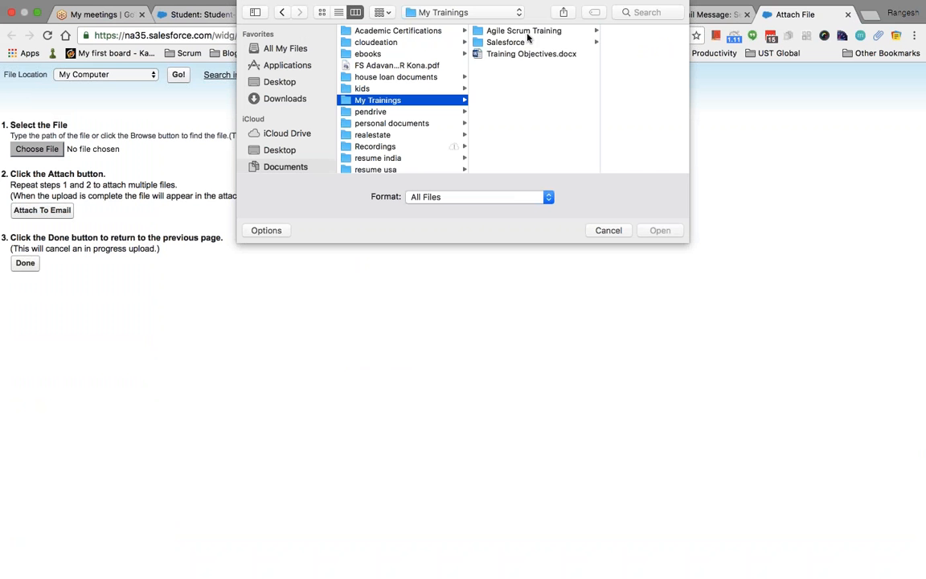
left_click(506, 42)
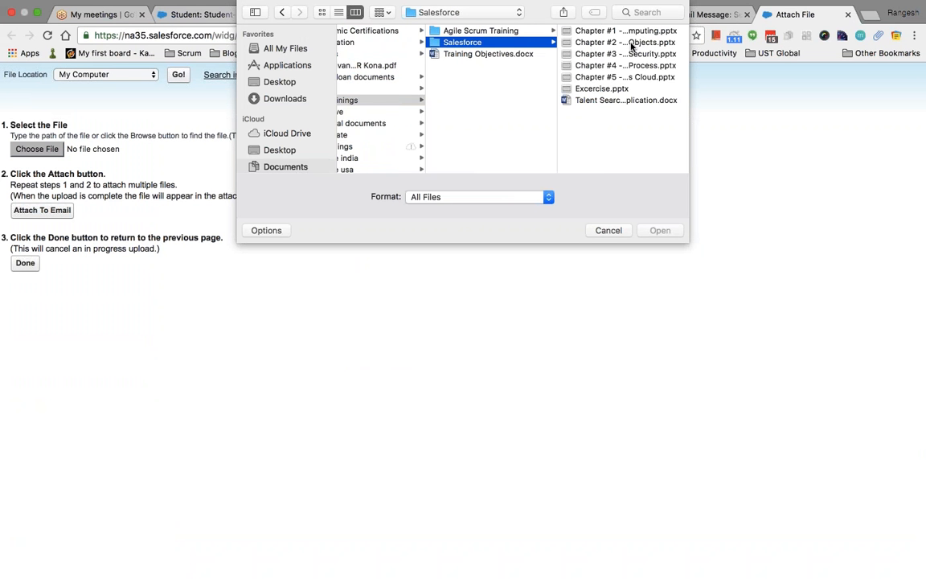
left_click(631, 42)
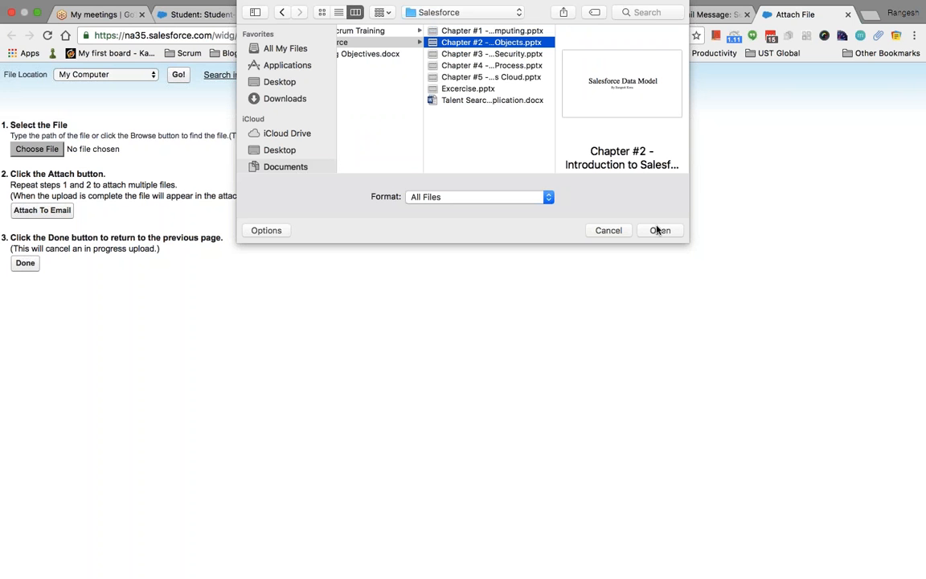
left_click(517, 102)
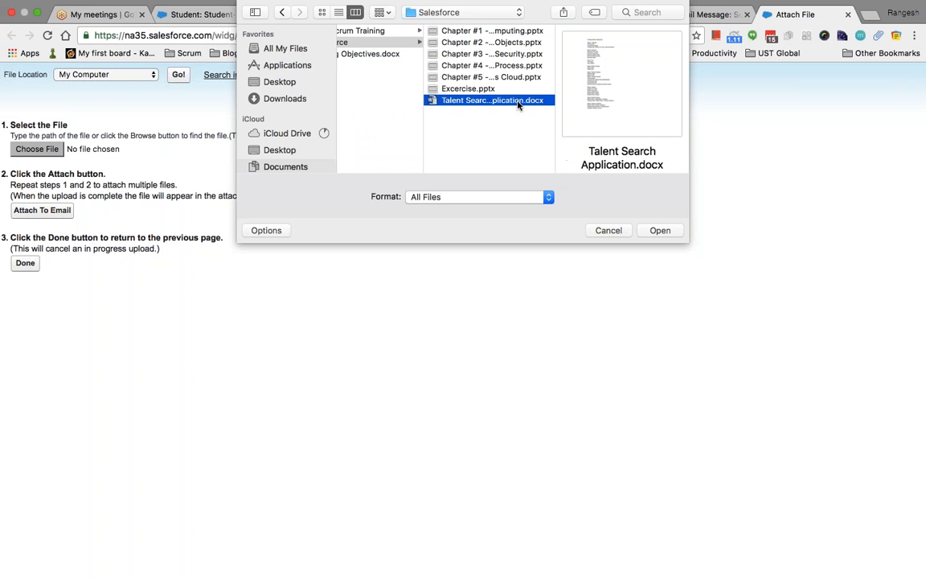
left_click(456, 42)
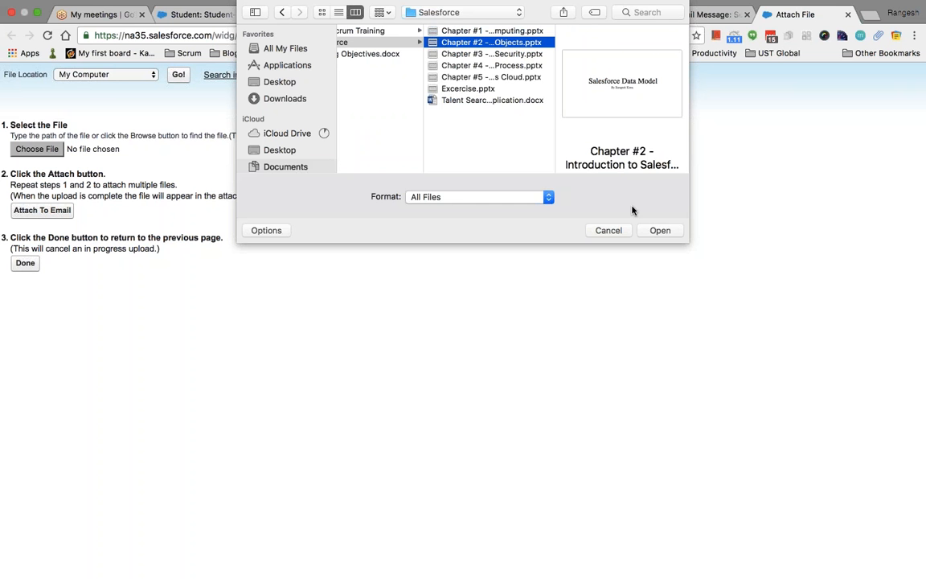
key("Return")
key("Tab")
key("Return")
Attach Talent Search Application.docx as the second file and return to the email form.
left_click(36, 140)
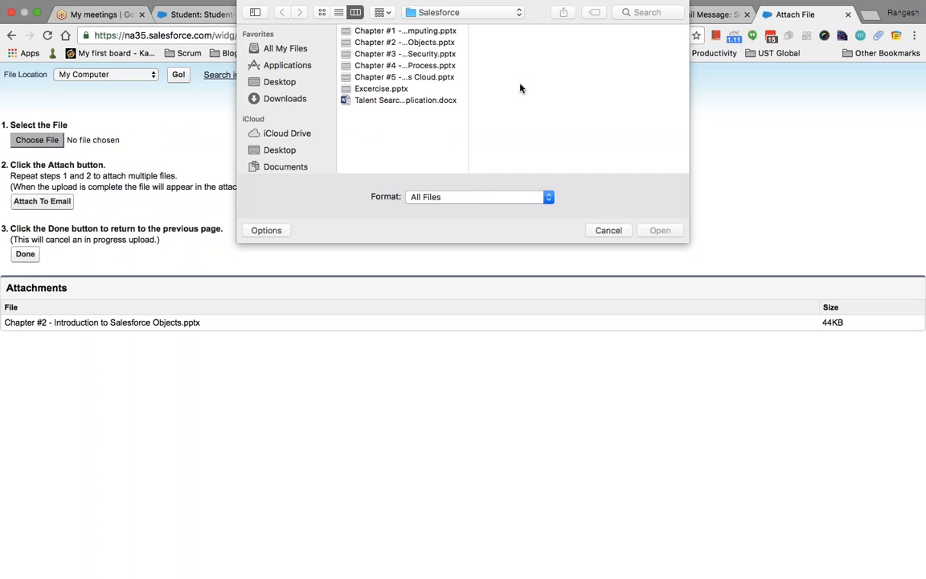
left_click(415, 102)
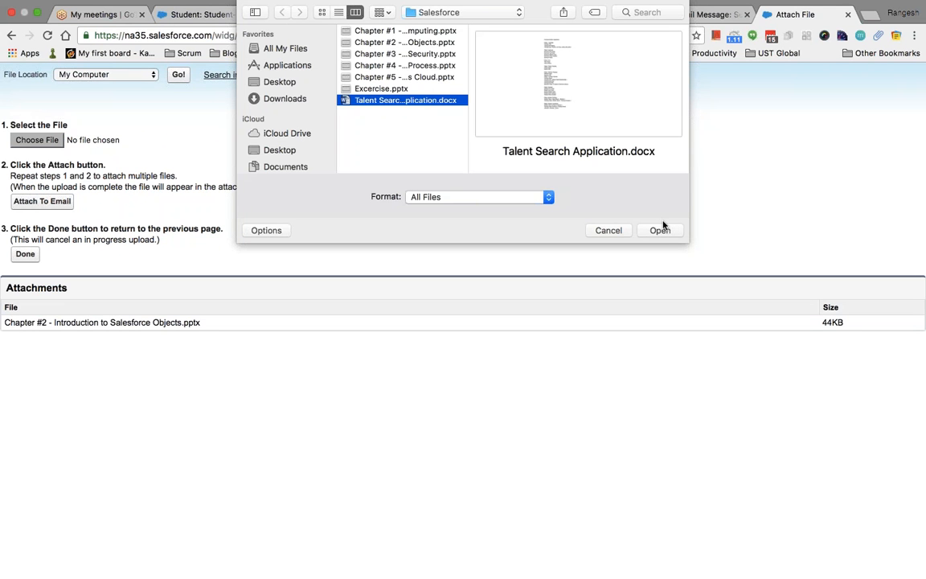
left_click(660, 230)
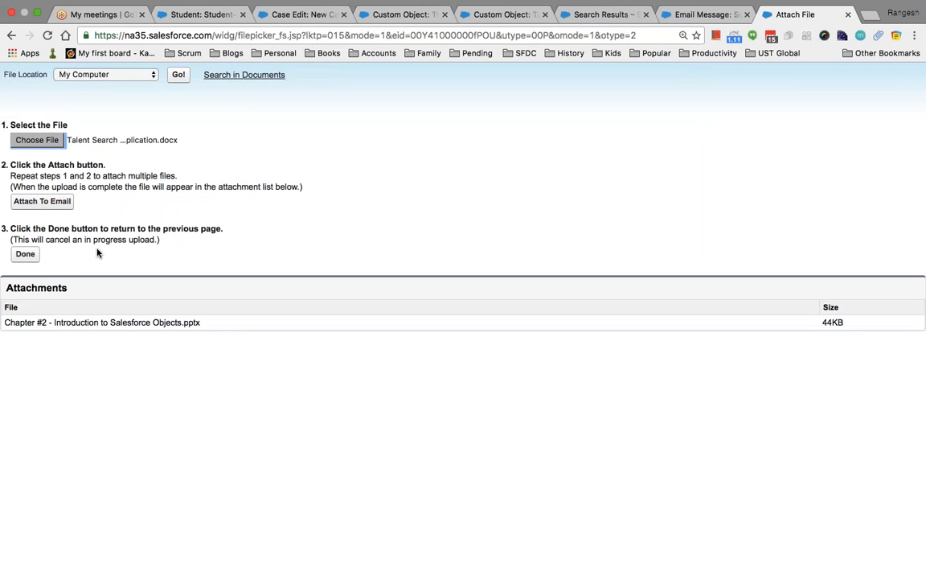
left_click(45, 201)
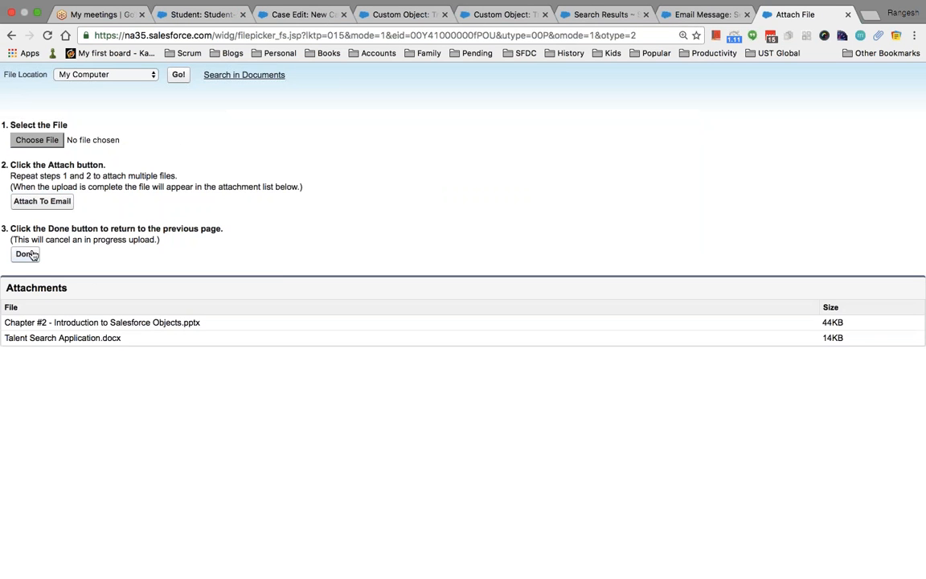
left_click(27, 255)
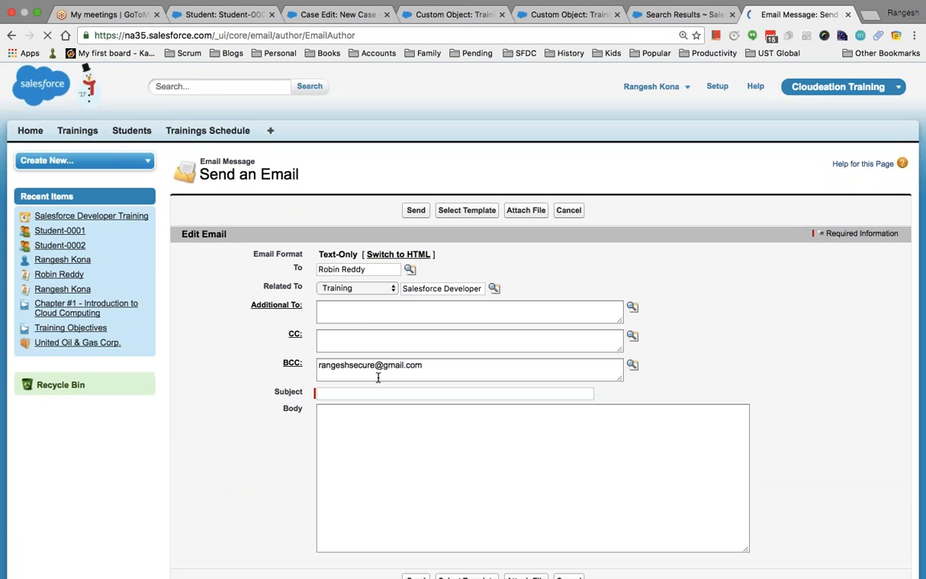
Enter the subject 'Todays Handout' and send the email with both attachments.
scroll(434, 431, "down", 3)
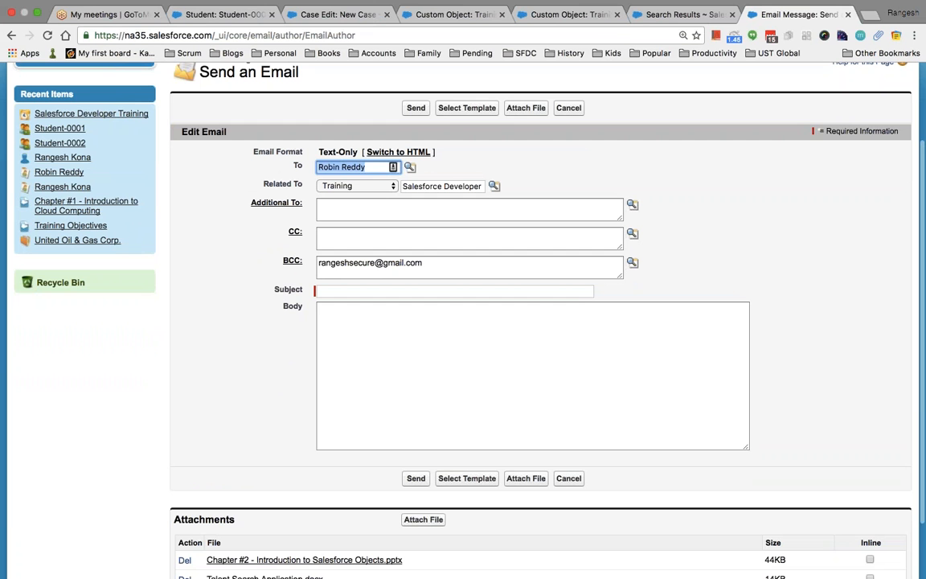
left_click(438, 290)
type("Todays Handout")
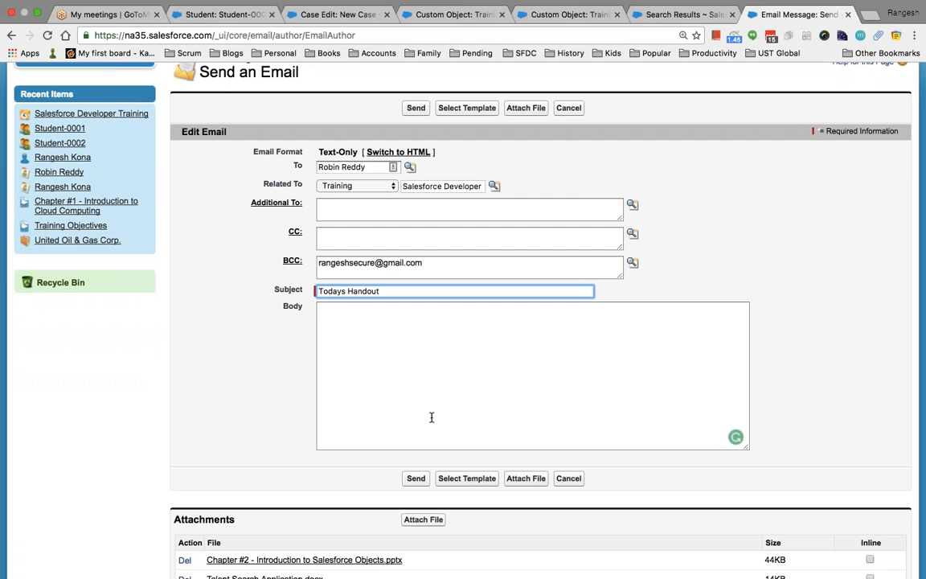
left_click(416, 478)
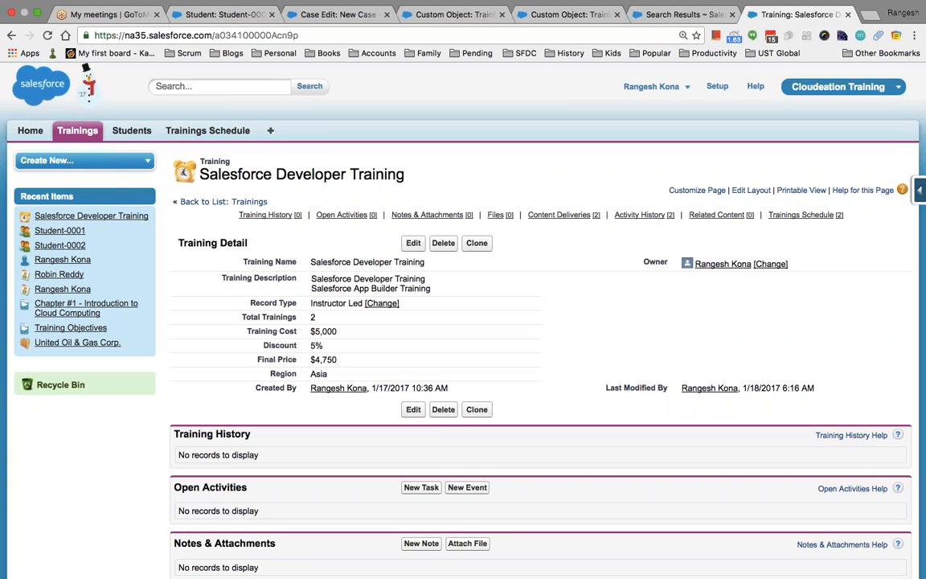
Confirm Email: Todays Handout appears in Activity History, then switch to PowerPoint.
scroll(463, 321, "down", 8)
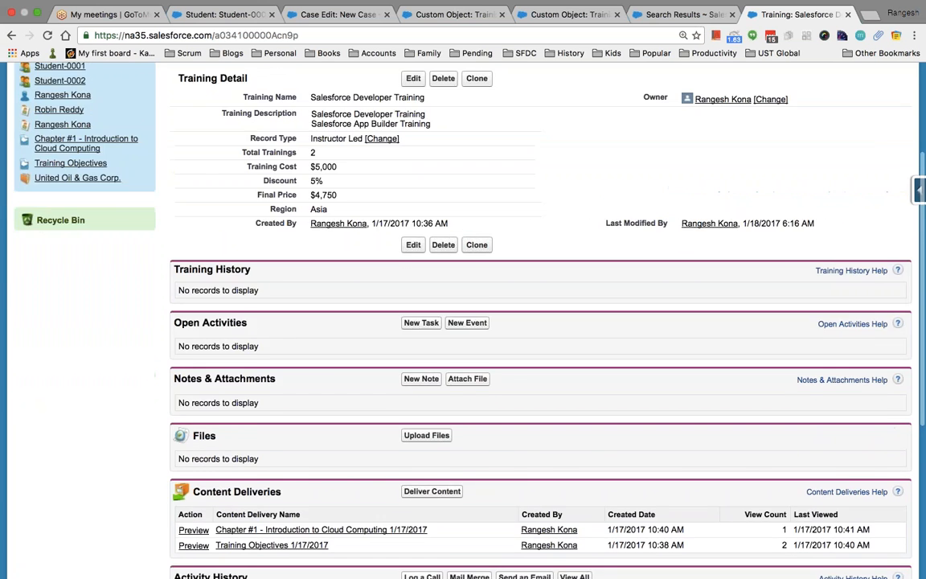
scroll(463, 322, "down", 4)
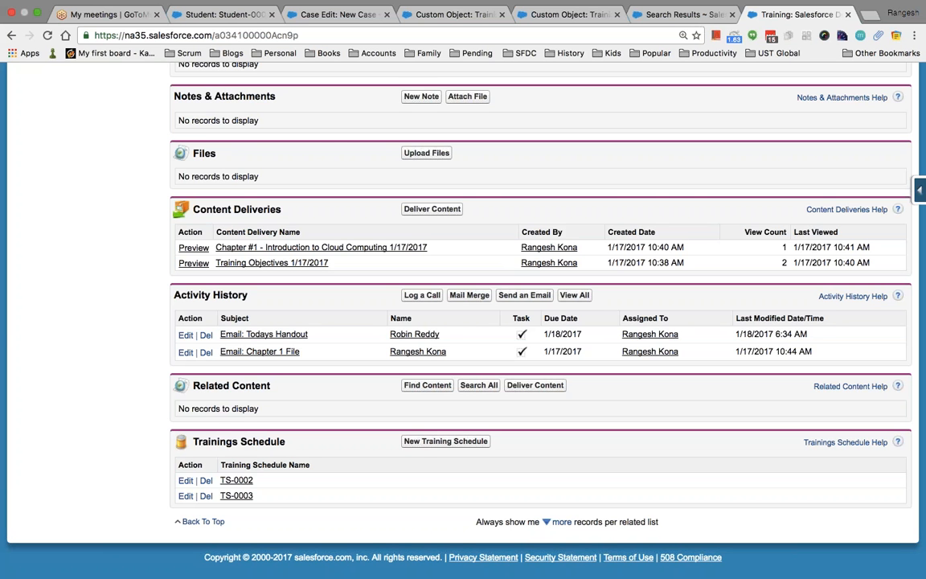
key("super+Tab")
key("super+Tab")
key("super+Tab")
key("super+Tab")
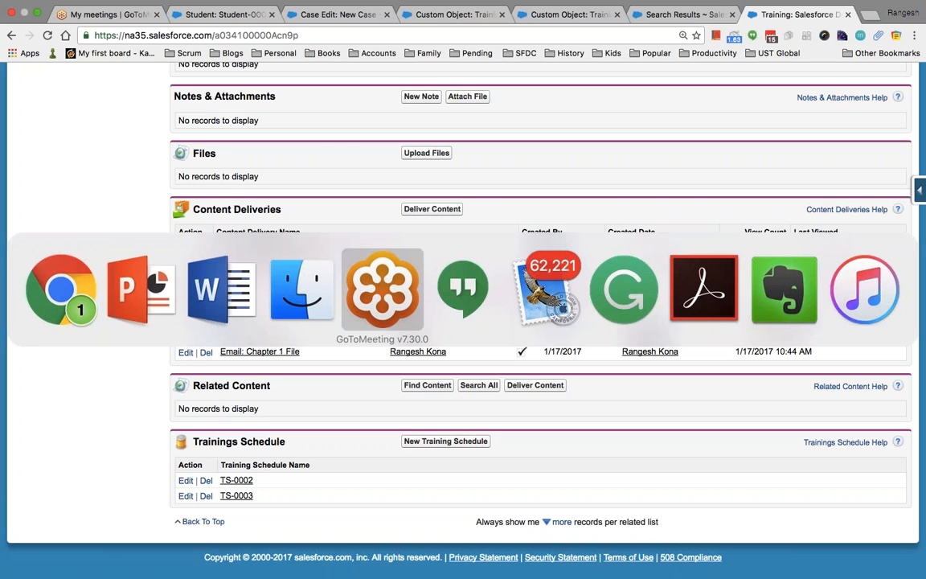